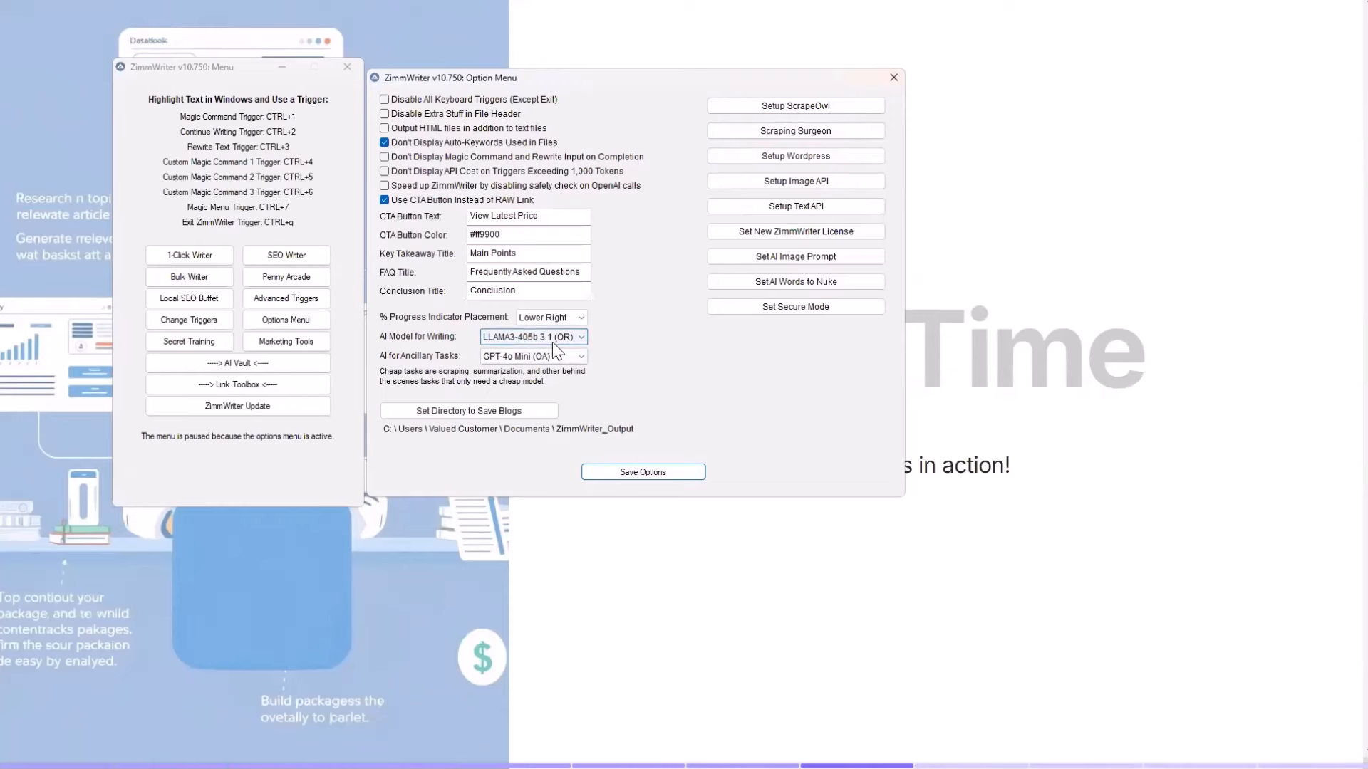
Close ZimmWriter's options and save the blank Notepad document as BeekeepingNEWLinkPack in the Notes folder, keeping its window clear of the ZimmWriter menu
left_click(894, 77)
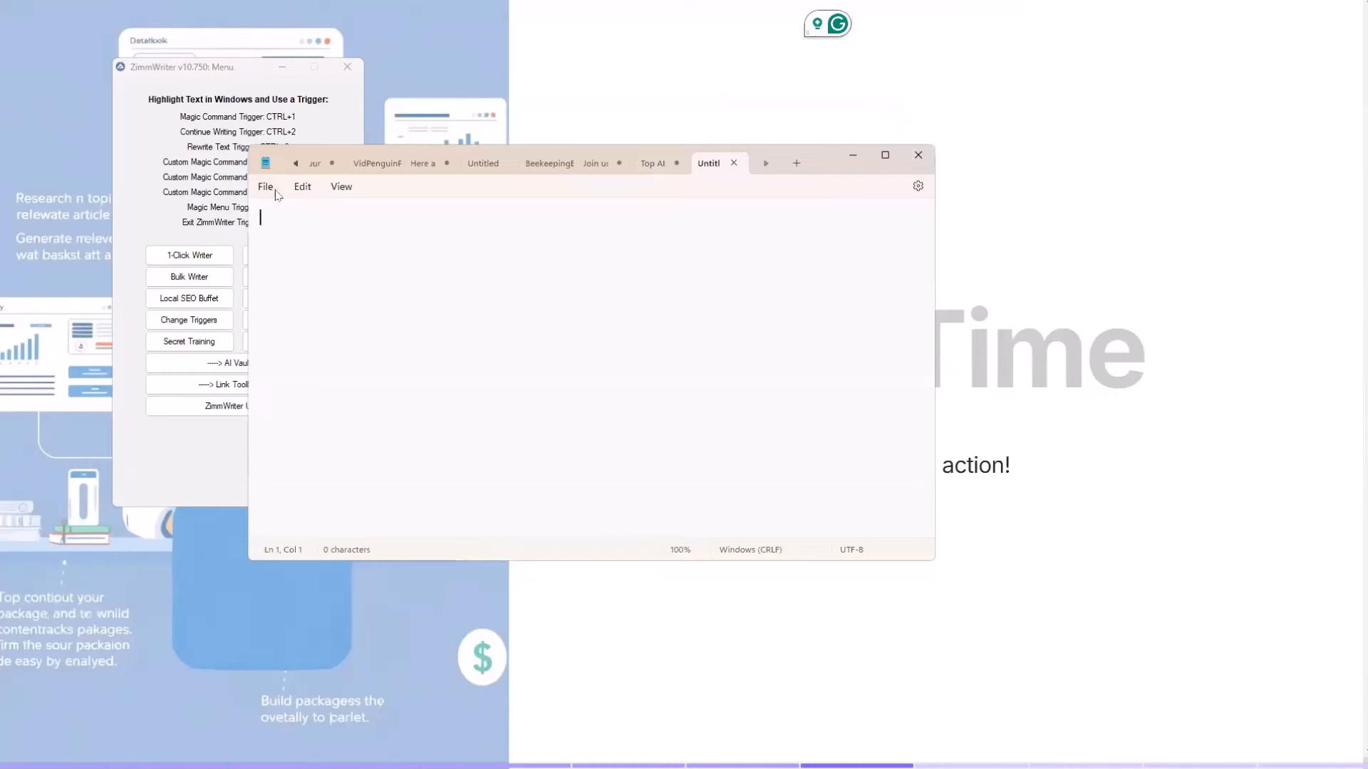
left_click(265, 186)
left_click(295, 306)
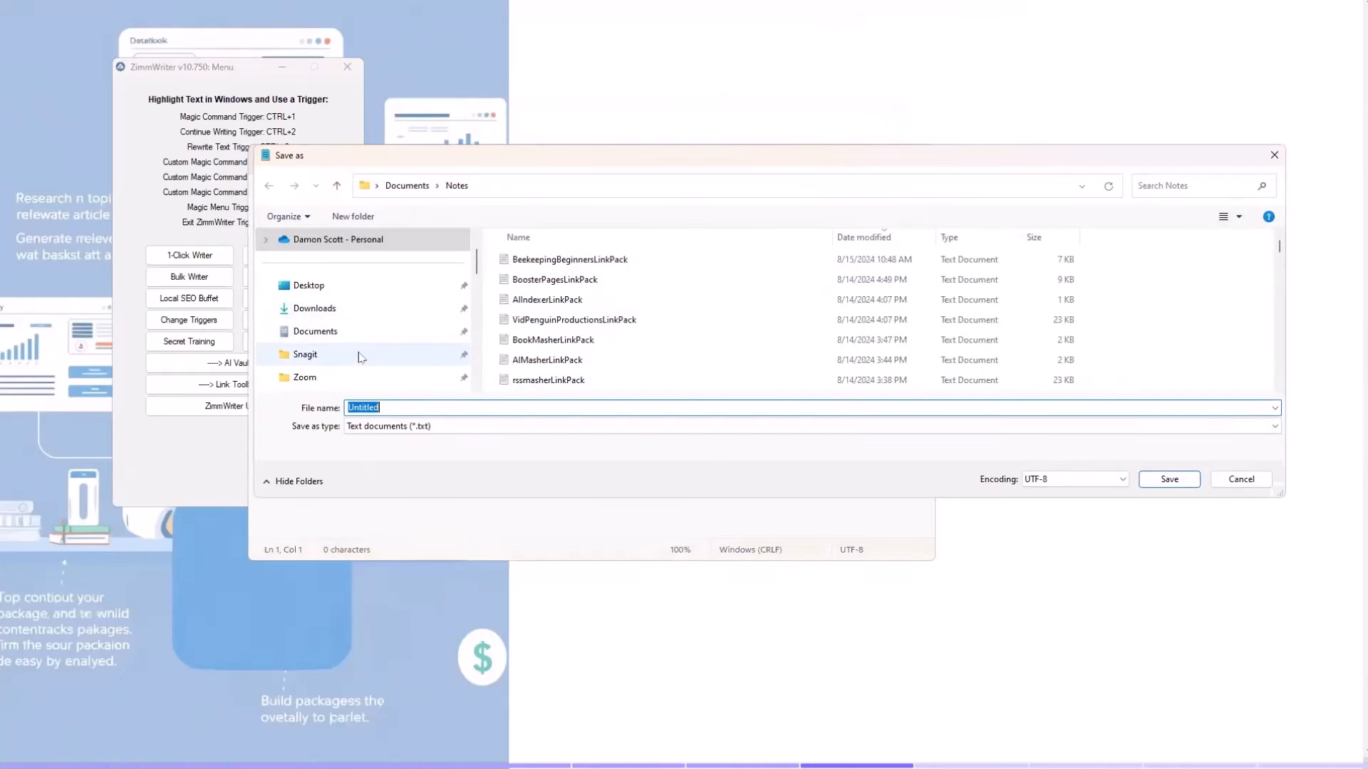
type("BeekeepingNEWLinkPack")
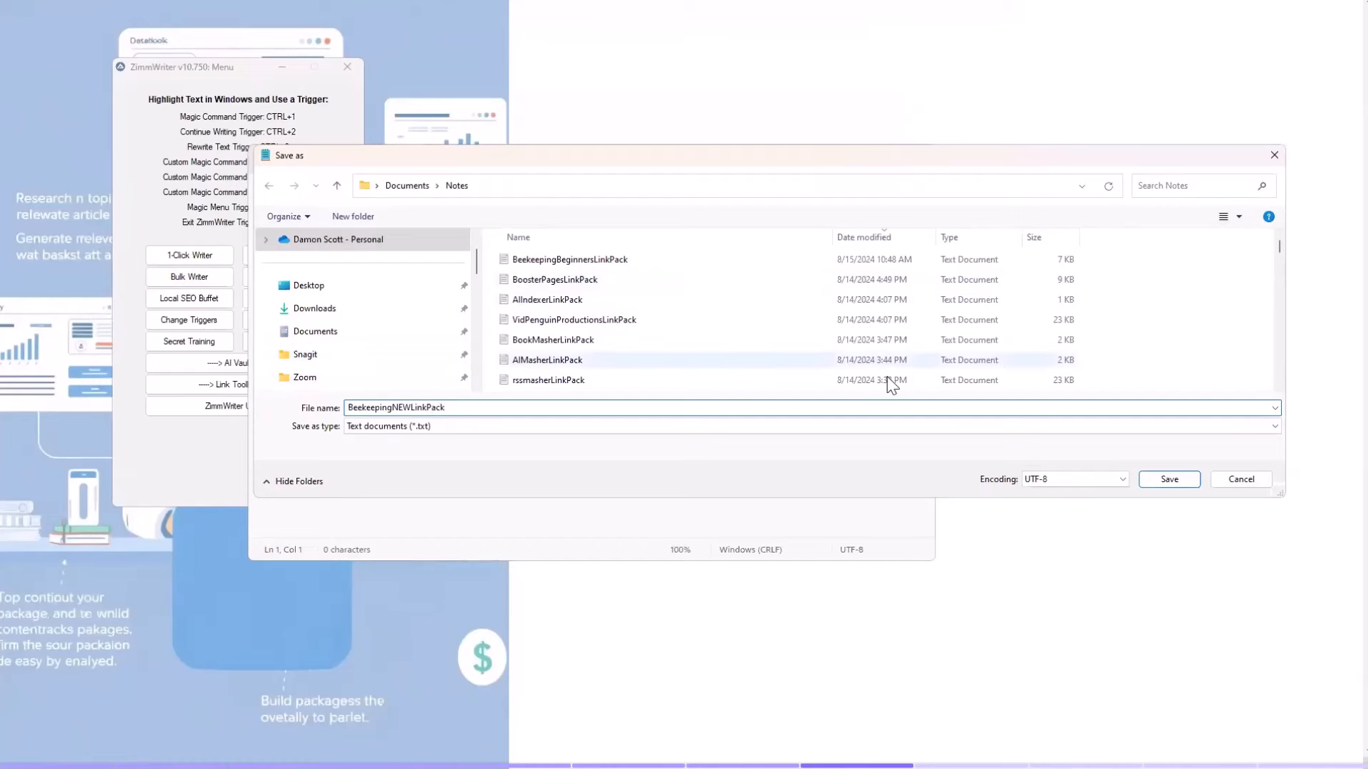
left_click(1148, 478)
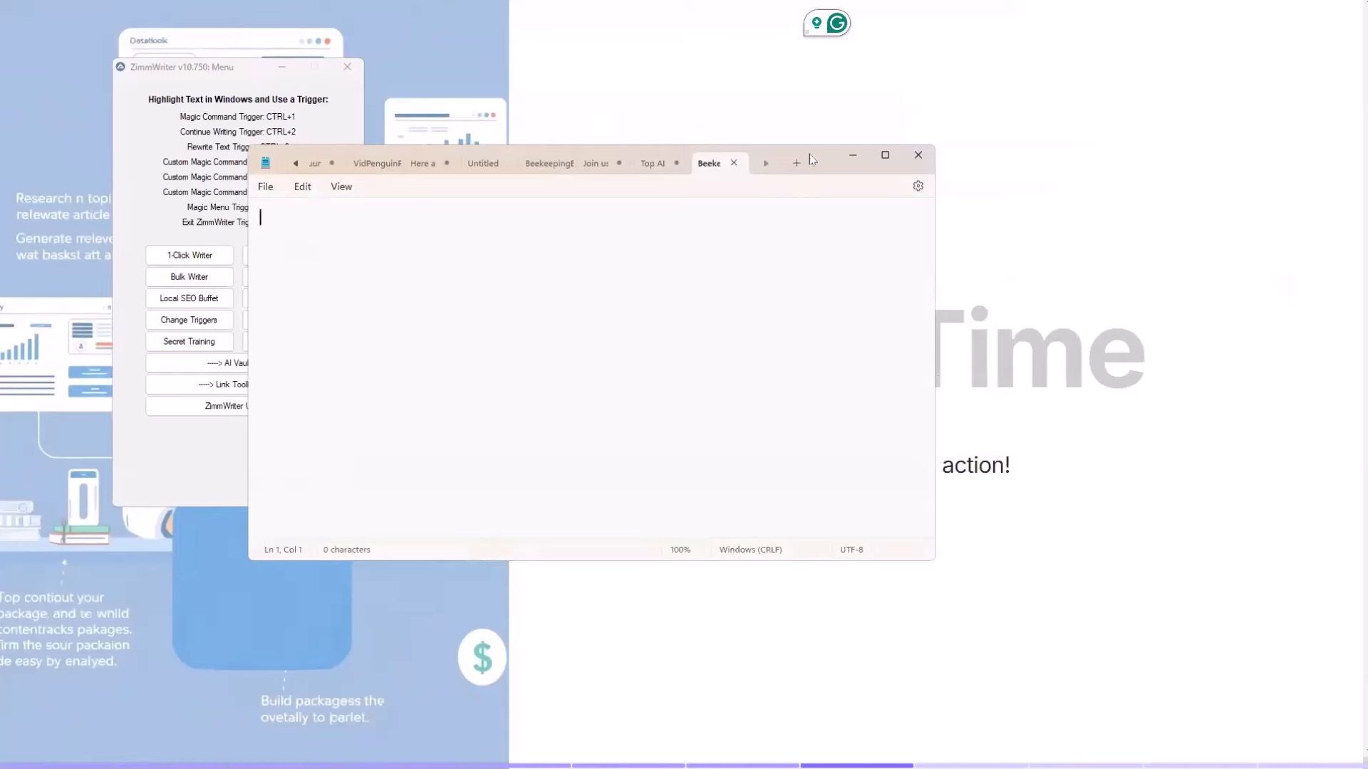
left_click_drag(809, 154, 919, 252)
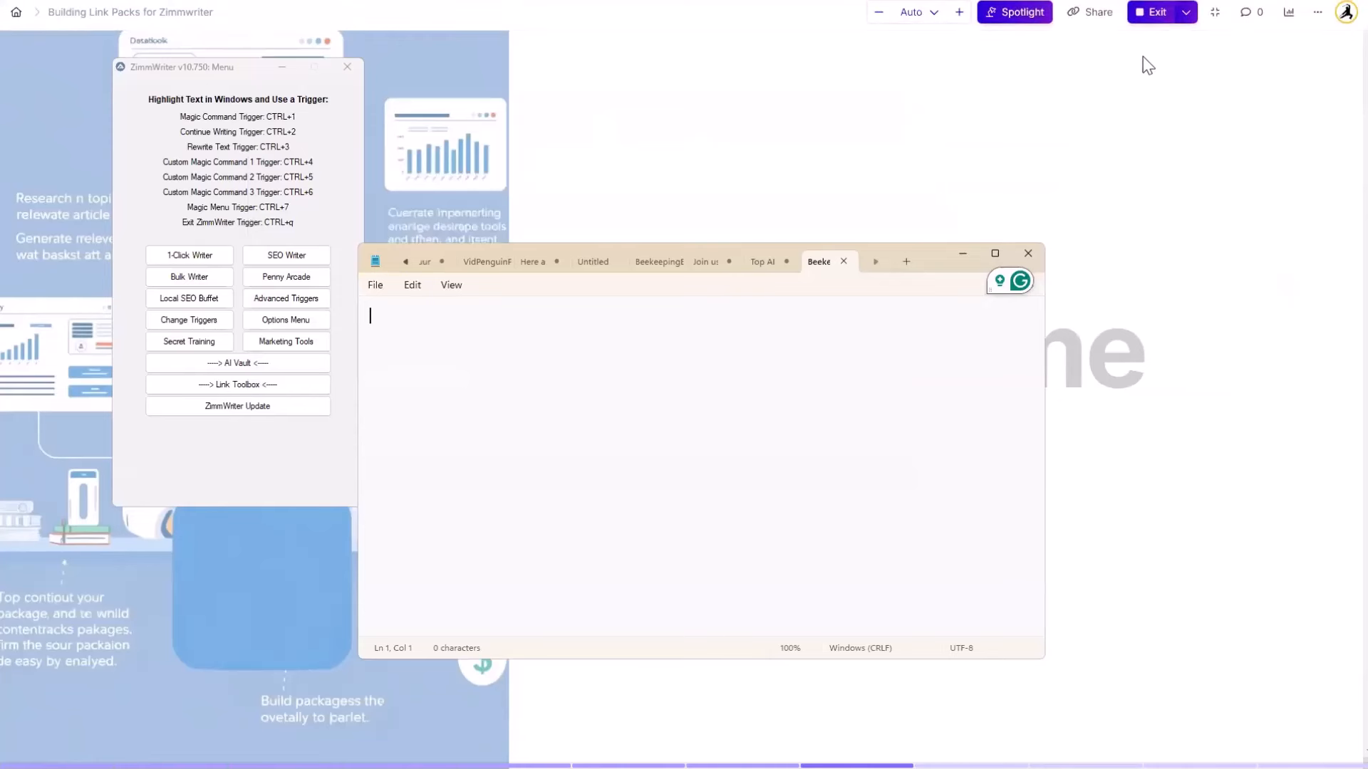
Leave the presentation, open beekeepingbeginners.com in a new browser tab and look over the posts on its home page
left_click(1245, 71)
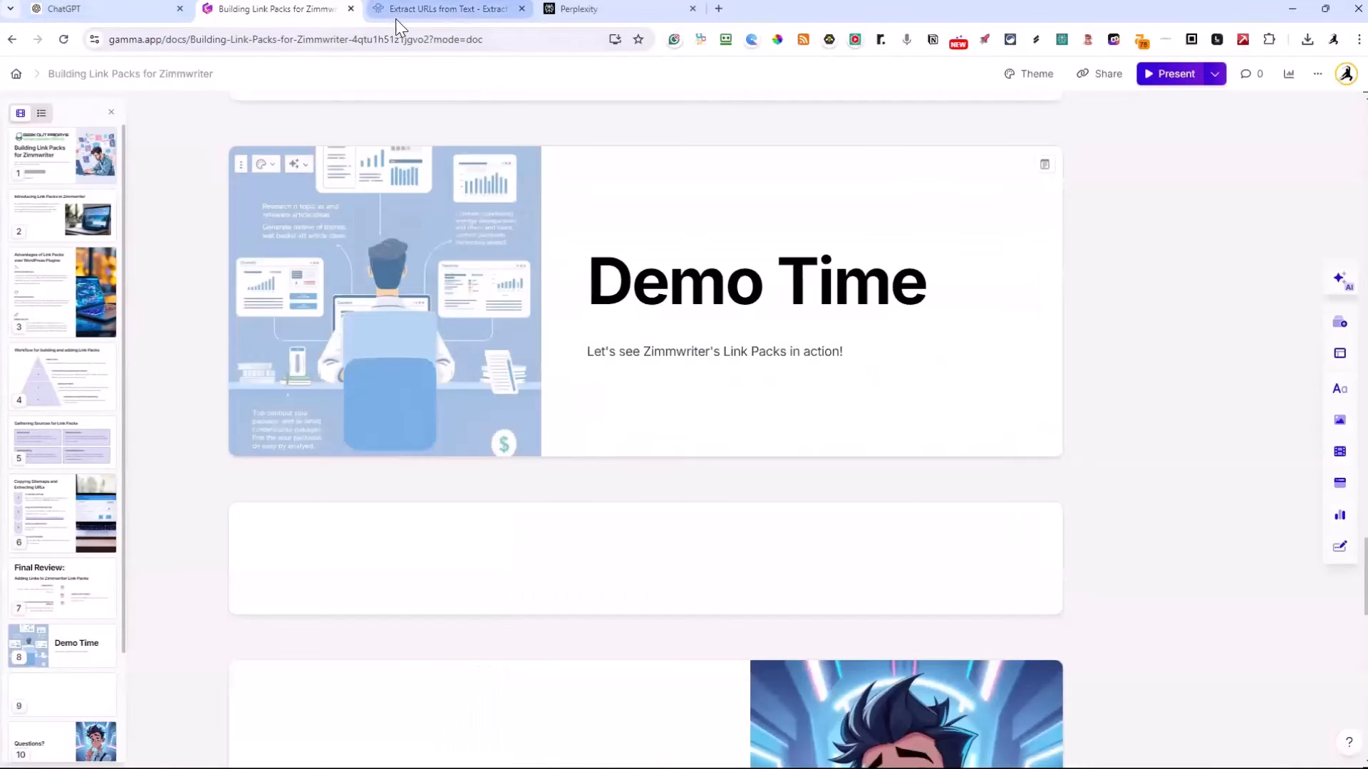
left_click(719, 9)
left_click(495, 40)
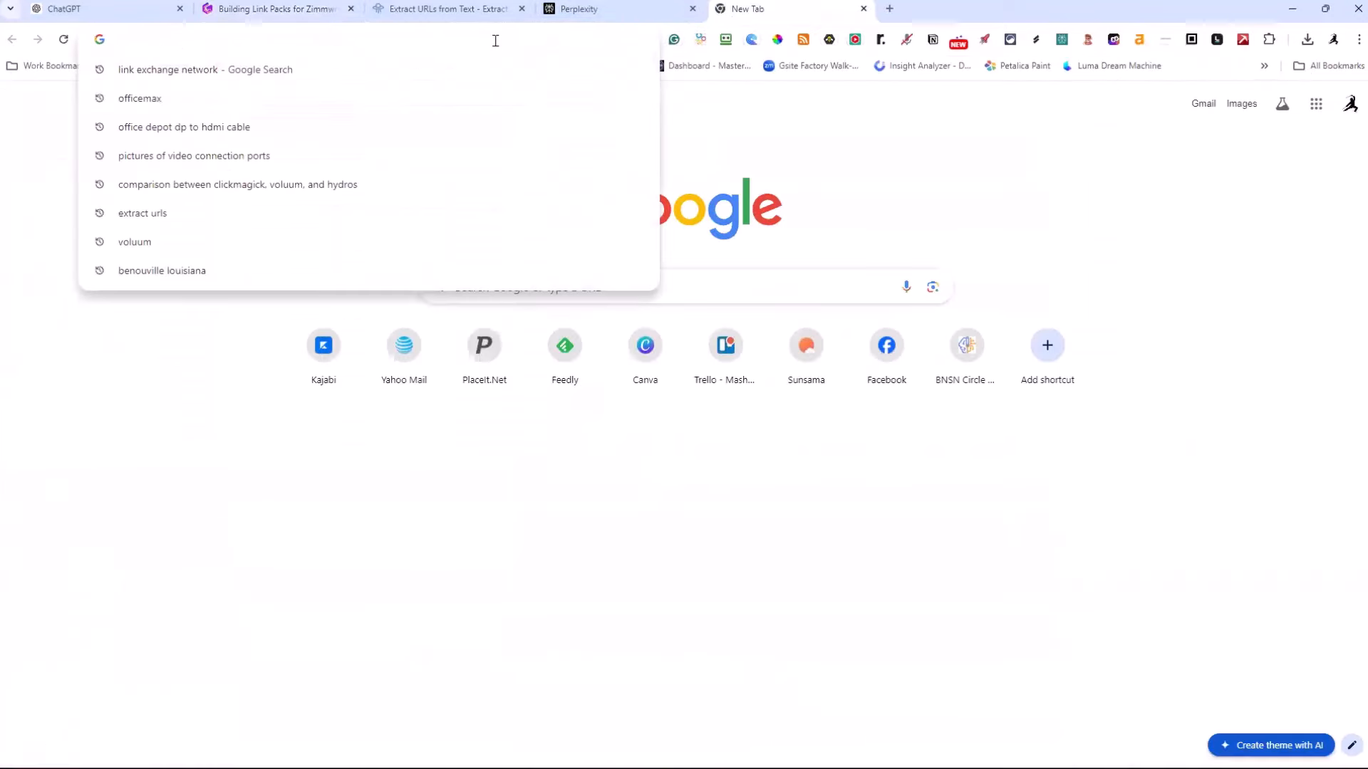
type("beekeepingbeginners.com")
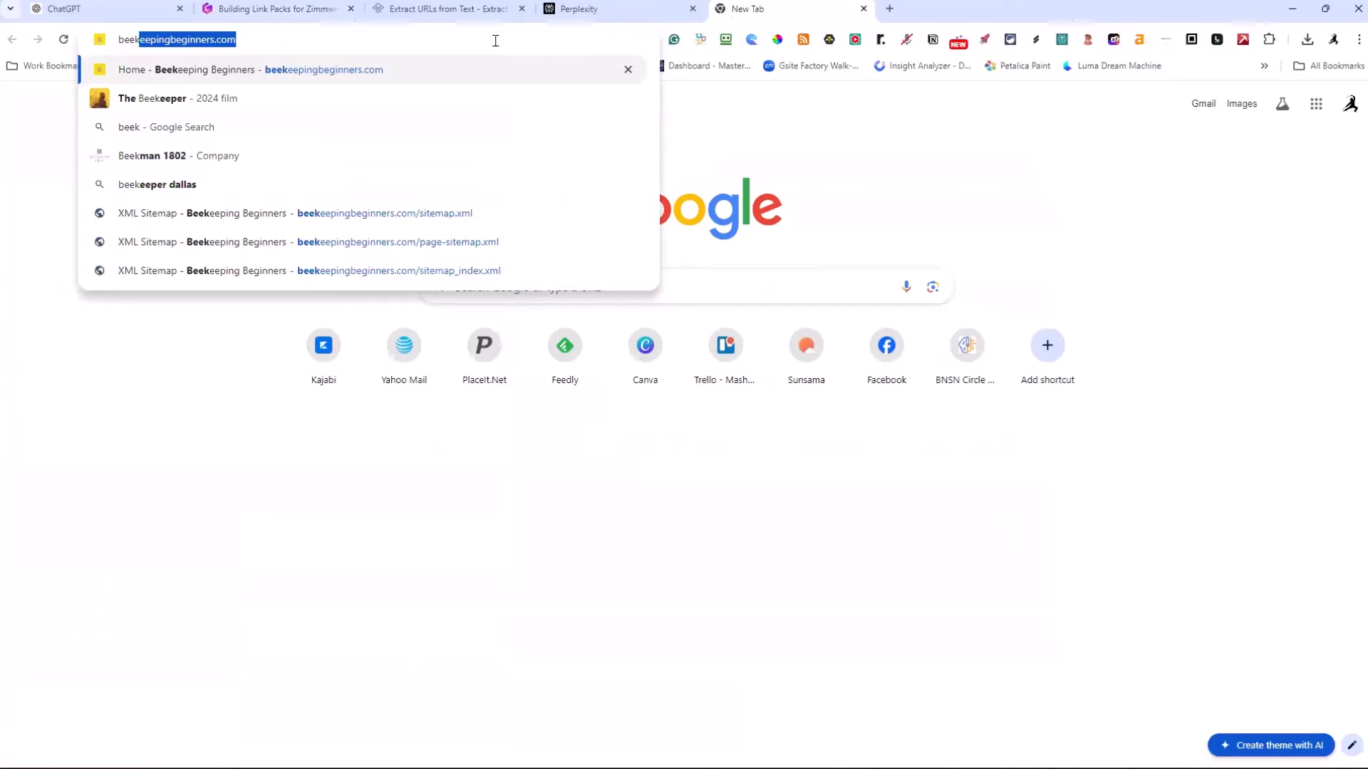
key("Return")
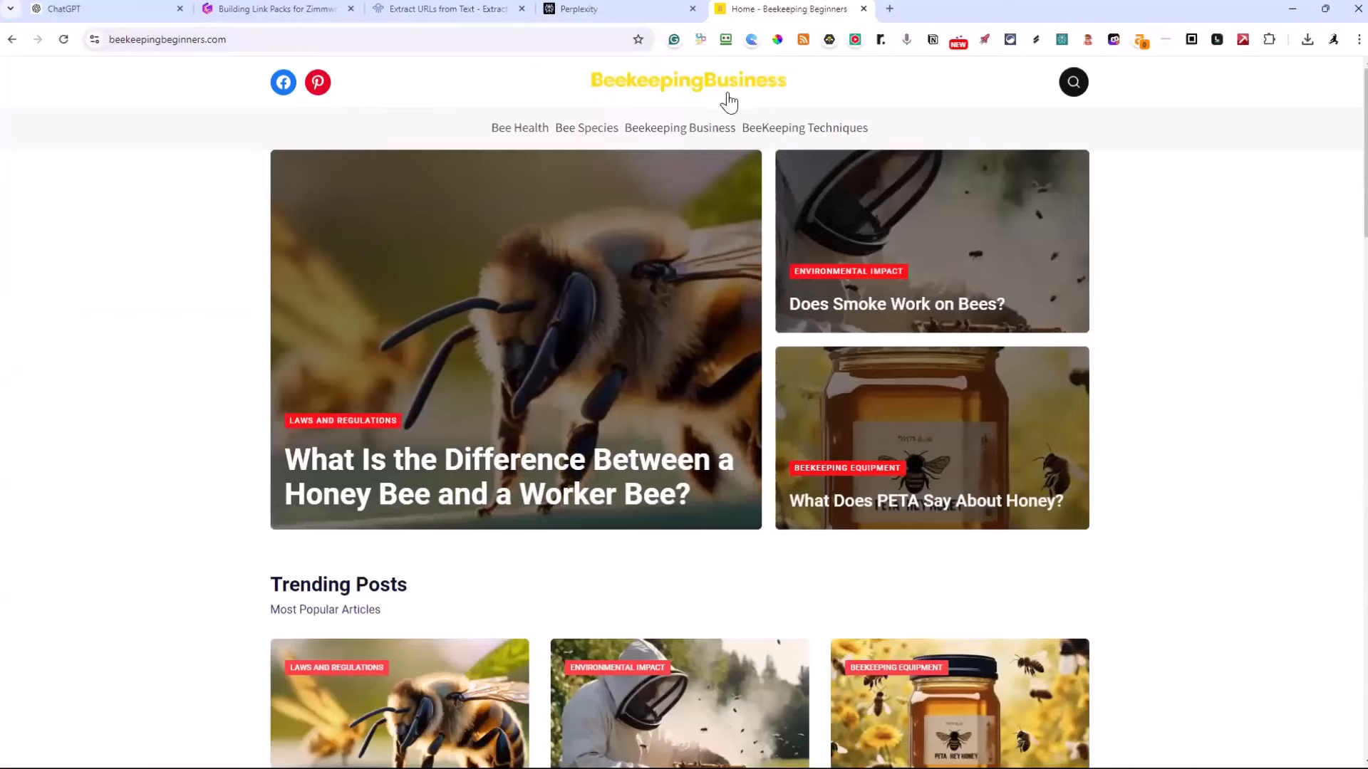
scroll(730, 150, "down", 10)
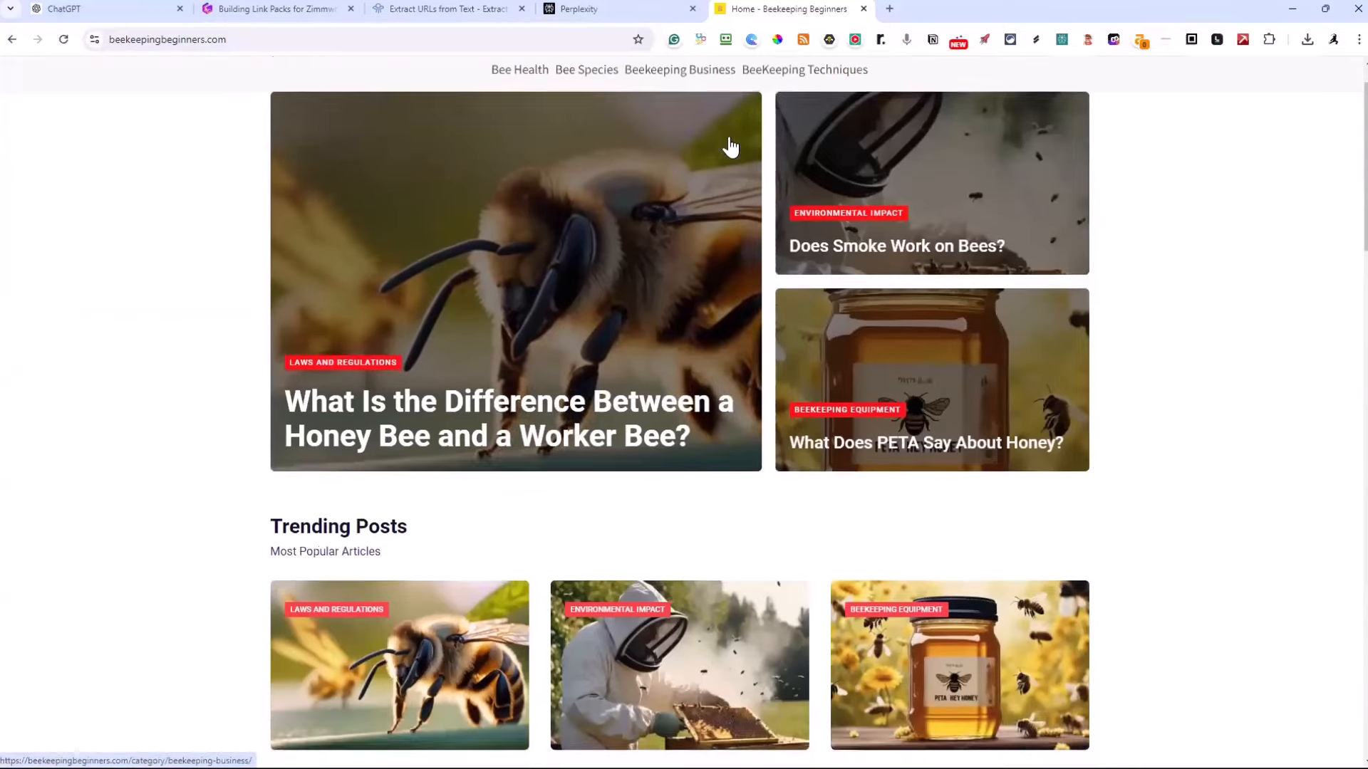
scroll(730, 153, "down", 12)
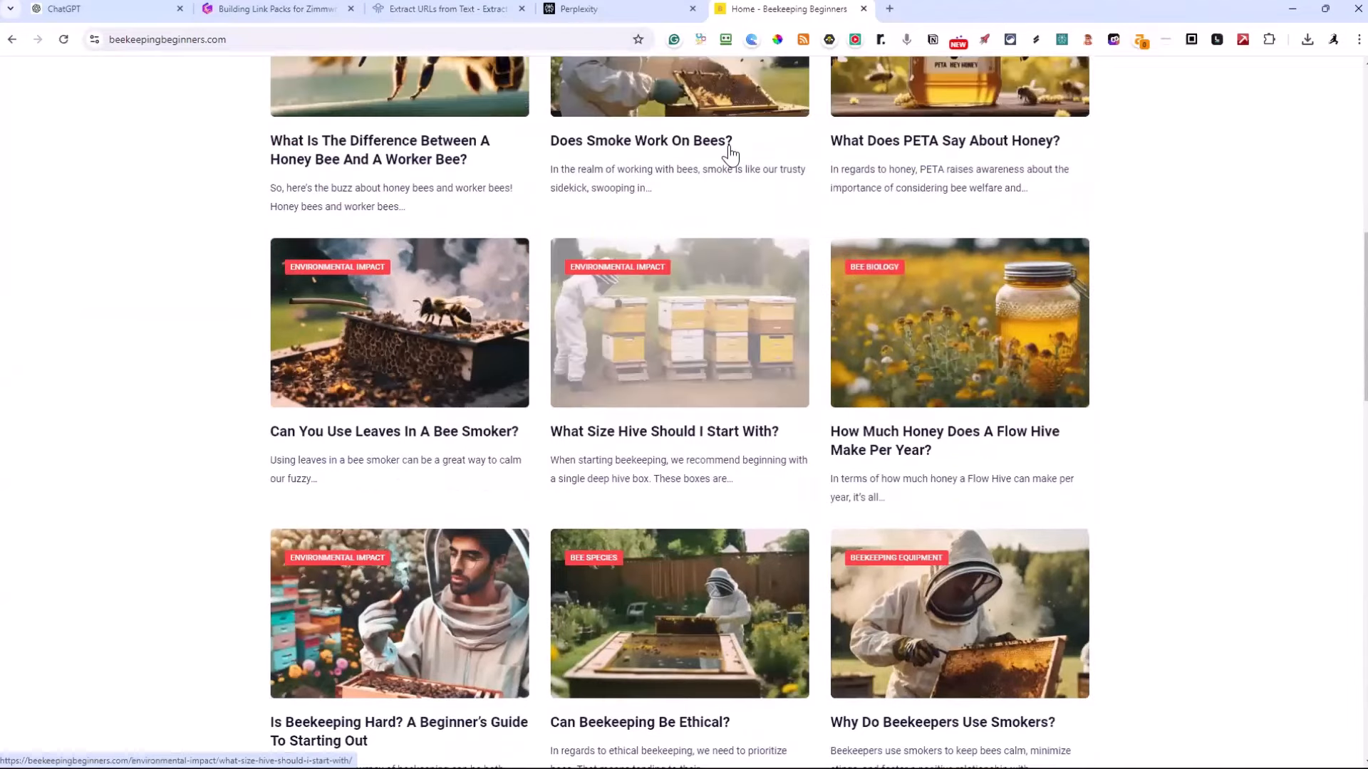
scroll(730, 154, "up", 6)
scroll(730, 153, "up", 4)
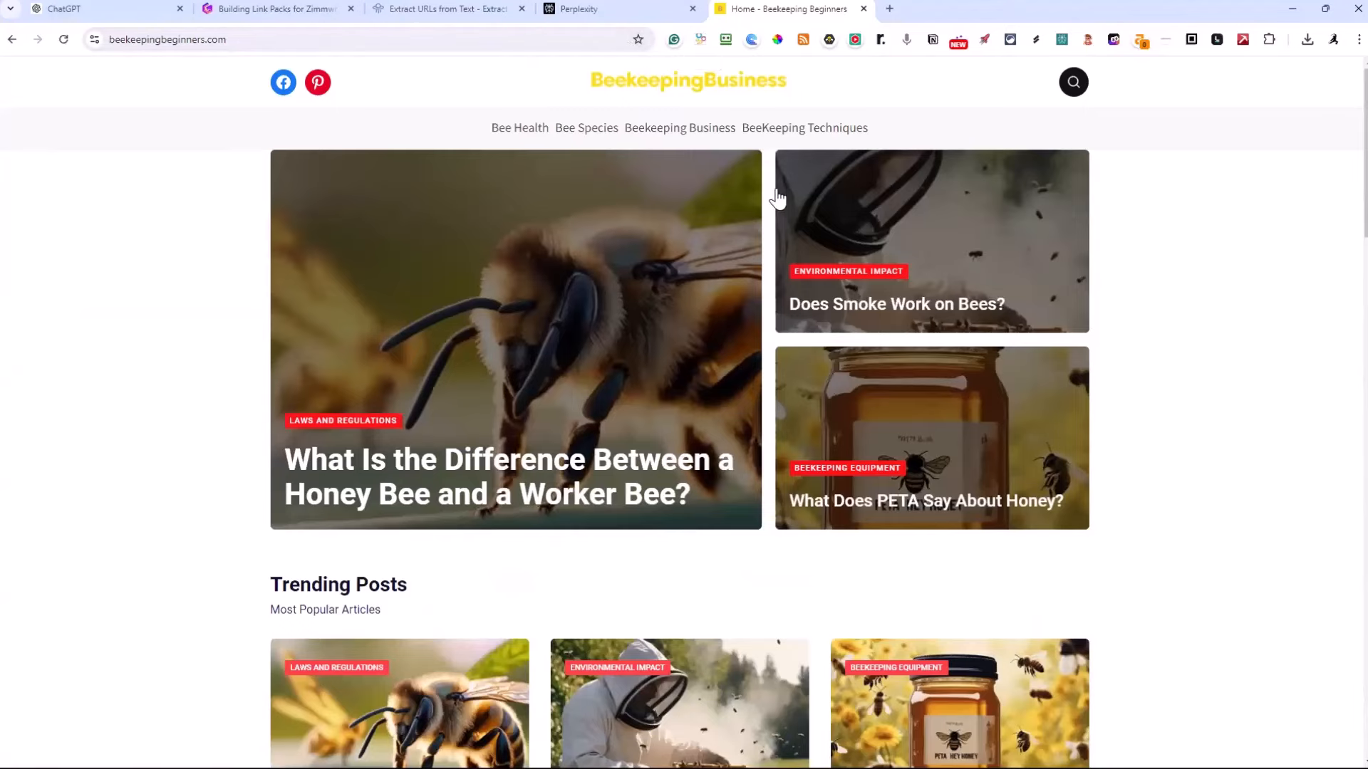
scroll(713, 284, "down", 4)
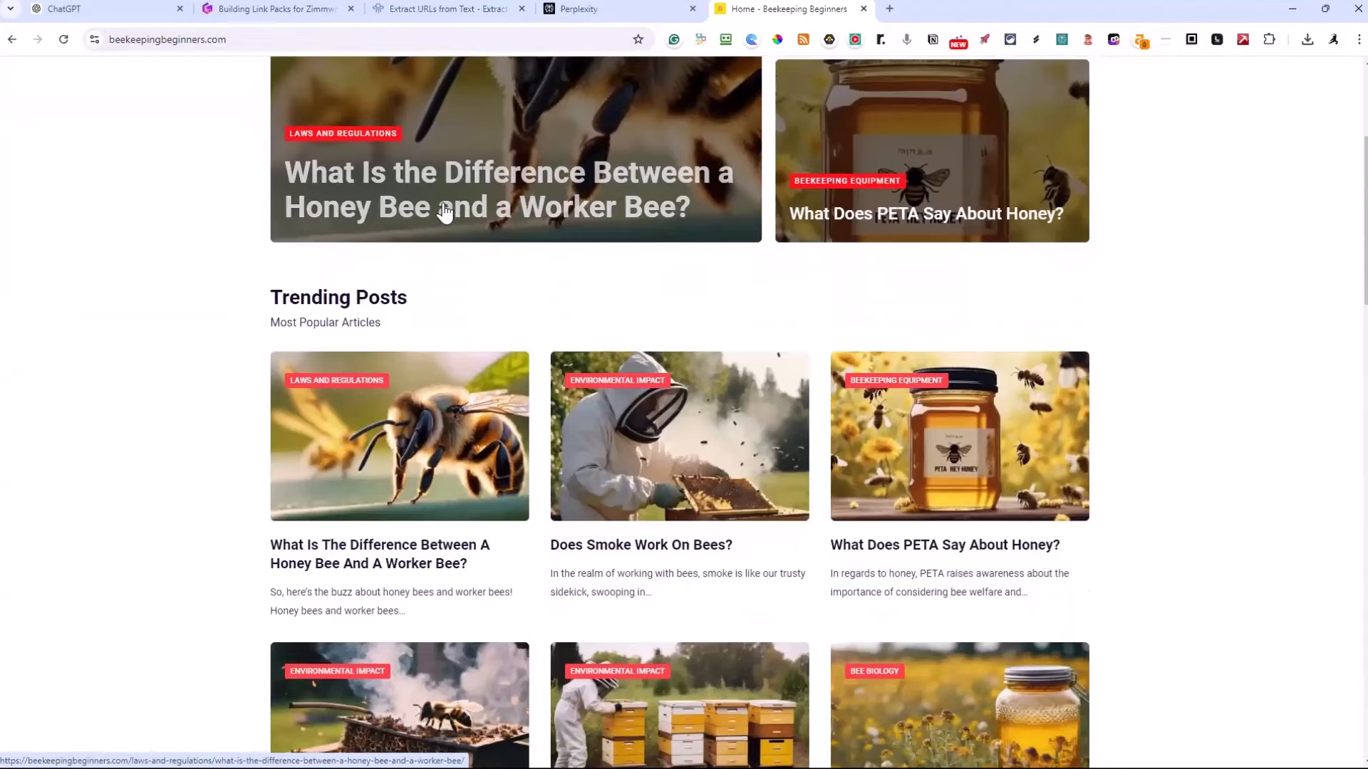
Open the article "What Is the Difference Between a Honey Bee and a Worker Bee?" and examine its layout down to the author box
left_click(445, 207)
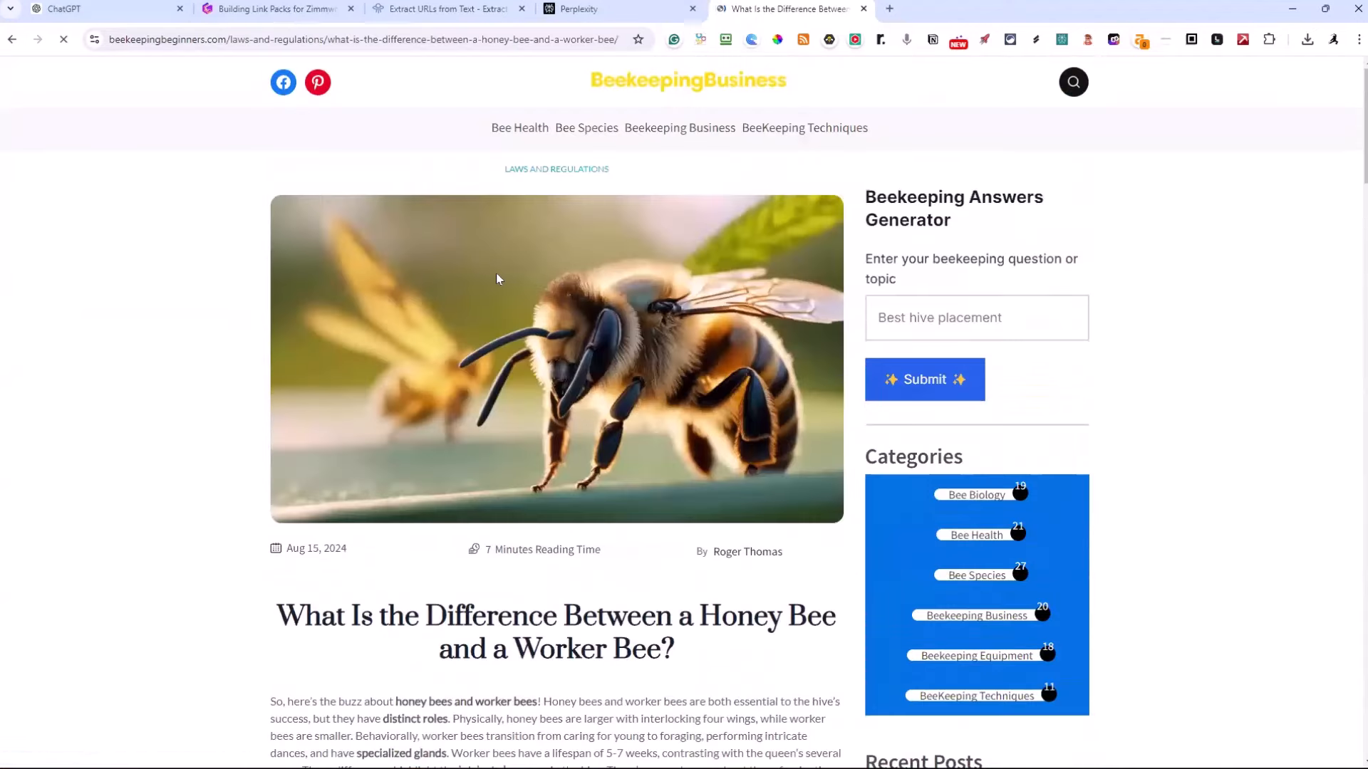
scroll(504, 279, "down", 4)
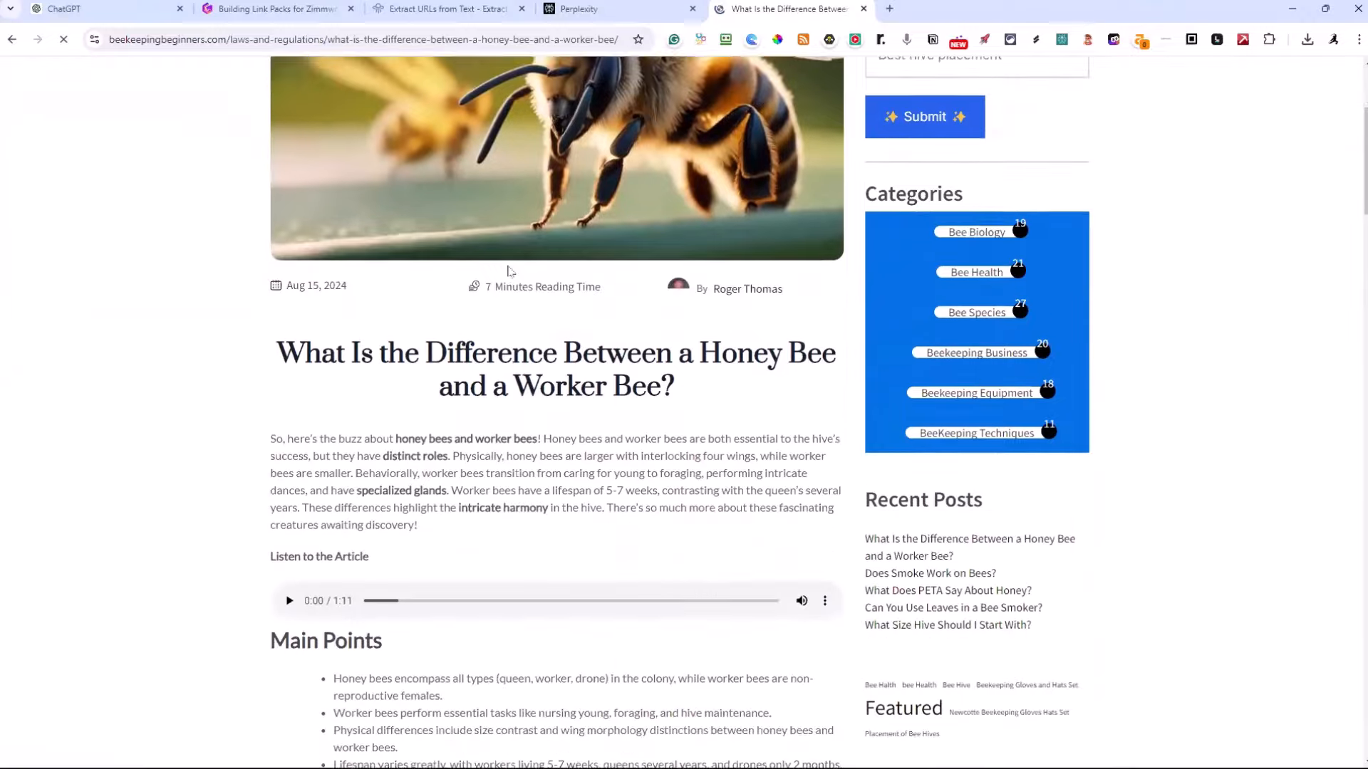
scroll(1002, 367, "up", 2)
scroll(1003, 367, "up", 1)
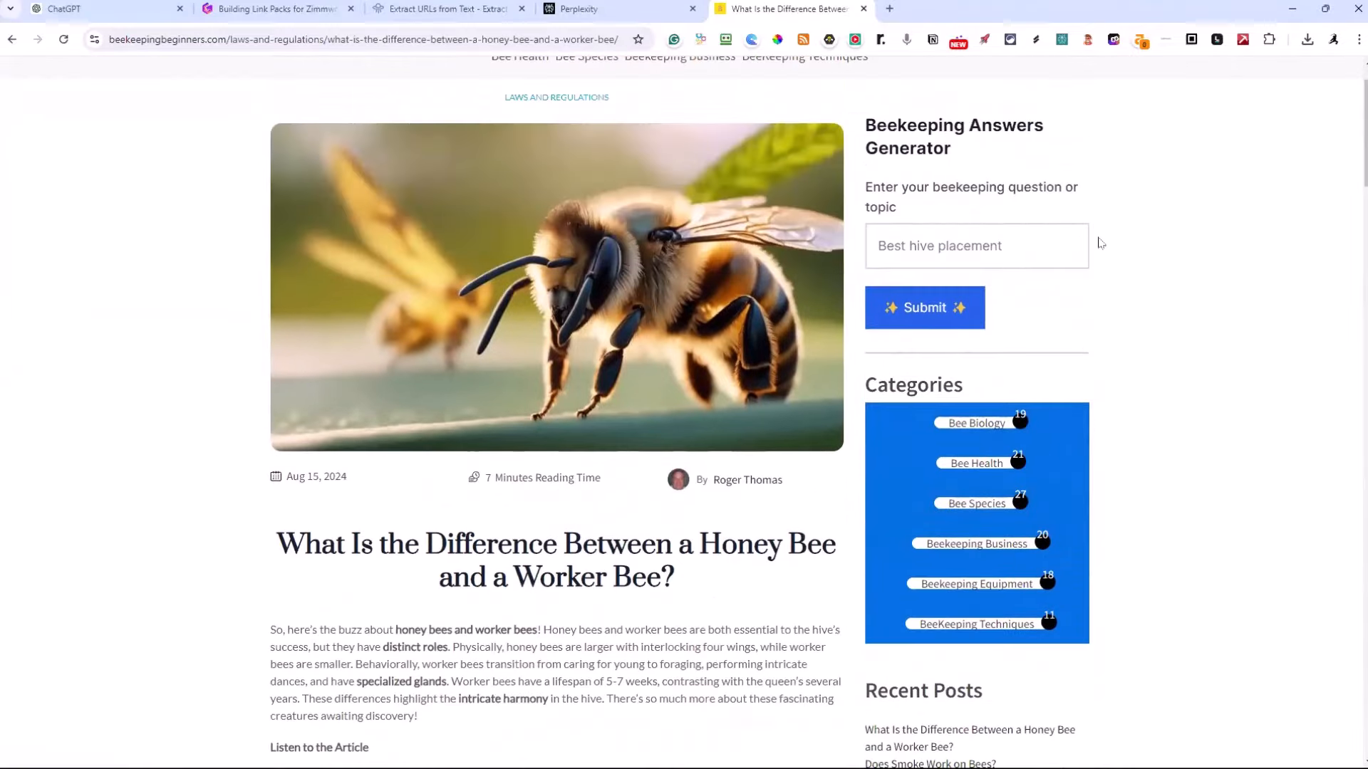
scroll(1154, 447, "down", 6)
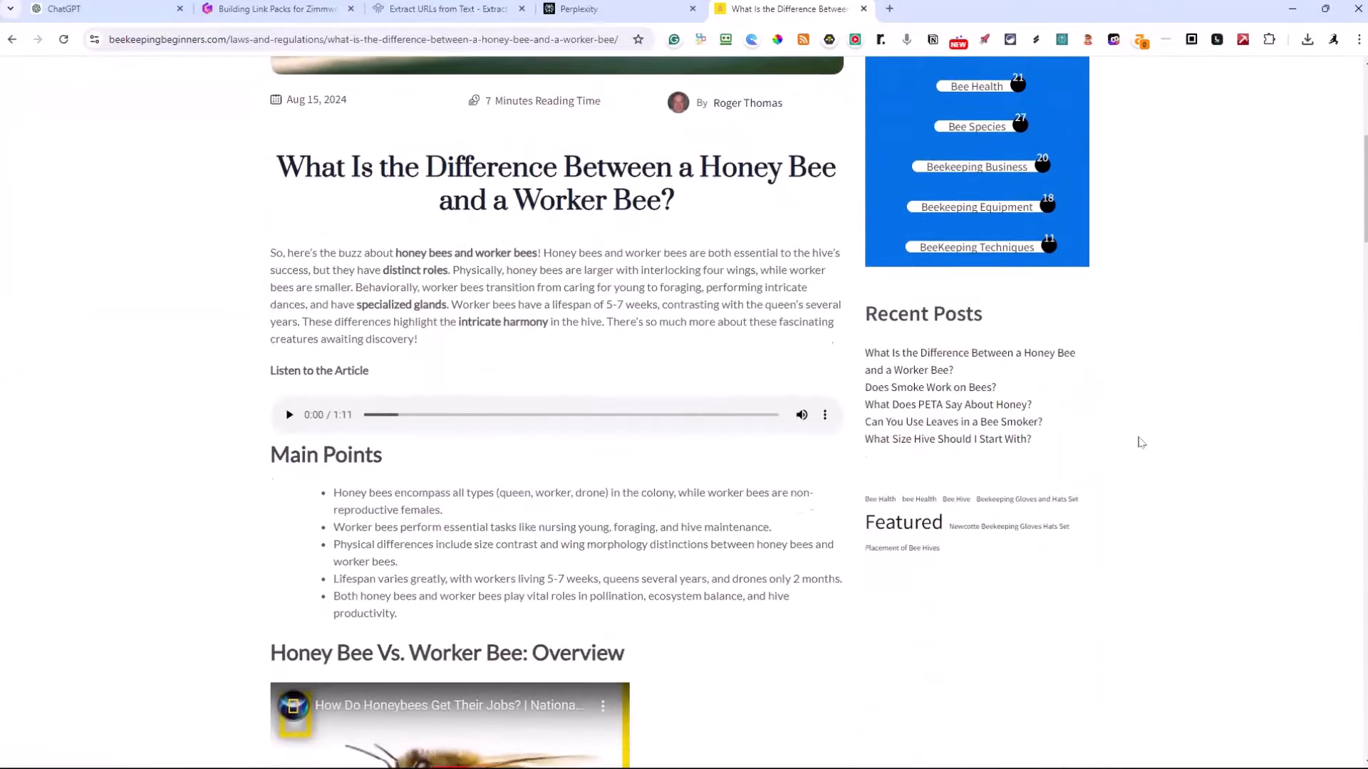
scroll(406, 385, "down", 3)
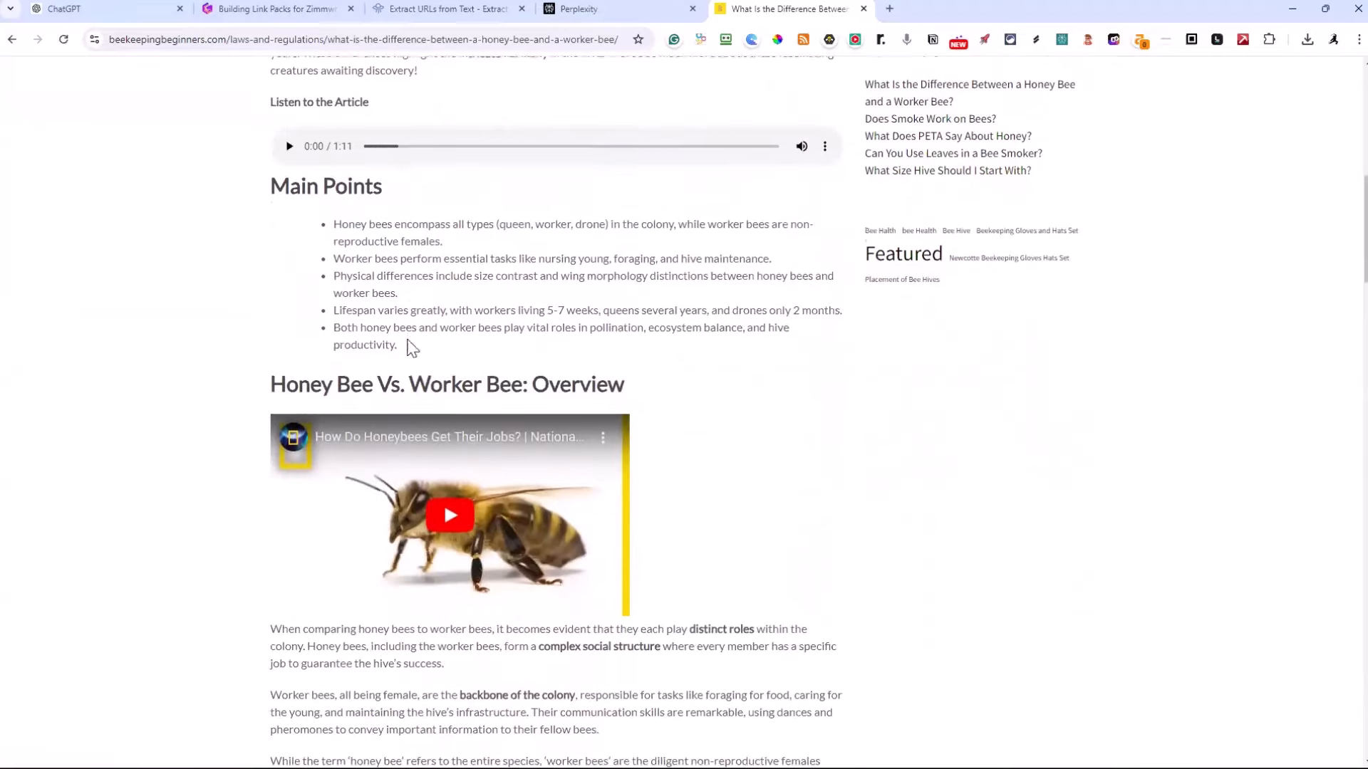
scroll(507, 338, "down", 3)
scroll(507, 339, "down", 15)
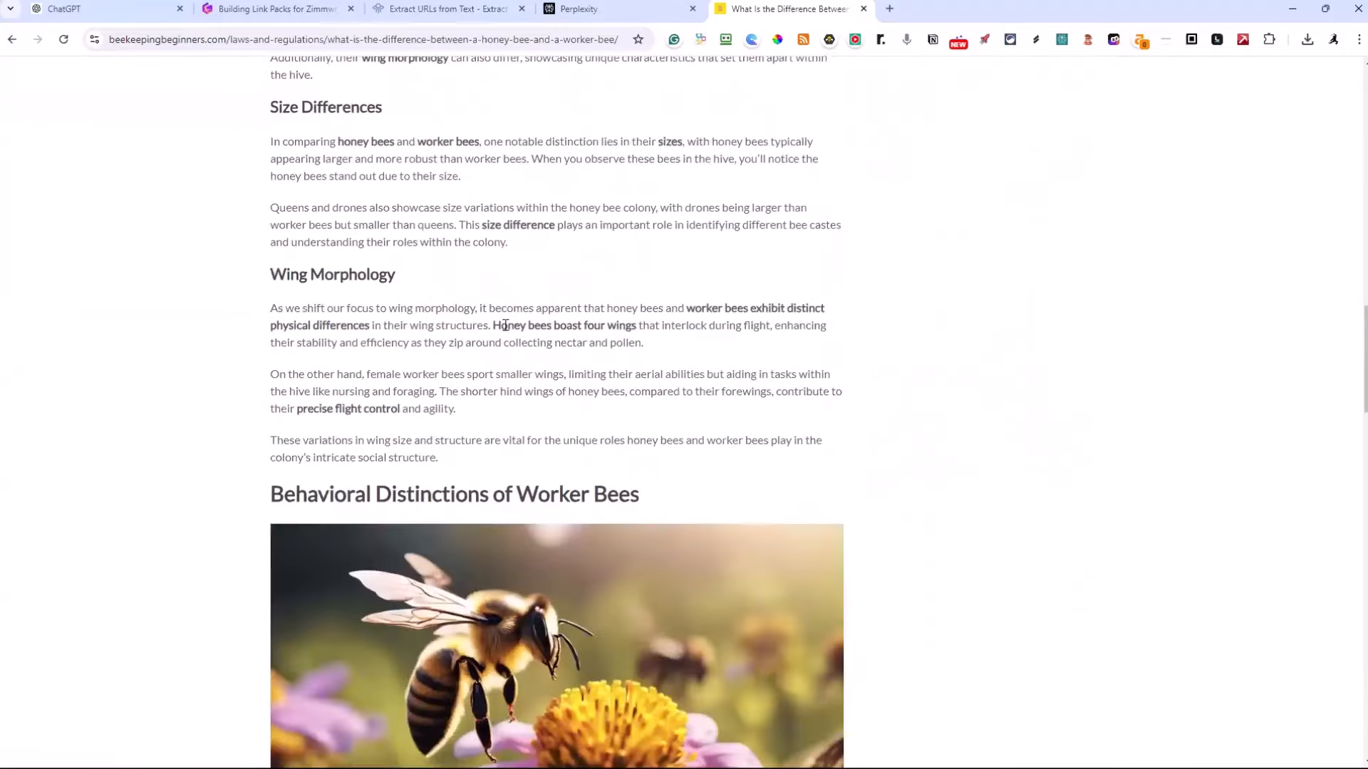
scroll(578, 320, "down", 8)
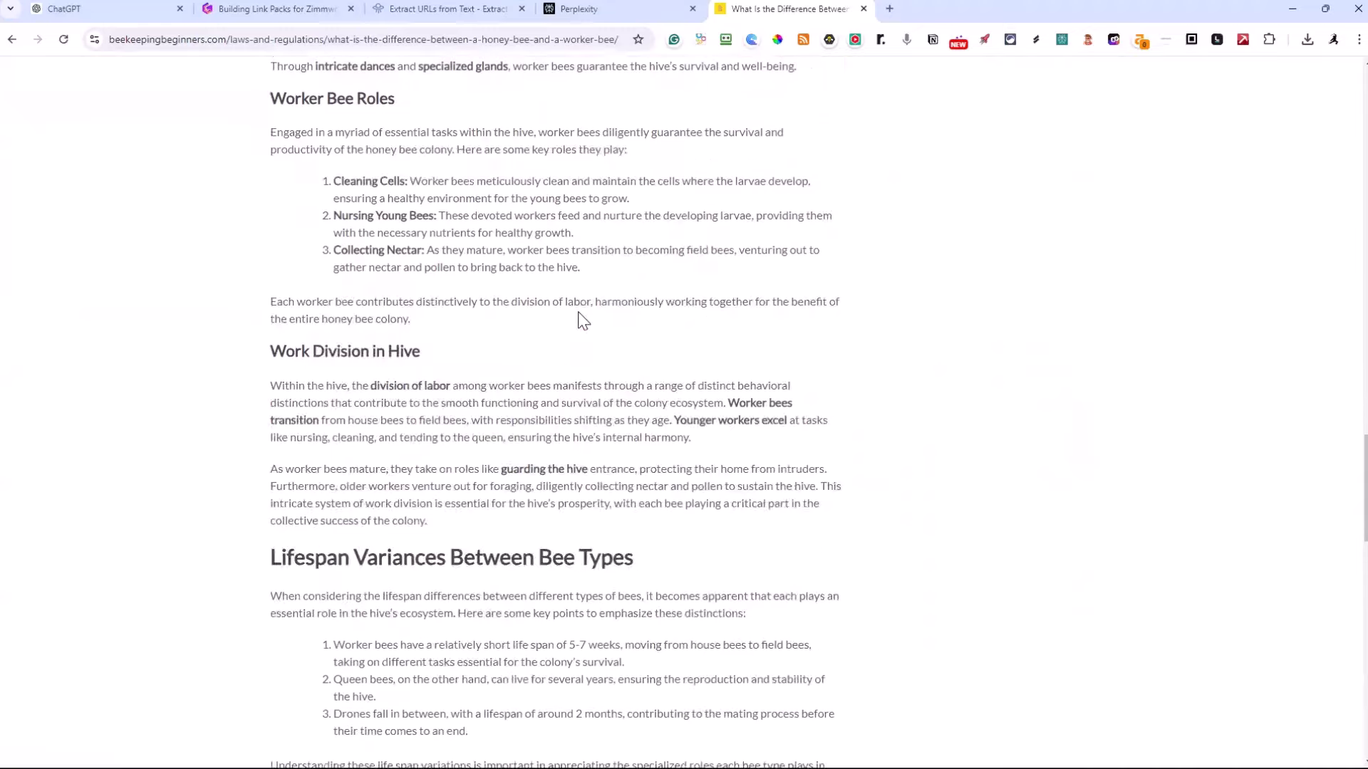
scroll(582, 322, "up", 3)
scroll(578, 314, "up", 1)
scroll(578, 314, "down", 11)
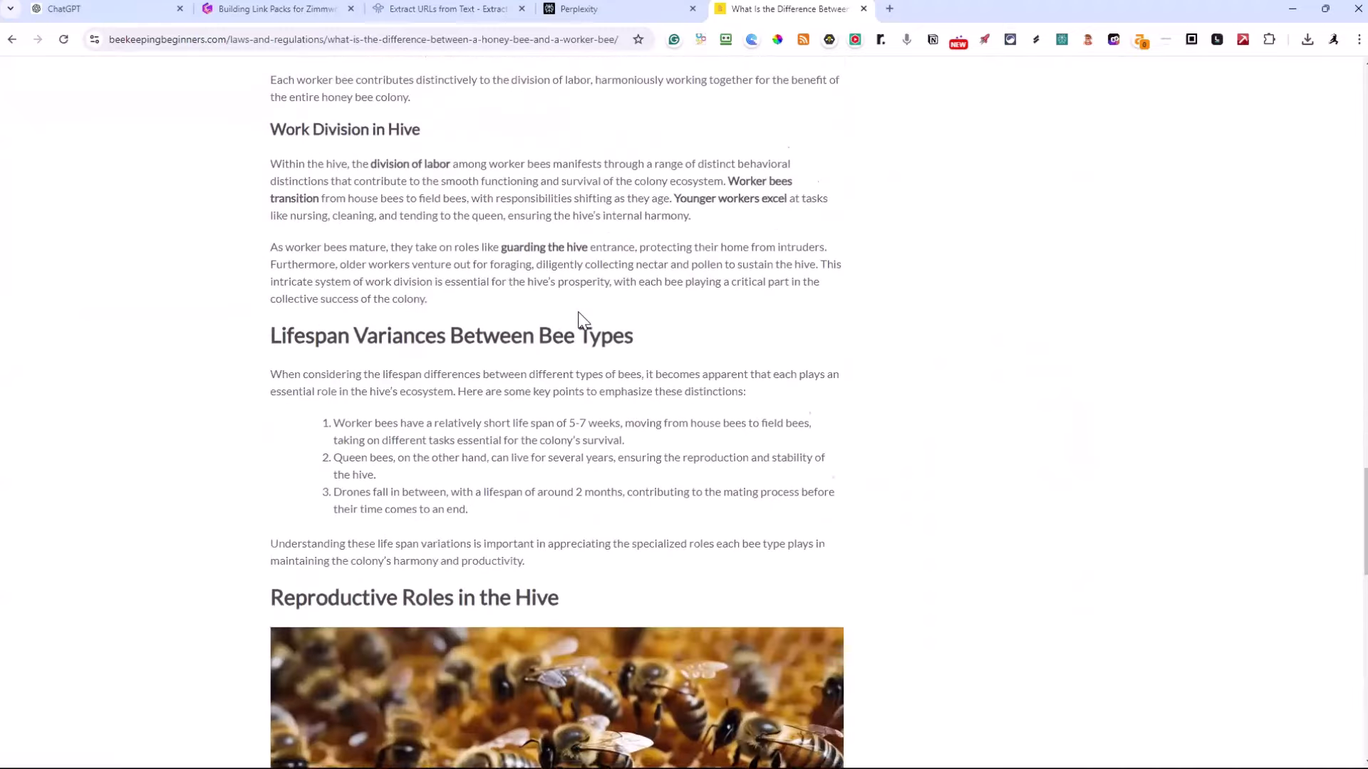
scroll(579, 319, "down", 8)
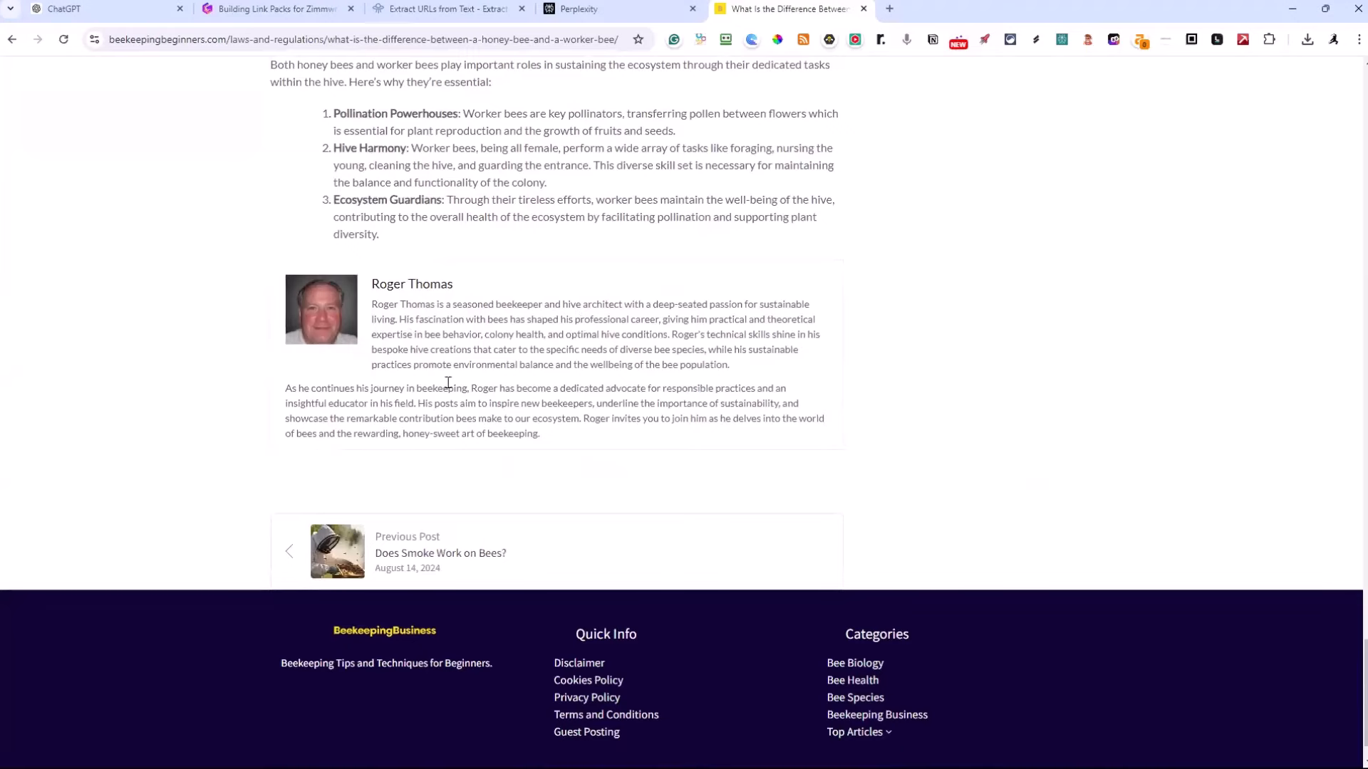
scroll(563, 378, "up", 20)
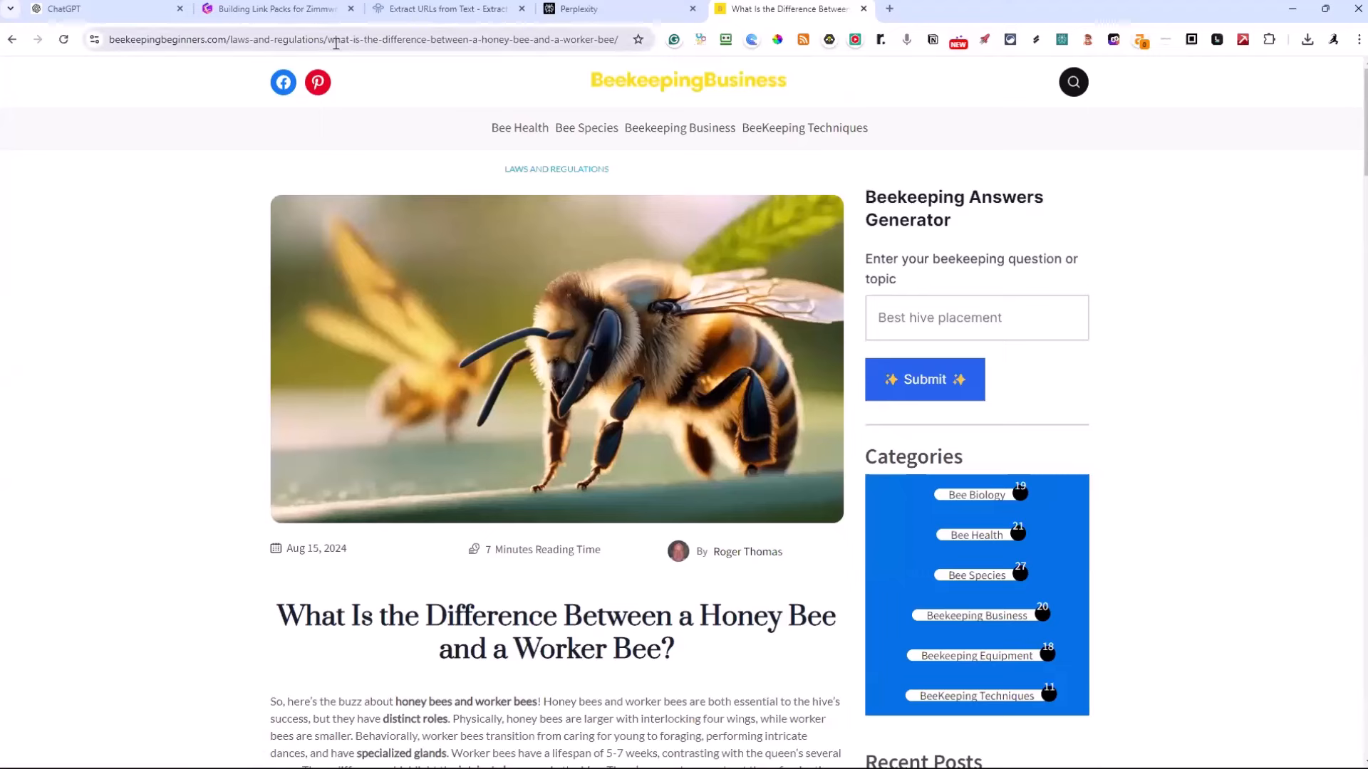
Return to the site's home page and open its sitemap at beekeepingbeginners.com/sitemap.xml
left_click(619, 93)
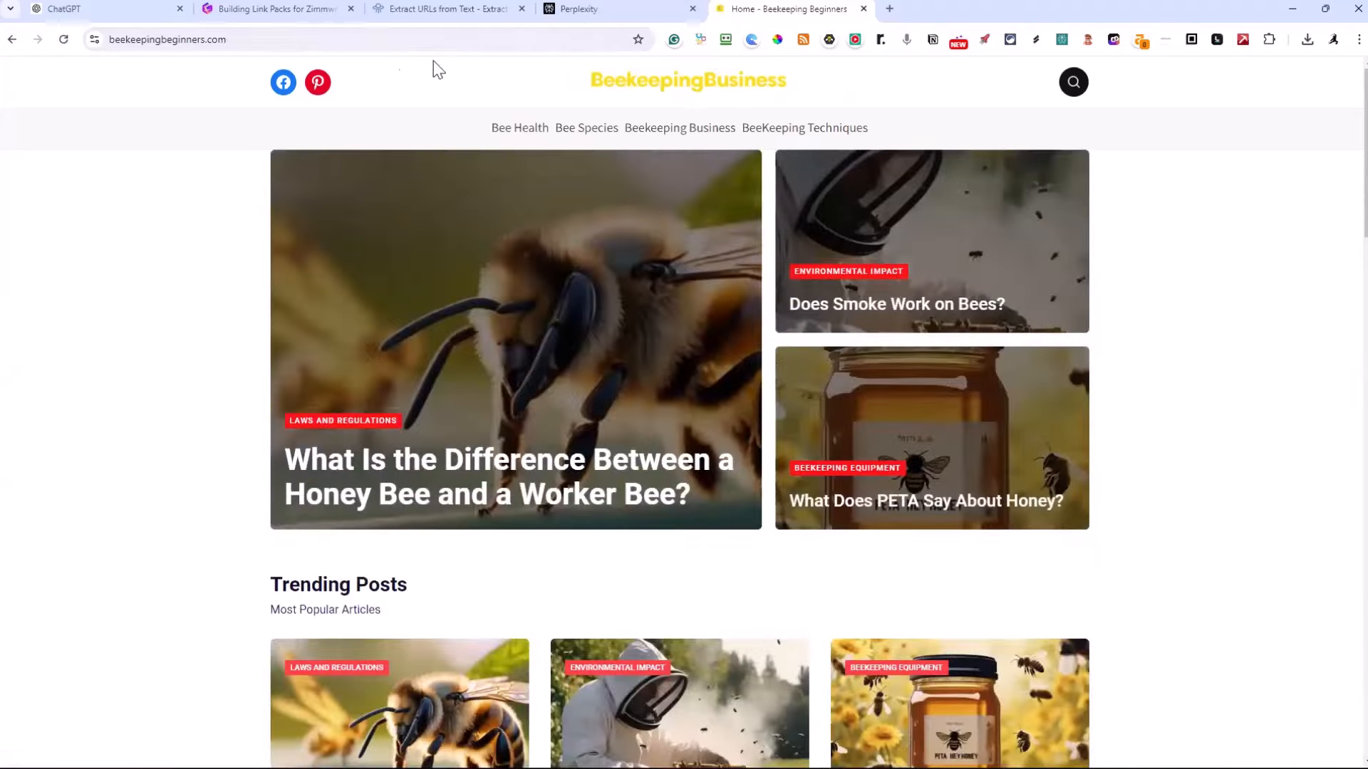
left_click(250, 39)
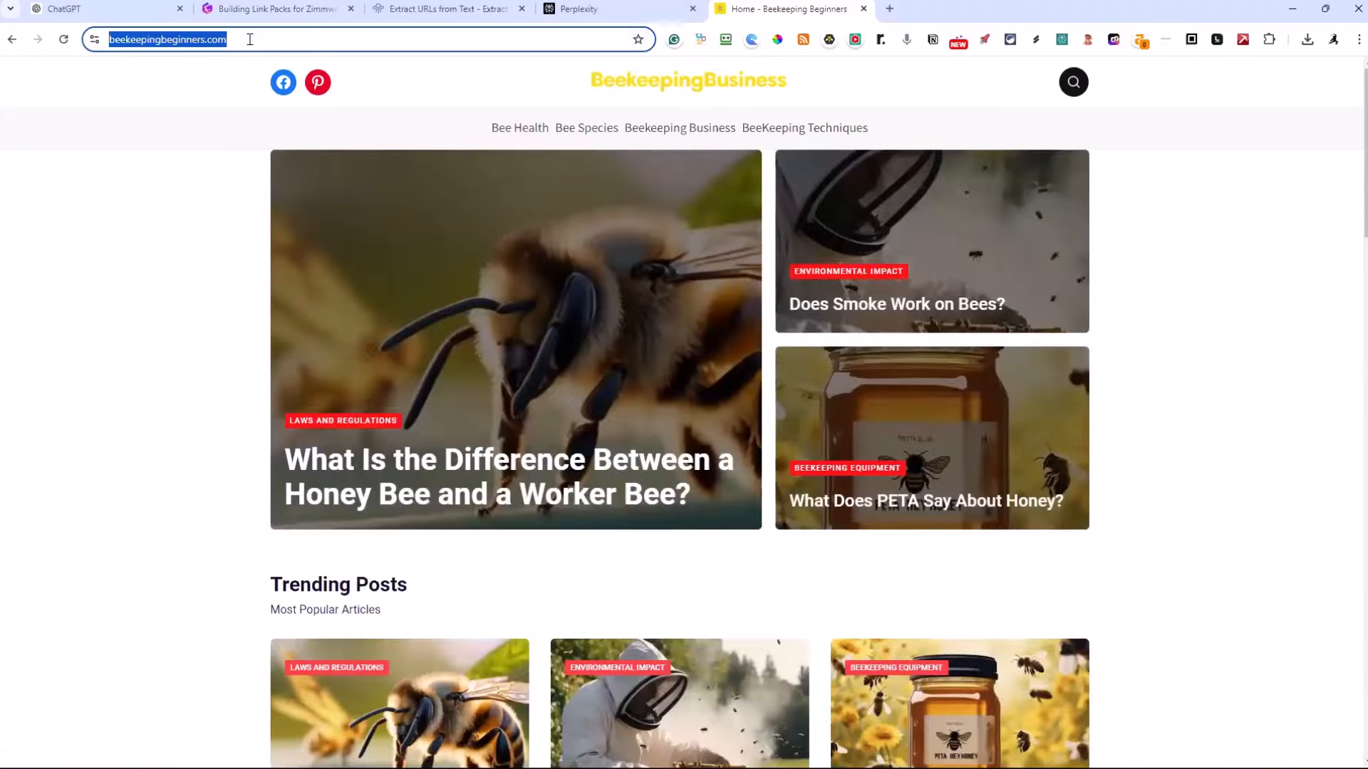
key("End")
type("/sitemap")
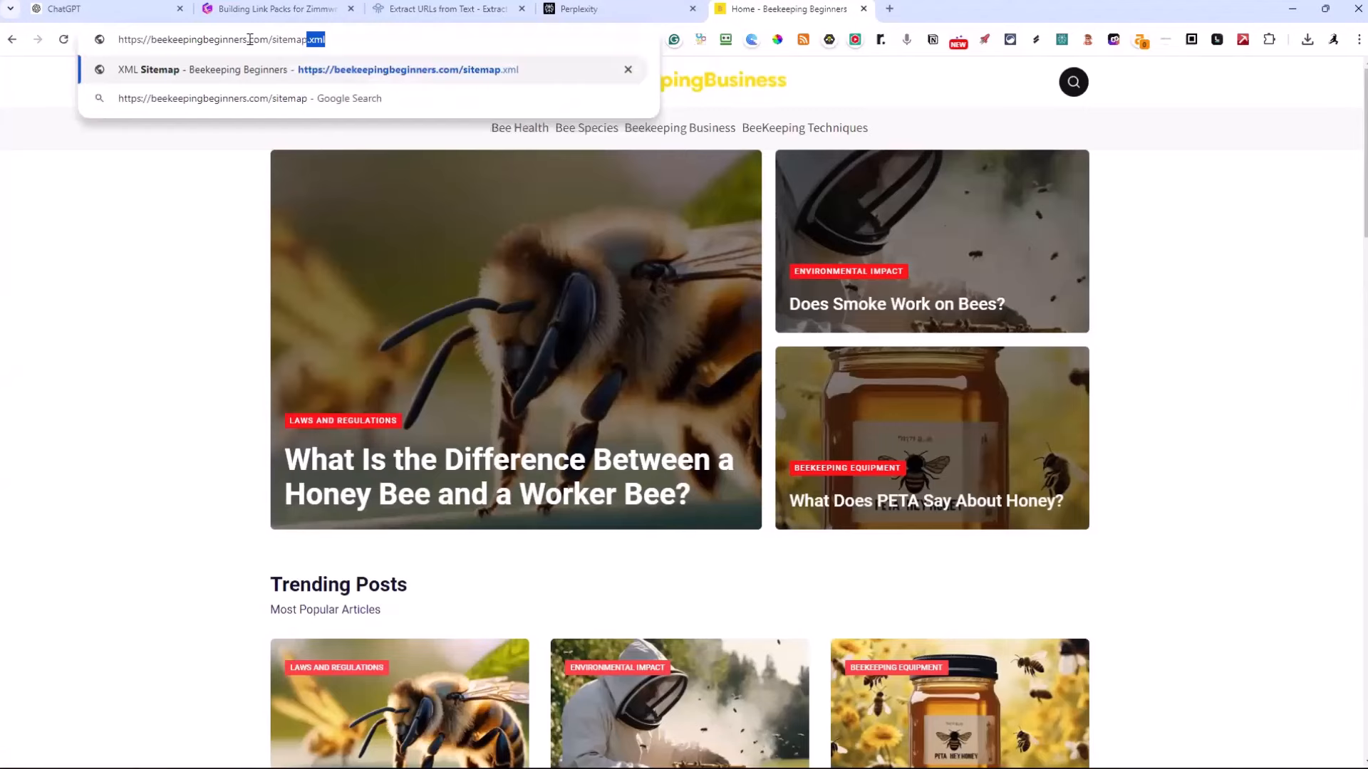
key("Return")
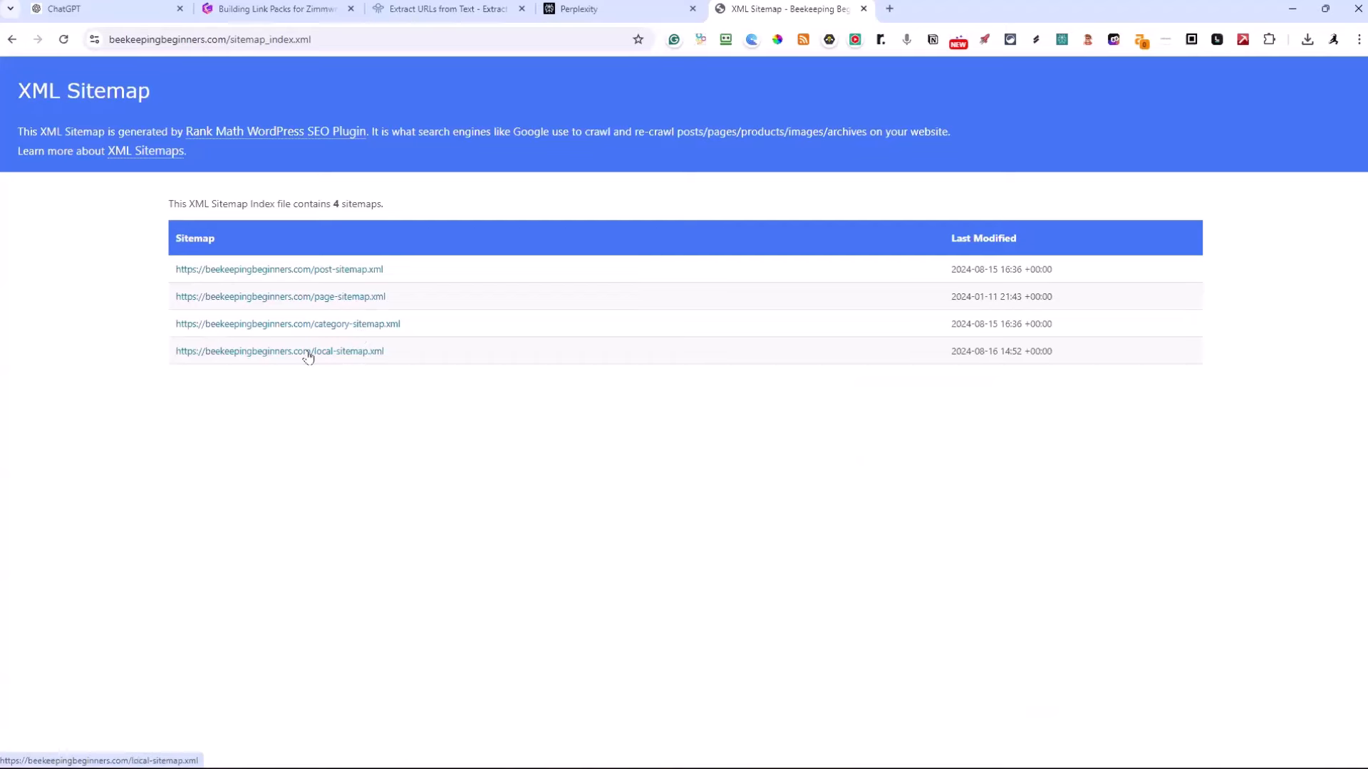
Open post-sitemap.xml and copy the entire table of post URLs
left_click(339, 271)
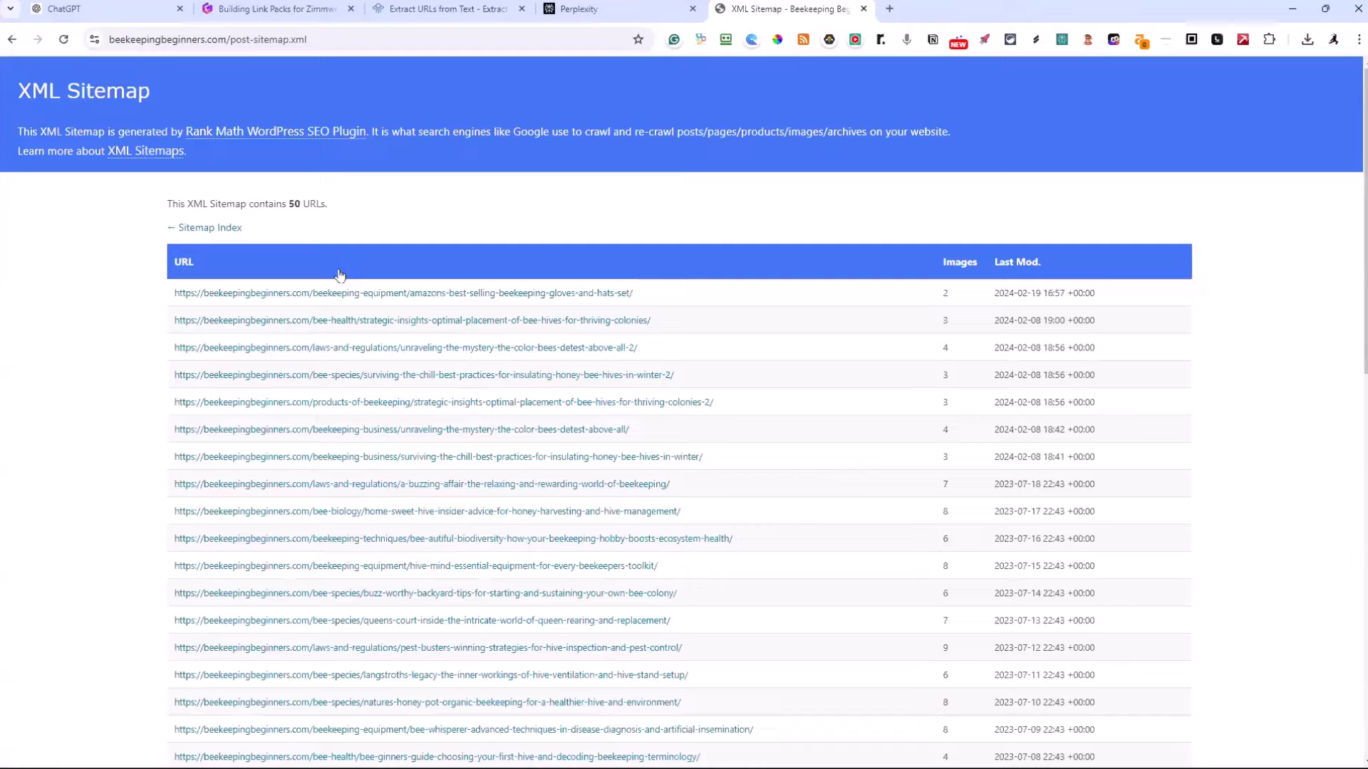
left_click_drag(130, 258, 1094, 744)
scroll(909, 463, "down", 12)
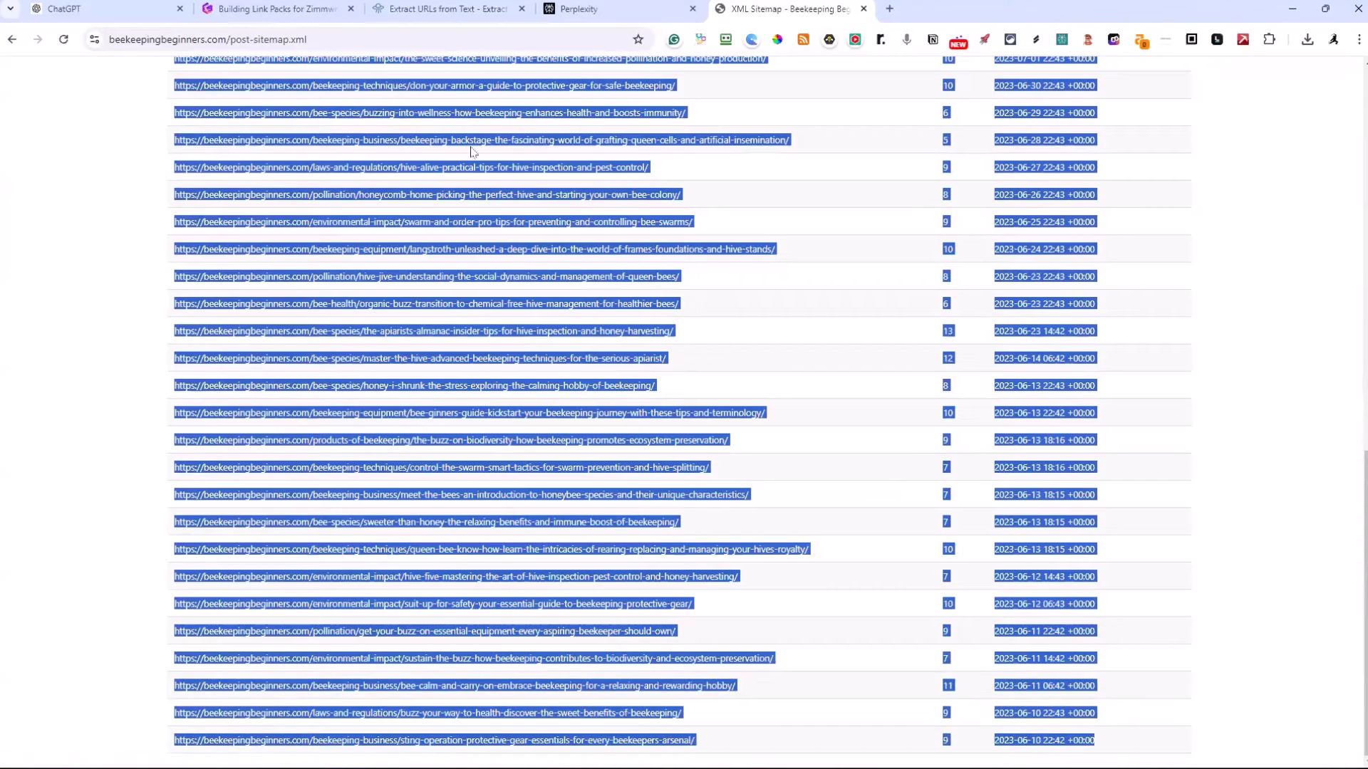
Paste the copied sitemap table into Browserling's URL and Link Extractor, extract the links and copy them to the clipboard
left_click(456, 8)
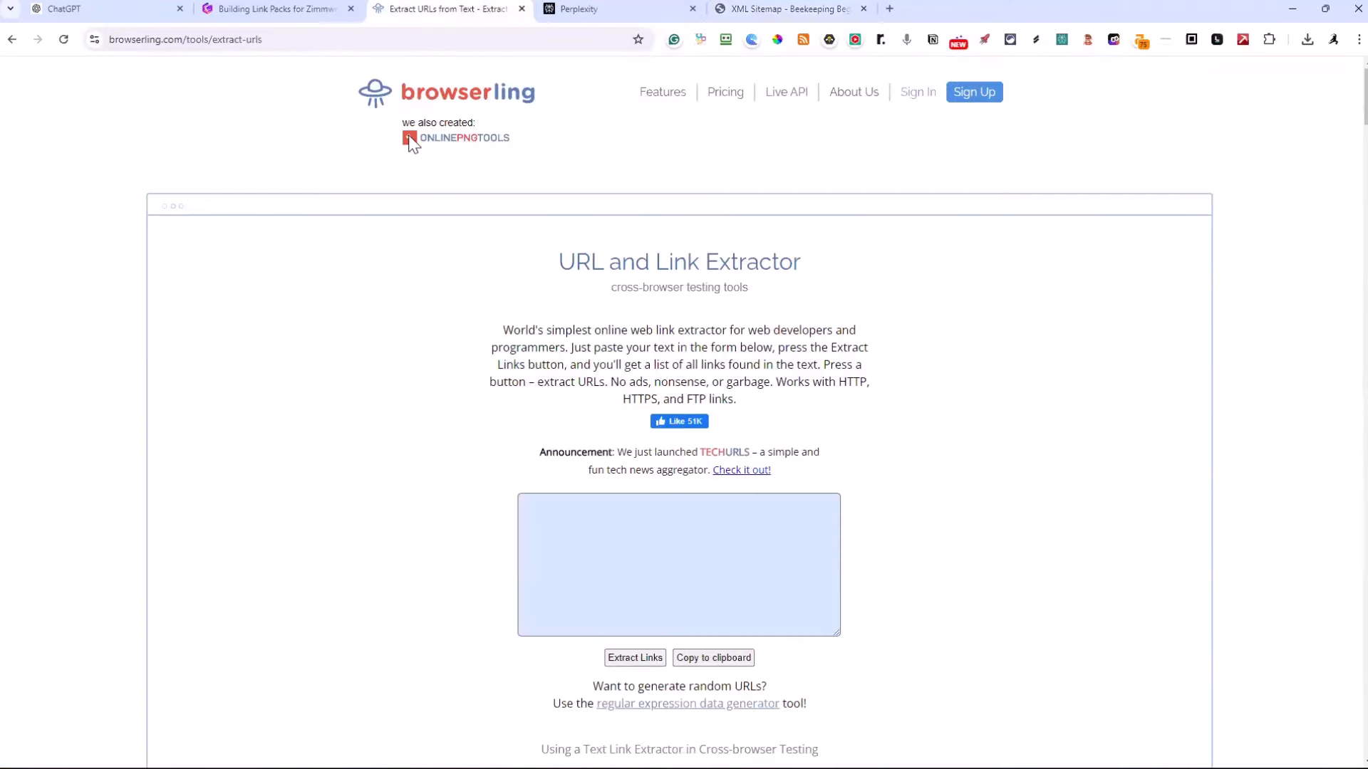
left_click(575, 501)
key("ctrl+v")
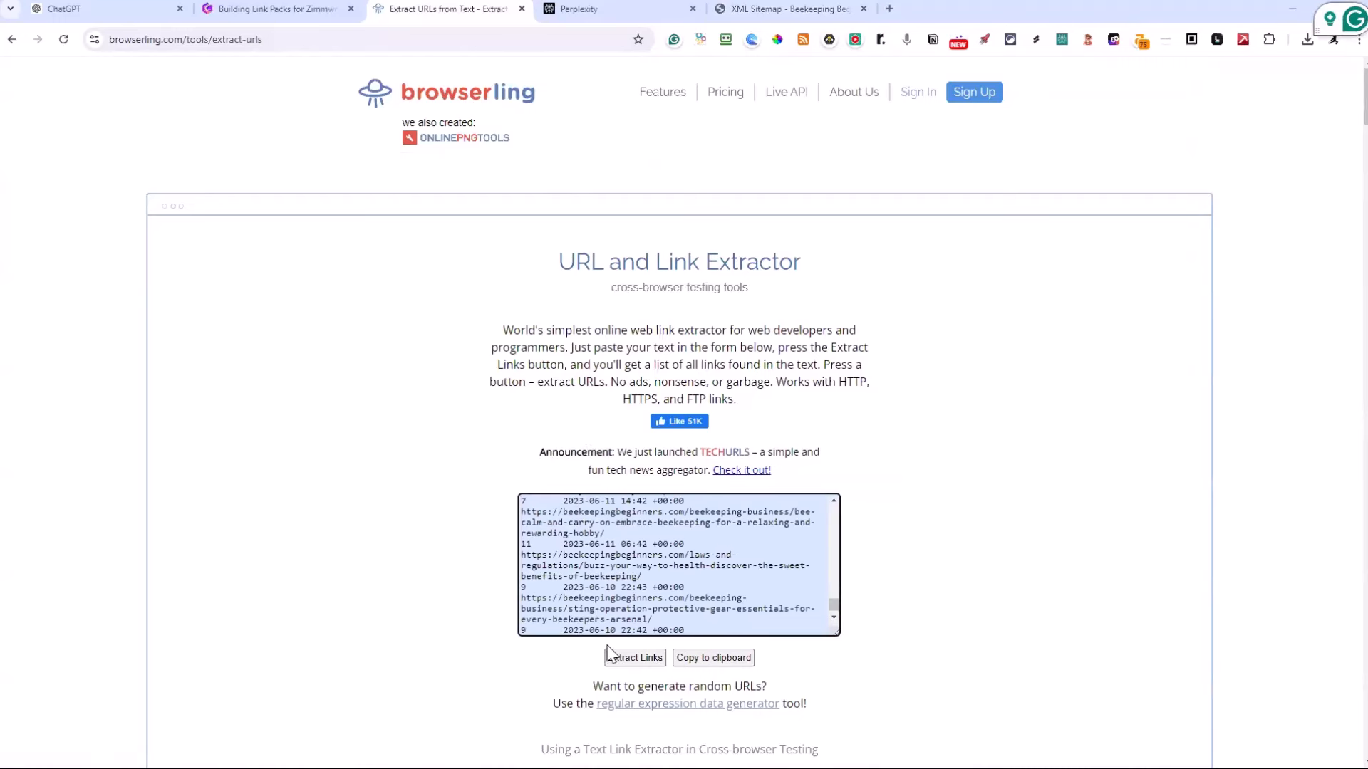
left_click(628, 658)
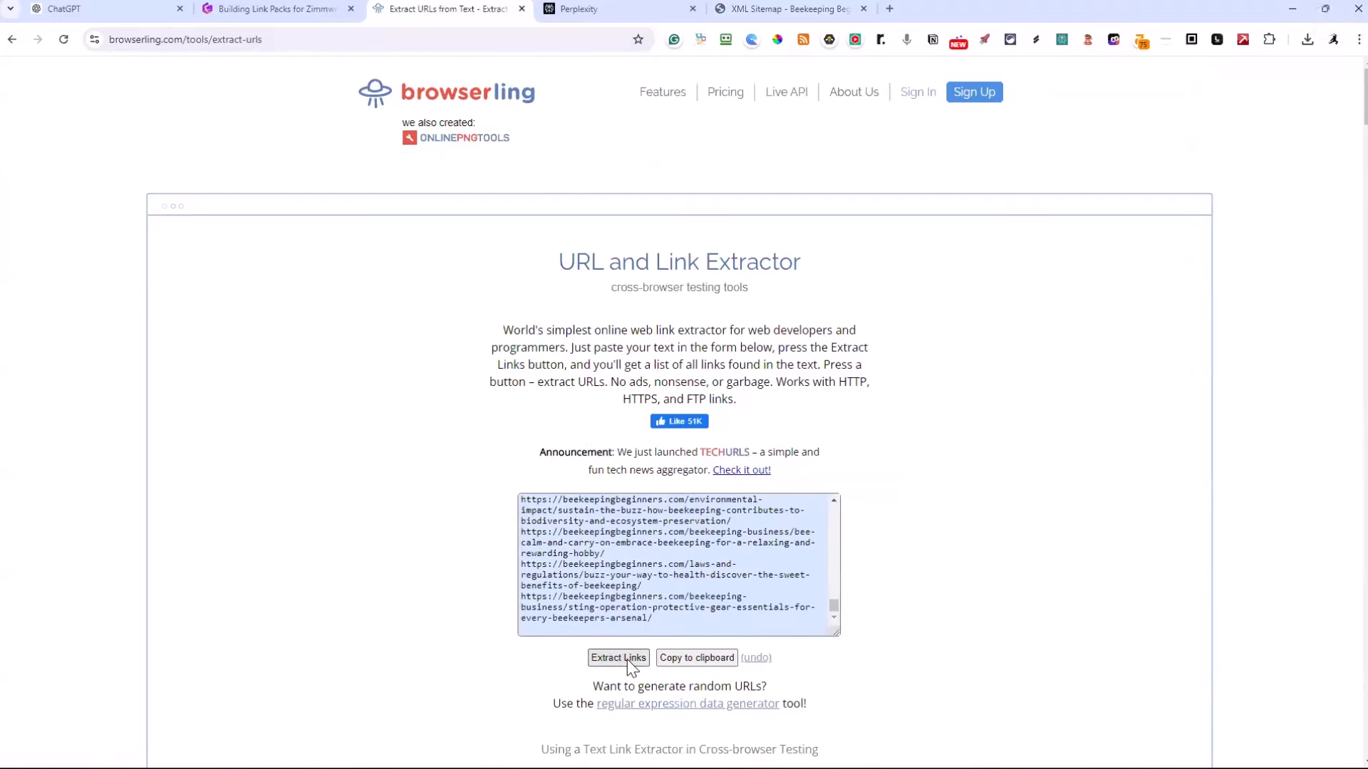
left_click(697, 657)
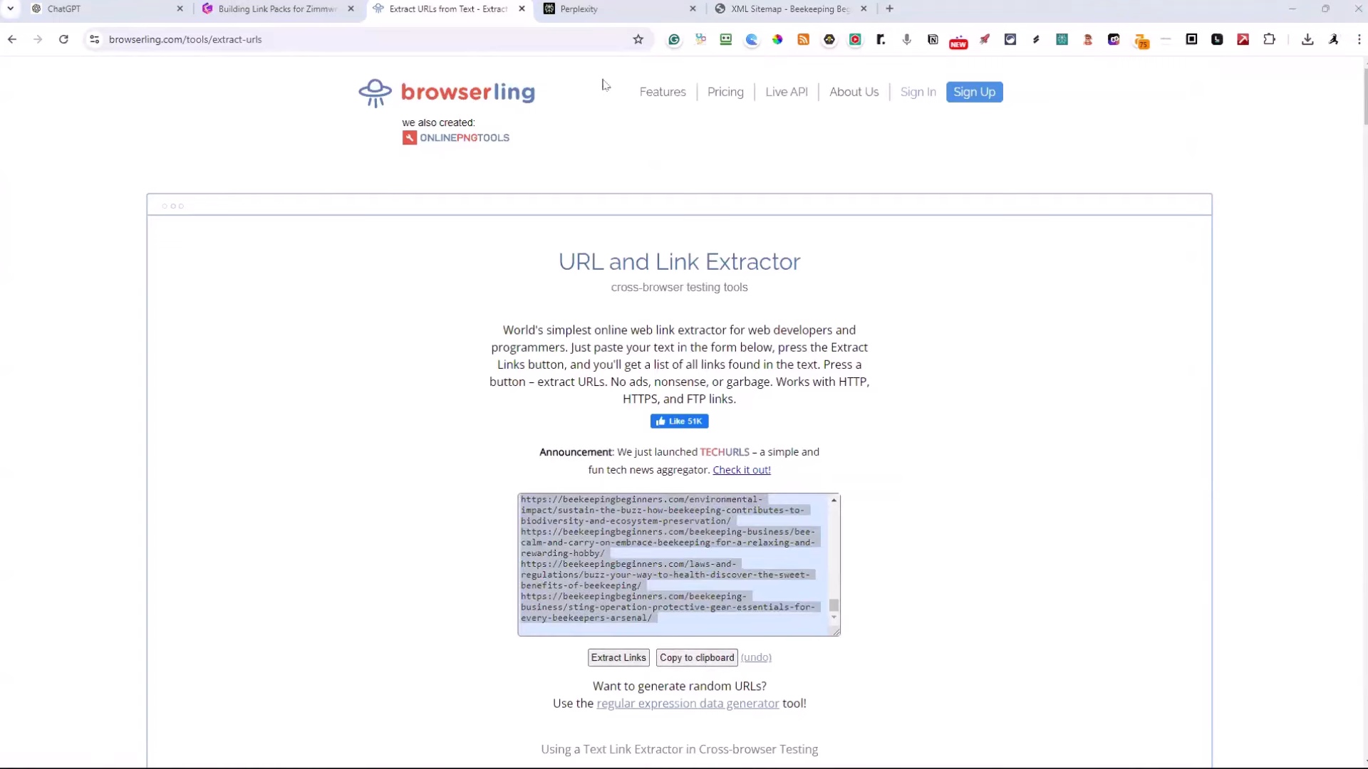
Switch to Notepad, paste the extracted post URLs into the BeekeepingNEWLinkPack file and look through the list
key("ctrl+v")
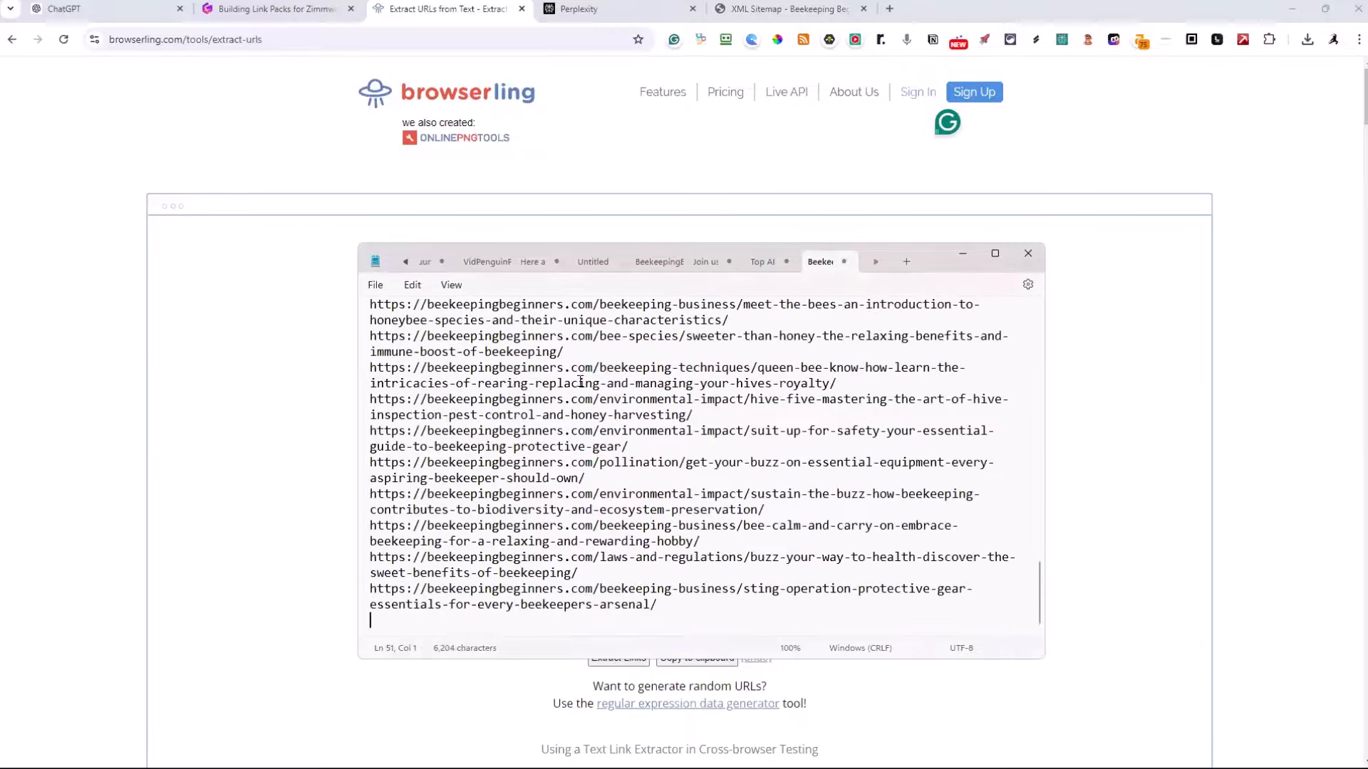
scroll(595, 385, "up", 15)
scroll(594, 385, "down", 15)
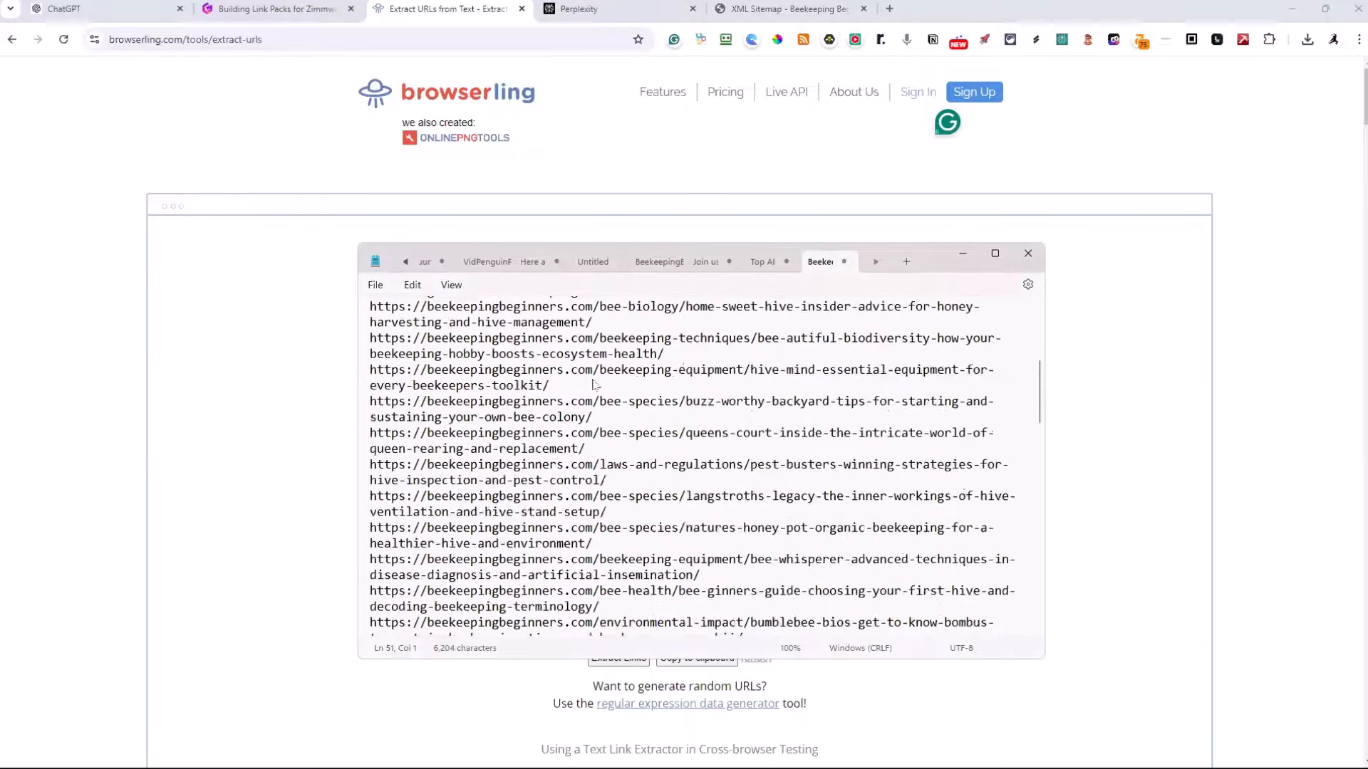
Switch to Perplexity and ask with Pro search on: "give me the top 10 expert authroity sites on beekeeping"
scroll(595, 385, "down", 1)
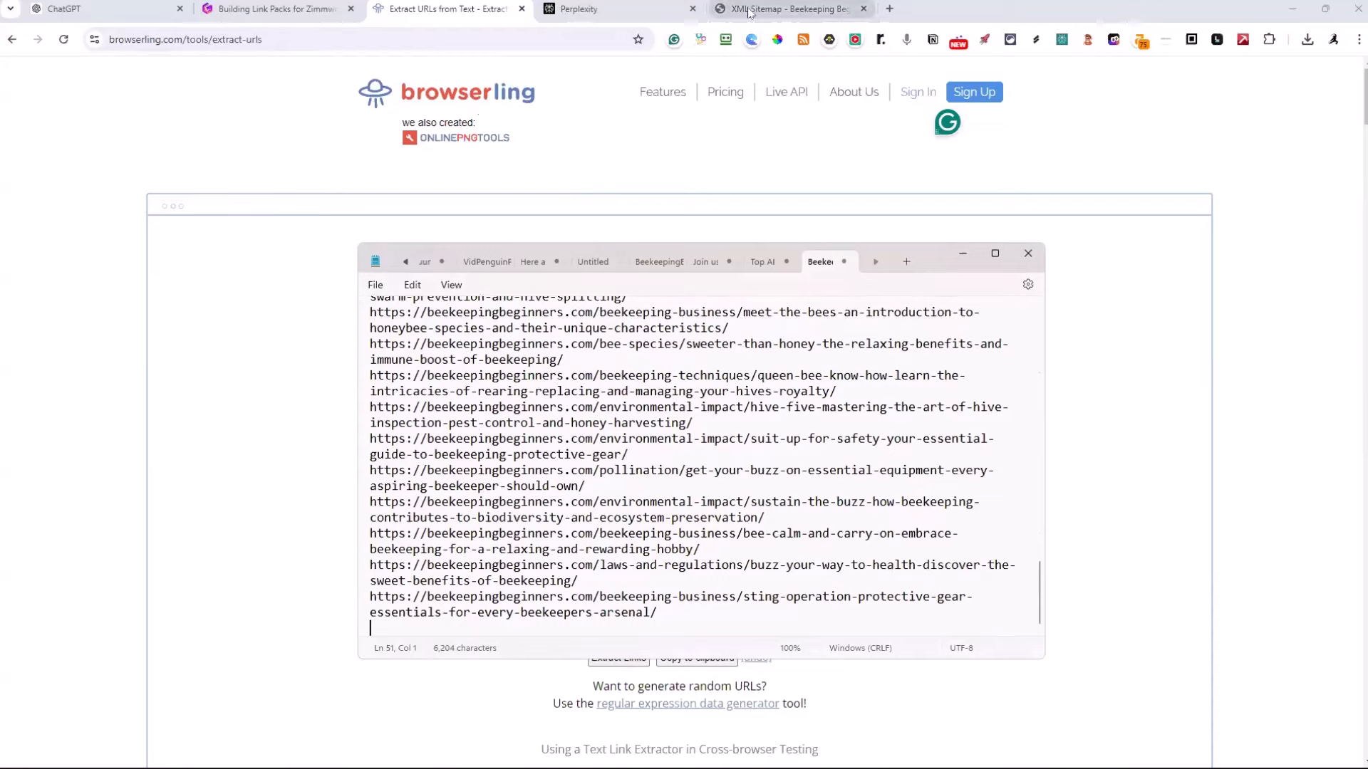
mouse_move(749, 12)
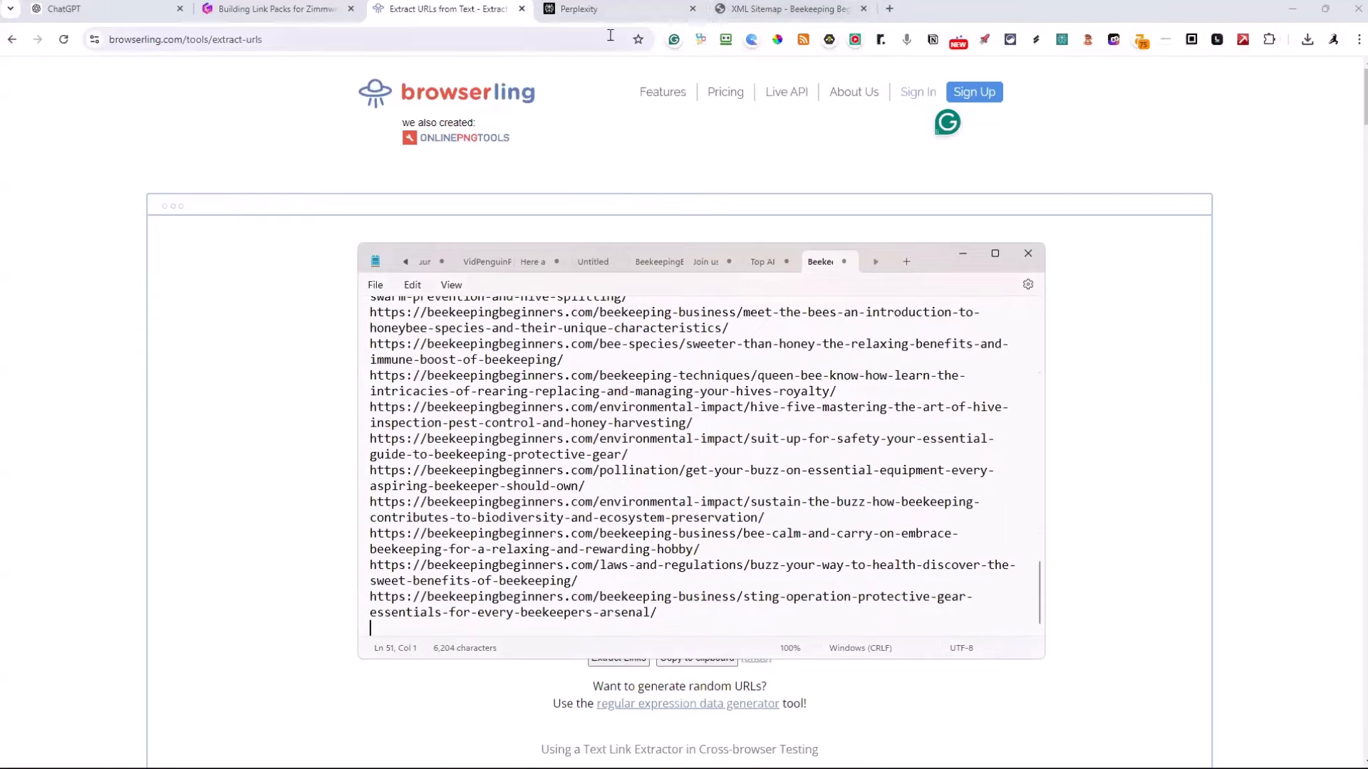
left_click(611, 10)
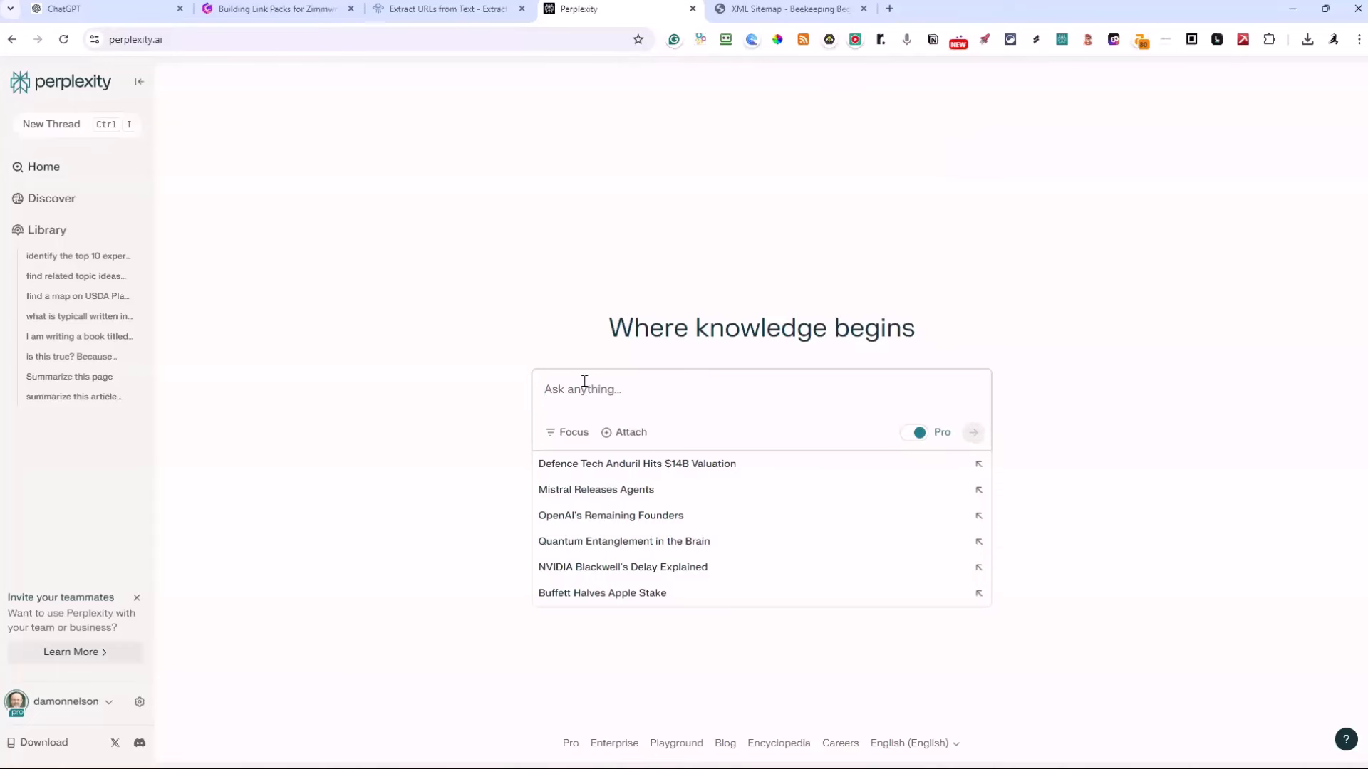
type("give m")
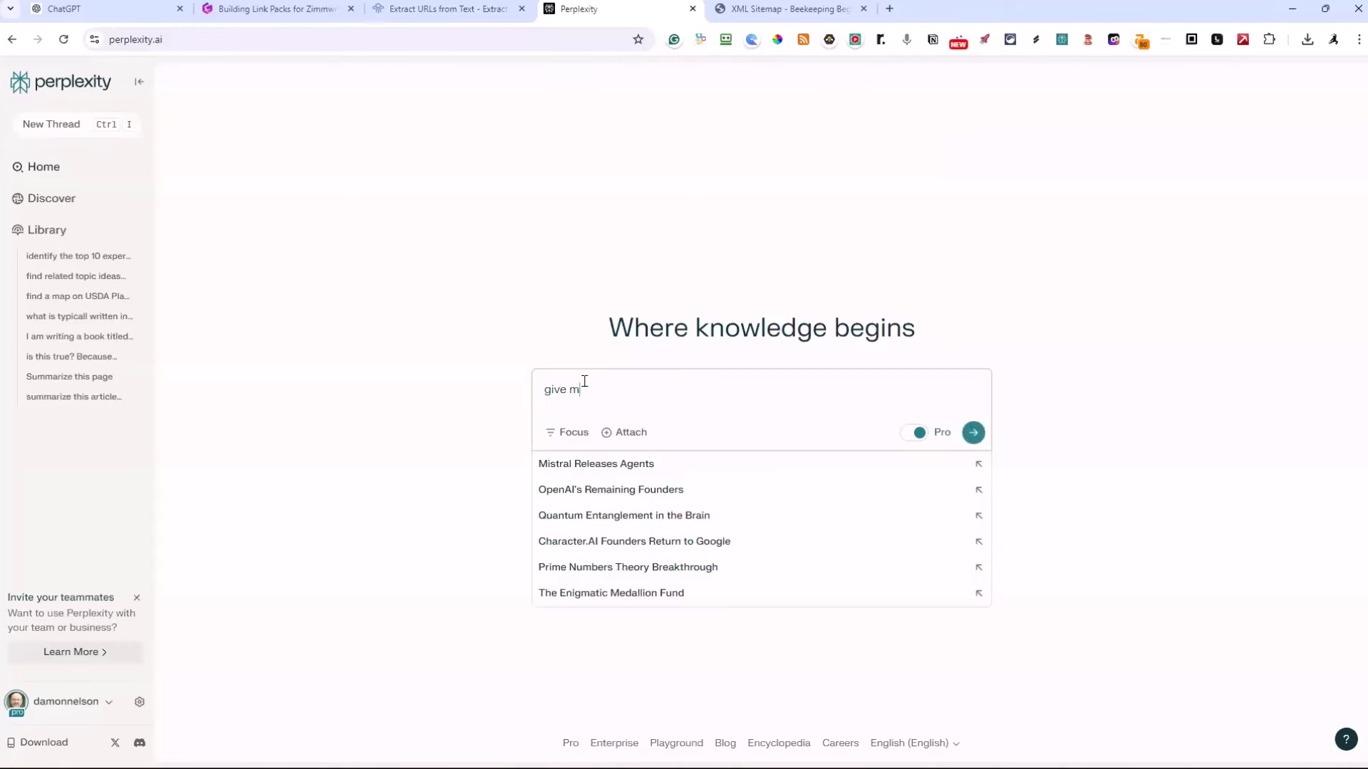
type("e the top 10 expert authroity sites on")
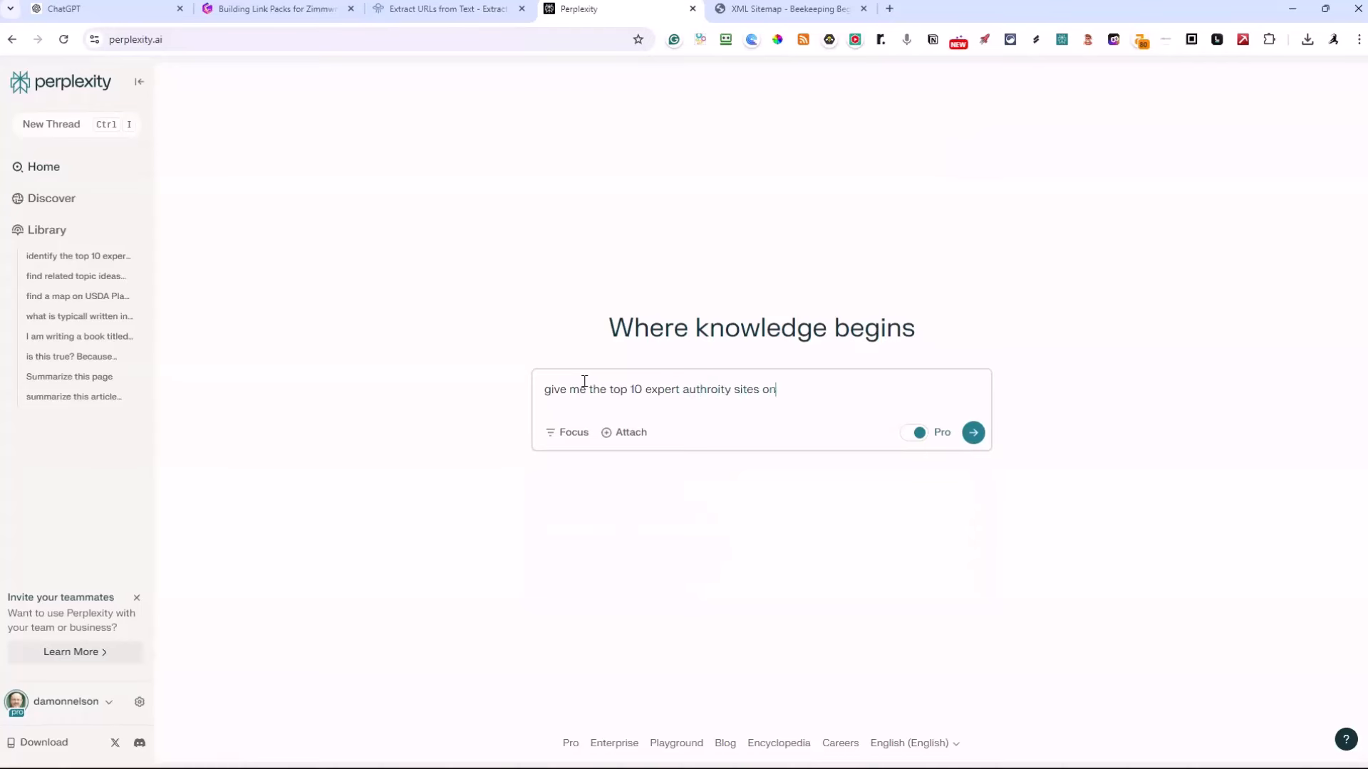
type("eekeeping")
left_click(914, 436)
left_click(915, 436)
left_click(973, 435)
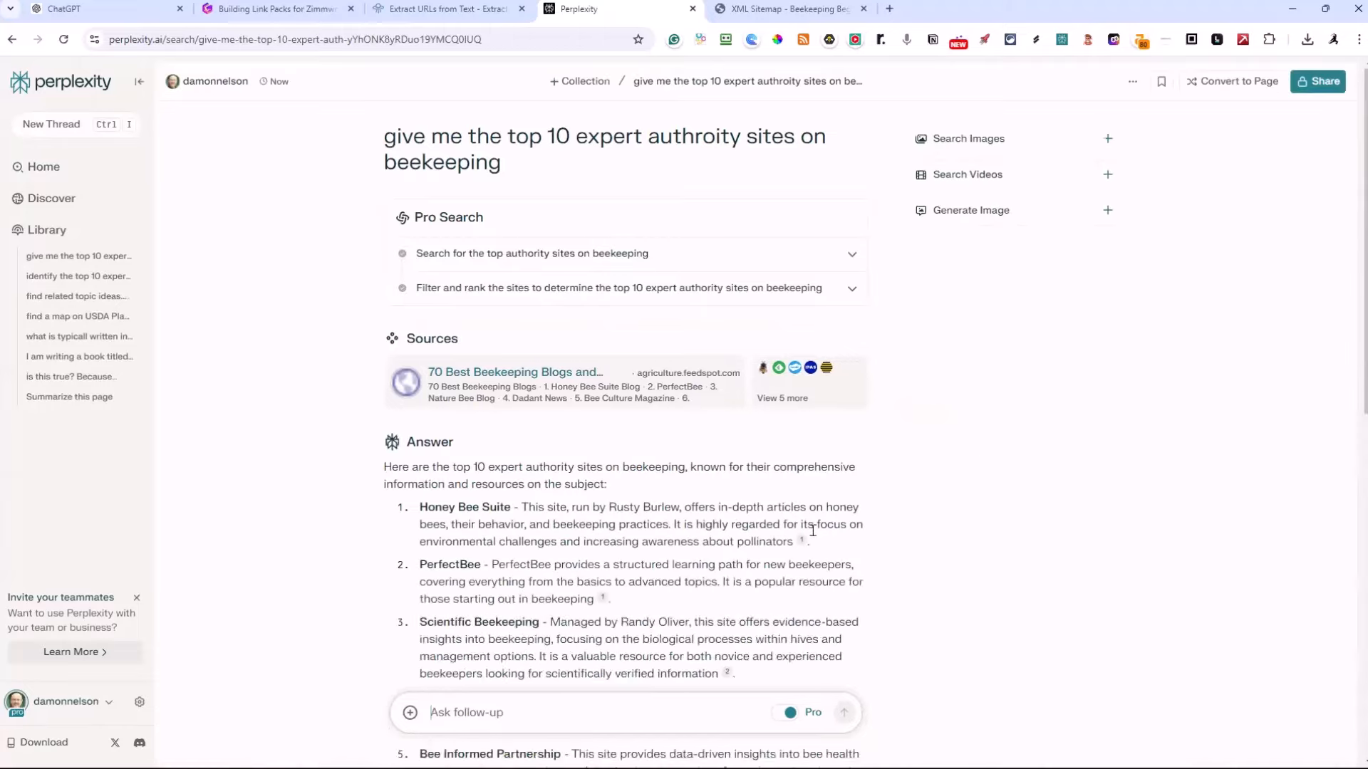
Look through the ranked list of beekeeping authority sites and copy the whole answer
scroll(769, 470, "down", 4)
scroll(770, 470, "down", 5)
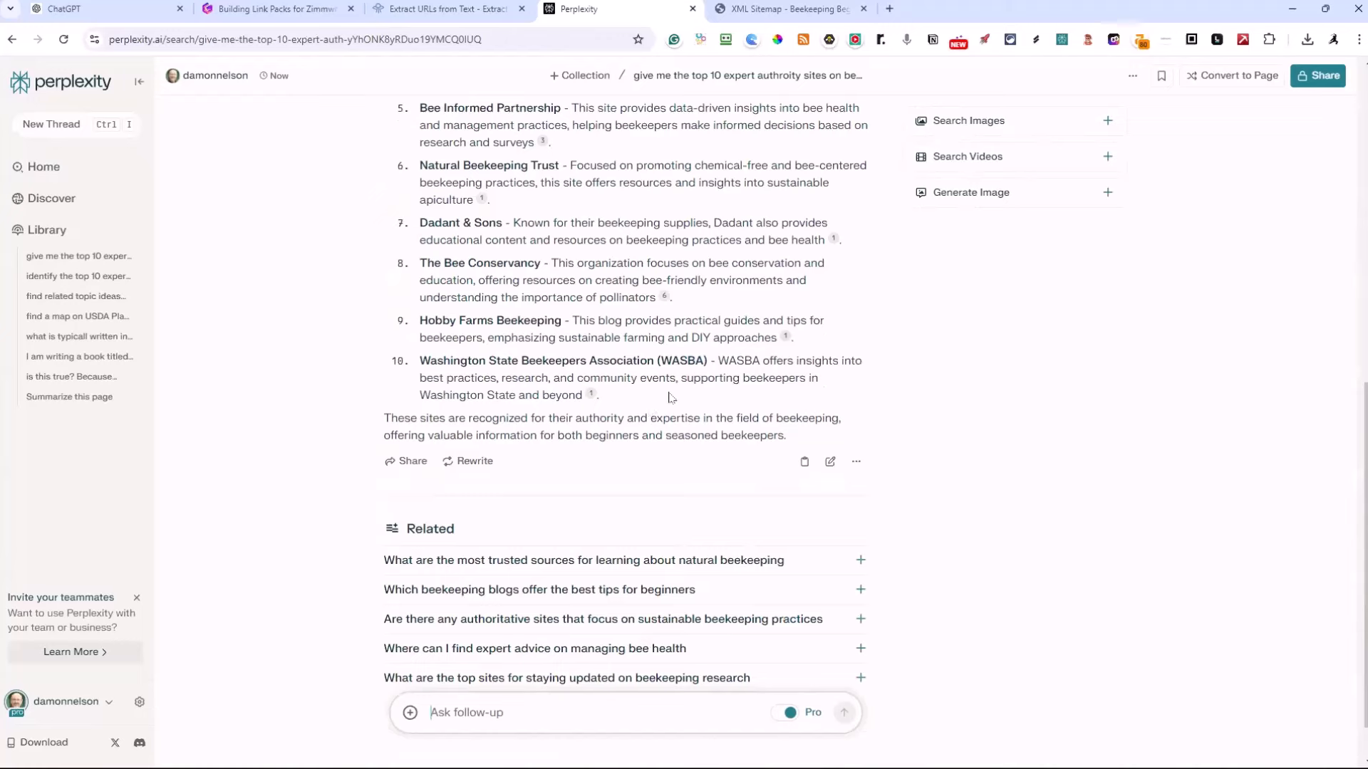
left_click(805, 463)
Replace the text in Browserling's URL and Link Extractor with the copied answer, extract the links and select them all for copying
left_click(490, 8)
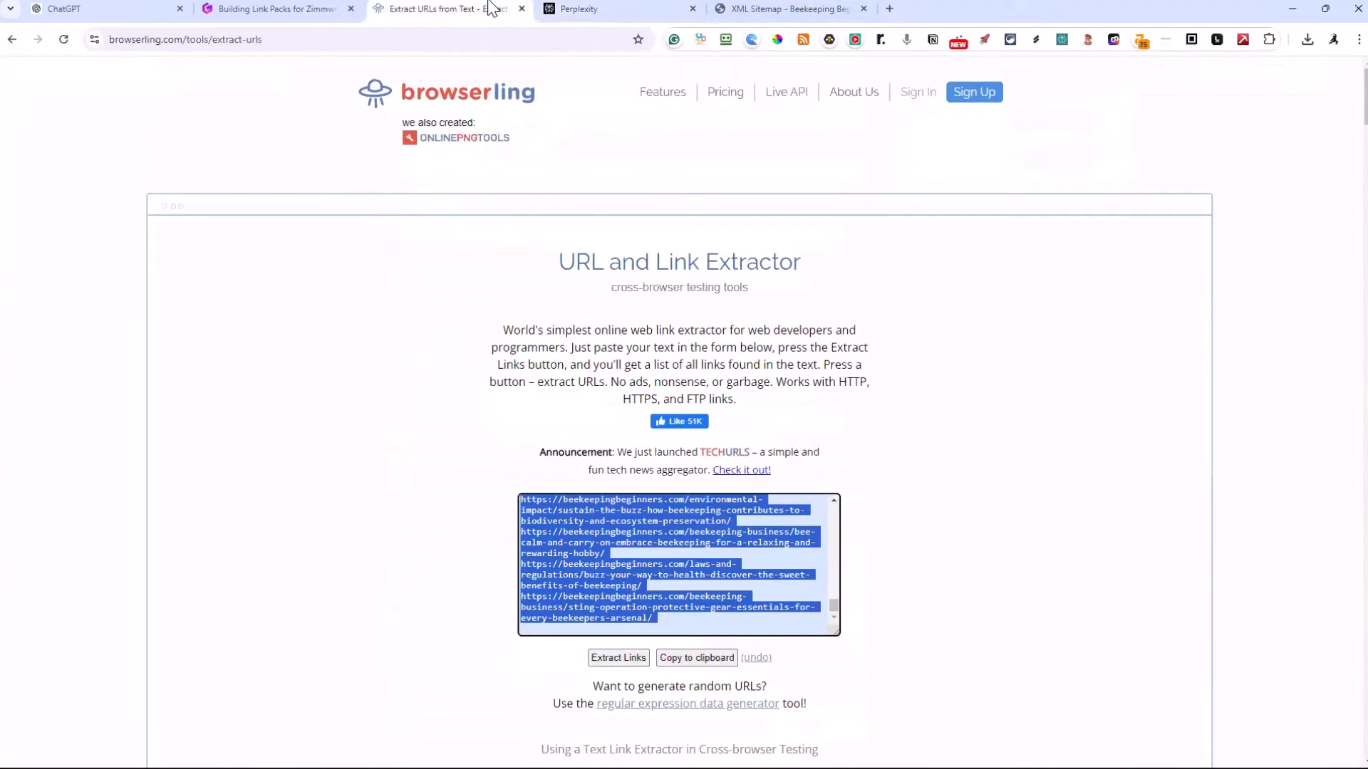
left_click(689, 530)
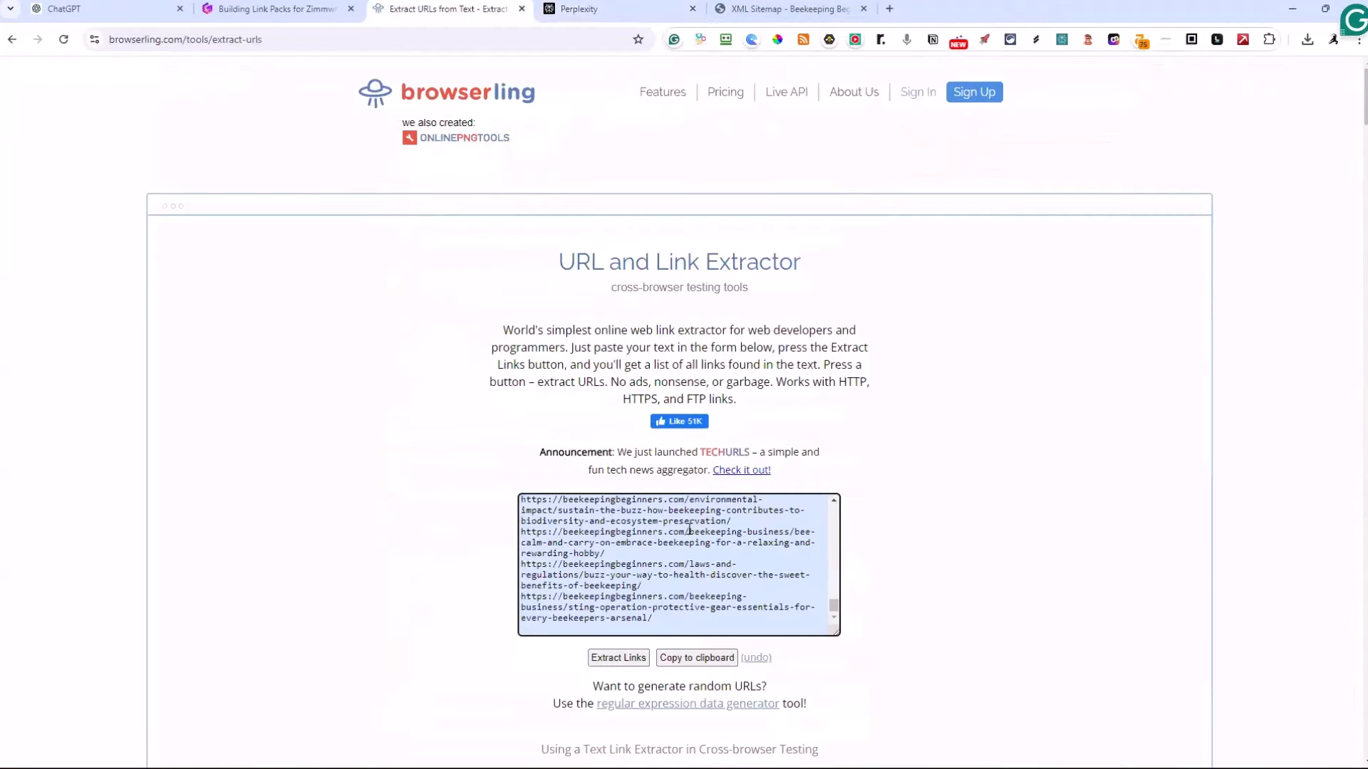
key("ctrl+a")
key("BackSpace")
key("ctrl+v")
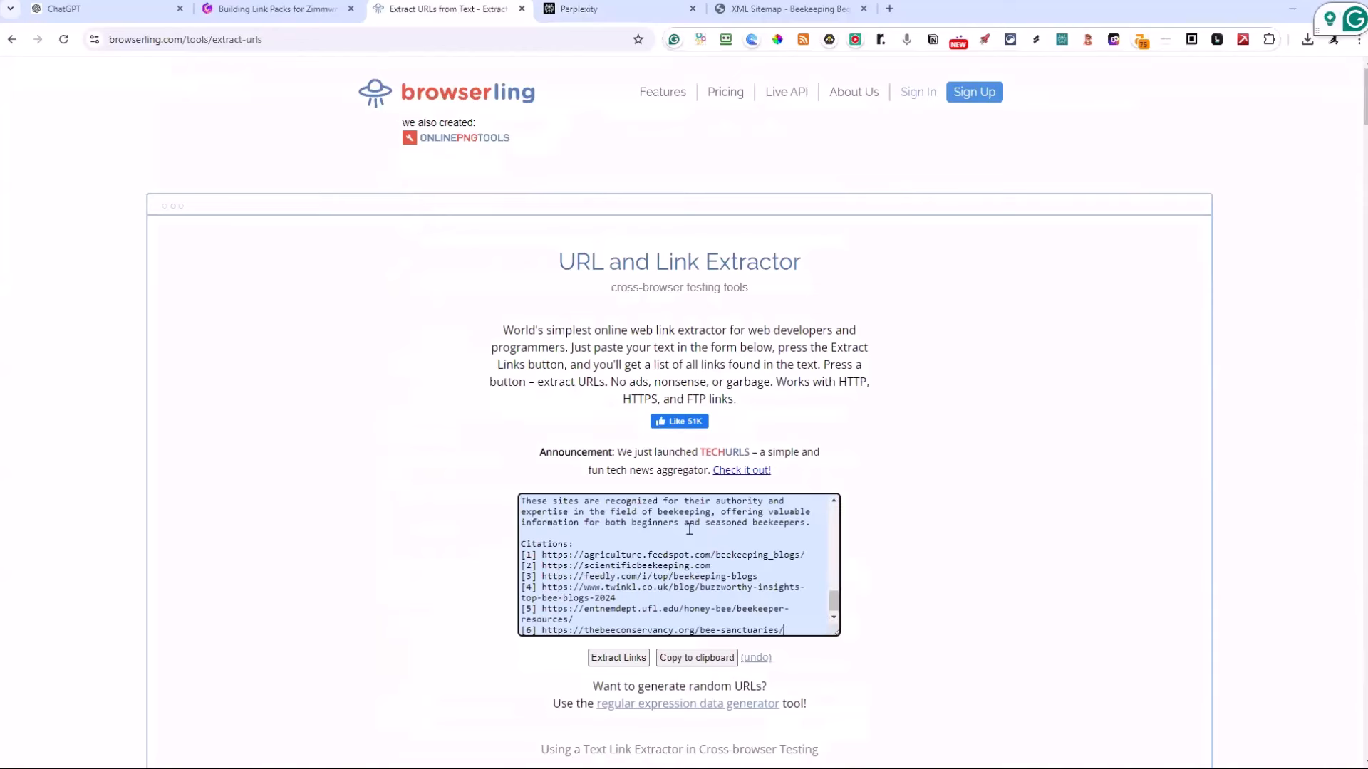
left_click(618, 657)
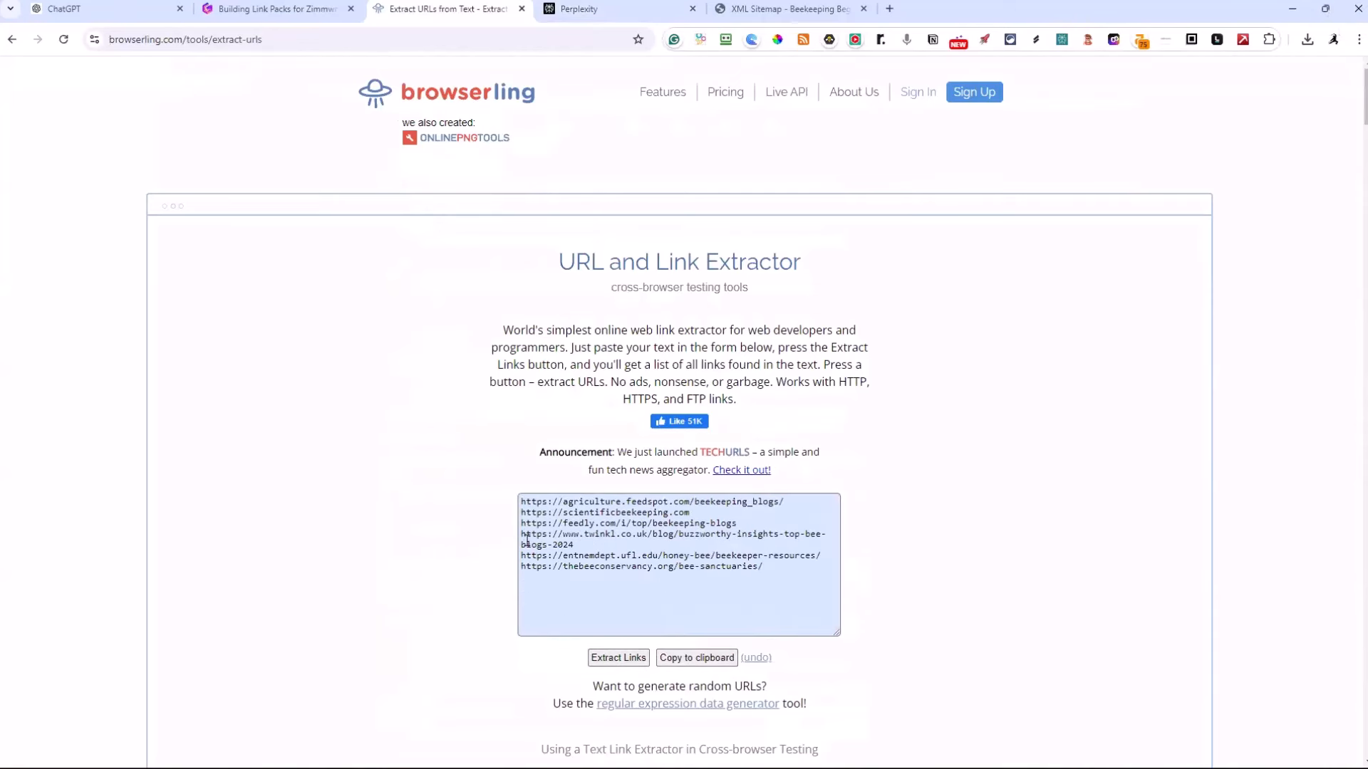
left_click_drag(783, 591, 513, 506)
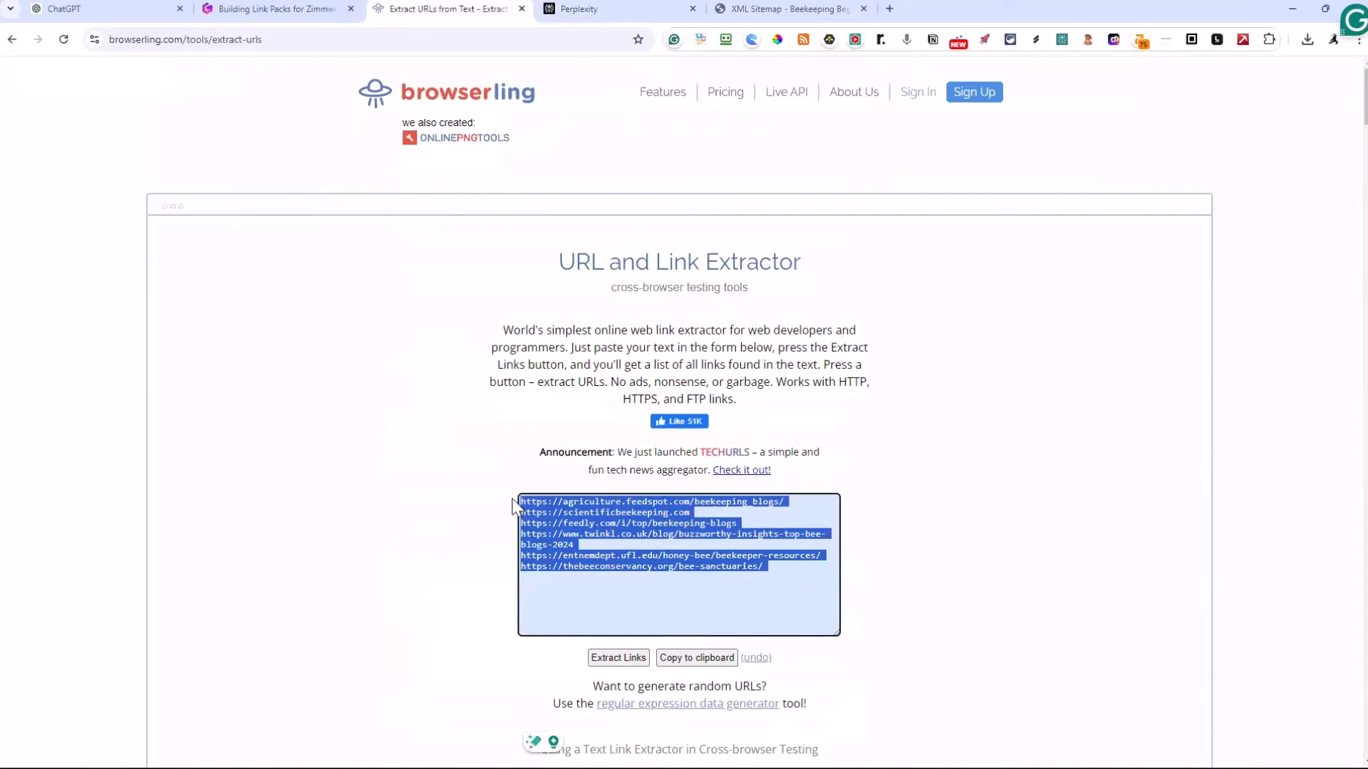
Look over Perplexity's site list again and append the extracted authority links at the end of the link pack file in Notepad
left_click(607, 10)
scroll(713, 322, "up", 4)
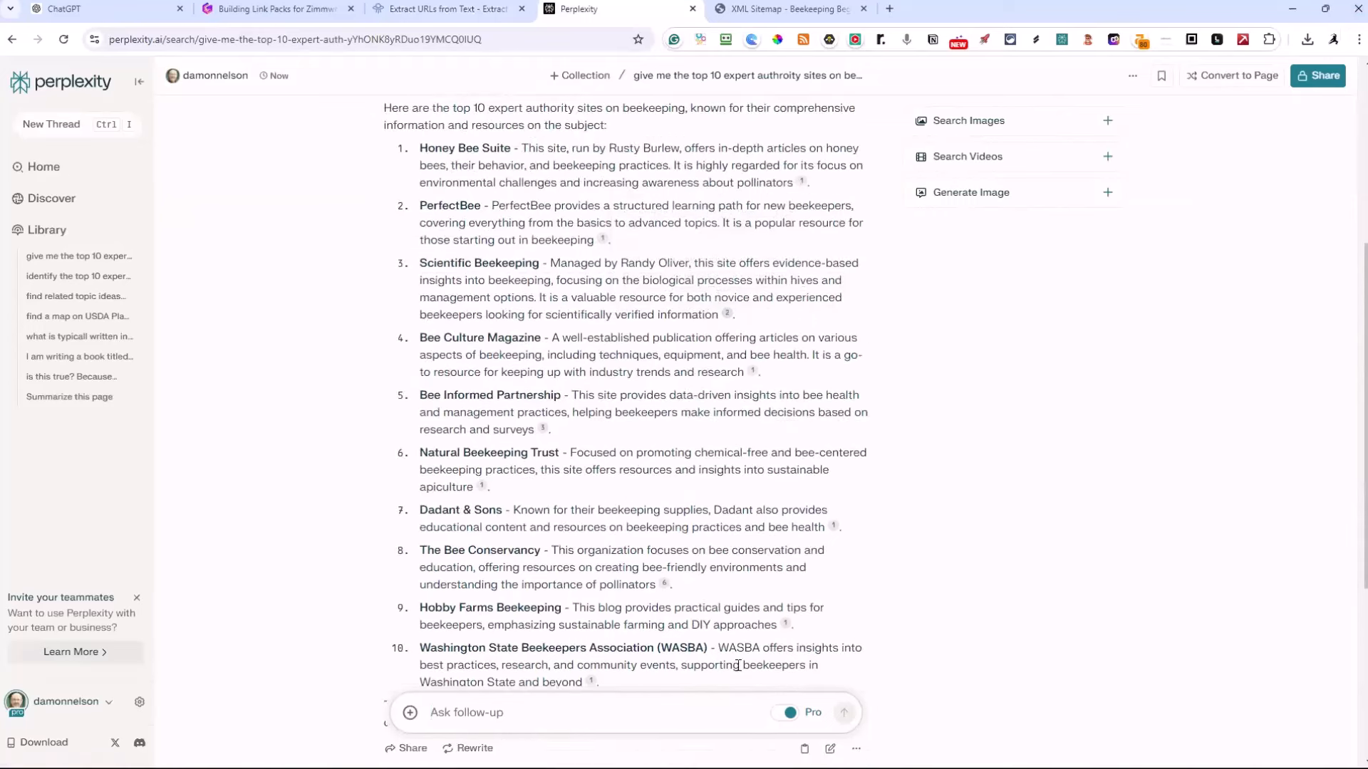
scroll(680, 542, "down", 2)
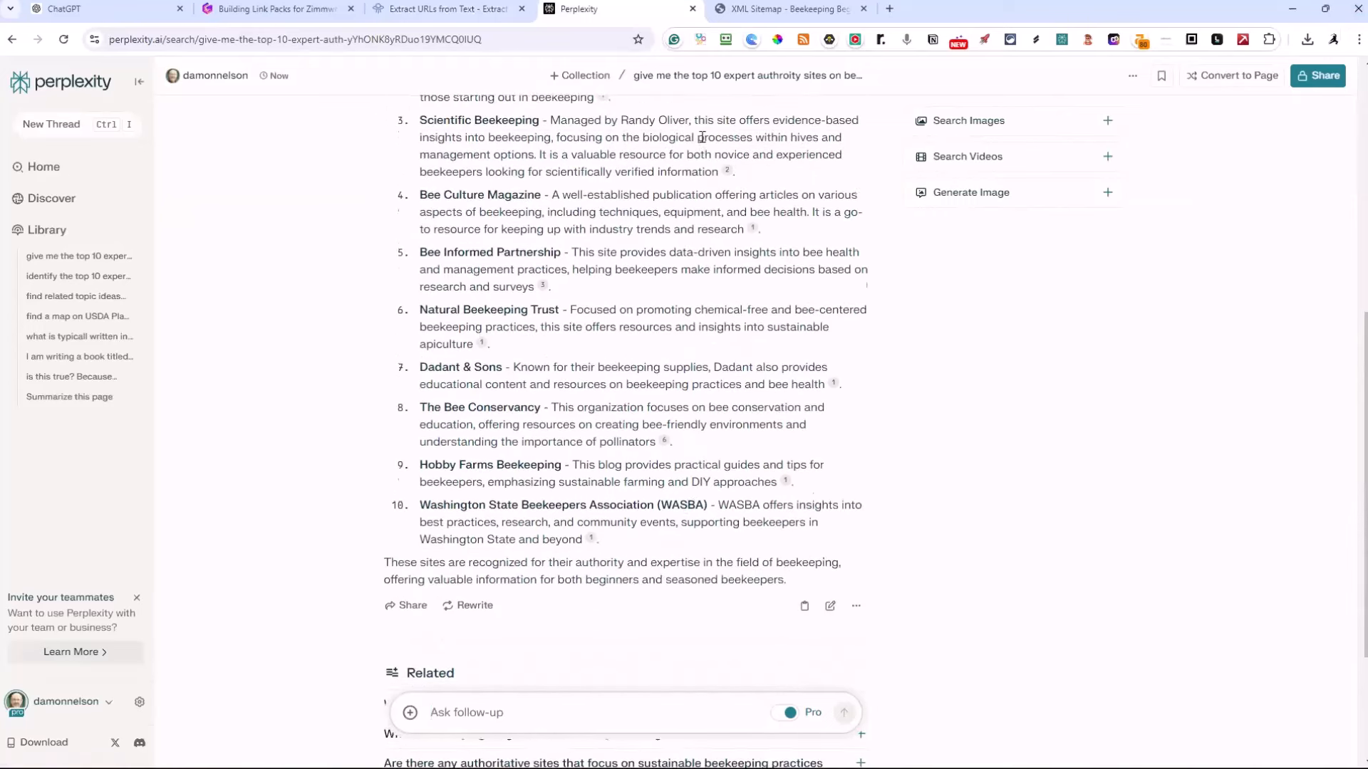
scroll(648, 522, "up", 2)
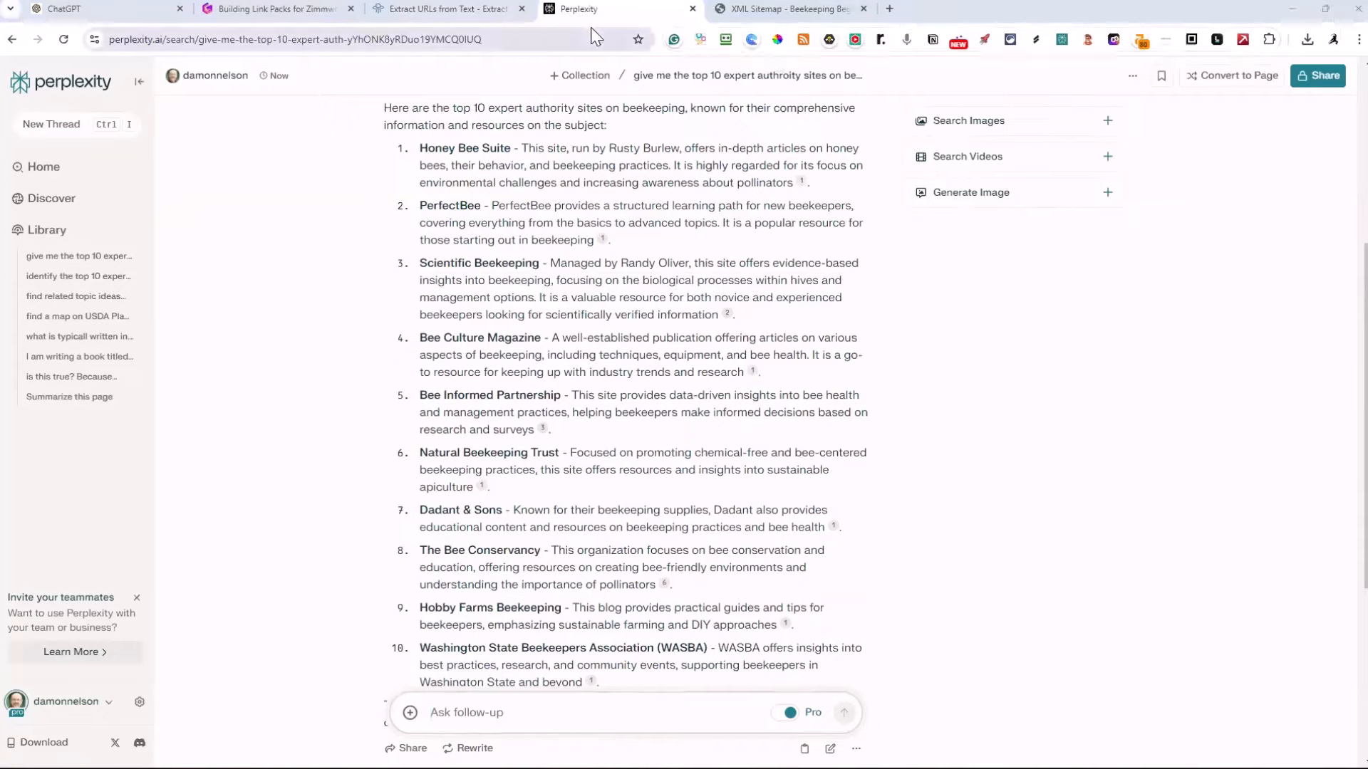
key("alt+Tab")
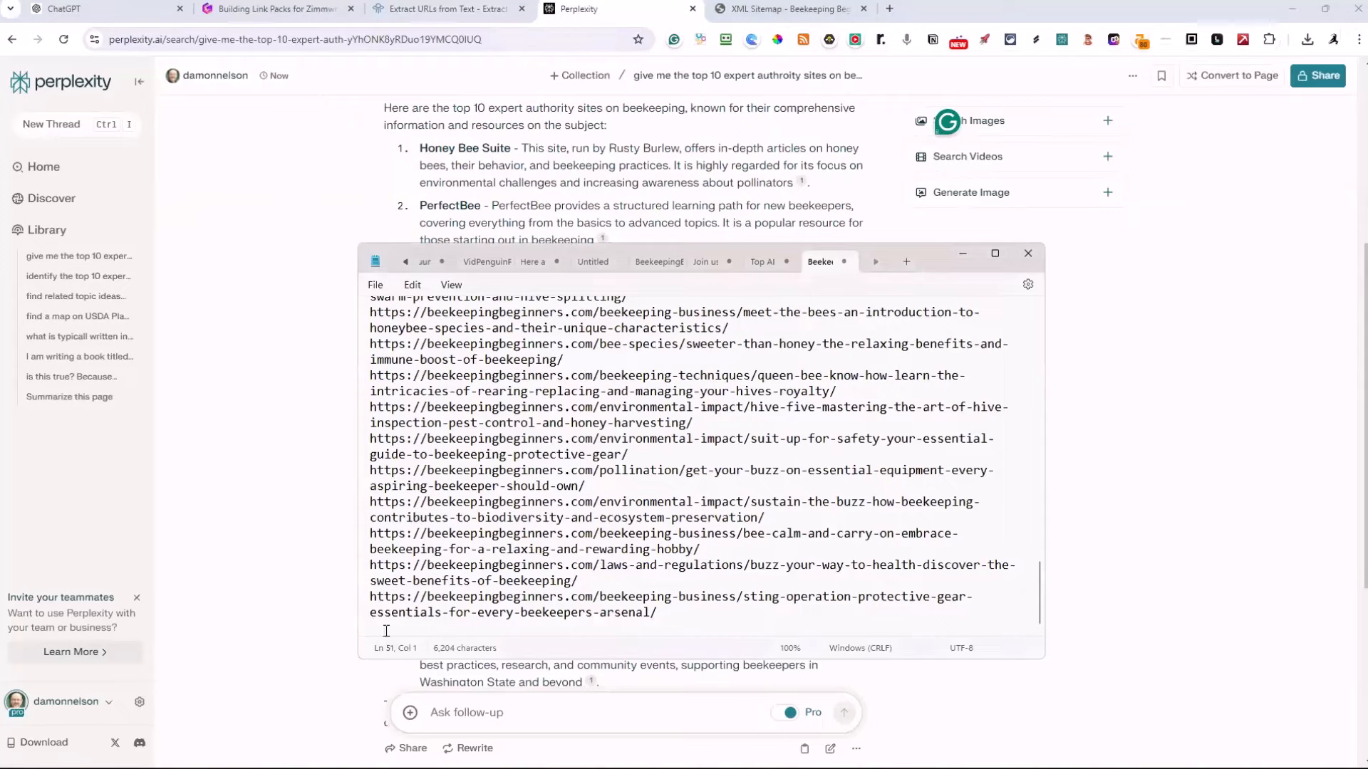
key("ctrl+v")
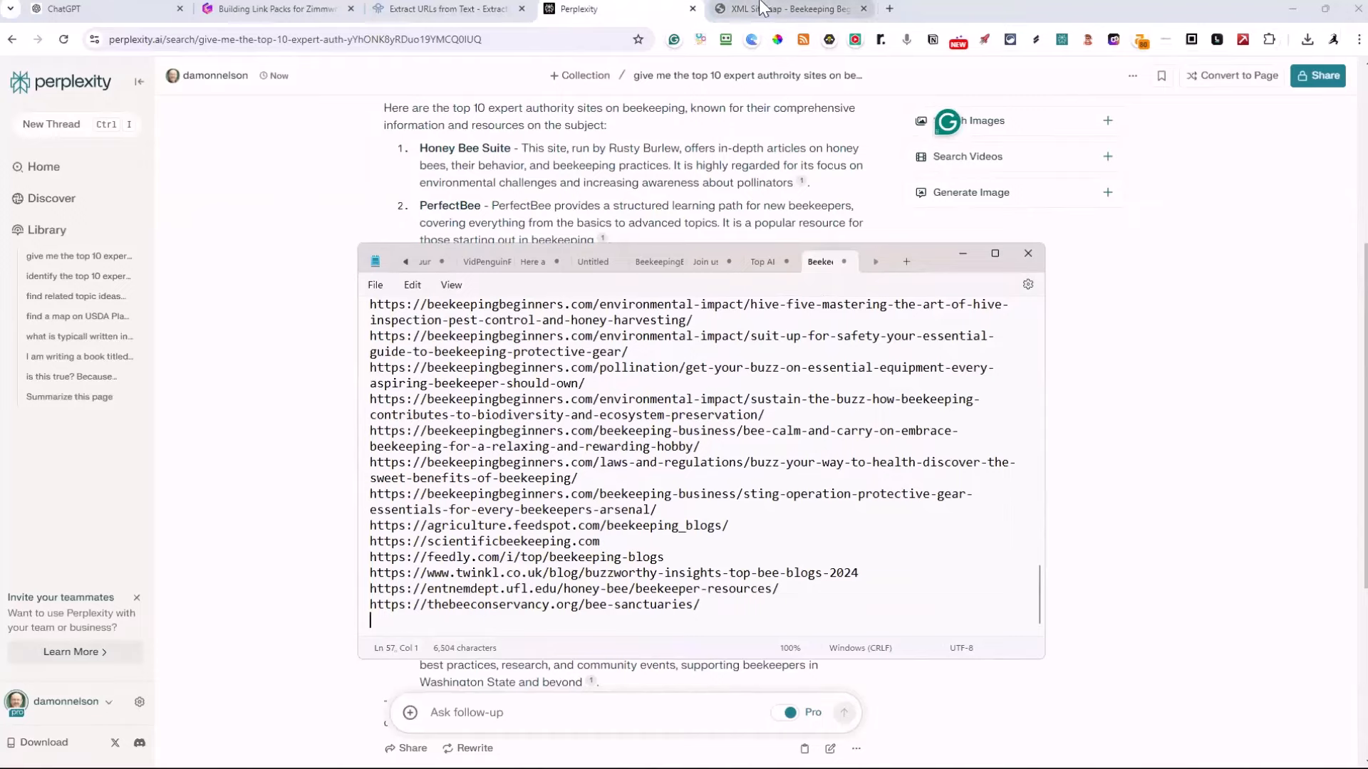
Open the FeedSpot source "70 Best Beekeeping Blogs" from the Perplexity answer and select the entire page for copying
left_click(641, 12)
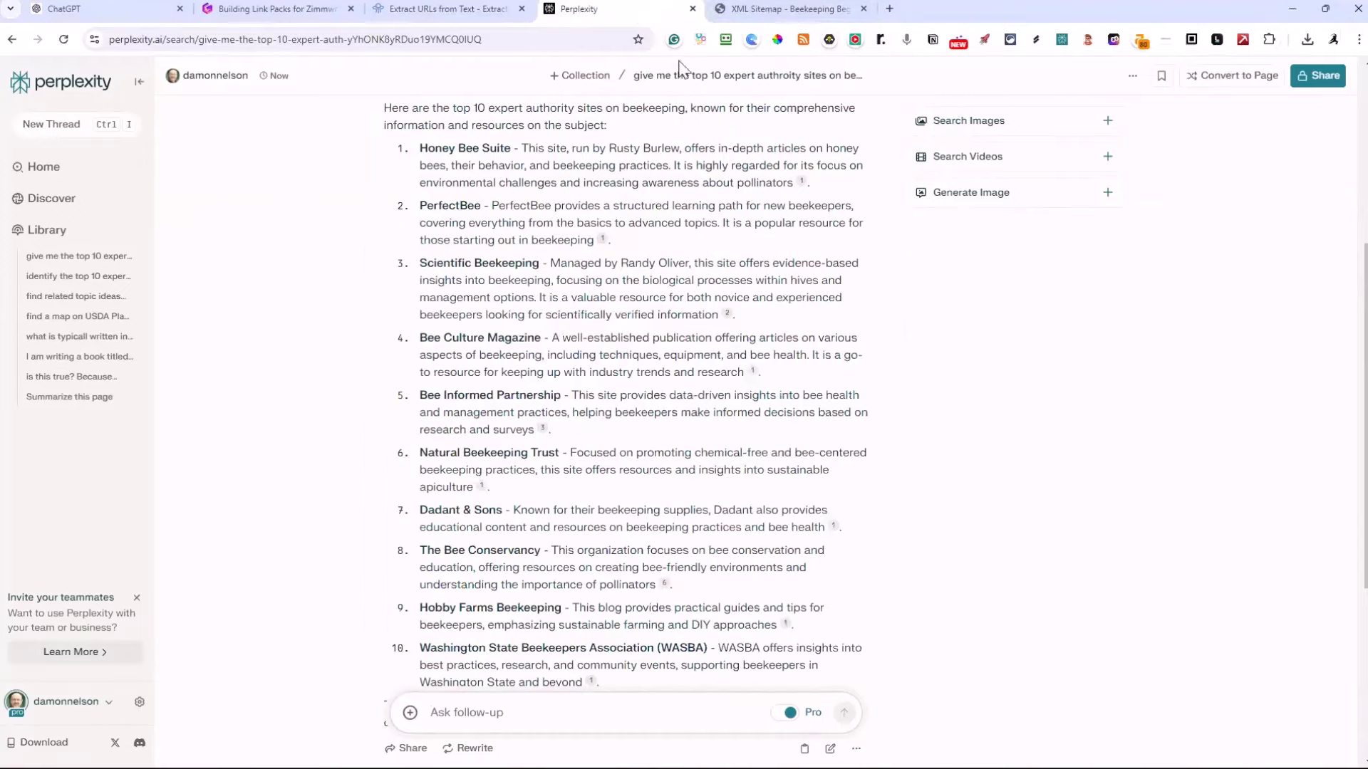
scroll(765, 266, "up", 5)
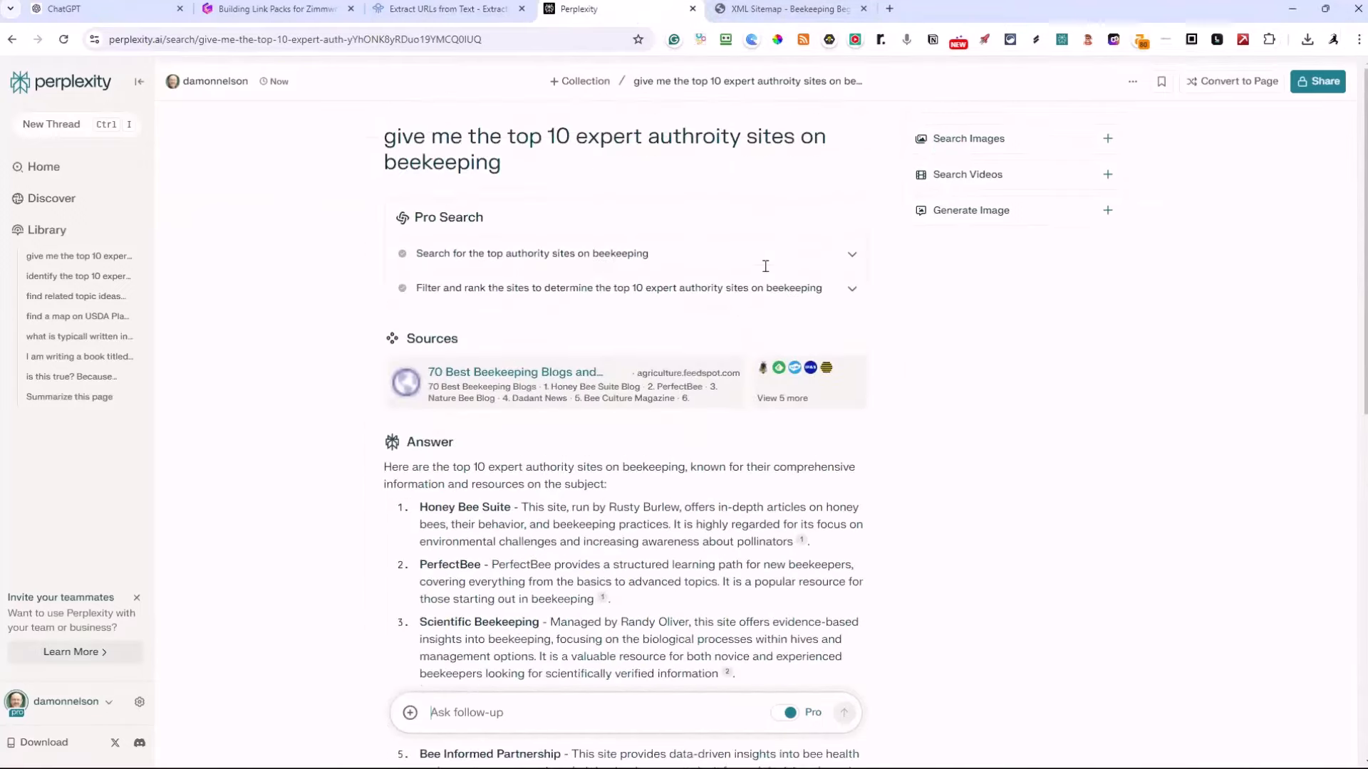
left_click(599, 391)
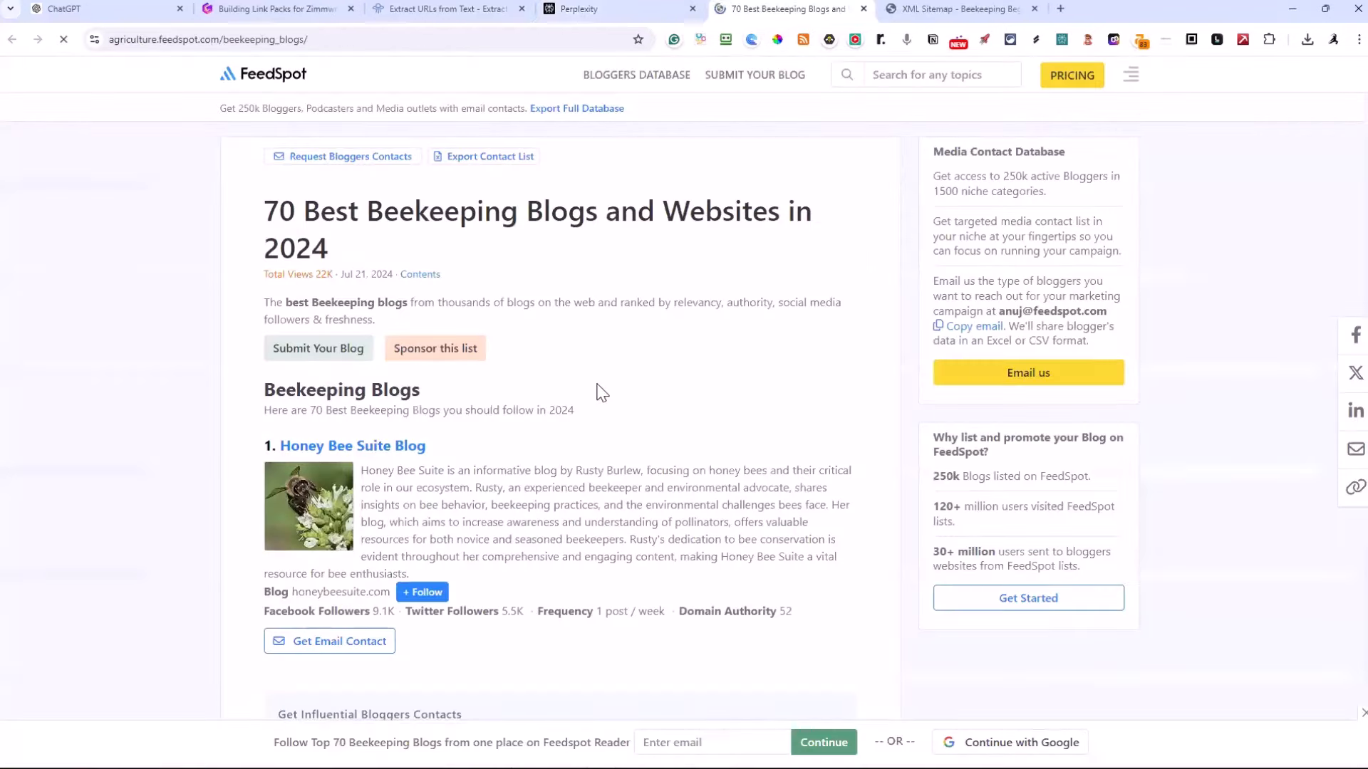
scroll(599, 391, "down", 1)
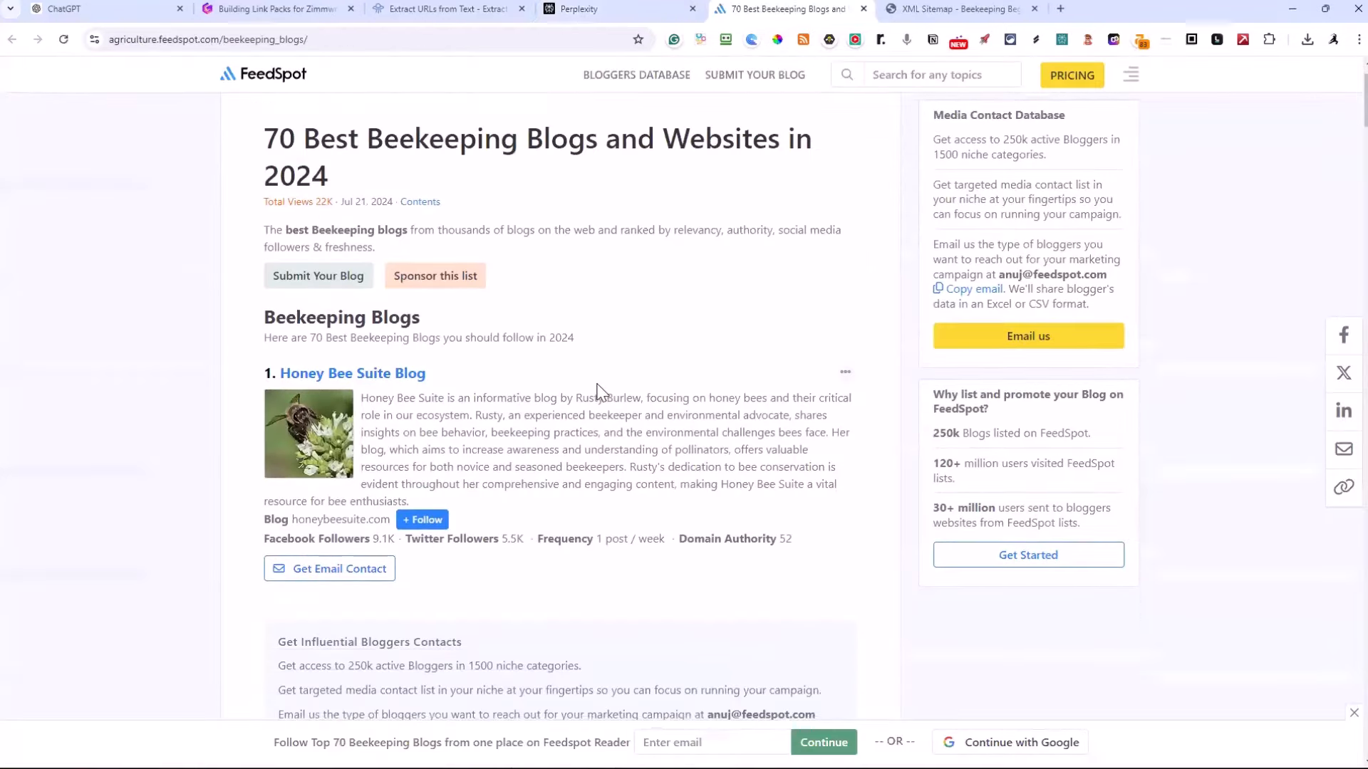
scroll(599, 391, "down", 1)
scroll(601, 388, "down", 2)
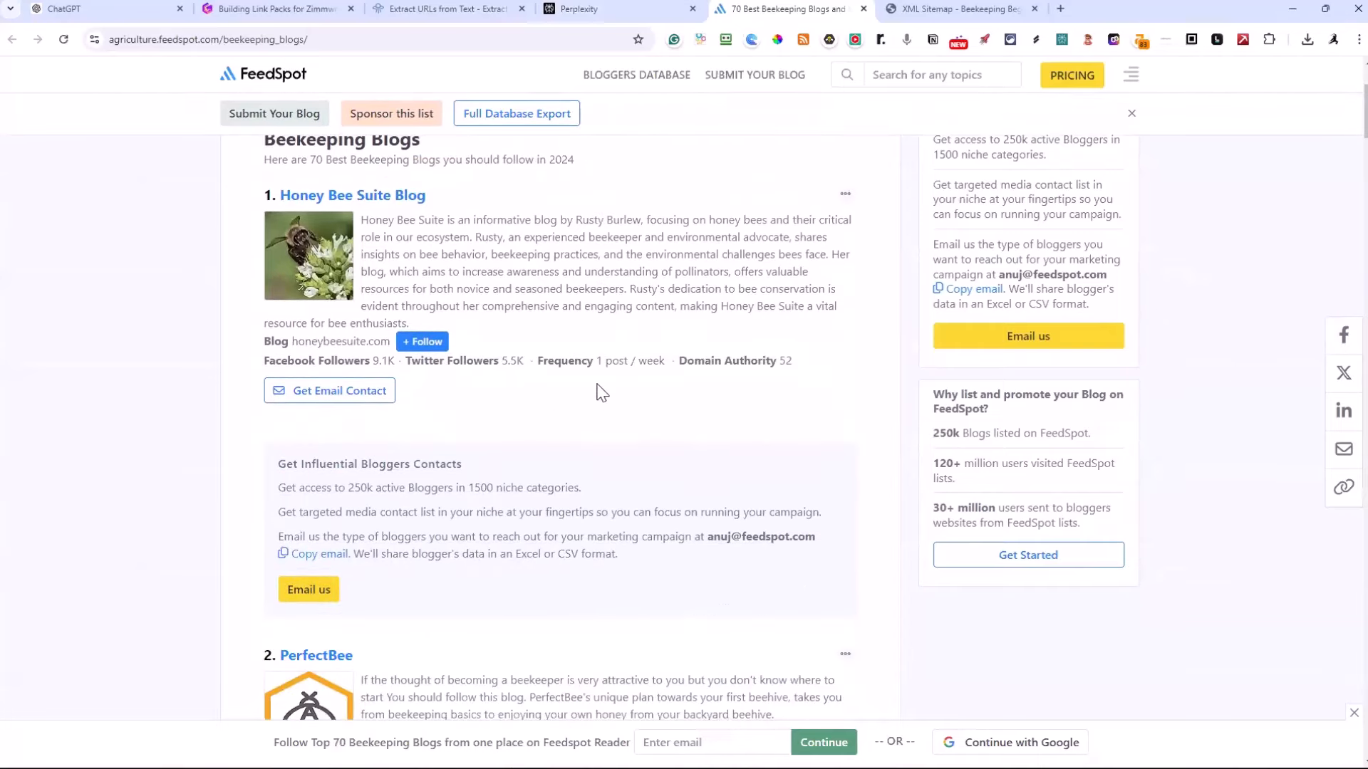
key("ctrl+a")
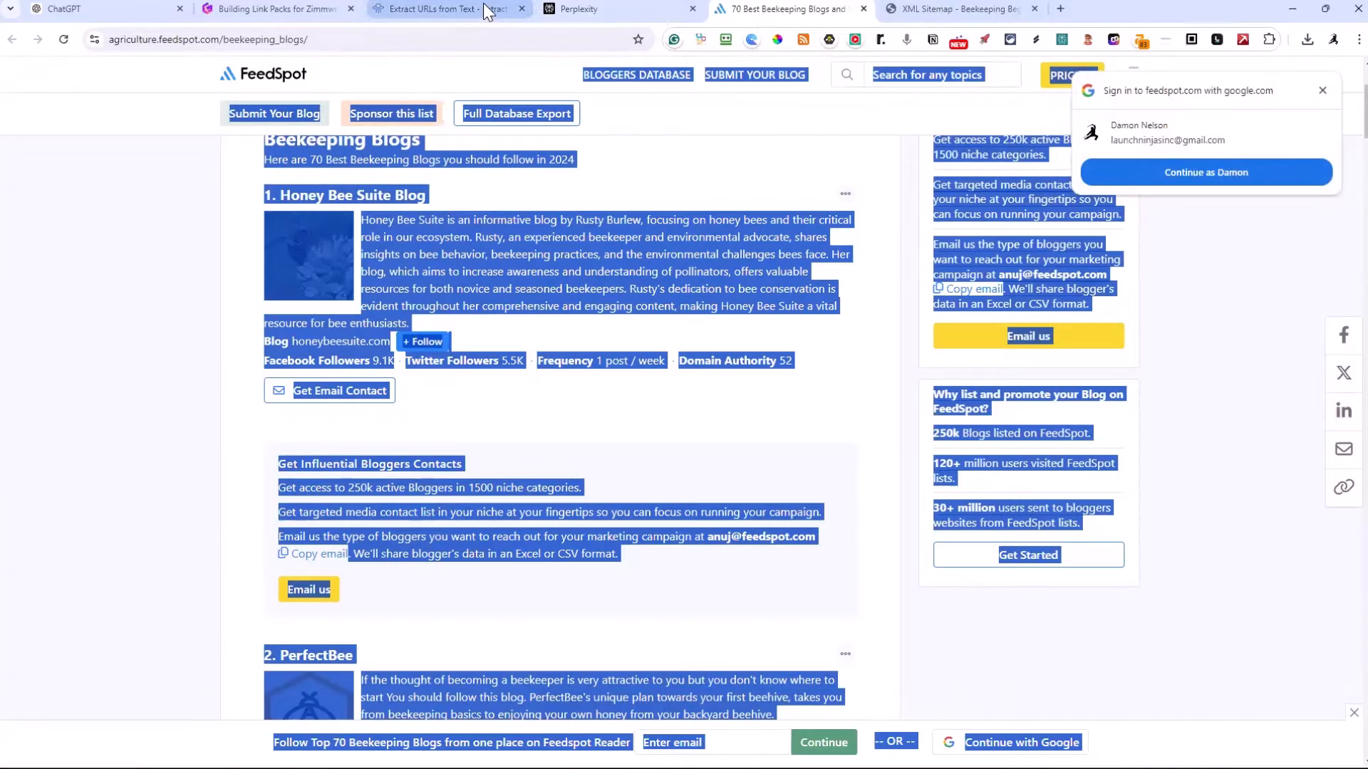
Try to extract links from the copied FeedSpot page text with Browserling's URL and Link Extractor, replacing the previous links
left_click(483, 3)
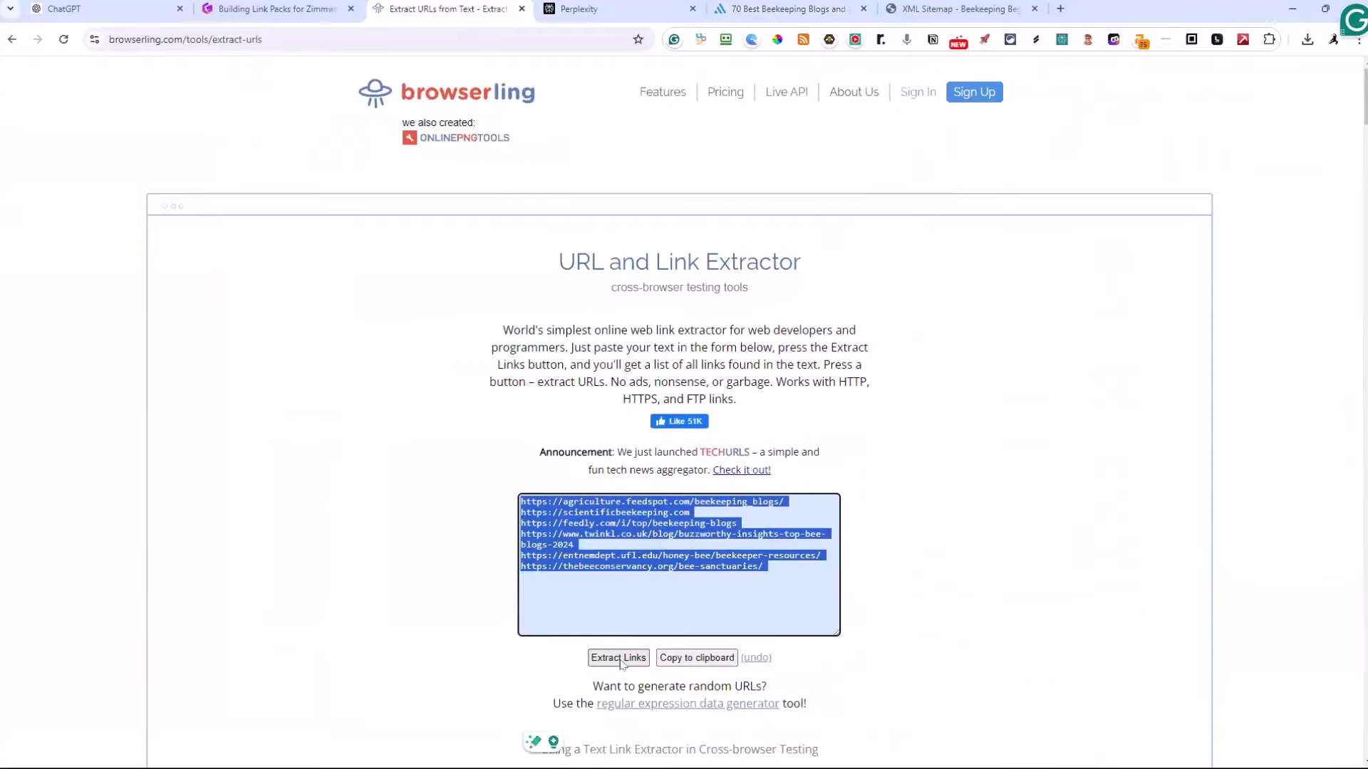
left_click(645, 589)
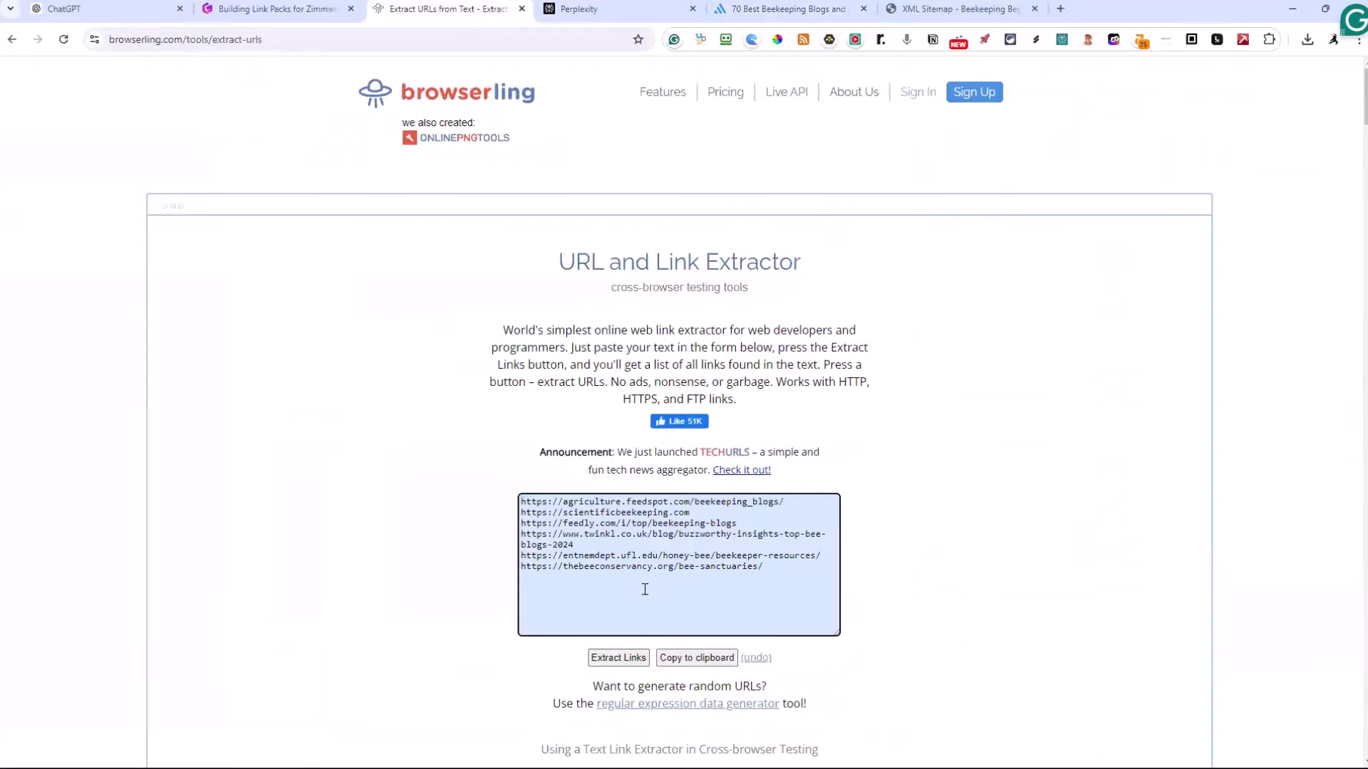
key("ctrl+v")
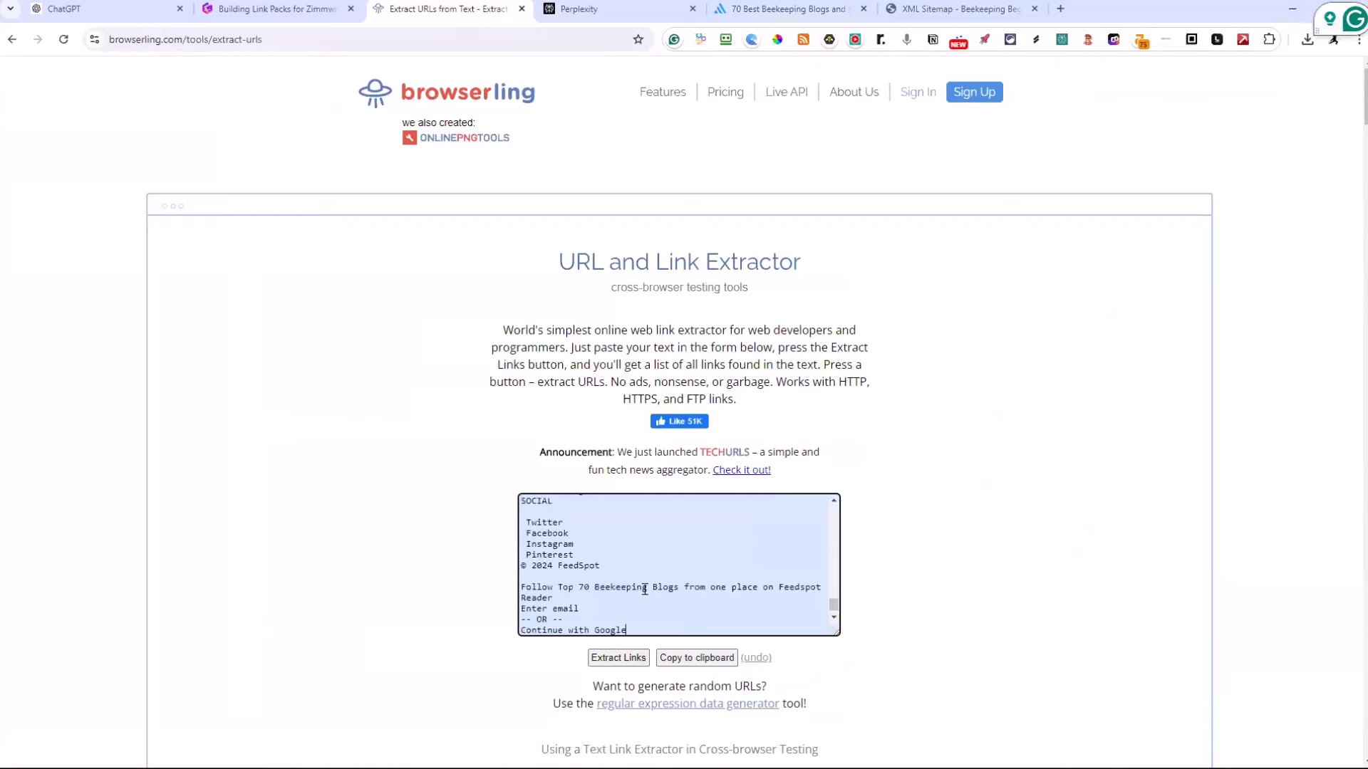
left_click(618, 656)
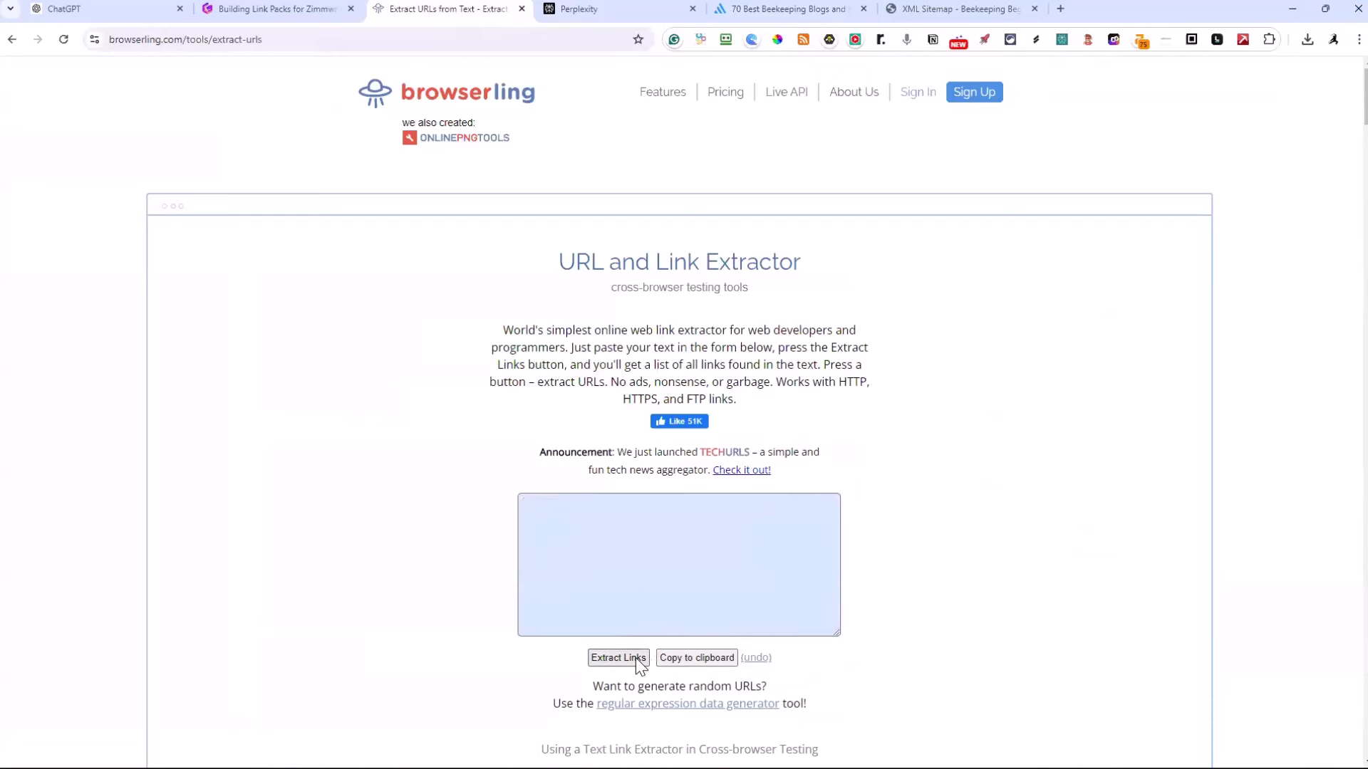
left_click(633, 592)
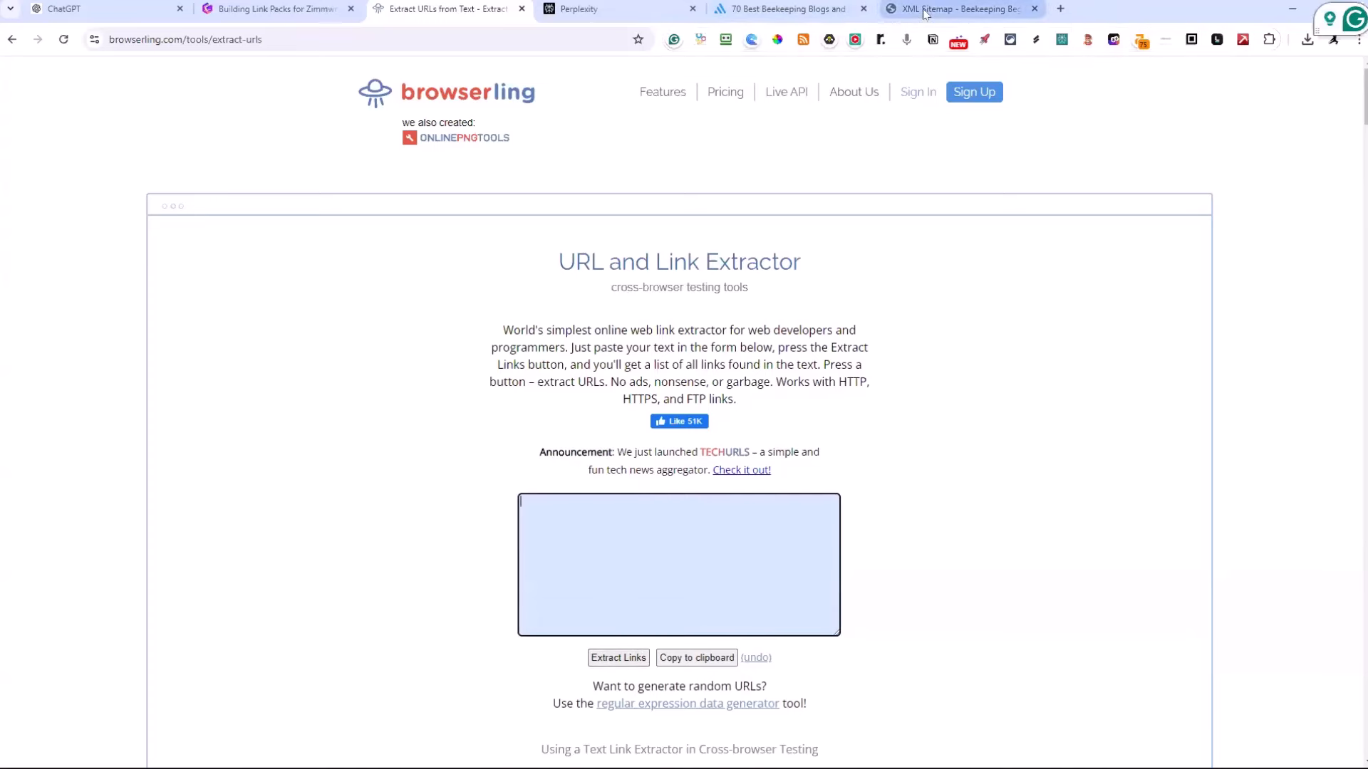
Return to the FeedSpot list, dismiss the Google sign-in prompt and compare the blog entries' website addresses with the Notepad link pack
left_click(787, 9)
left_click(611, 416)
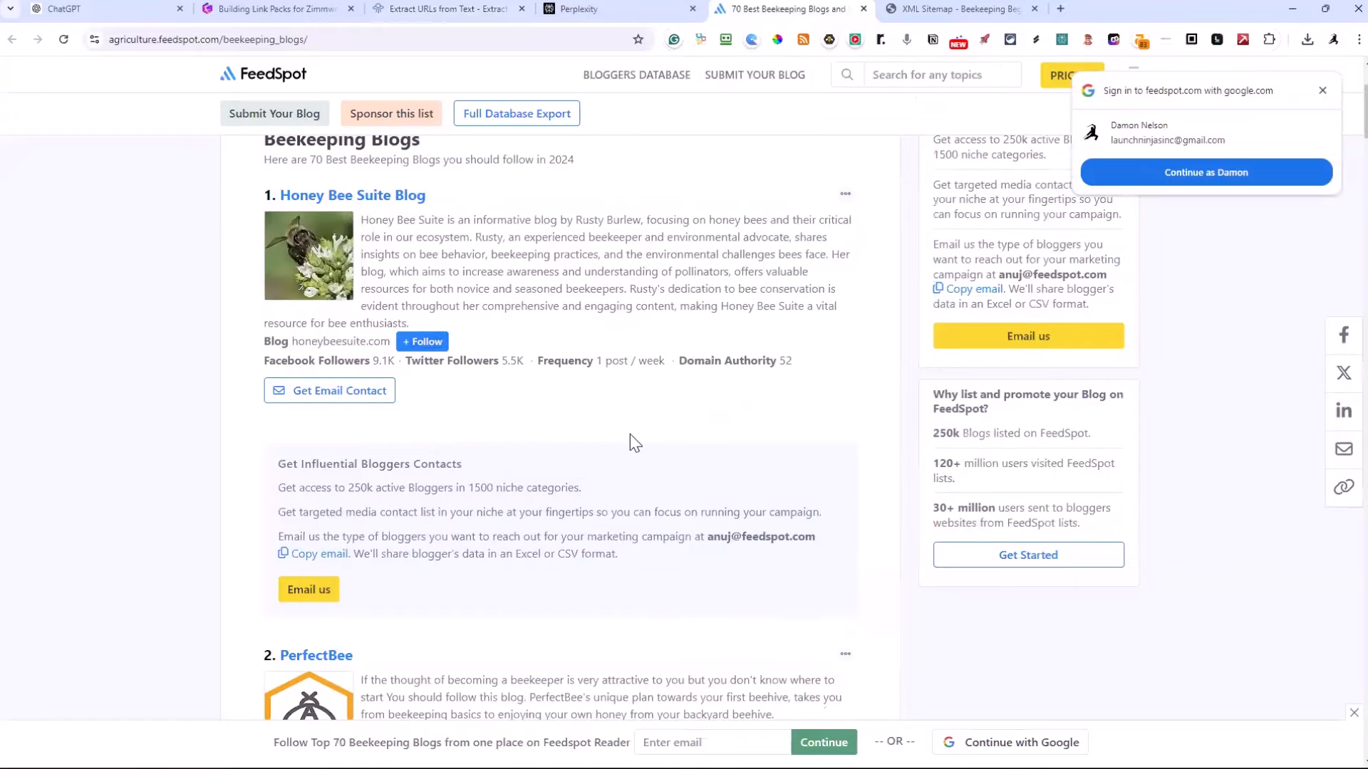
scroll(629, 436, "up", 4)
left_click(1321, 92)
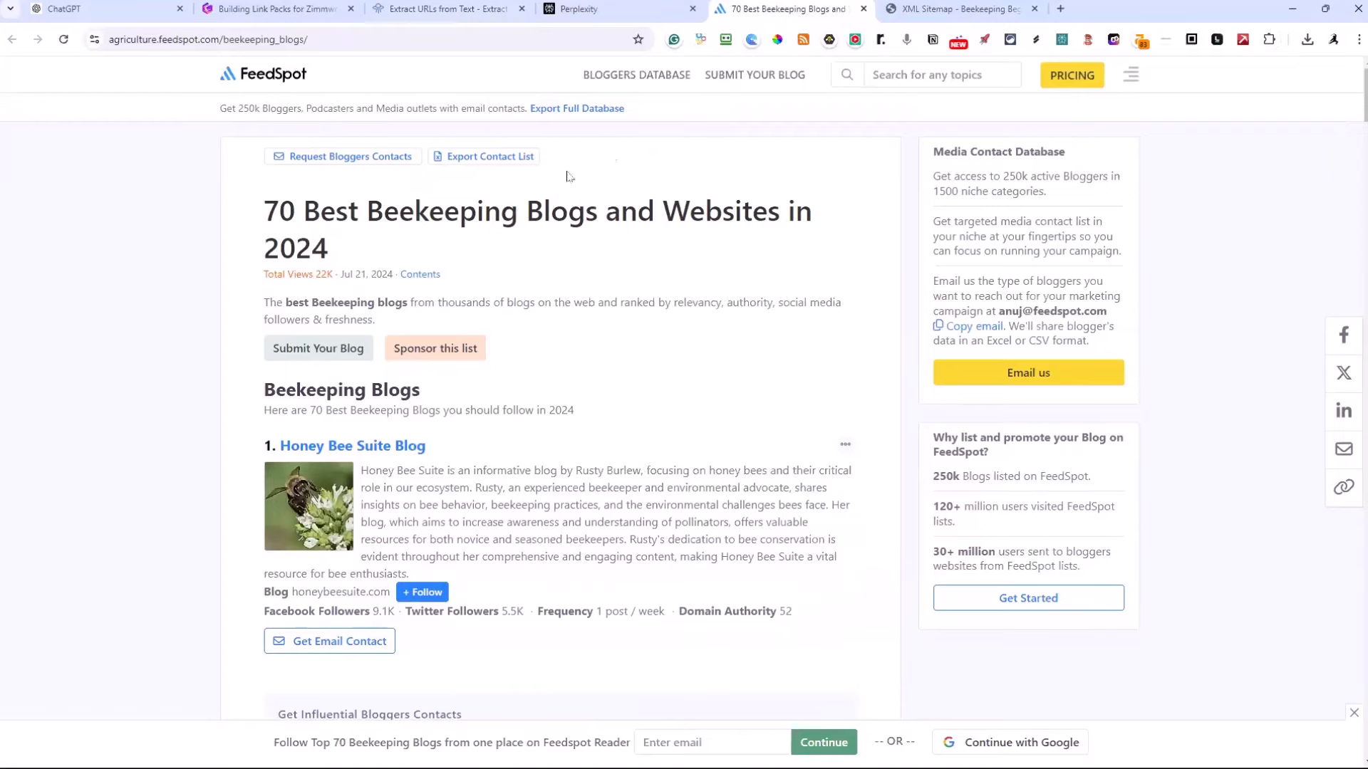
scroll(570, 374, "down", 1)
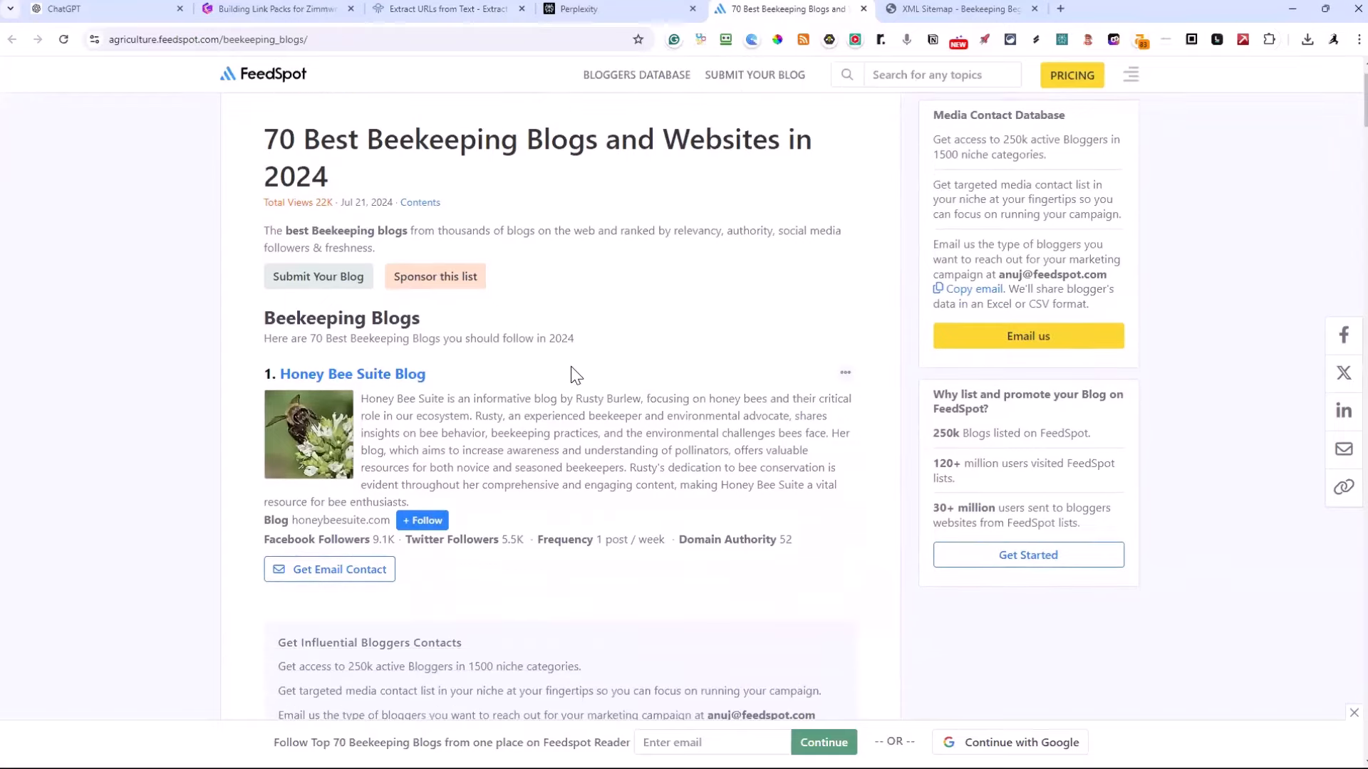
scroll(573, 374, "down", 2)
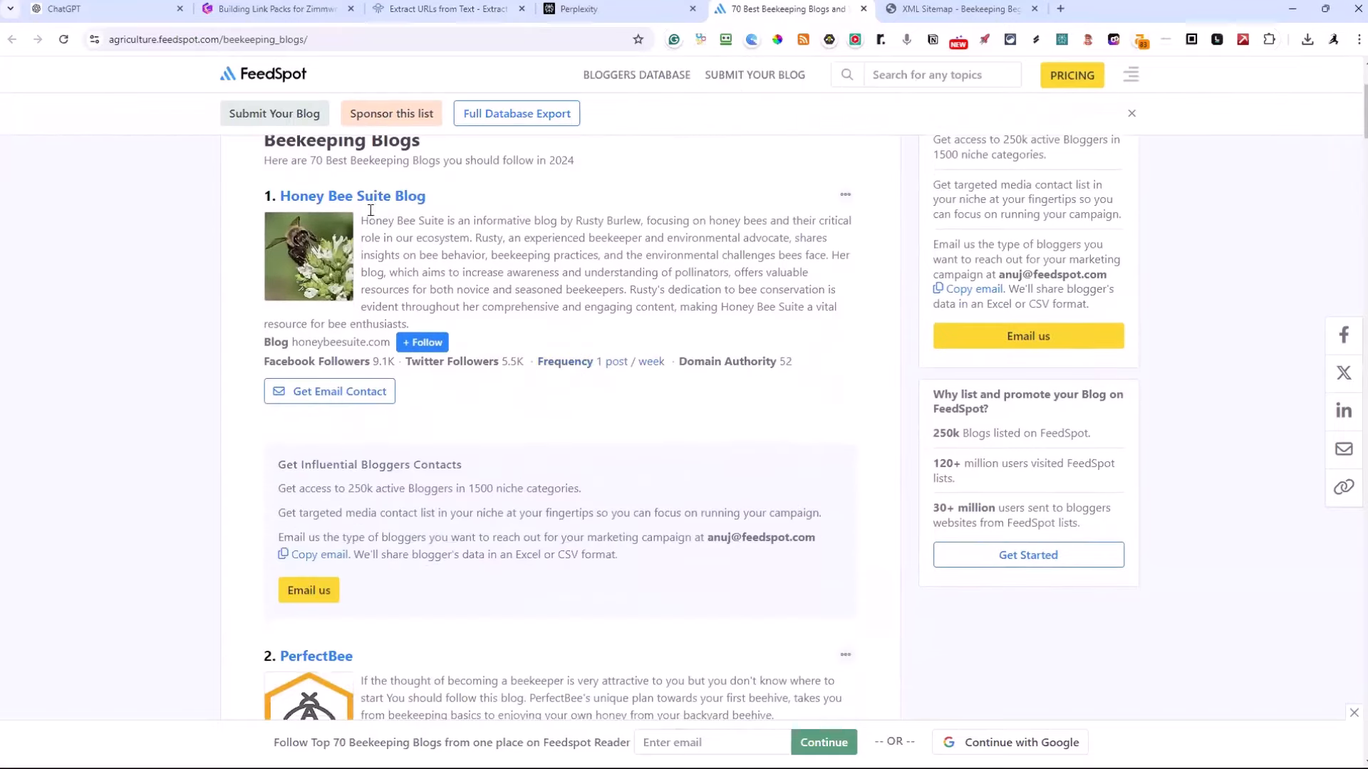
scroll(456, 313, "down", 6)
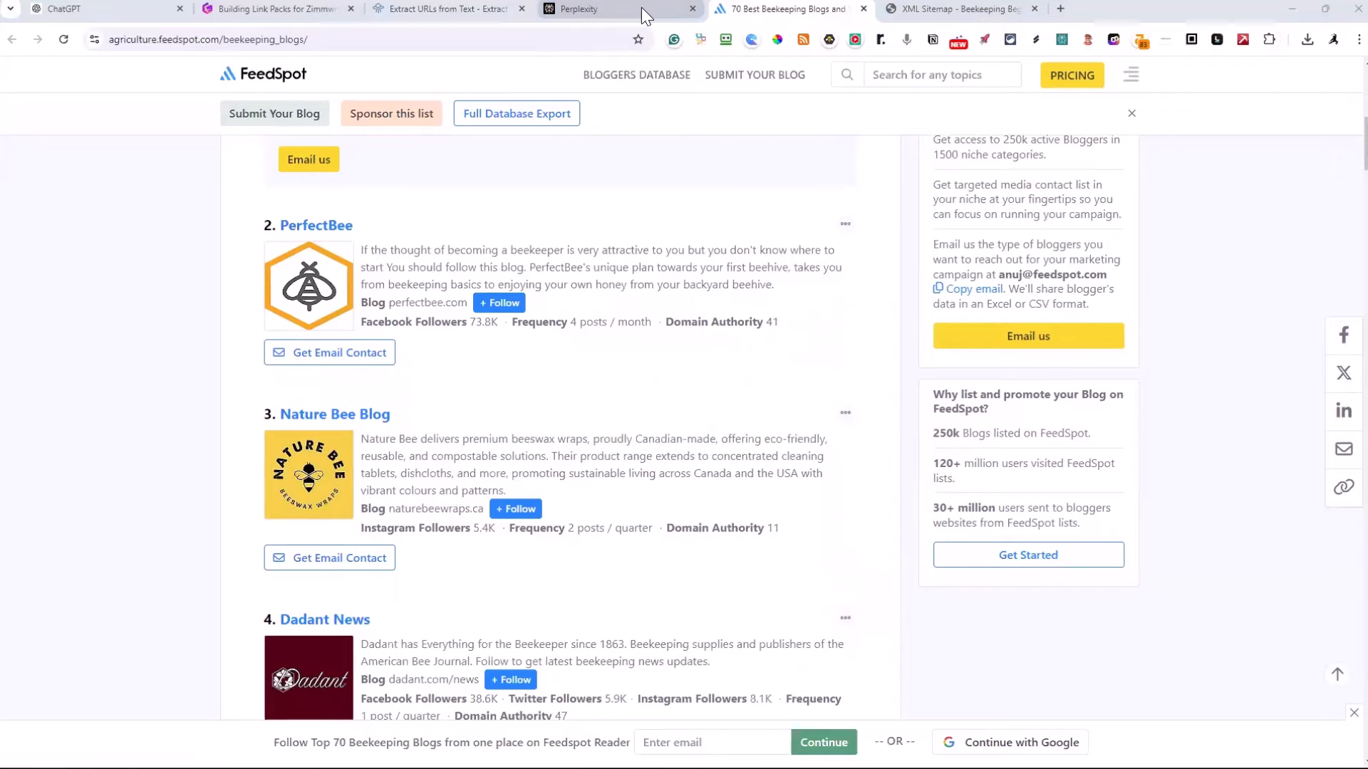
key("alt+Tab")
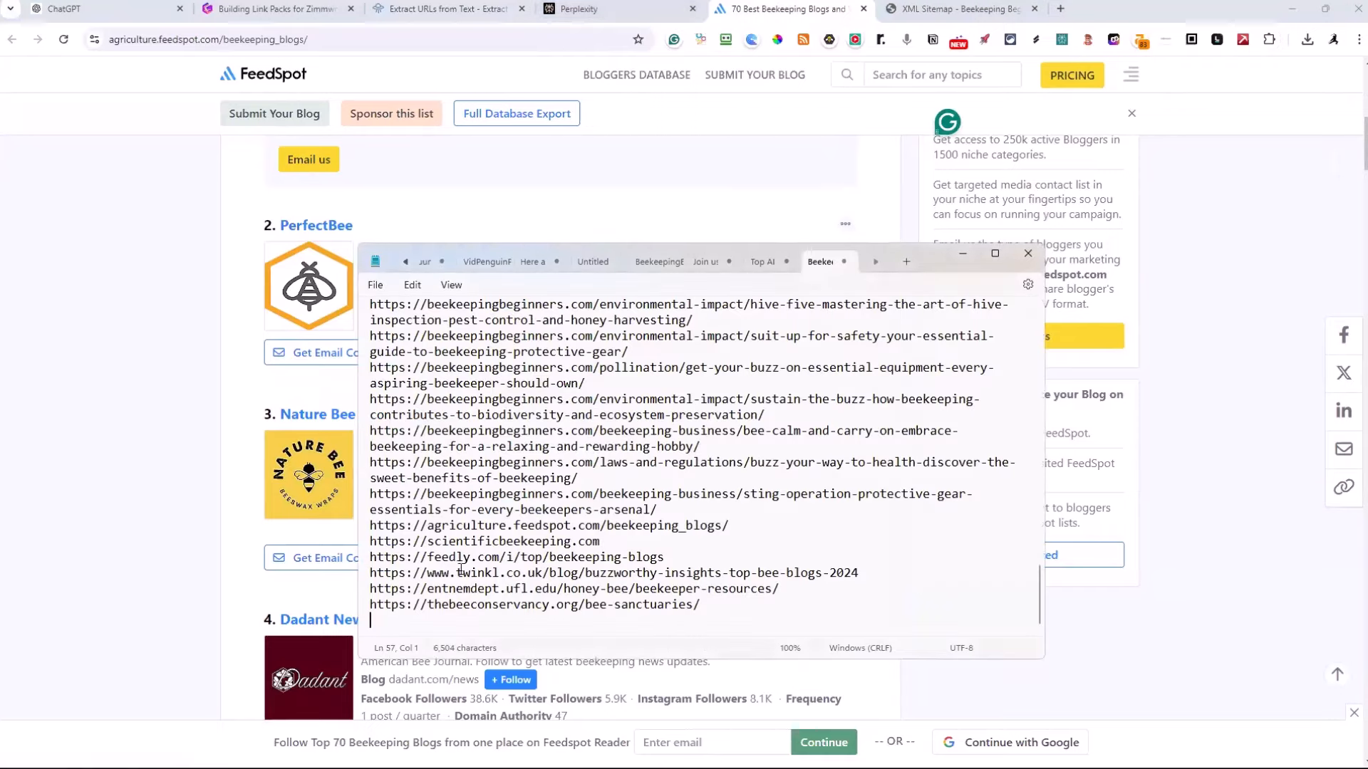
key("alt+Tab")
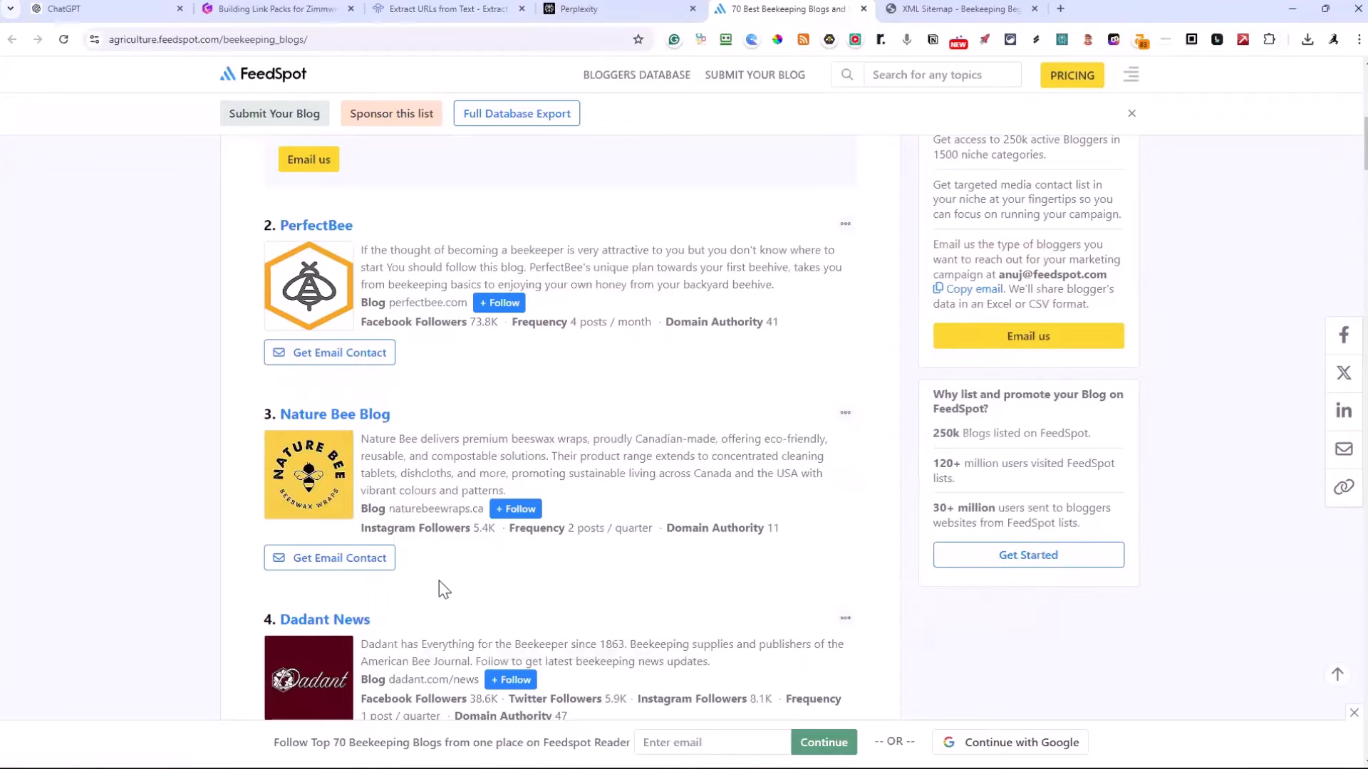
Open the PerfectBee, Nature Bee Blog and Dadant News websites from the FeedSpot list in separate background tabs
left_click(421, 305, "ctrl")
left_click(427, 510, "ctrl")
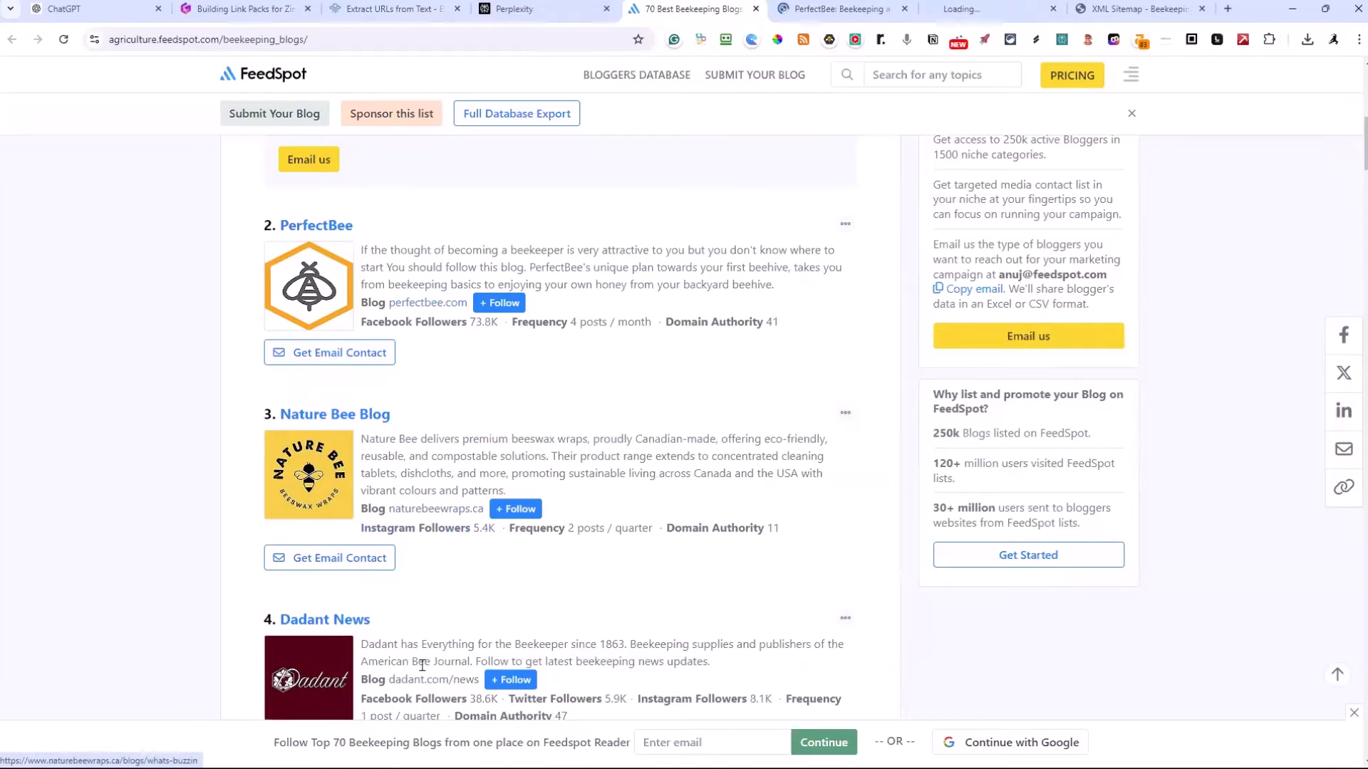
left_click(417, 682, "ctrl")
scroll(428, 641, "down", 3)
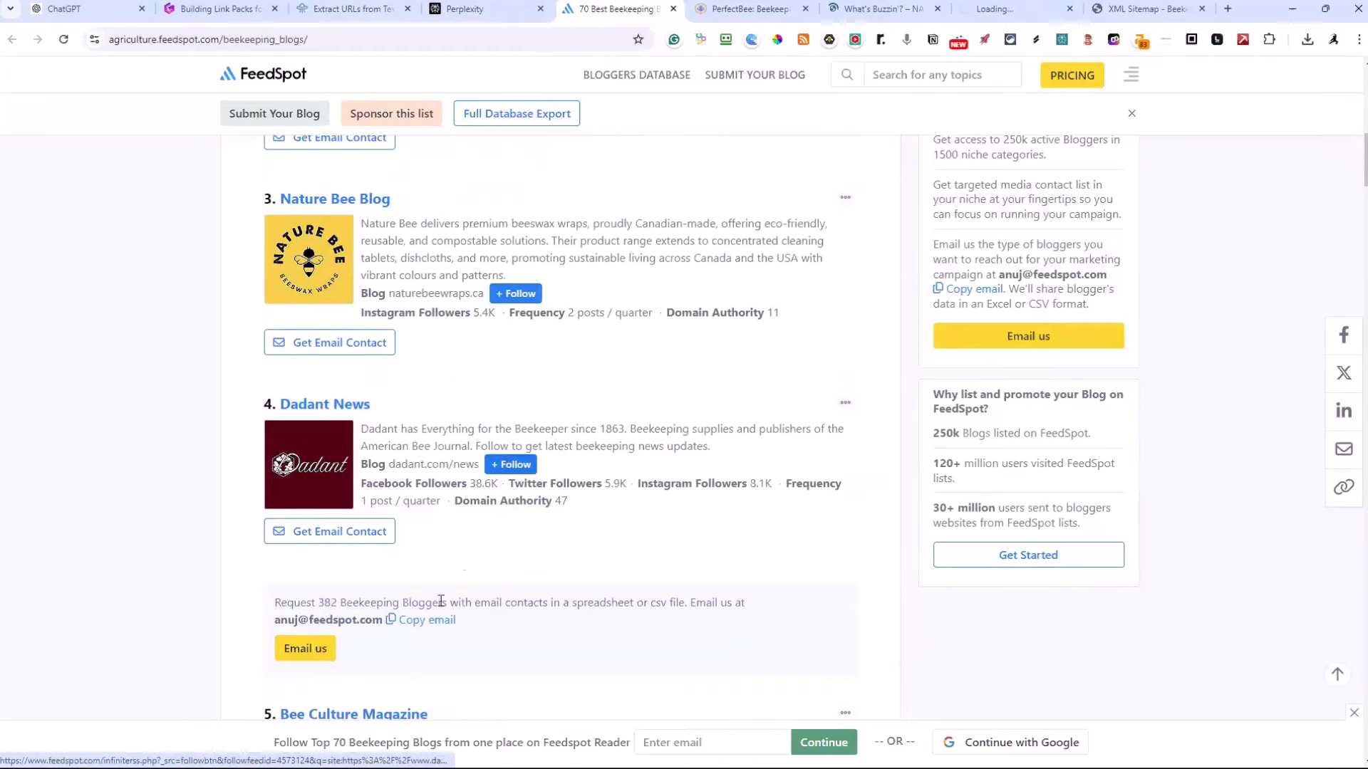
scroll(442, 556, "down", 2)
scroll(584, 436, "up", 2)
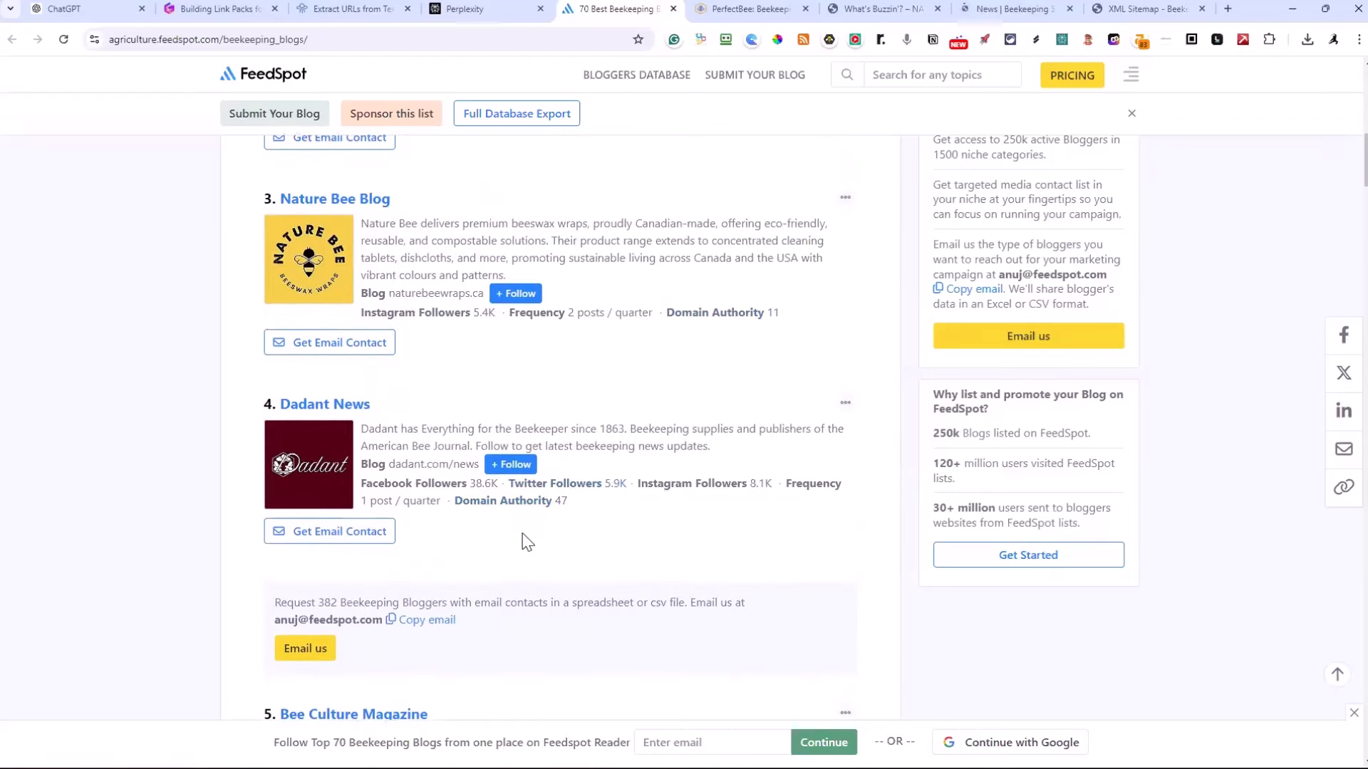
Open the Honey Bee Suite Blog and Bee Culture Magazine websites from the FeedSpot list in separate background tabs
scroll(480, 401, "up", 2)
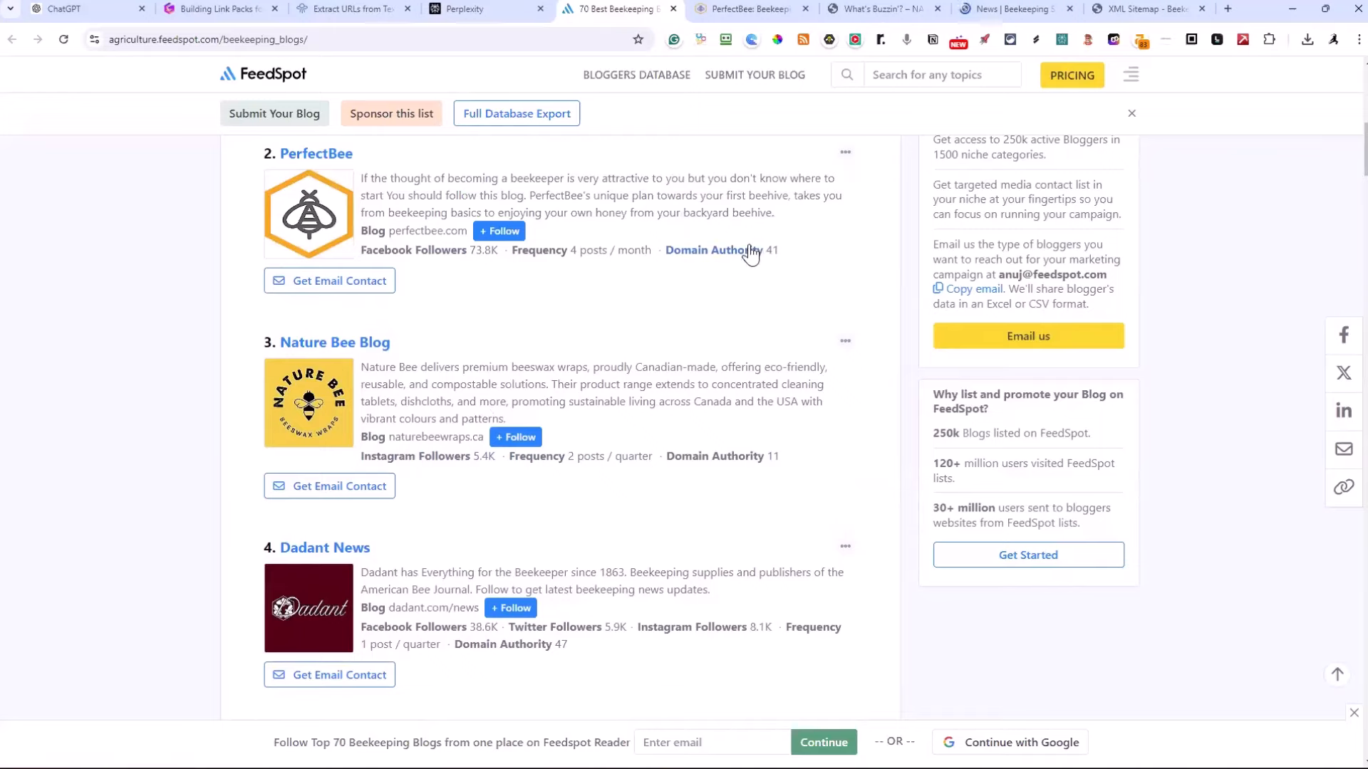
scroll(762, 285, "up", 3)
scroll(765, 309, "up", 4)
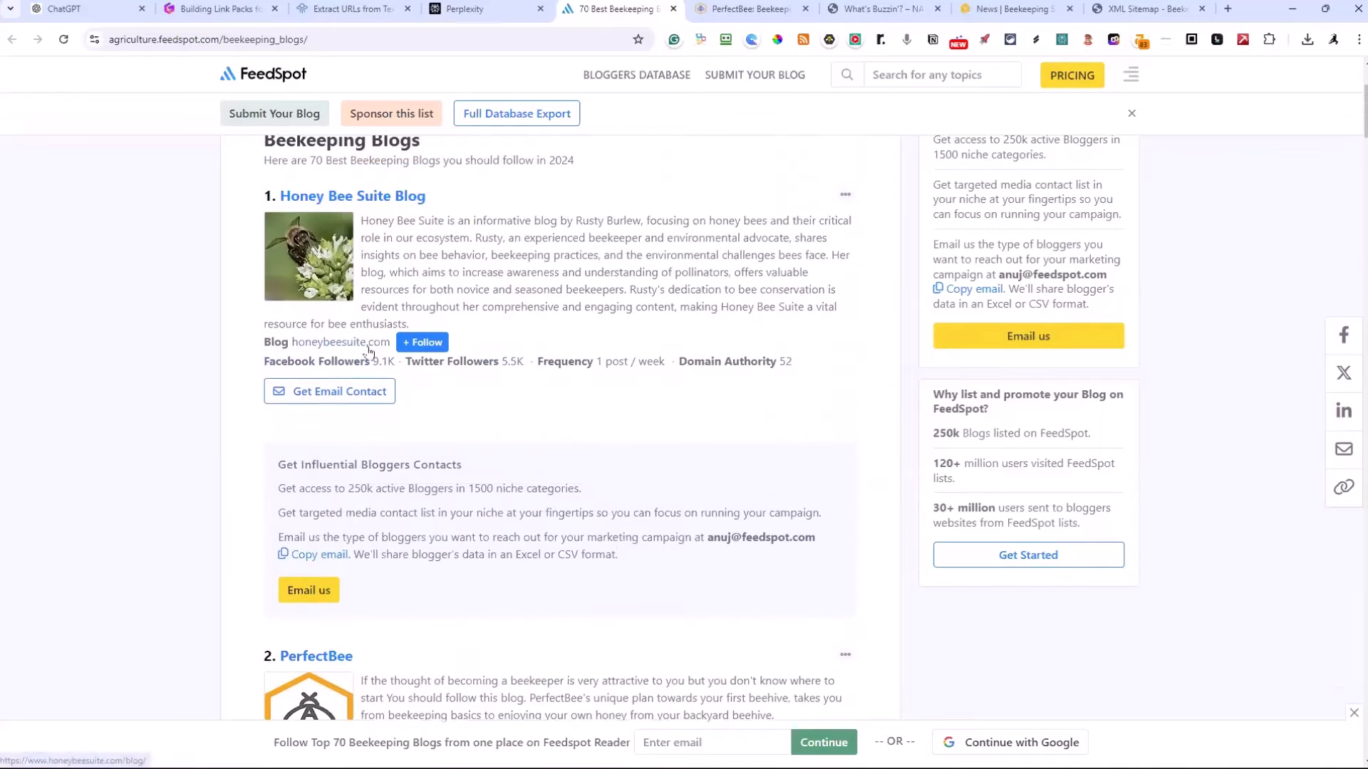
middle_click(366, 349)
scroll(397, 357, "down", 12)
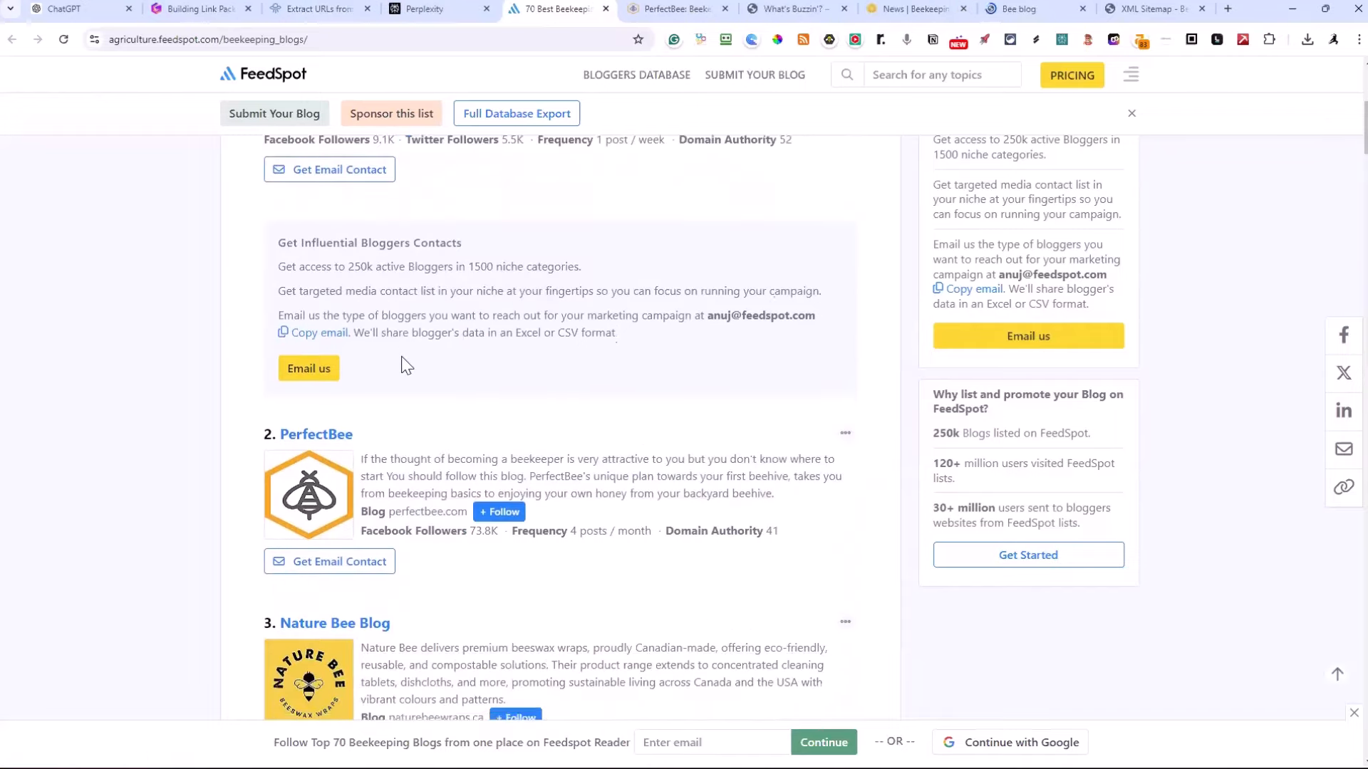
scroll(406, 365, "down", 3)
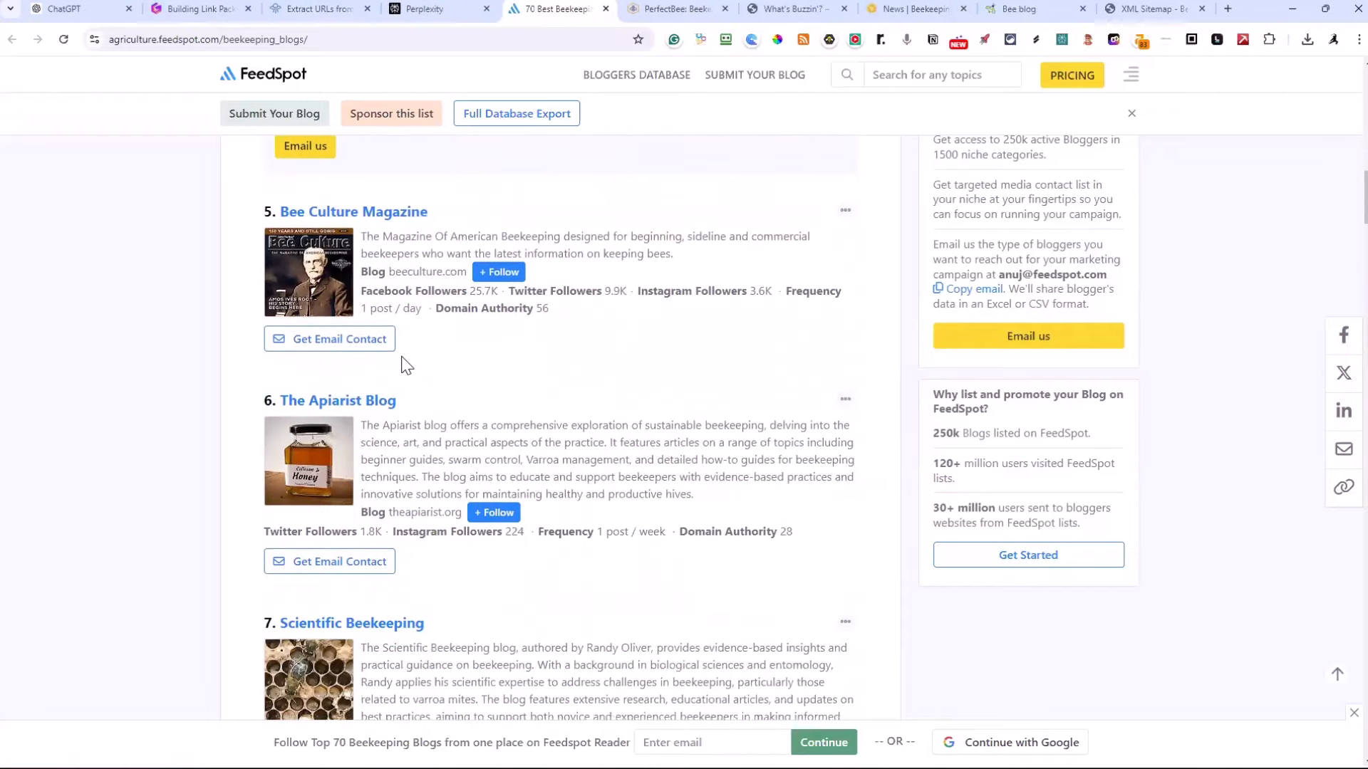
middle_click(409, 275)
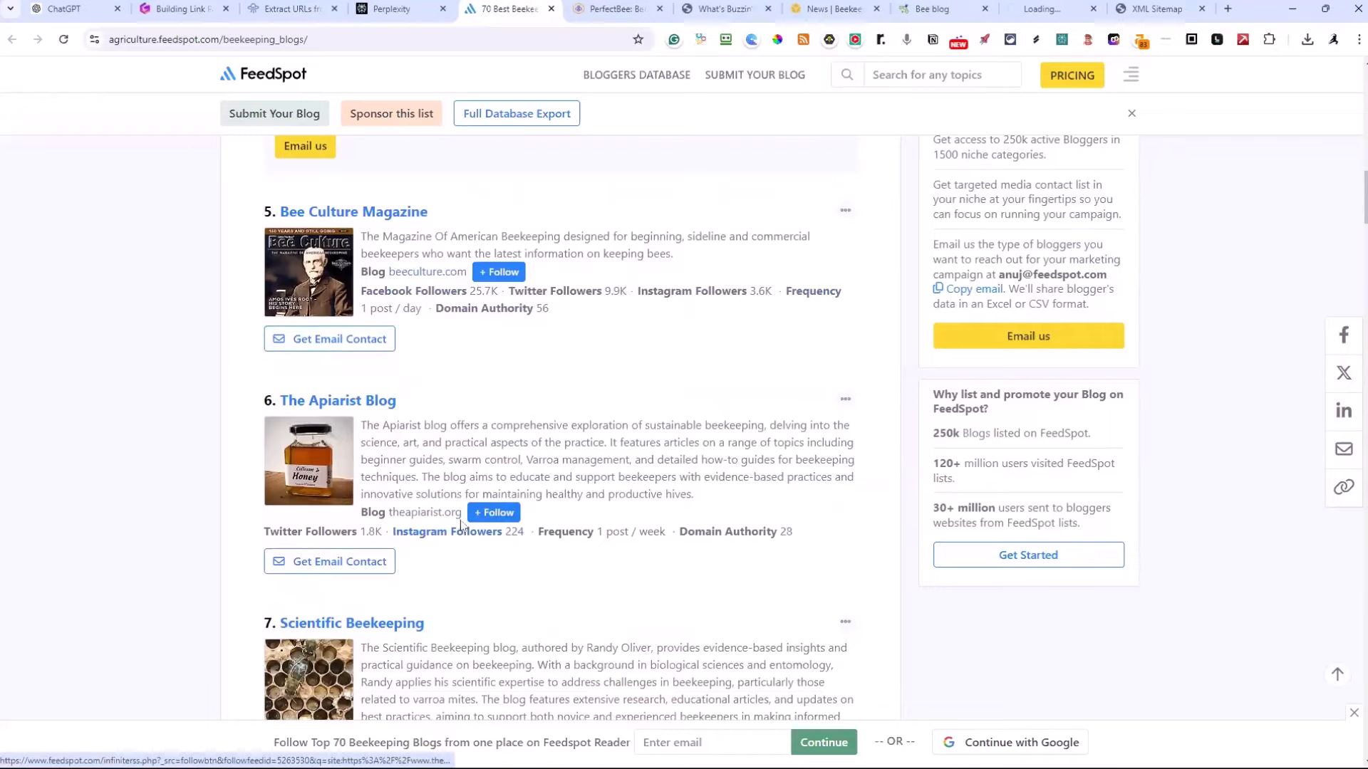
Try to open The Apiarist Blog's website from the FeedSpot list and look over the neighbouring blog entries
middle_click(434, 515)
key("Escape")
scroll(703, 505, "down", 7)
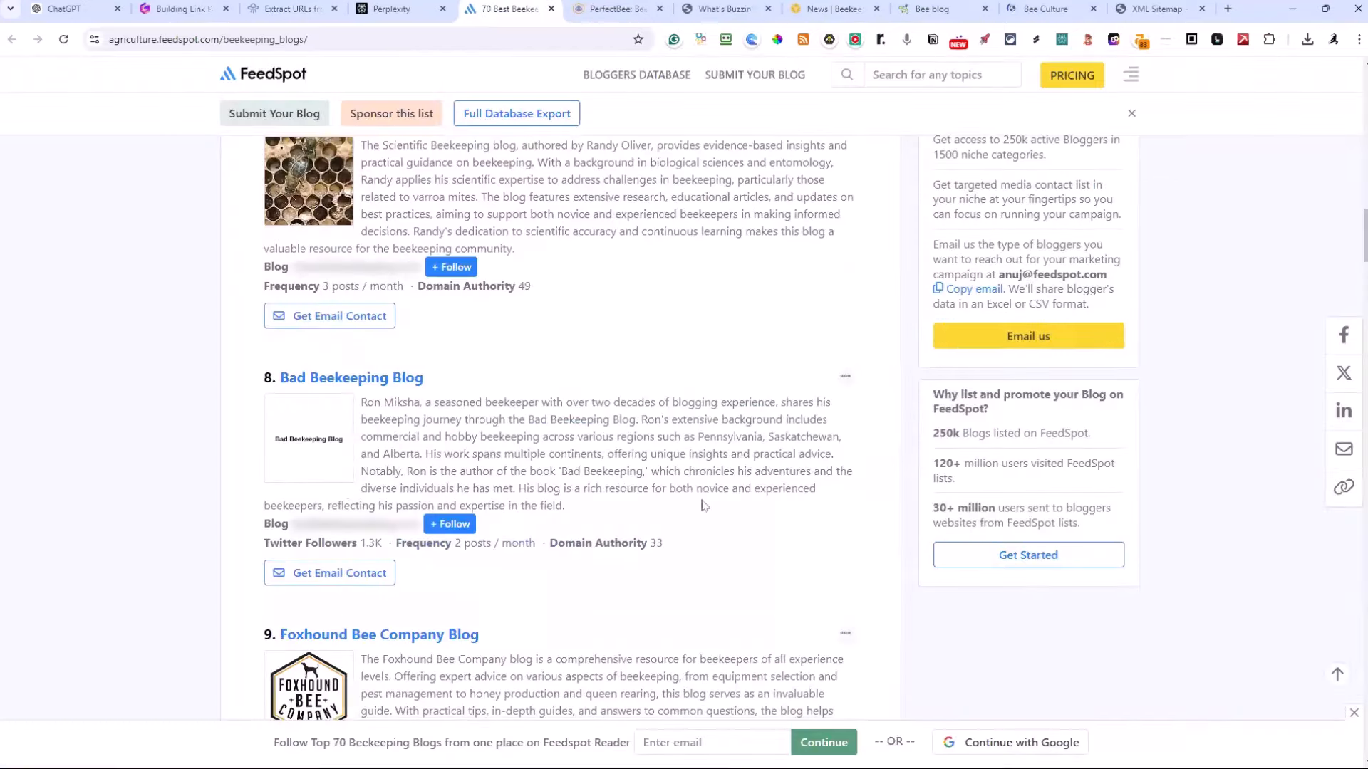
scroll(388, 479, "down", 3)
scroll(379, 491, "up", 8)
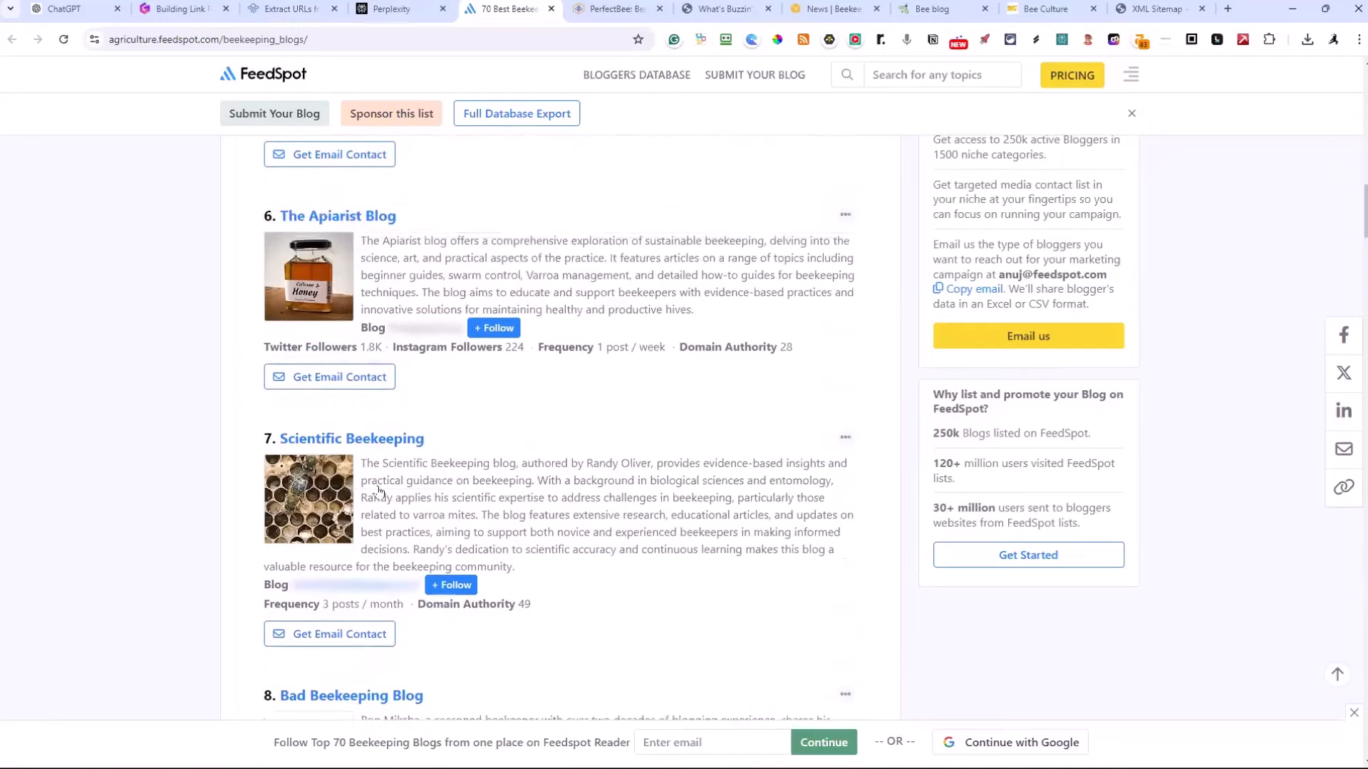
scroll(378, 491, "up", 18)
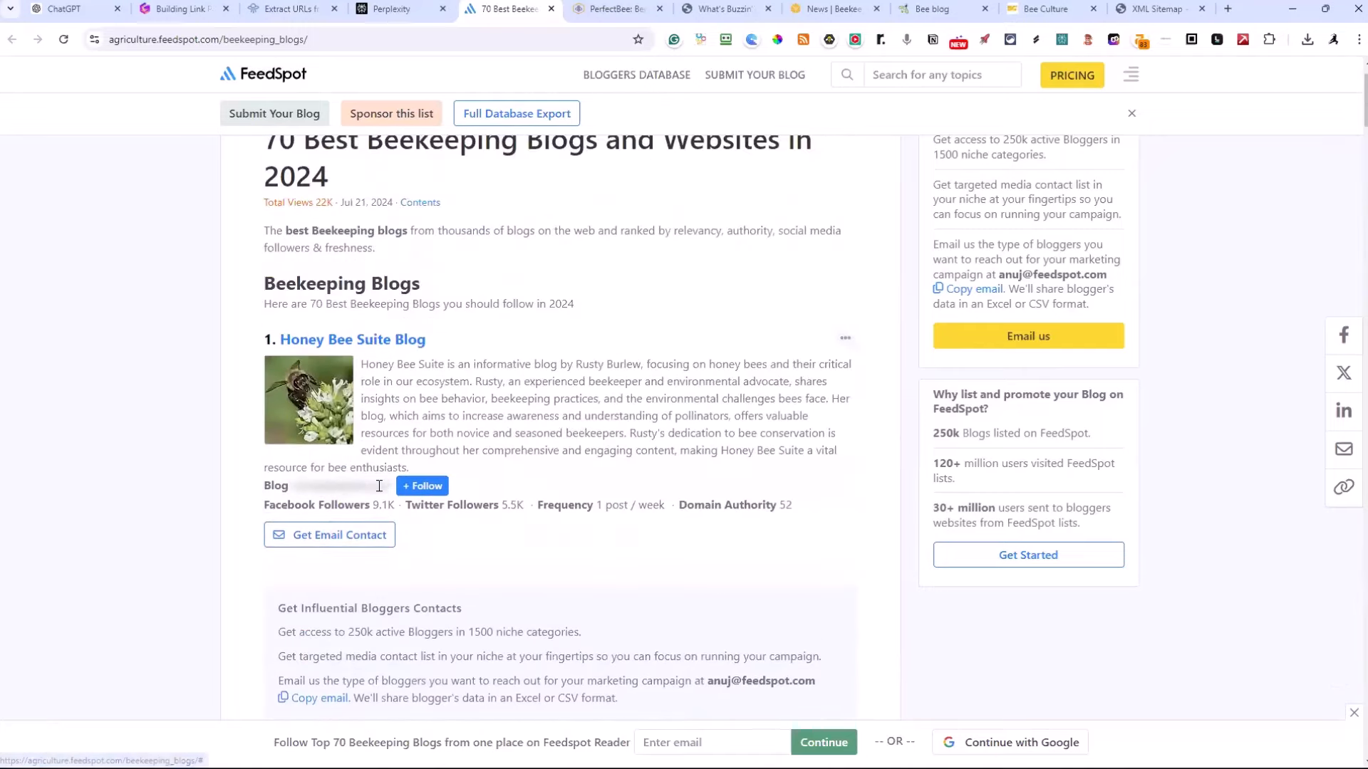
scroll(379, 485, "up", 3)
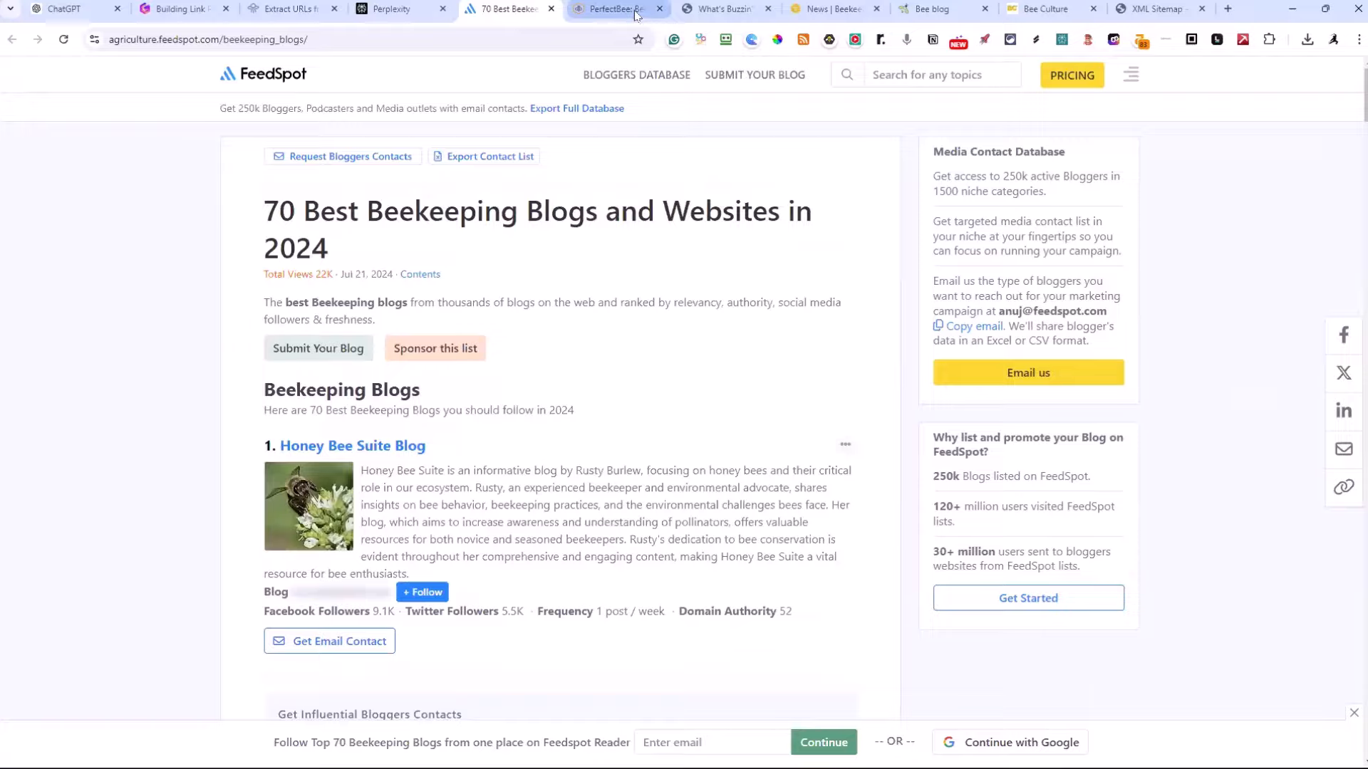
left_click(612, 9)
left_click(294, 38)
key("ctrl+c")
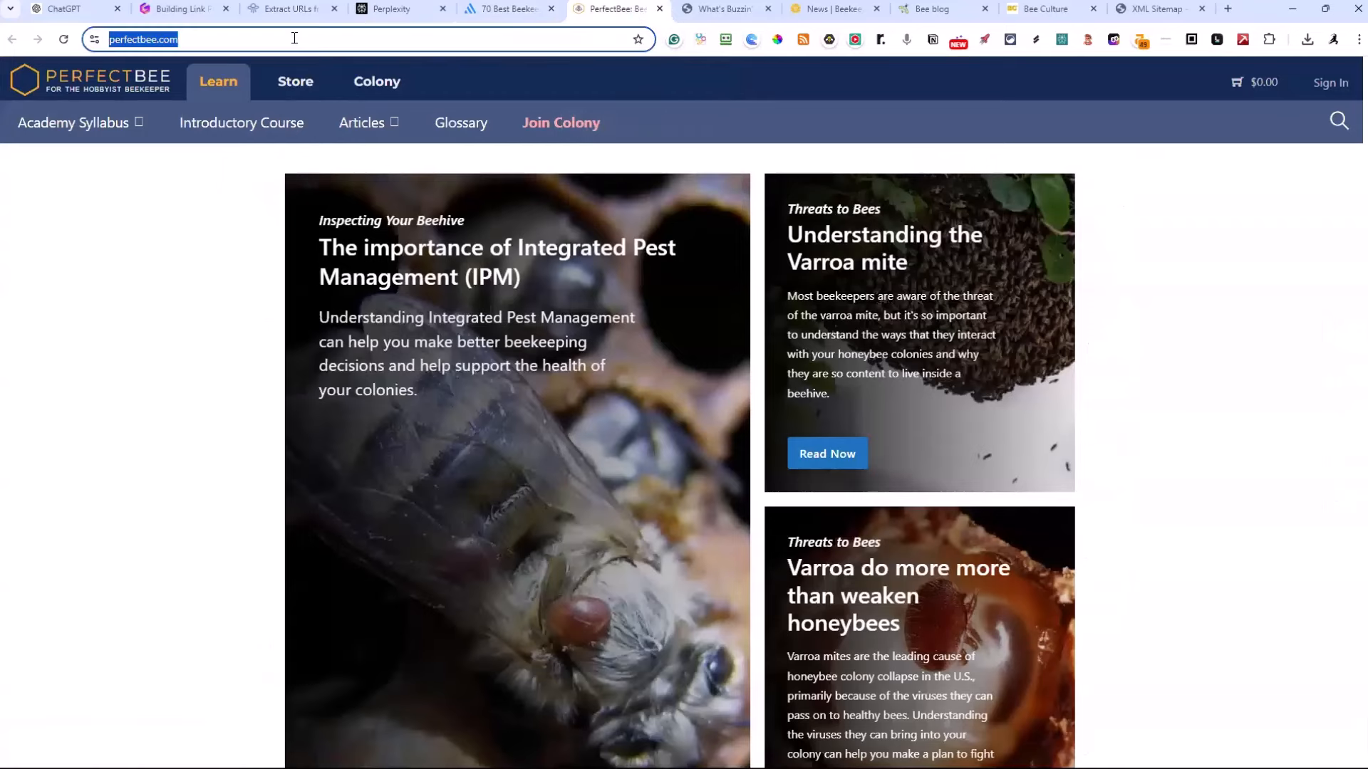
key("alt+Tab")
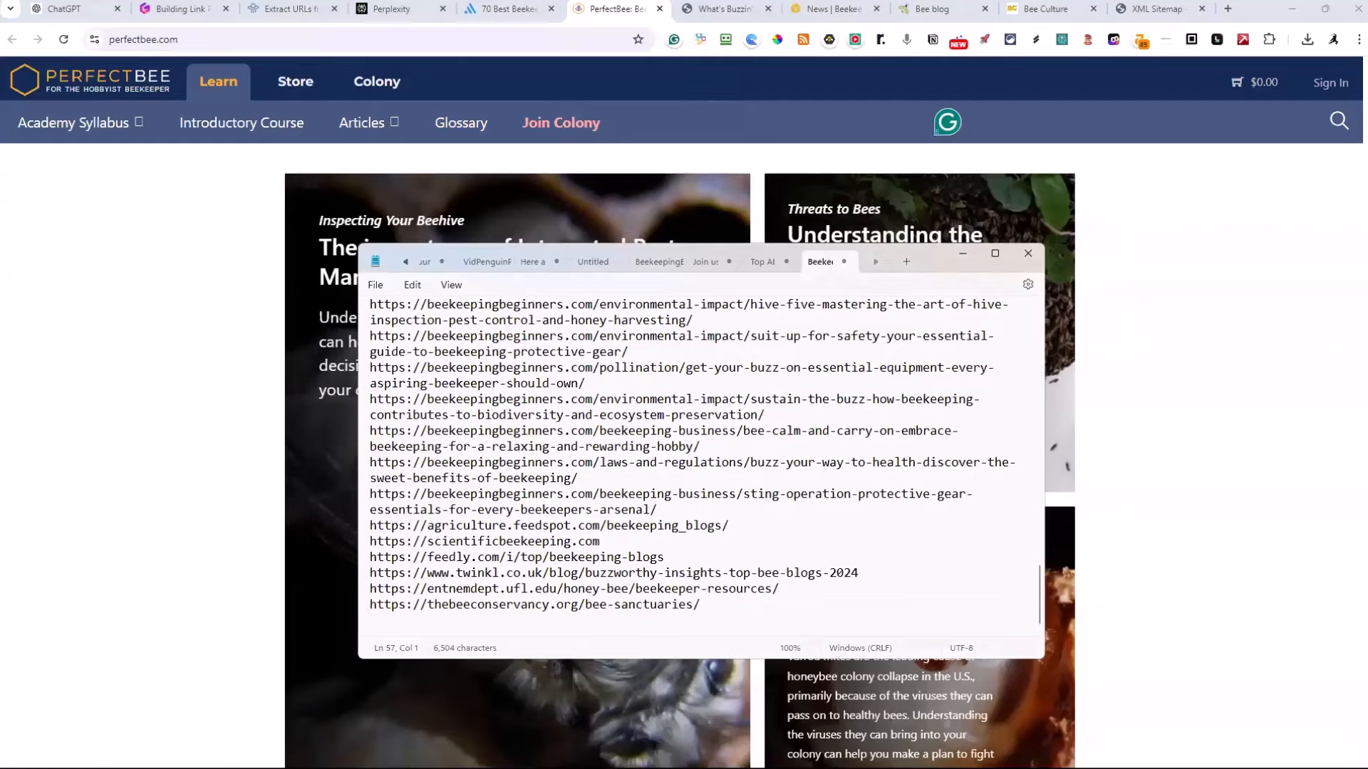
key("ctrl+v")
key("Return")
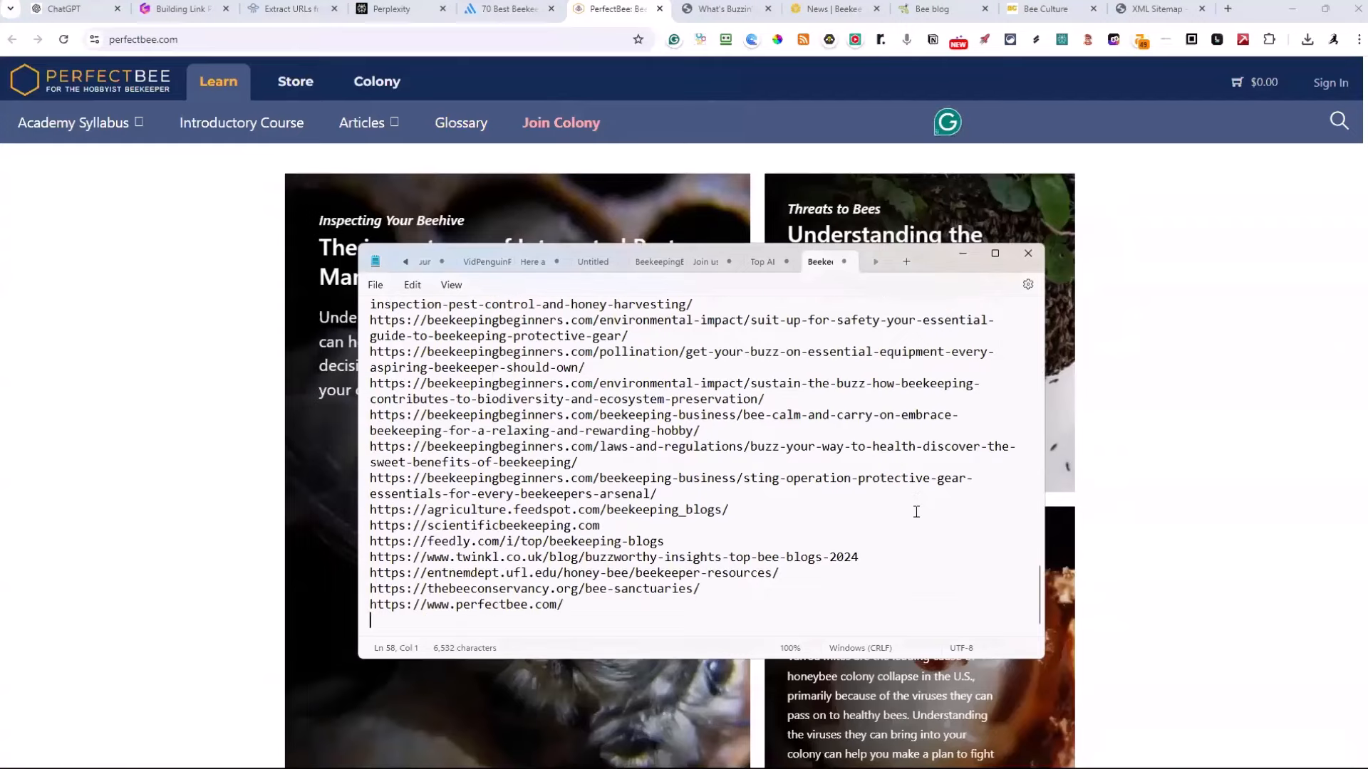
left_click(732, 10)
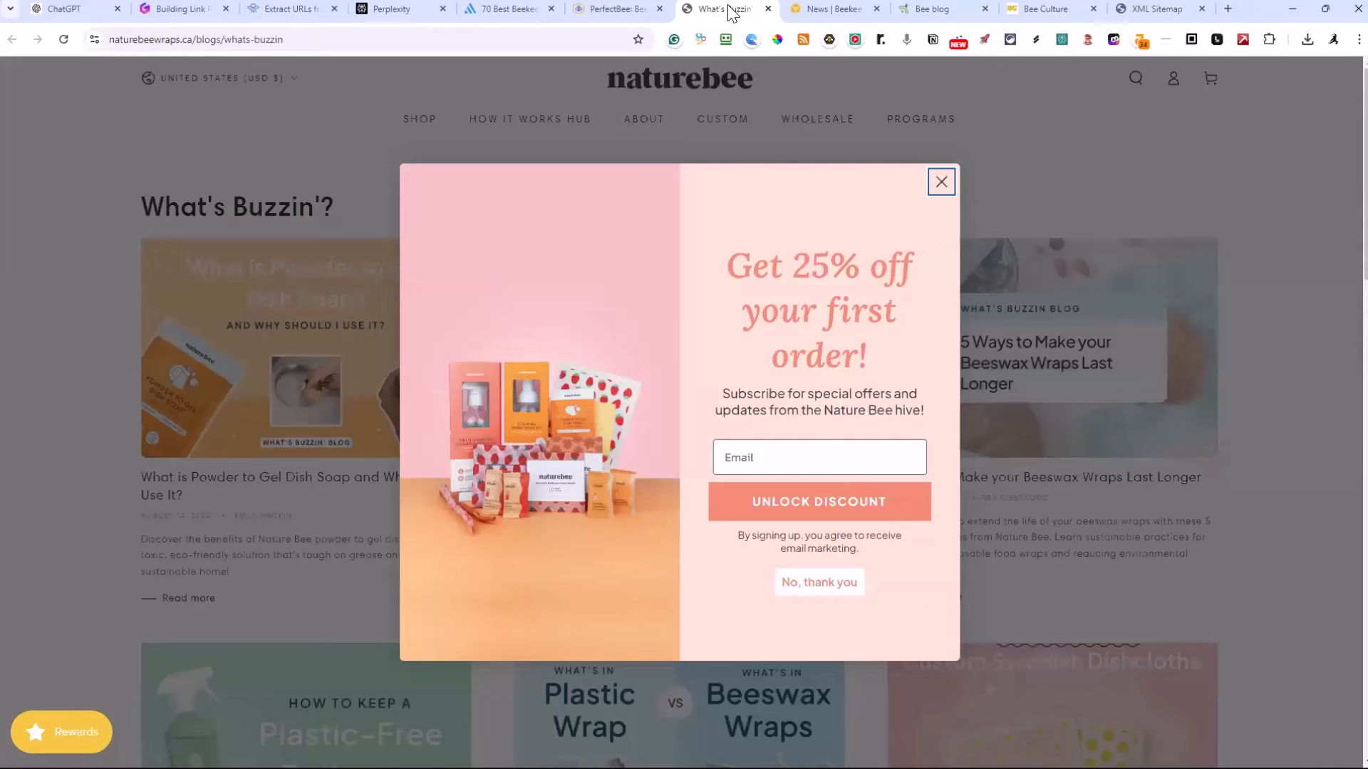
left_click(941, 182)
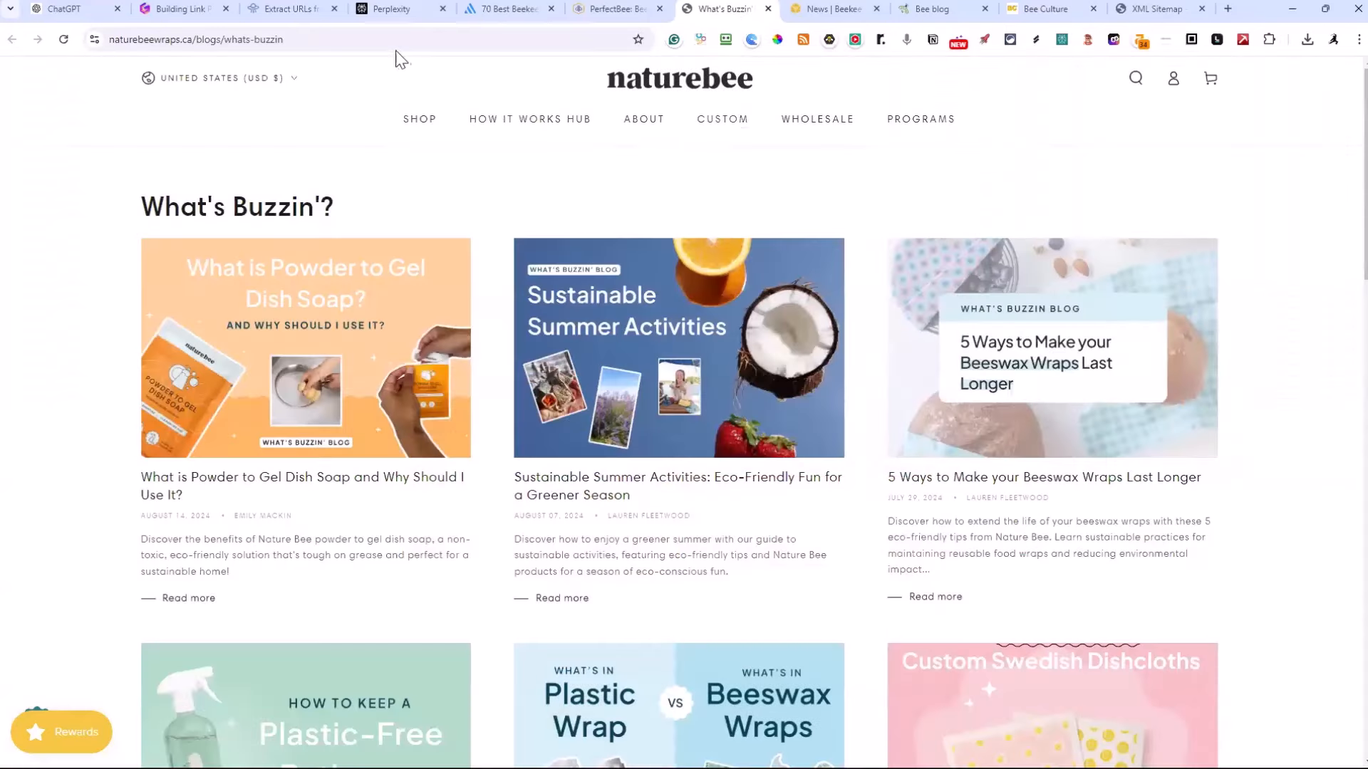
left_click(363, 39)
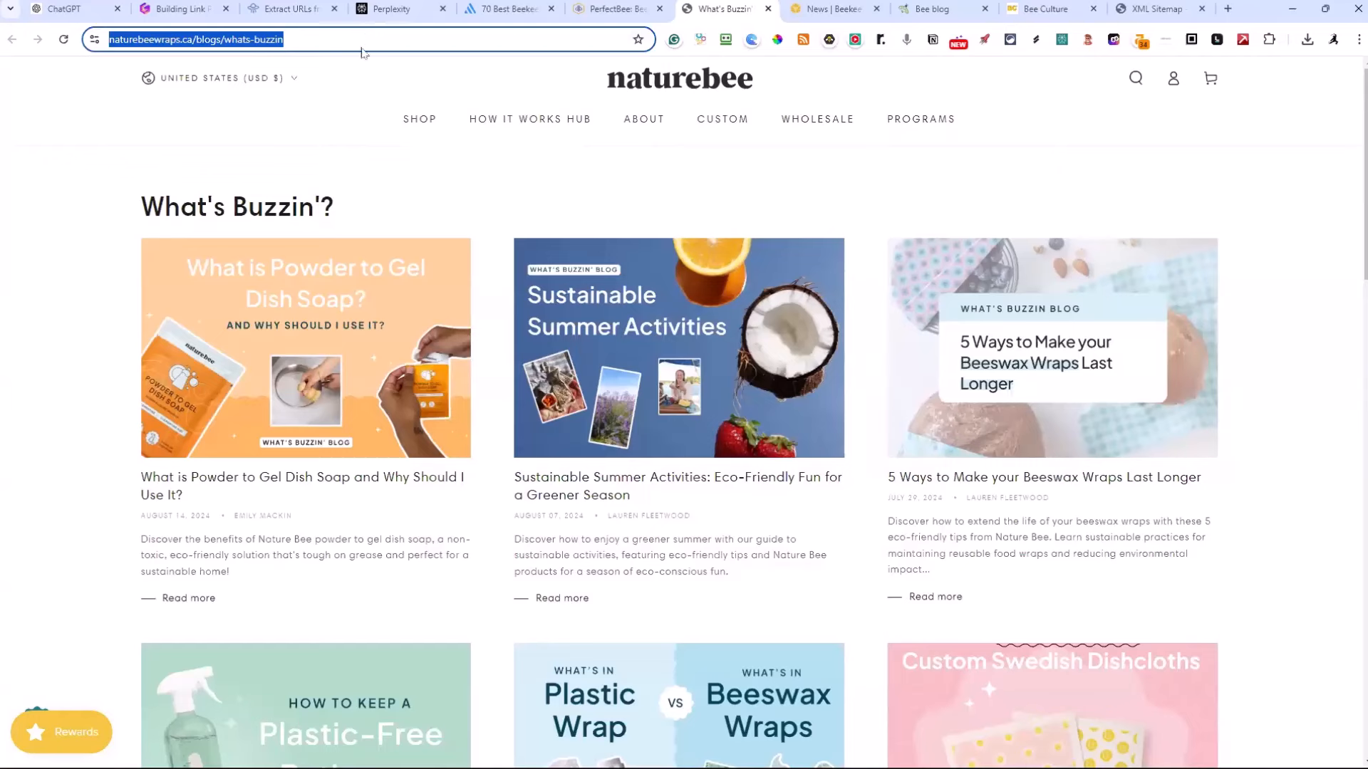
left_click(352, 44)
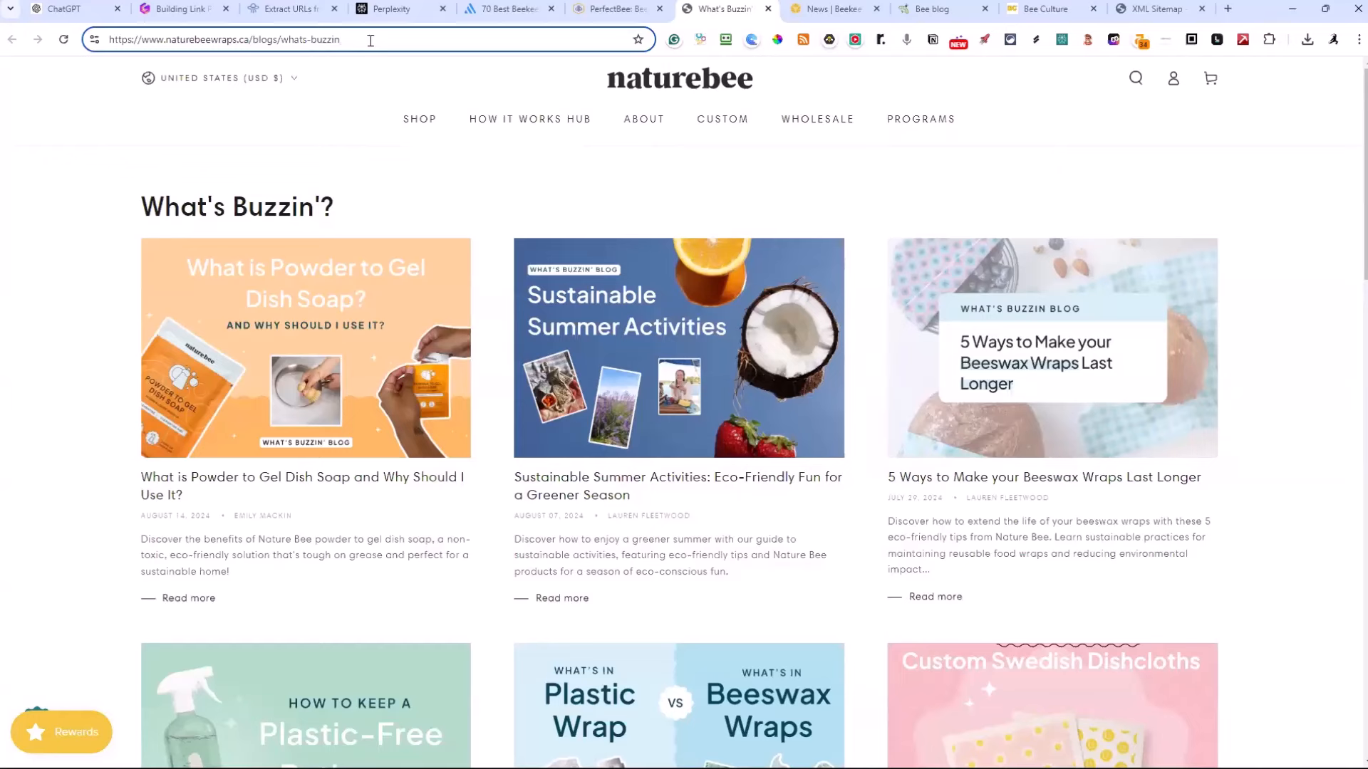
left_click_drag(371, 40, 241, 69)
type("sitemaps")
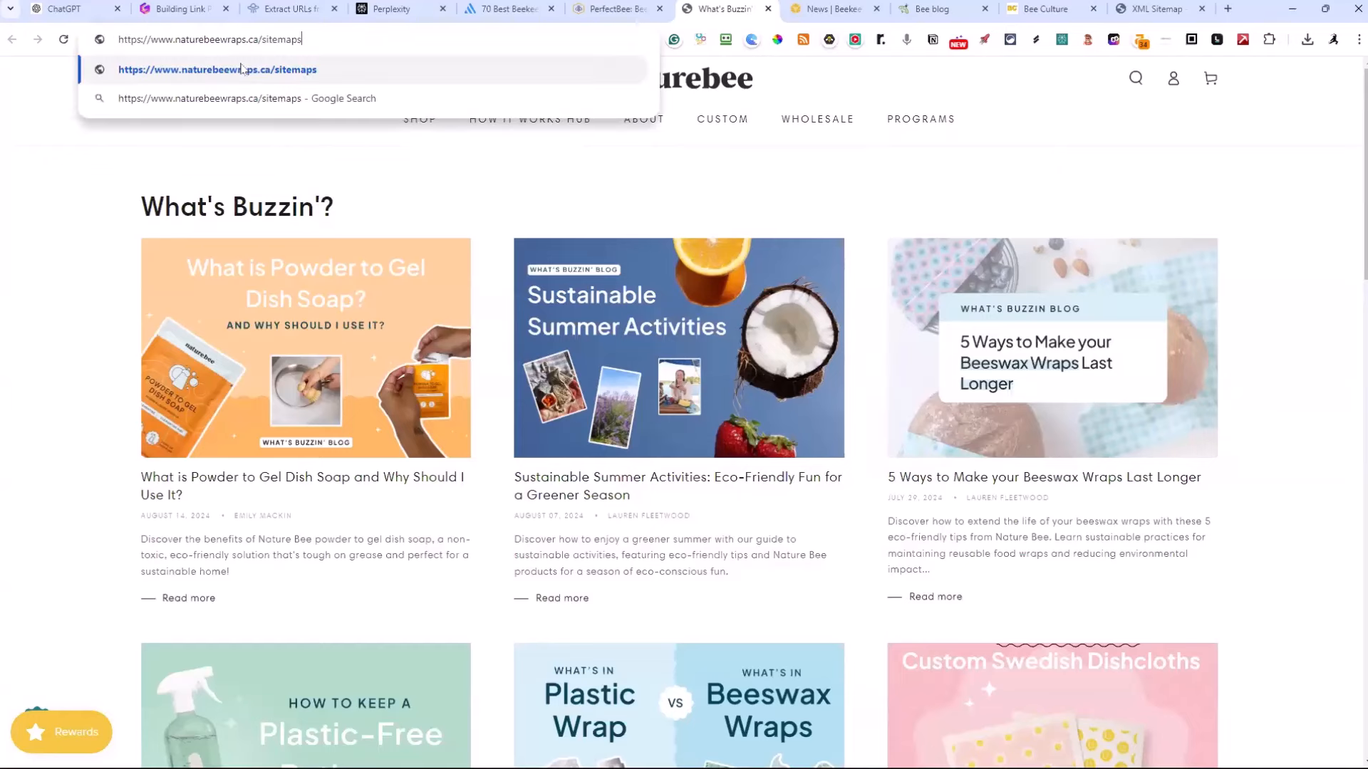
key("BackSpace")
type(".xml")
key("Return")
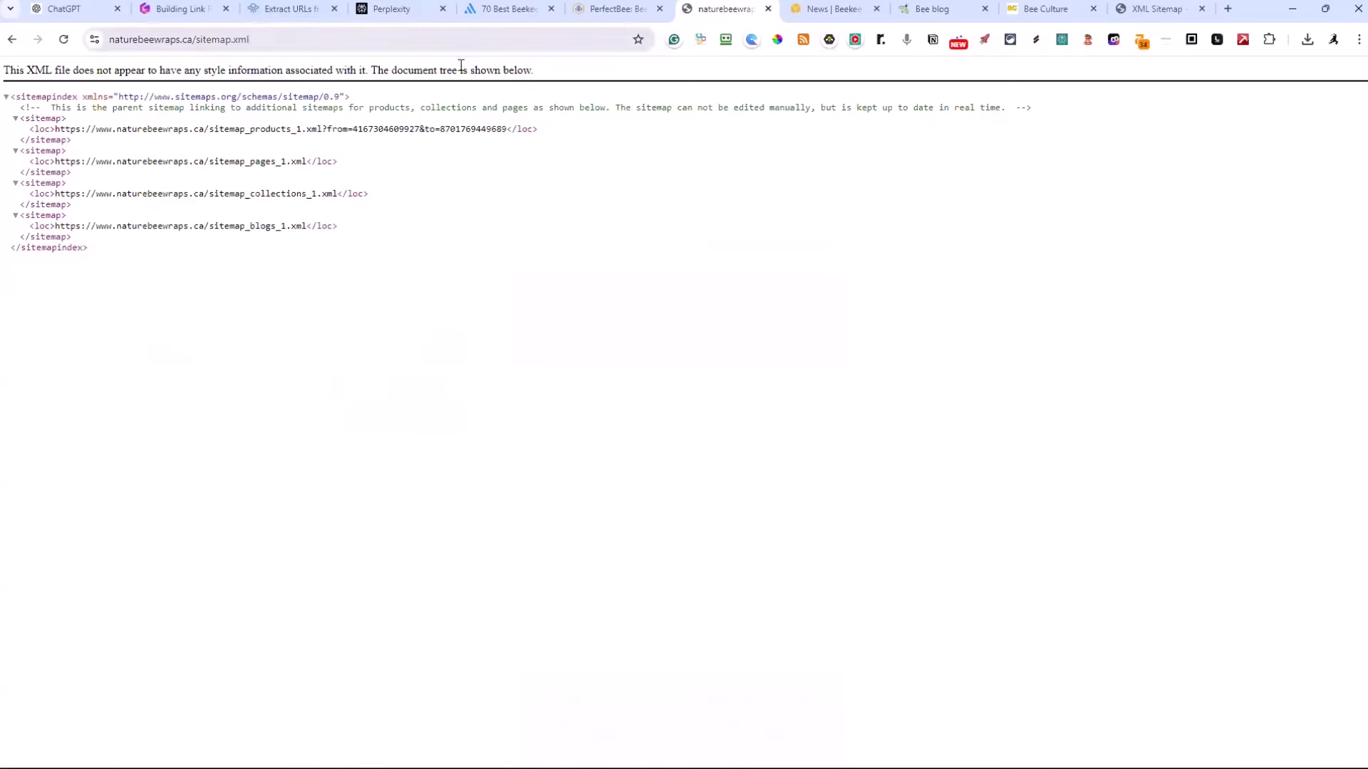
Return to Nature Bee's "What's Buzzin'?" blog, copy its RSS feed URL with the feed extension and open the feed in a new tab
left_click(625, 14)
left_click(725, 8)
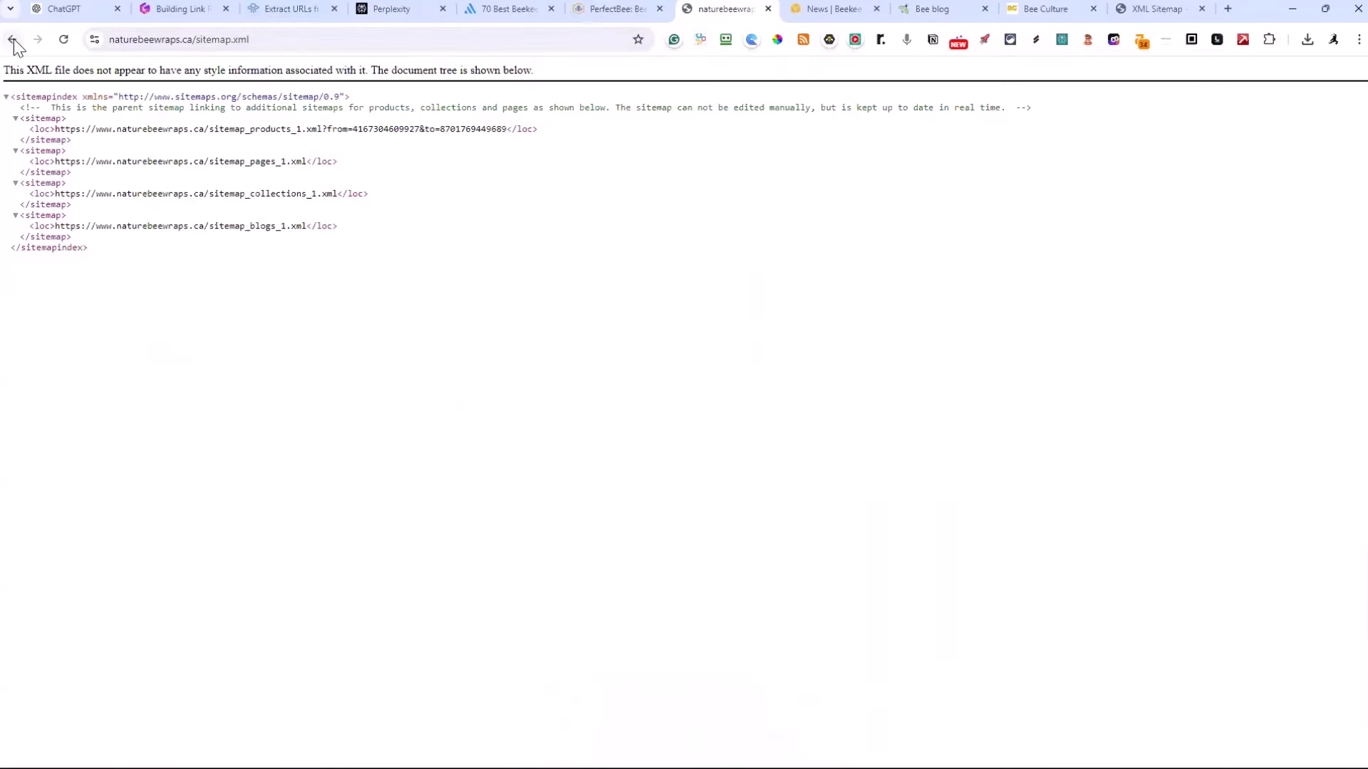
left_click(12, 39)
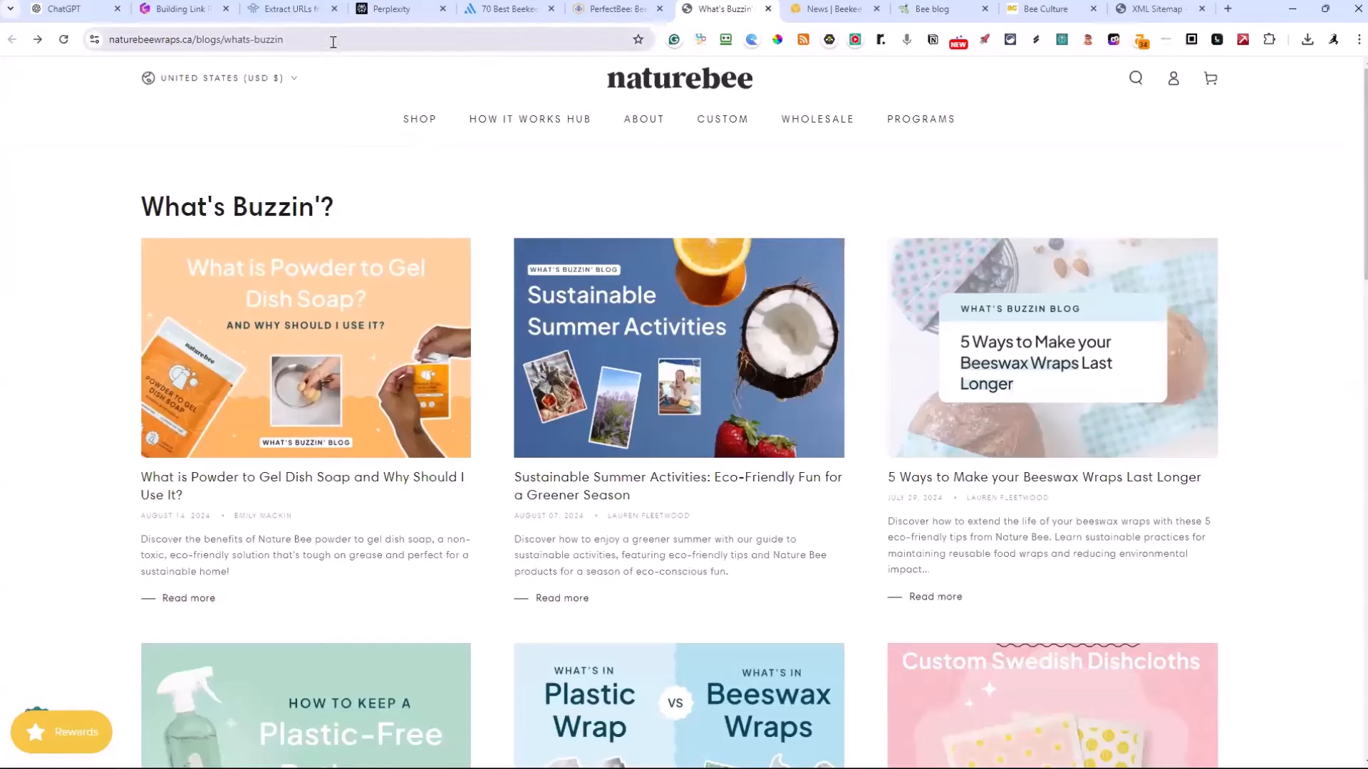
left_click(333, 41)
key("ctrl+c")
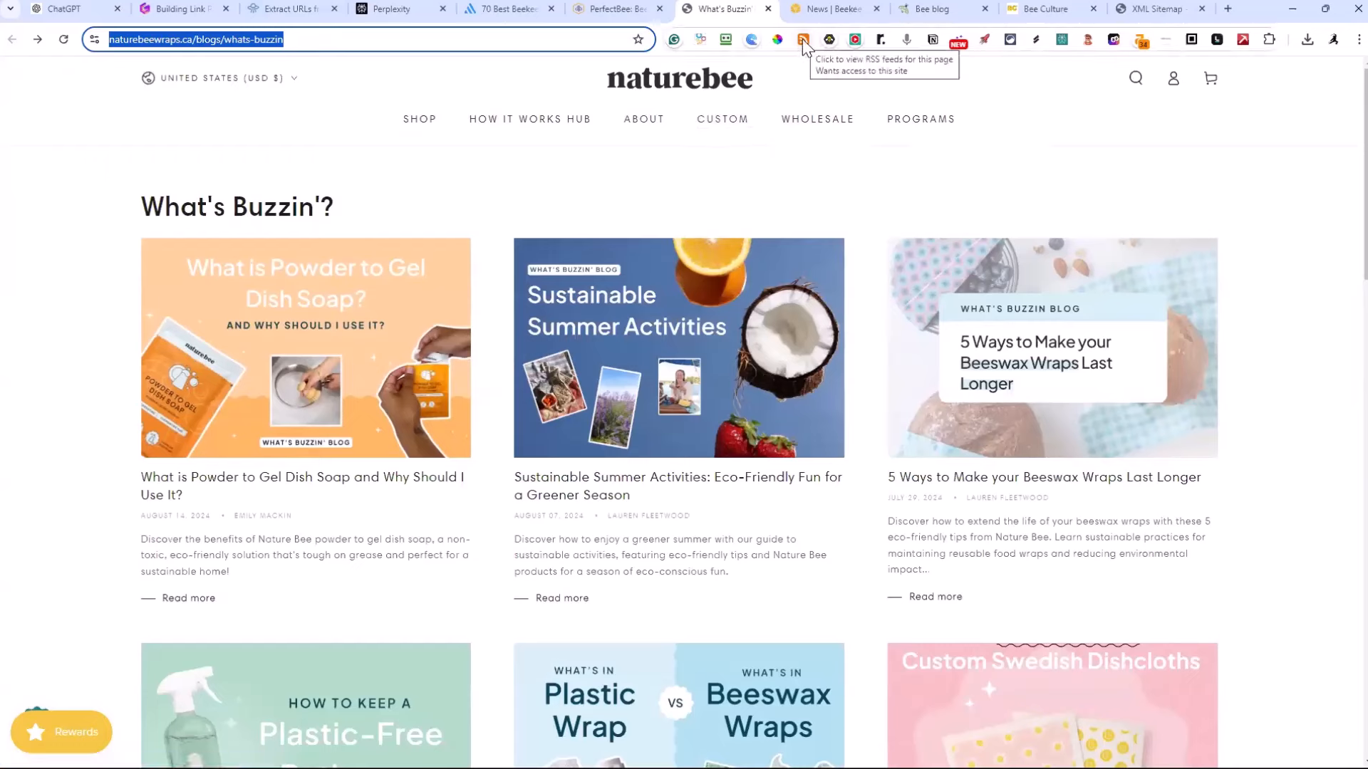
left_click(803, 39)
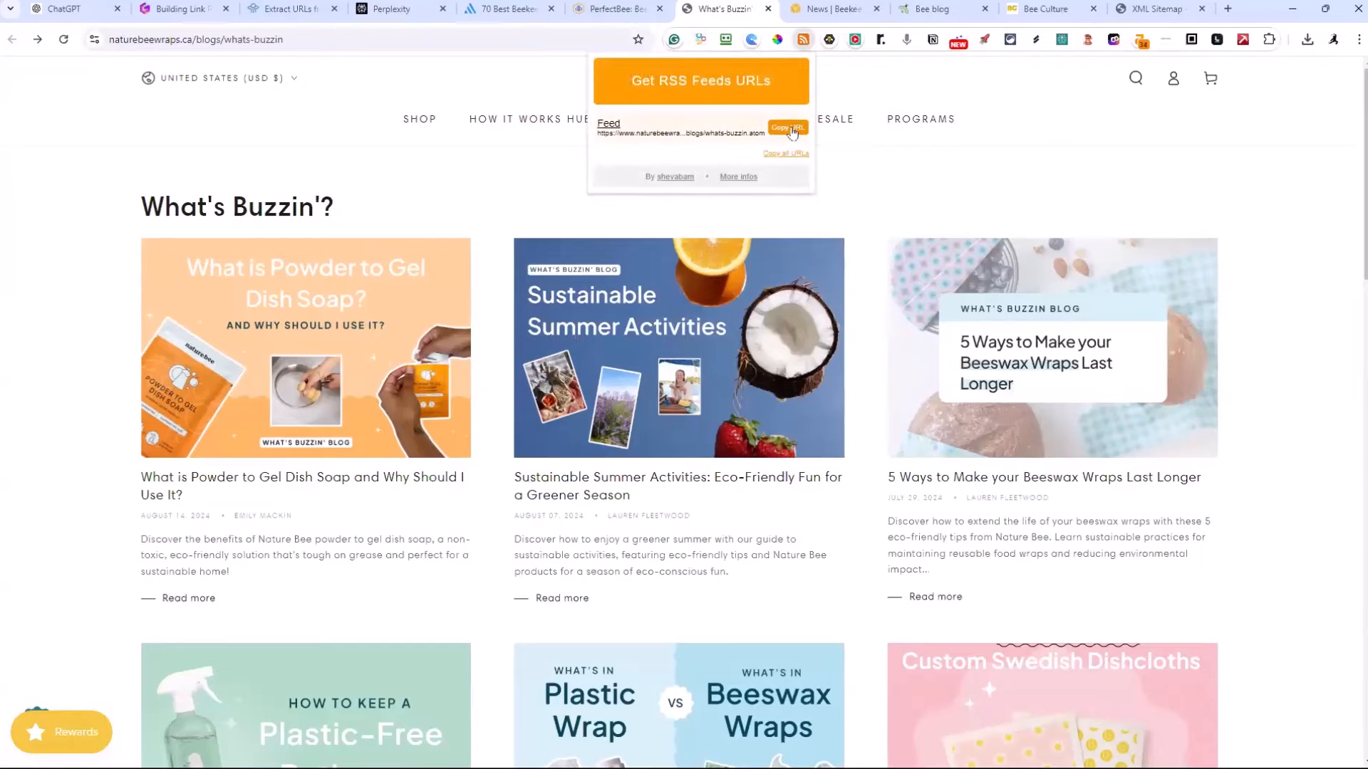
left_click(788, 130)
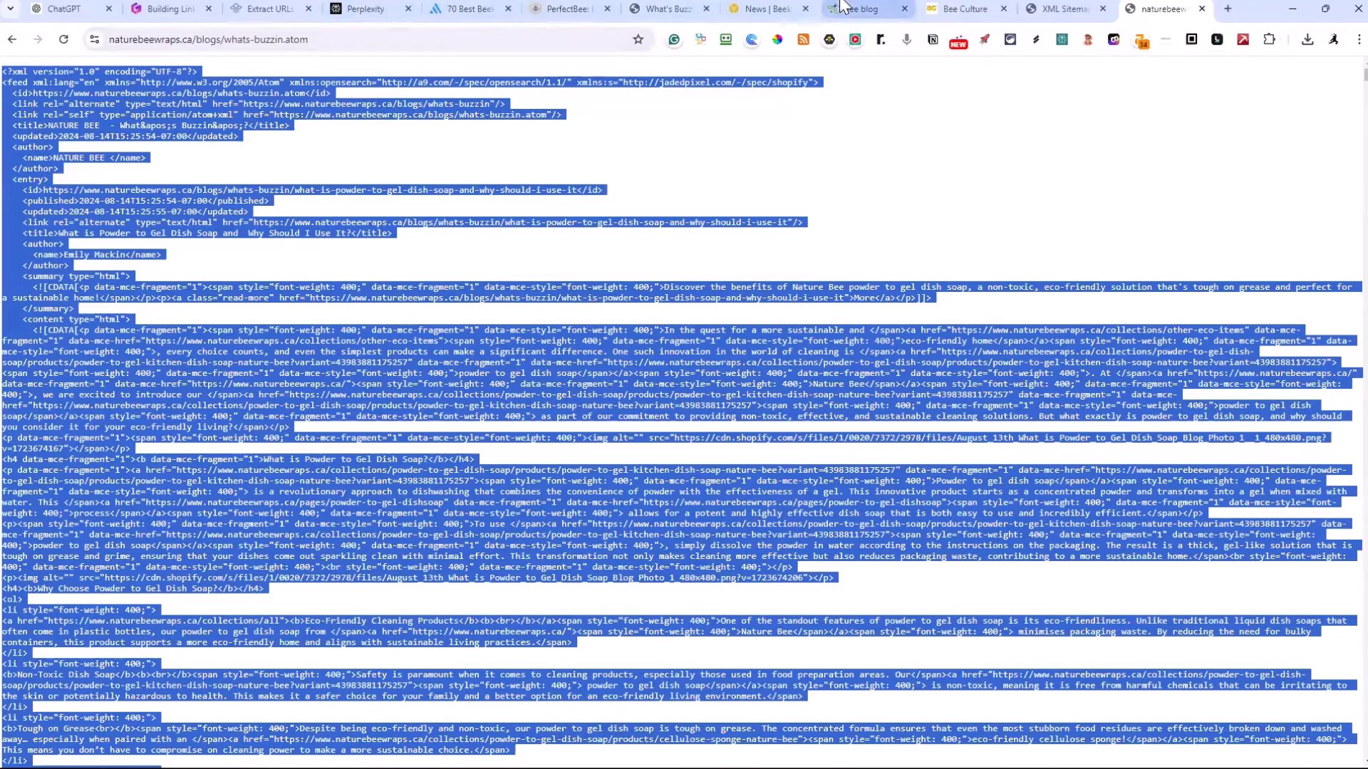
Extract all links from the copied Nature Bee feed source with Browserling's URL and Link Extractor
left_click(274, 10)
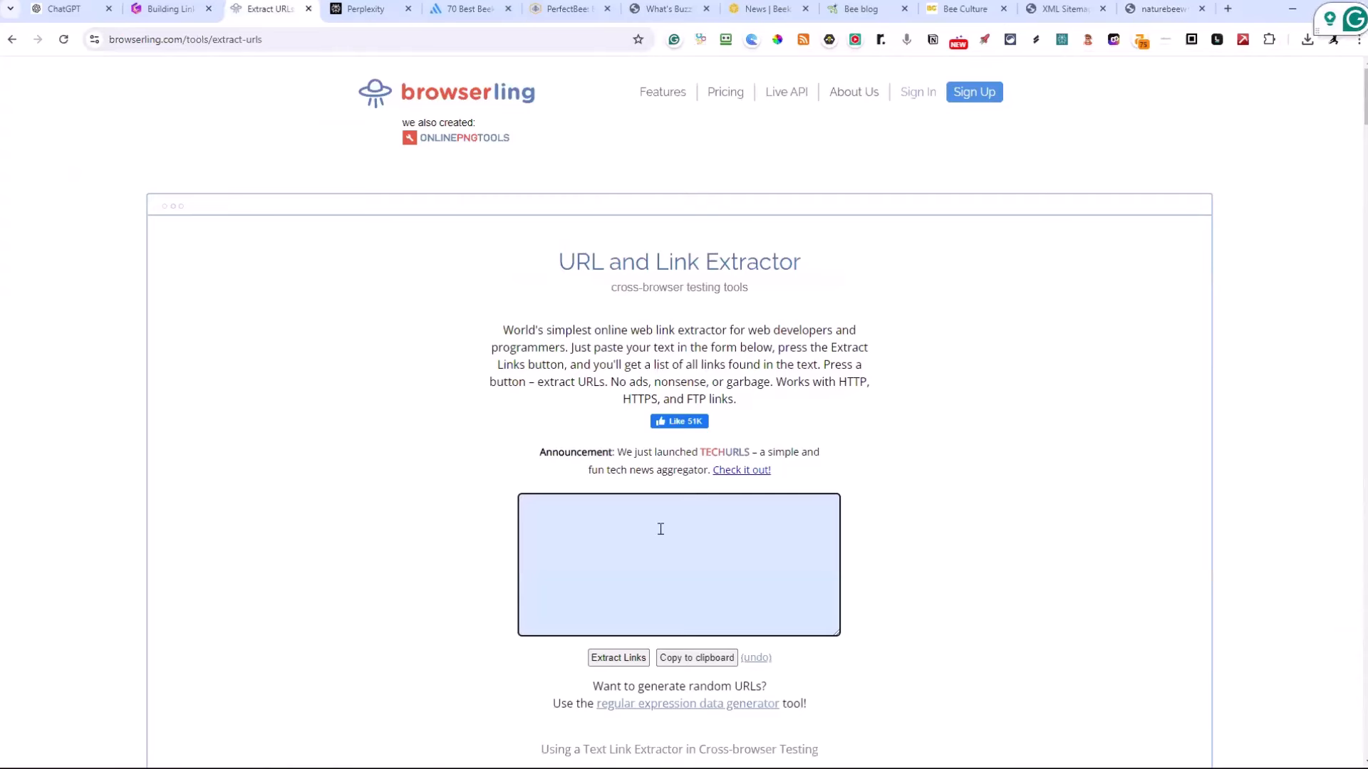
key("ctrl+v")
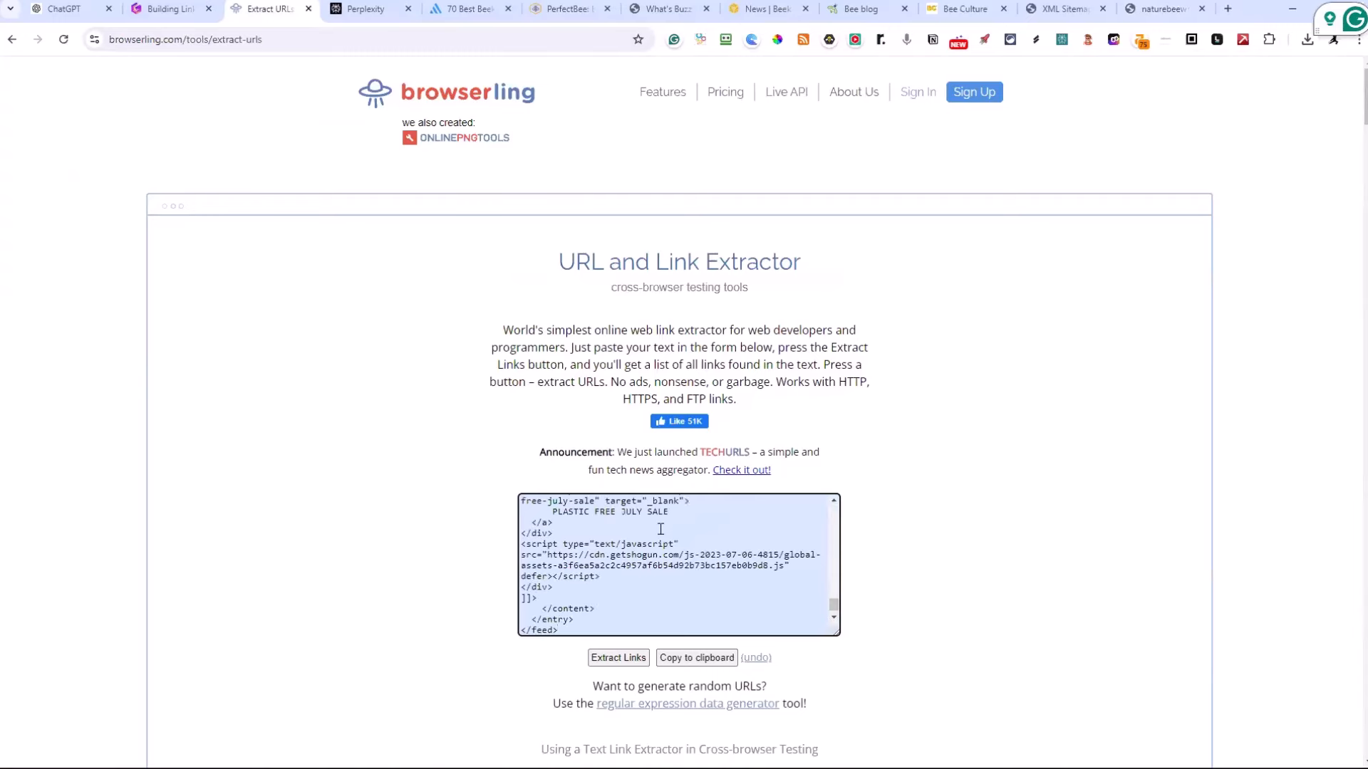
left_click(627, 658)
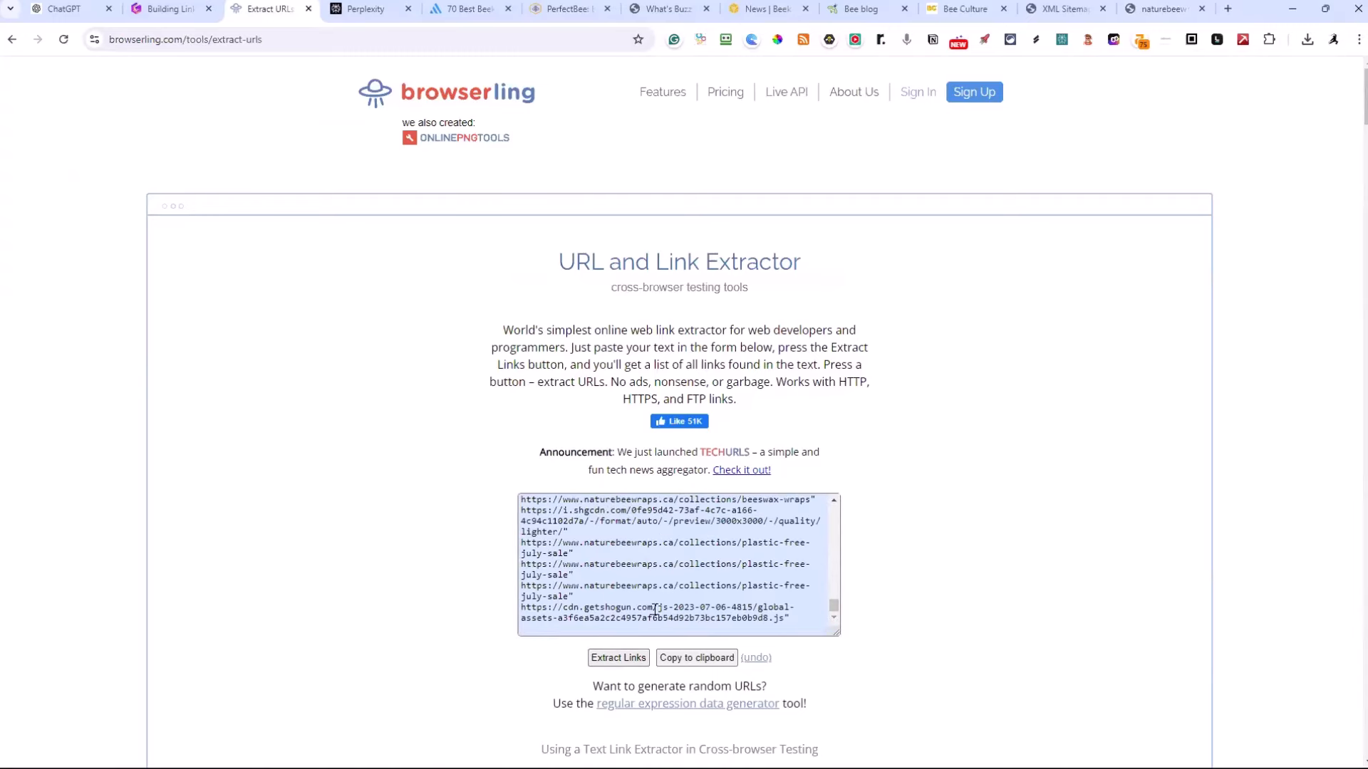
Examine the links extracted from the Nature Bee feed, checking the collection and product addresses near the beginning
scroll(653, 610, "up", 5)
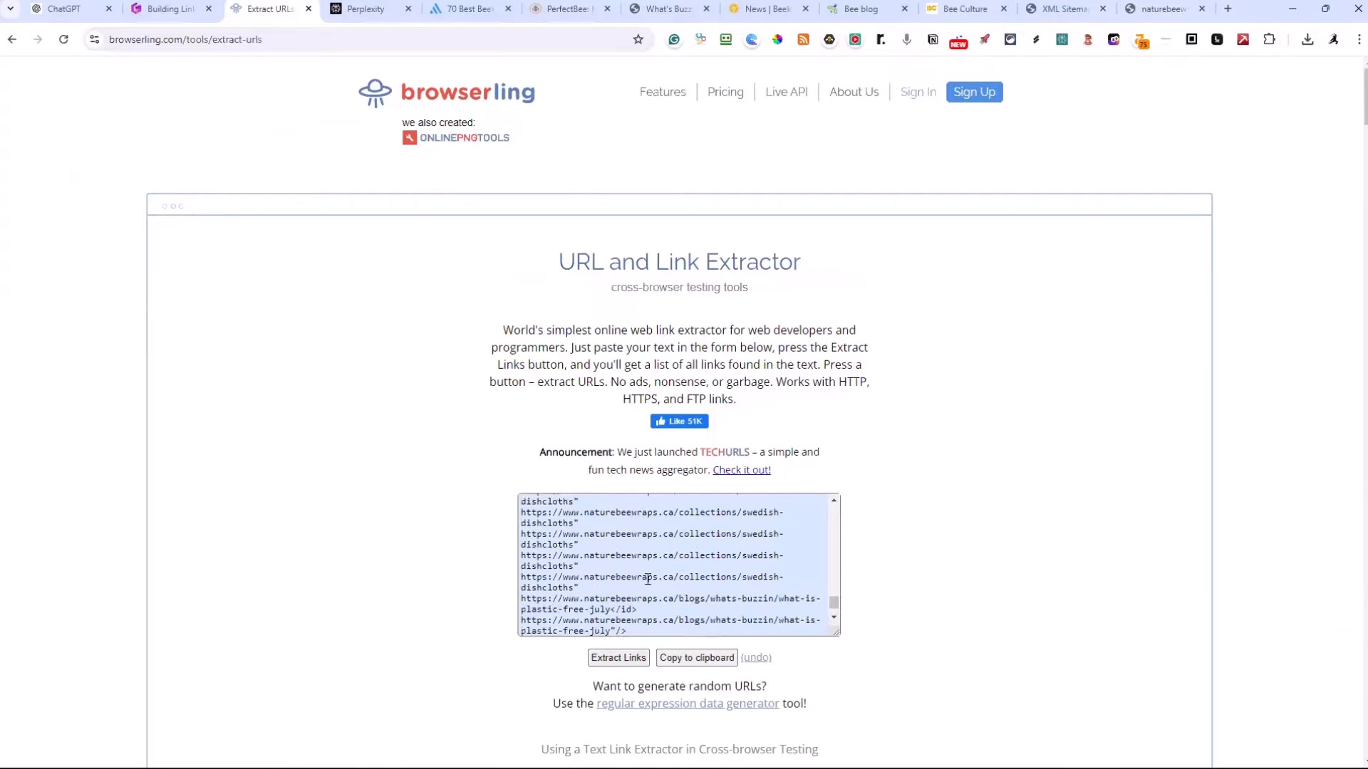
scroll(647, 578, "up", 6)
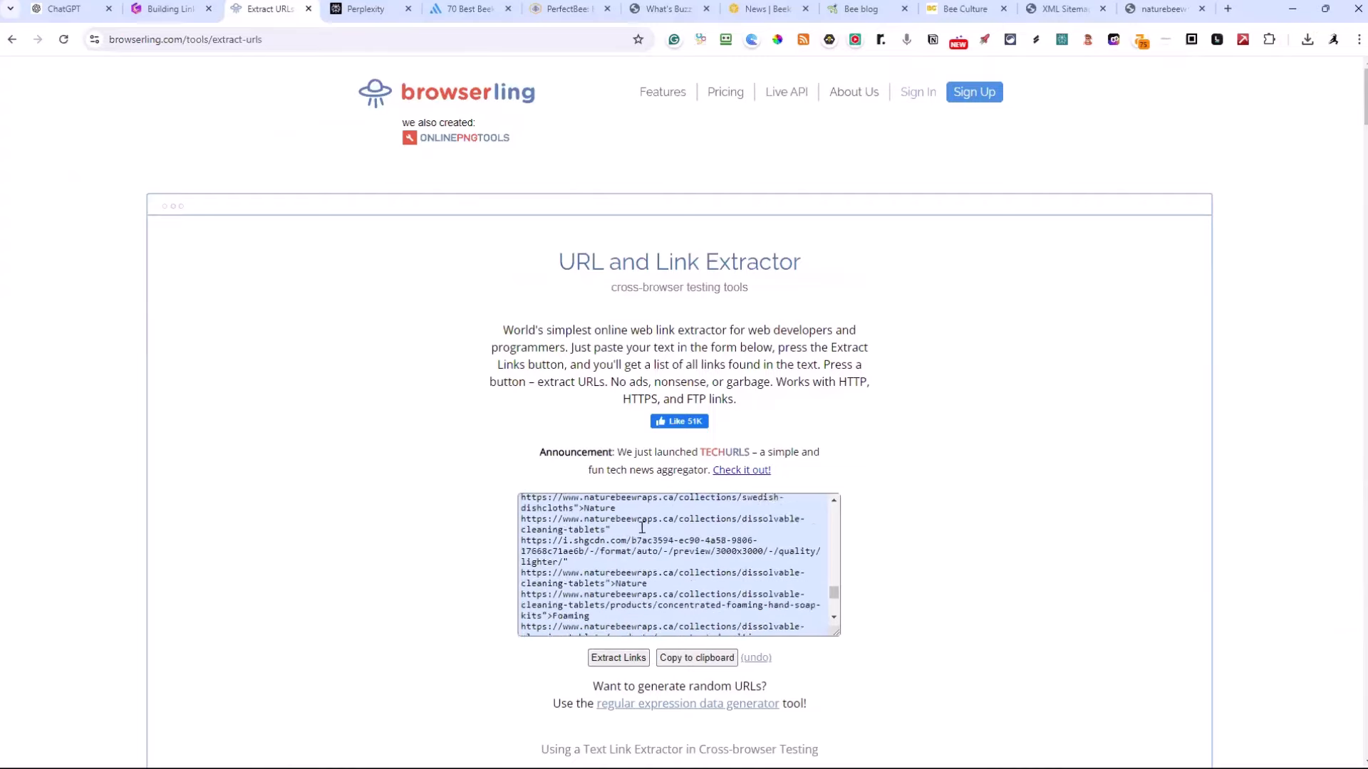
scroll(641, 528, "up", 10)
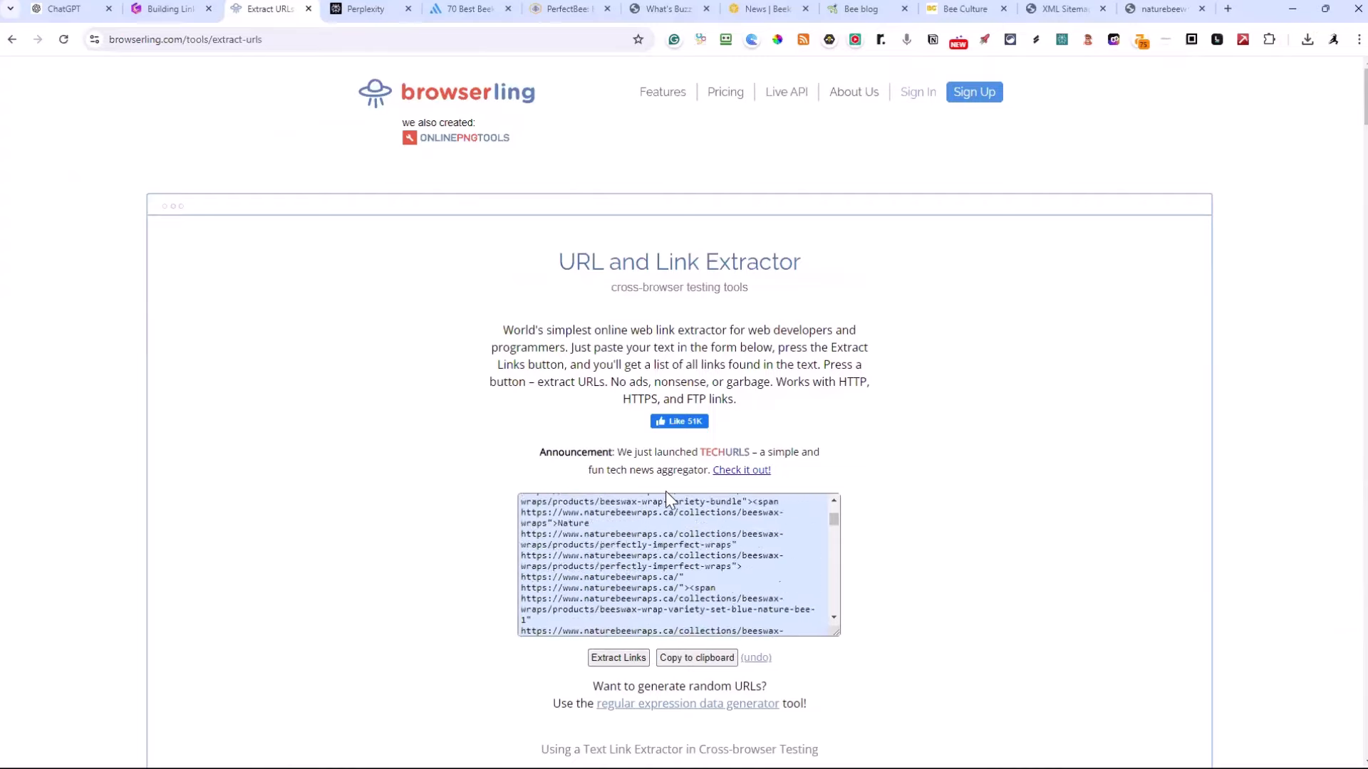
scroll(665, 495, "up", 8)
scroll(743, 562, "down", 2)
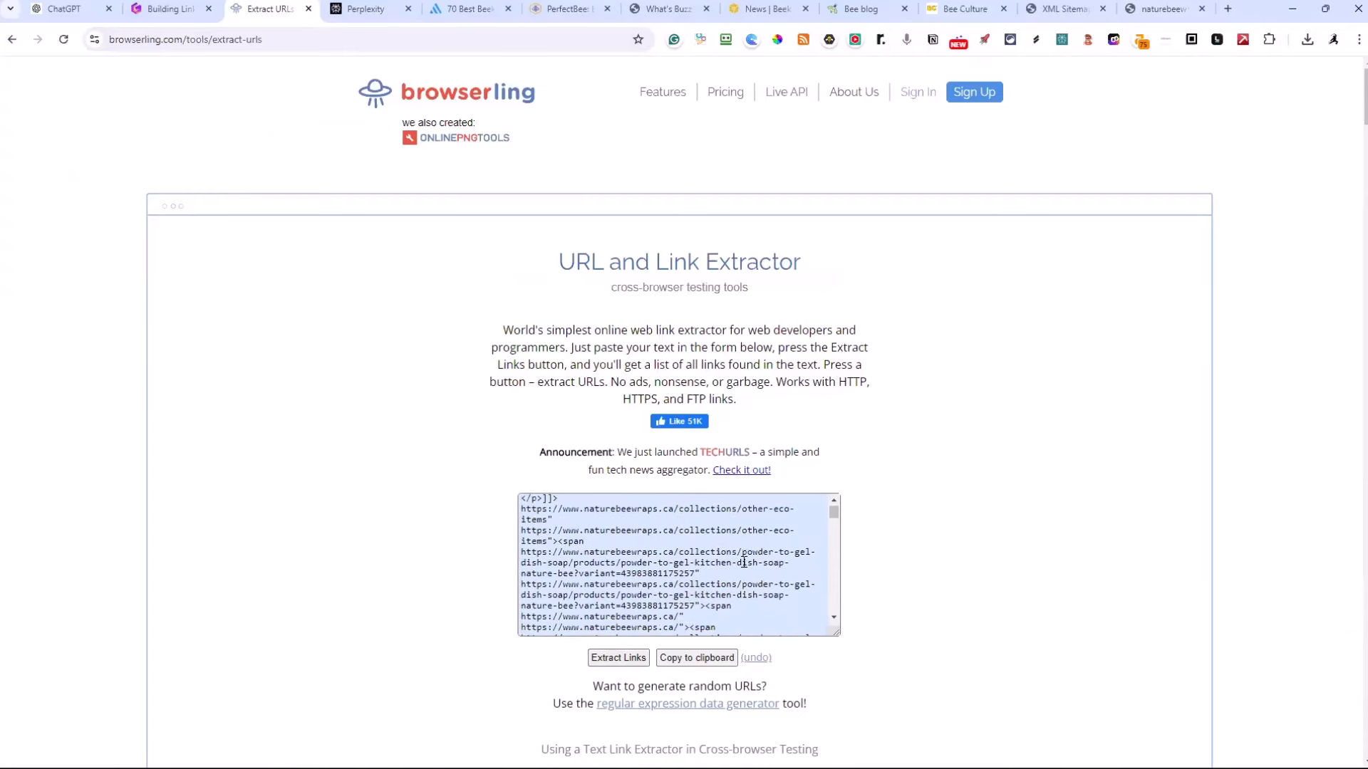
left_click_drag(522, 510, 606, 560)
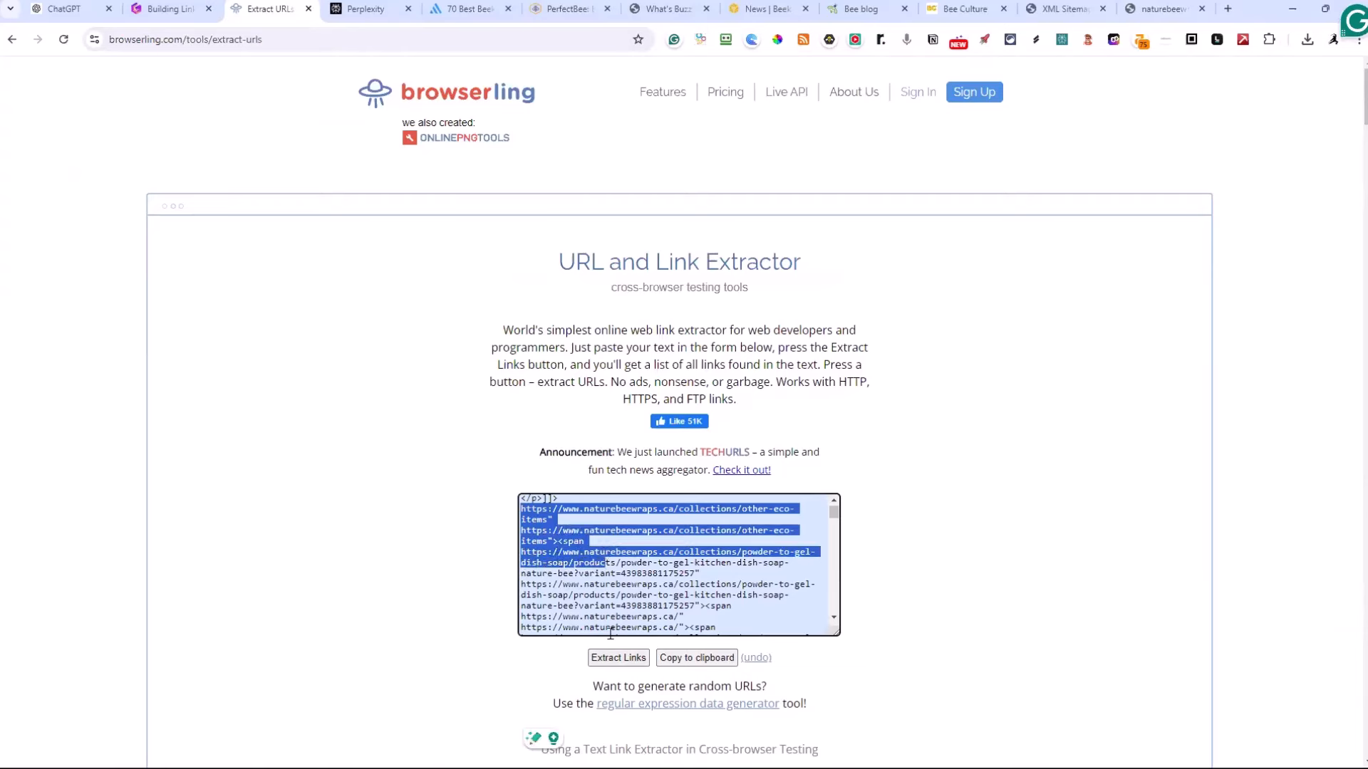
left_click(910, 566)
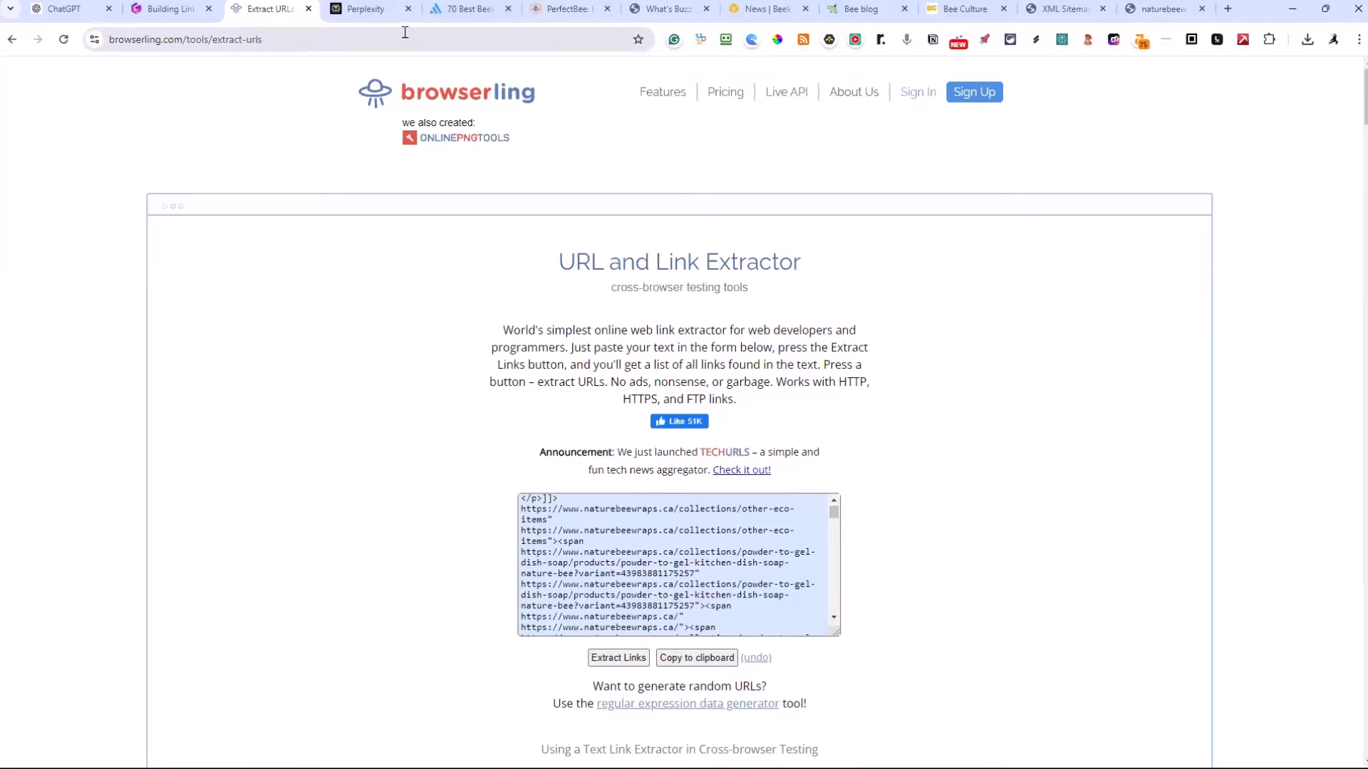
Copy the address of Nature Bee's "What's Buzzin'?" blog and add it on its own line to the Notepad link list
left_click(535, 8)
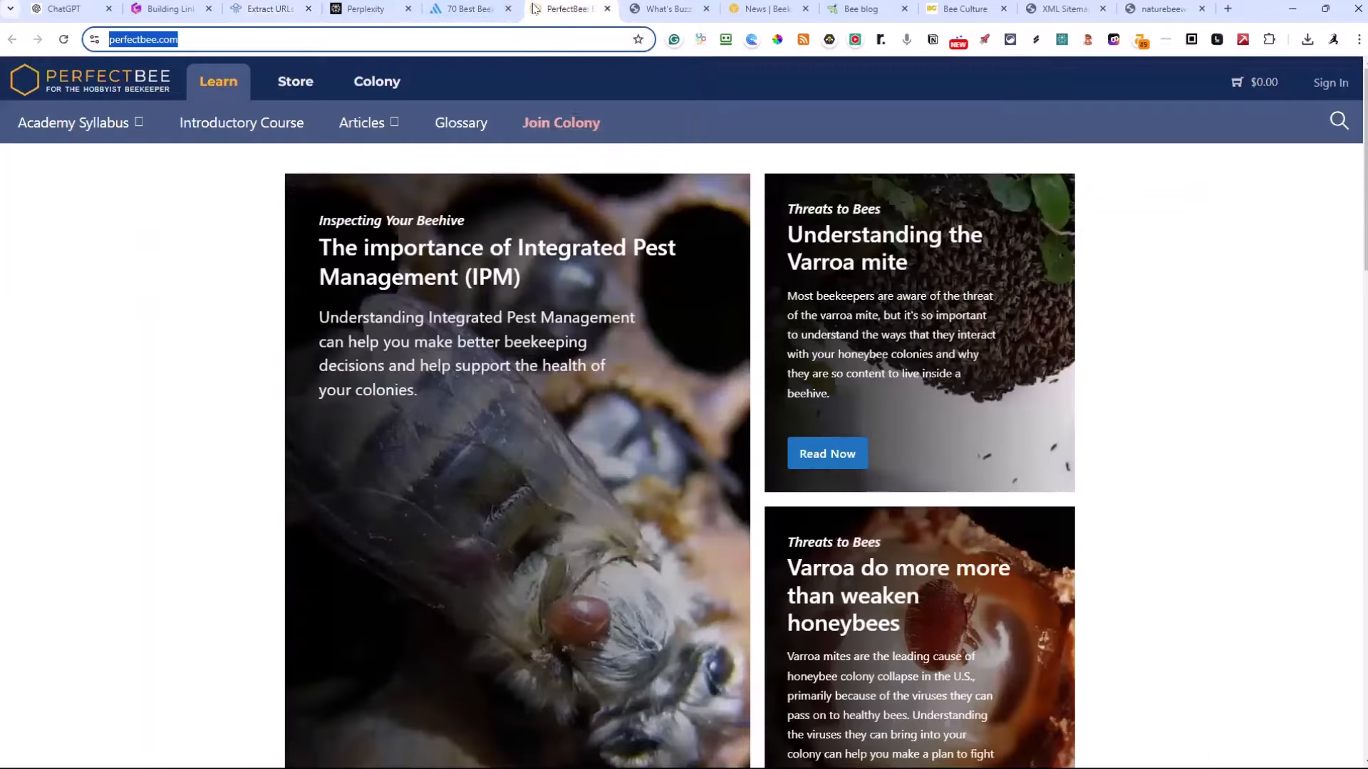
left_click(623, 9)
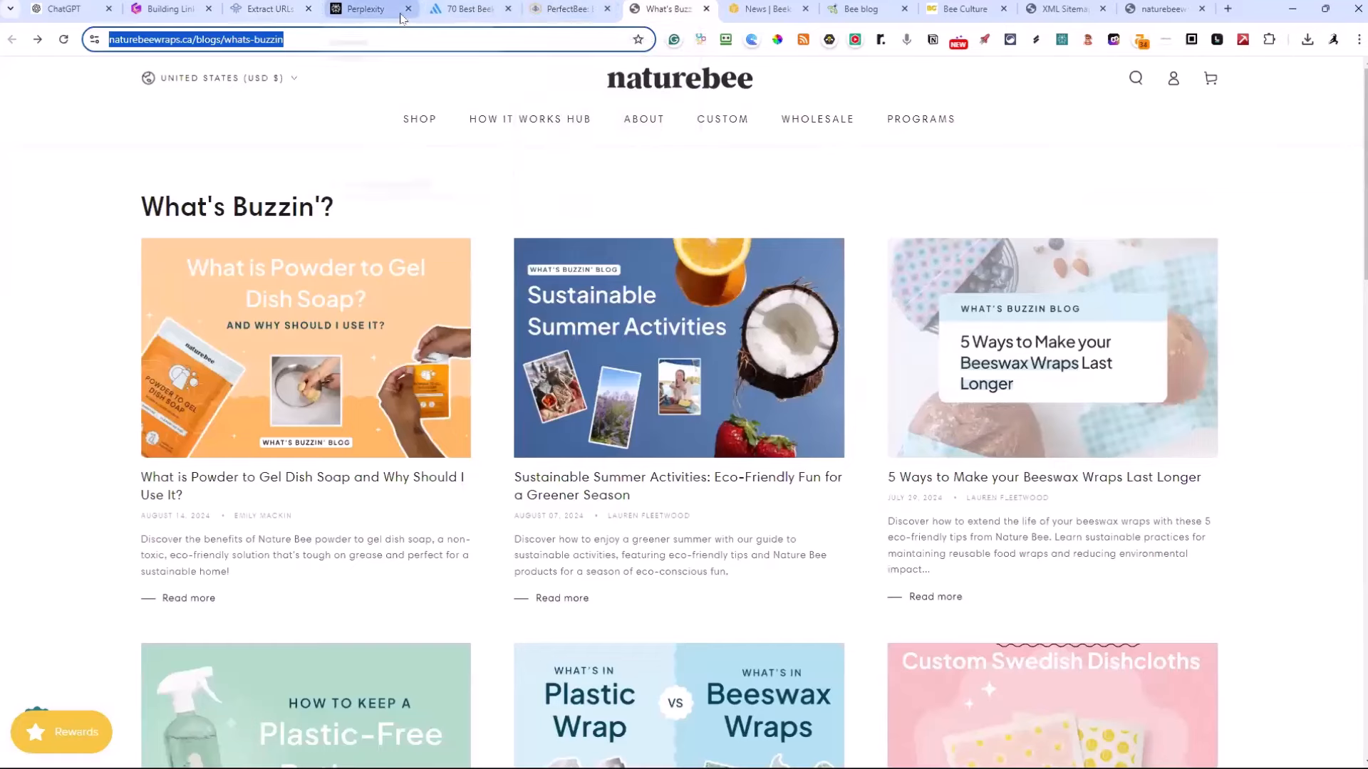
key("alt+Tab")
key("ctrl+v")
key("Return")
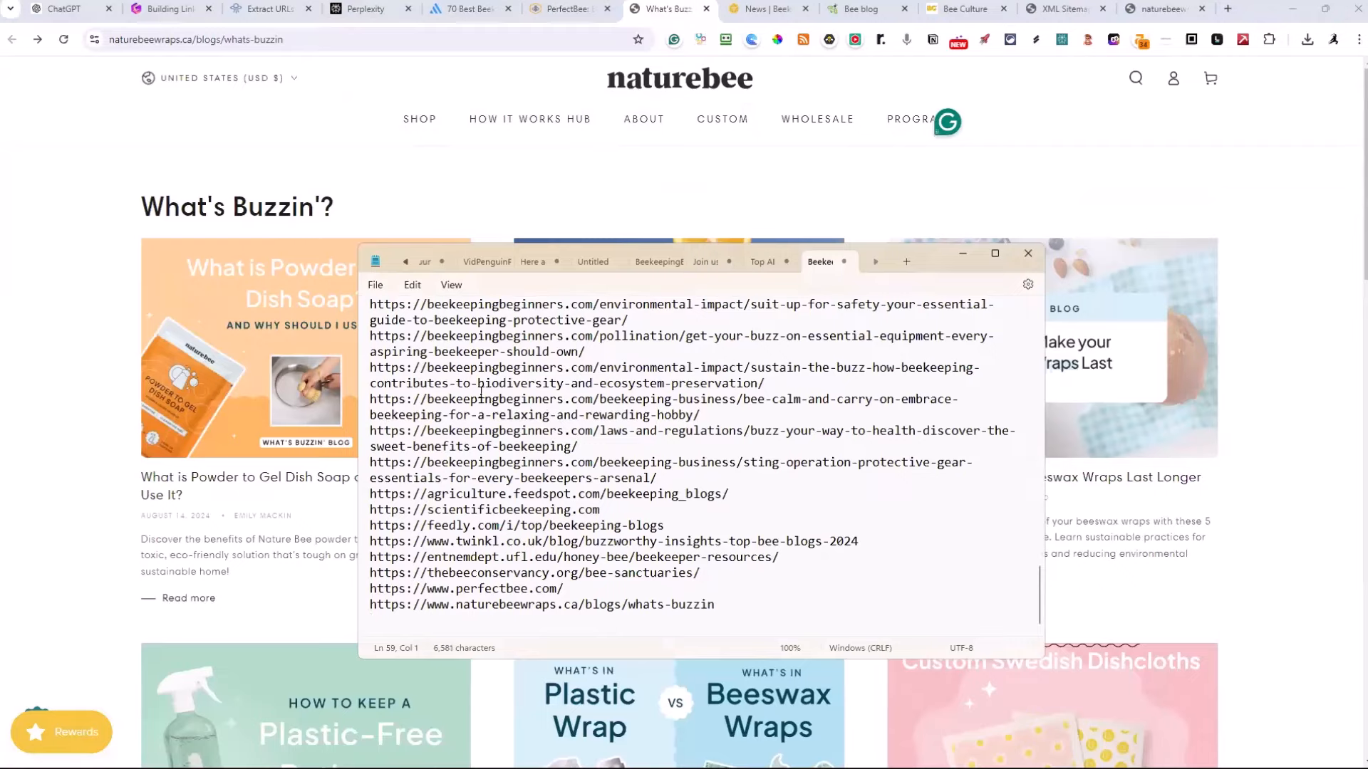
left_click(763, 9)
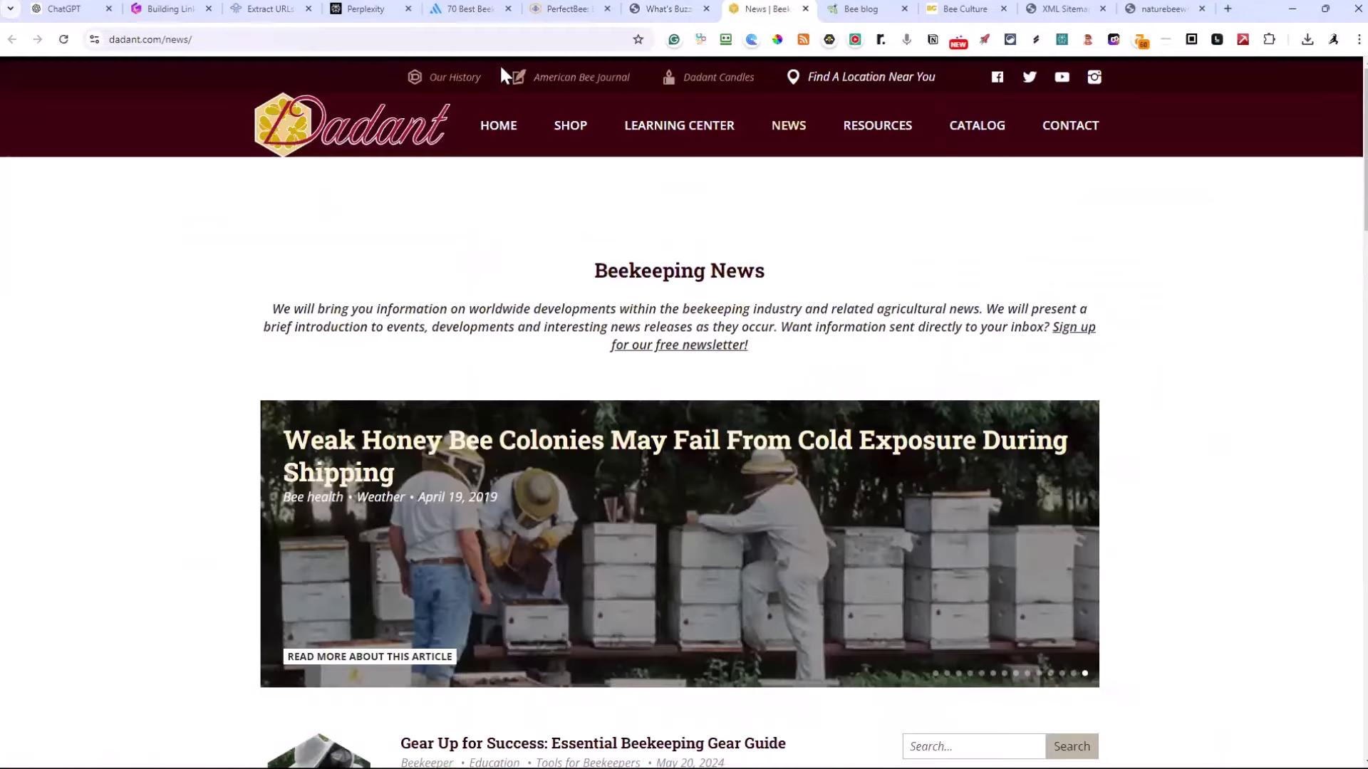
left_click(239, 41)
key("ctrl+c")
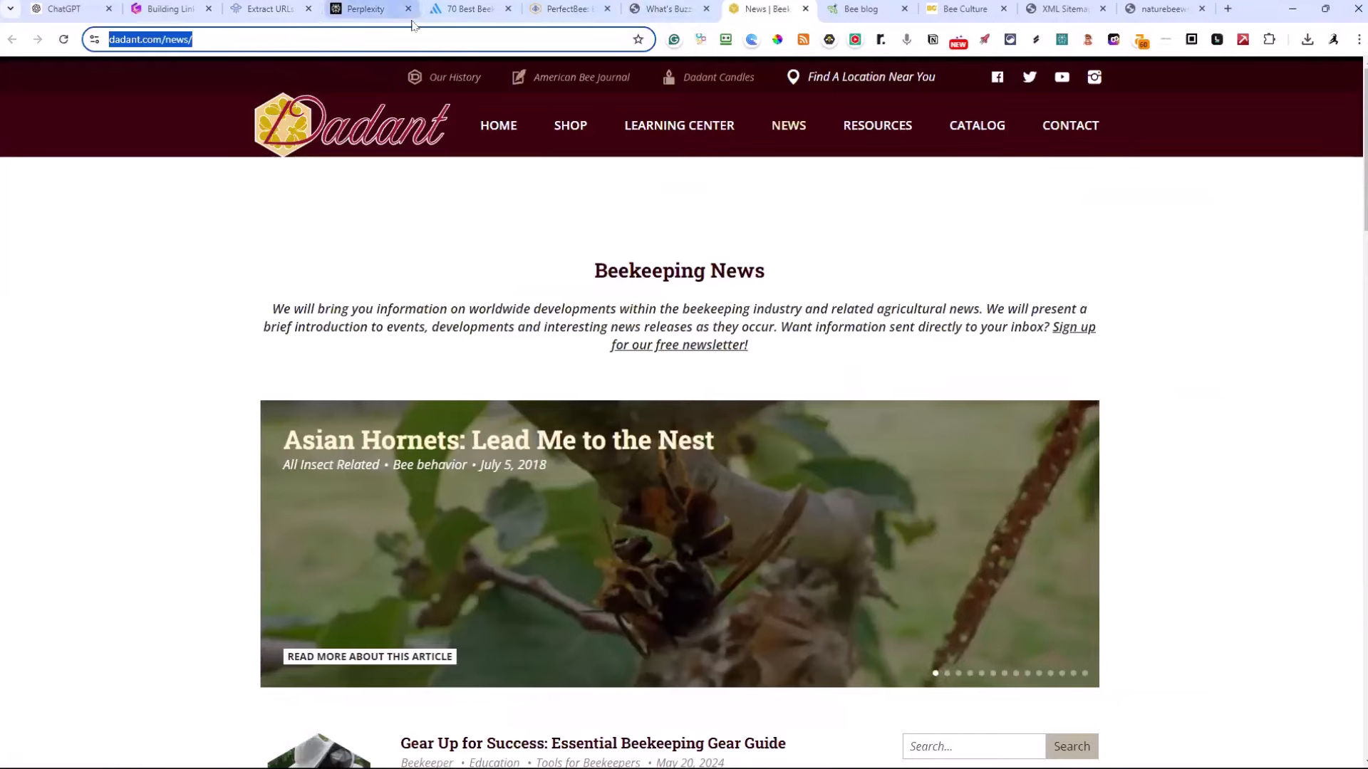
key("alt+Tab")
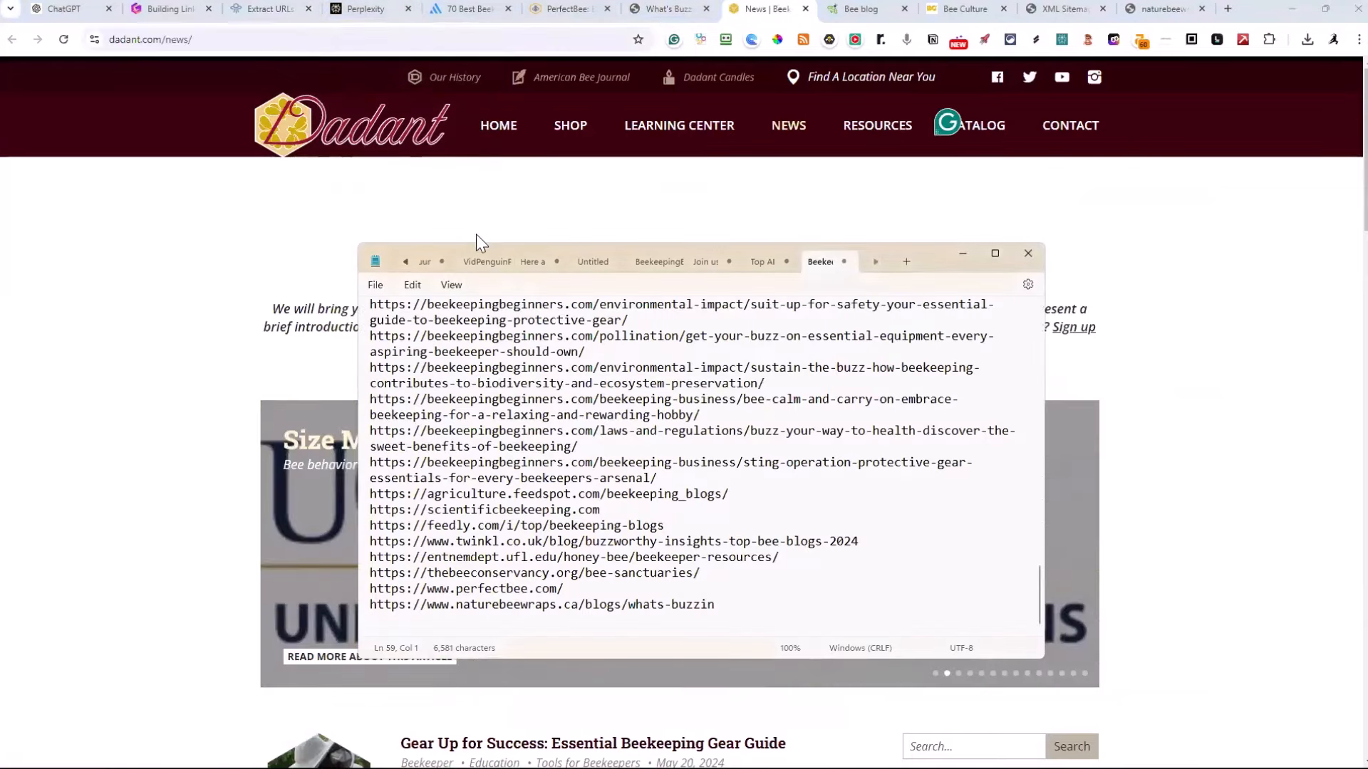
key("ctrl+v")
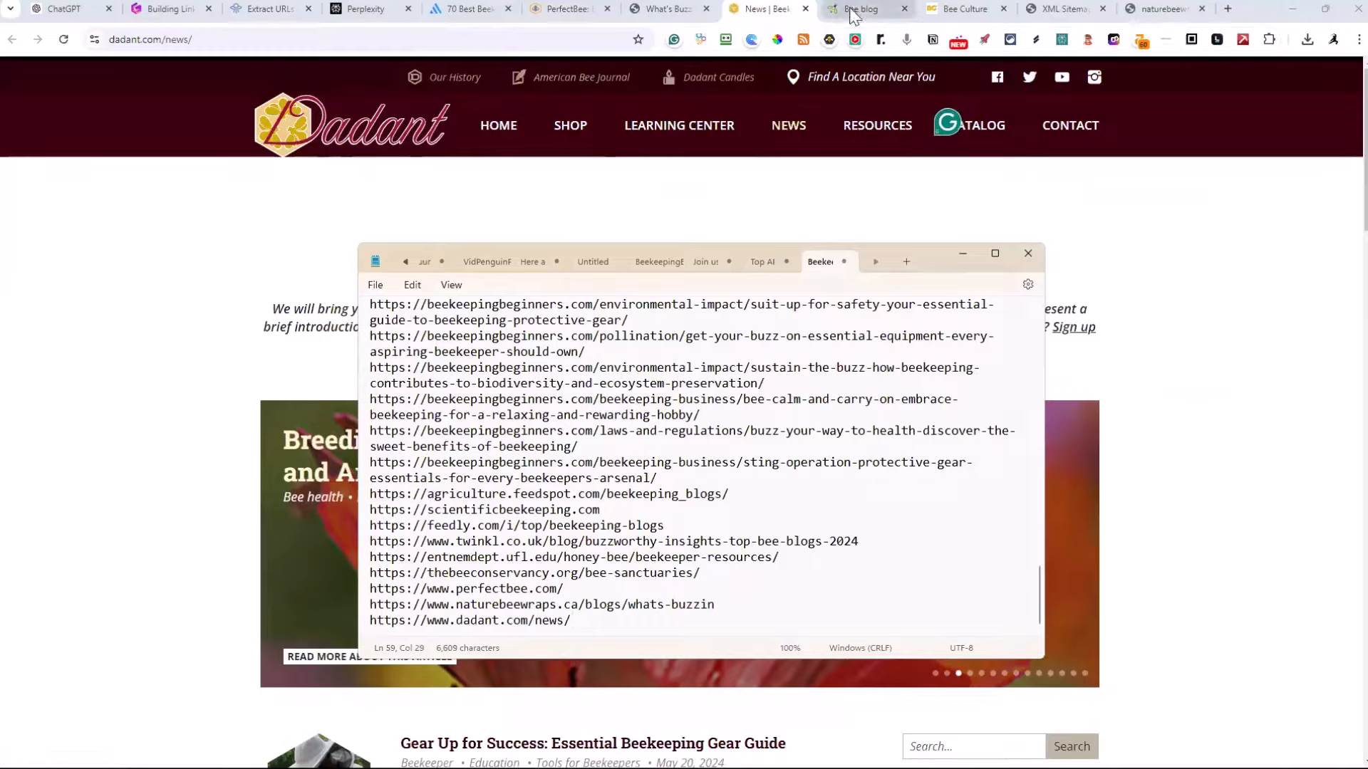
left_click(853, 14)
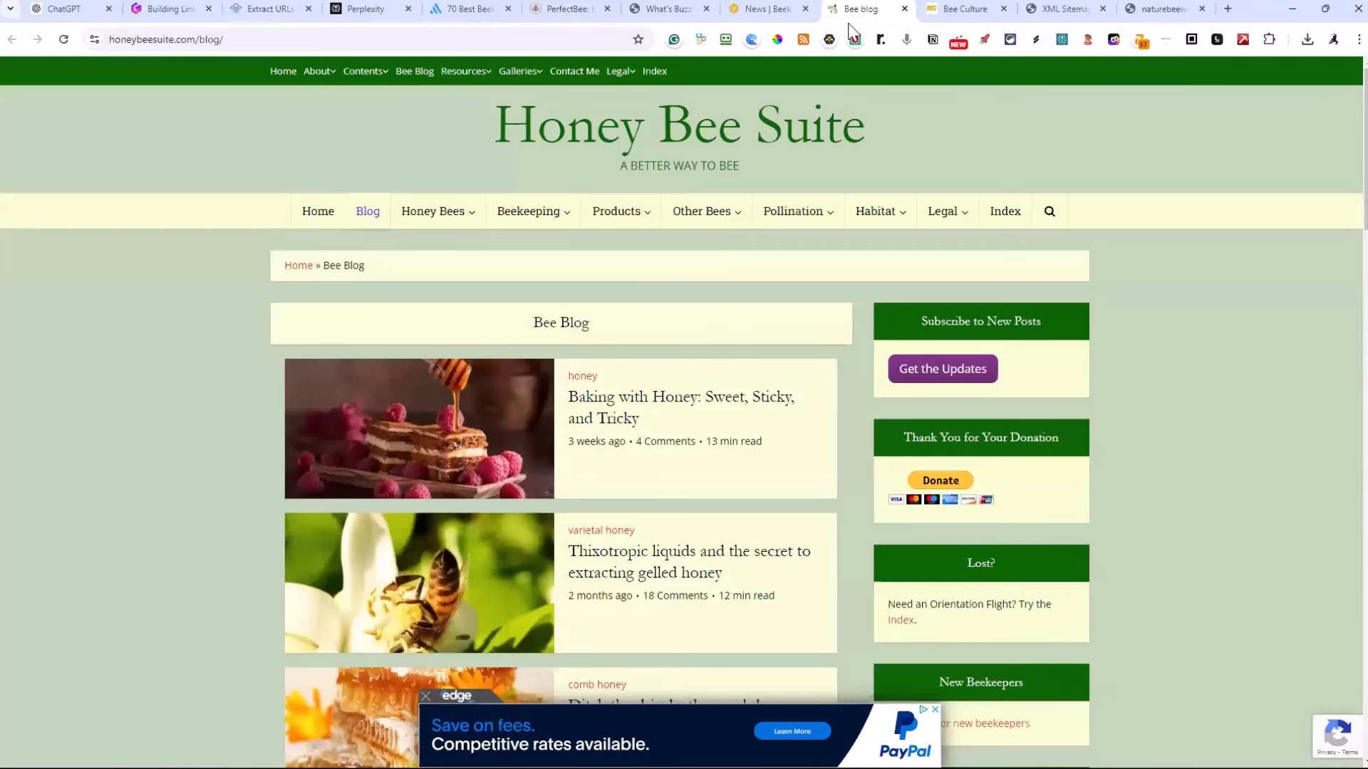
left_click(272, 39)
key("ctrl+c")
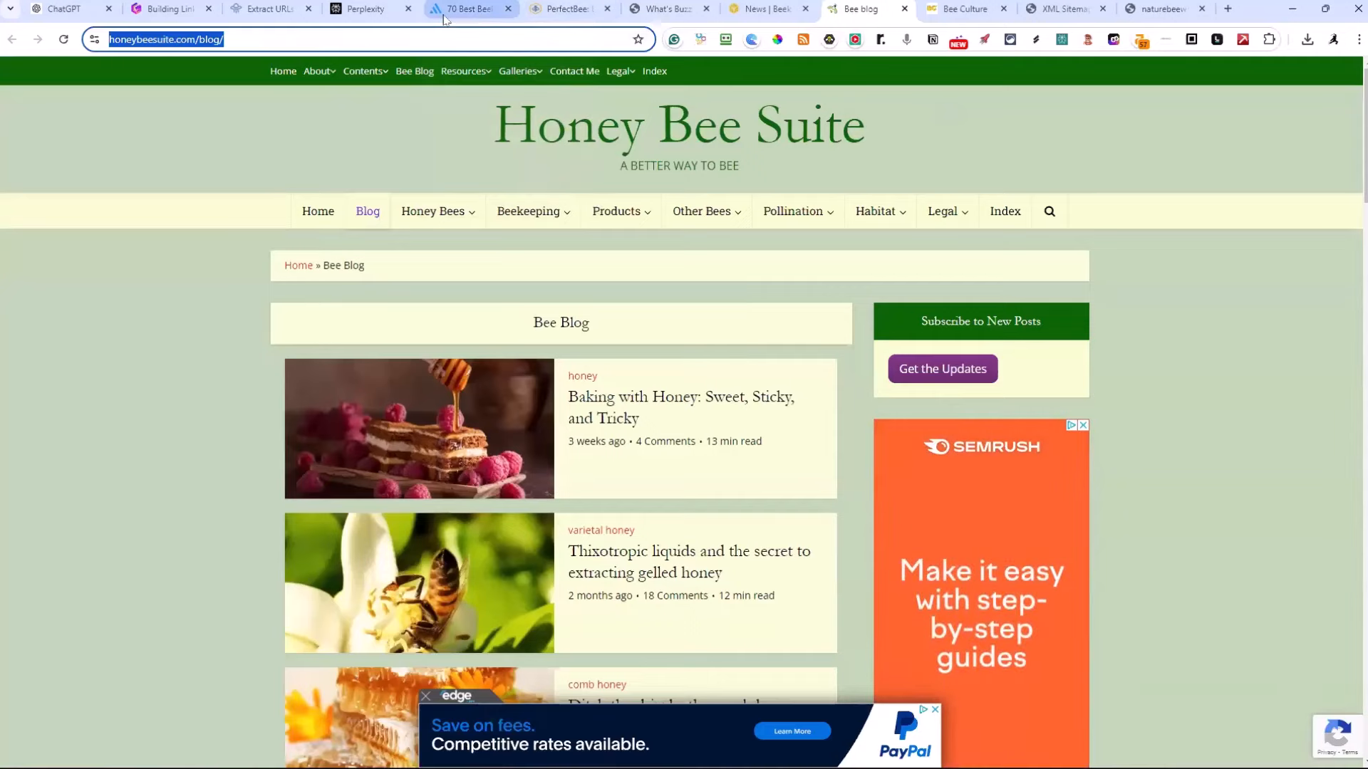
key("alt+Tab")
key("ctrl+v")
key("Return")
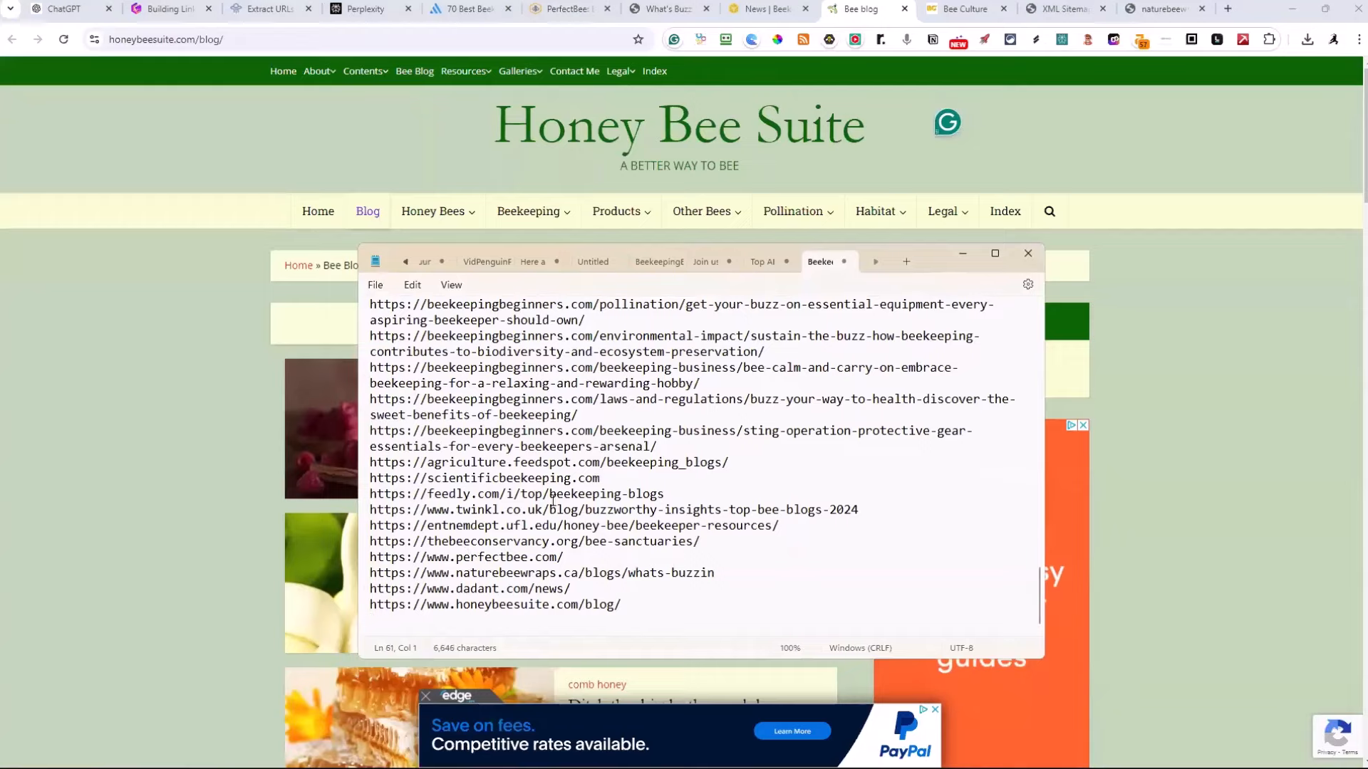
Open Bee Culture's Catch the Buzz category, add its URL to the Notepad link list and save the file
left_click(961, 10)
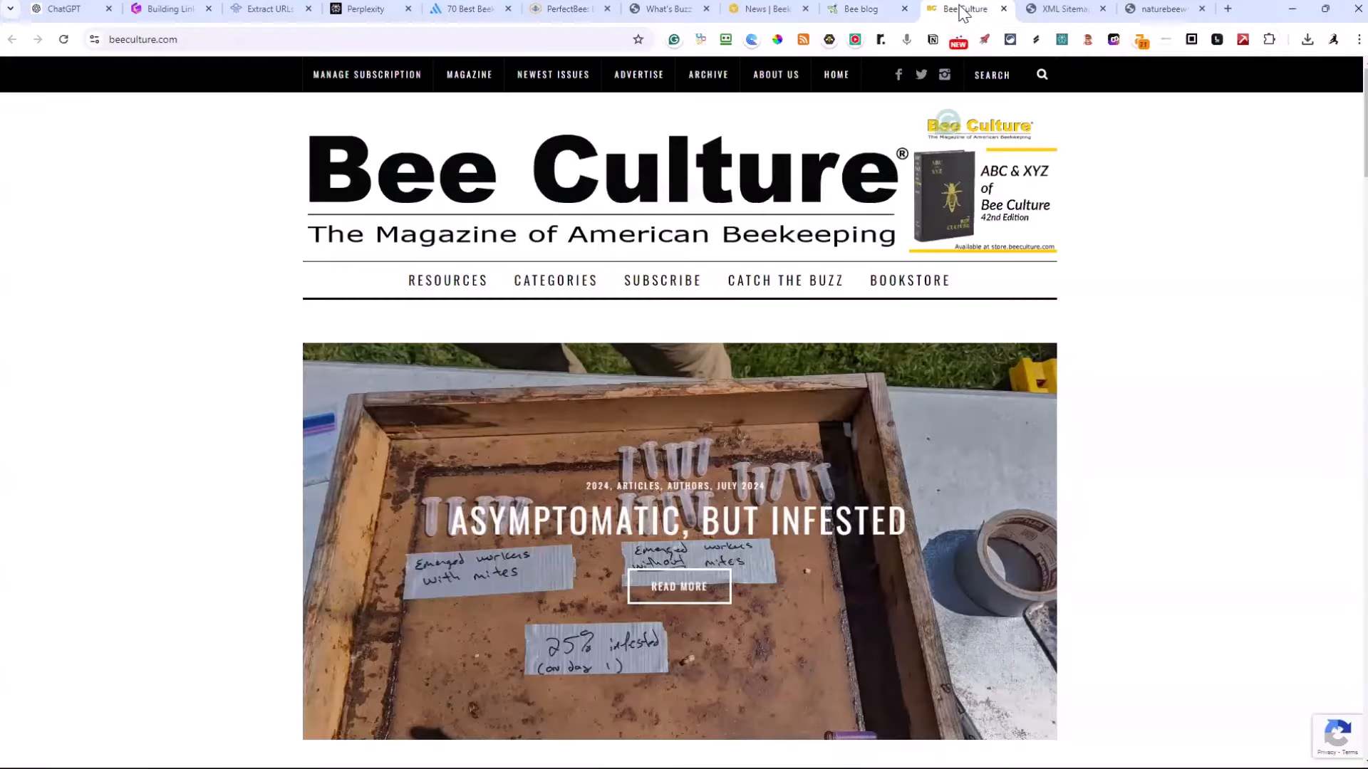
left_click(363, 41)
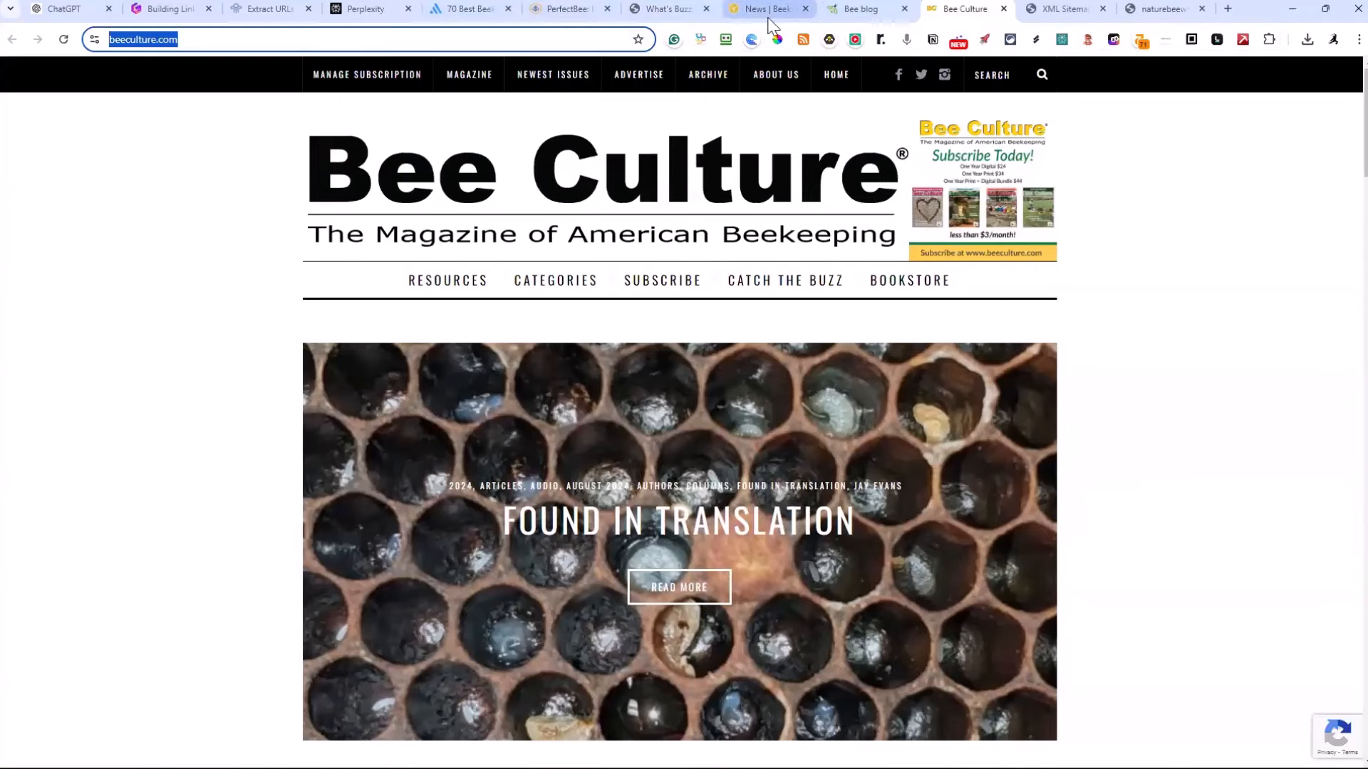
mouse_move(517, 91)
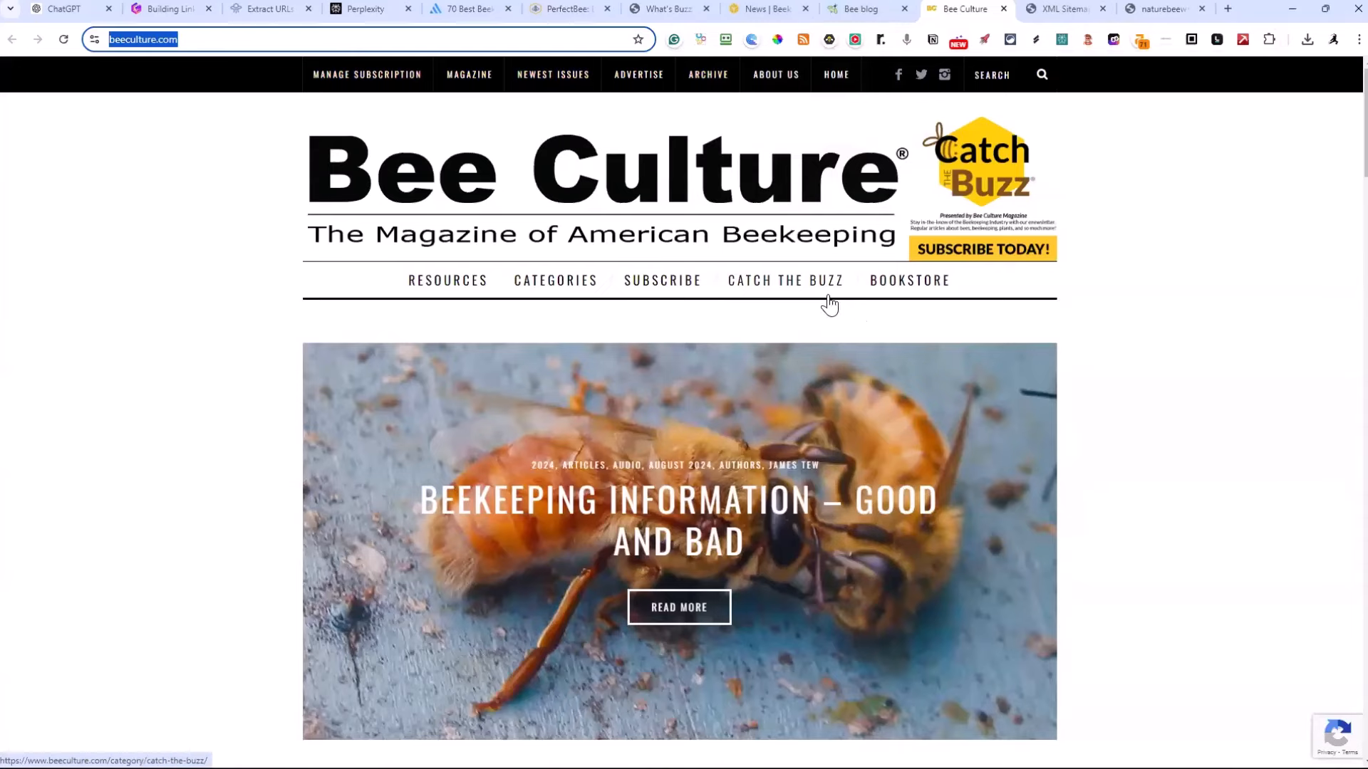
left_click(785, 285)
left_click(365, 42)
key("ctrl+c")
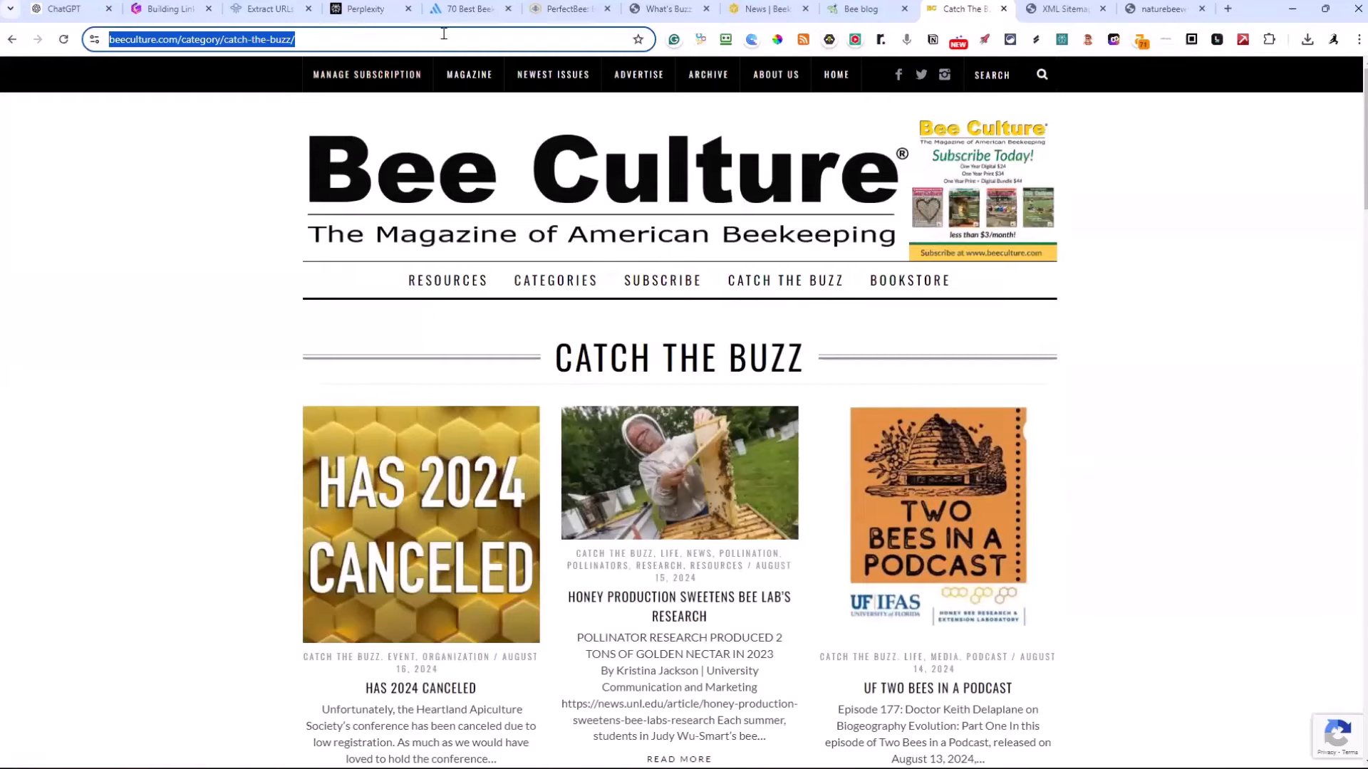
key("alt+Tab")
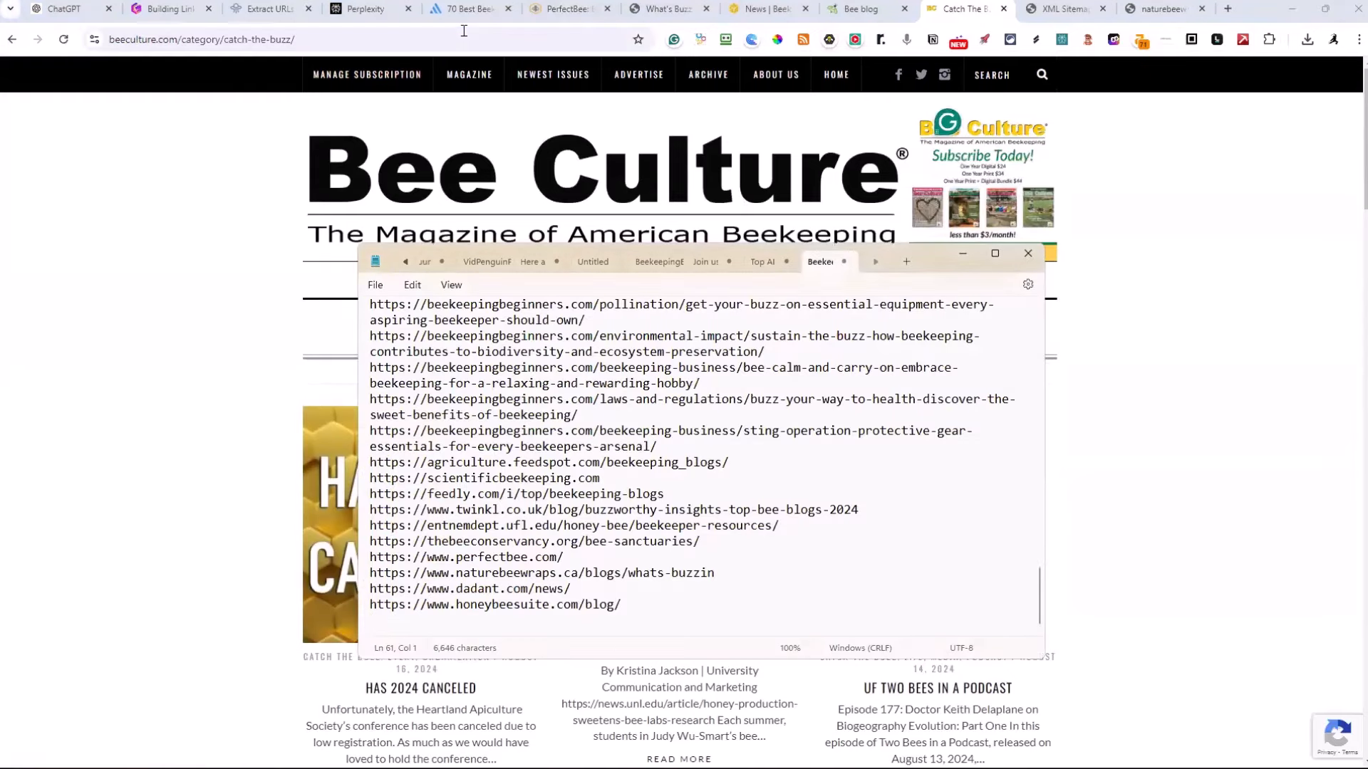
key("ctrl+v")
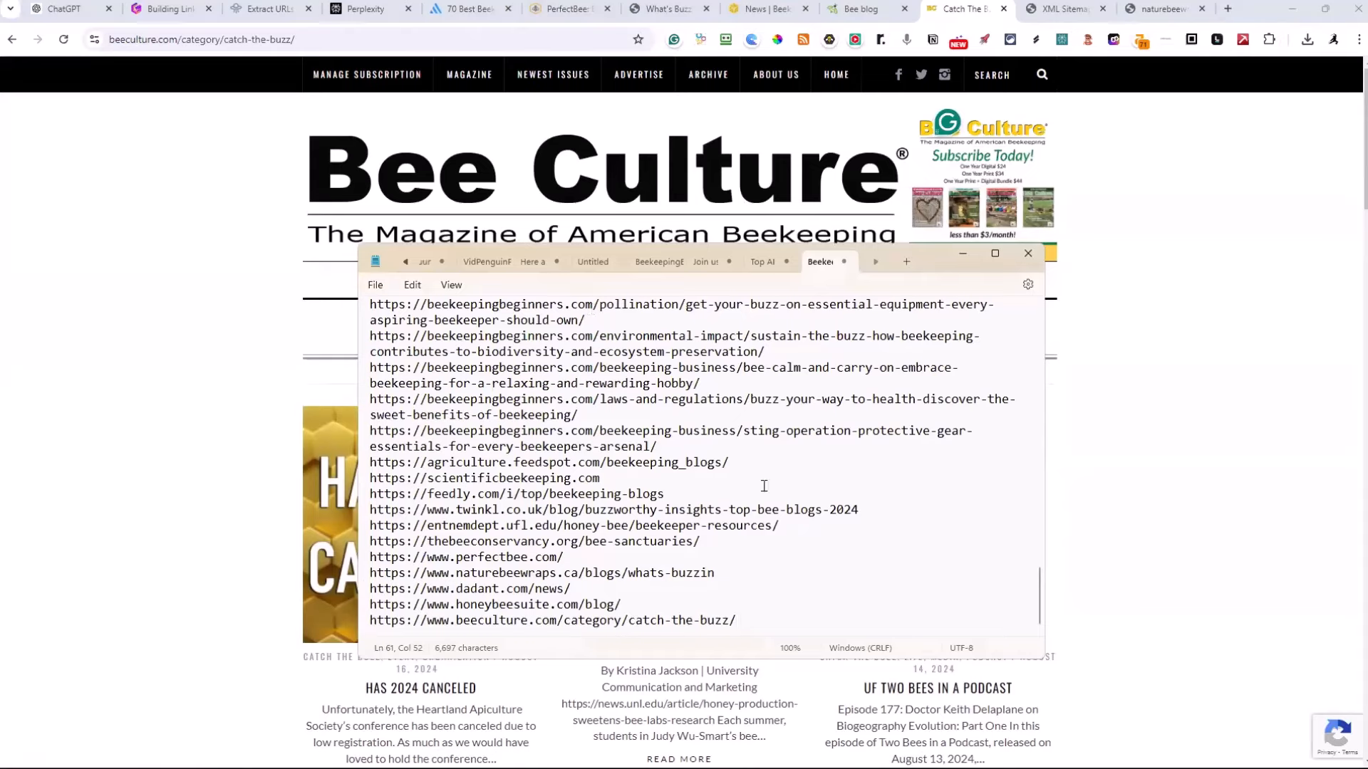
left_click(380, 288)
left_click(383, 383)
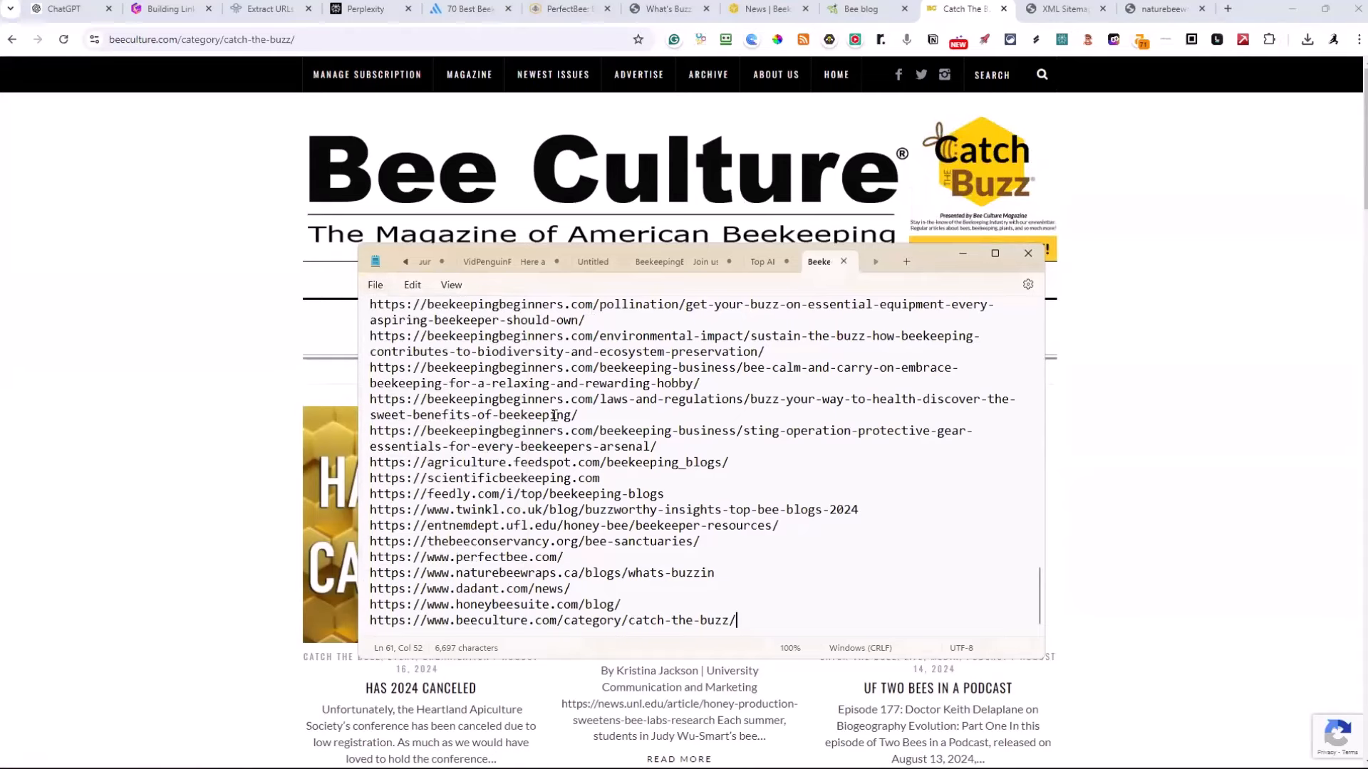
Open Amazon in a new browser tab and search all departments for "beekeeping supplies"
left_click(1228, 9)
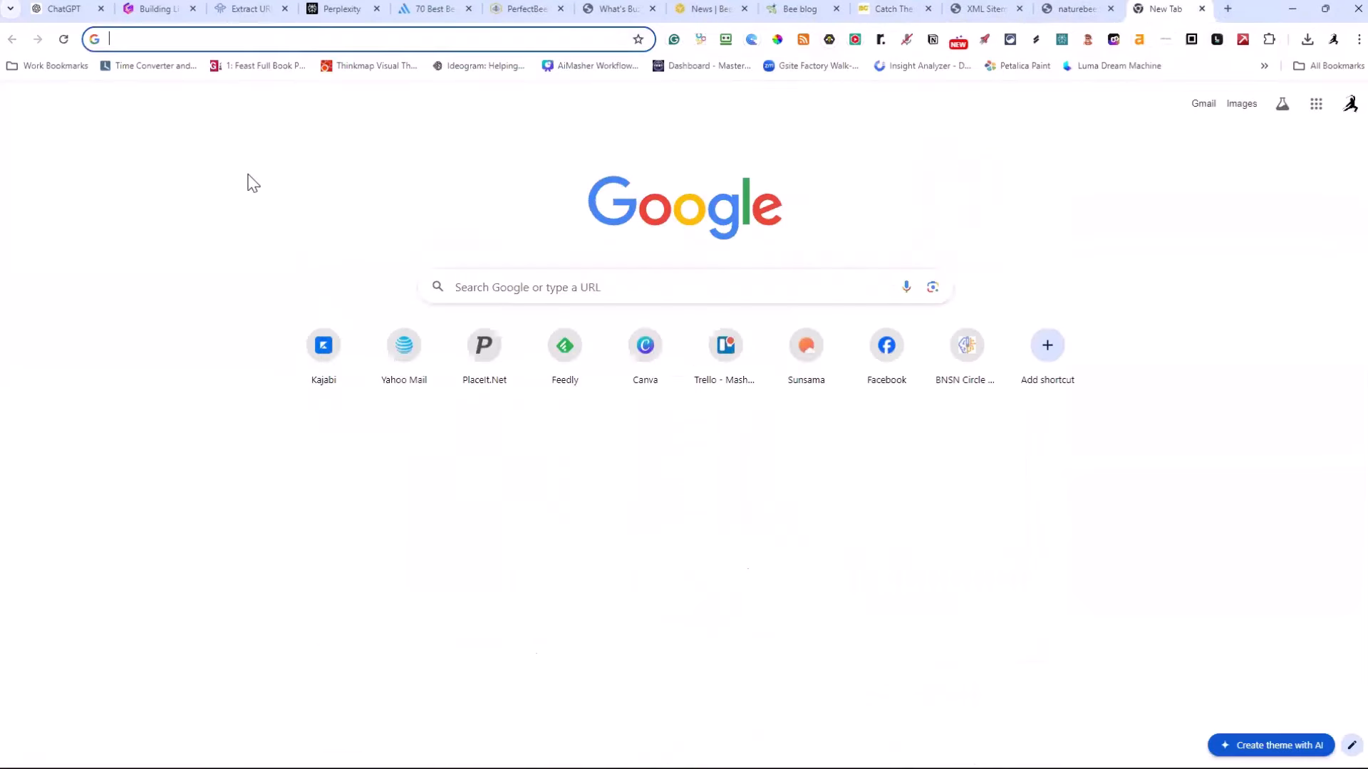
type("amazo")
key("Return")
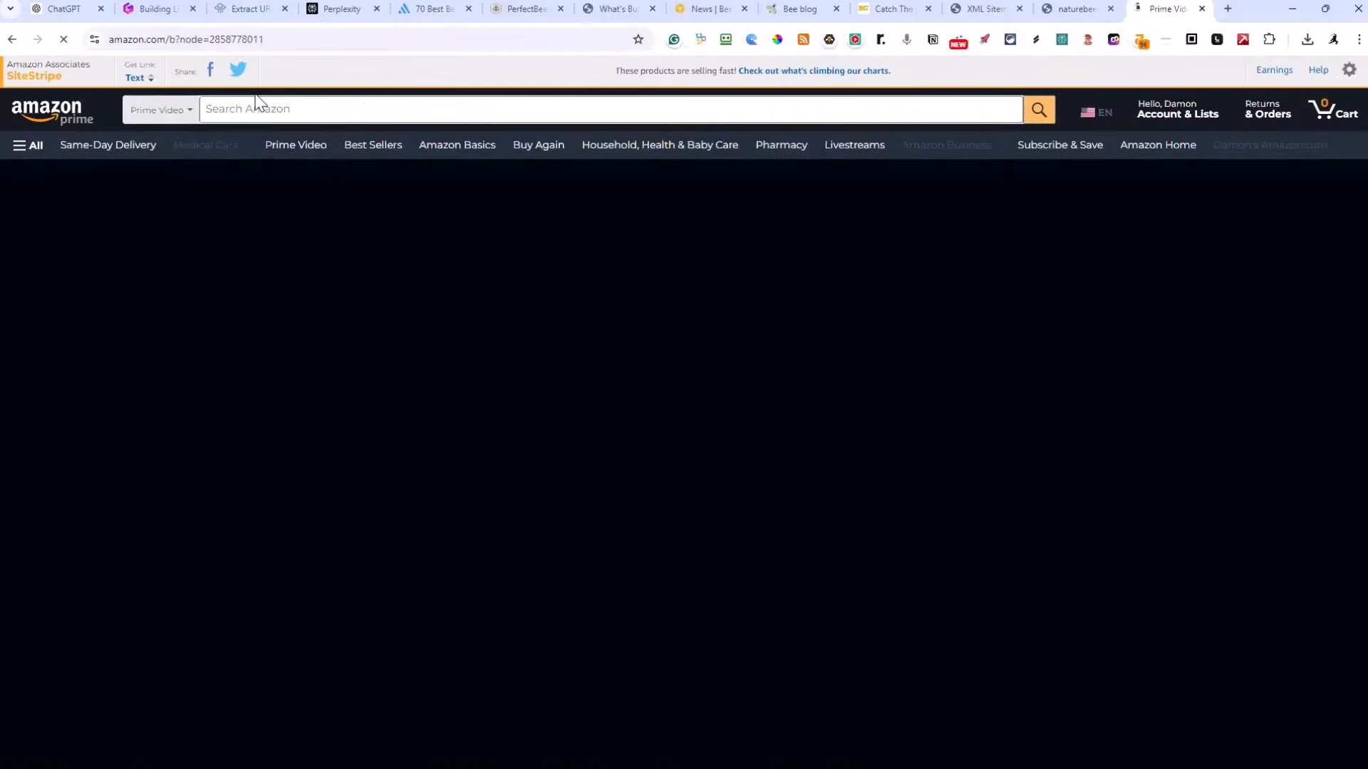
left_click(152, 116)
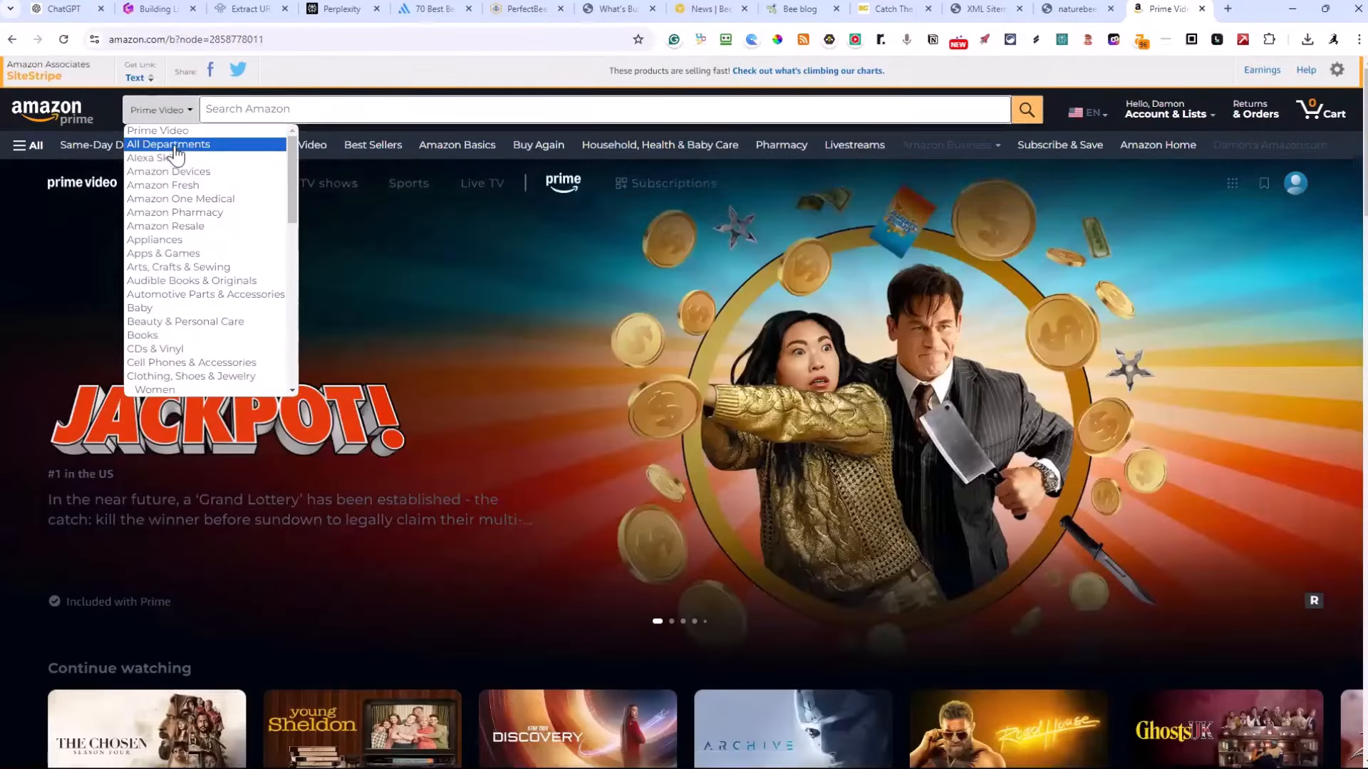
left_click(173, 142)
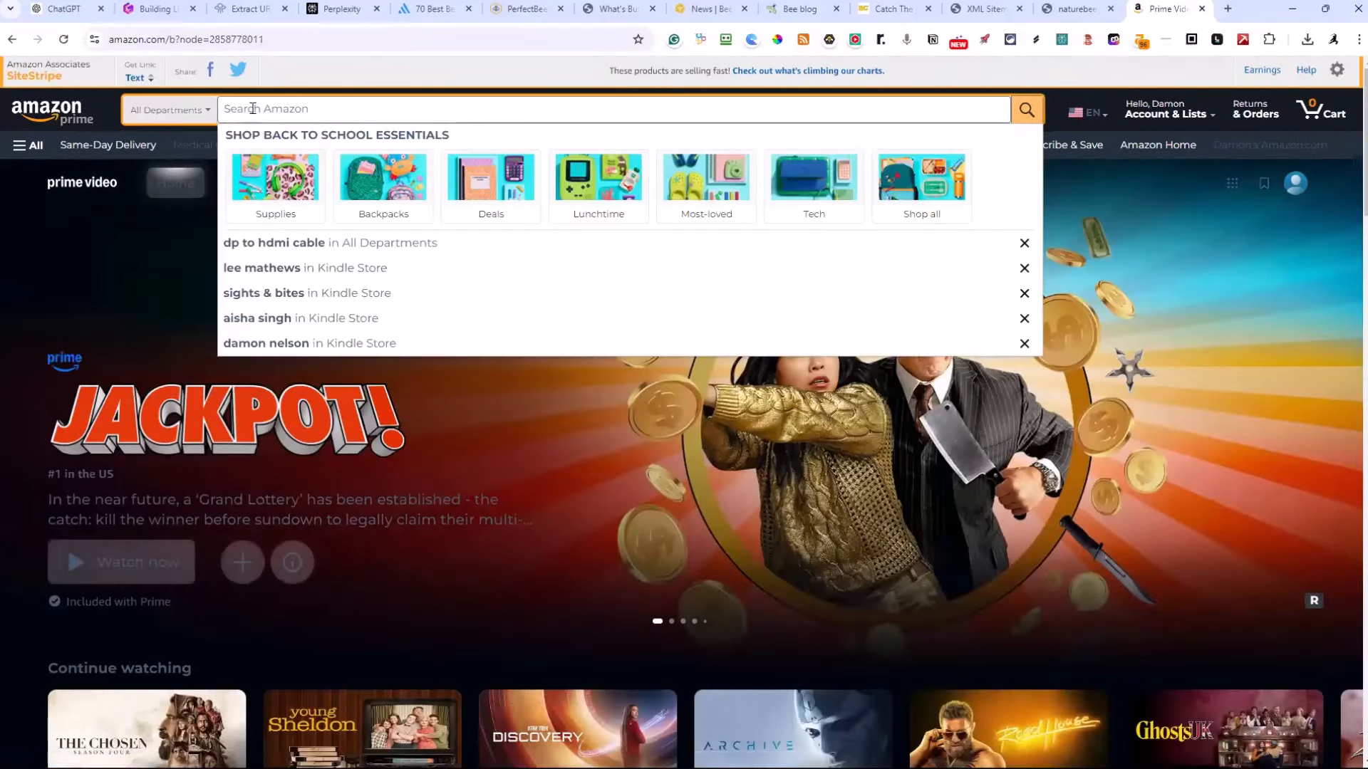
type("beekeeping")
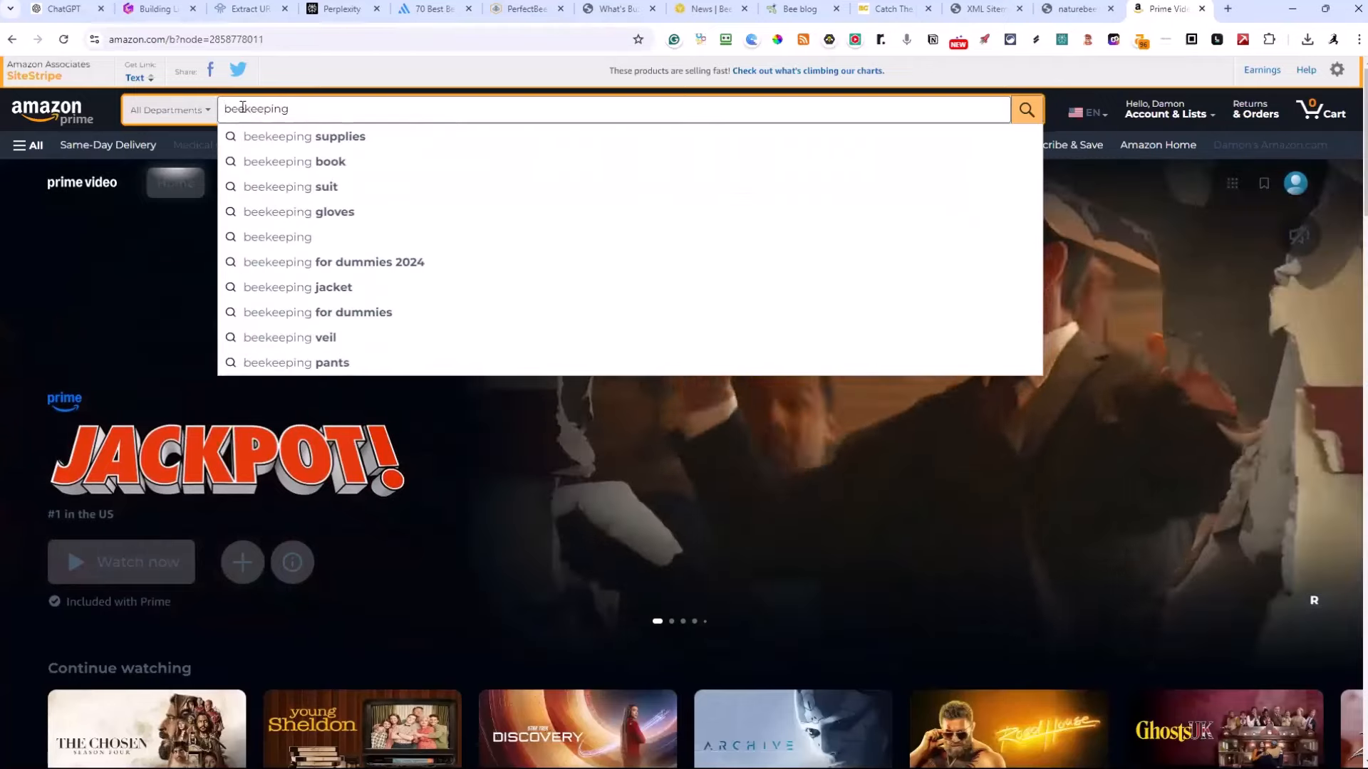
left_click(279, 139)
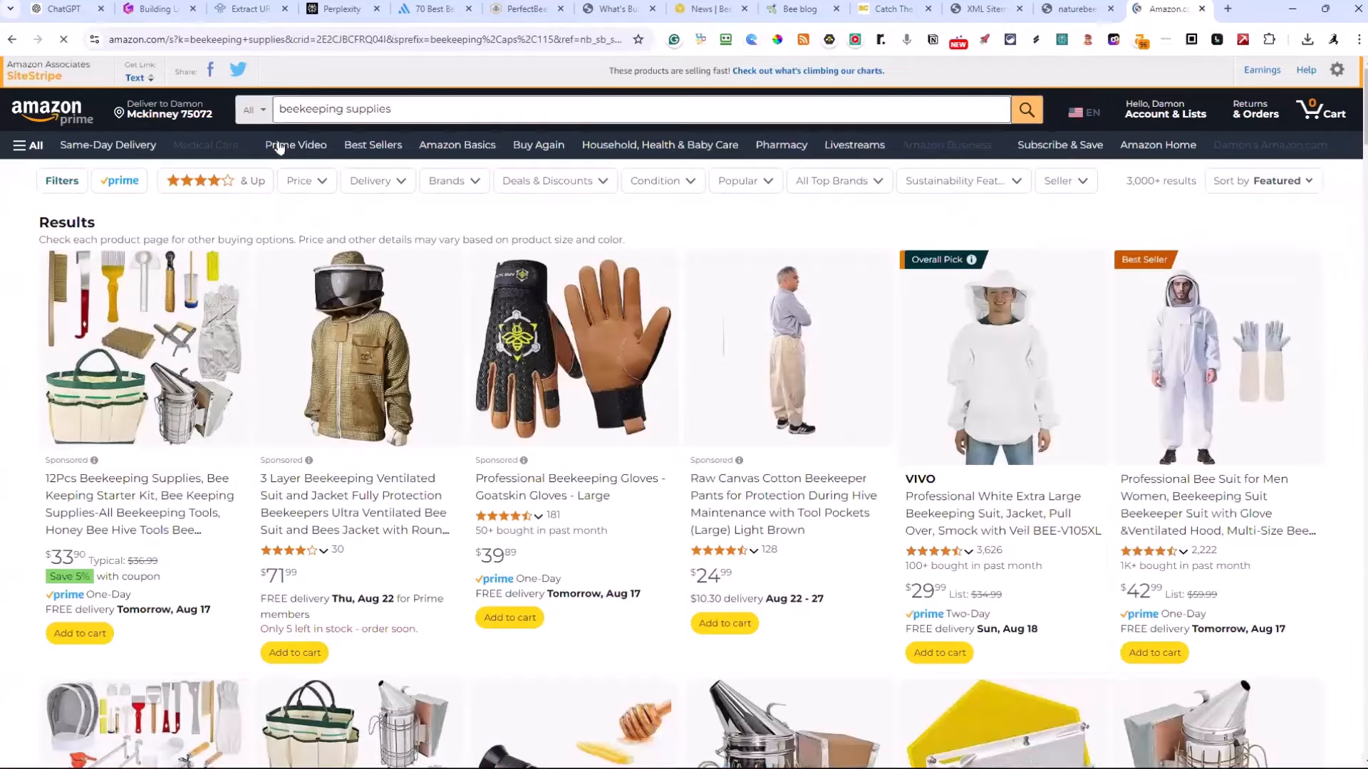
Browse the beekeeping supplies results and open the VIVO Professional White Extra Large Beekeeping Suit product page
scroll(428, 534, "down", 2)
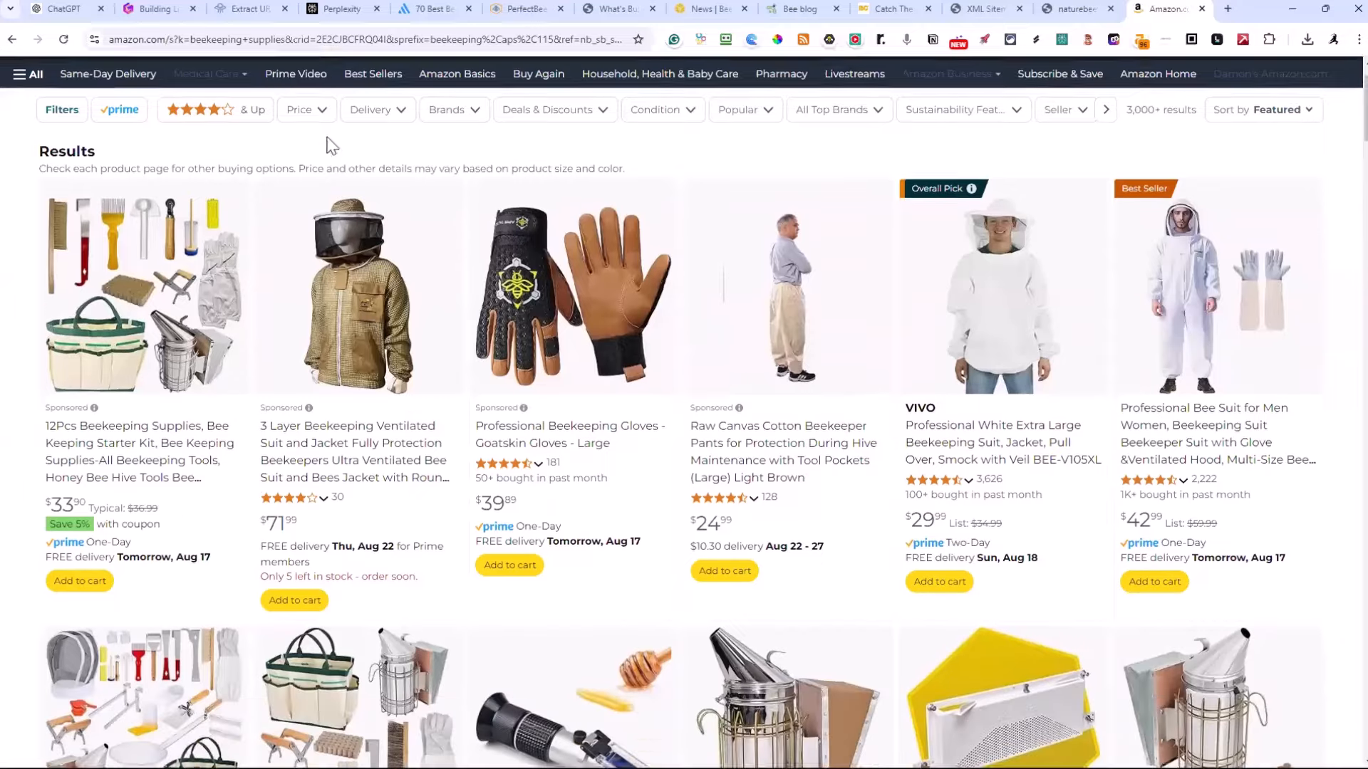
scroll(499, 427, "down", 1)
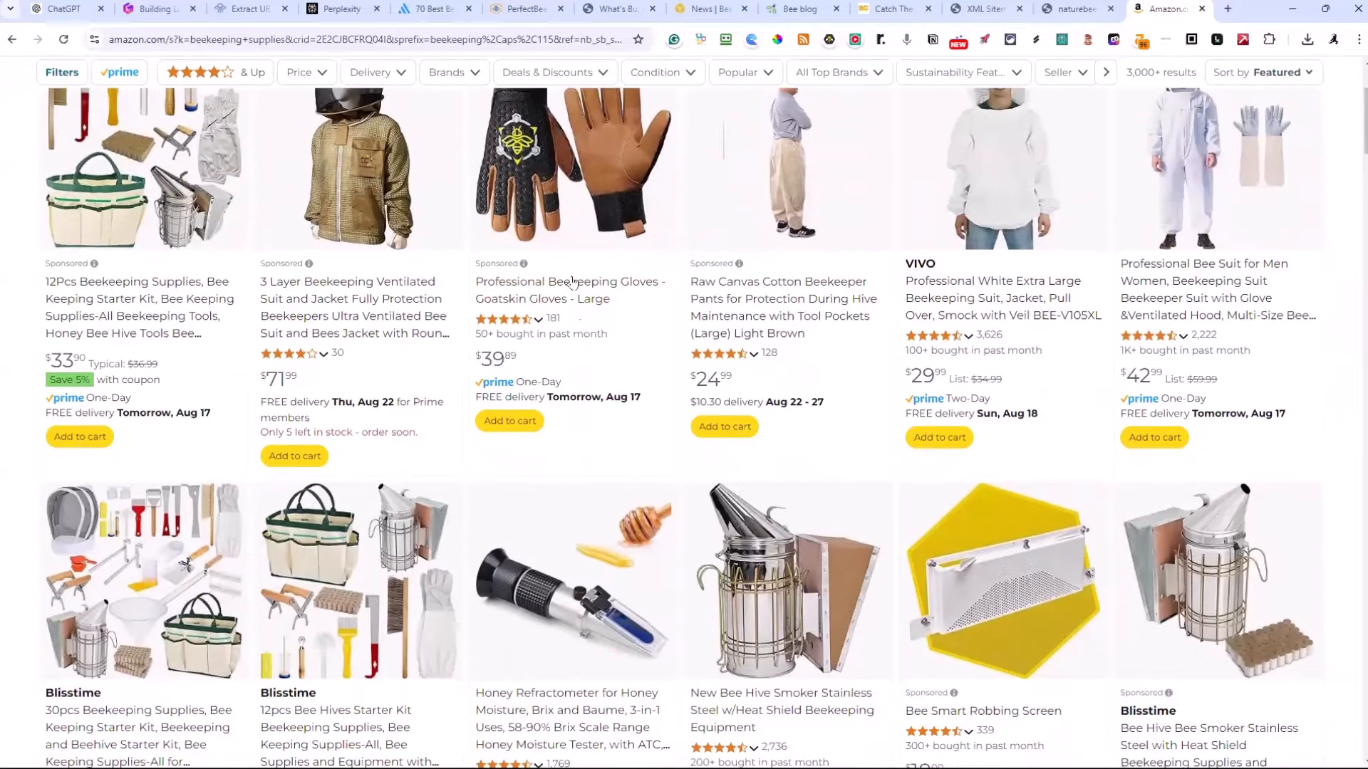
scroll(591, 353, "up", 2)
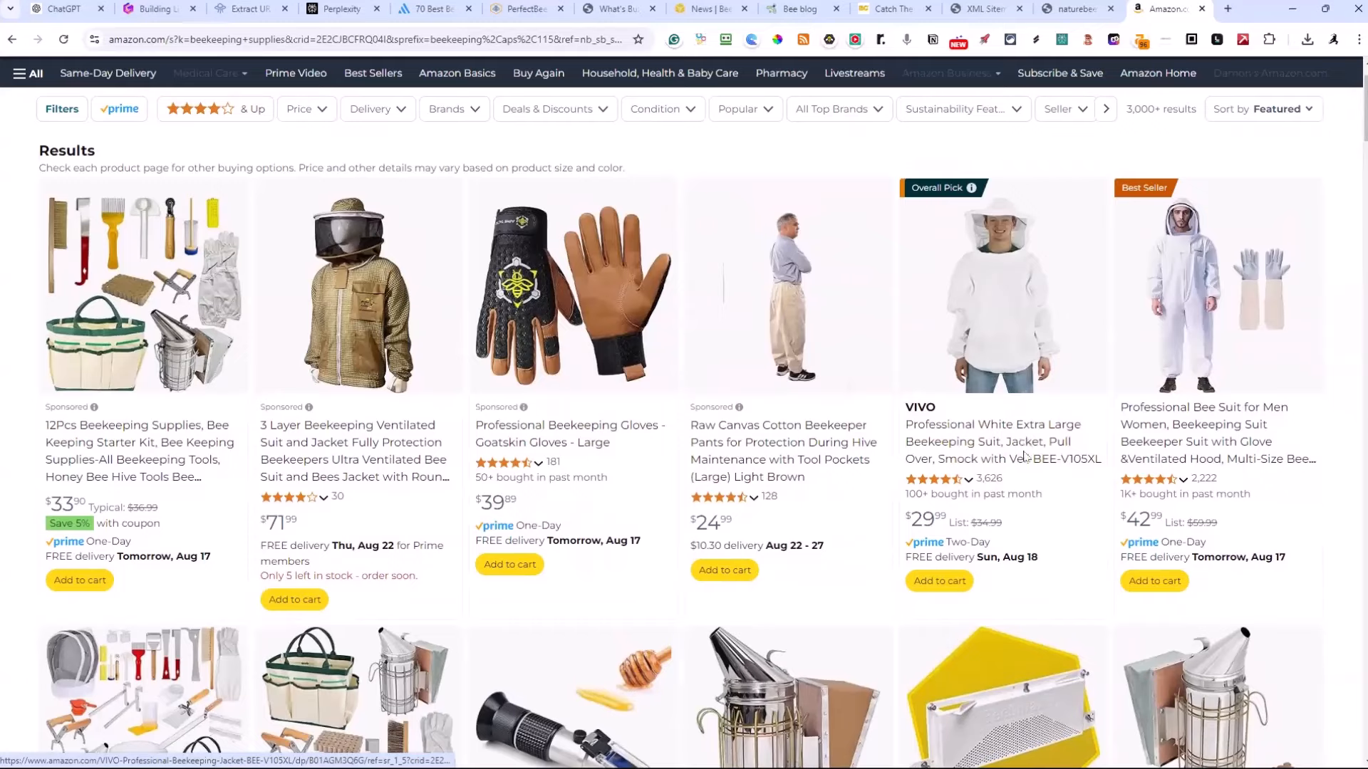
left_click(1024, 456)
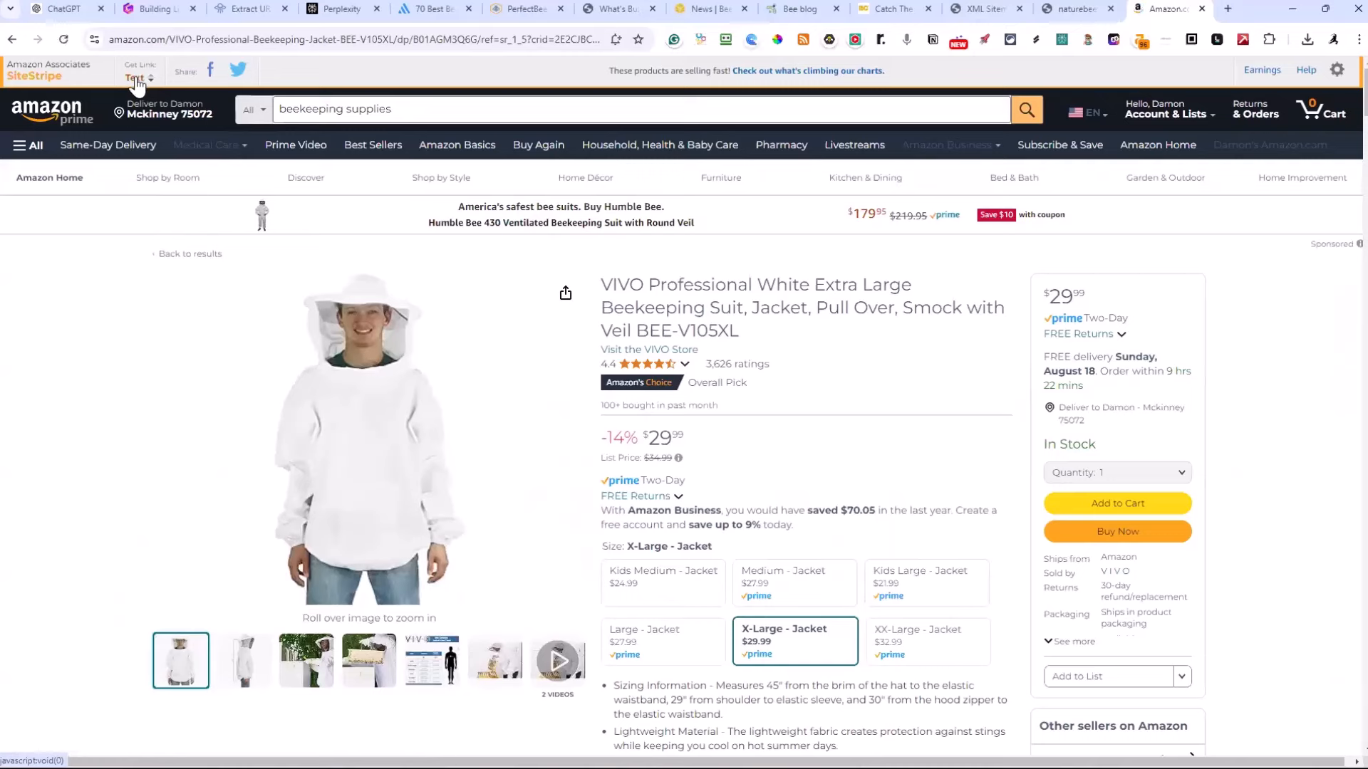
Generate a short SiteStripe text link for the VIVO beekeeping suit and add it on its own line to the Notepad list
left_click(137, 78)
key("ctrl+c")
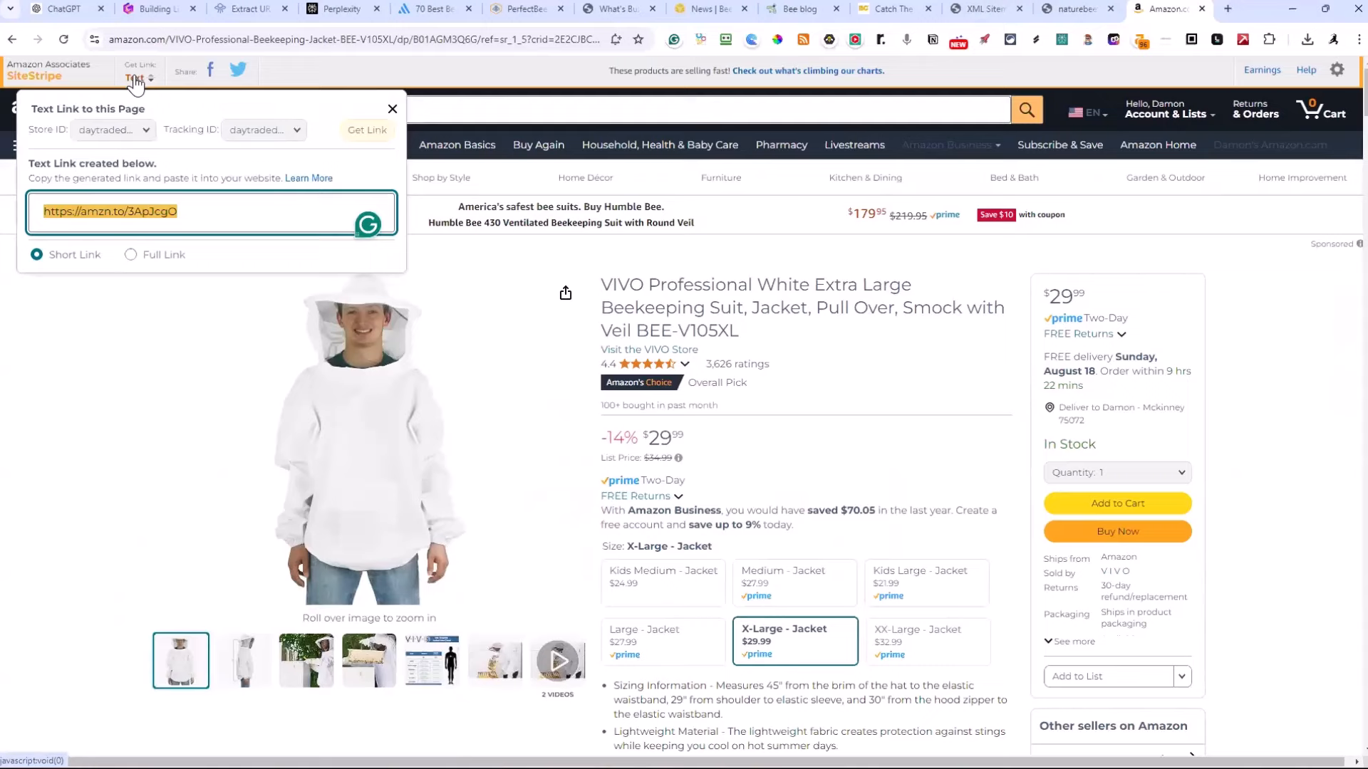
key("alt+Tab")
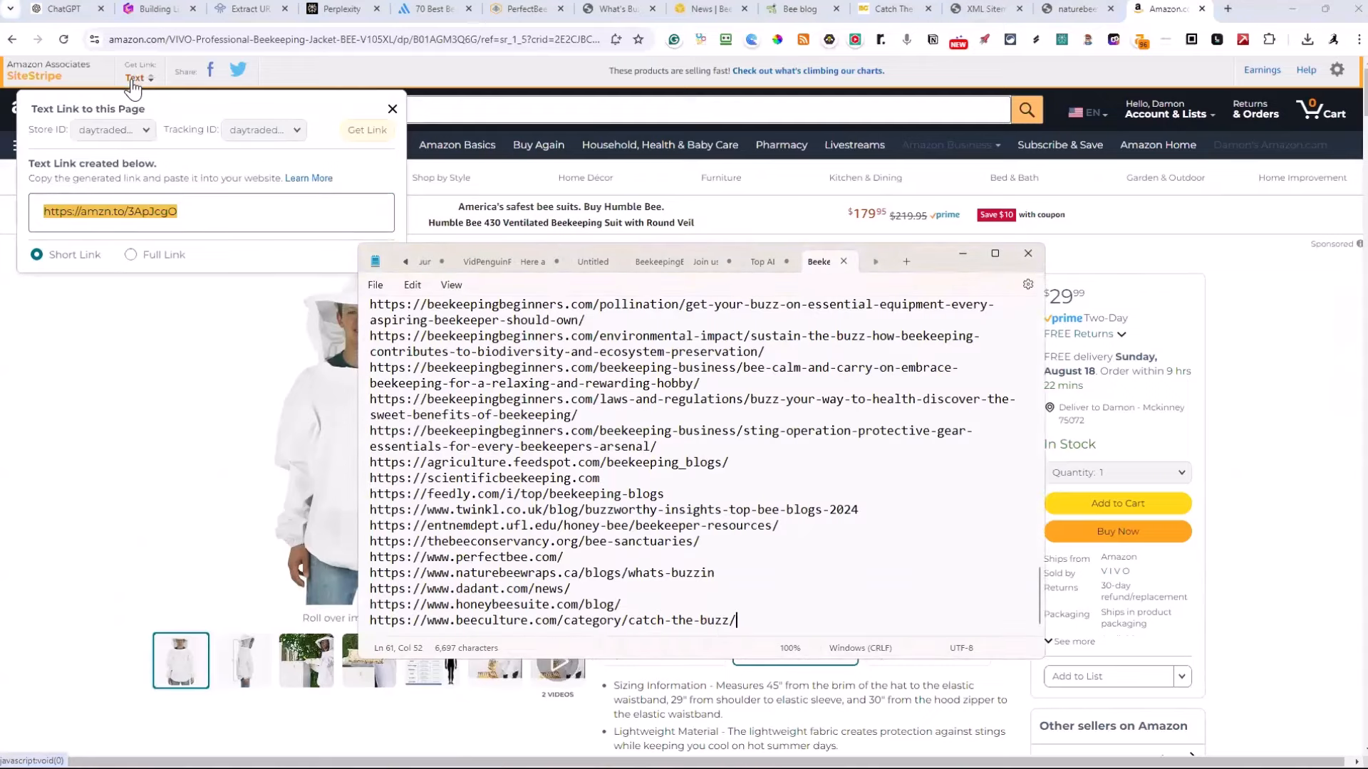
key("ctrl+v")
key("Return")
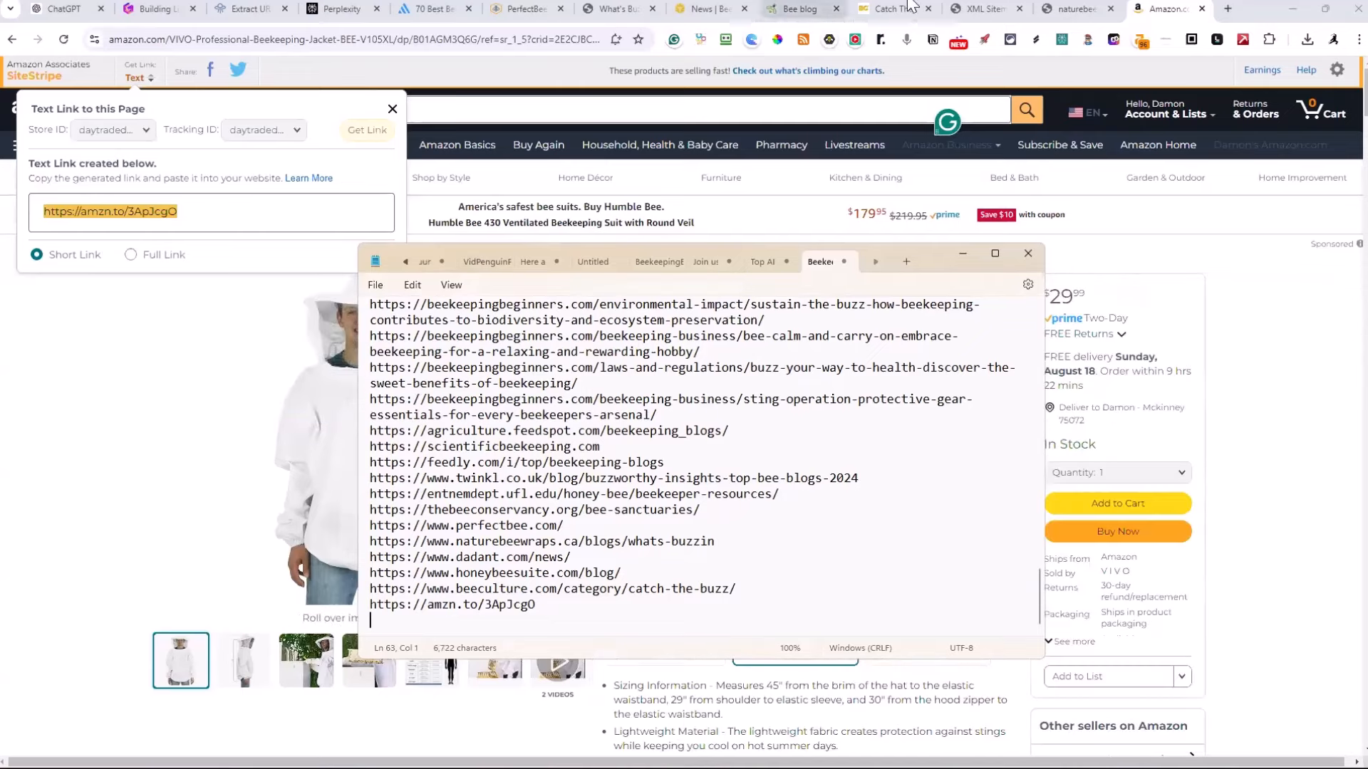
Return to the Amazon search results and open the New Bee Hive Smoker Stainless Steel w/Heat Shield product page
left_click(1155, 9)
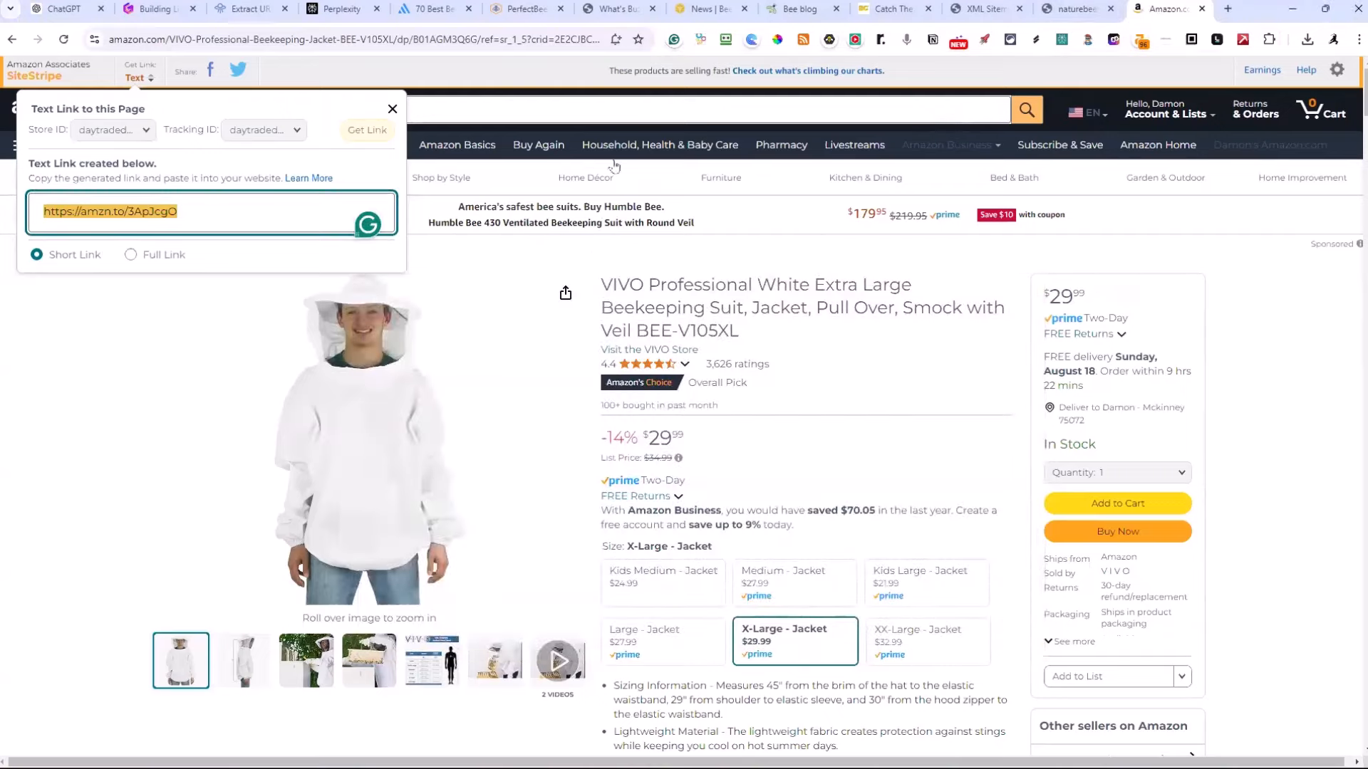
left_click(12, 39)
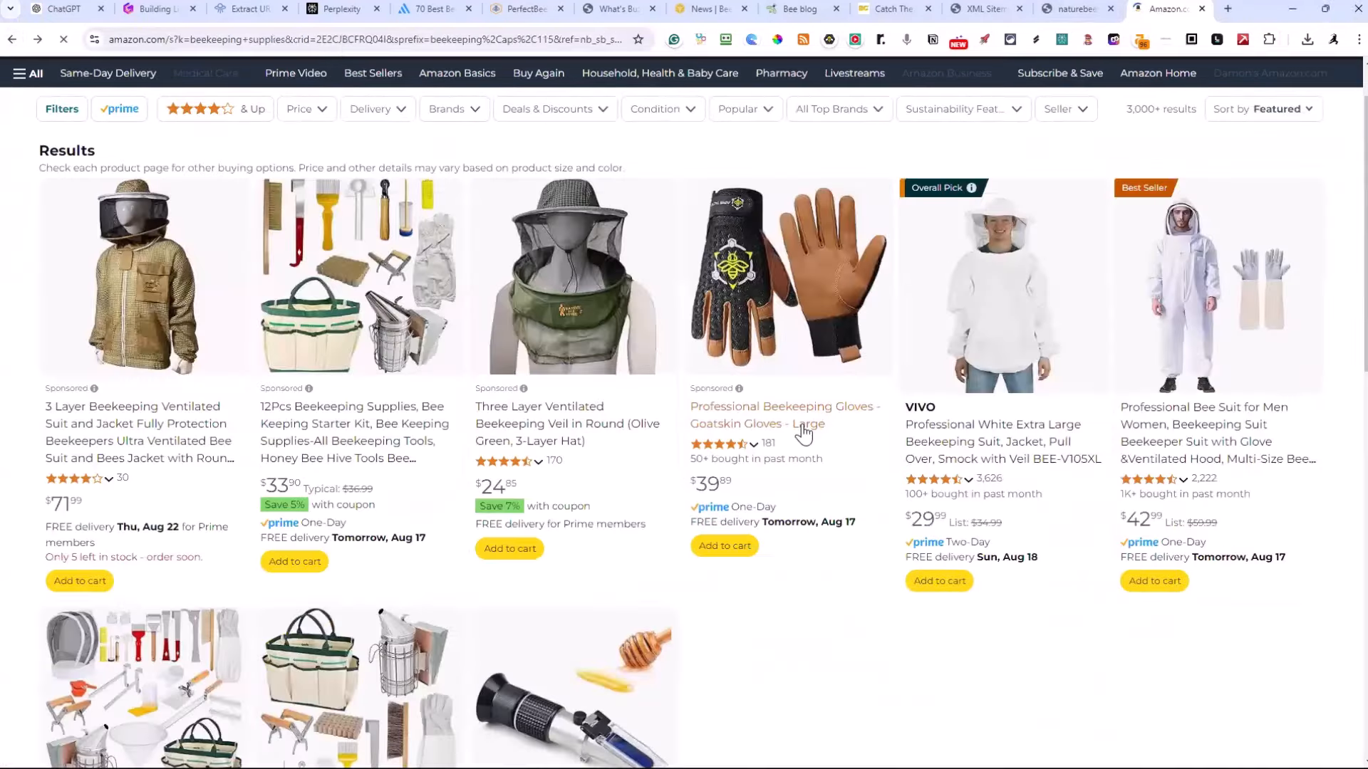
scroll(871, 672, "down", 1)
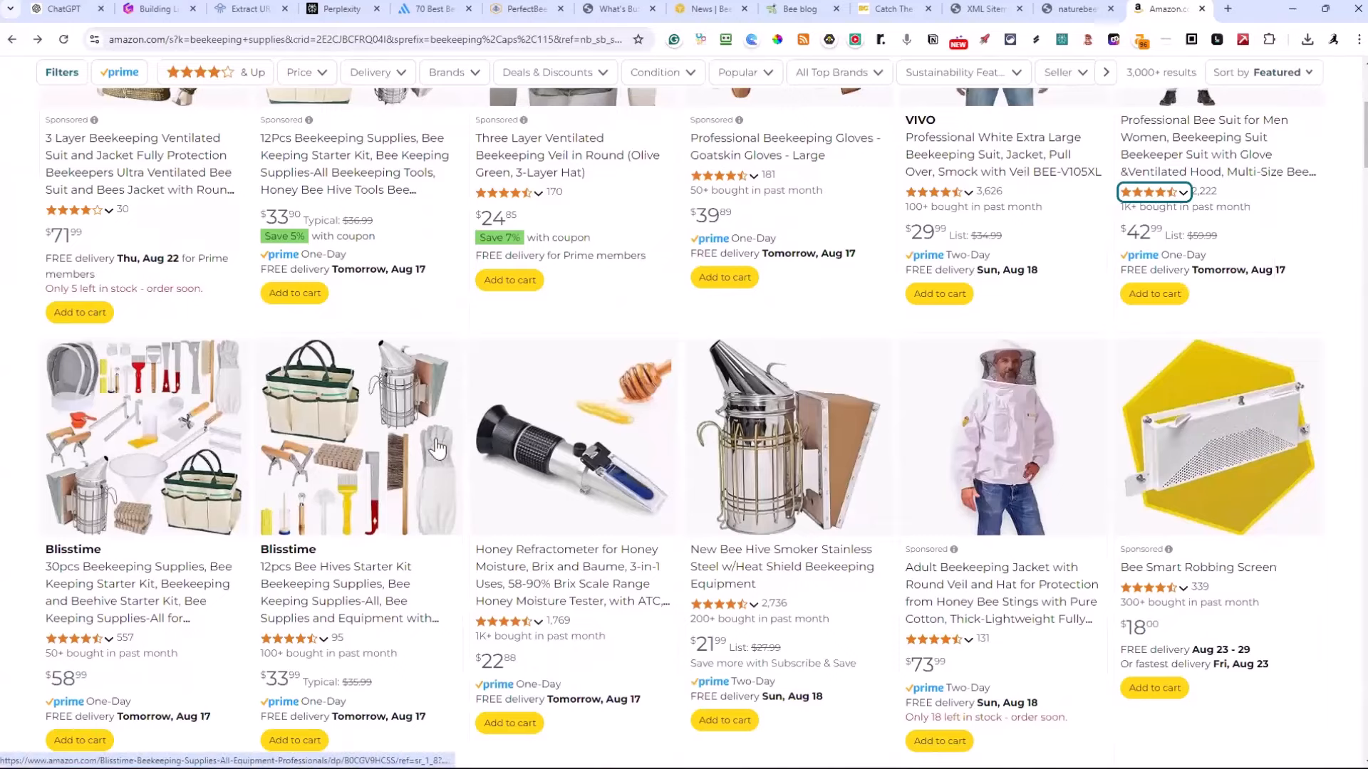
scroll(371, 434, "down", 2)
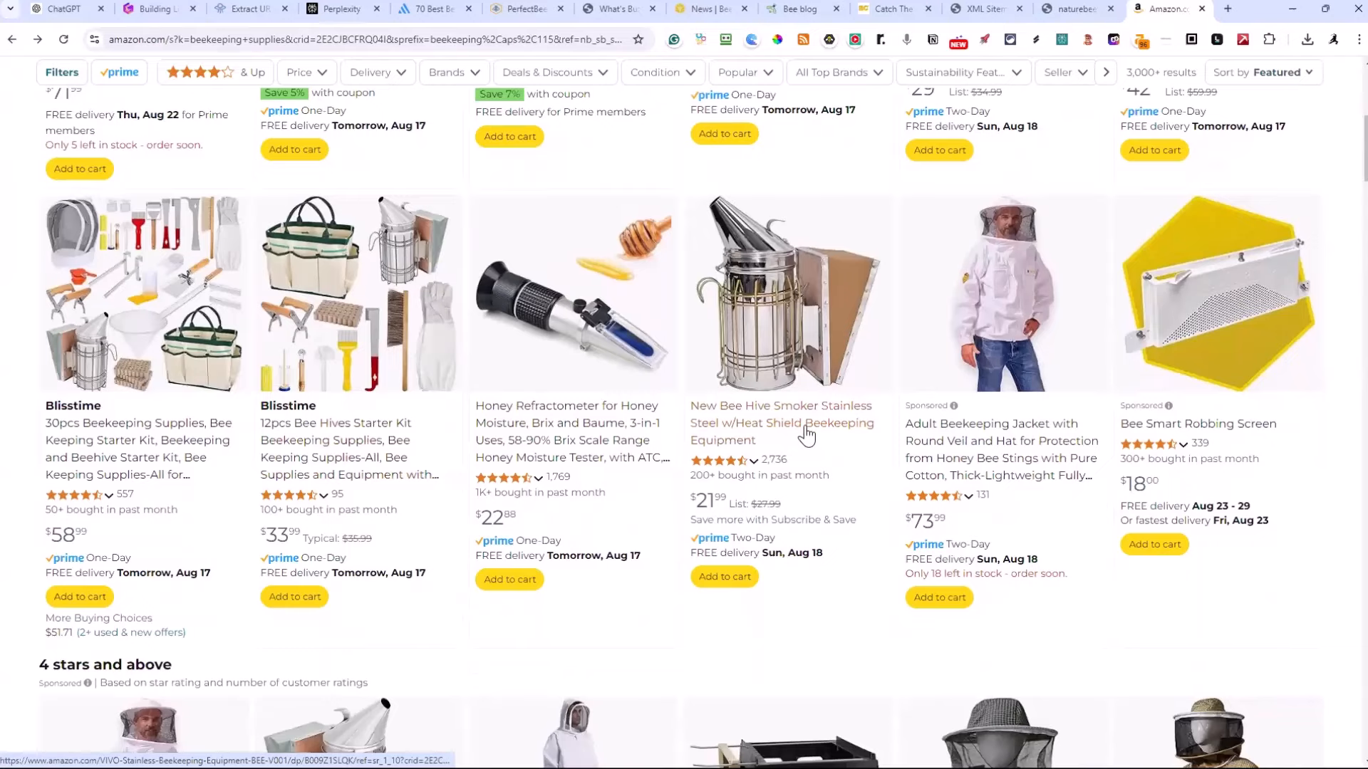
left_click(806, 435)
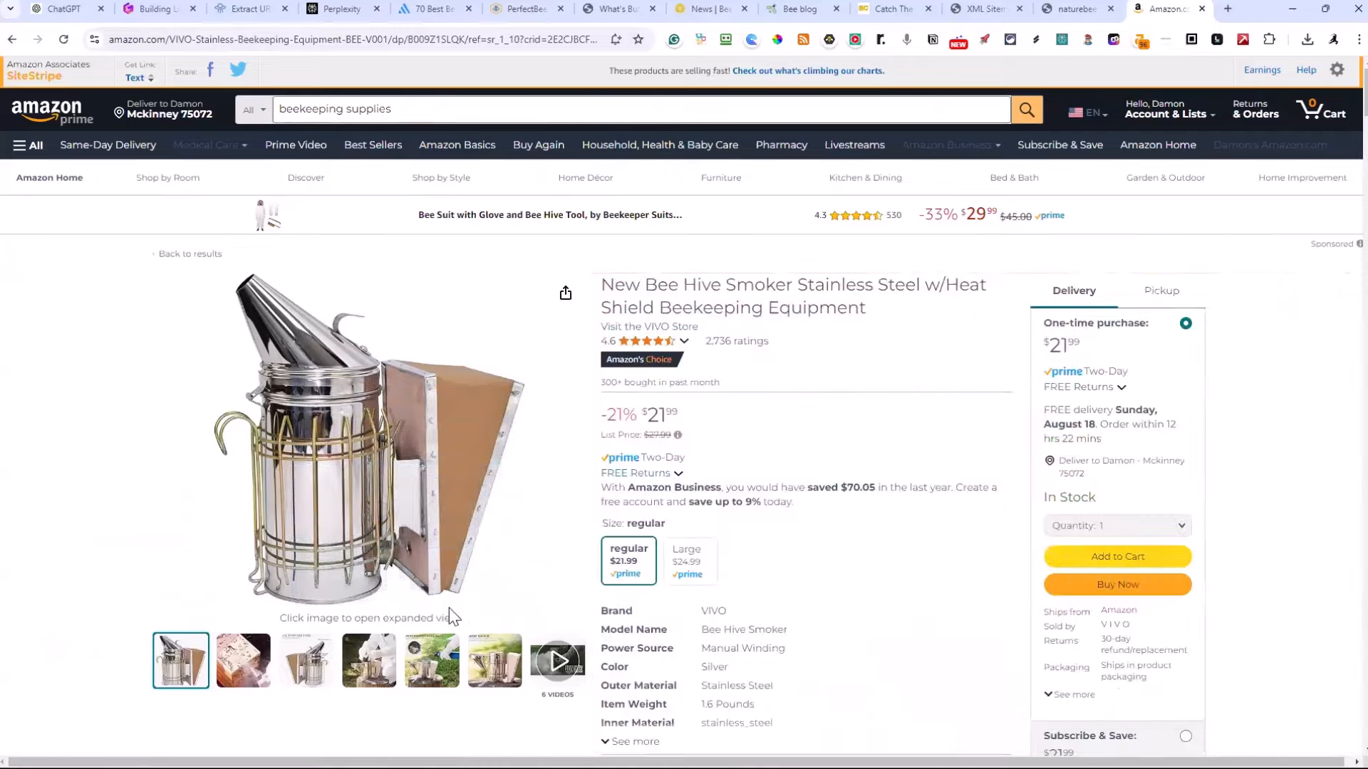
Generate a short SiteStripe text link for the stainless steel bee hive smoker, add it to the Notepad list and save the file
mouse_move(500, 653)
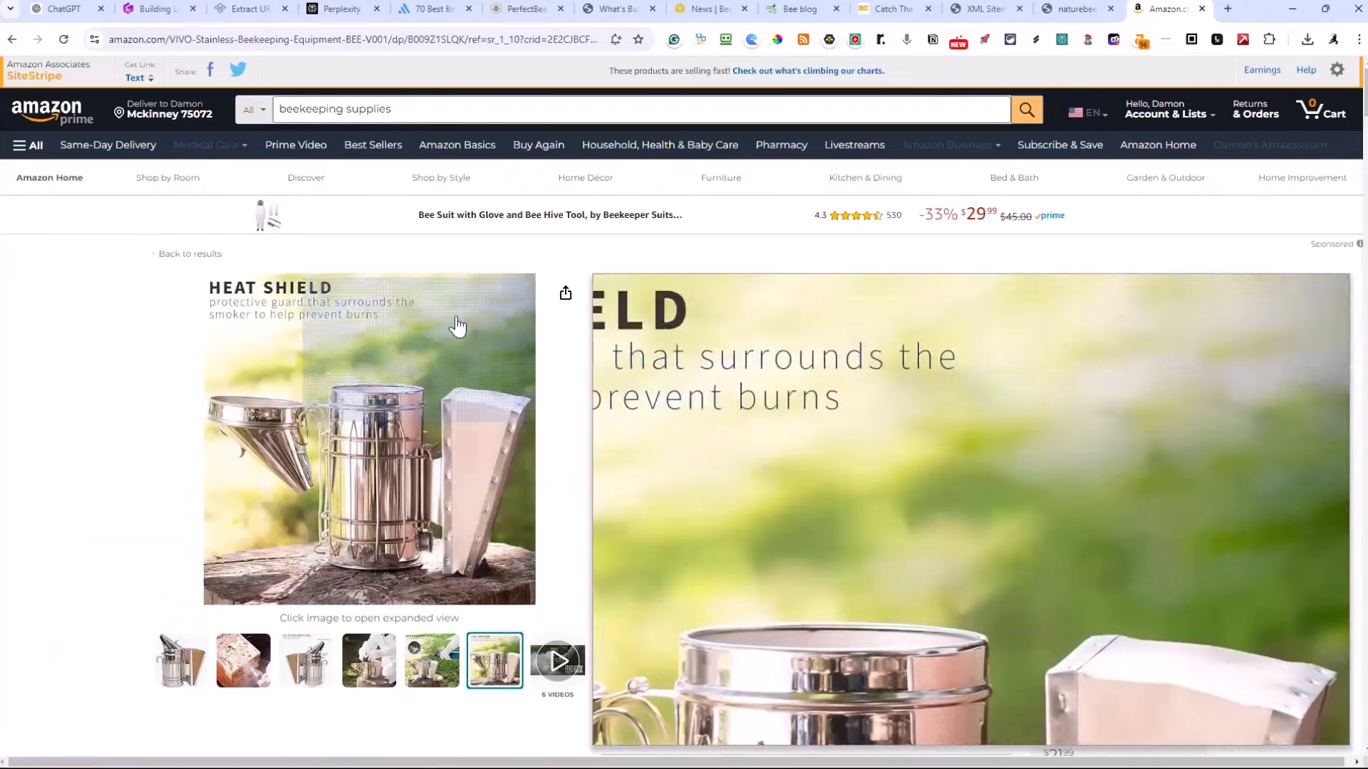
mouse_move(232, 148)
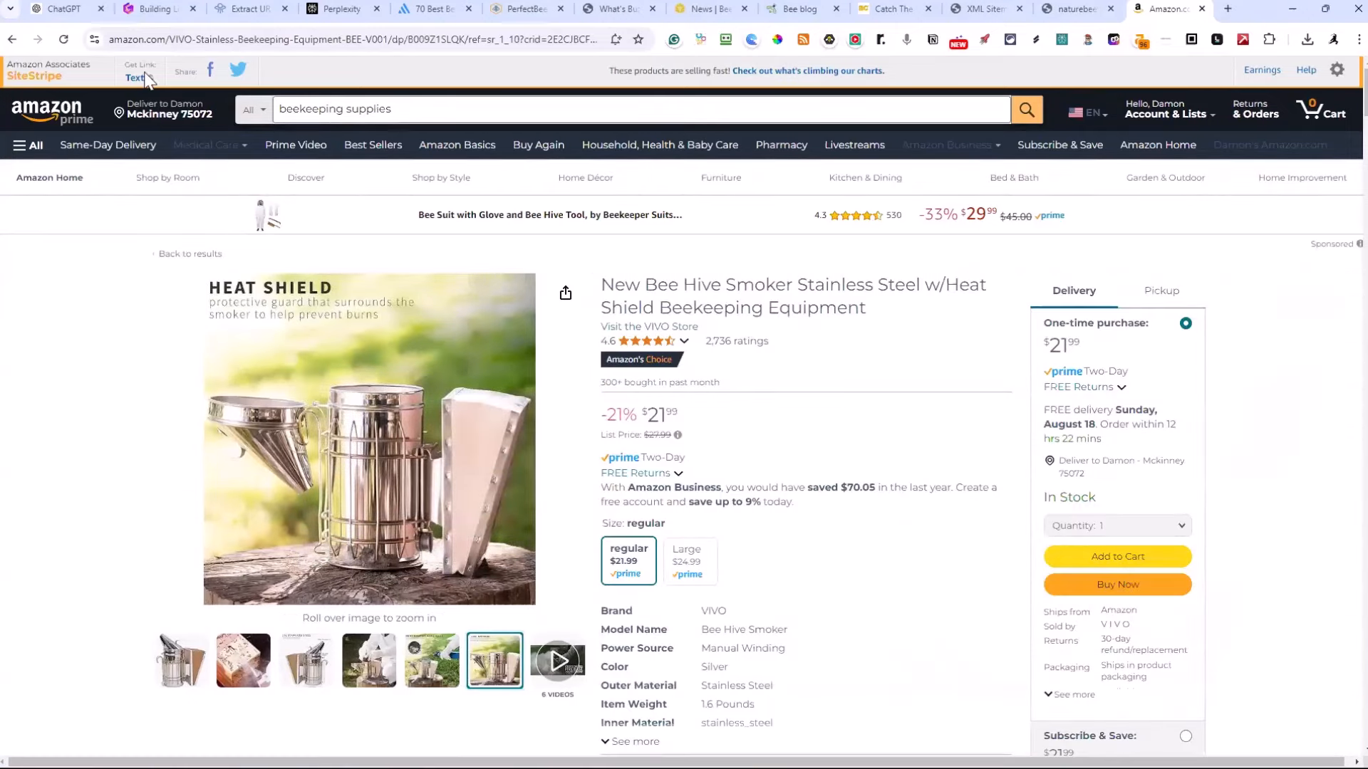
left_click(141, 78)
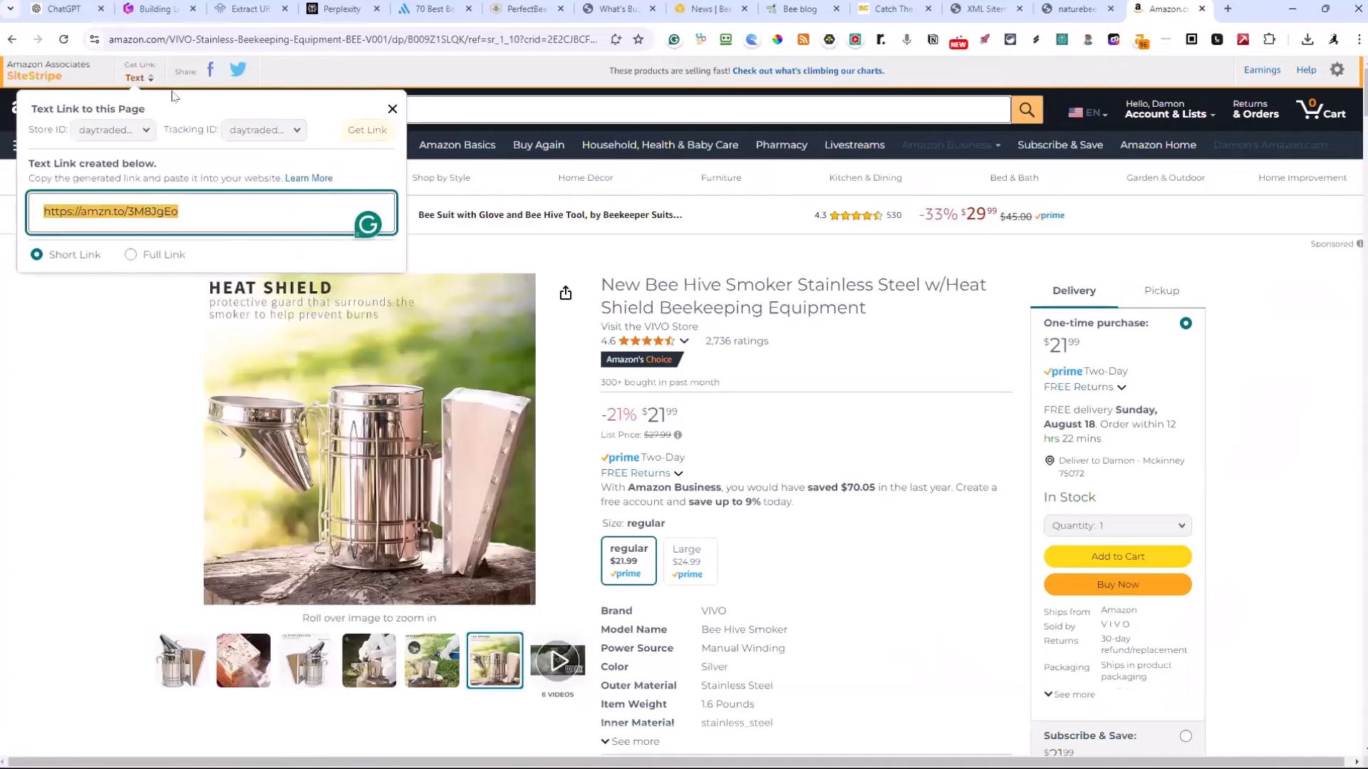
key("alt+Tab")
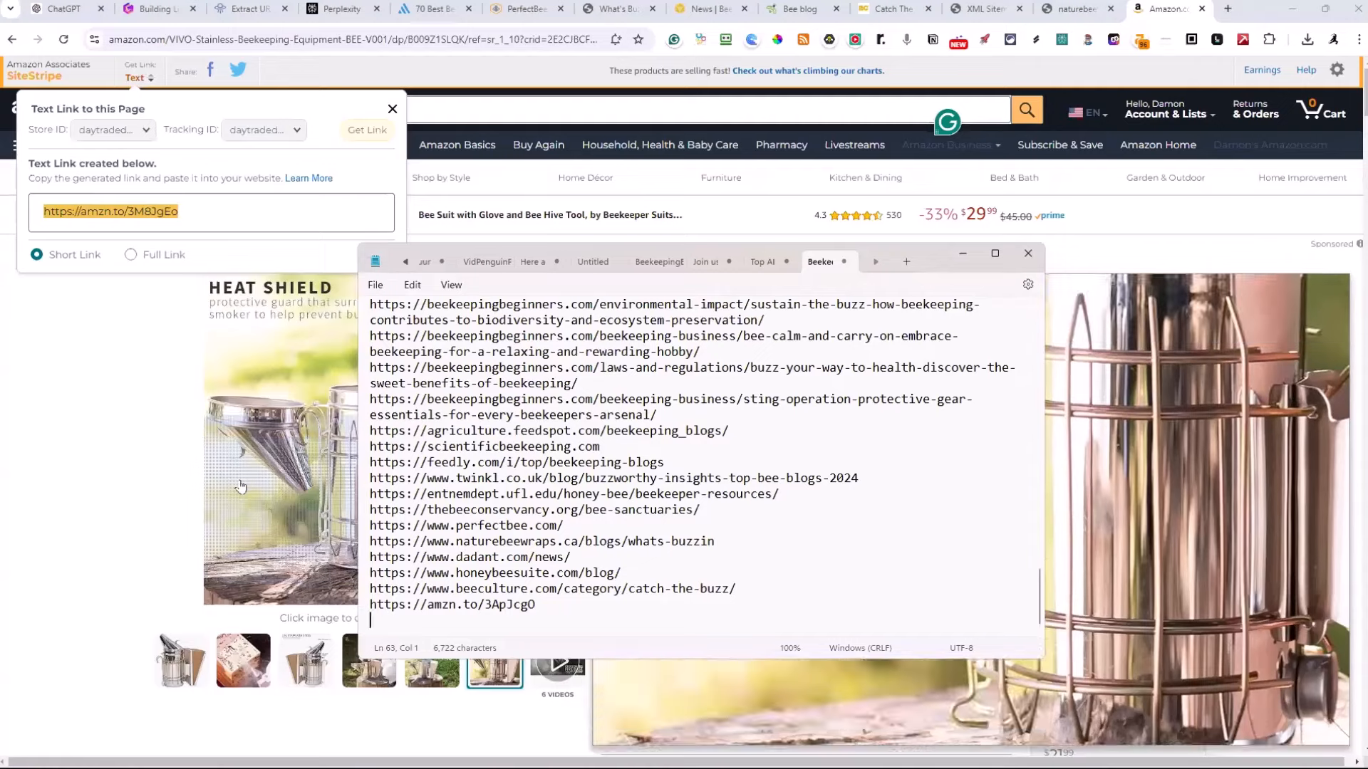
type("https://amzn.to/3M8JgEo")
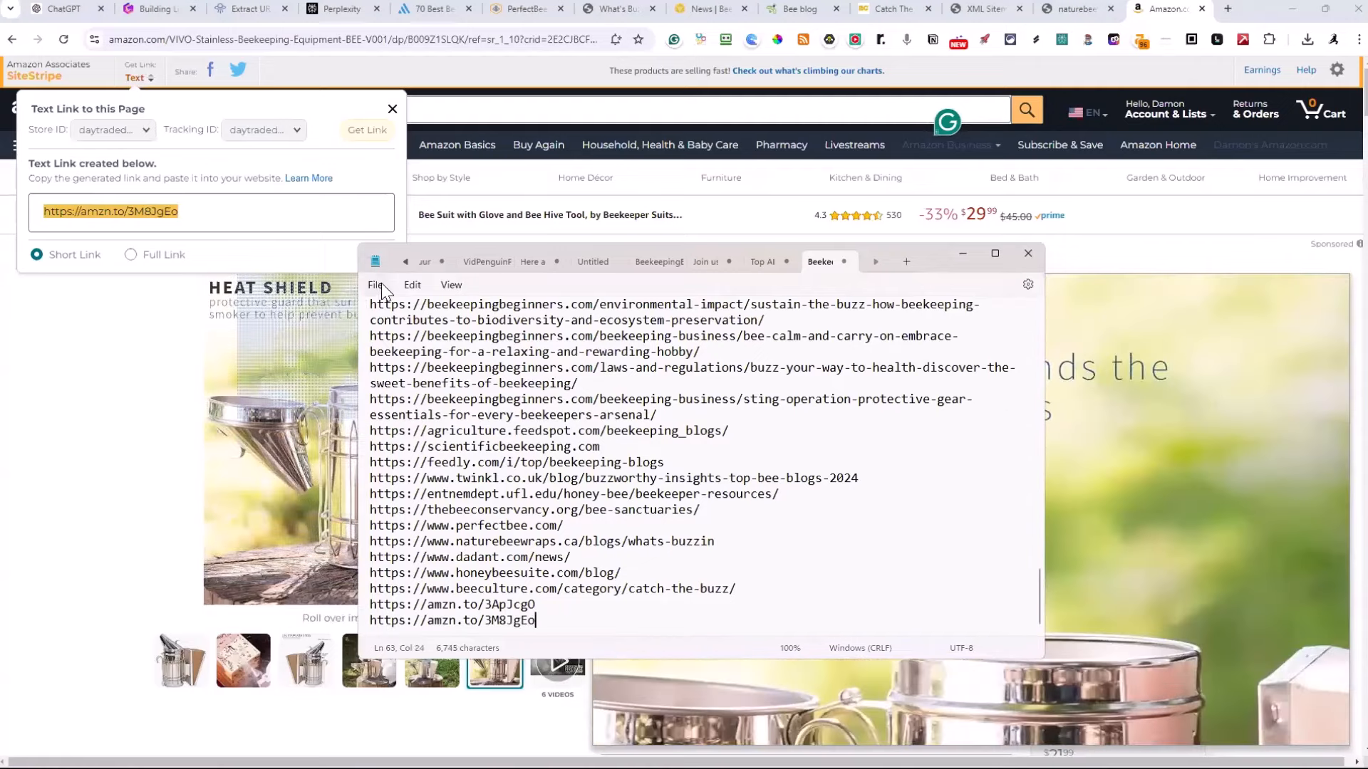
left_click(375, 285)
left_click(383, 380)
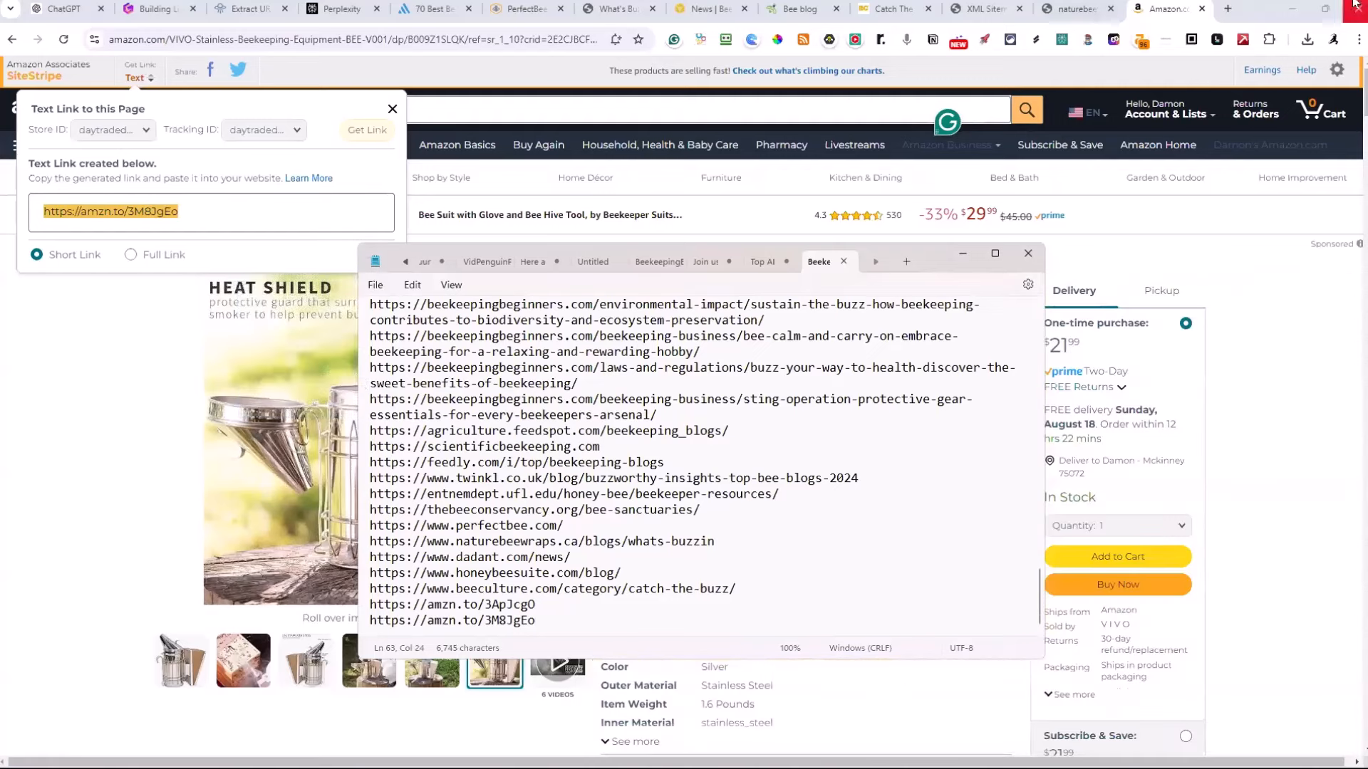
Minimize both browser windows and place the Notepad link list beside the ZimmWriter menu, showing the list from its beginning
left_click(1293, 10)
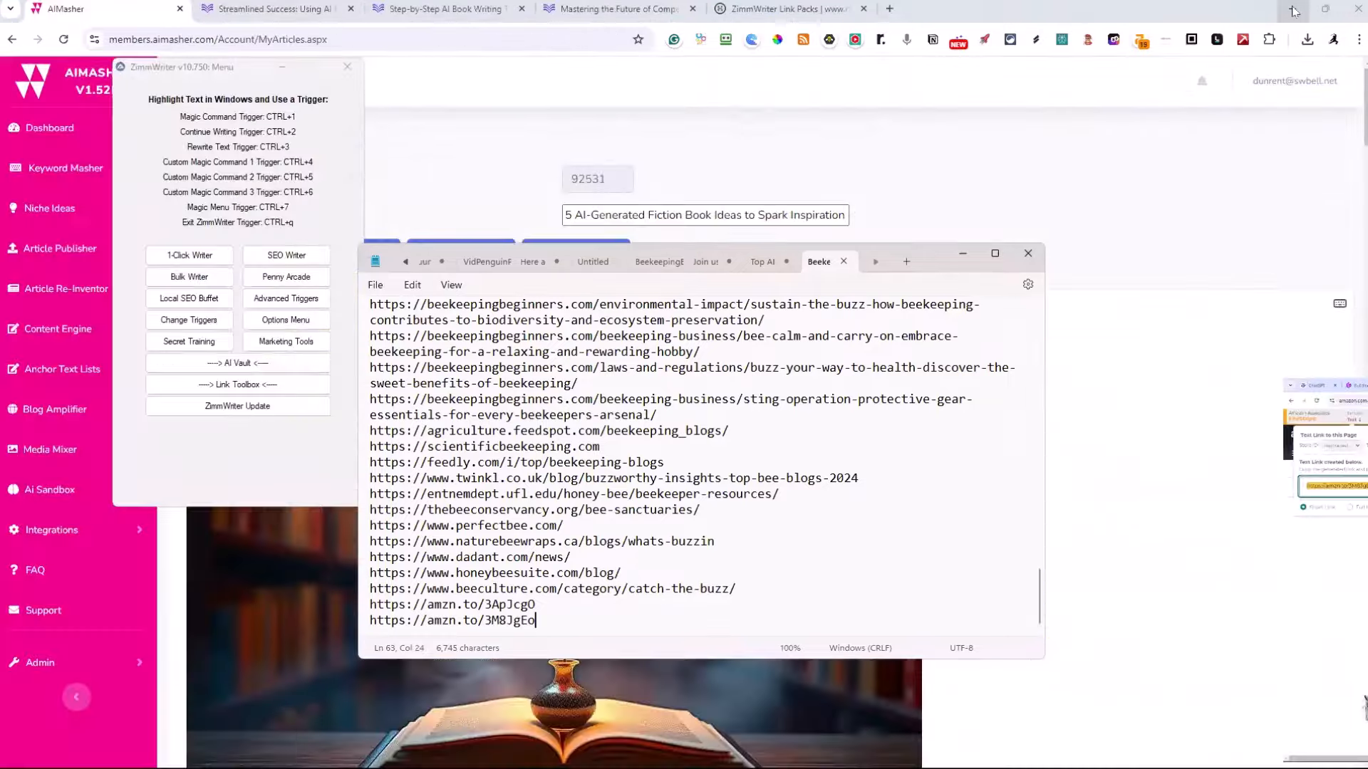
left_click(1293, 13)
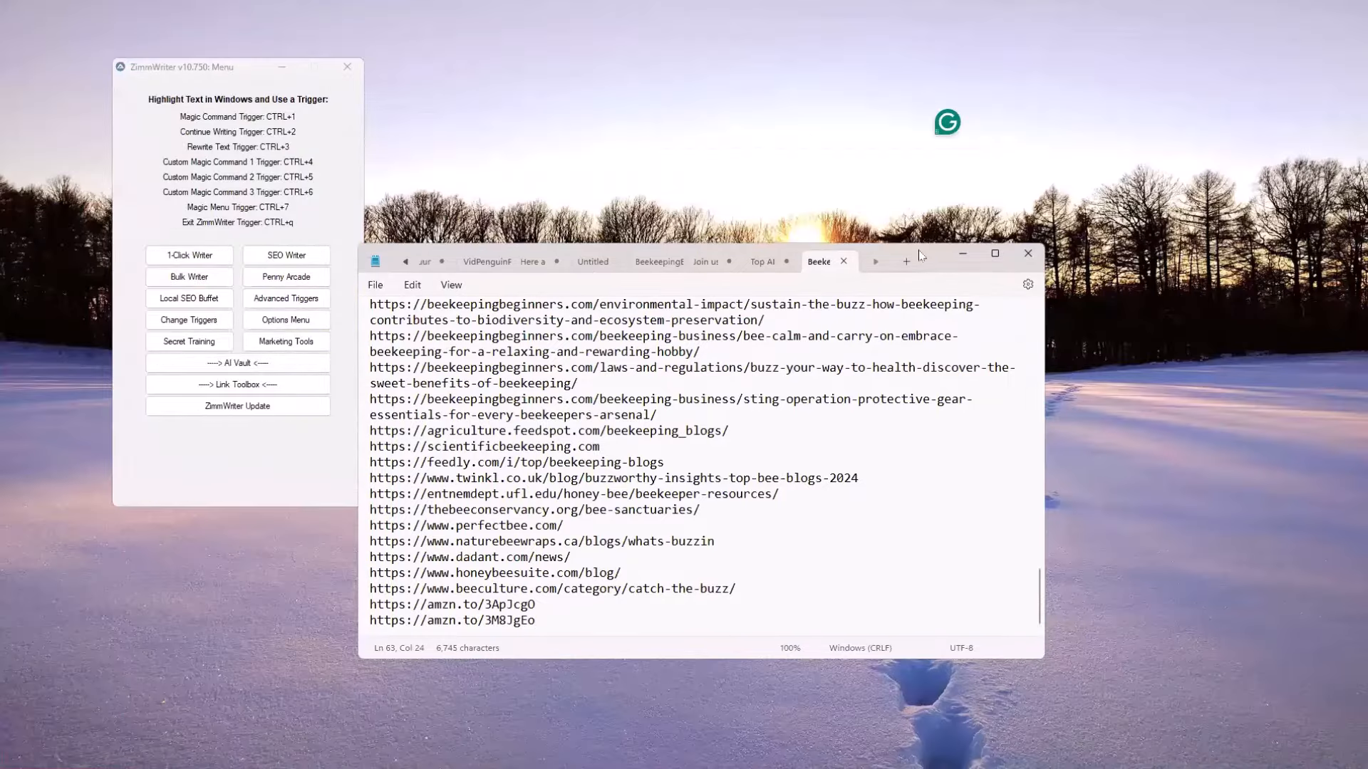
left_click_drag(917, 250, 934, 83)
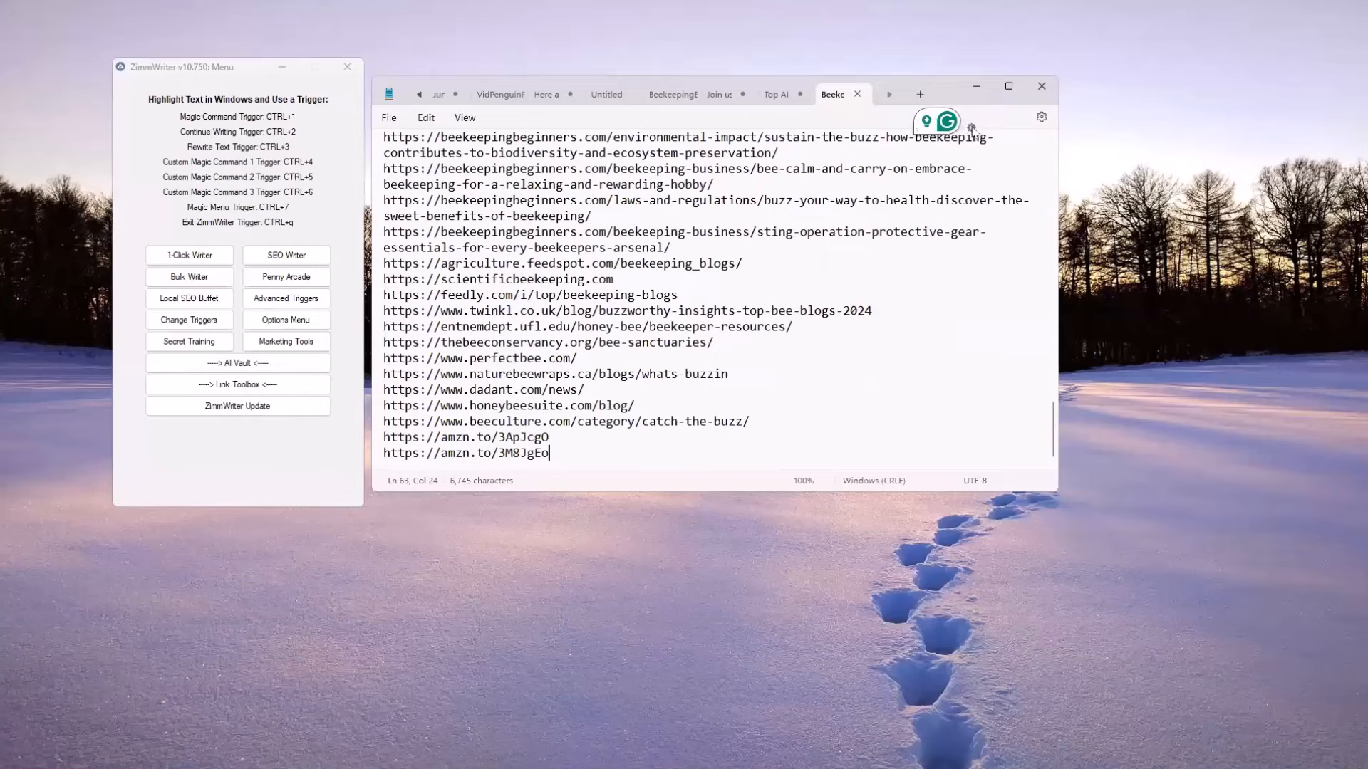
left_click(971, 127)
left_click(975, 166)
scroll(684, 377, "up", 2)
scroll(668, 376, "up", 15)
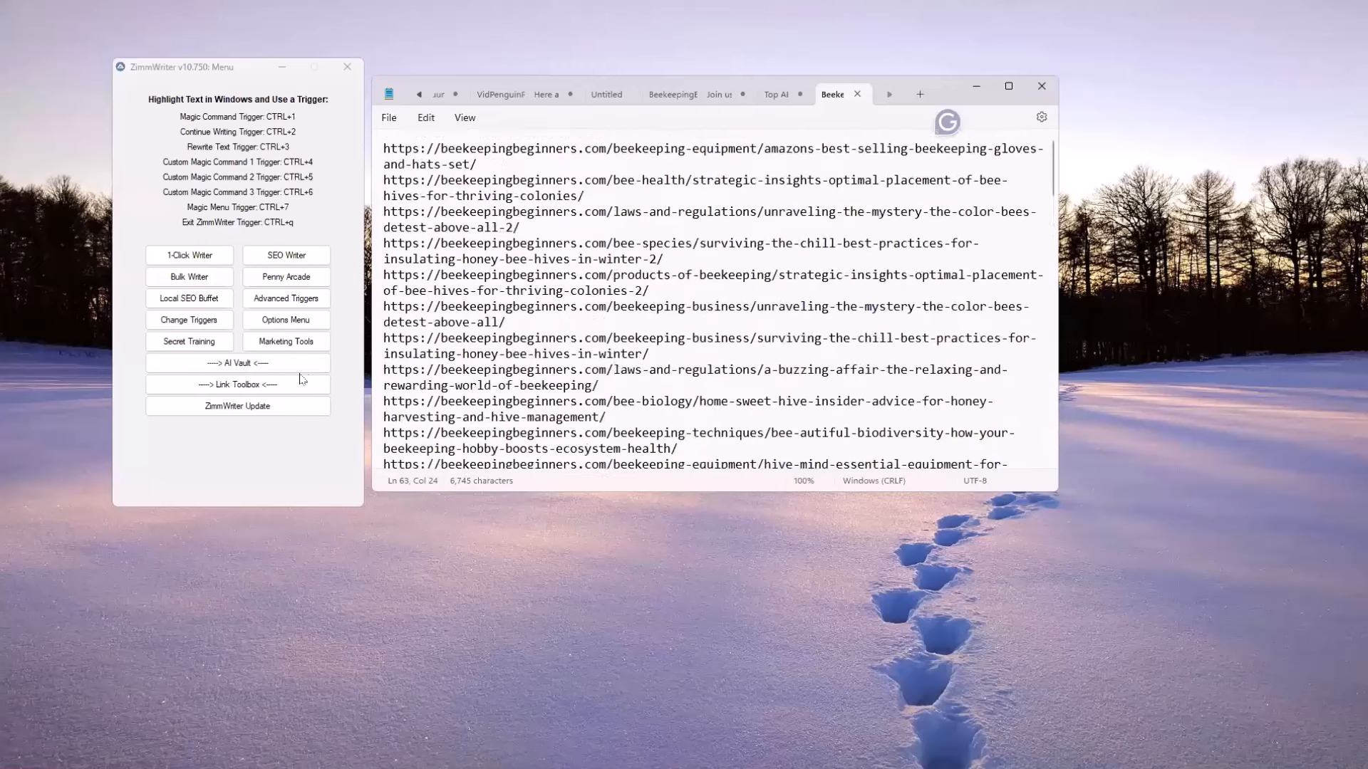
Copy the entire link list from Notepad and paste it into the links field of ZimmWriter's Link Toolbox
left_click(520, 319)
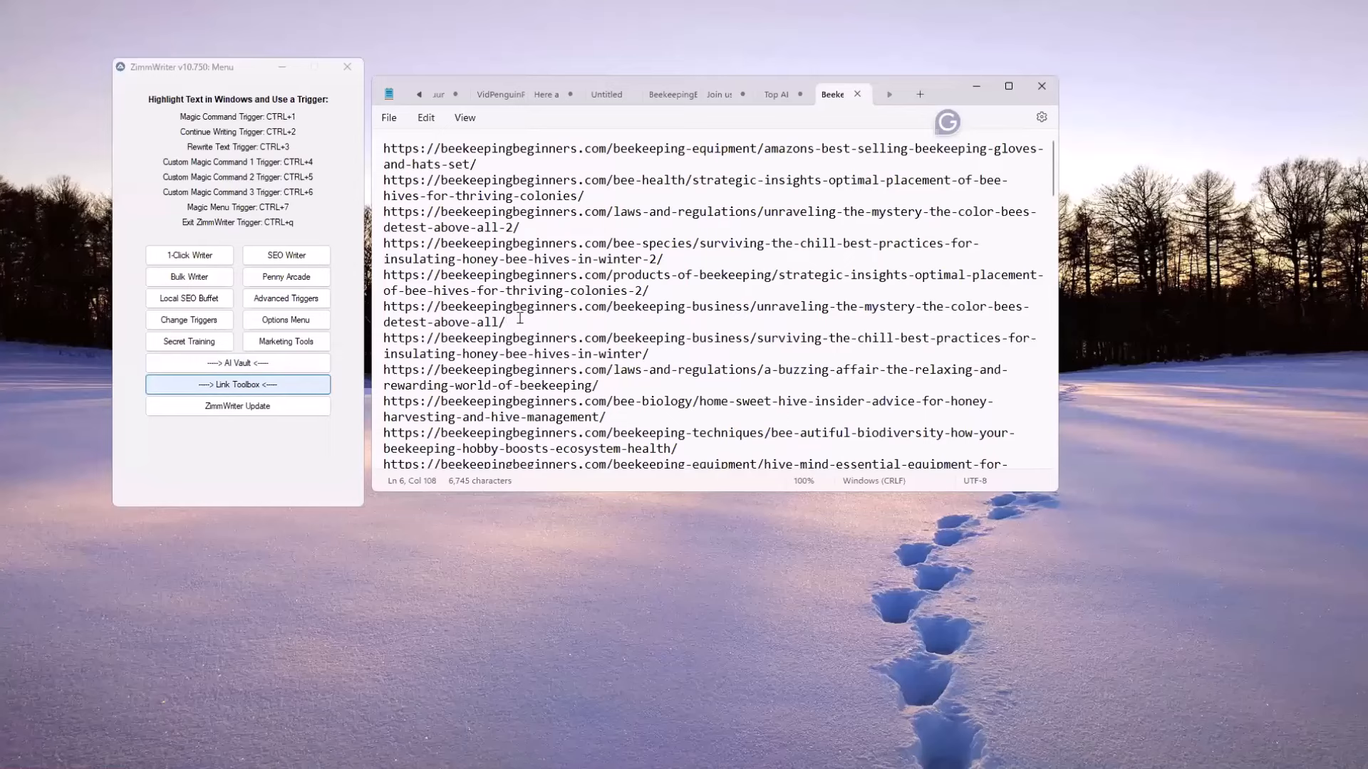
key("ctrl+a")
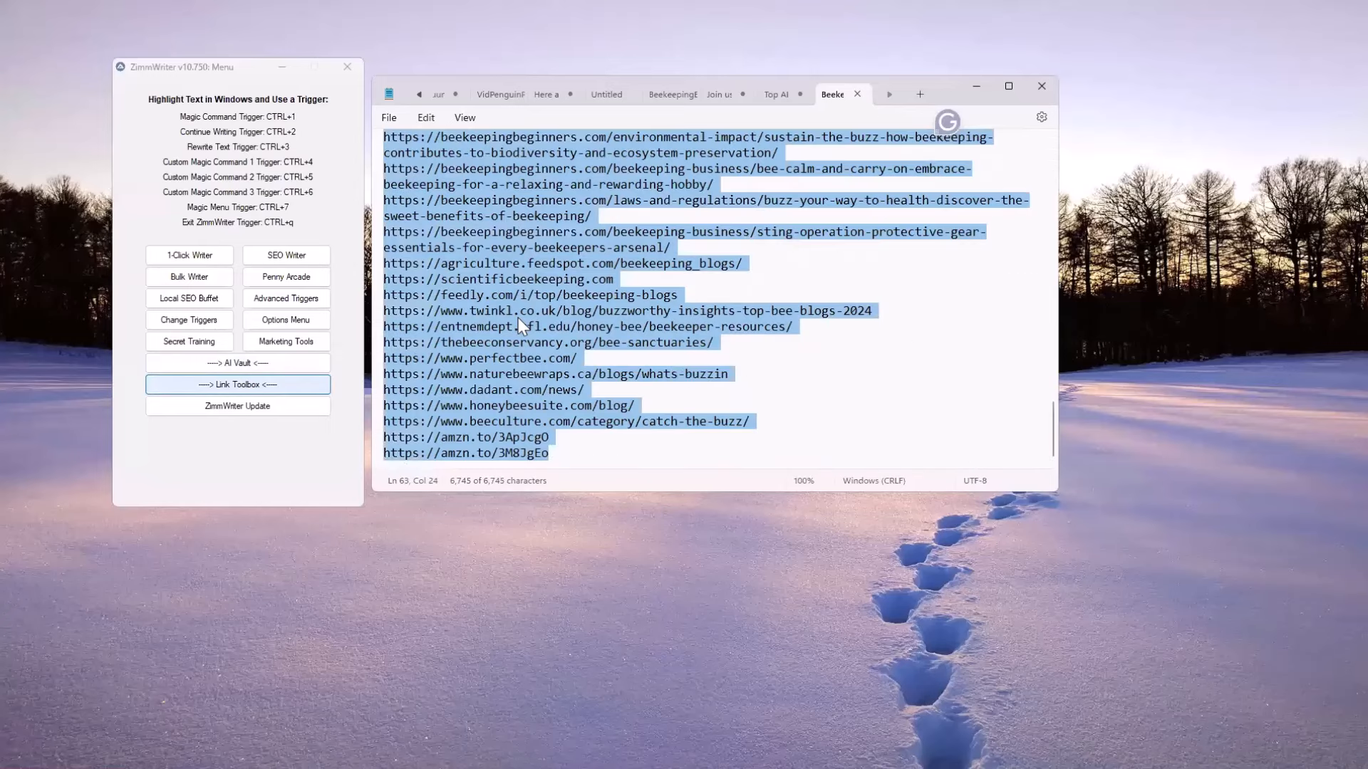
left_click(207, 385)
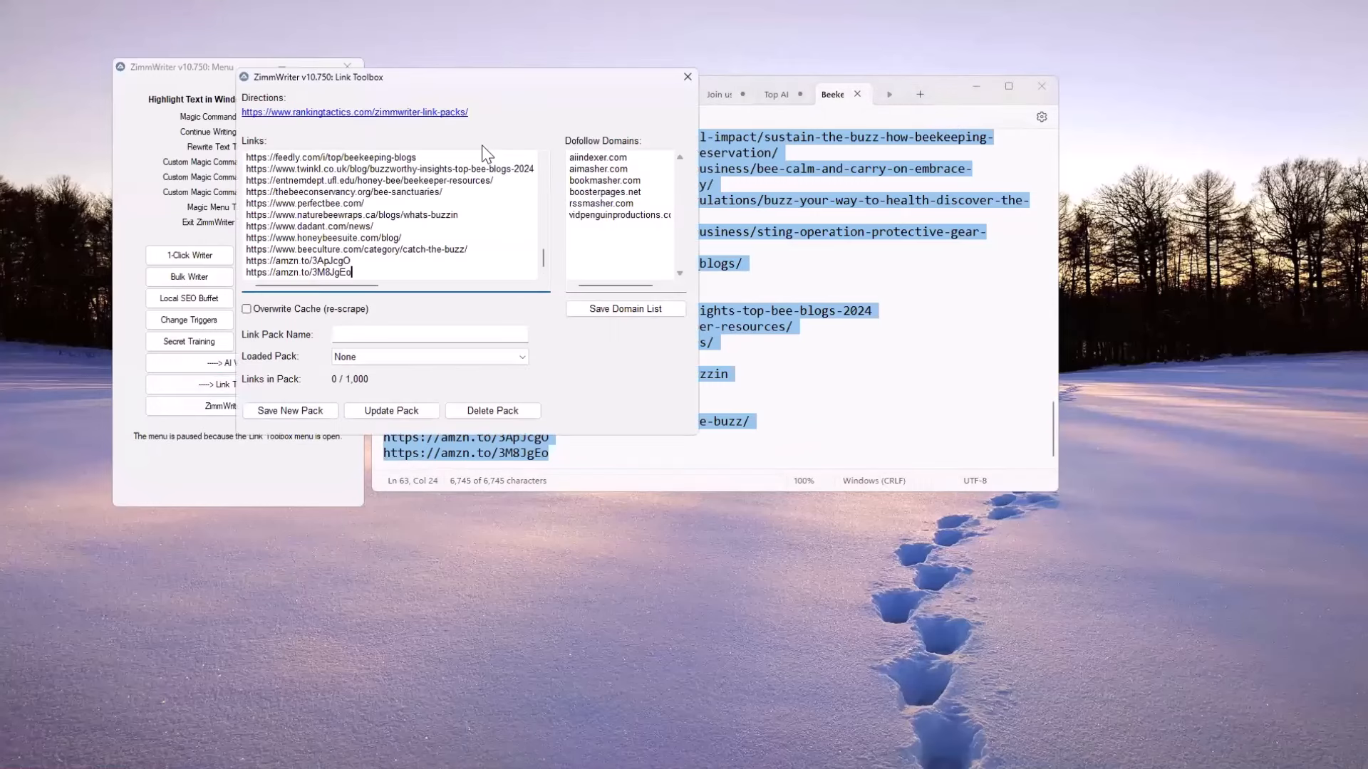
Name the link pack BeekeepingNEW and start saving it as a new pack, but decline the link scraping
left_click(421, 331)
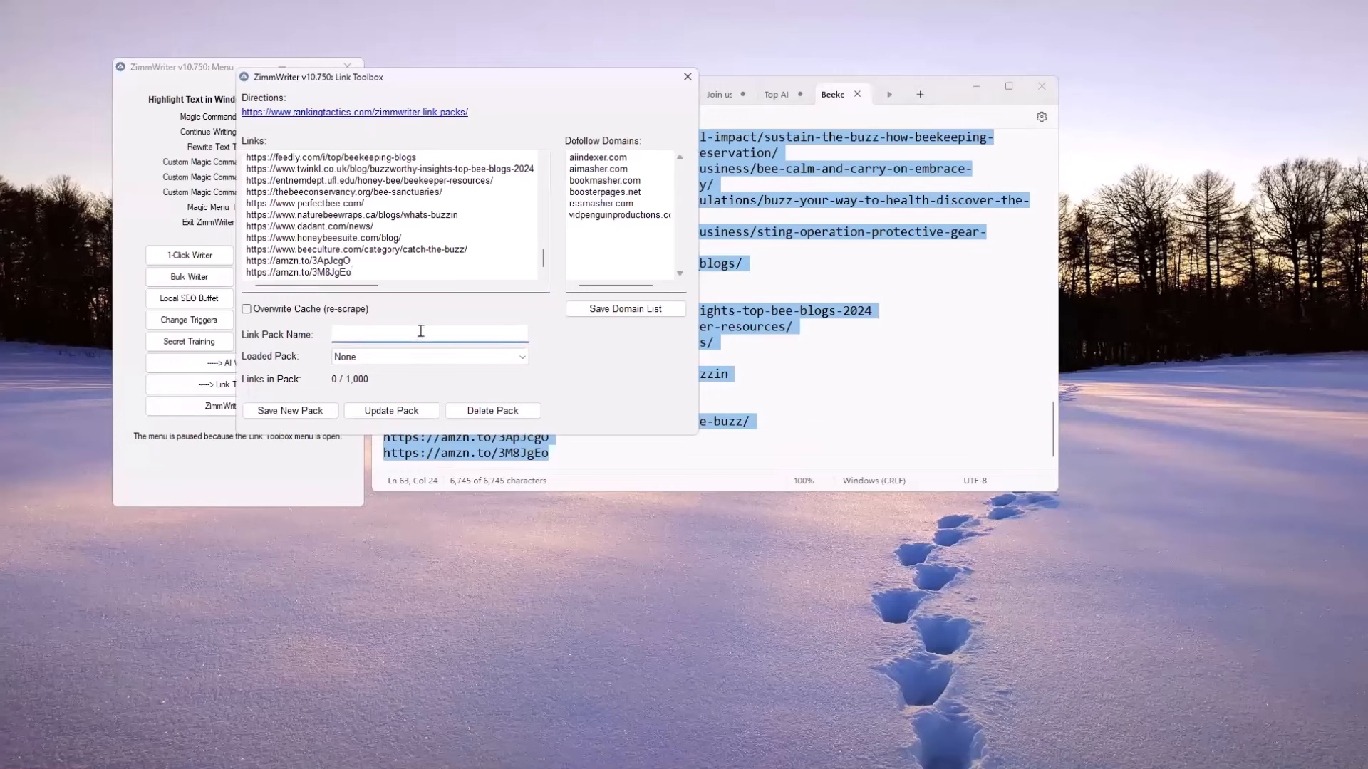
type("BeekeepingNEW")
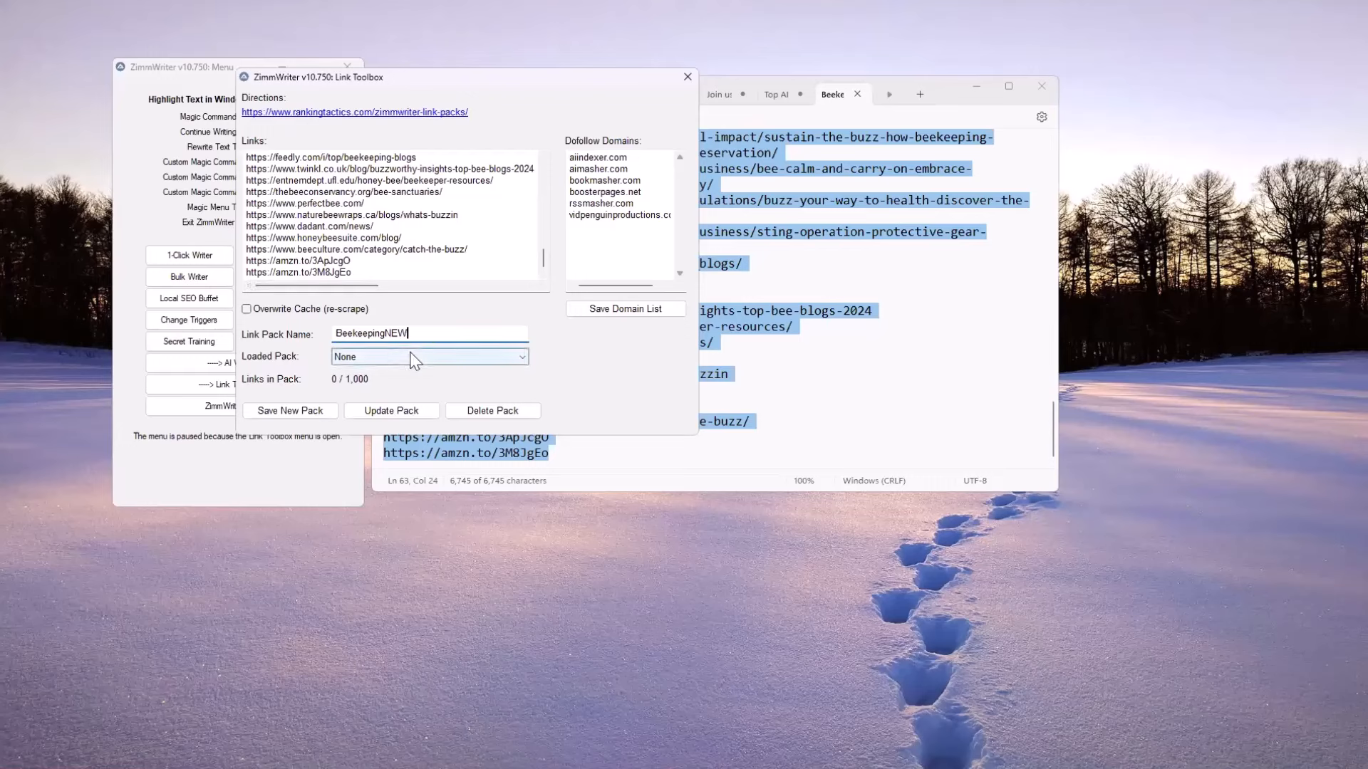
left_click(316, 413)
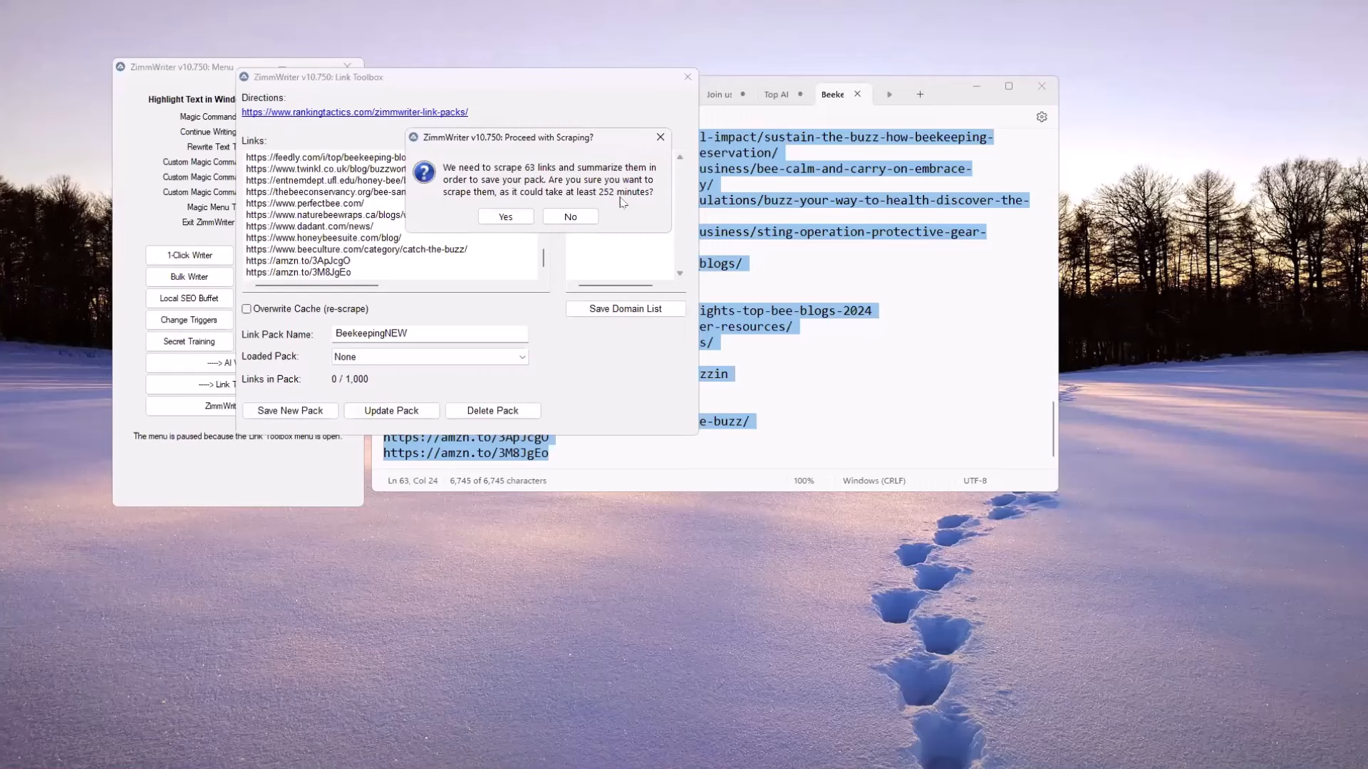
left_click(572, 223)
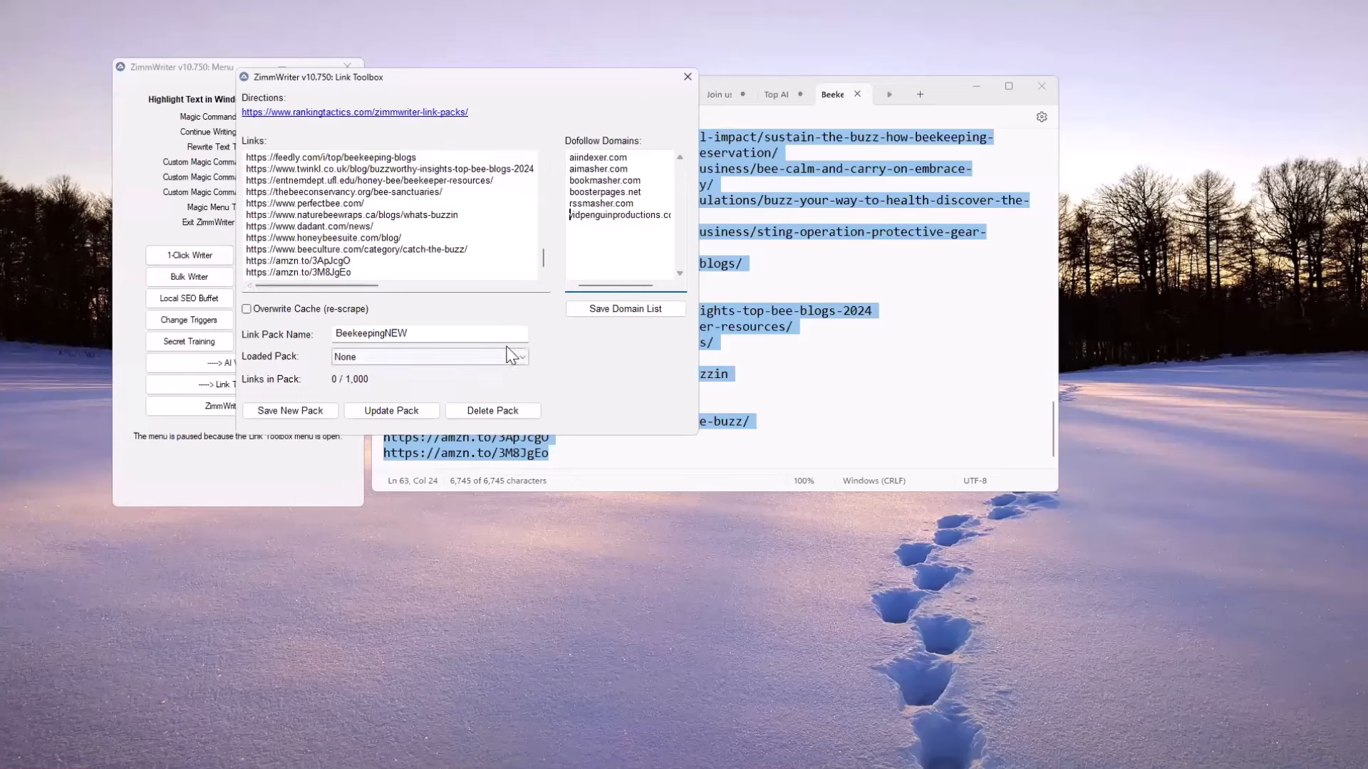
left_click(529, 366)
left_click(374, 404)
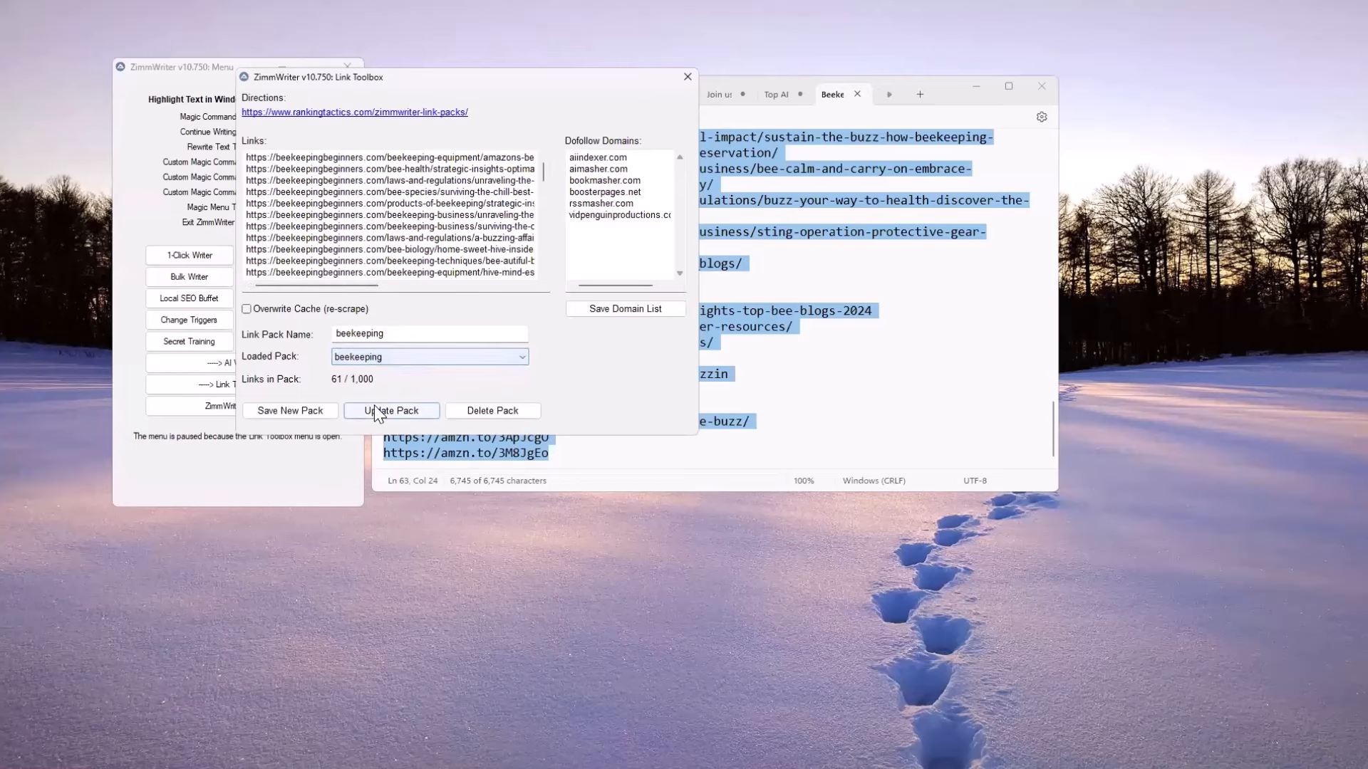
left_click_drag(544, 171, 549, 268)
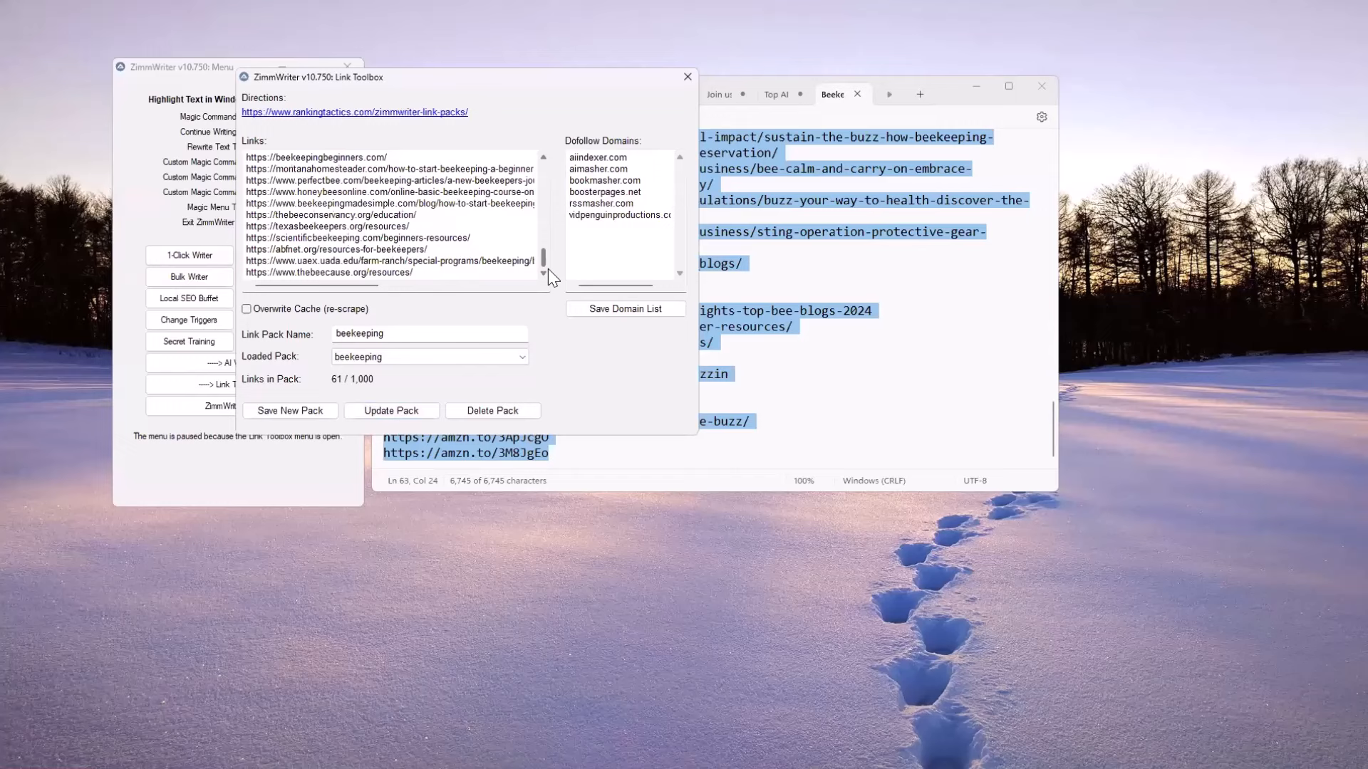
left_click(427, 272)
key("Return")
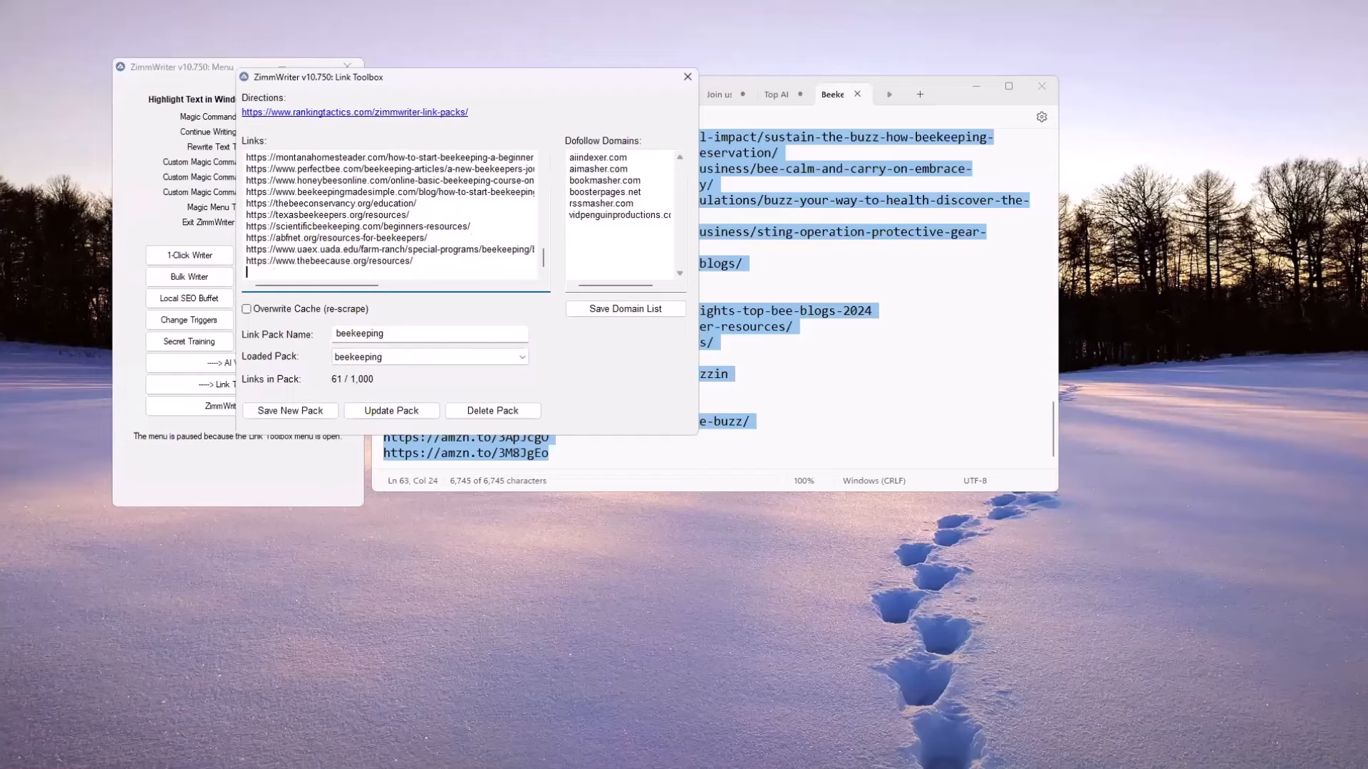
Copy the two amzn.to links from Notepad to the end of the beekeeping pack's links, and close the Link Toolbox without updating the pack
key("alt+Tab")
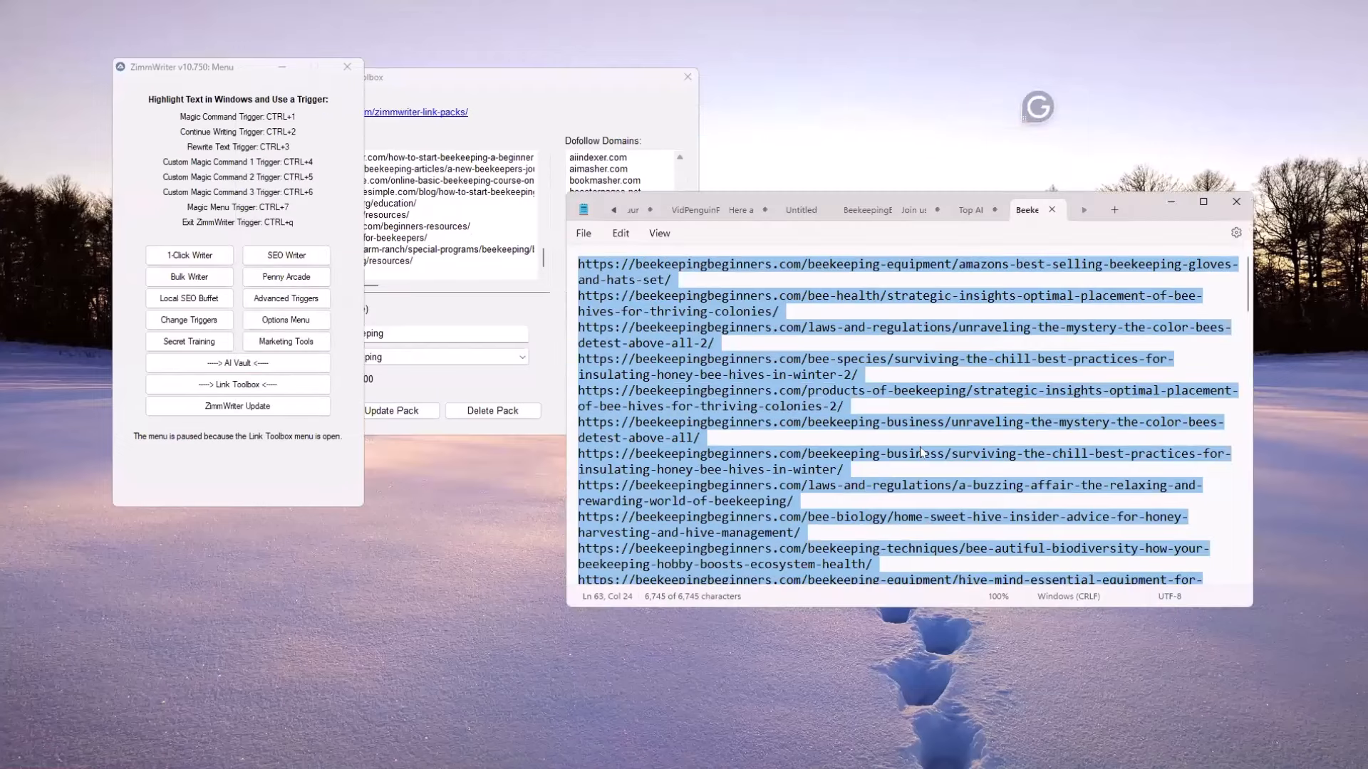
scroll(926, 452, "down", 20)
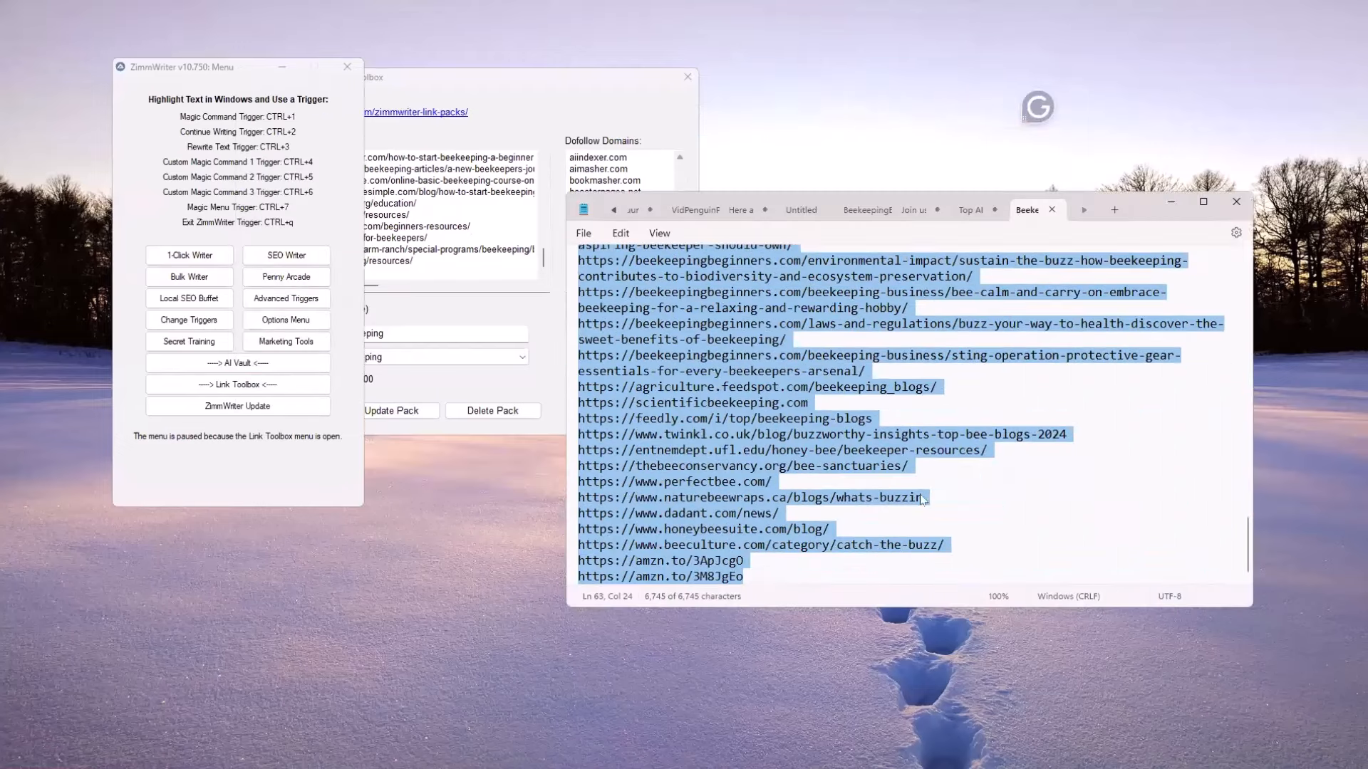
left_click_drag(775, 574, 550, 555)
key("ctrl+c")
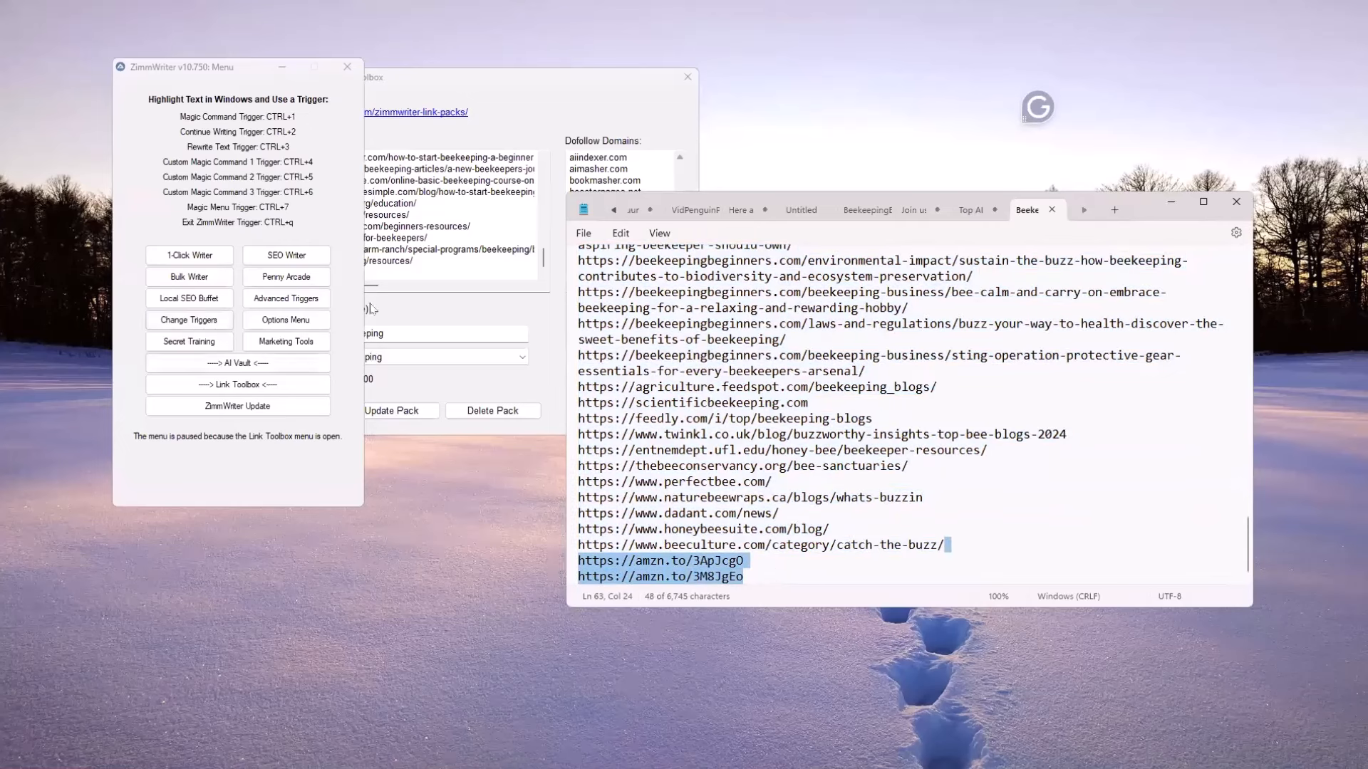
left_click(439, 269)
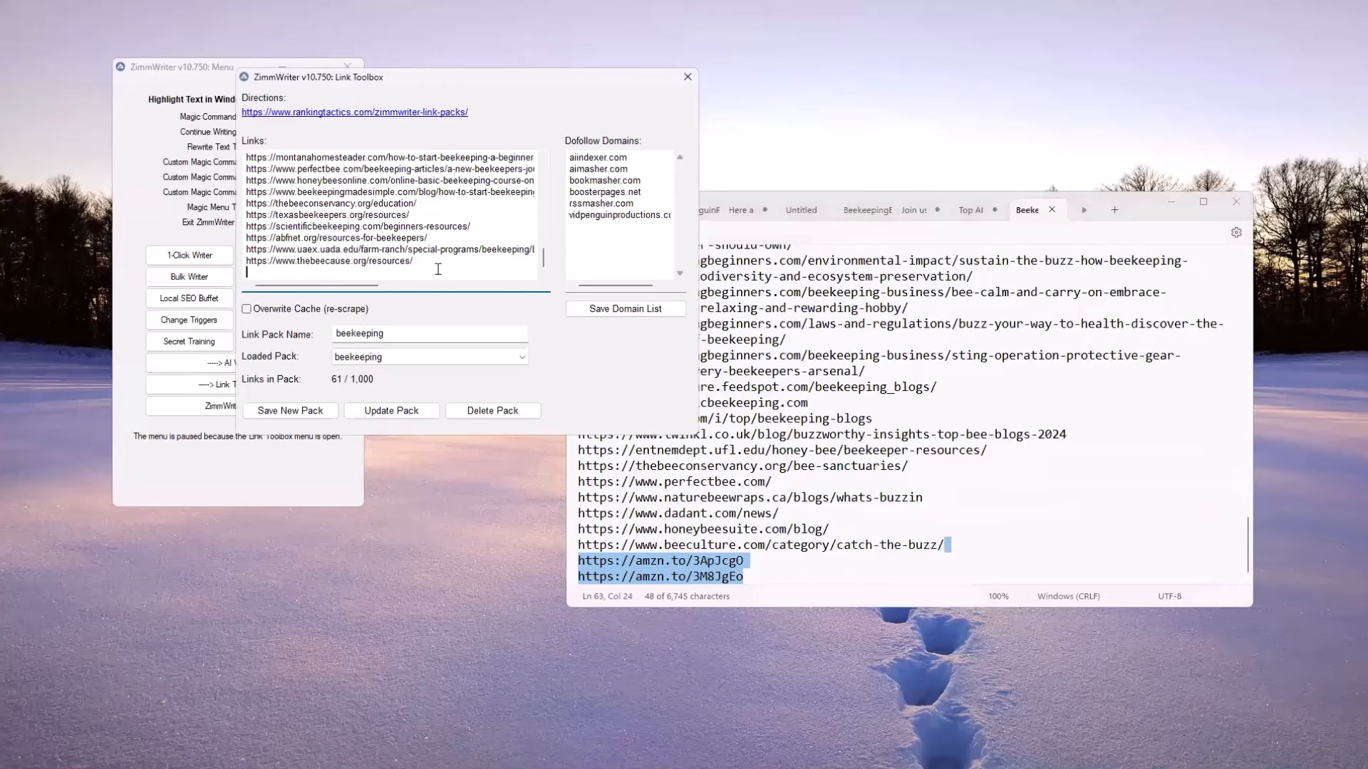
key("ctrl+v")
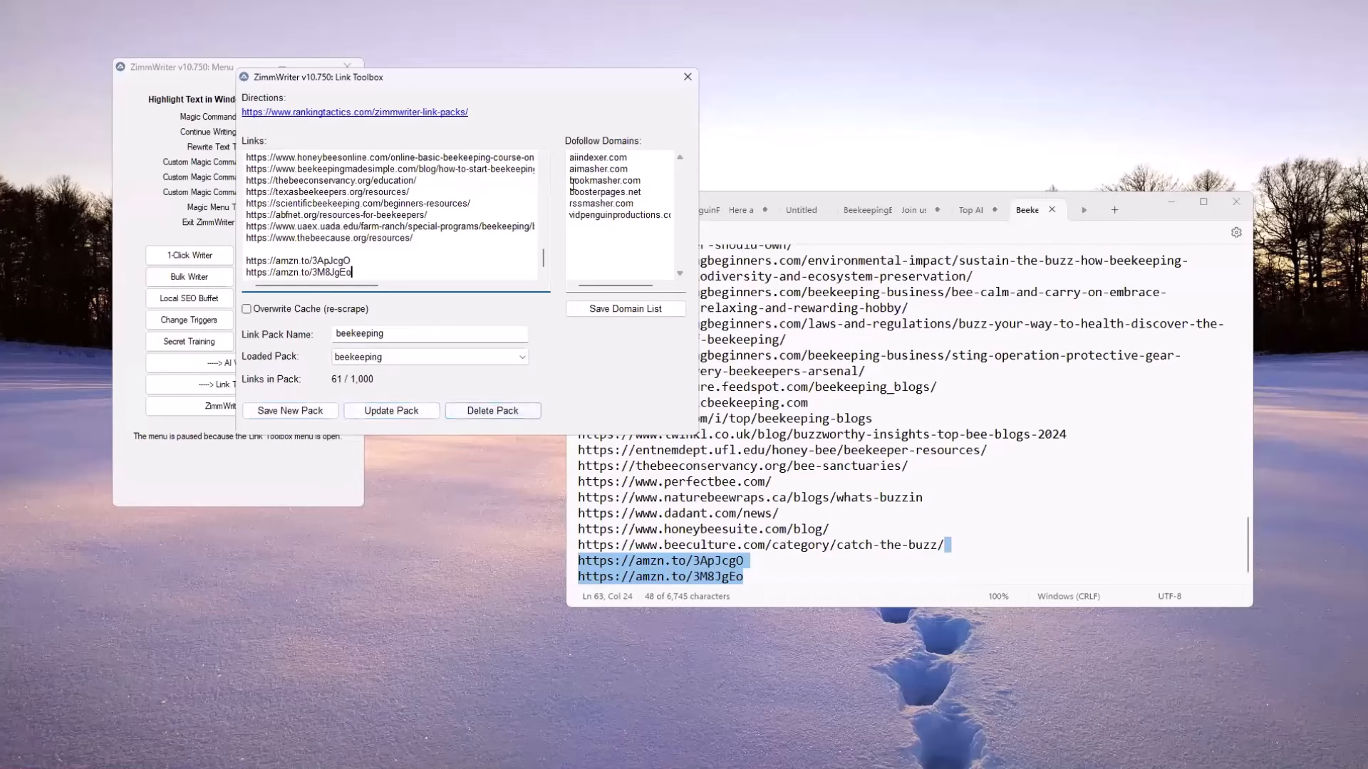
left_click(688, 76)
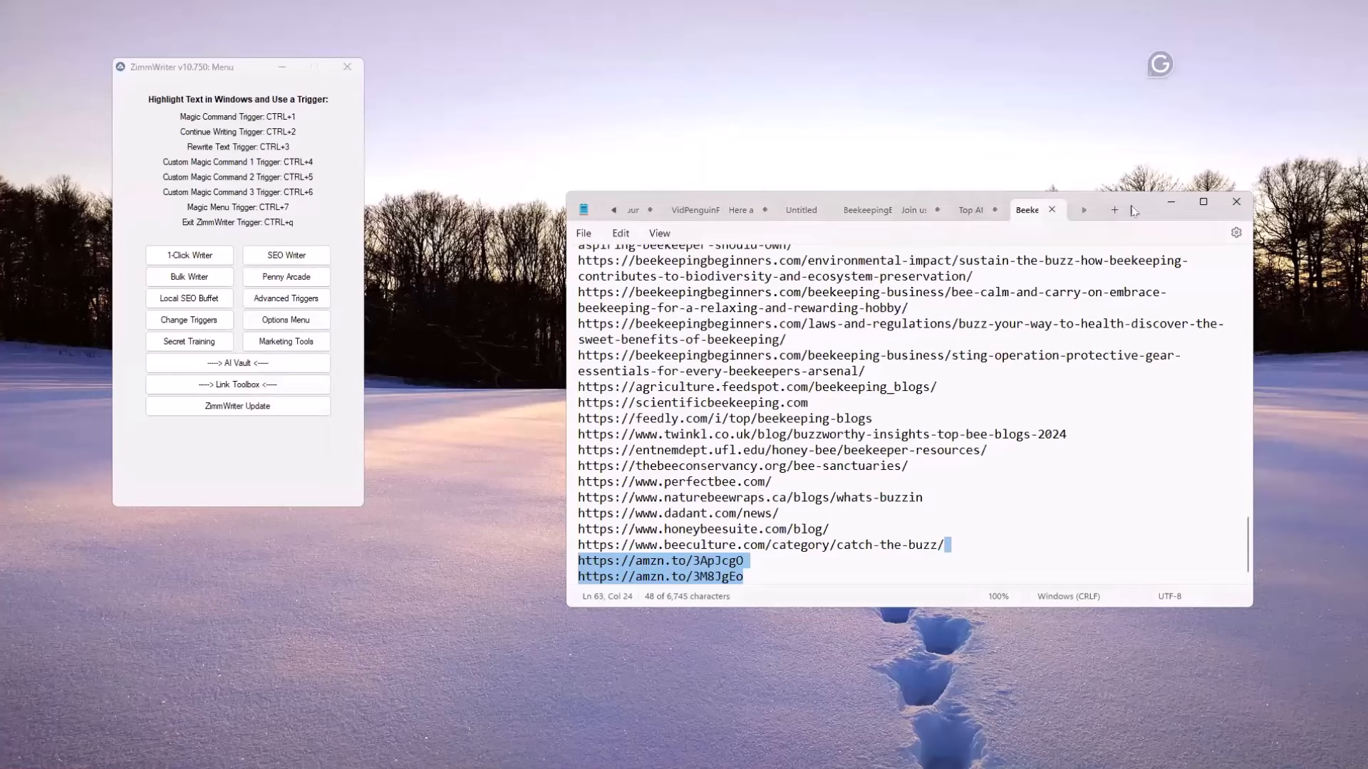
Look through the saved link pack text files in the Notes folder without opening one, and briefly view ZimmWriter's Link Toolbox
scroll(667, 334, "up", 5)
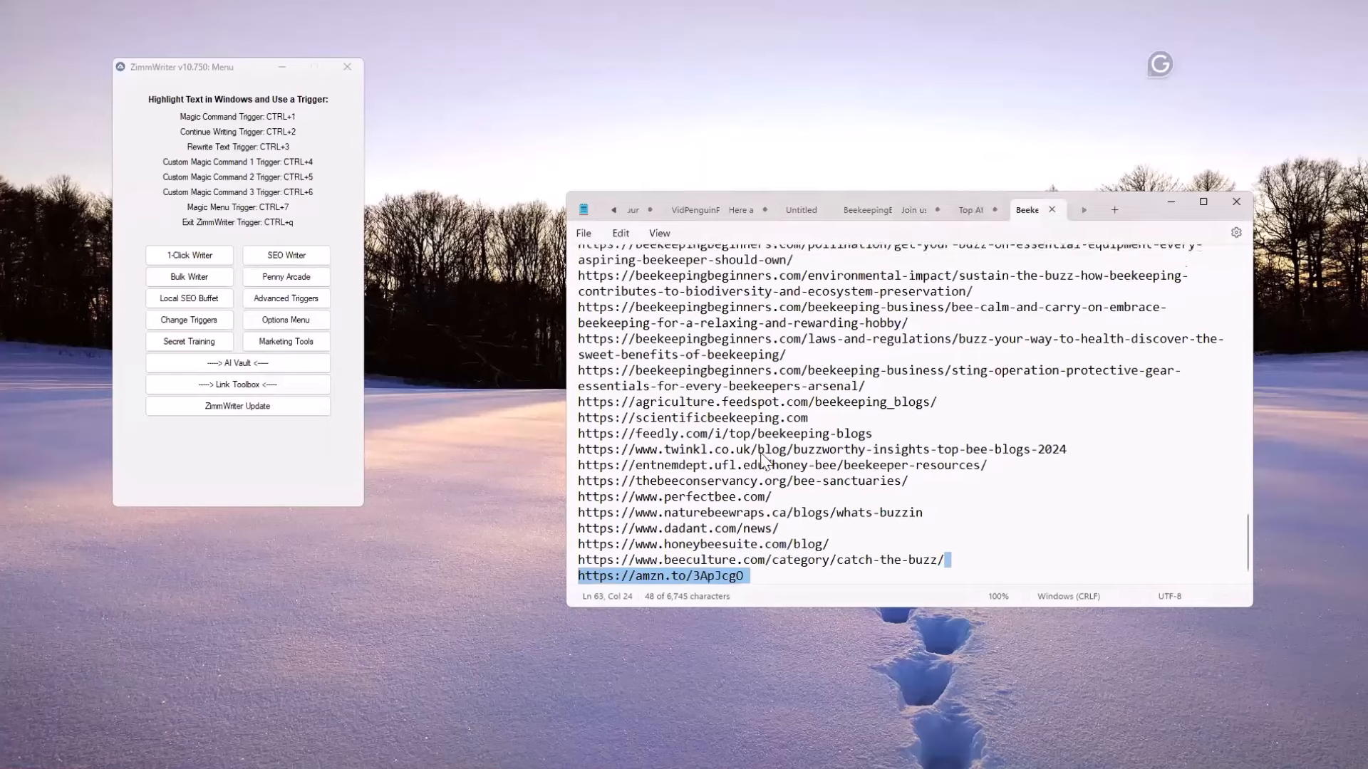
left_click(583, 235)
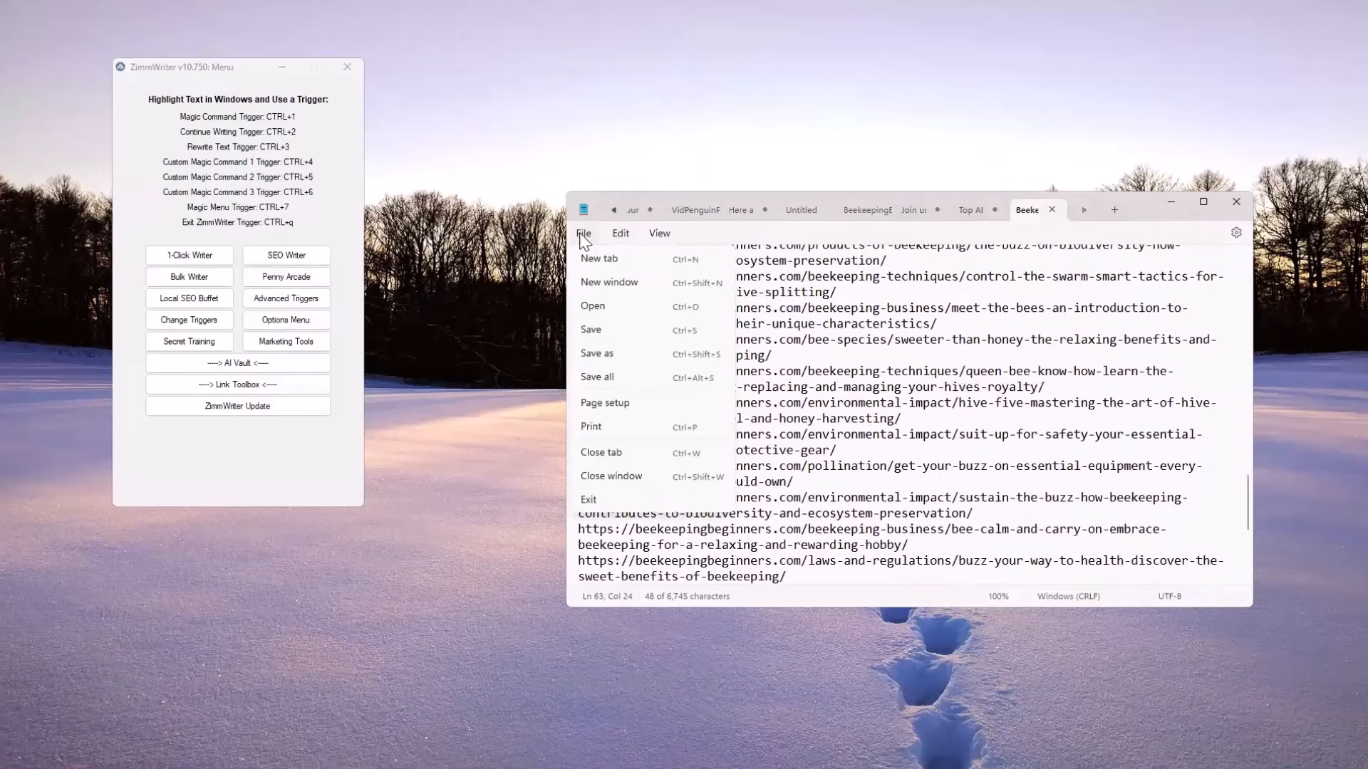
left_click(596, 307)
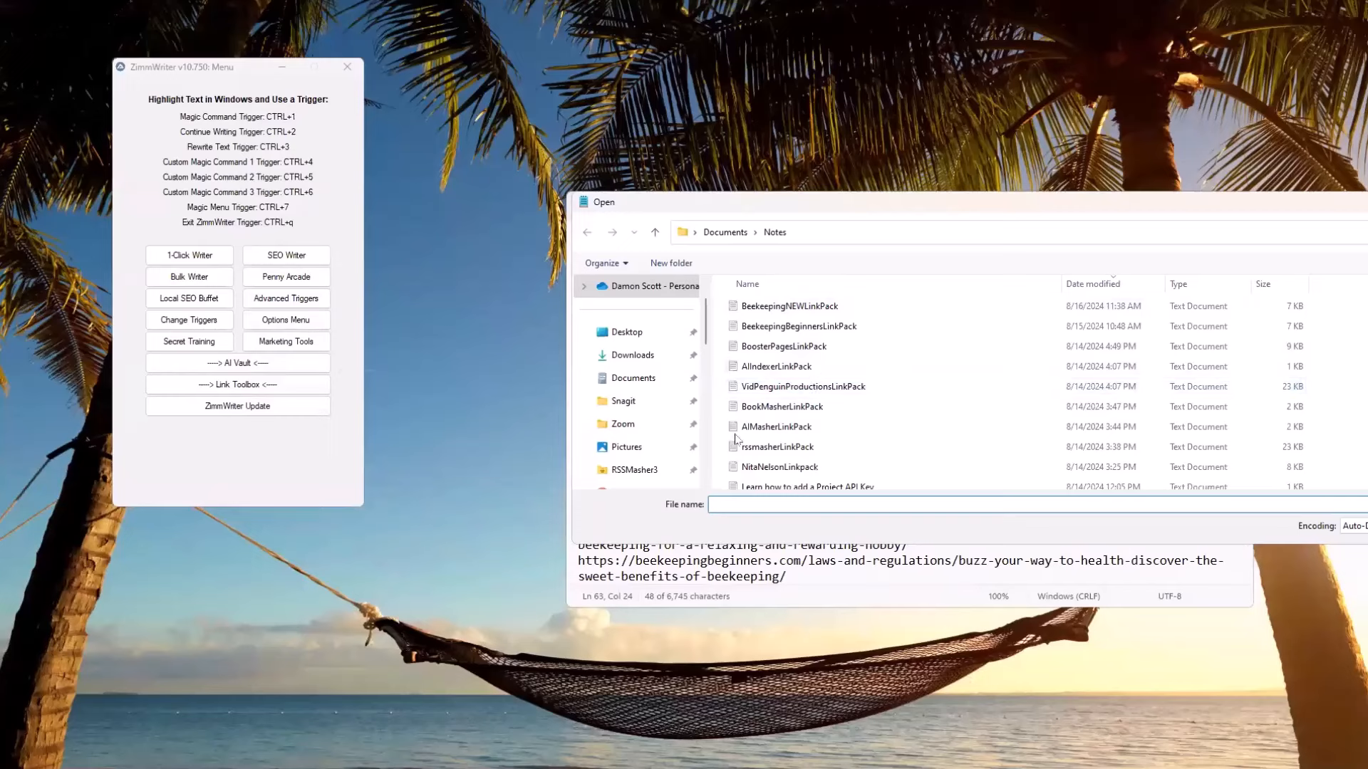
scroll(791, 452, "down", 1)
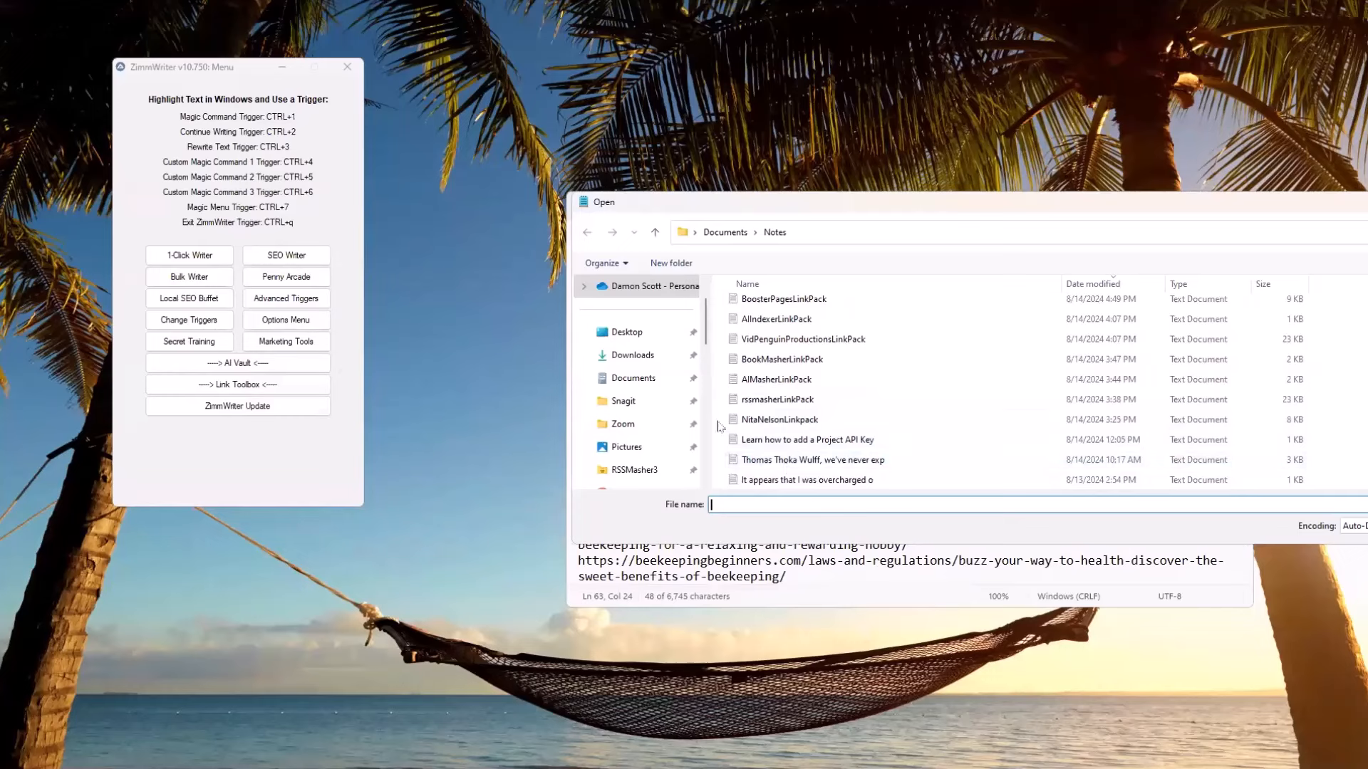
scroll(860, 403, "up", 1)
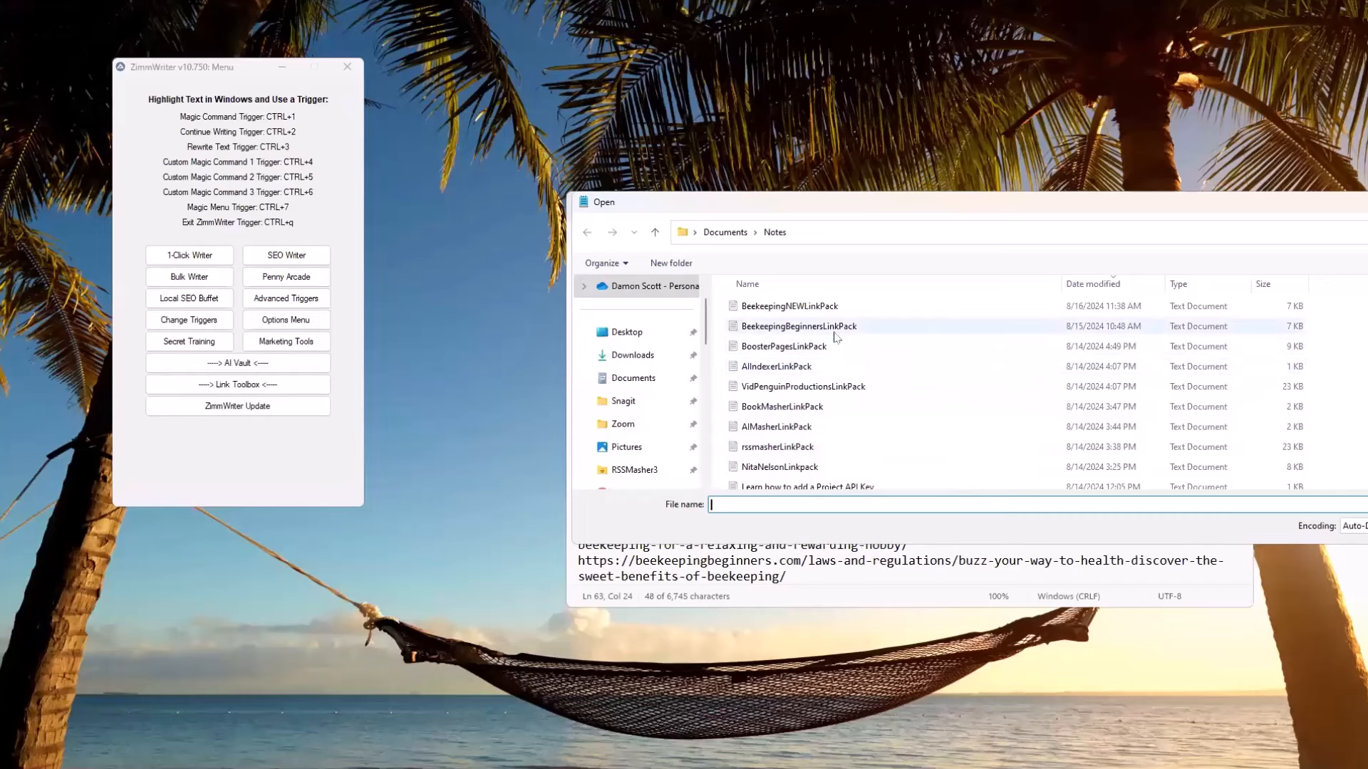
left_click_drag(1231, 206, 1148, 205)
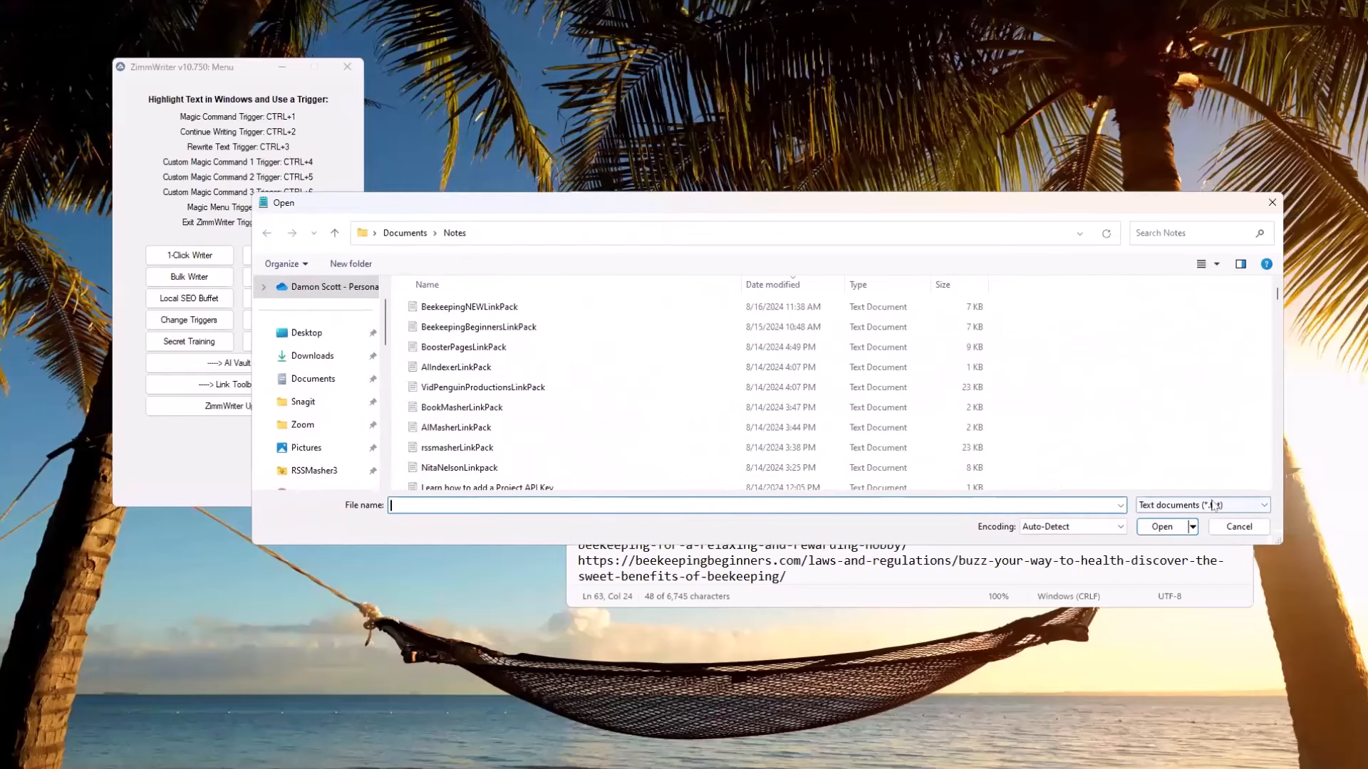
left_click(1247, 530)
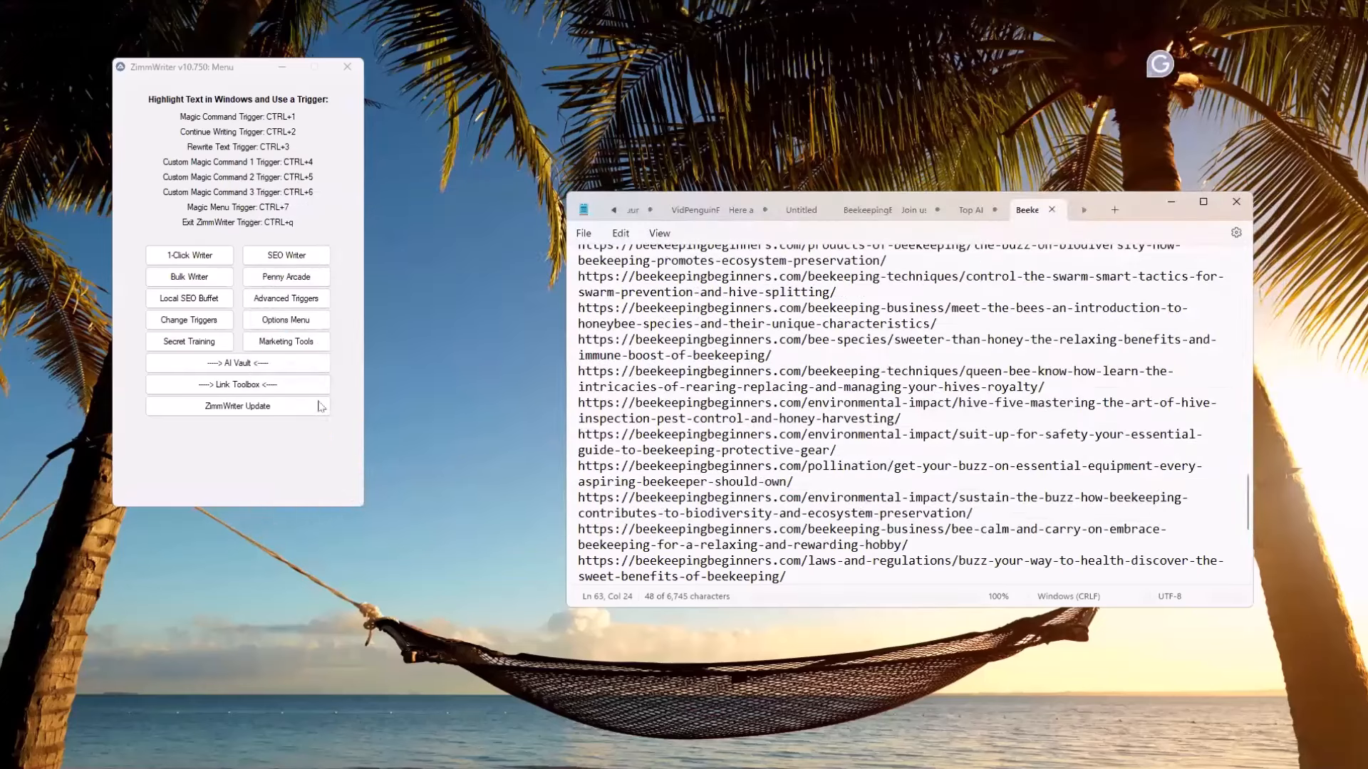
left_click(219, 386)
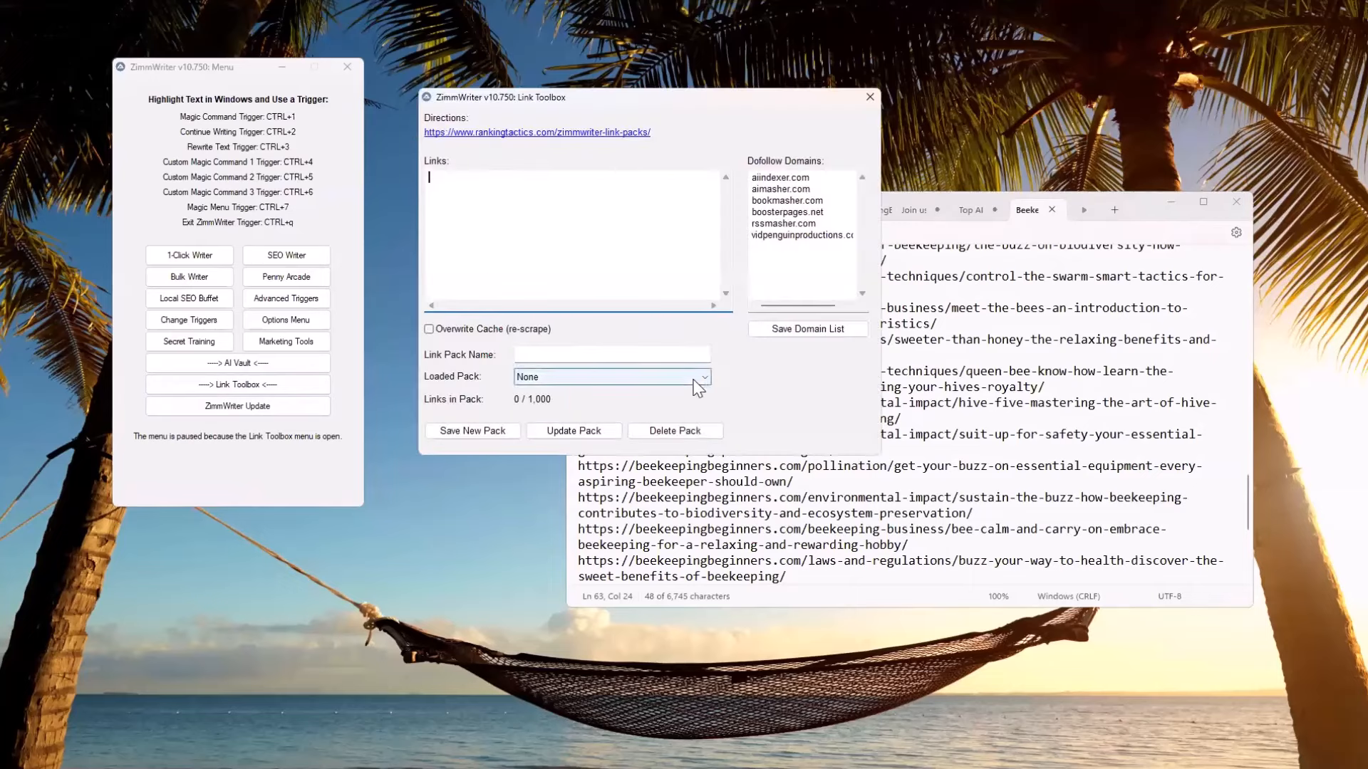
left_click(870, 96)
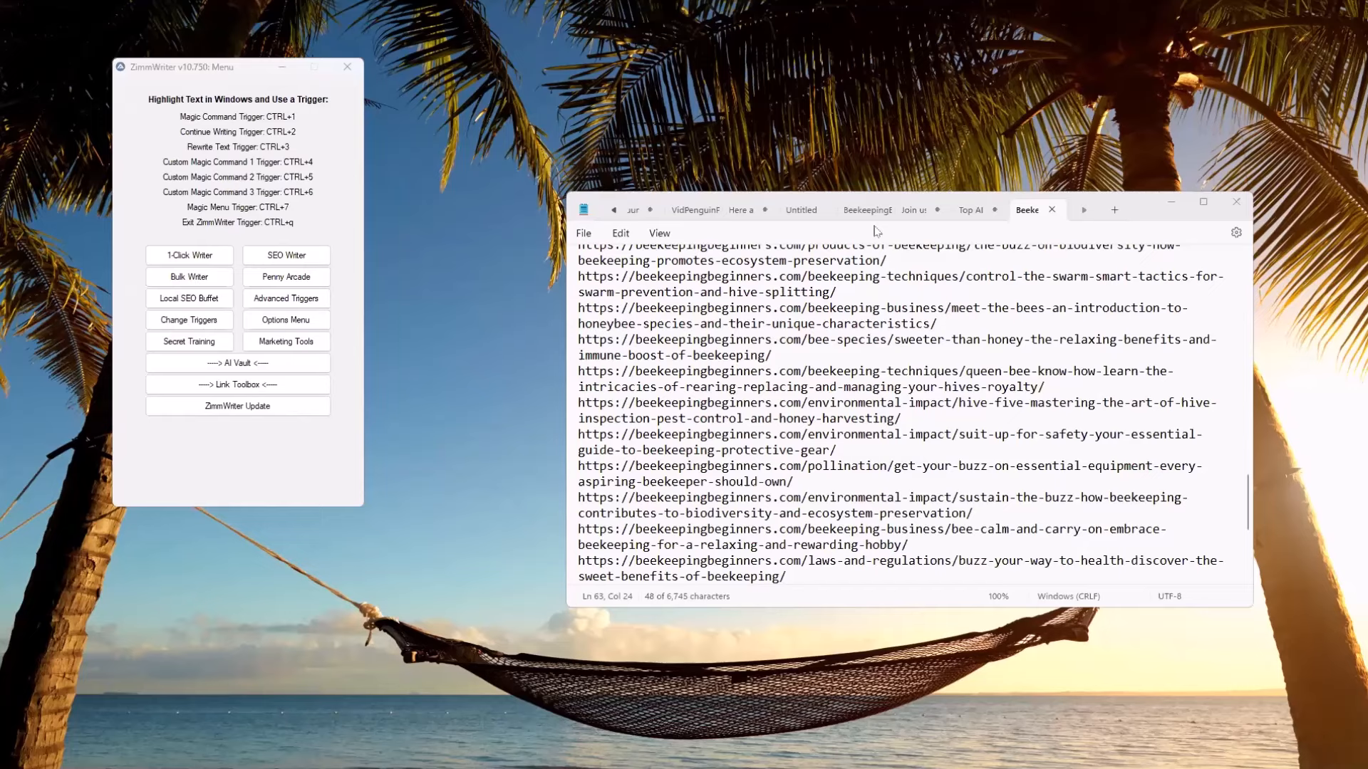
Switch to the browser, find the Honey Bee Suite blog's RSS feeds, examine its main feed, and close the feed
key("alt+Tab")
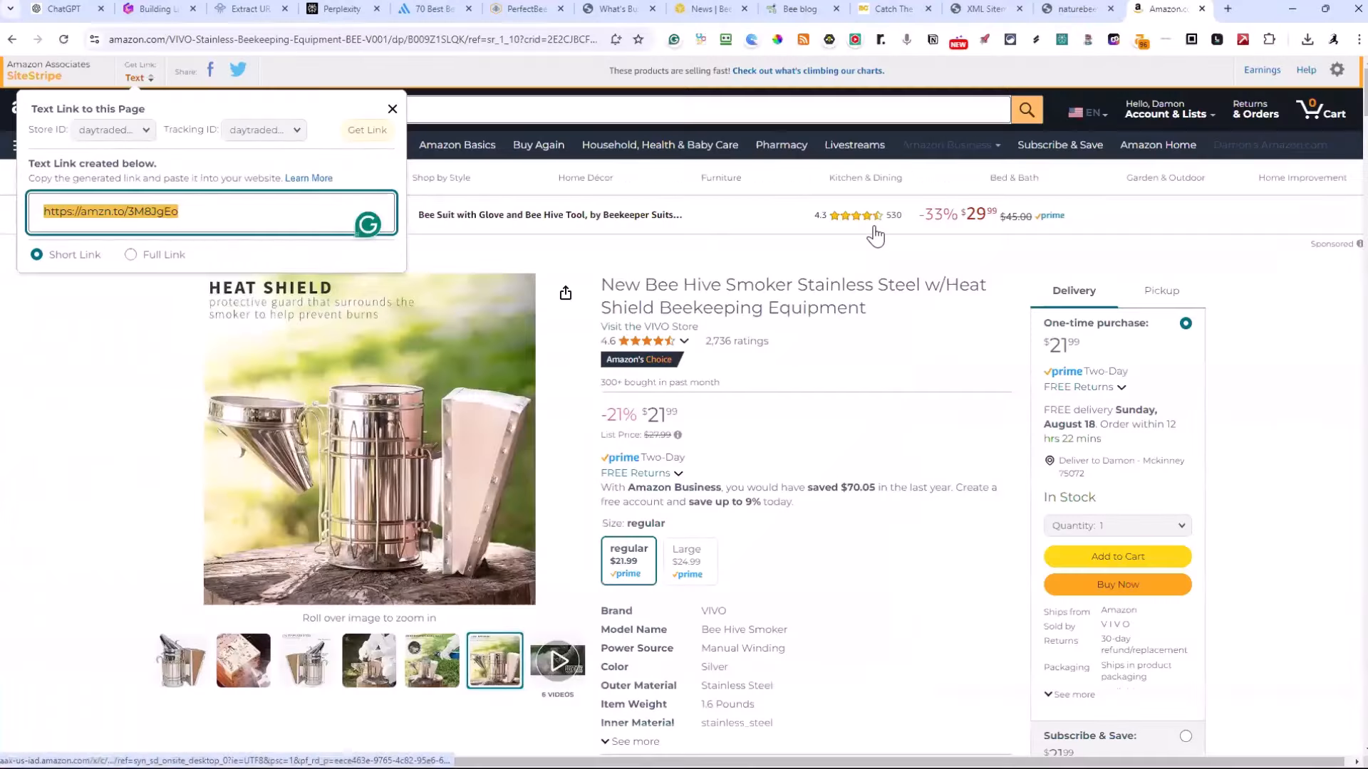
left_click(799, 10)
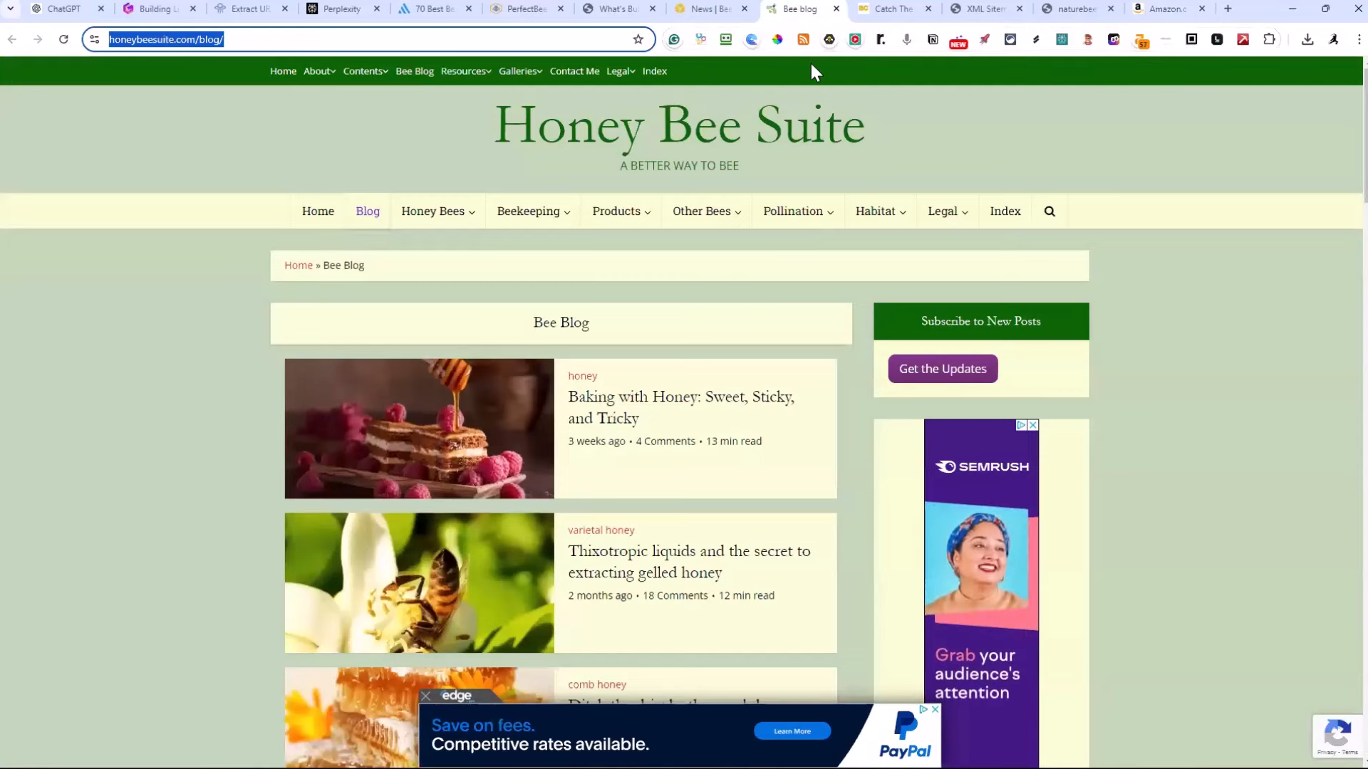
left_click(803, 39)
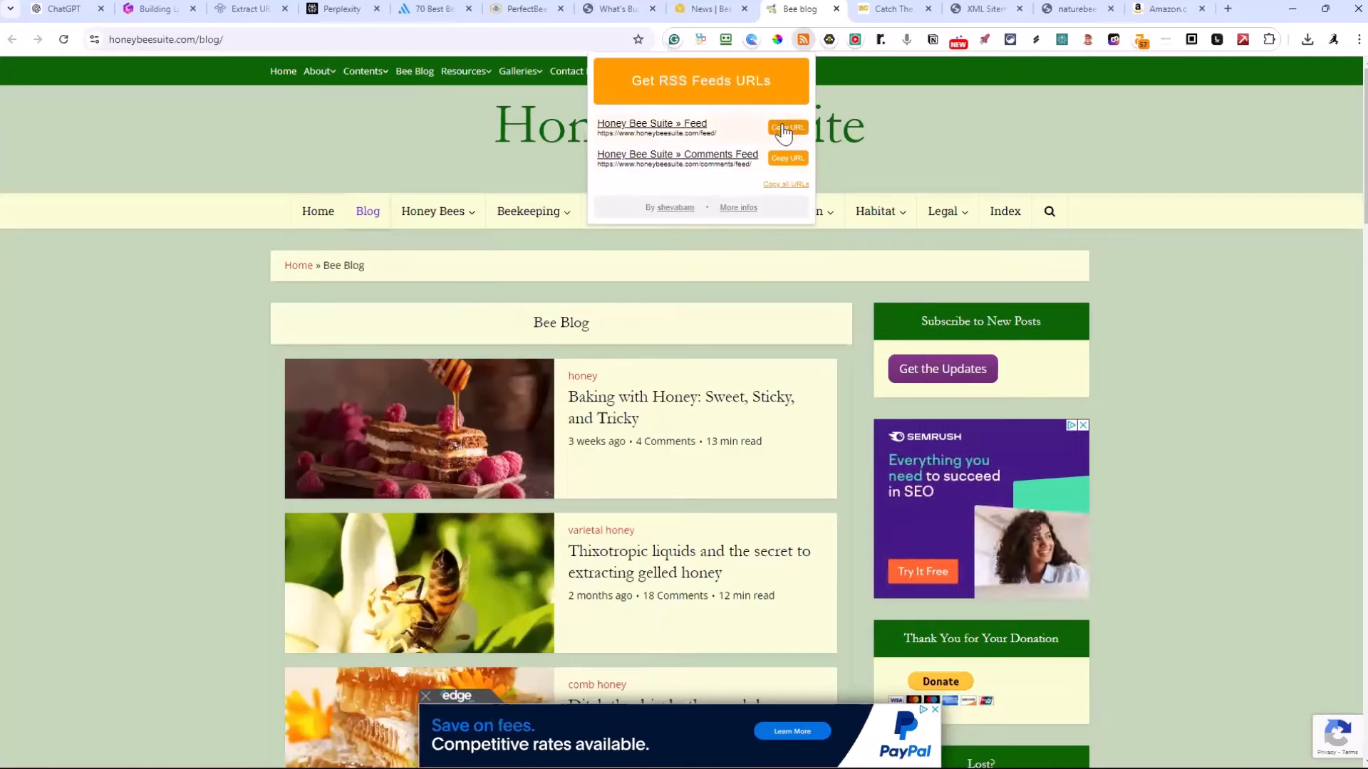
left_click(642, 132)
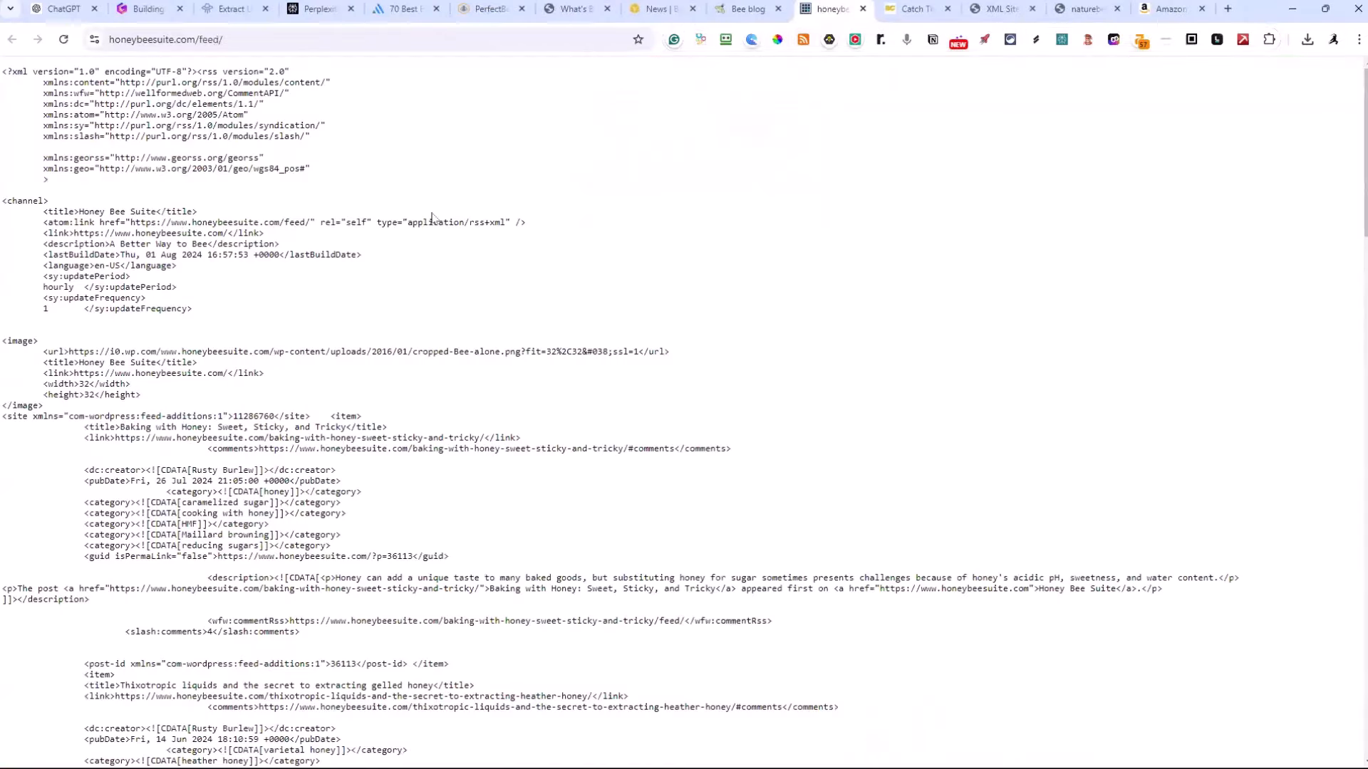
scroll(430, 225, "down", 1)
scroll(429, 225, "down", 11)
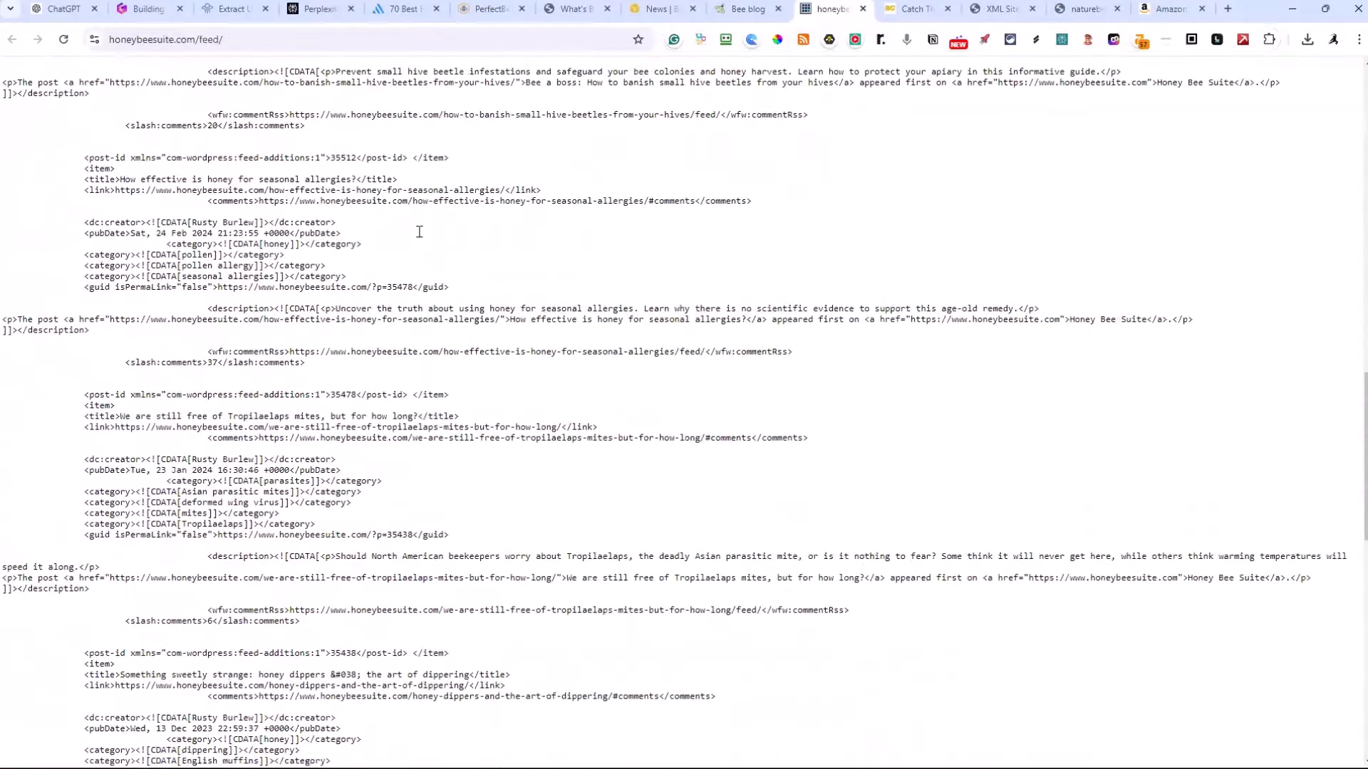
scroll(419, 232, "up", 12)
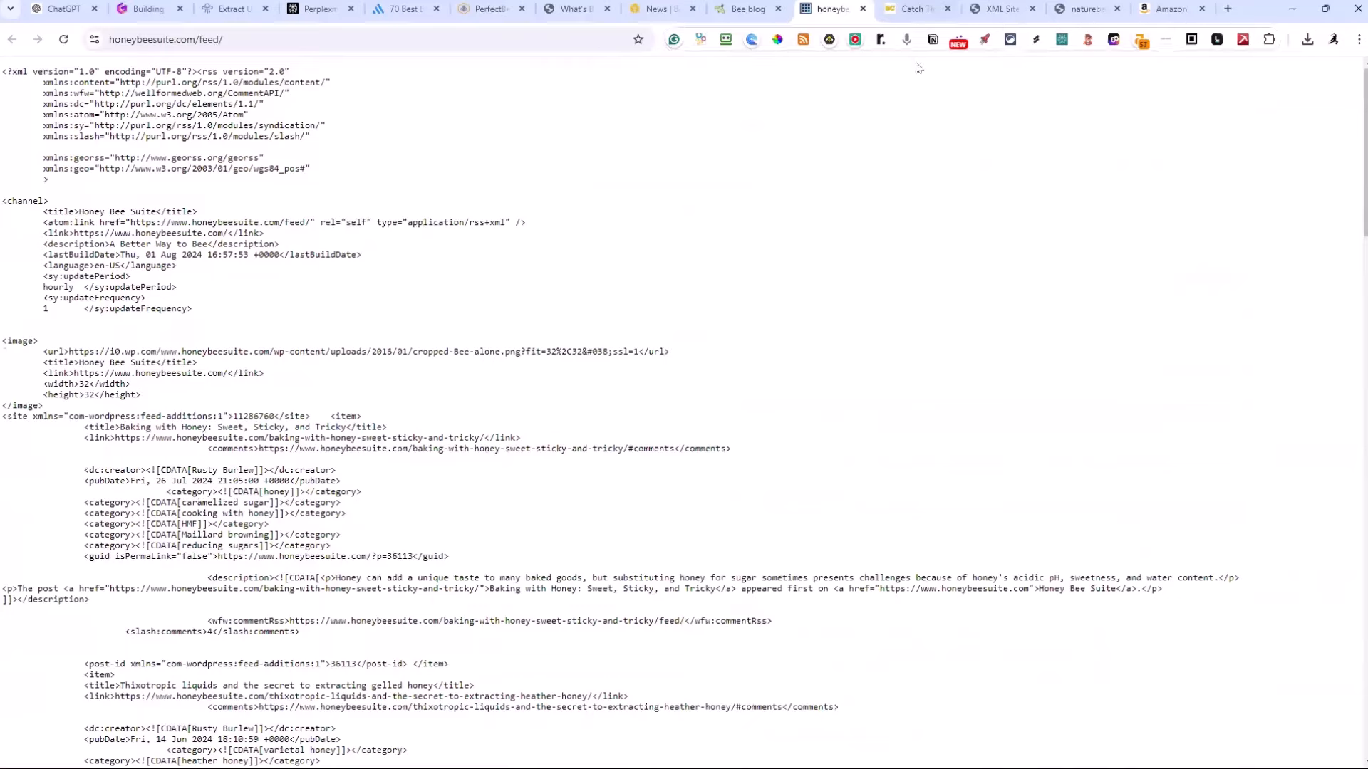
left_click(863, 8)
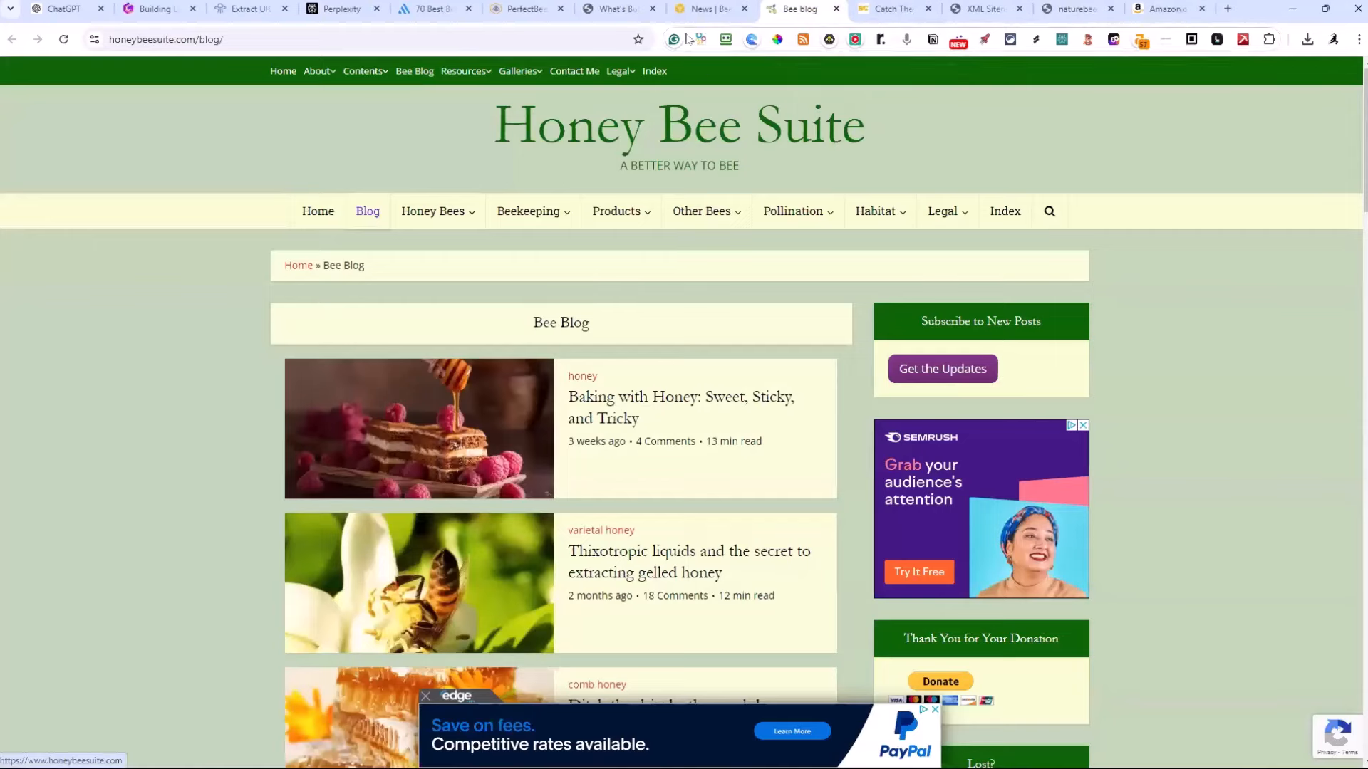
View Dadant's Beekeeping News page, then minimize the browser
left_click(707, 12)
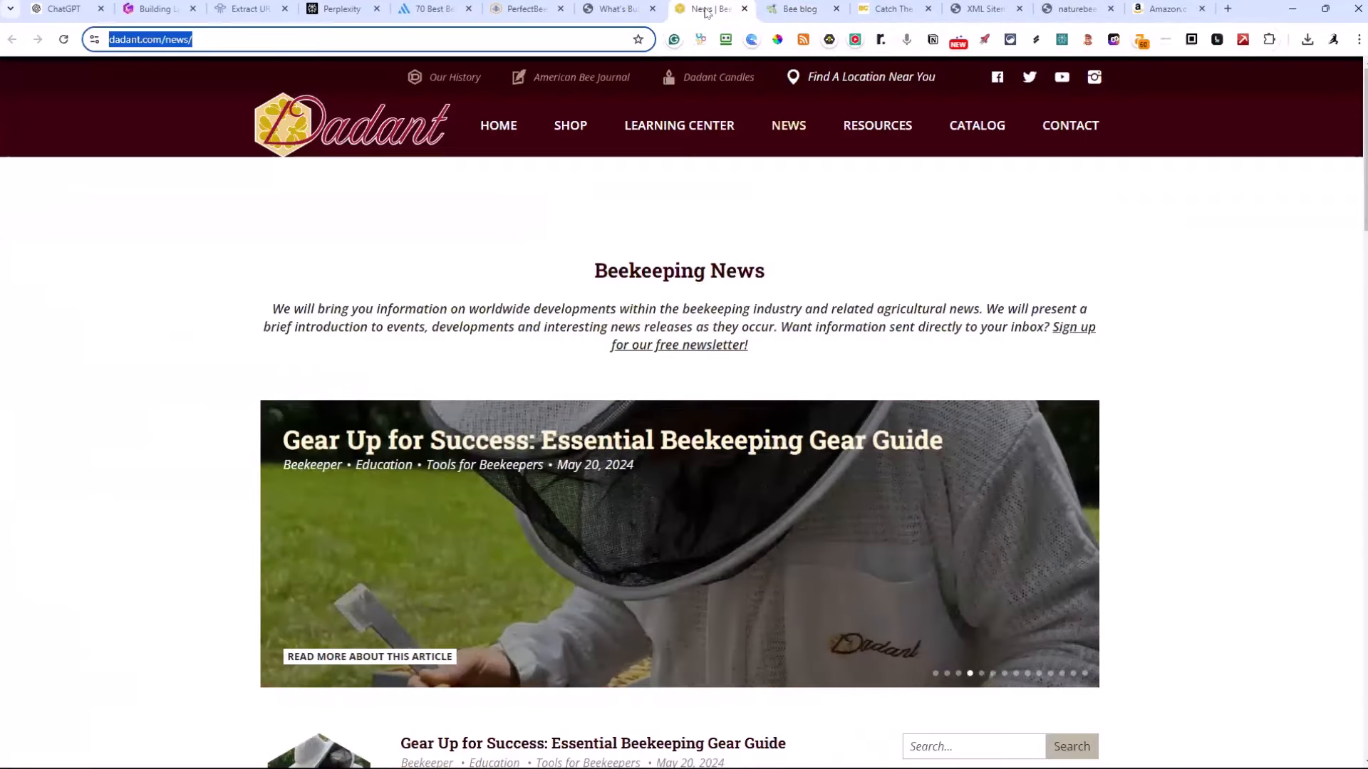
left_click(788, 128)
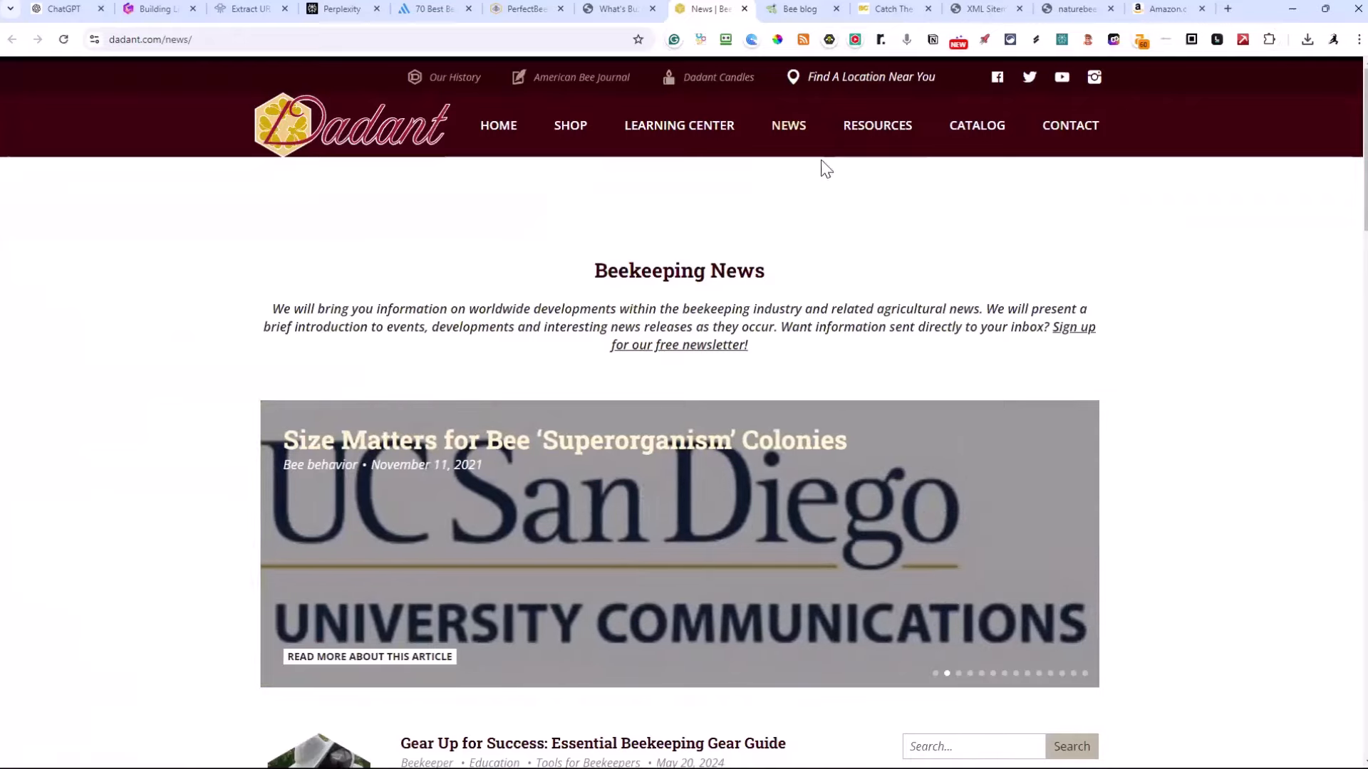
left_click(1293, 10)
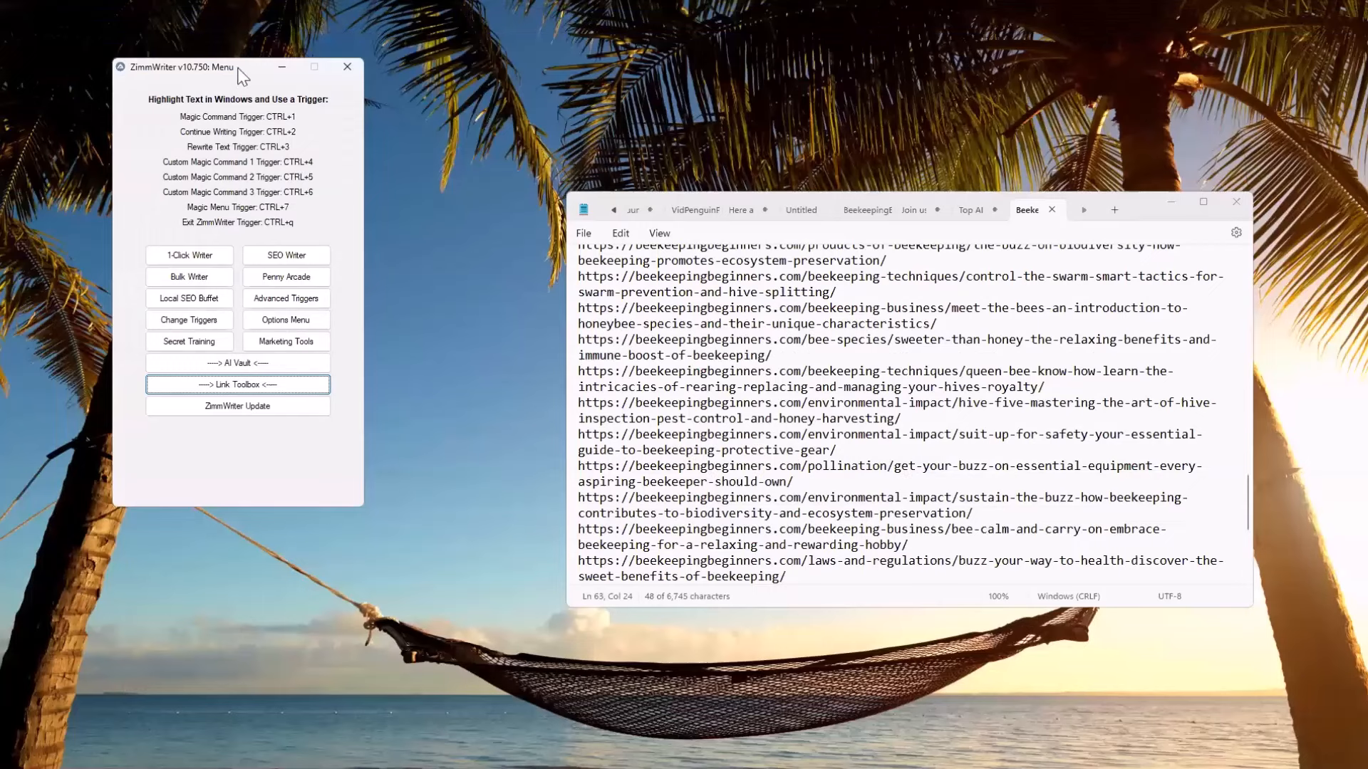
Put Notepad away and set up ZimmWriter's Topical Authority Generator with the concept "Beekeeping for beginners" and the GPT-4o Mini (OA) model
left_click_drag(238, 69, 394, 49)
left_click(1173, 202)
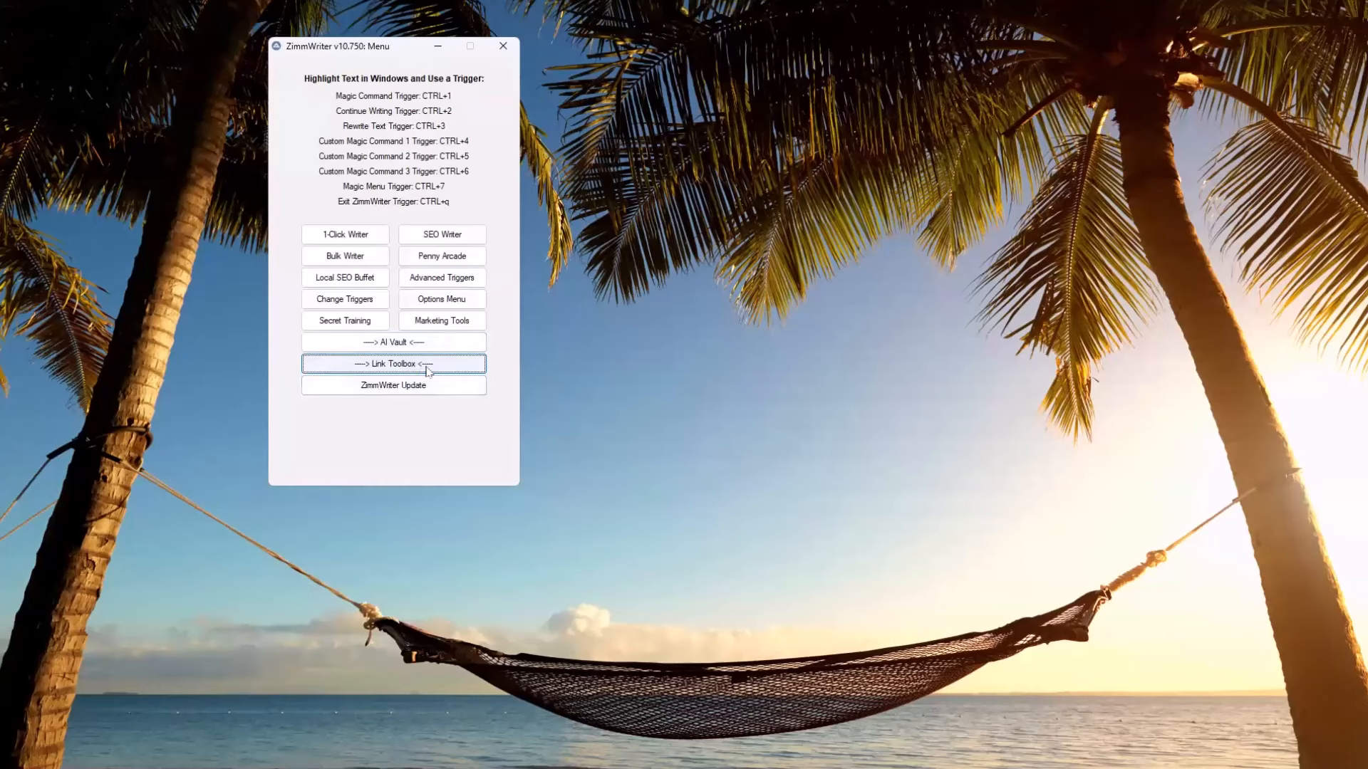
left_click(399, 348)
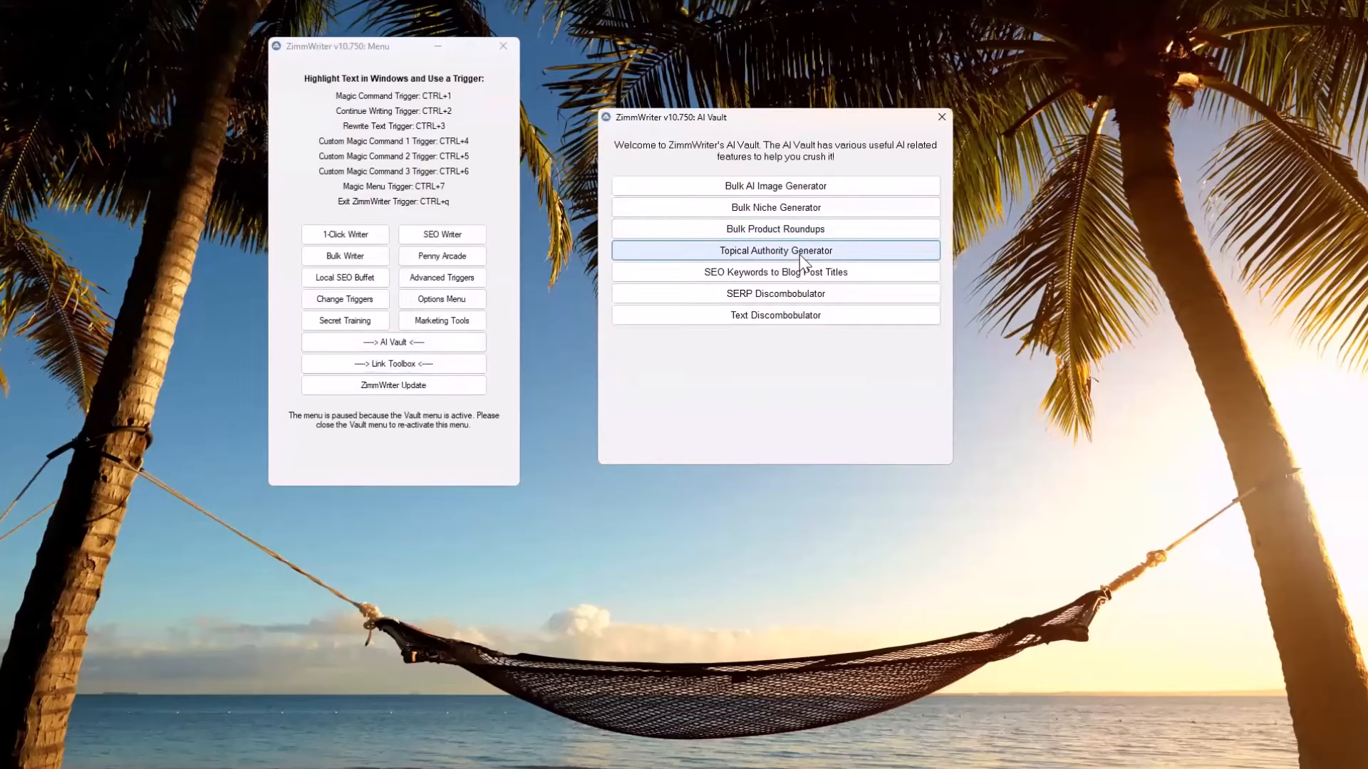
left_click(799, 254)
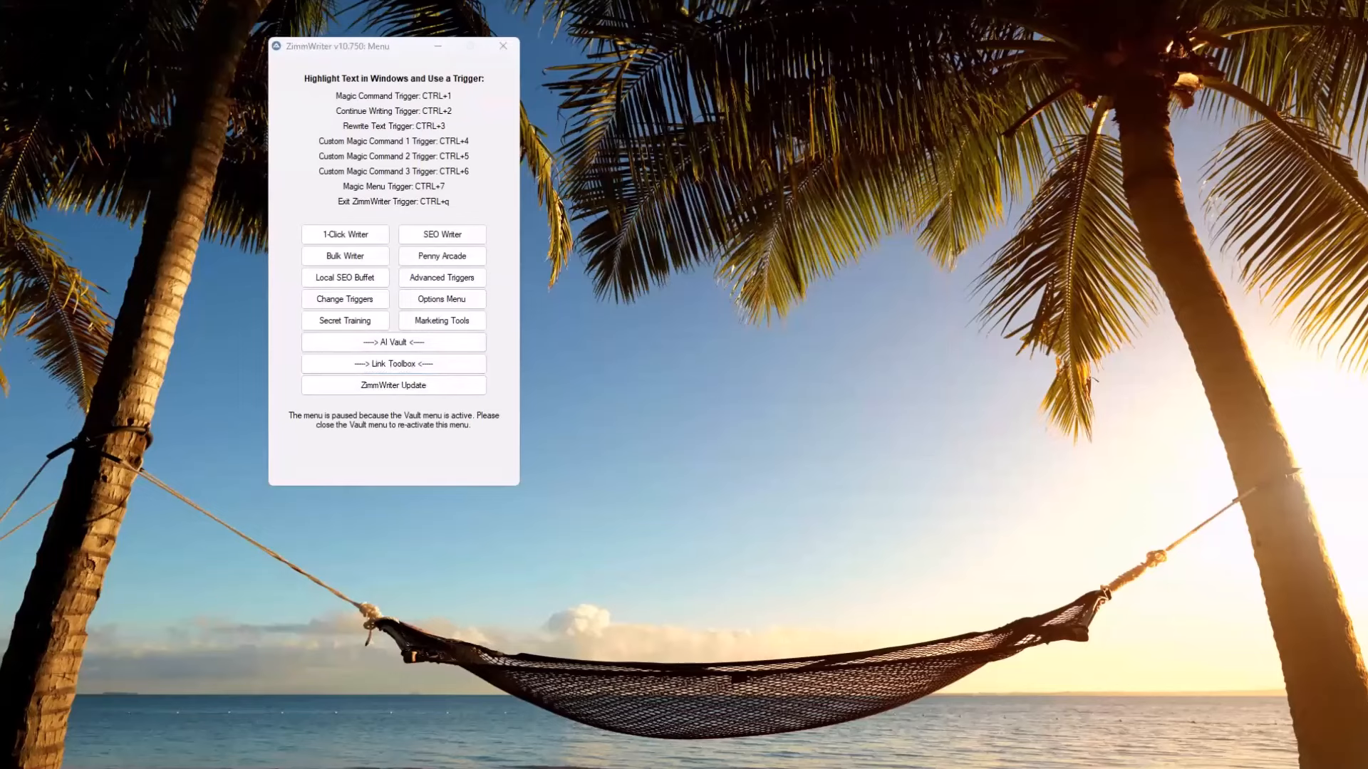
type("Beekeeping for beginners")
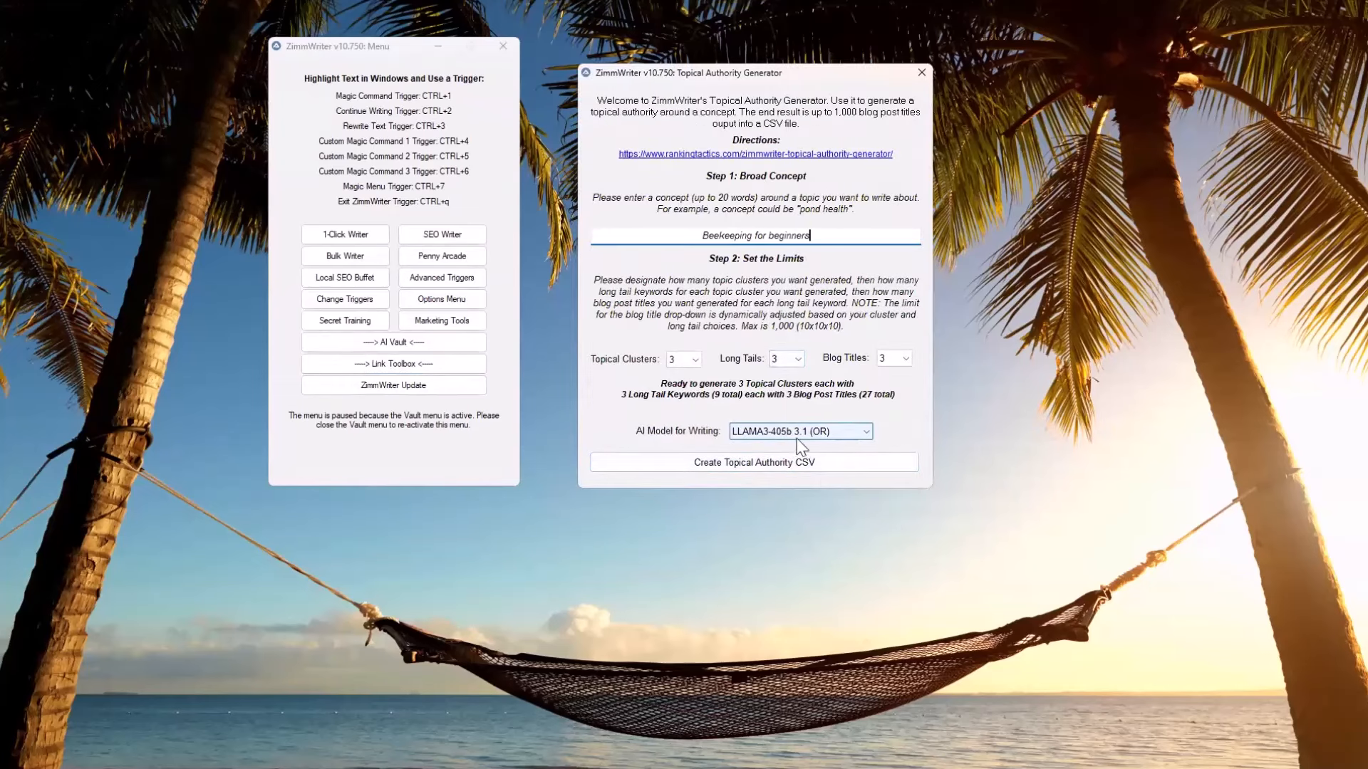
left_click(829, 435)
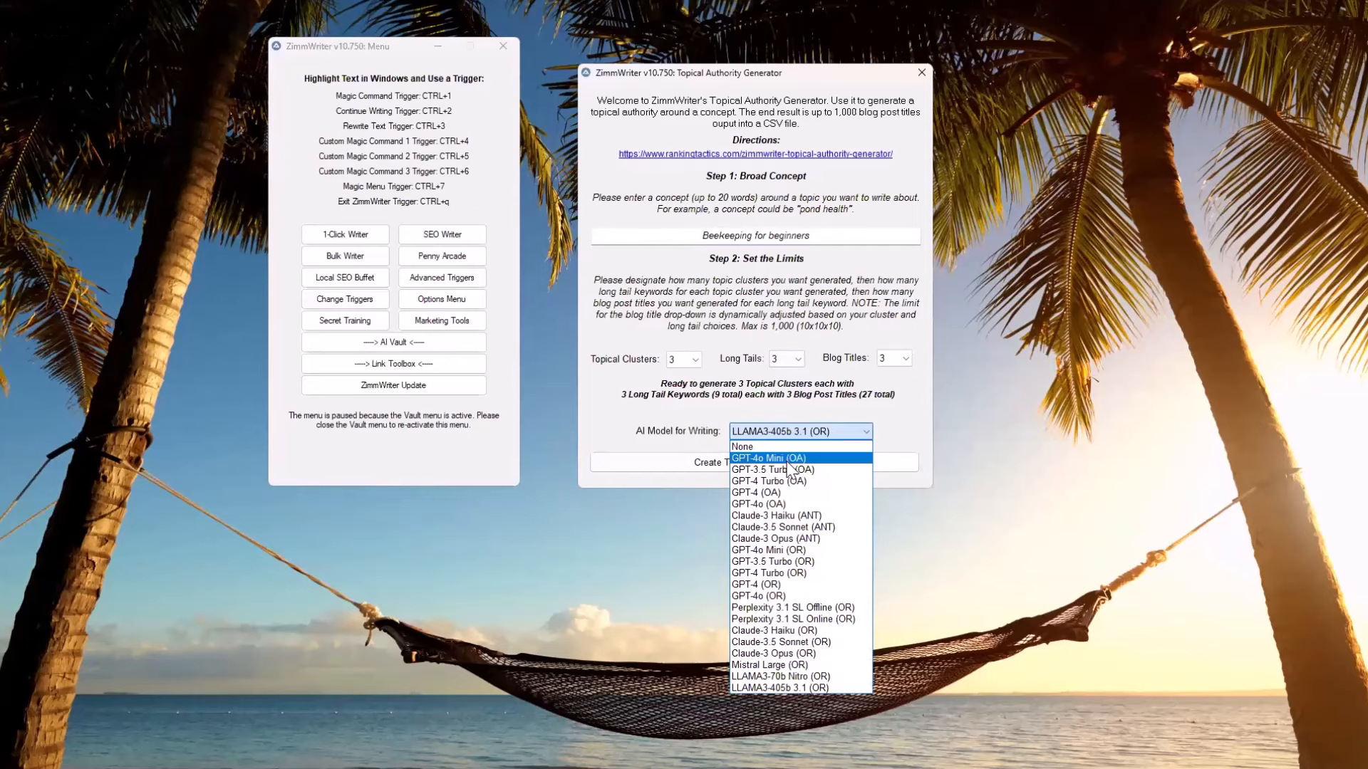
left_click(786, 462)
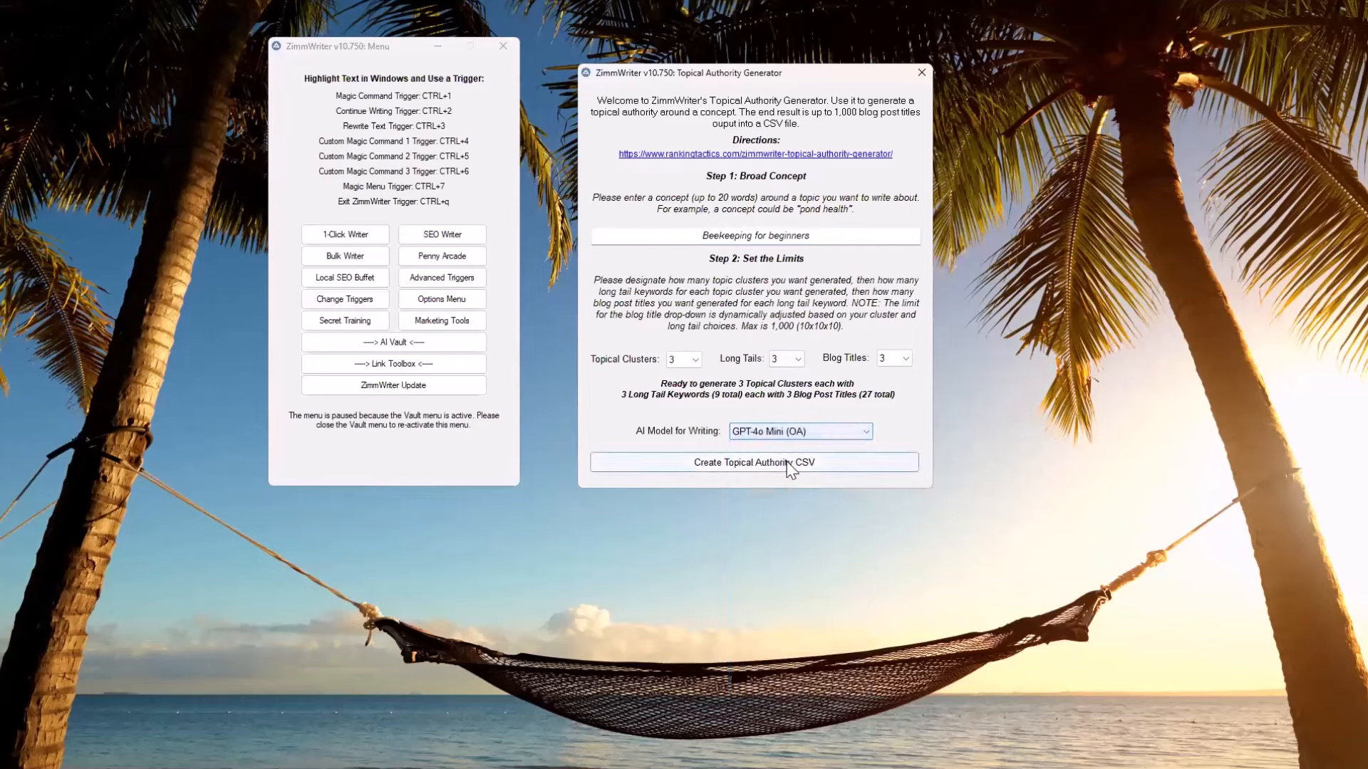
Generate clusters and discard the first proposal, set Topical Clusters to 1, and create the Topical Authority CSV from the new proposal
left_click(750, 465)
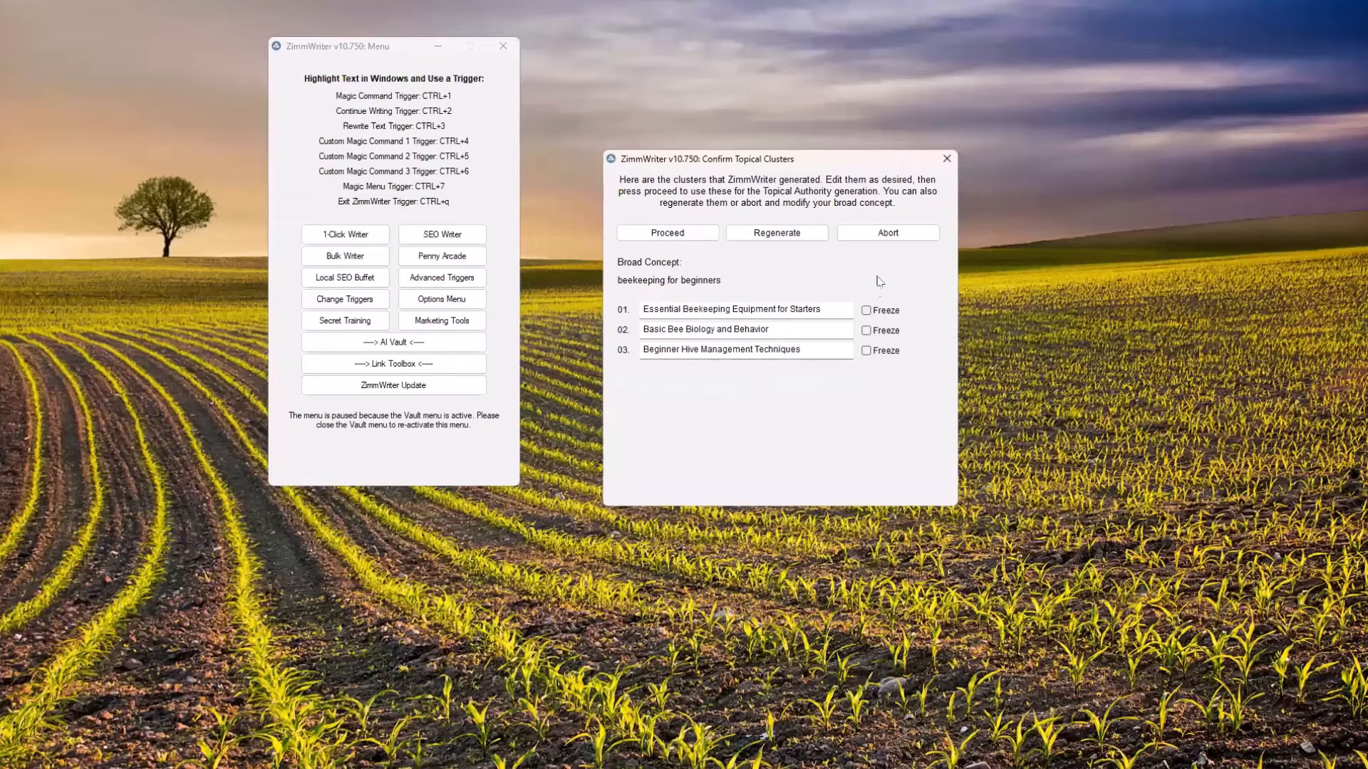
left_click(946, 160)
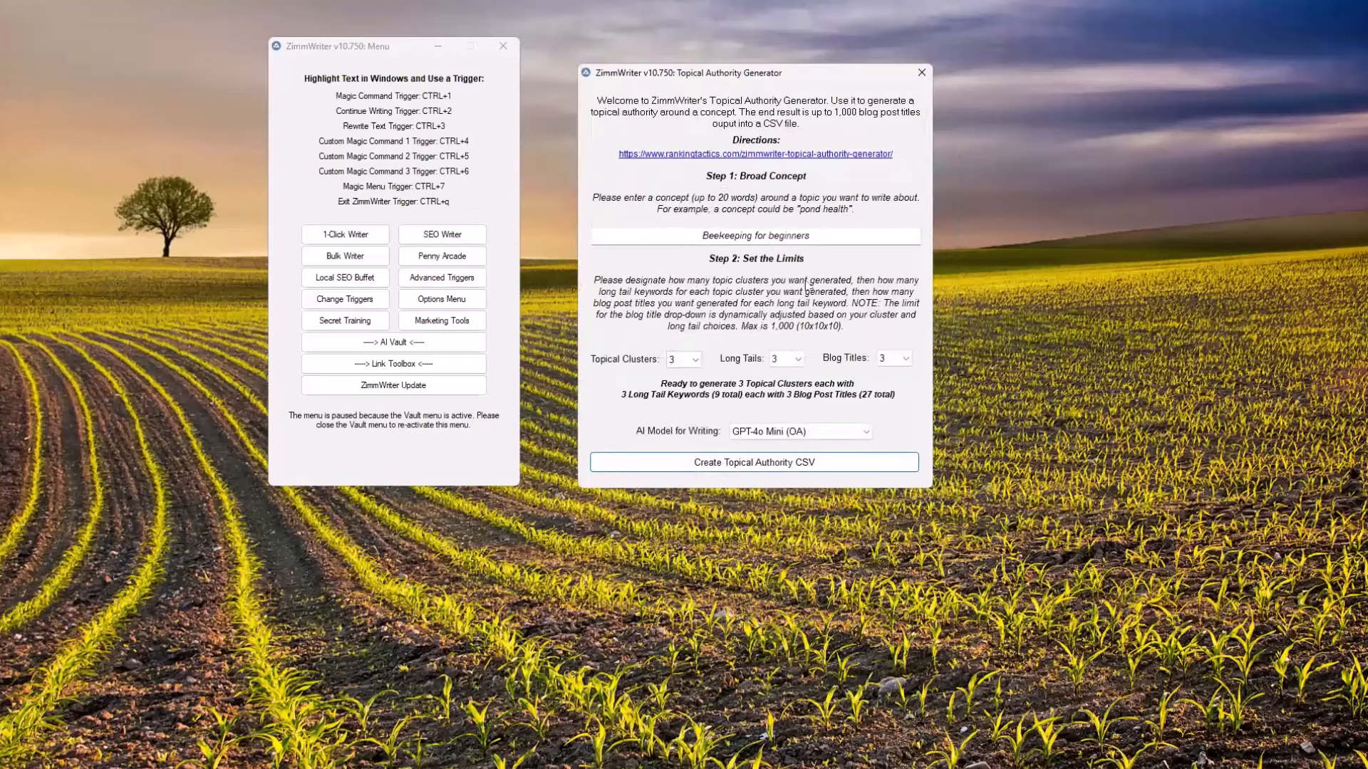
left_click(683, 360)
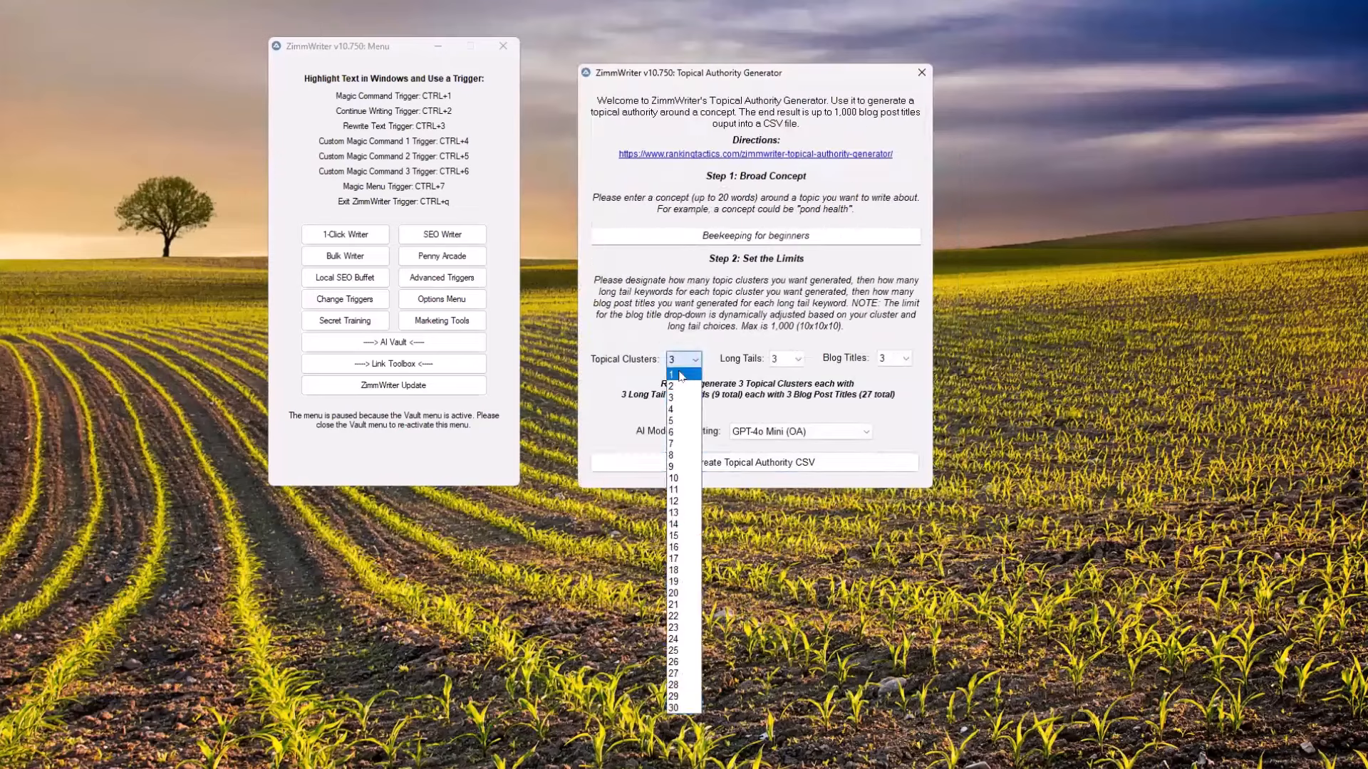
left_click(680, 375)
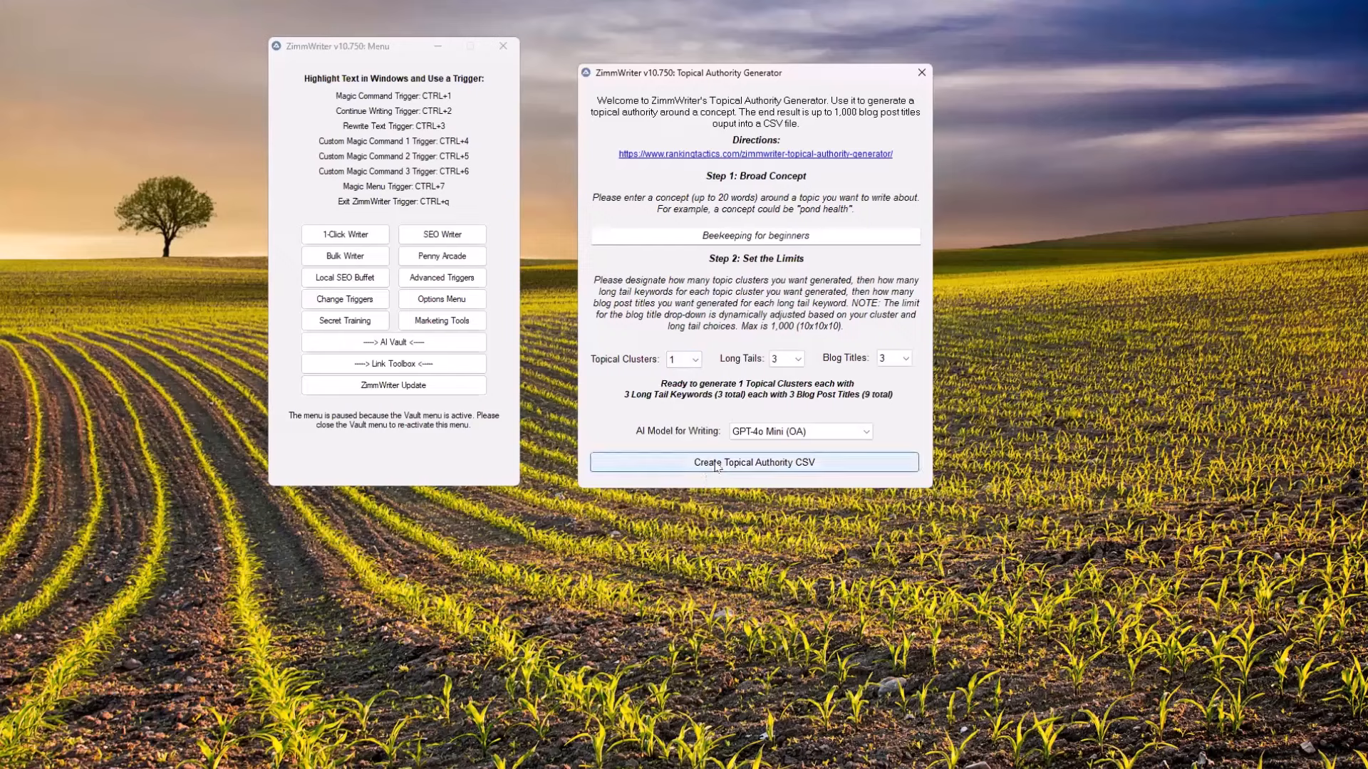
left_click(717, 465)
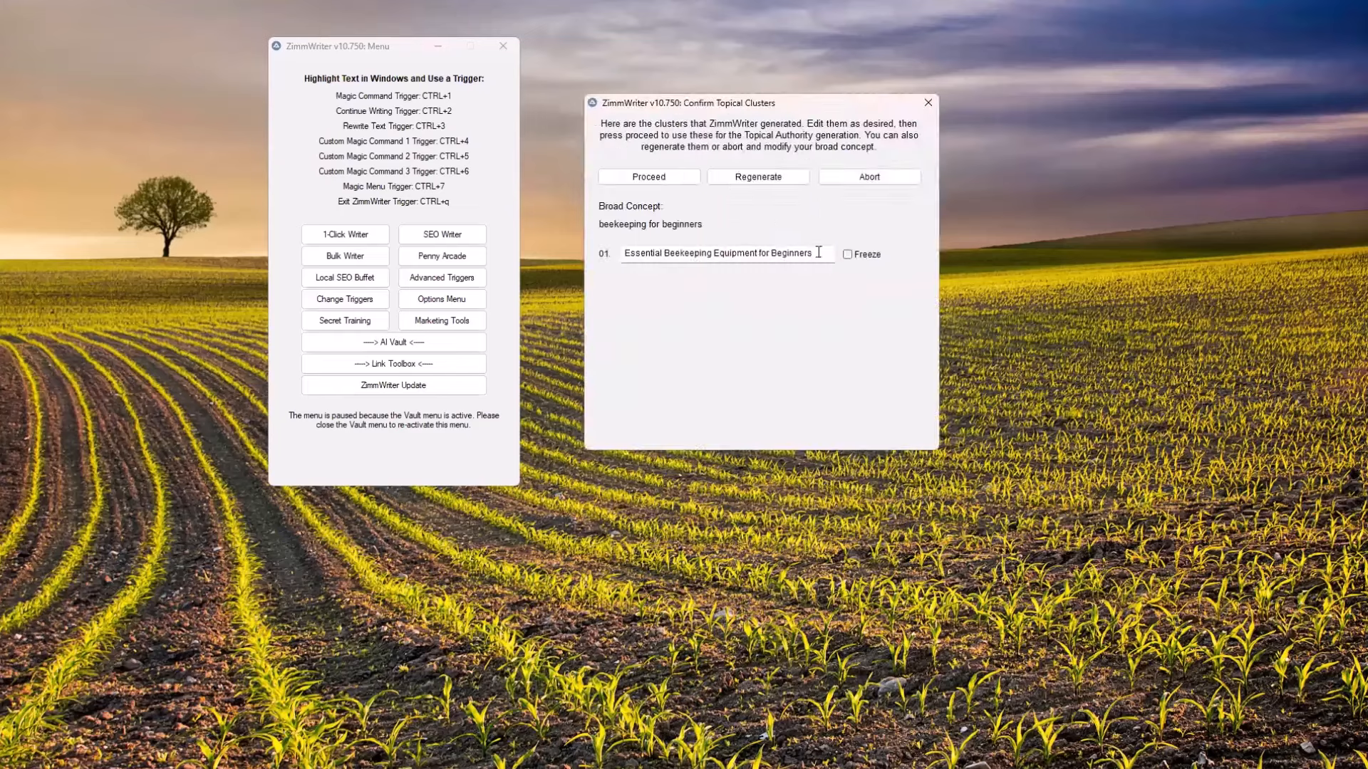
left_click(666, 179)
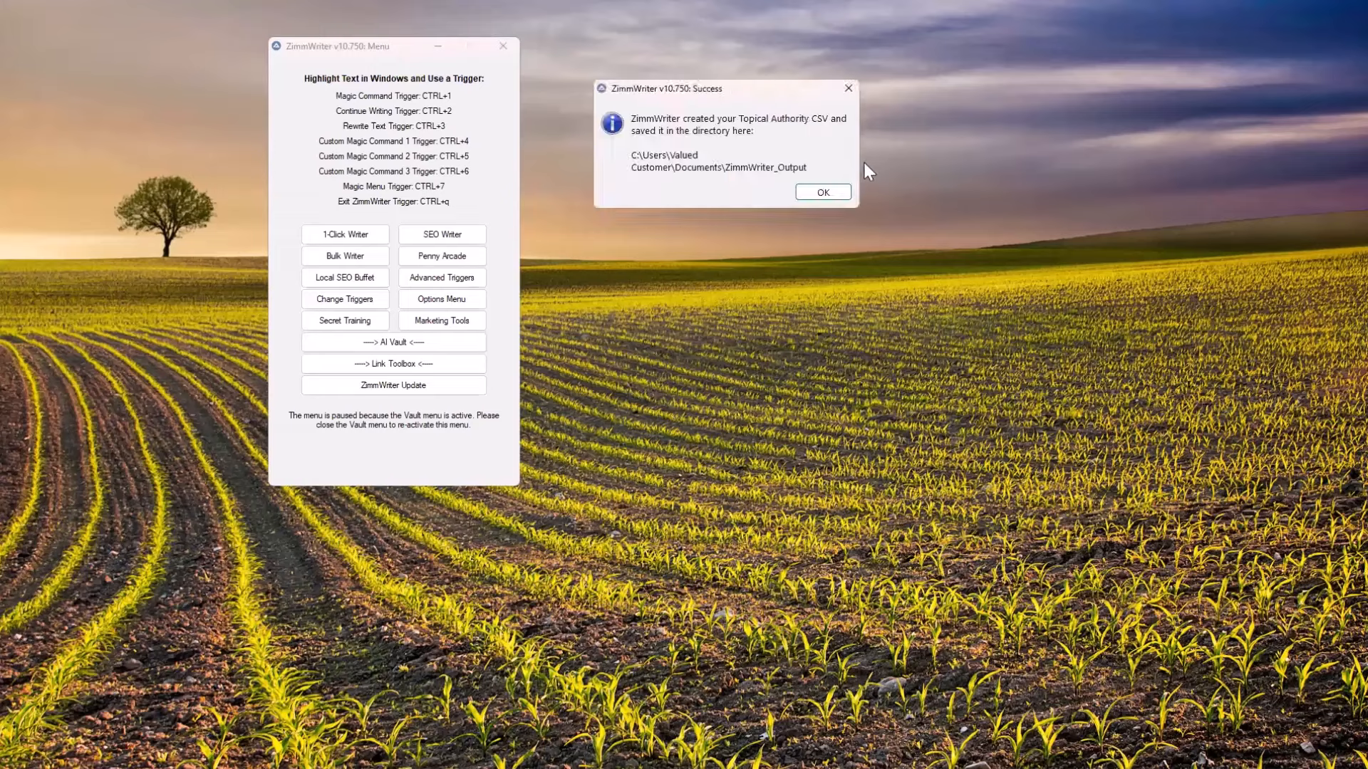
left_click(829, 192)
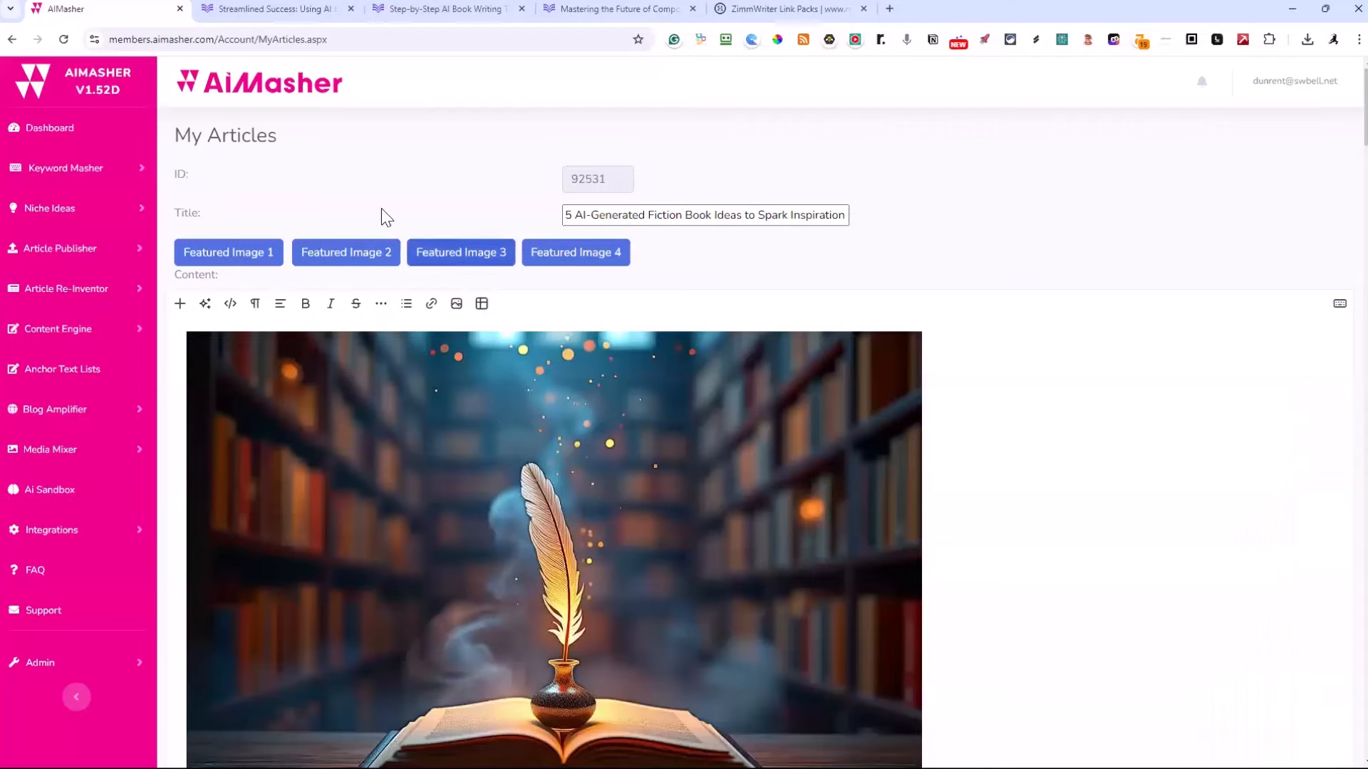
In AiMasher's Topical Authority section under Keyword Masher, add a new entry with the broad concept "Beekeeping Basics"
left_click(81, 171)
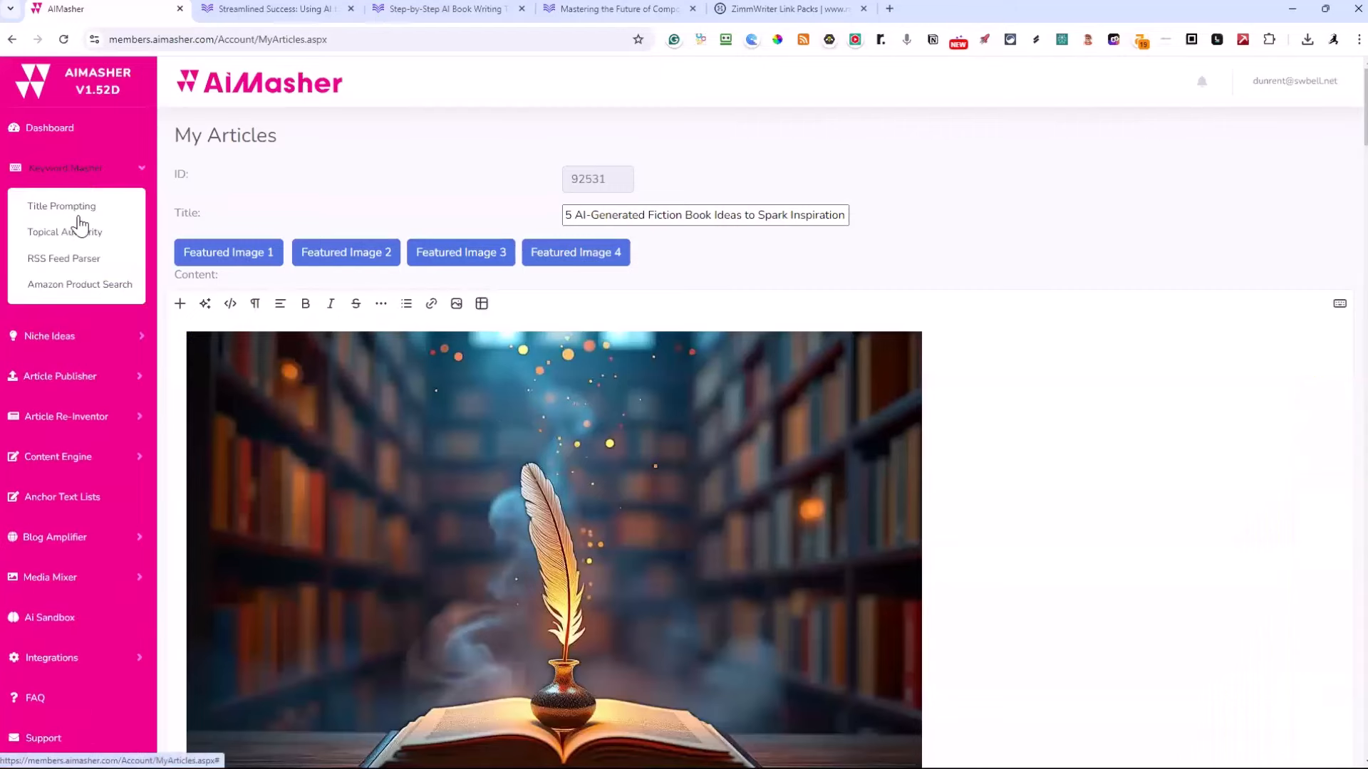
left_click(79, 233)
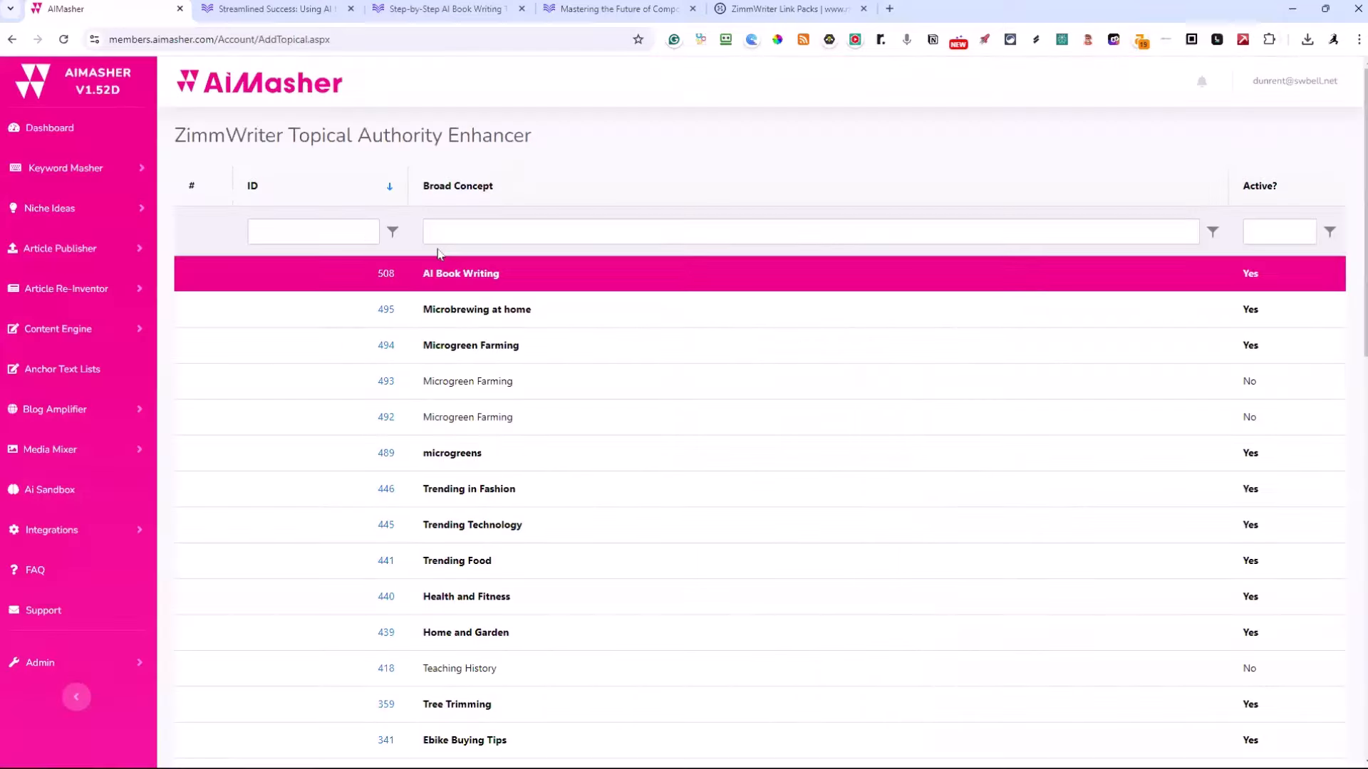
scroll(437, 254, "down", 12)
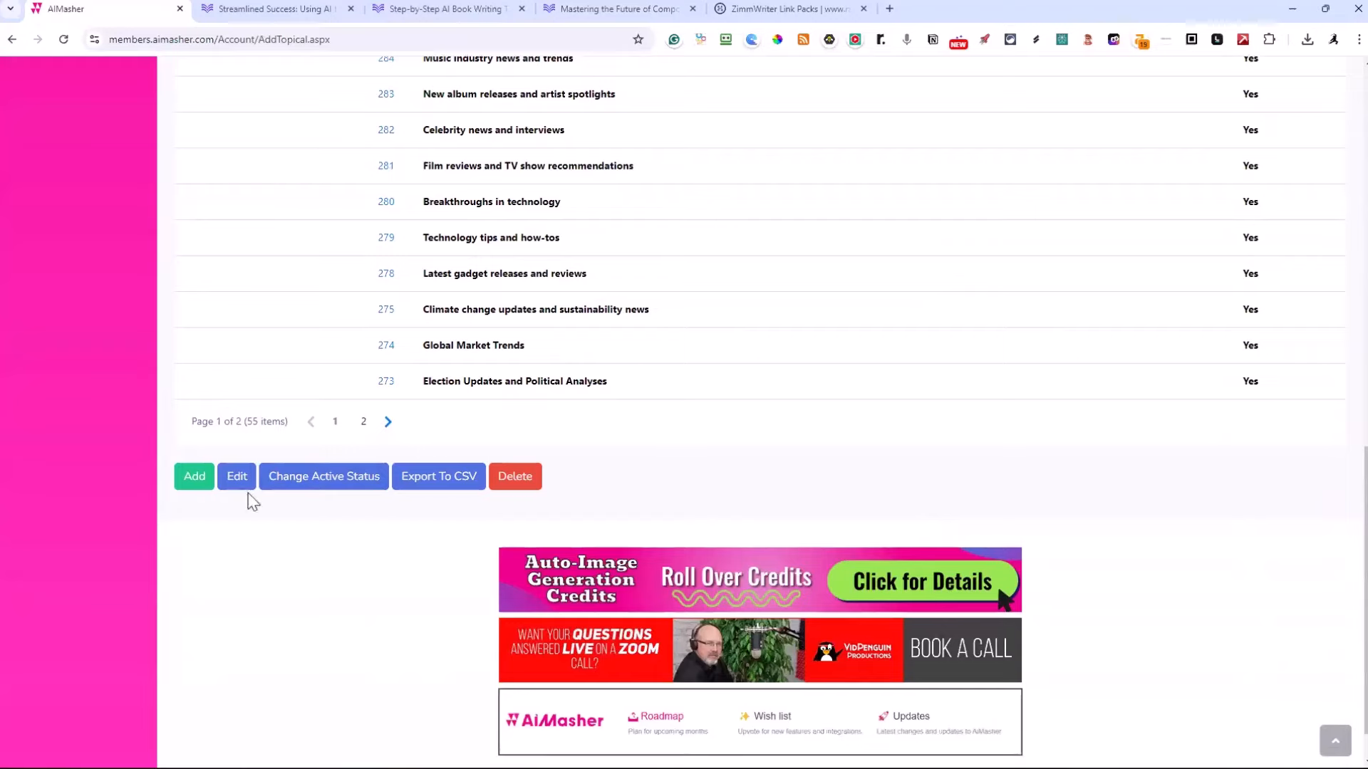
left_click(196, 483)
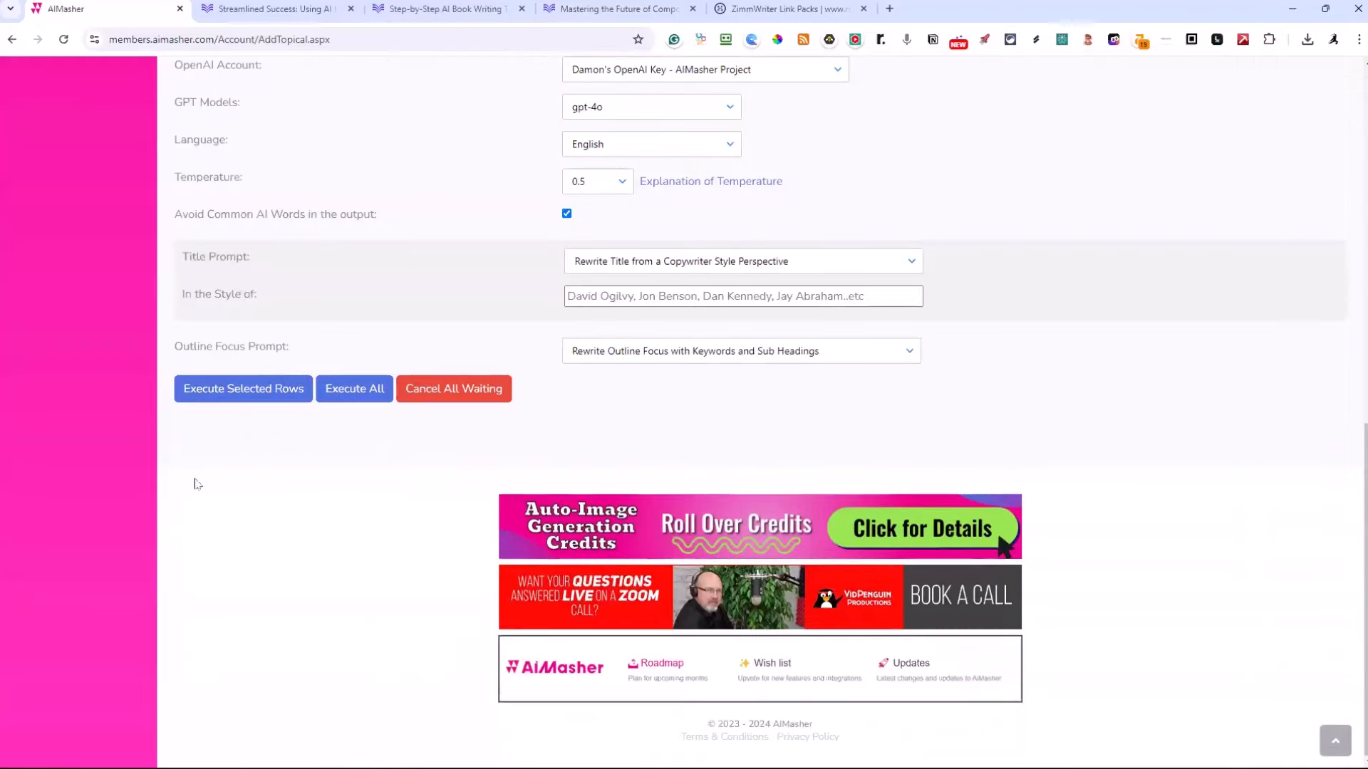
scroll(427, 427, "up", 10)
scroll(479, 361, "up", 1)
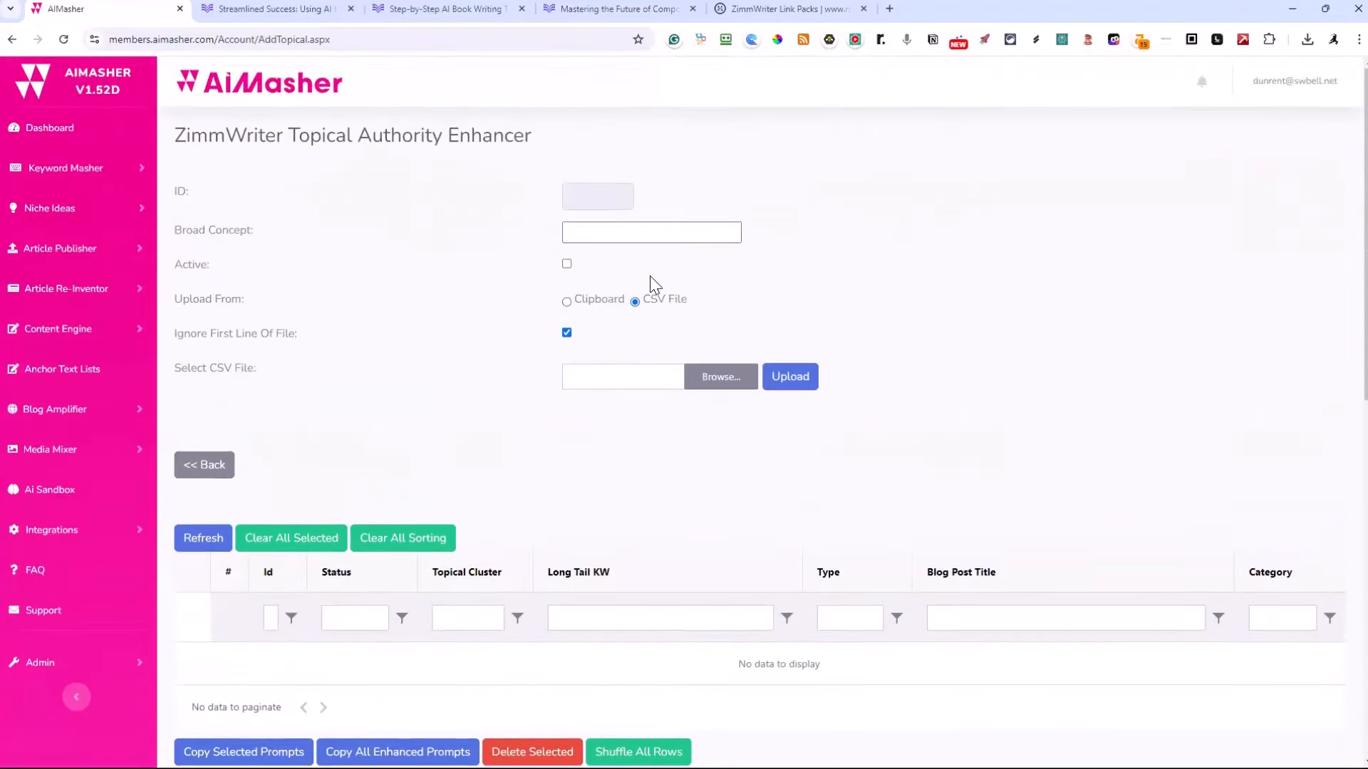
left_click(609, 233)
type("B")
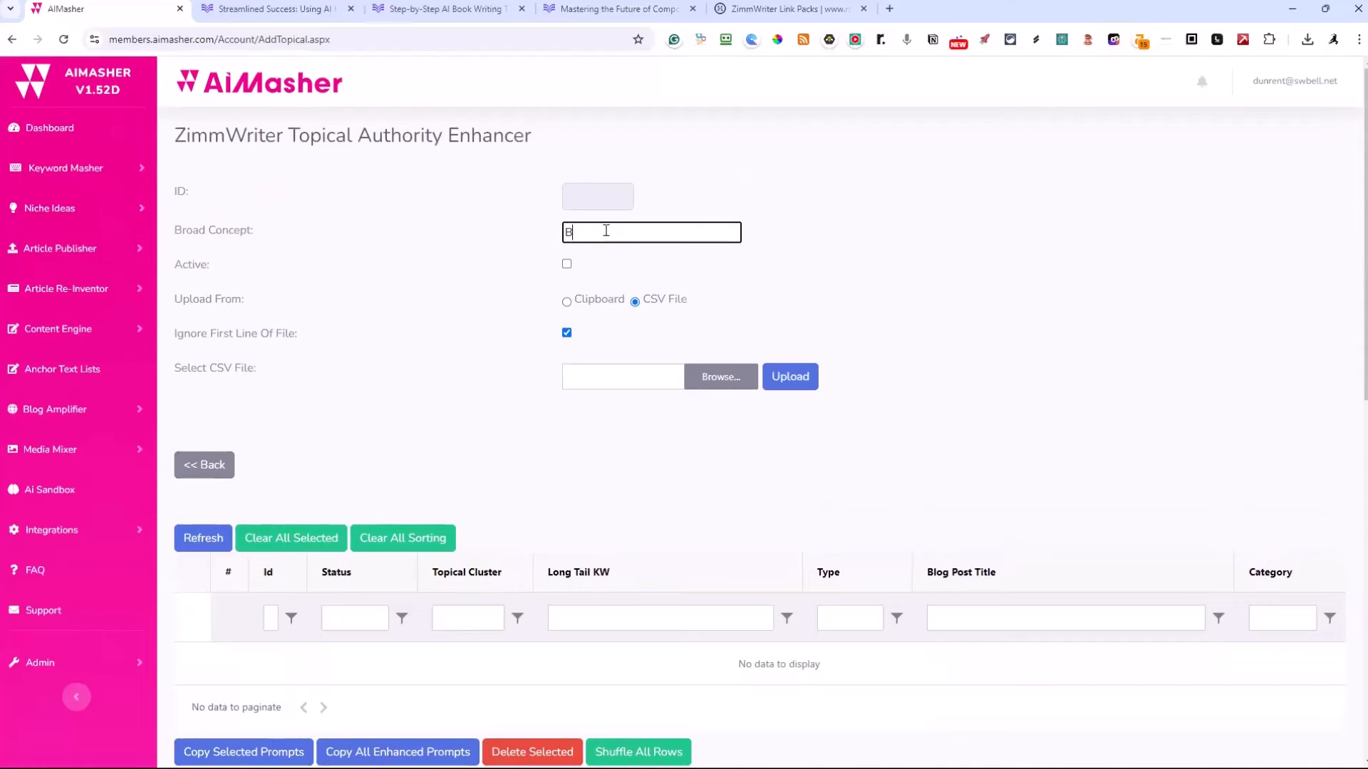
type("eekeeping Basics")
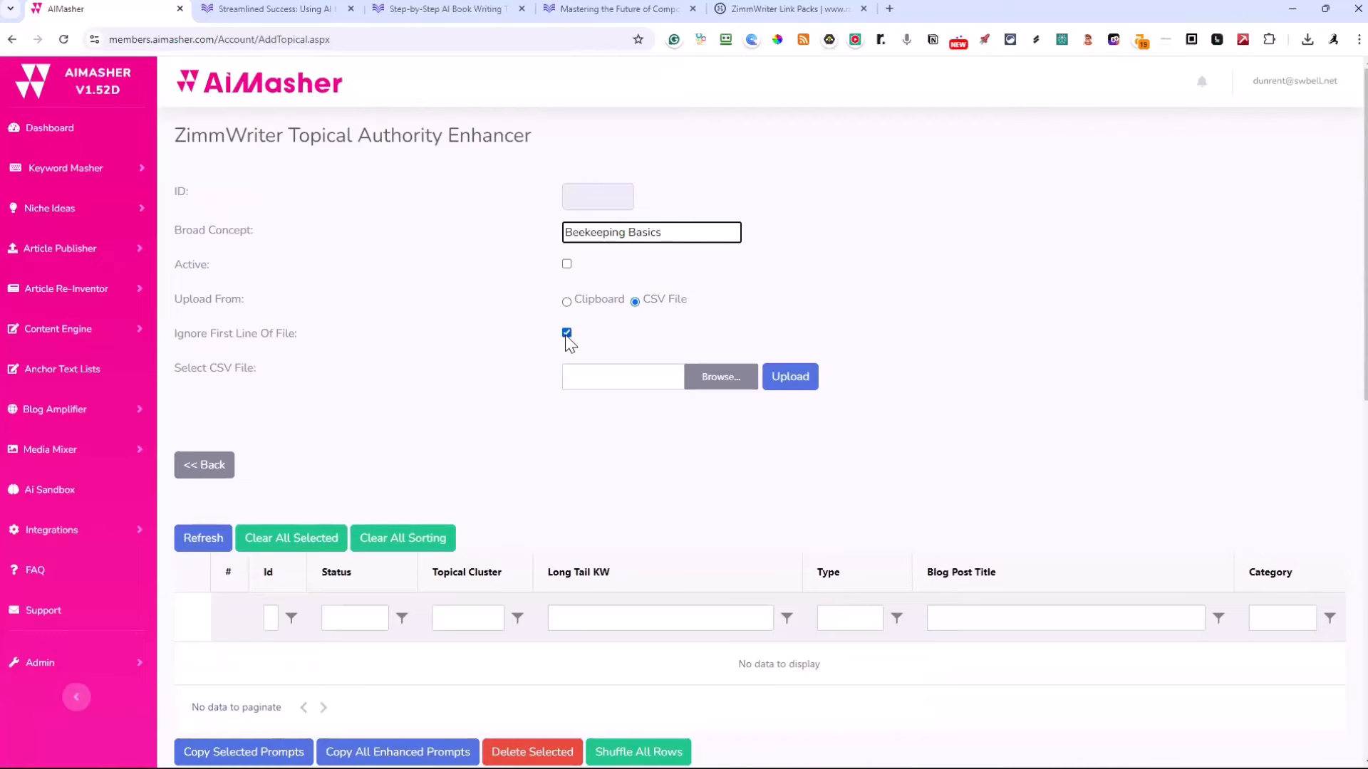
Choose the beekeeping_for_beginners CSV from the ZimmWriter_Output folder as the new entry's upload file
left_click(709, 383)
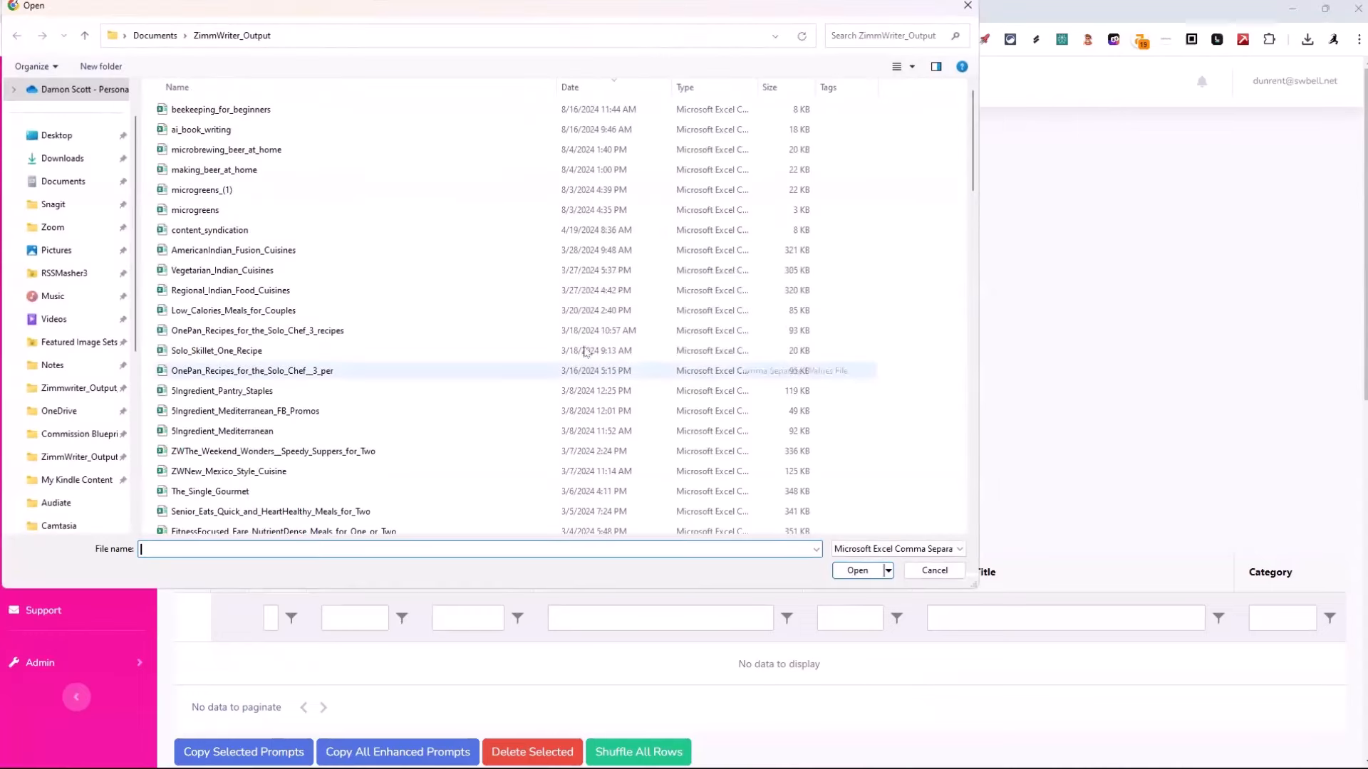
left_click(189, 112)
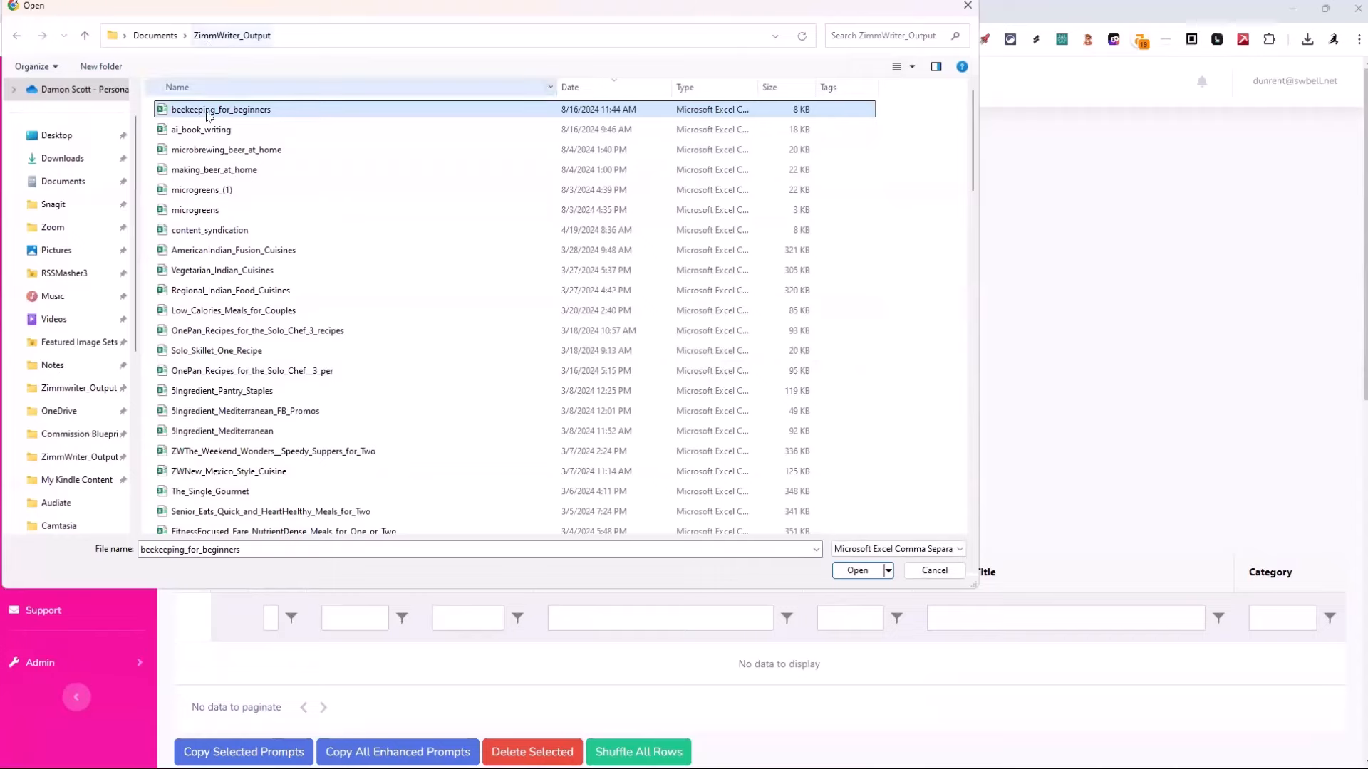
left_click(833, 572)
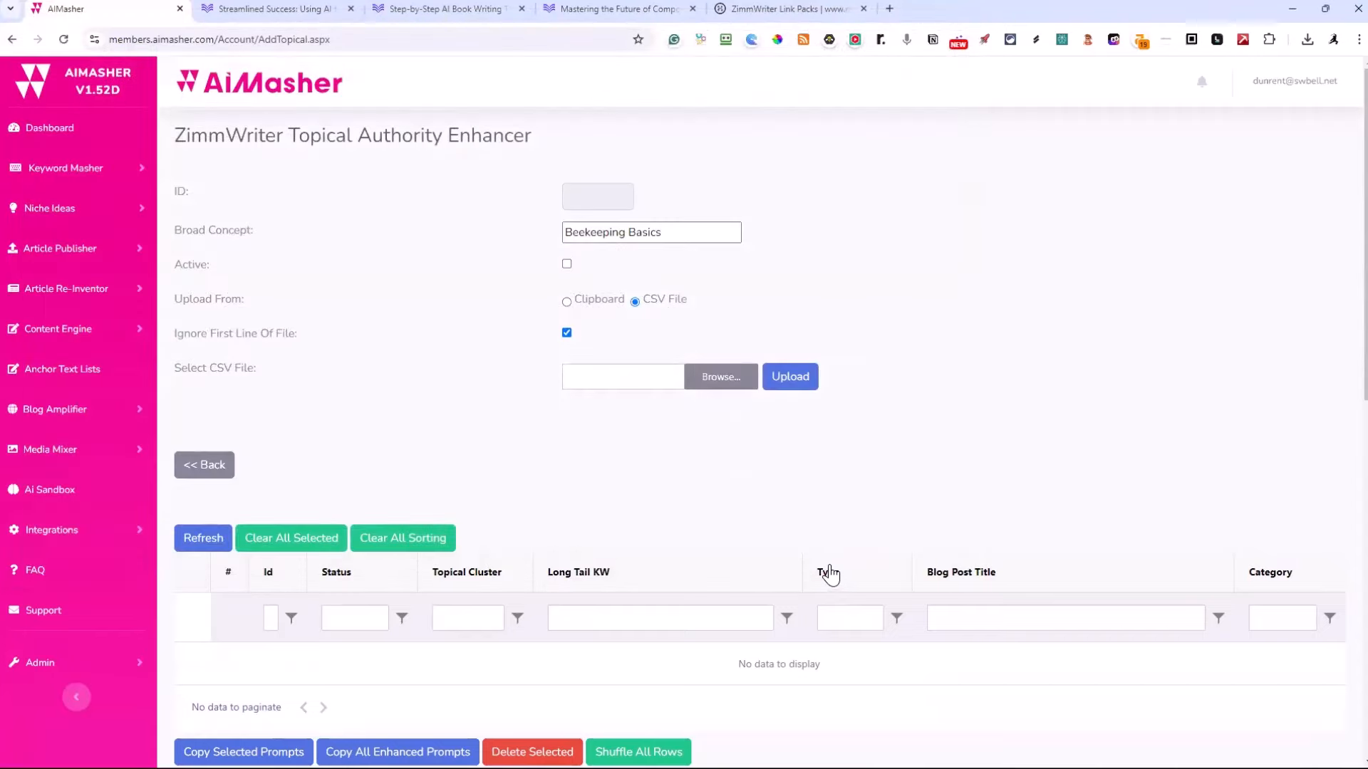
left_click(718, 377)
left_click(178, 109)
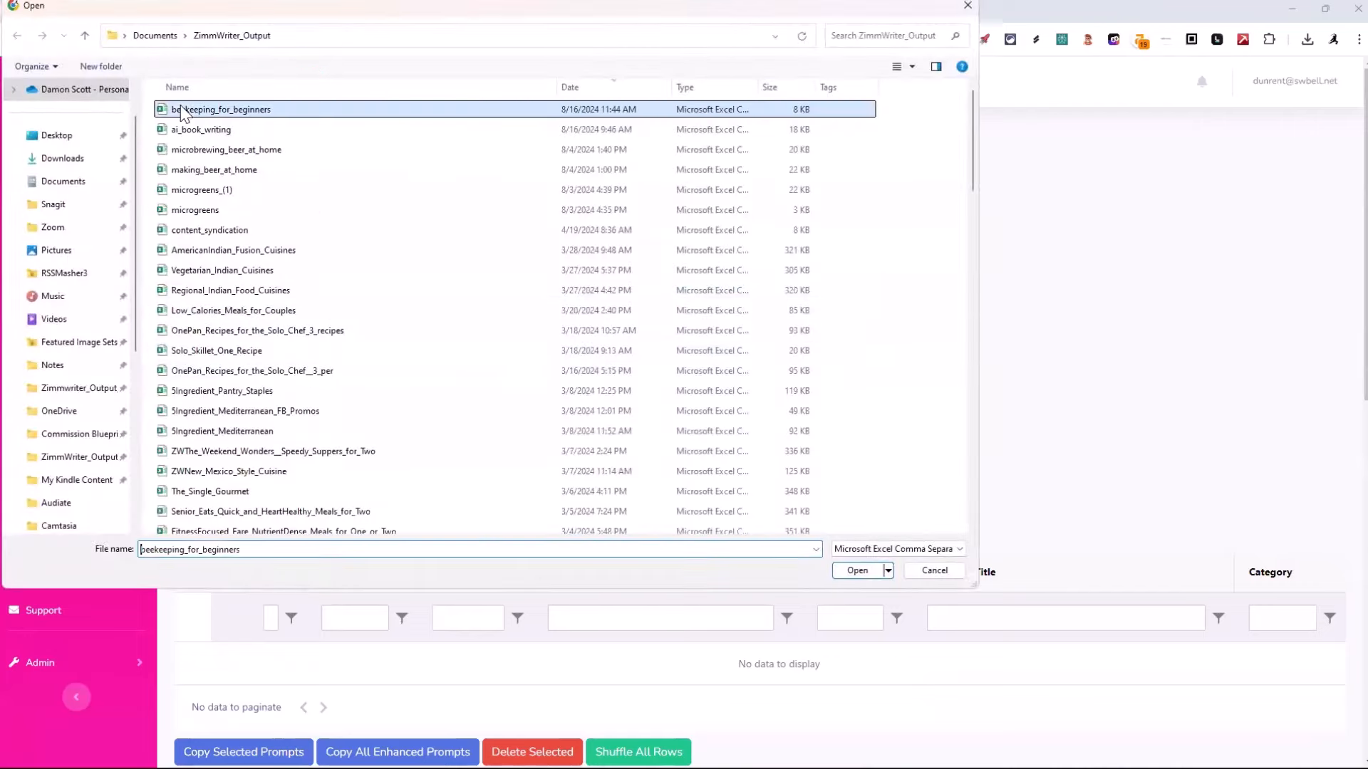
left_click(844, 571)
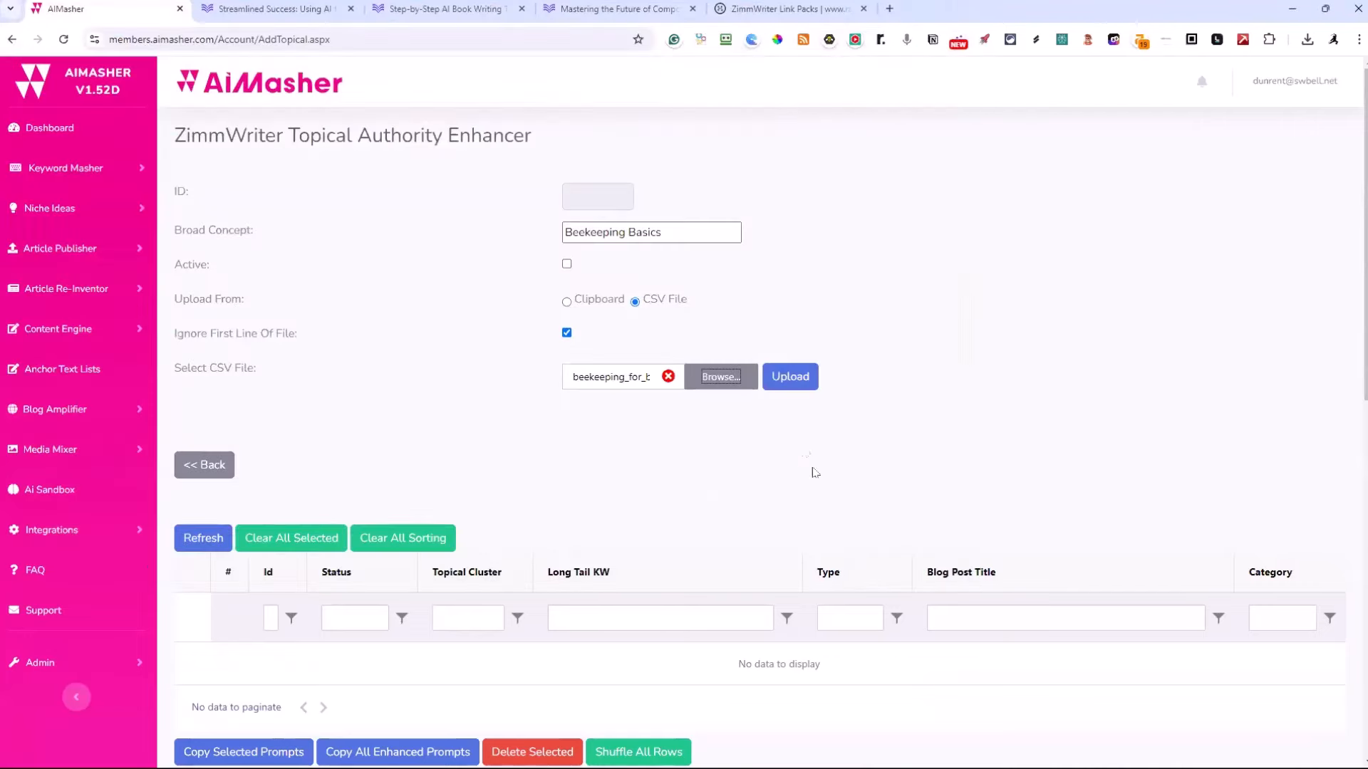
Upload the selected beekeeping CSV and expand the details of the first row, "10 Essential Beekeeping Tools for Beginners"
left_click(795, 379)
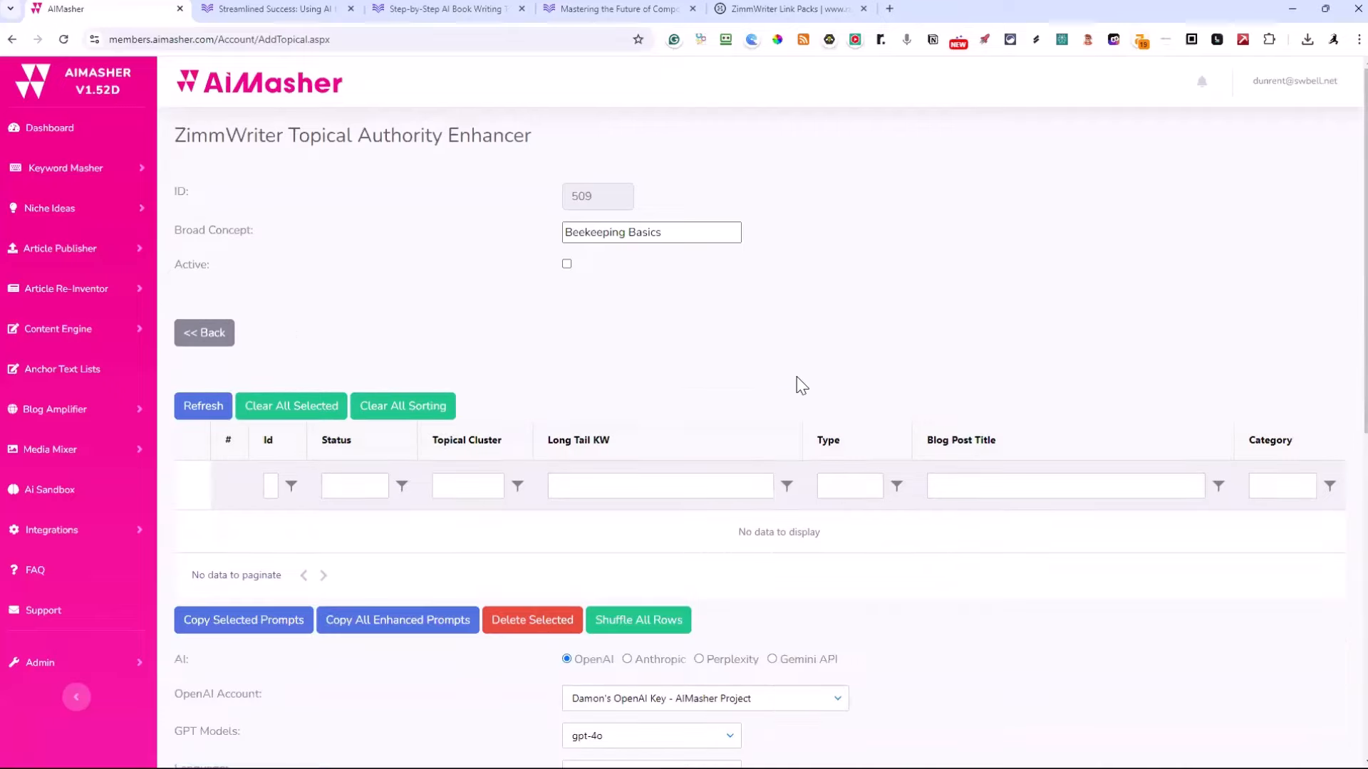
scroll(469, 309, "down", 5)
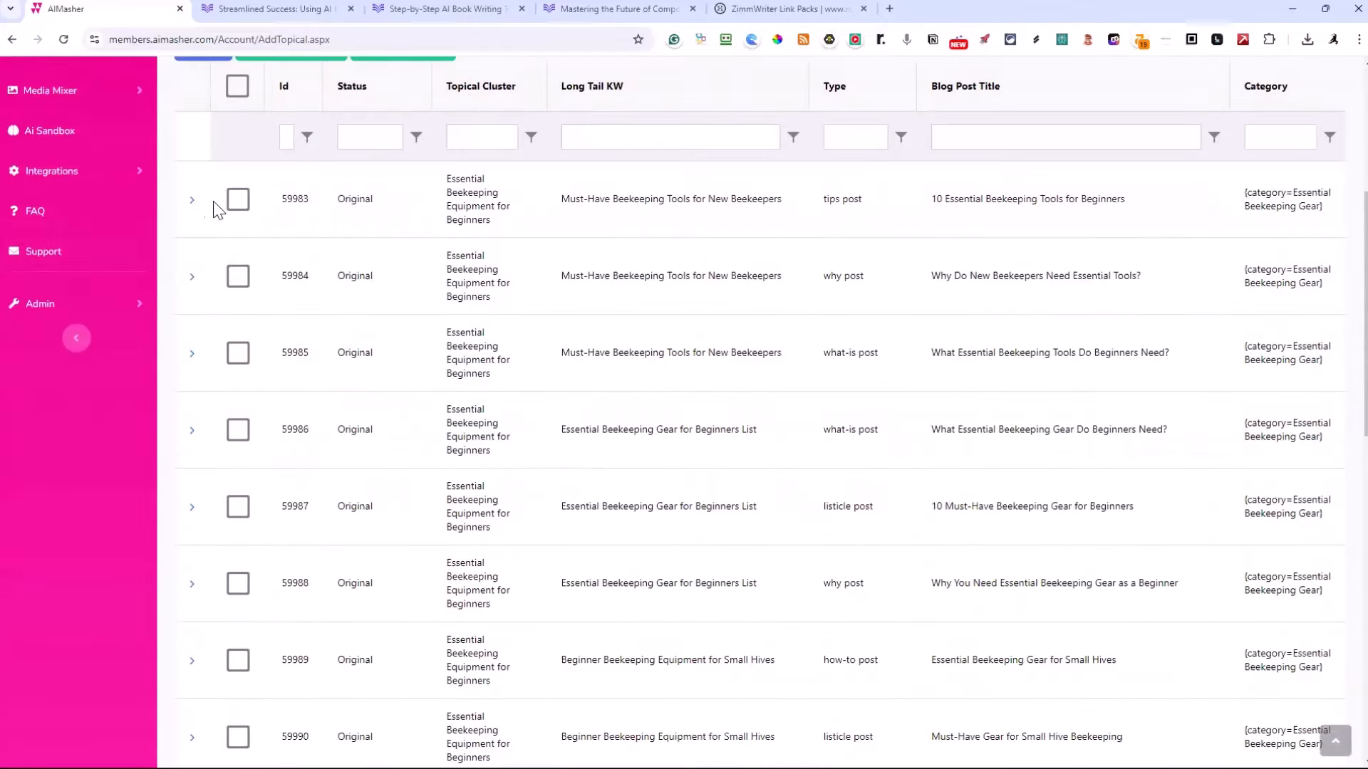
left_click(191, 203)
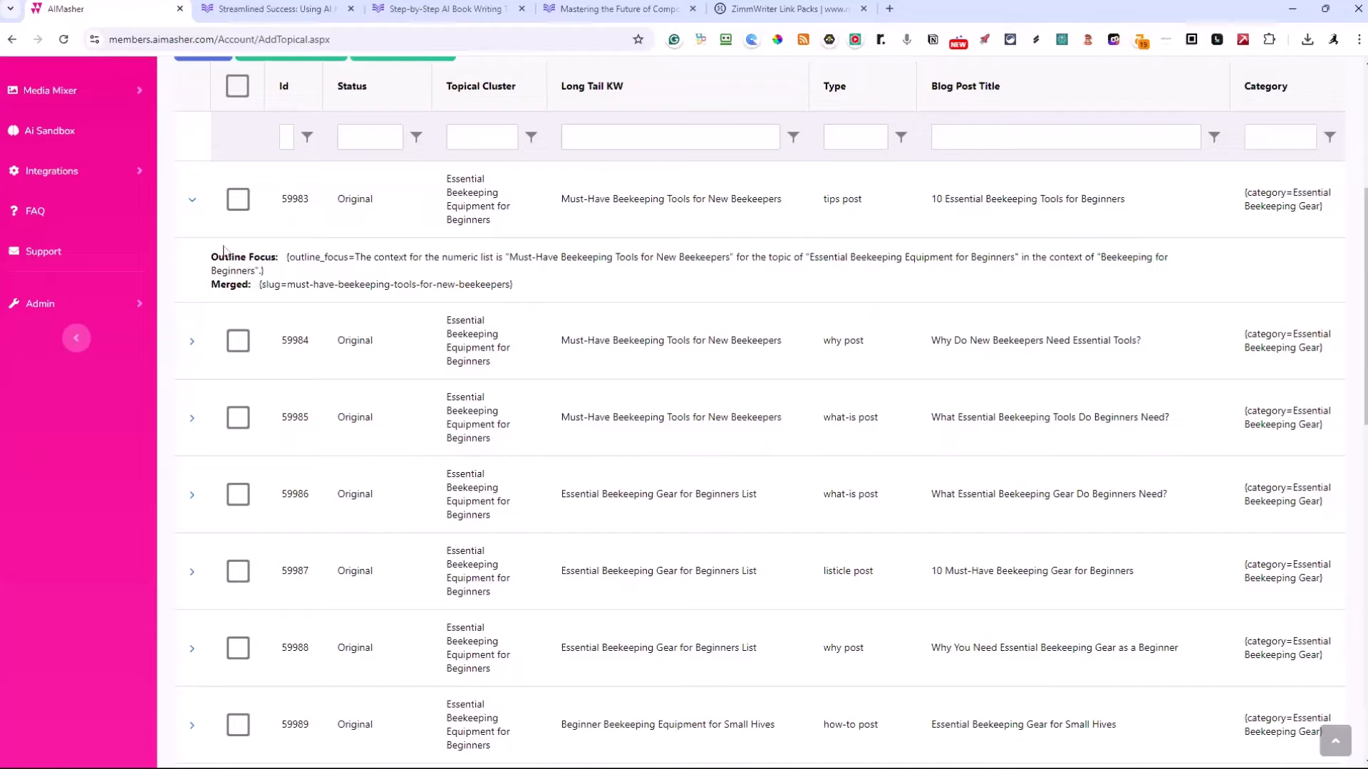
Mark the Beekeeping Basics entry as active and set its GPT model to gpt-4o-mini
scroll(222, 249, "up", 4)
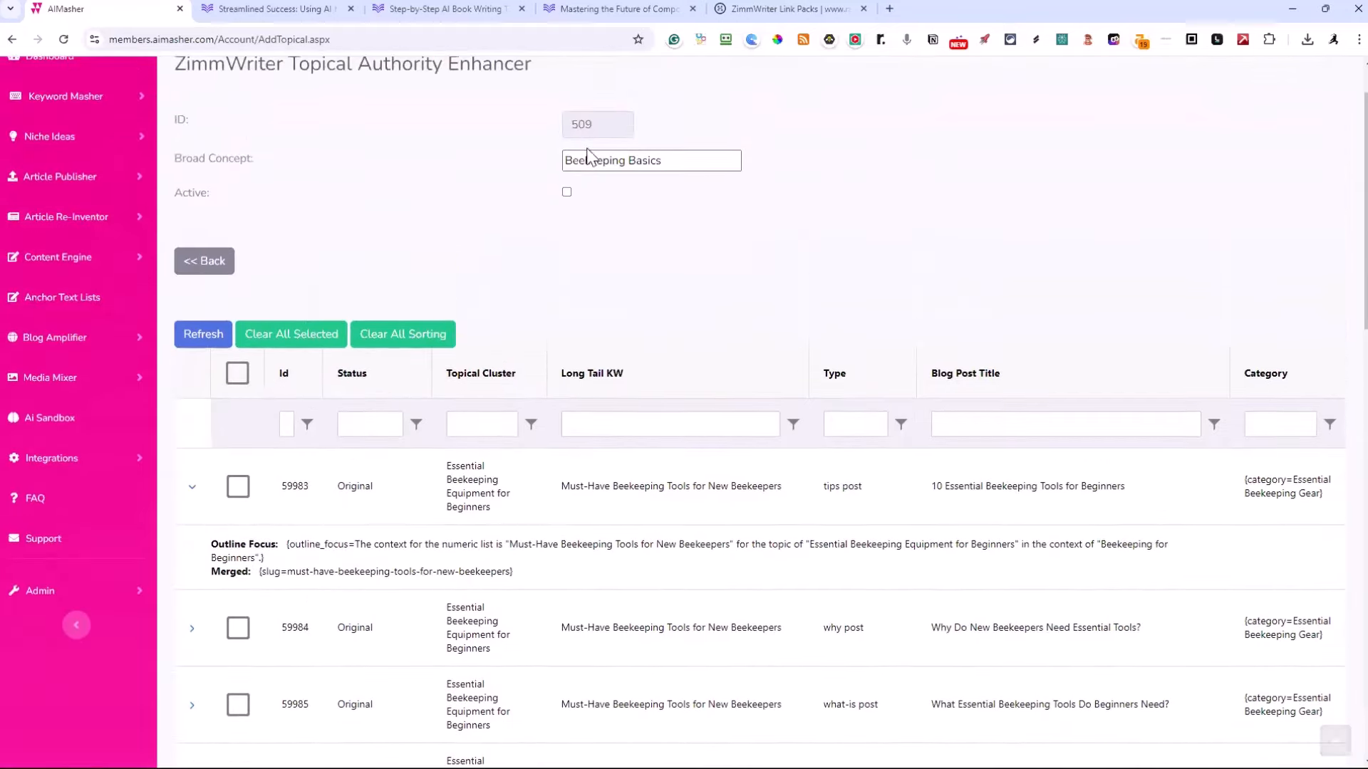
left_click(567, 193)
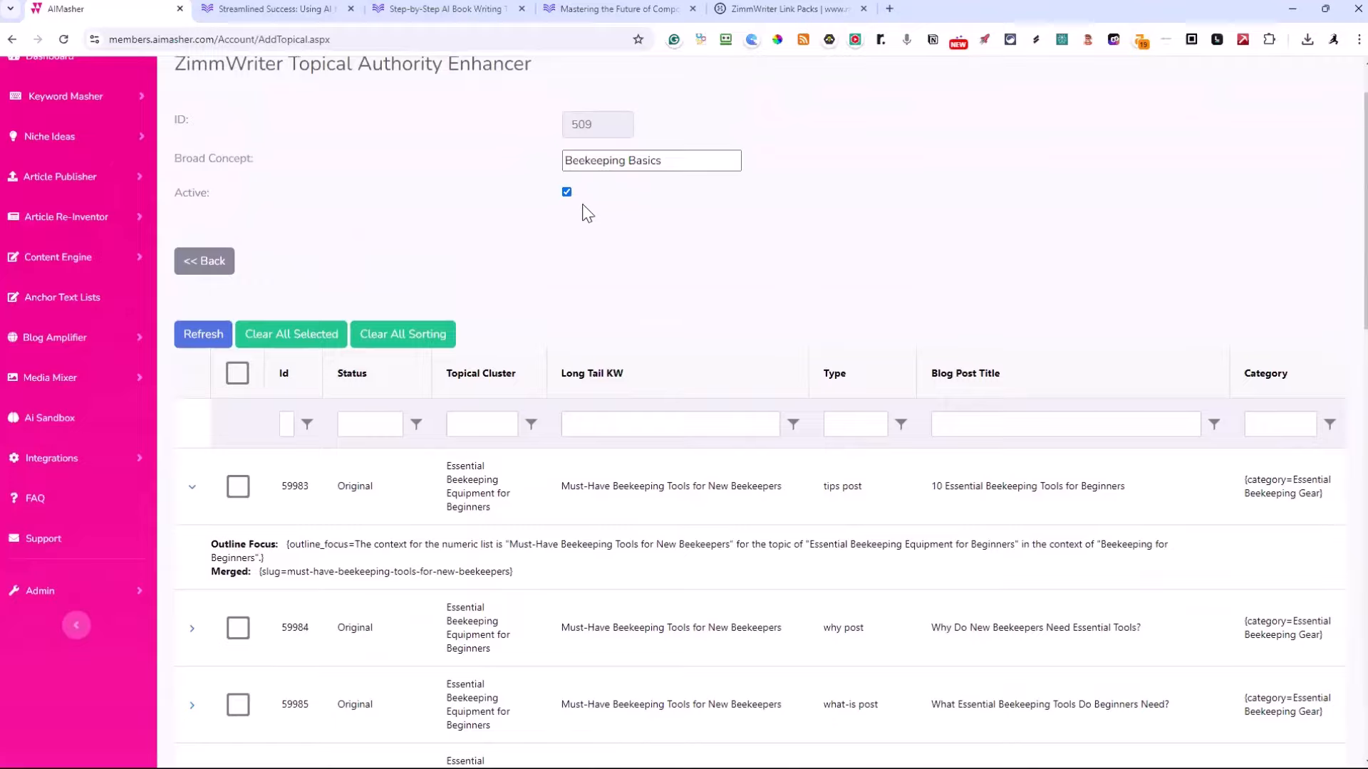
scroll(583, 211, "down", 9)
scroll(587, 202, "up", 7)
scroll(587, 202, "down", 9)
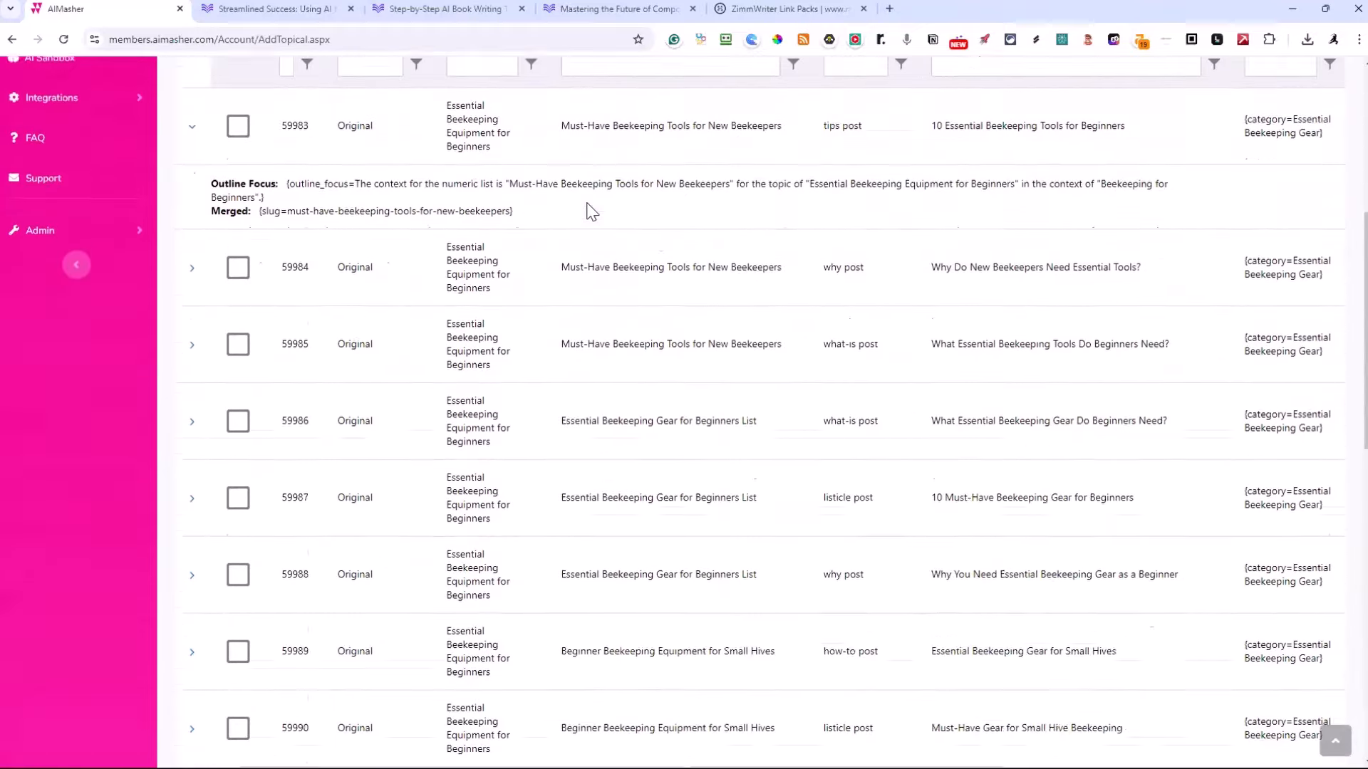
scroll(587, 203, "down", 3)
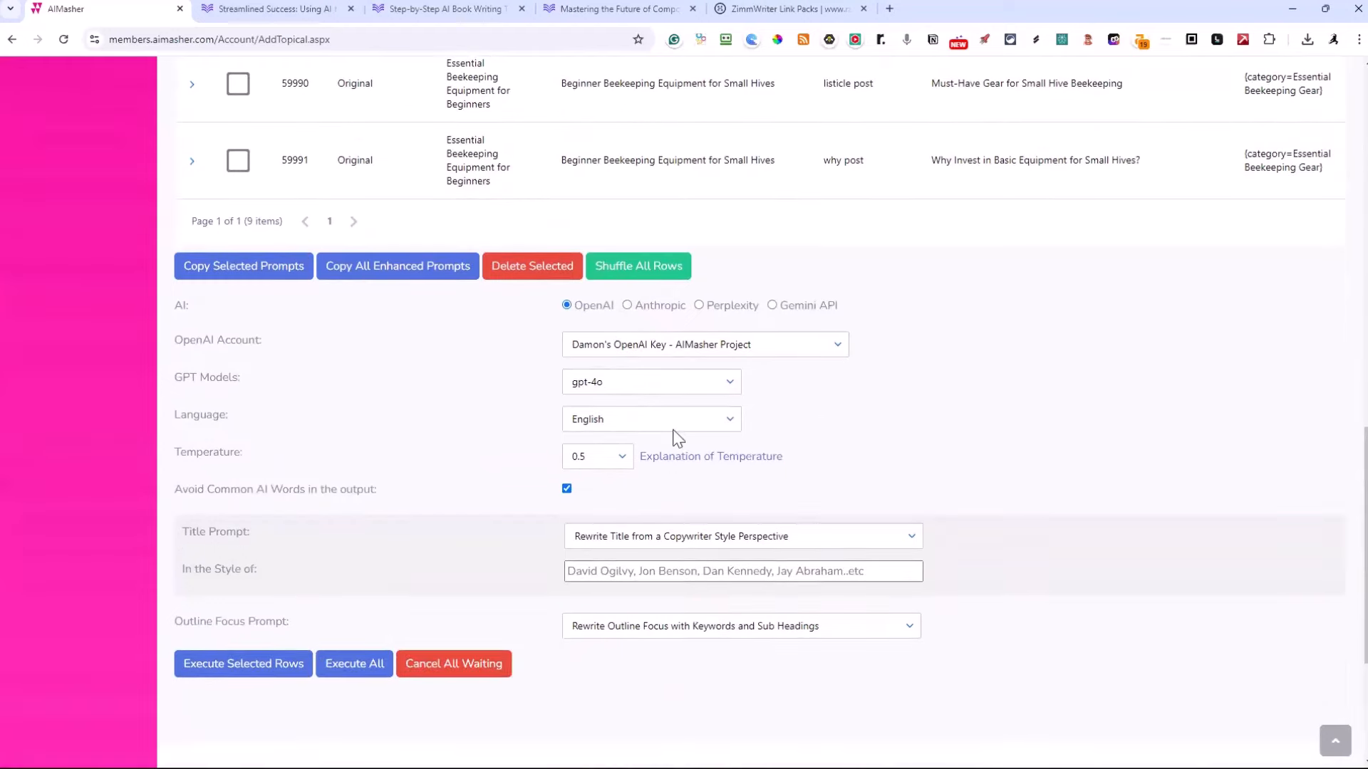
left_click(729, 383)
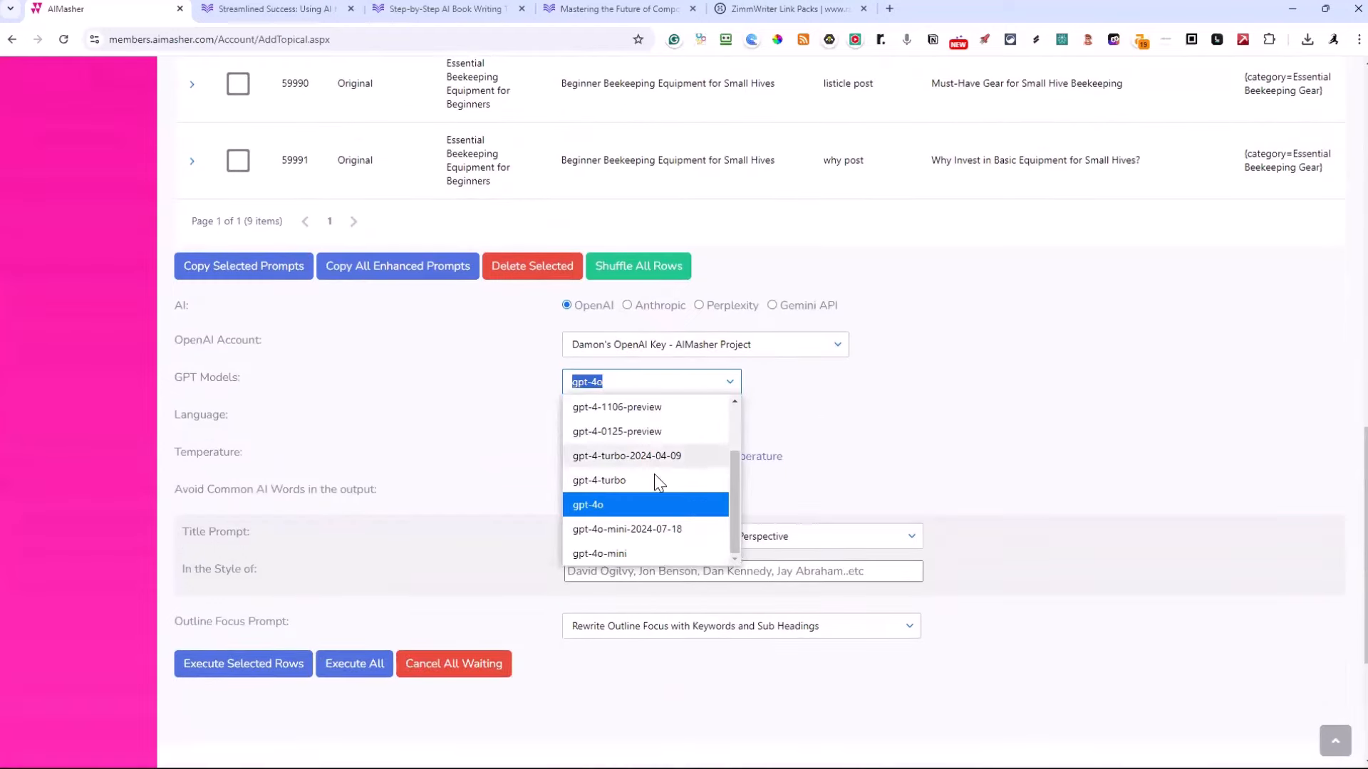
left_click(613, 554)
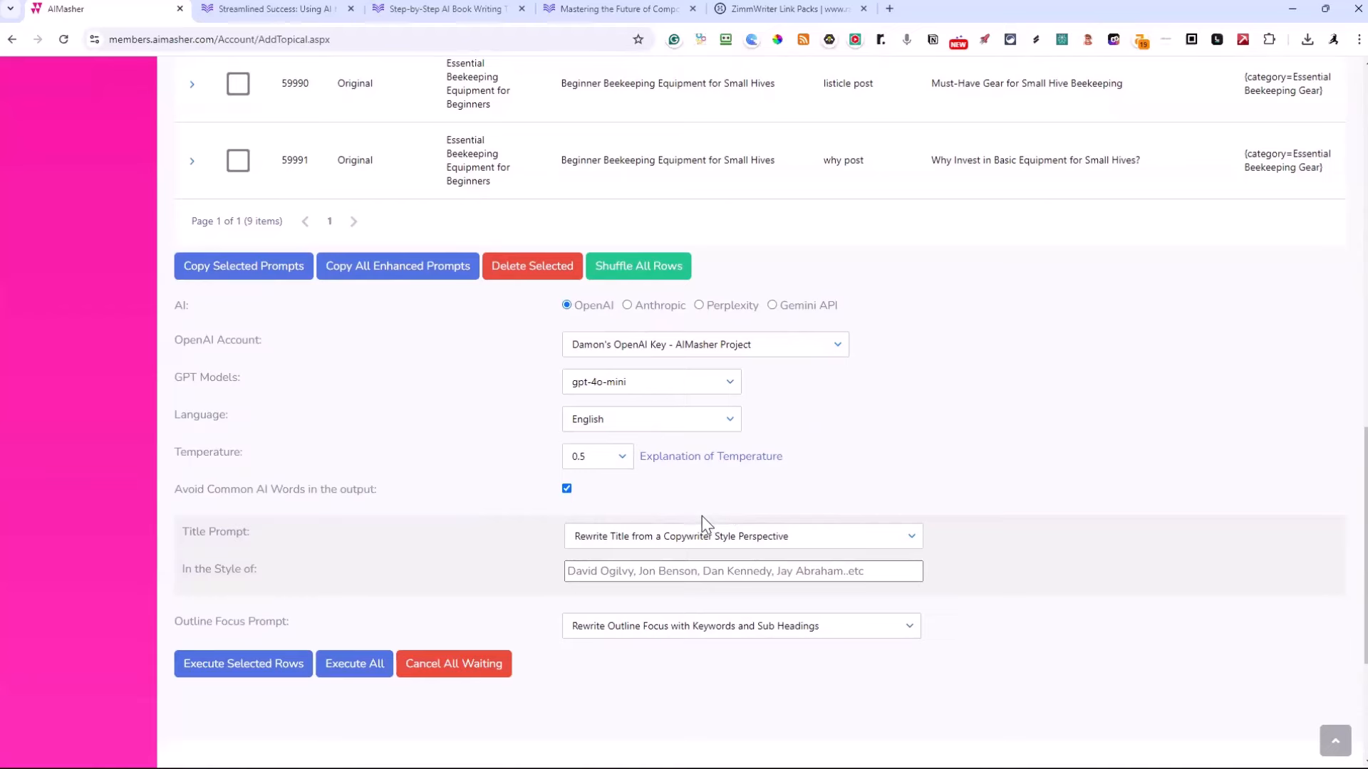
Review the title rewriting options and set the Title Prompt to the blank choice
scroll(783, 509, "down", 2)
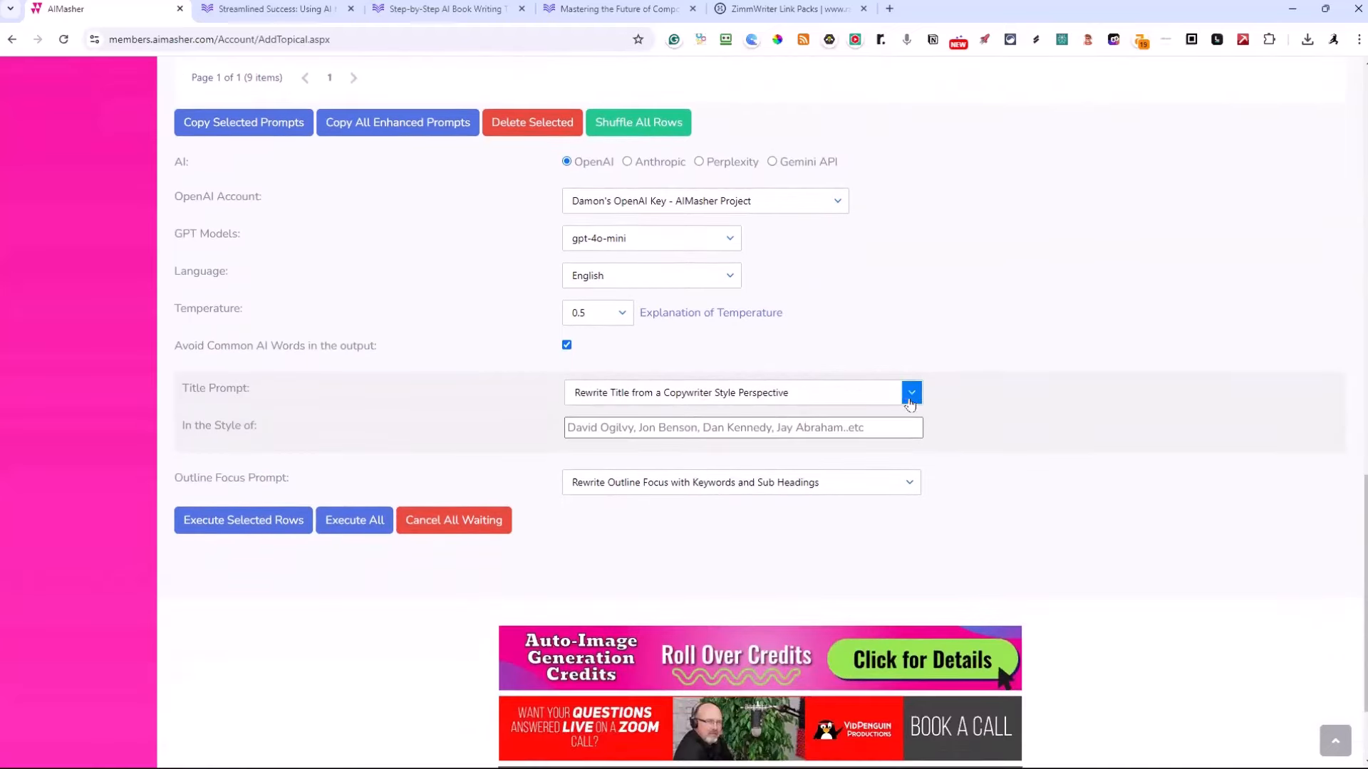
left_click(912, 396)
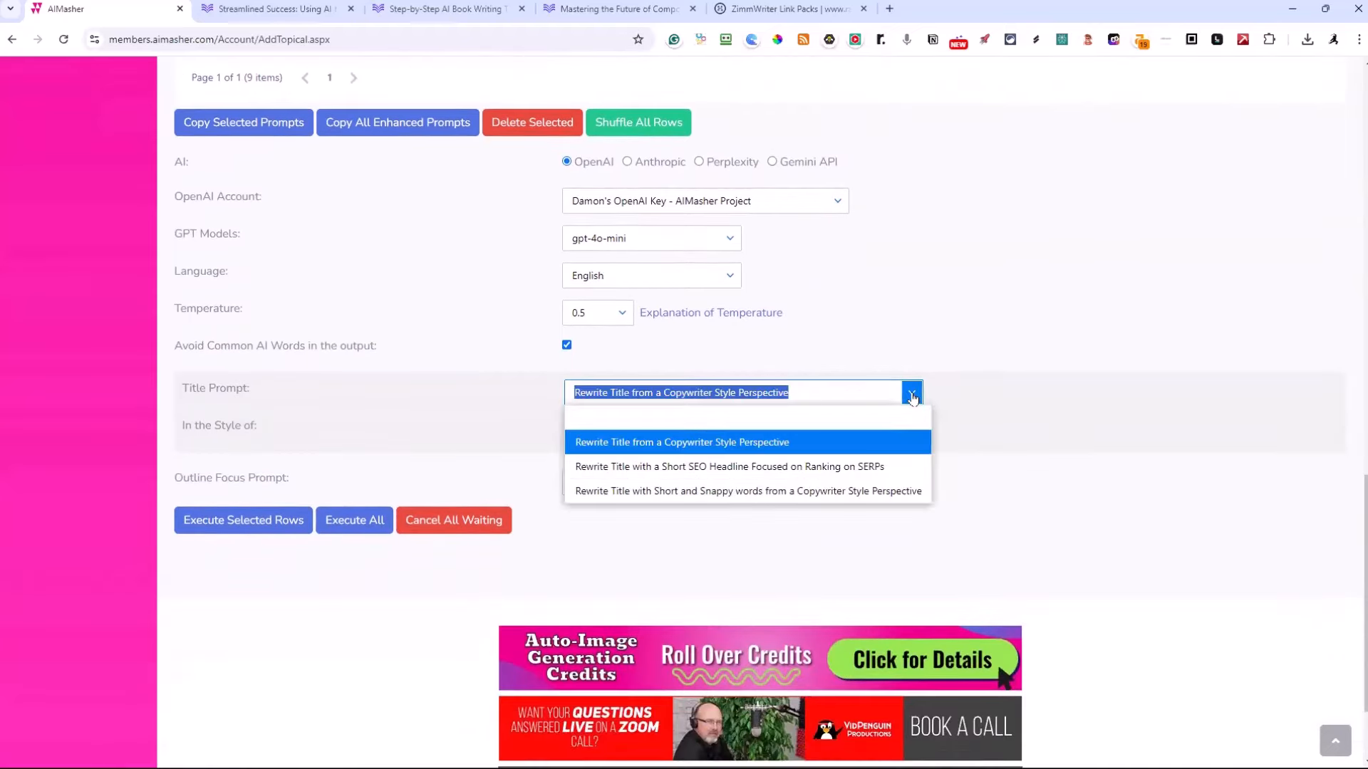
left_click(789, 421)
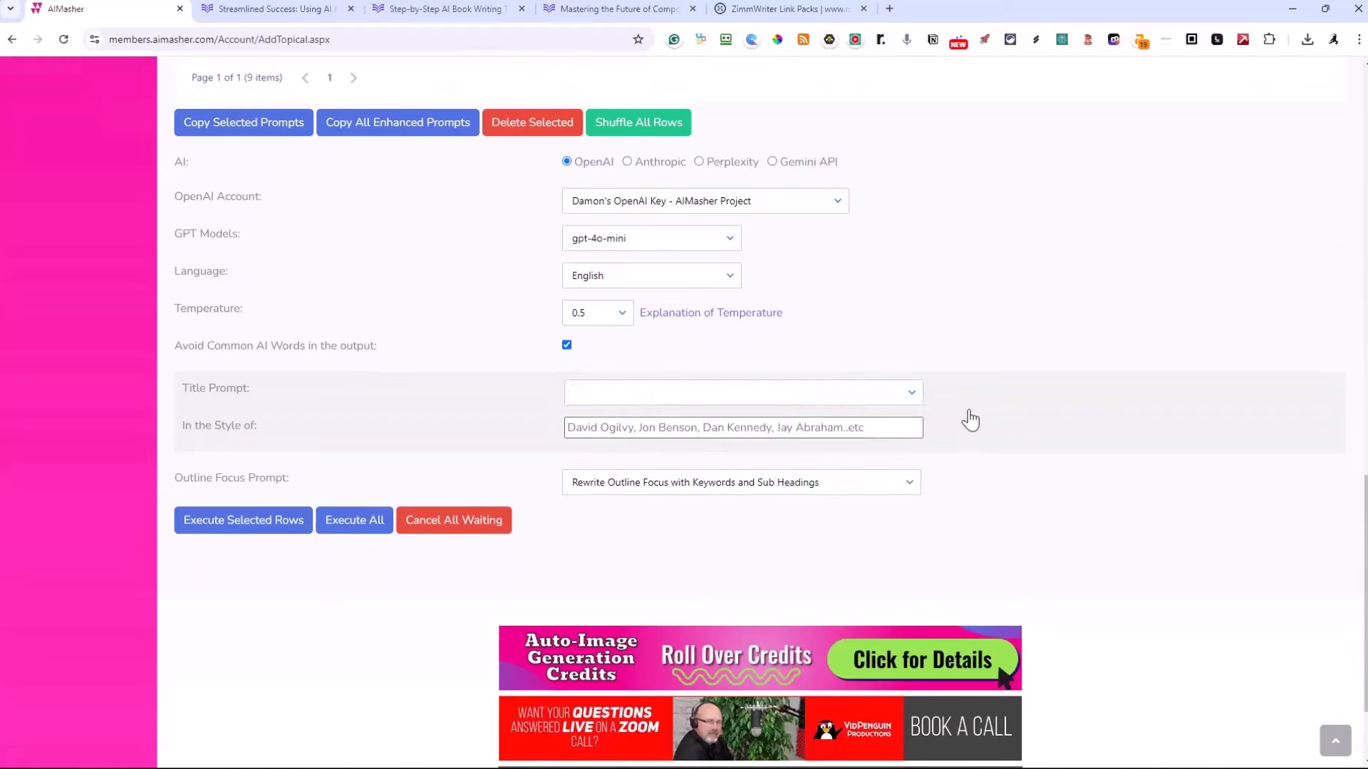
left_click(911, 393)
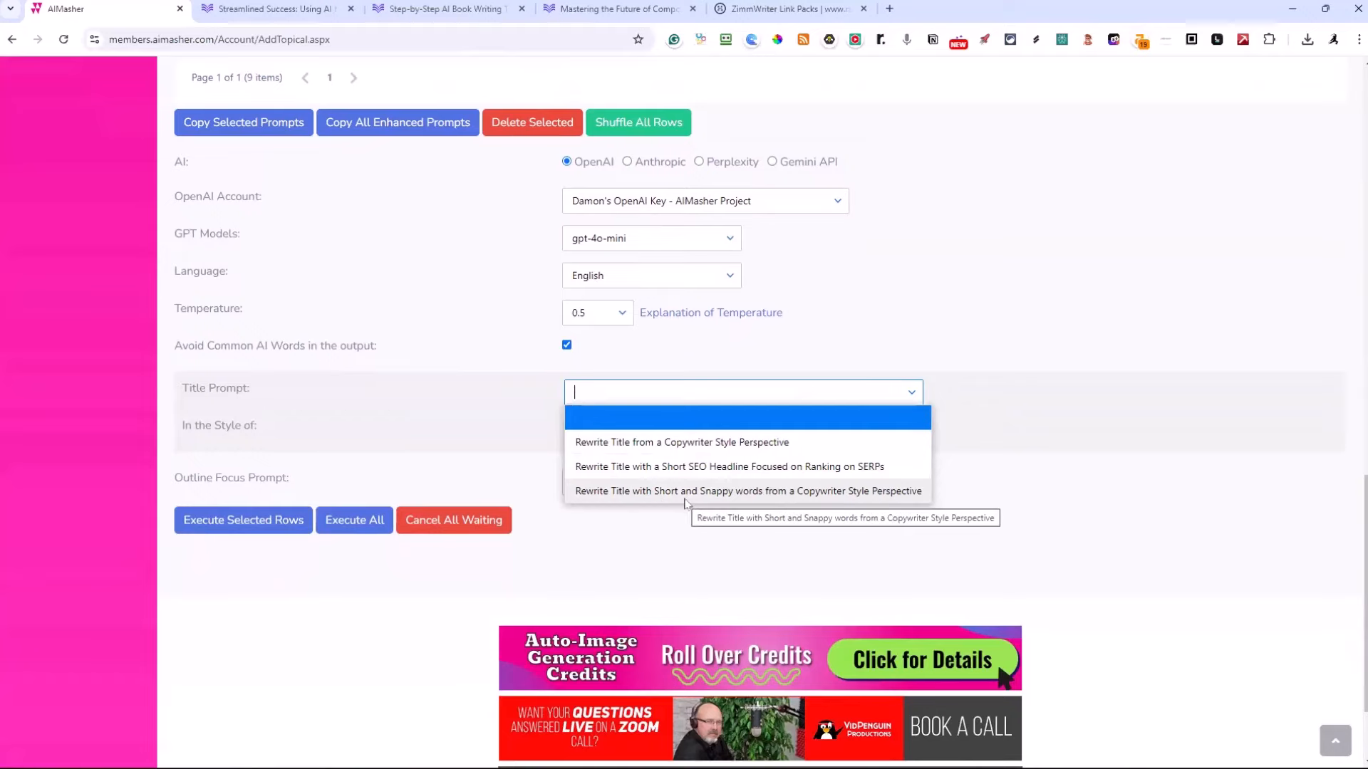
left_click(738, 416)
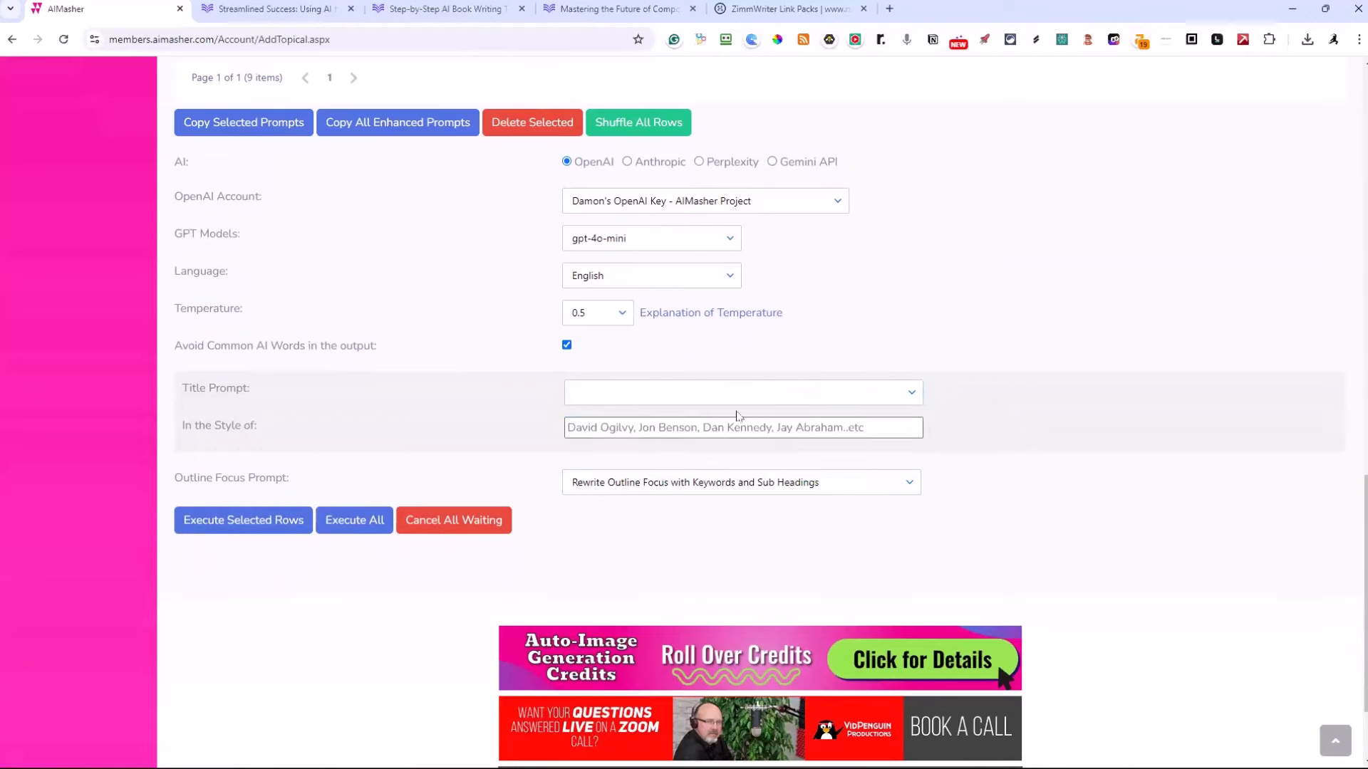
Execute the enhancement for all rows of the Beekeeping Basics entry with the existing outline focus prompt
scroll(854, 353, "up", 5)
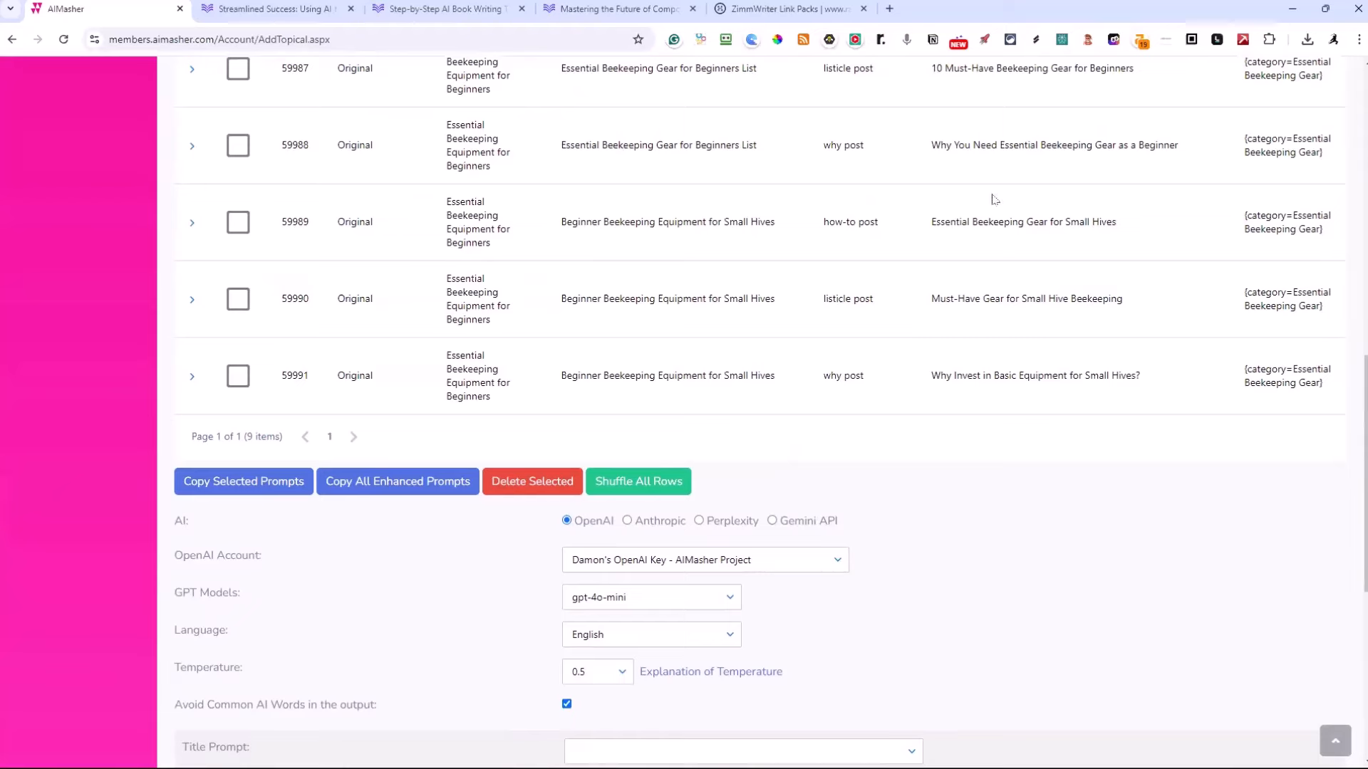
scroll(995, 198, "down", 1)
scroll(1005, 226, "down", 2)
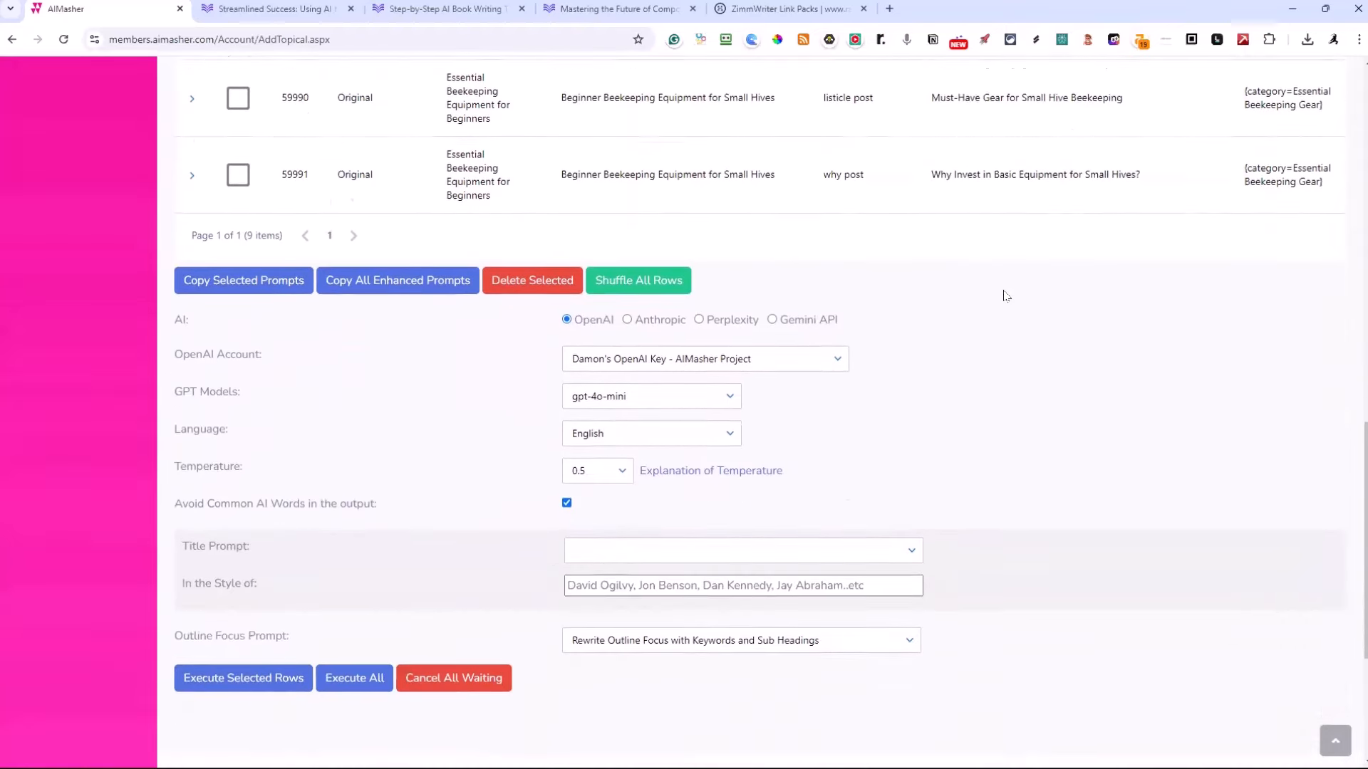
scroll(1005, 296, "down", 4)
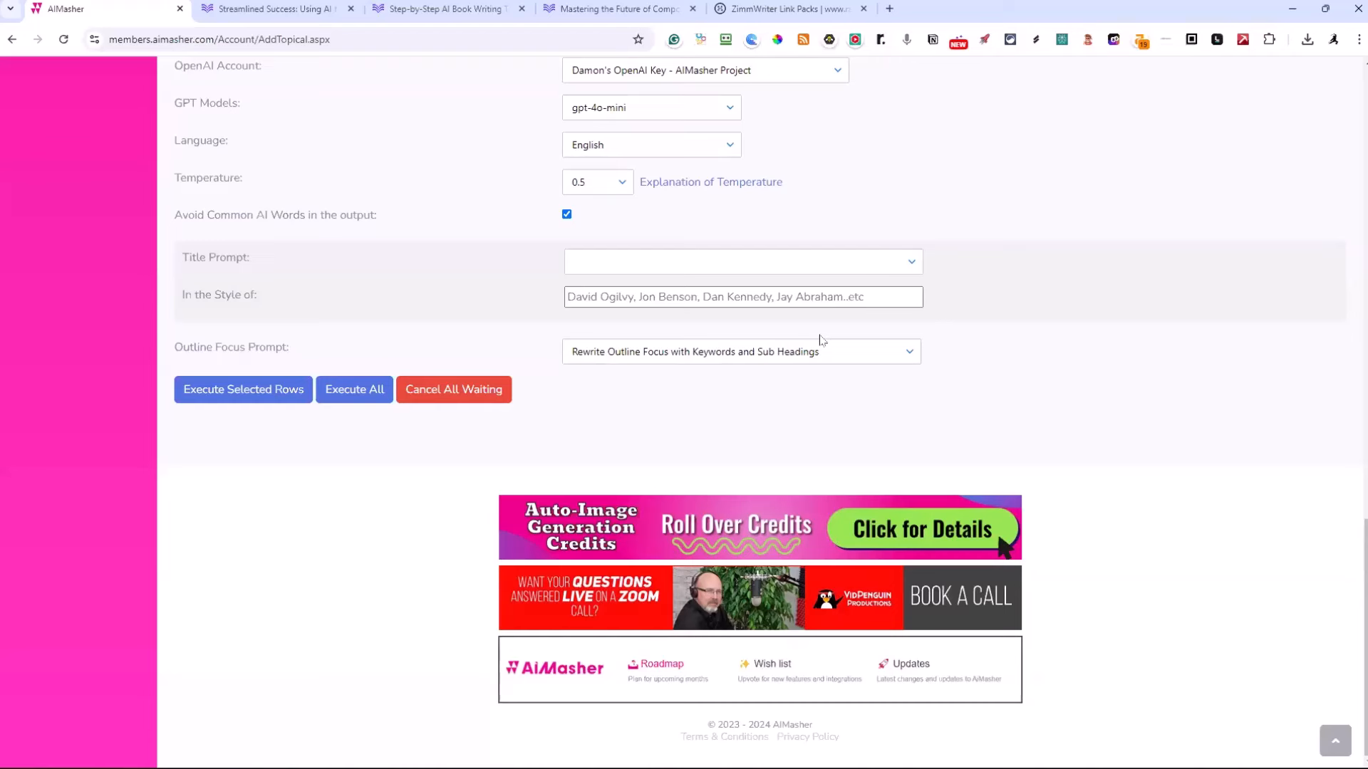
left_click(372, 393)
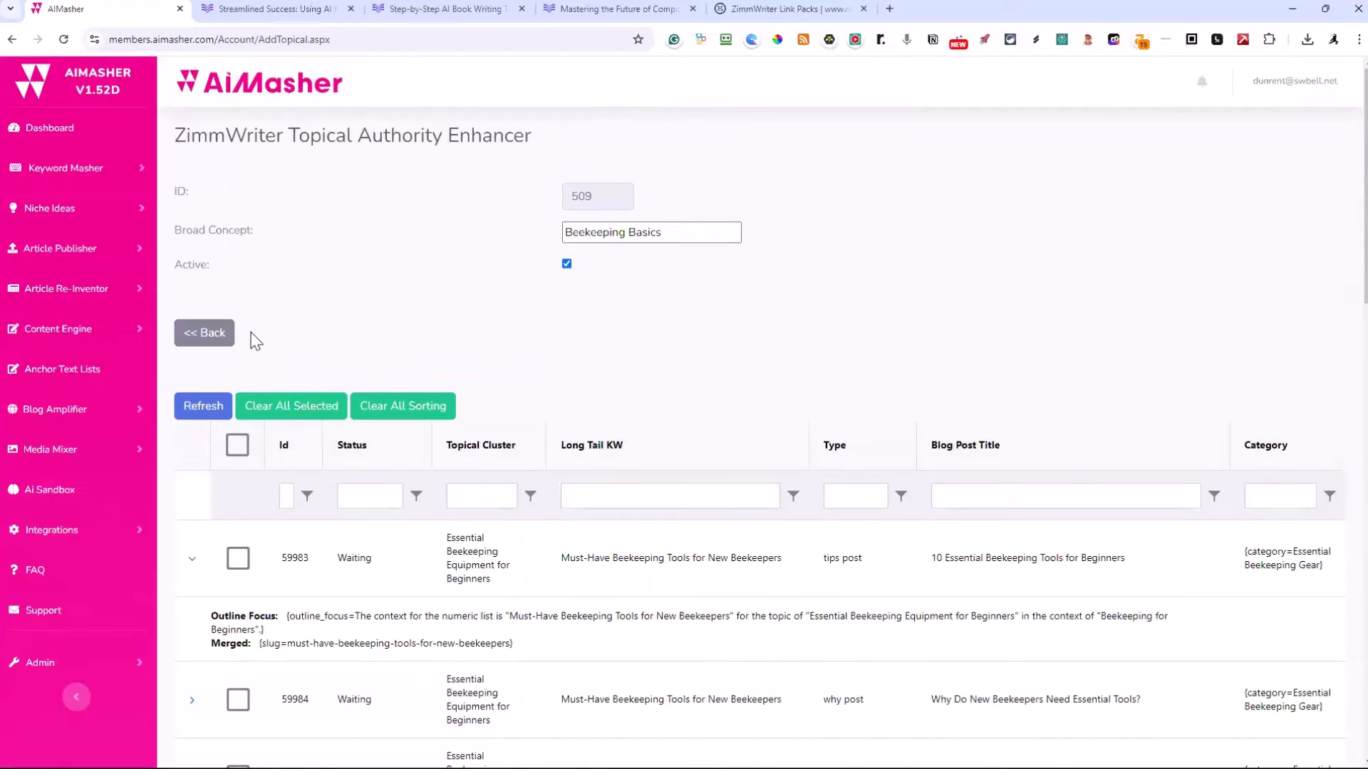
Return to the list of broad concepts, open the AI Book Writing entry and examine the outline focus details of its first row
left_click(212, 340)
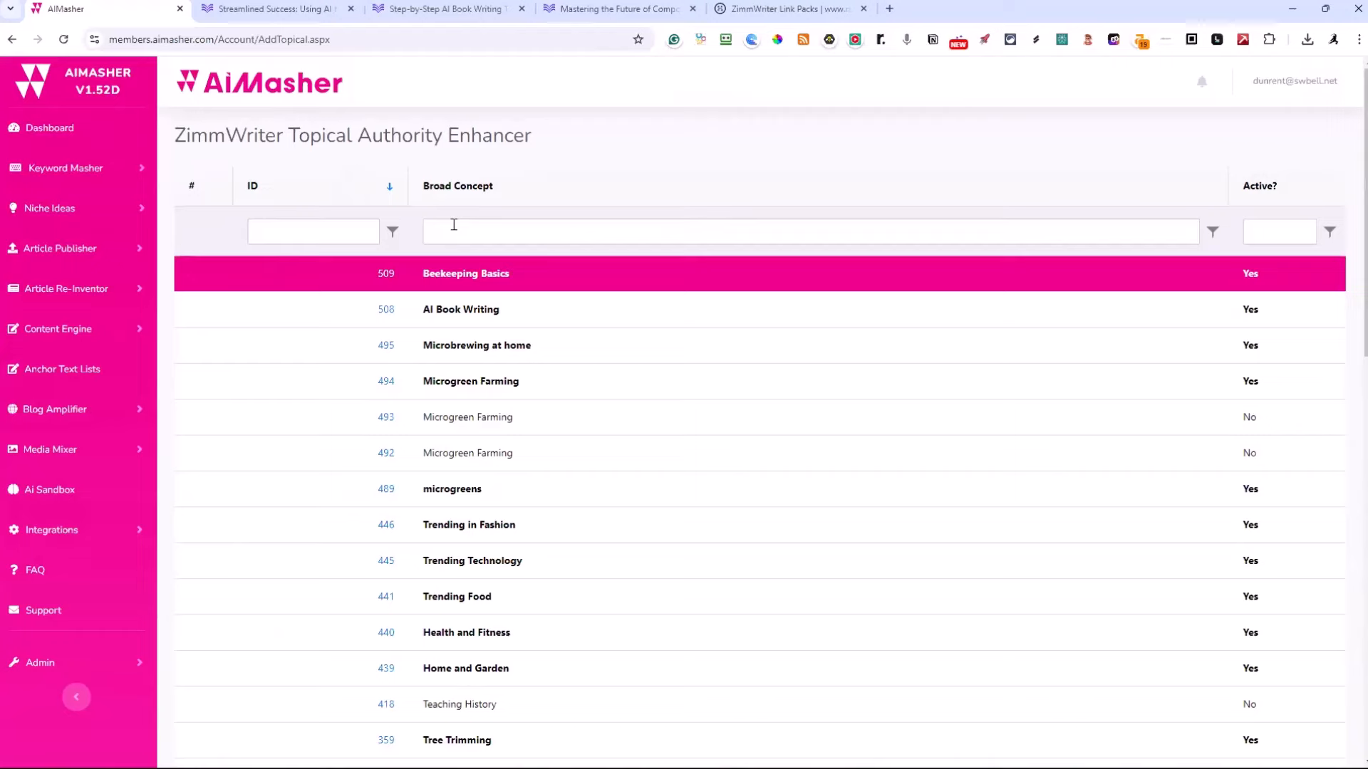
left_click(382, 314)
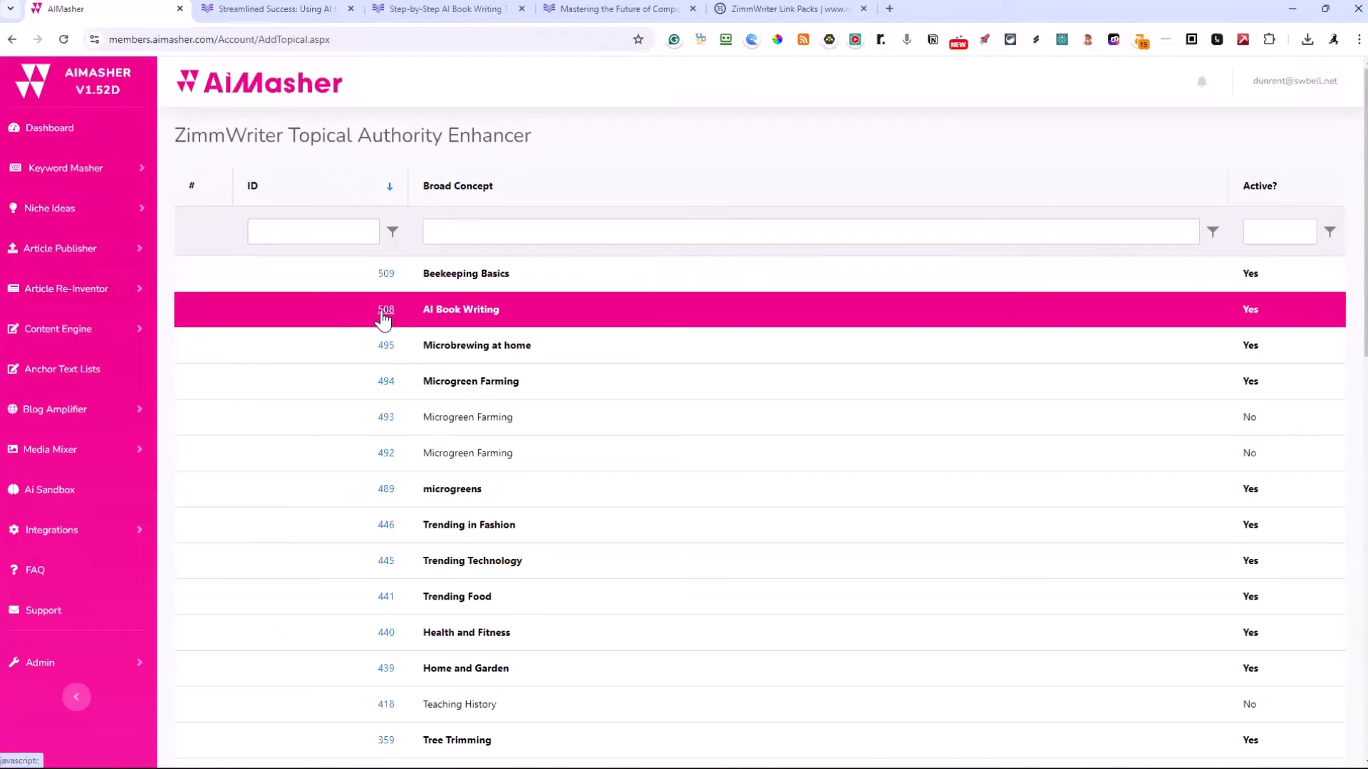
scroll(529, 243, "down", 1)
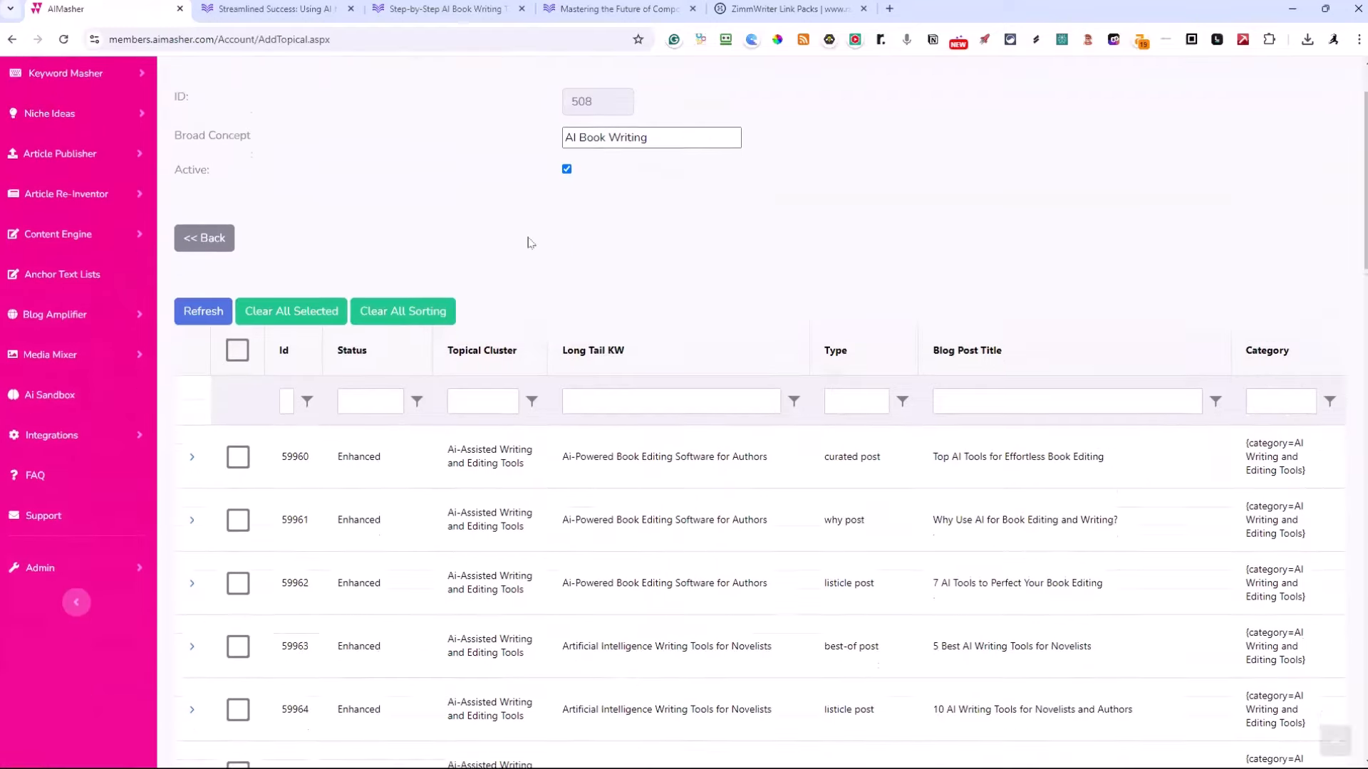
scroll(529, 243, "down", 1)
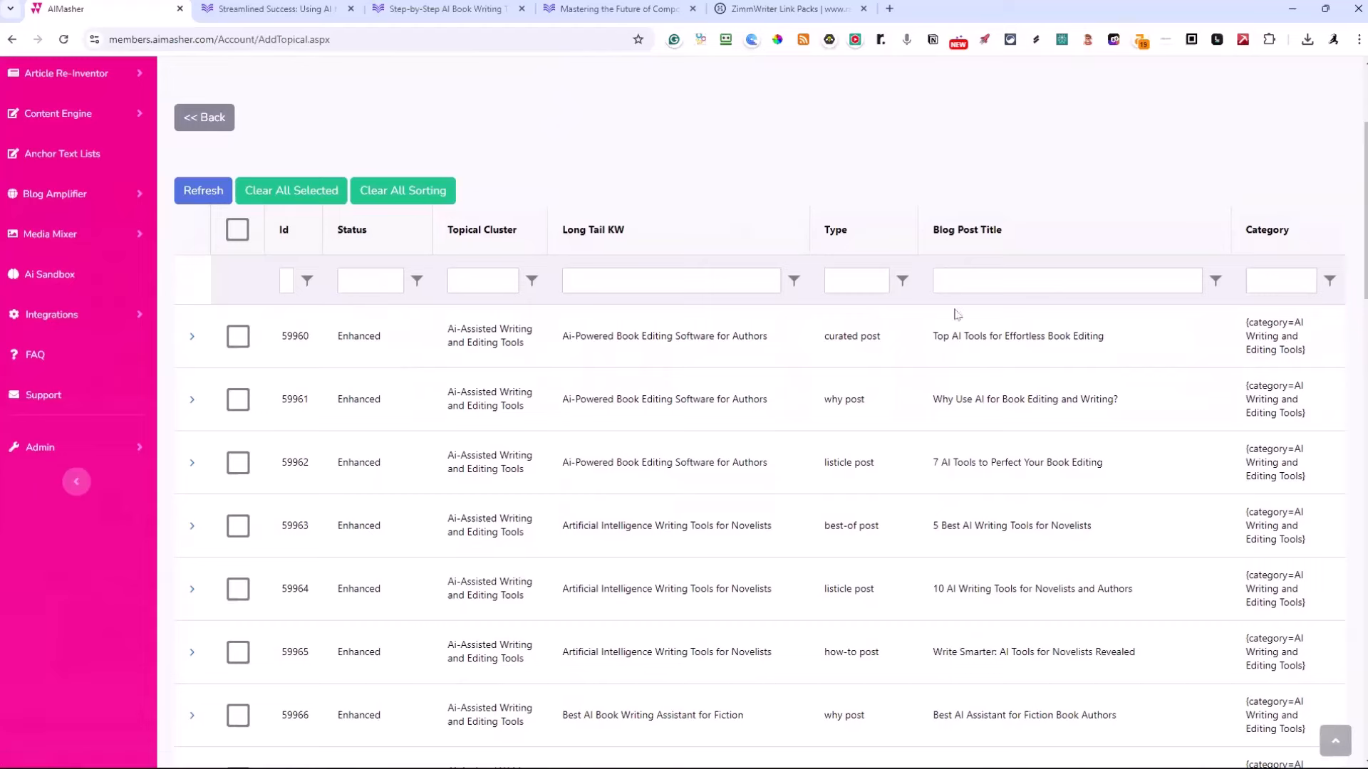
left_click(191, 337)
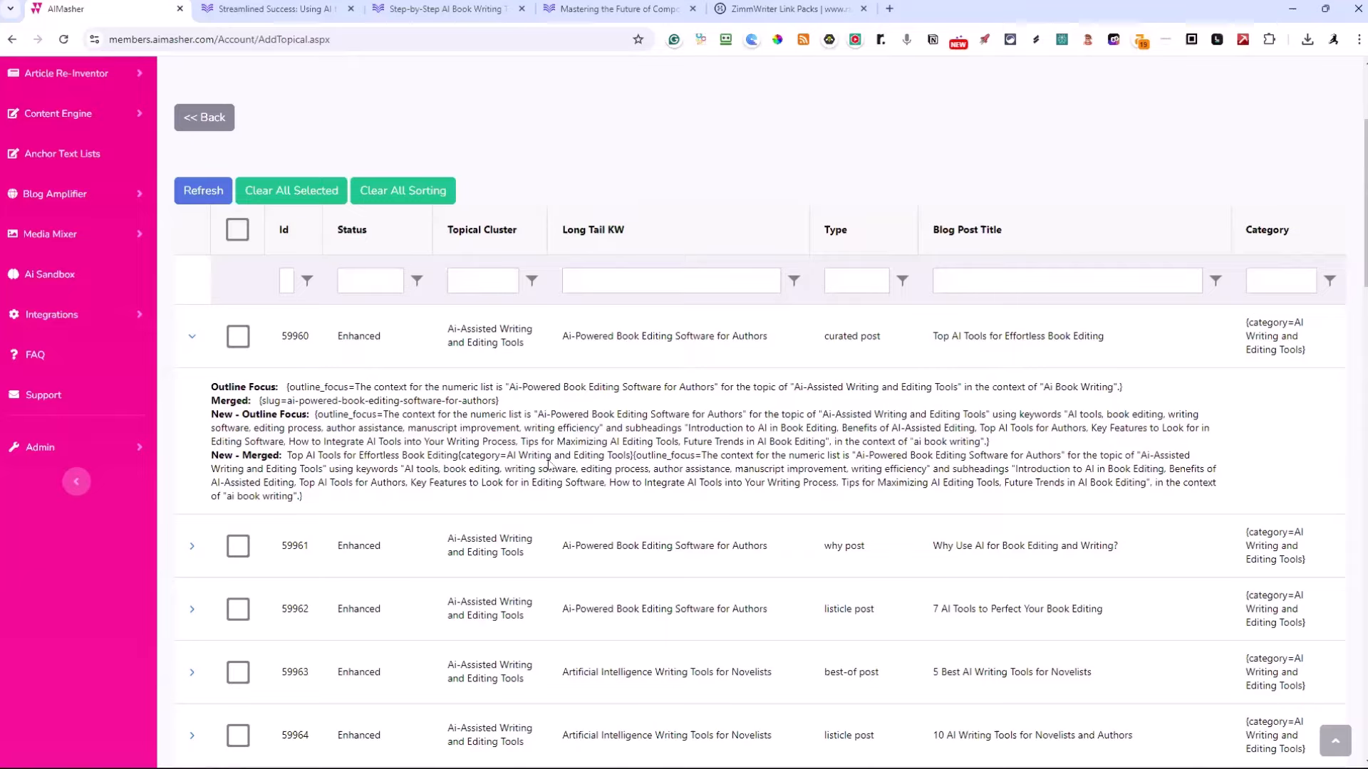
Return from the AI Book Writing entry to the list of broad concepts and open the Beekeeping Basics entry
scroll(549, 464, "down", 18)
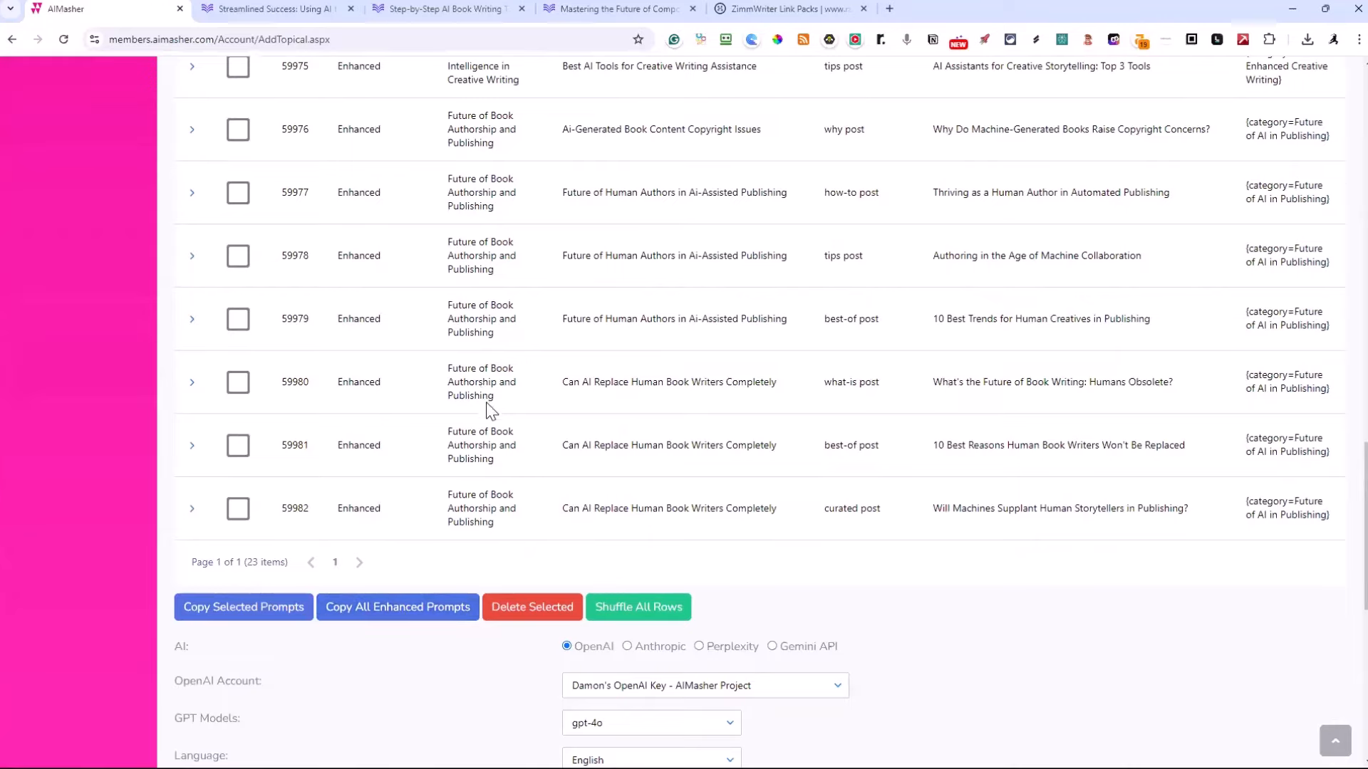
scroll(485, 406, "up", 20)
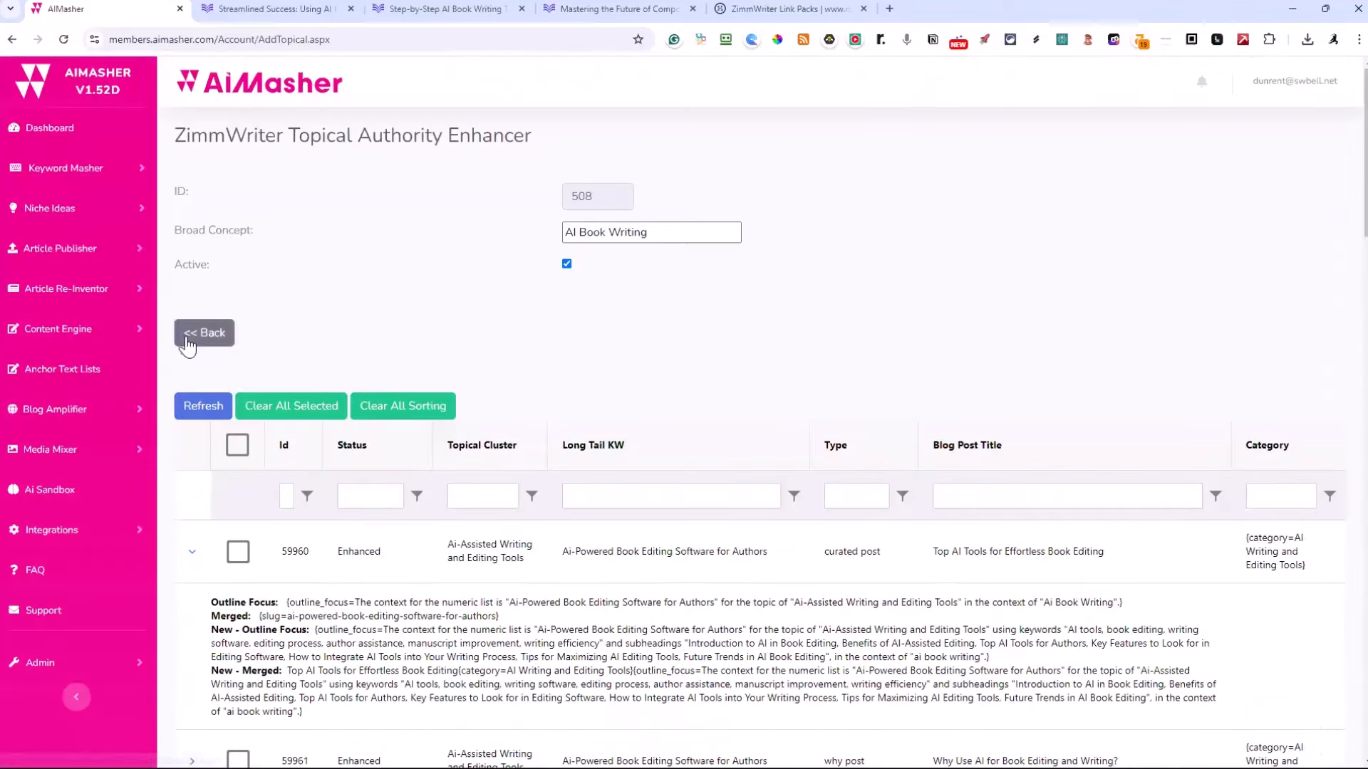
left_click(203, 333)
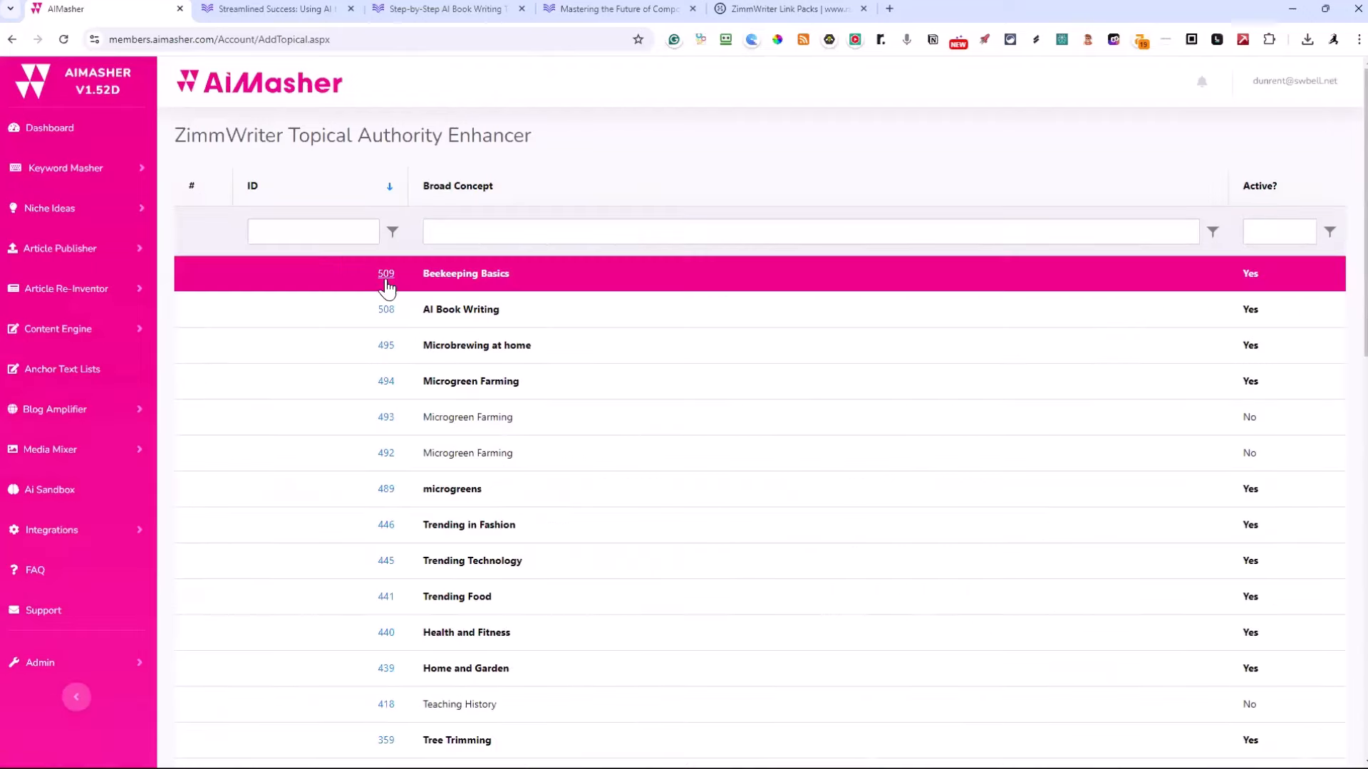
left_click(385, 274)
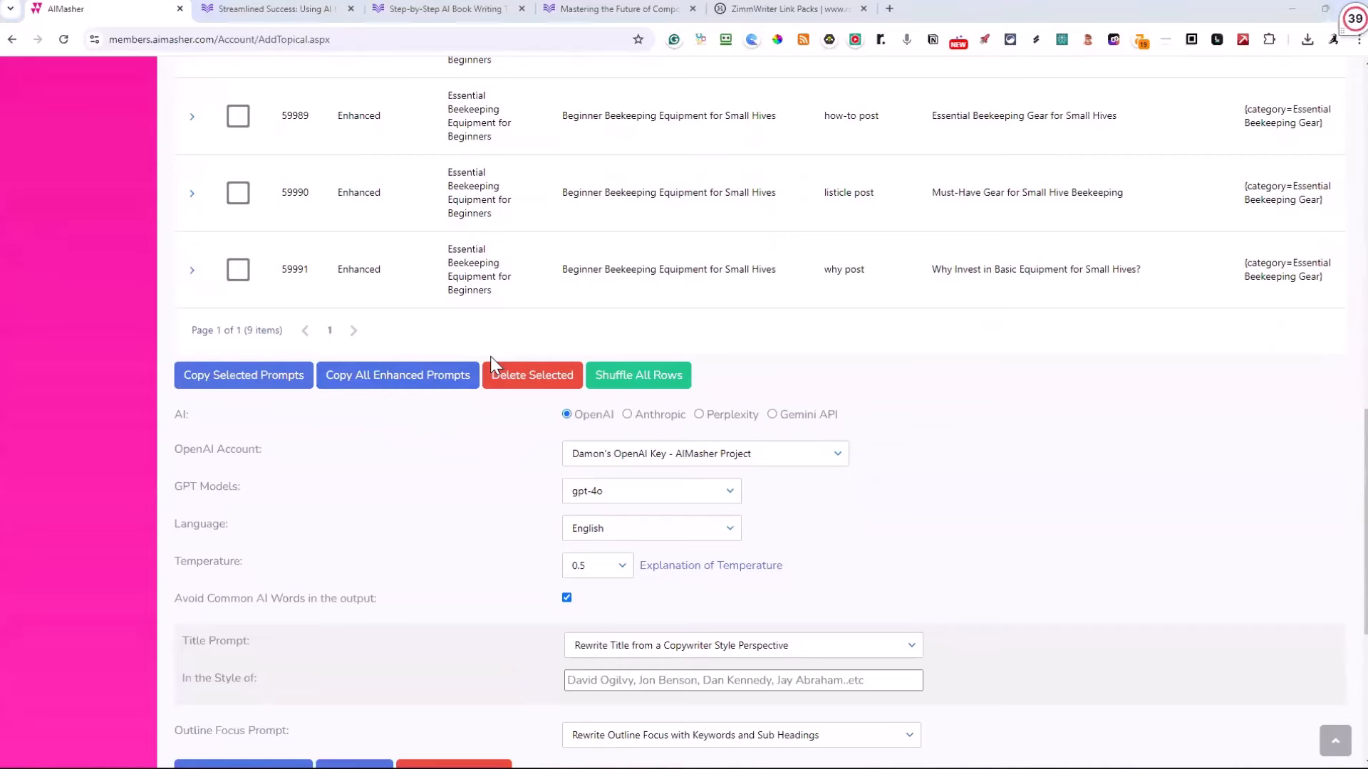
Switch to Notepad, paste all enhanced Beekeeping Basics prompts into a new tab and review them
key("alt+Tab")
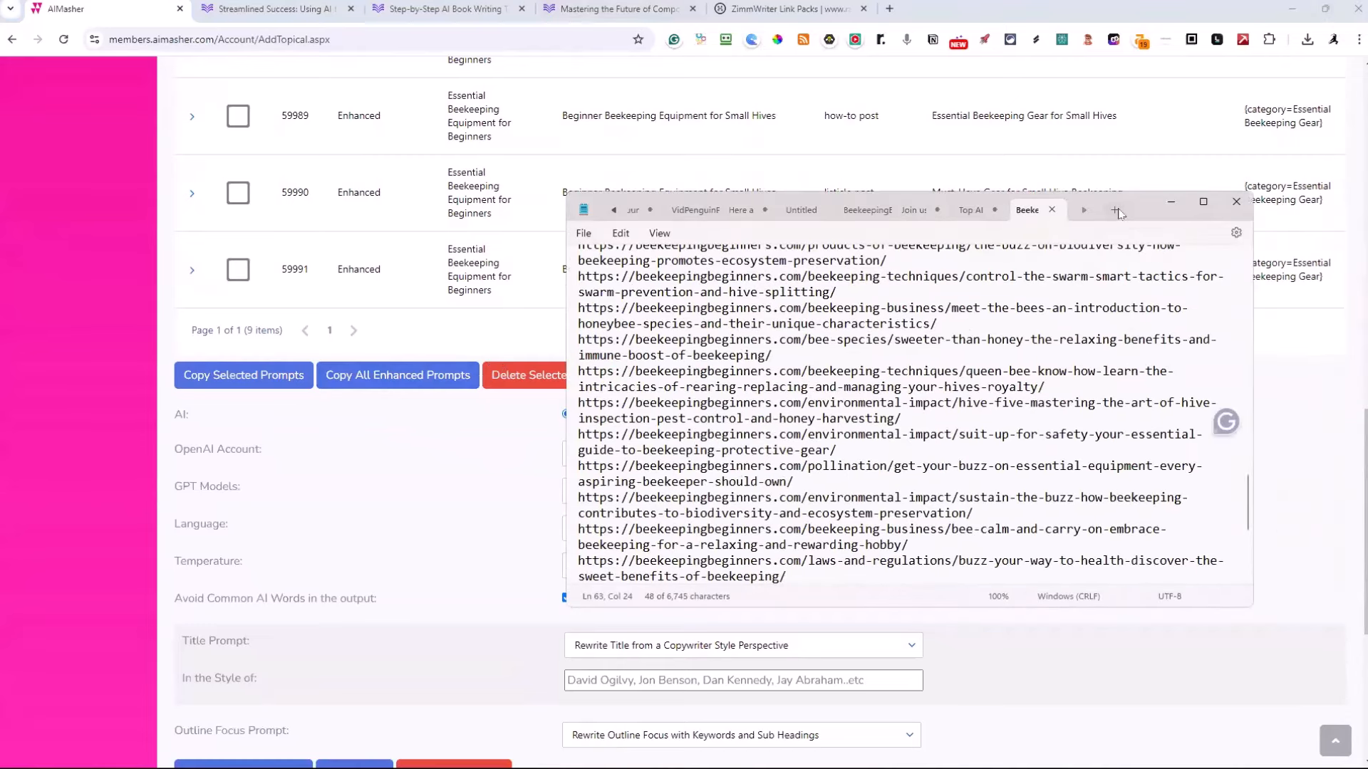
left_click(1114, 210)
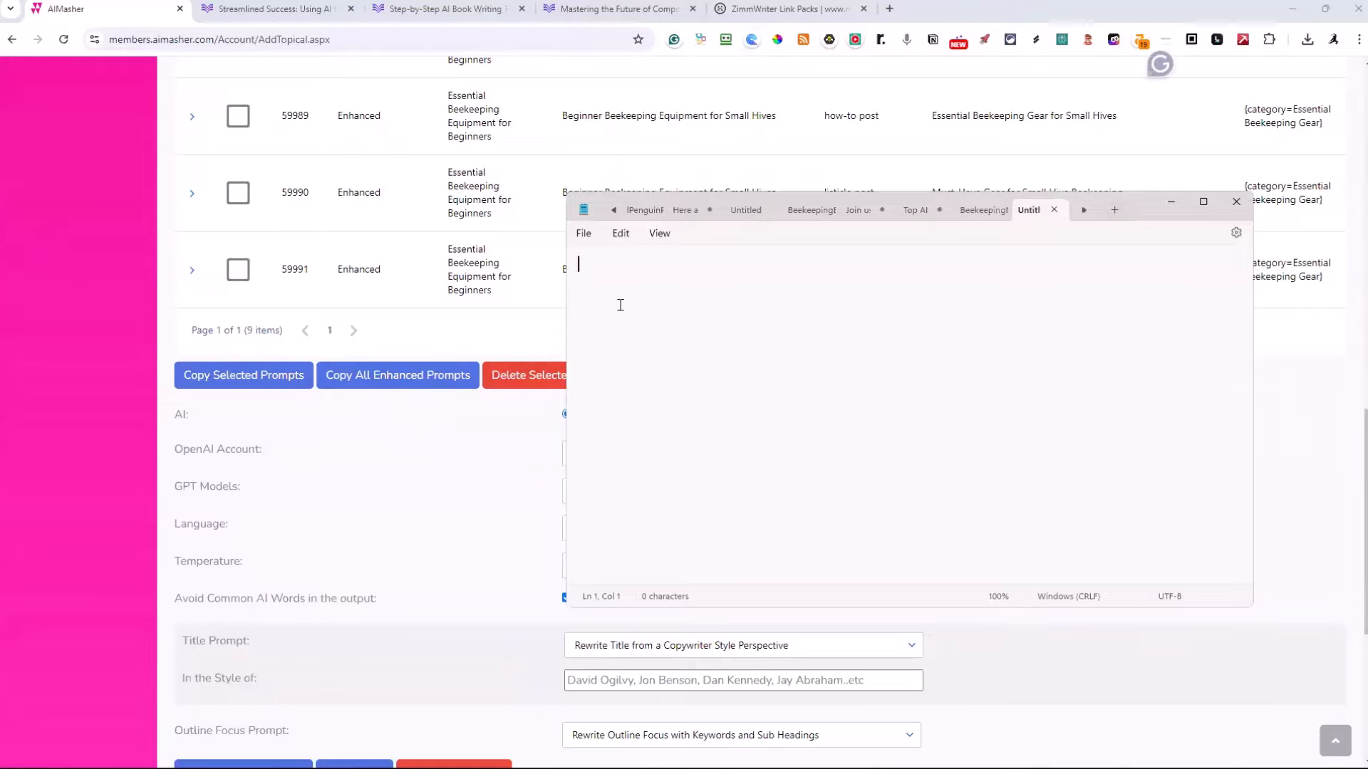
key("ctrl+v")
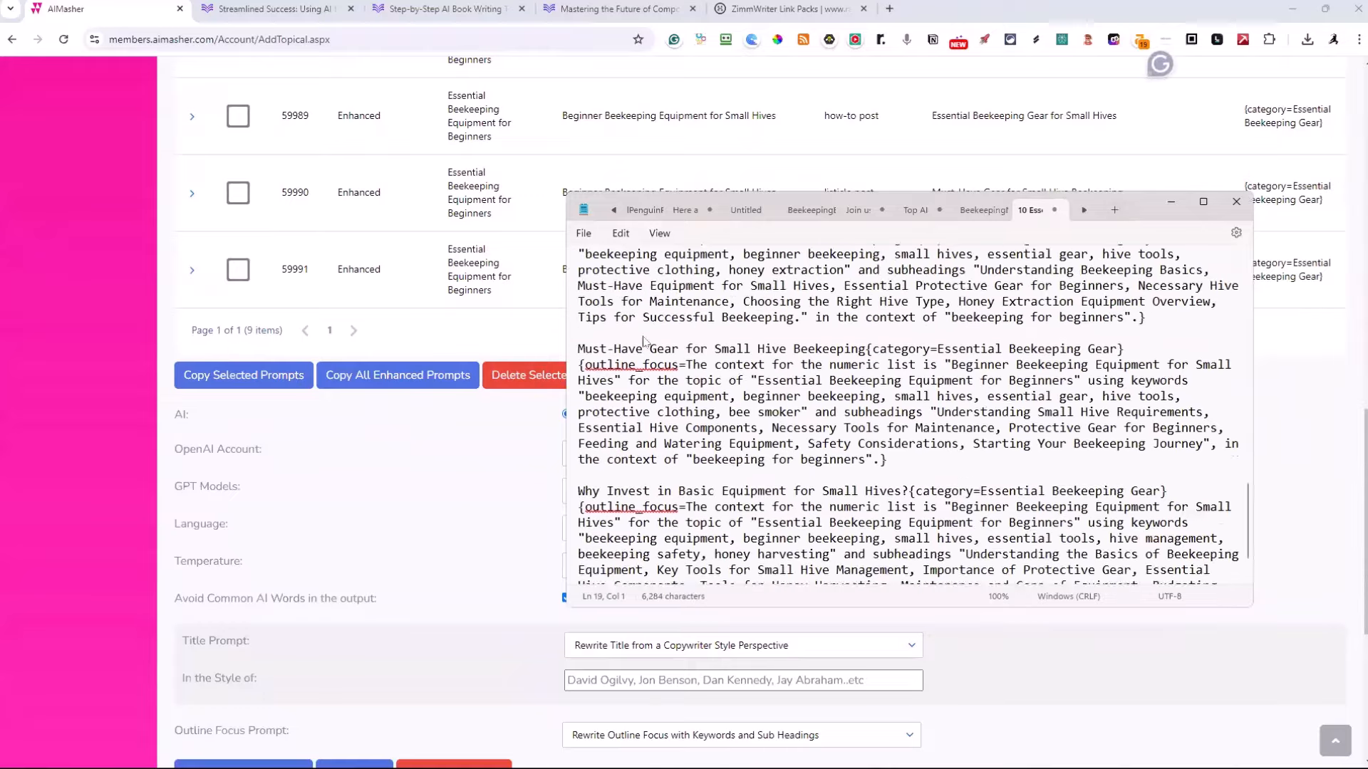
scroll(643, 341, "up", 10)
scroll(644, 341, "up", 13)
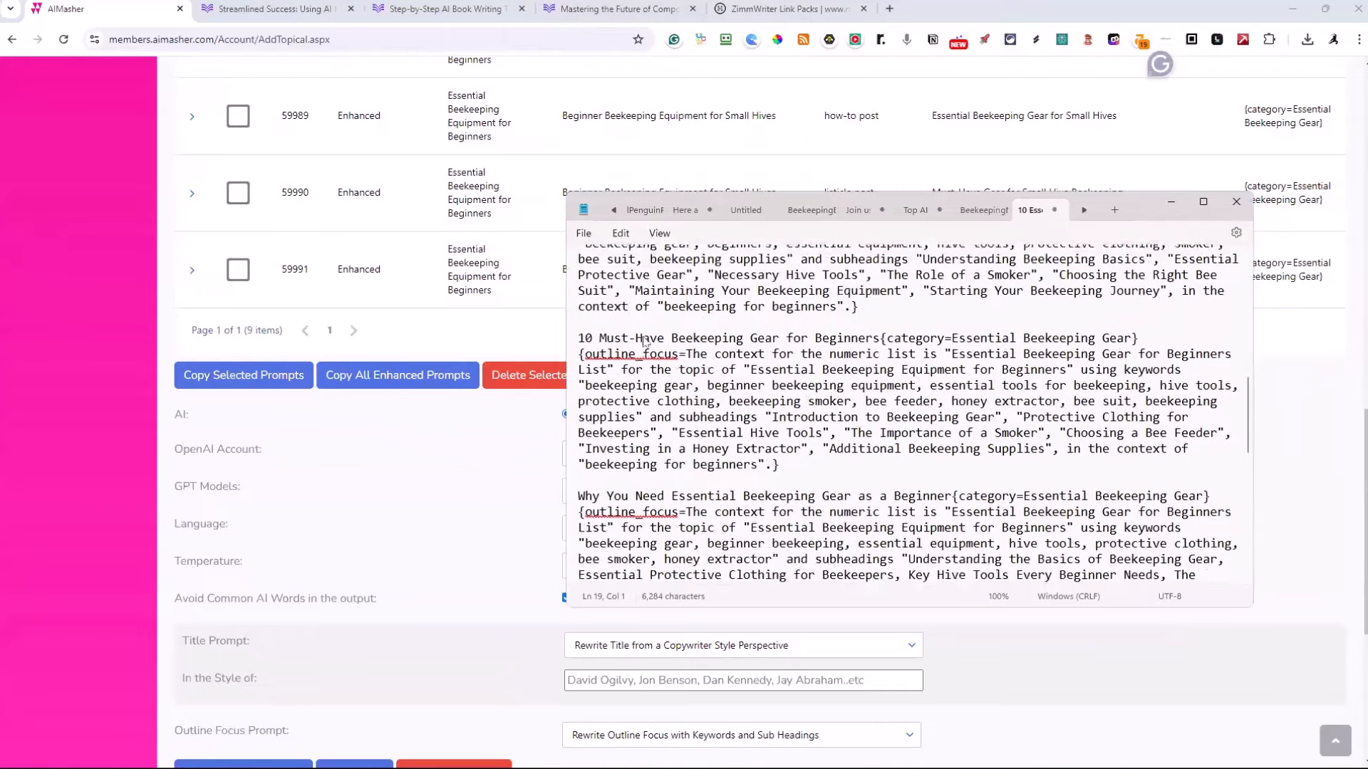
scroll(643, 342, "up", 1)
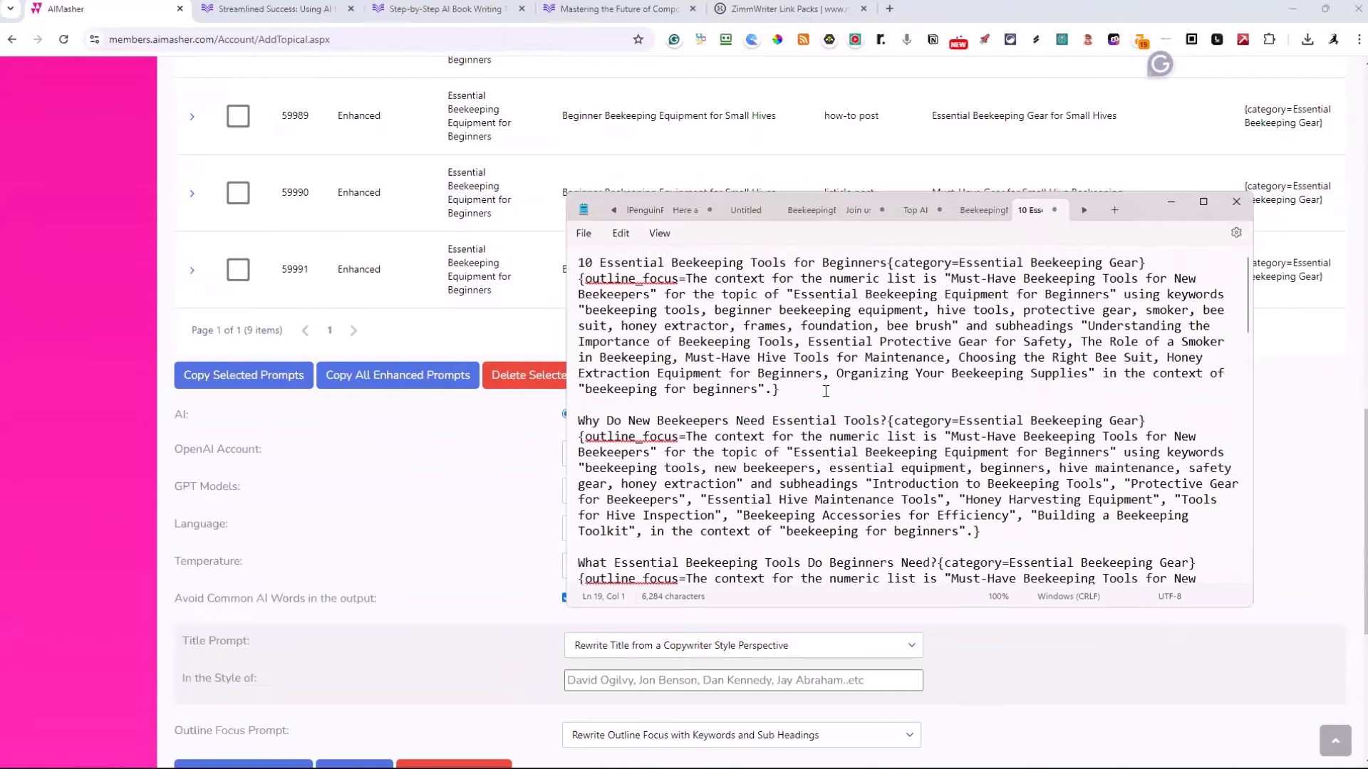
scroll(782, 461, "down", 5)
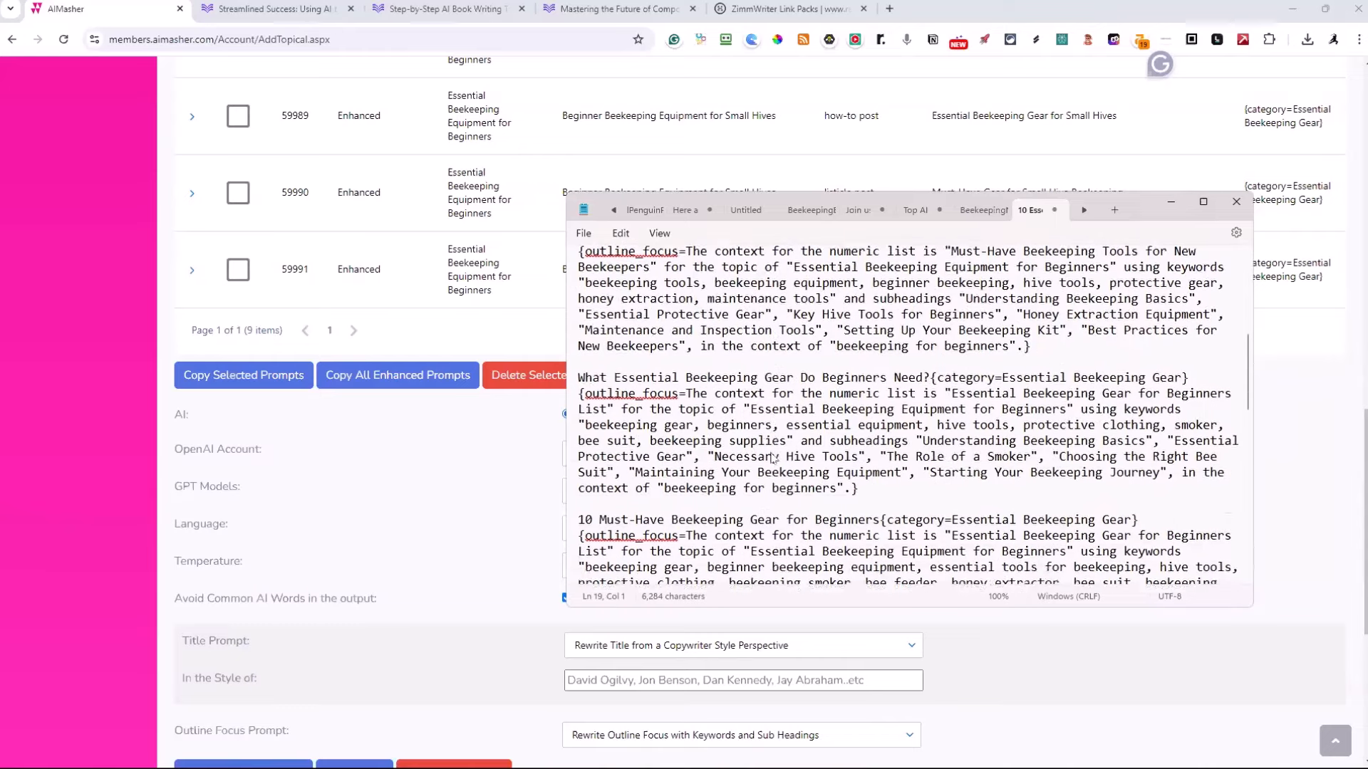
scroll(773, 459, "down", 5)
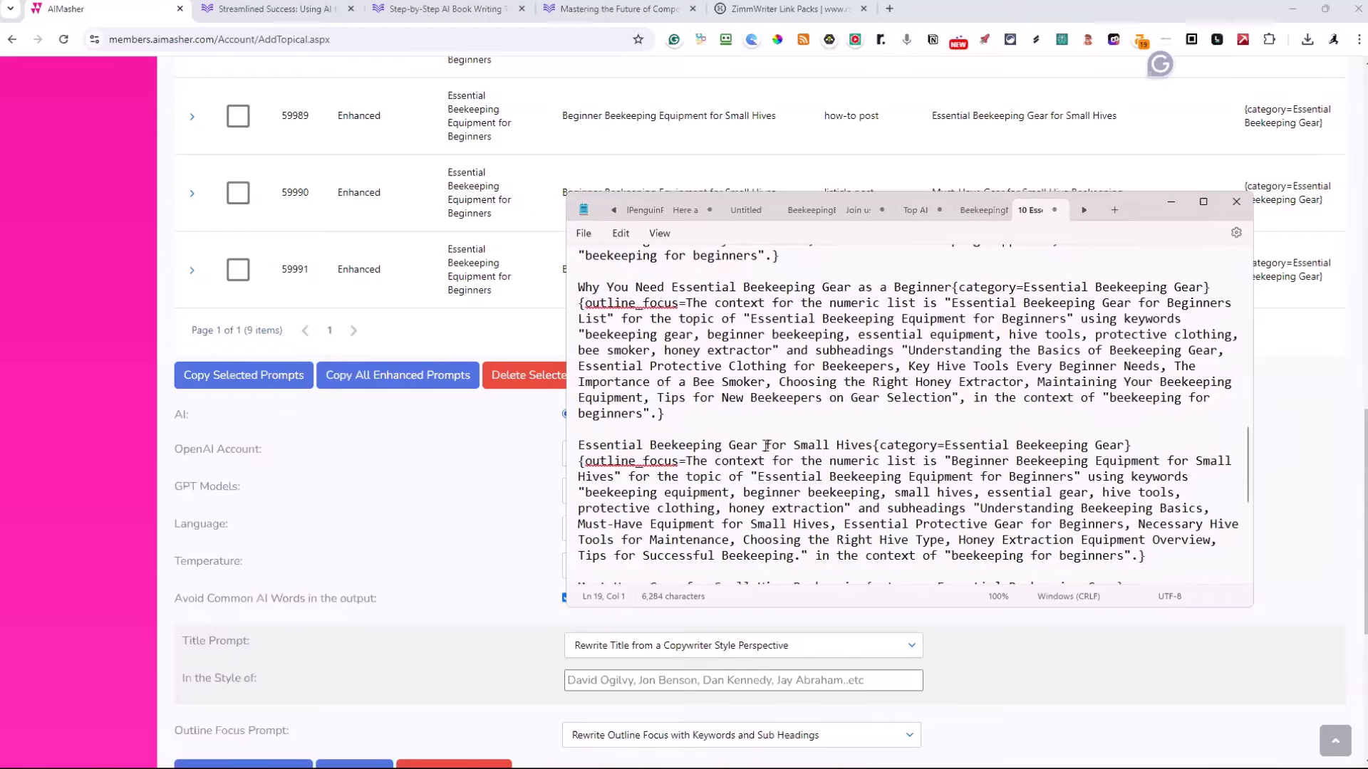
Copy the full prompt text from Notepad and replace the blog post title list in ZimmWriter's Bulk Writer with it
key("ctrl+a")
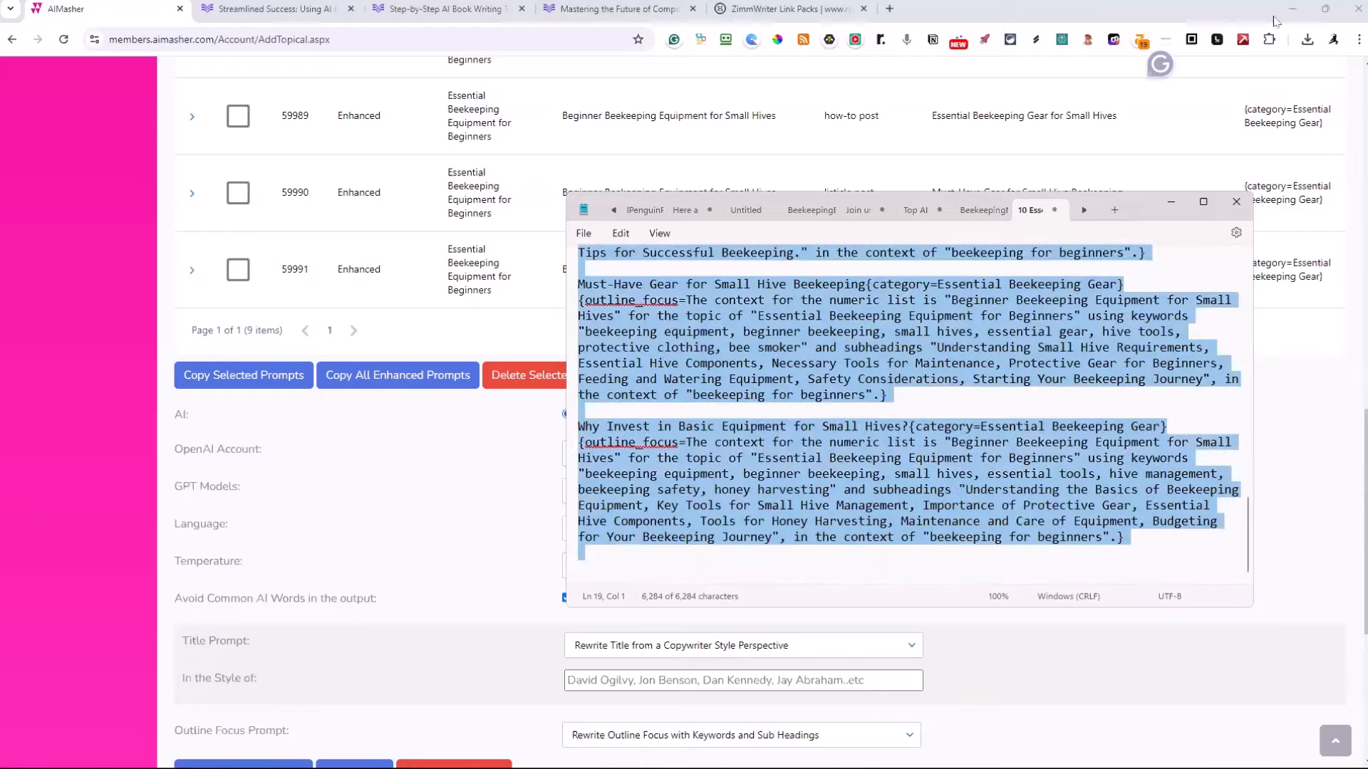
left_click(1169, 202)
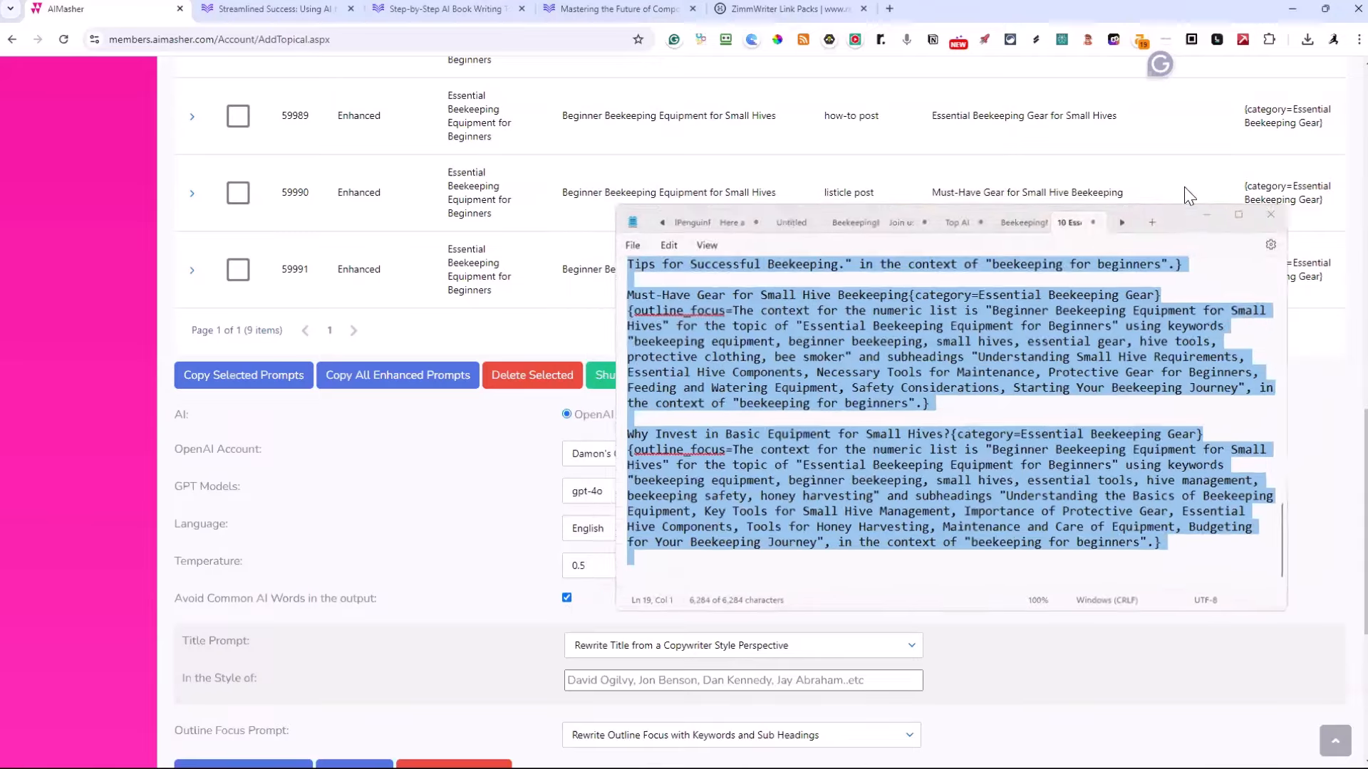
left_click(1294, 12)
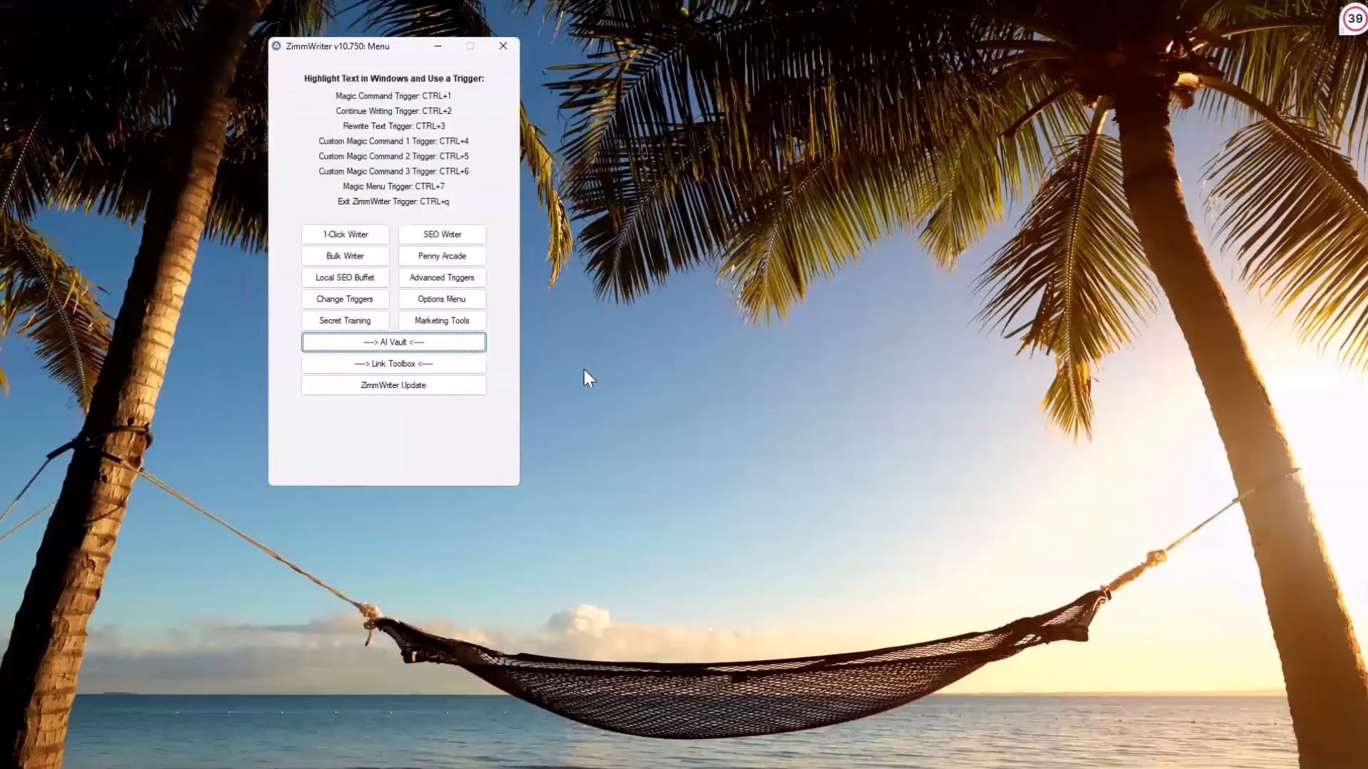
left_click(352, 255)
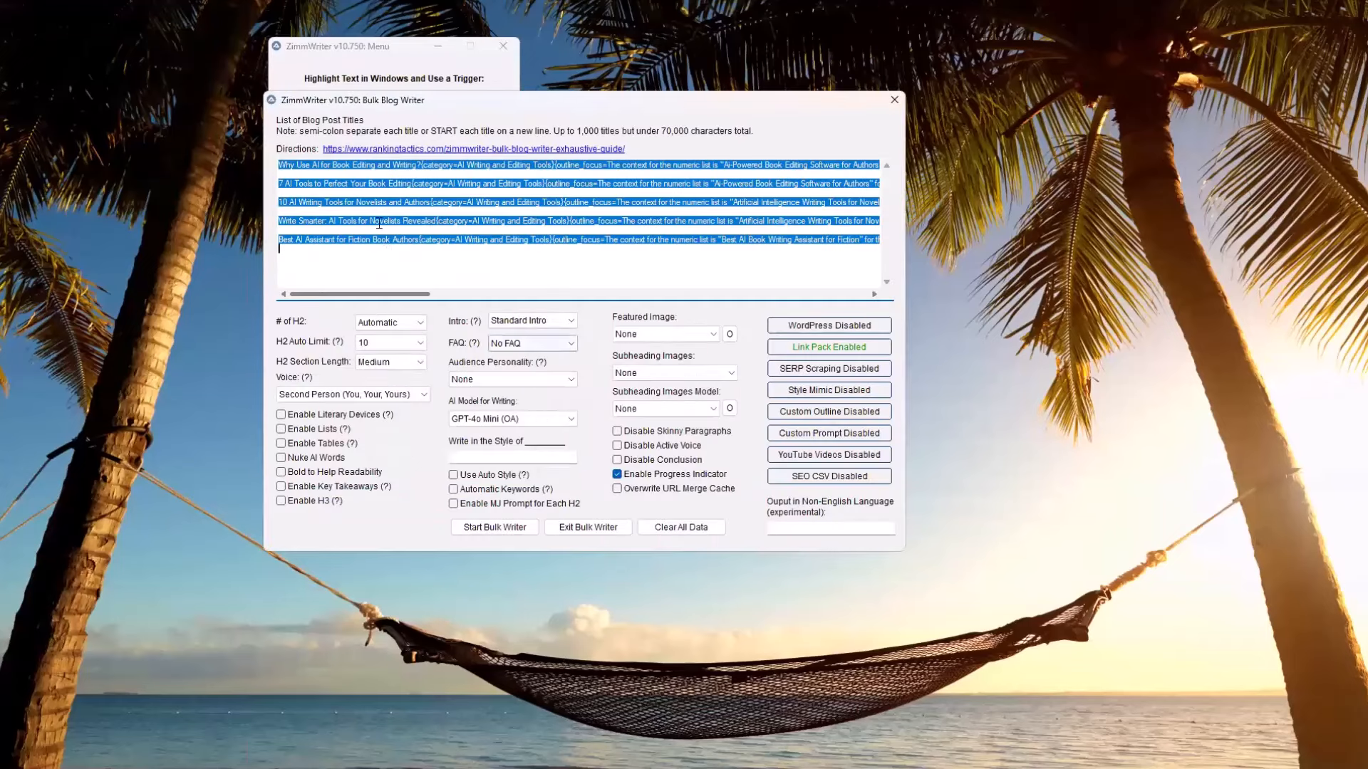
key("BackSpace")
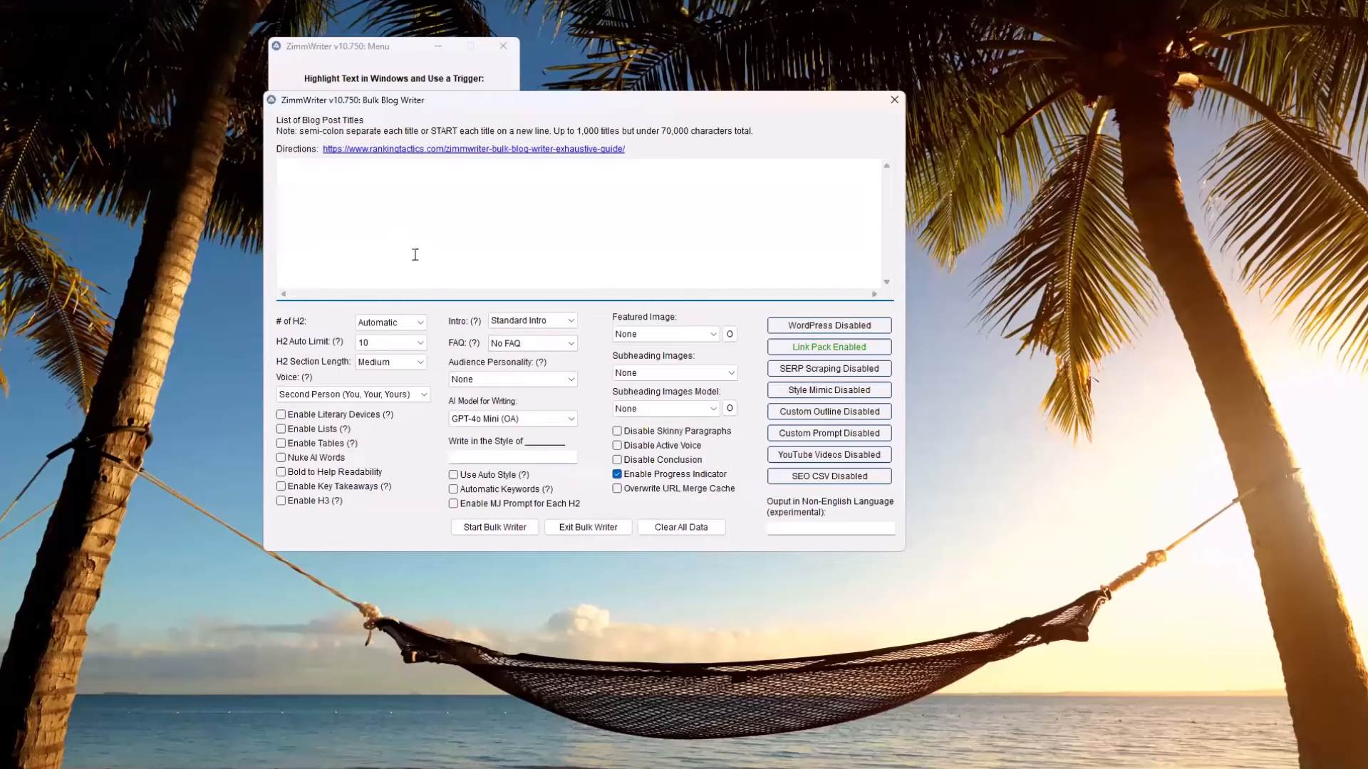
key("ctrl+v")
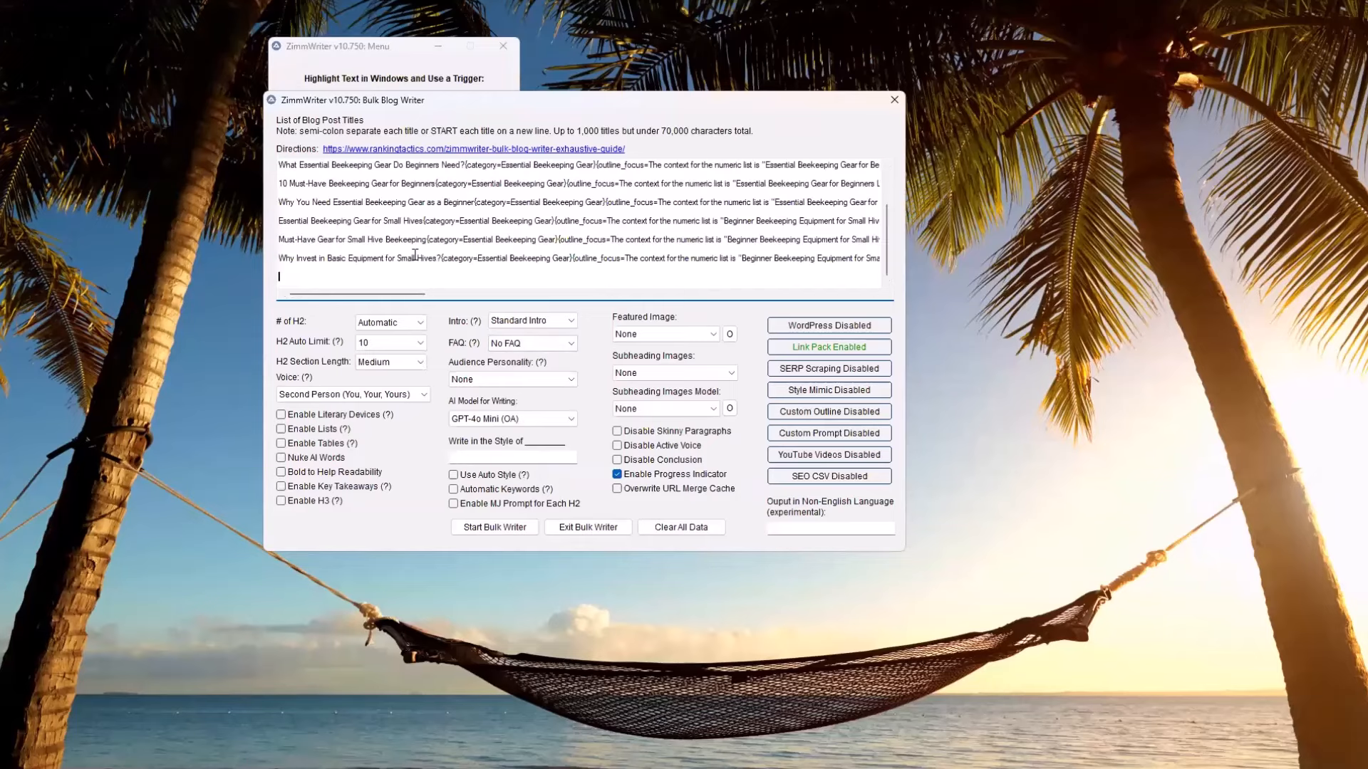
Set the H2 auto limit to 6 and enable literary devices, lists, Nuke AI Words, bold for readability, key takeaways and H3
left_click(421, 343)
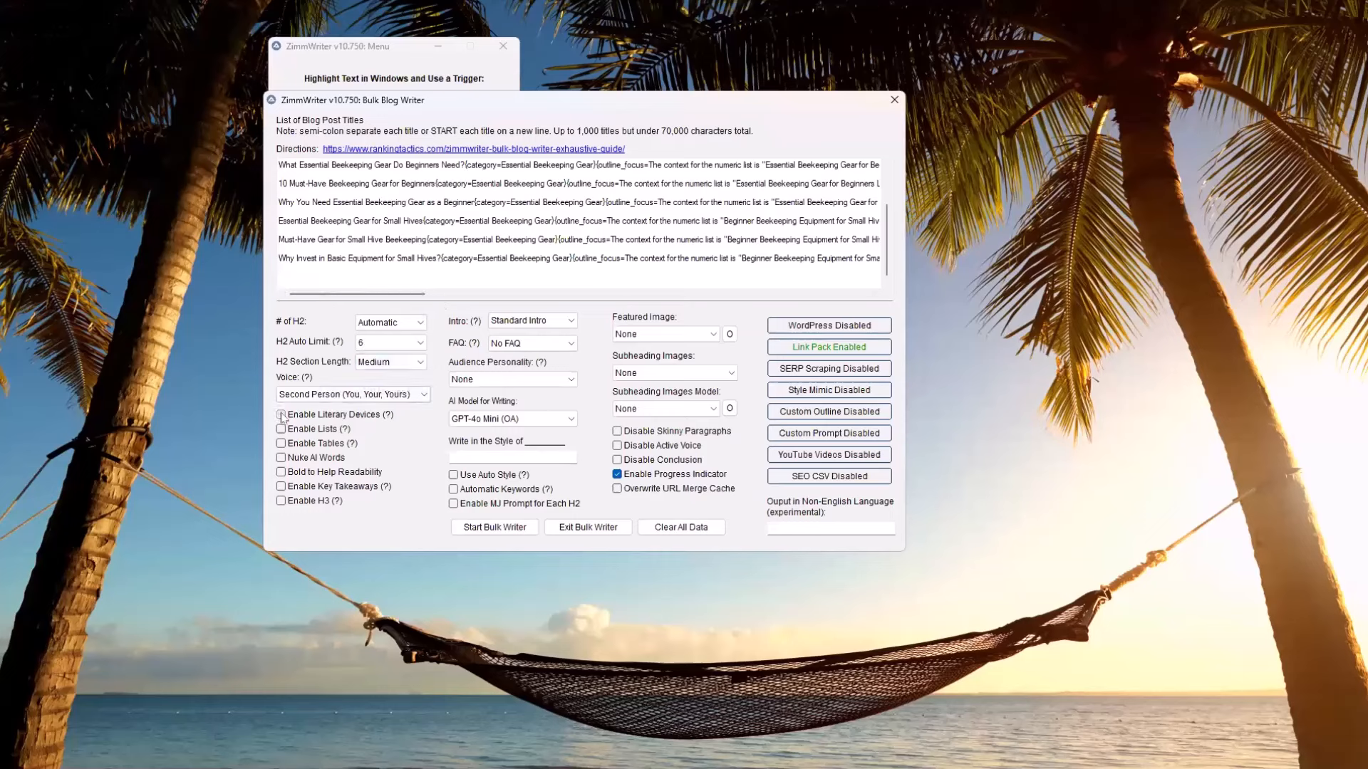
left_click(280, 414)
left_click(280, 429)
left_click(282, 458)
left_click(282, 473)
left_click(281, 486)
left_click(281, 501)
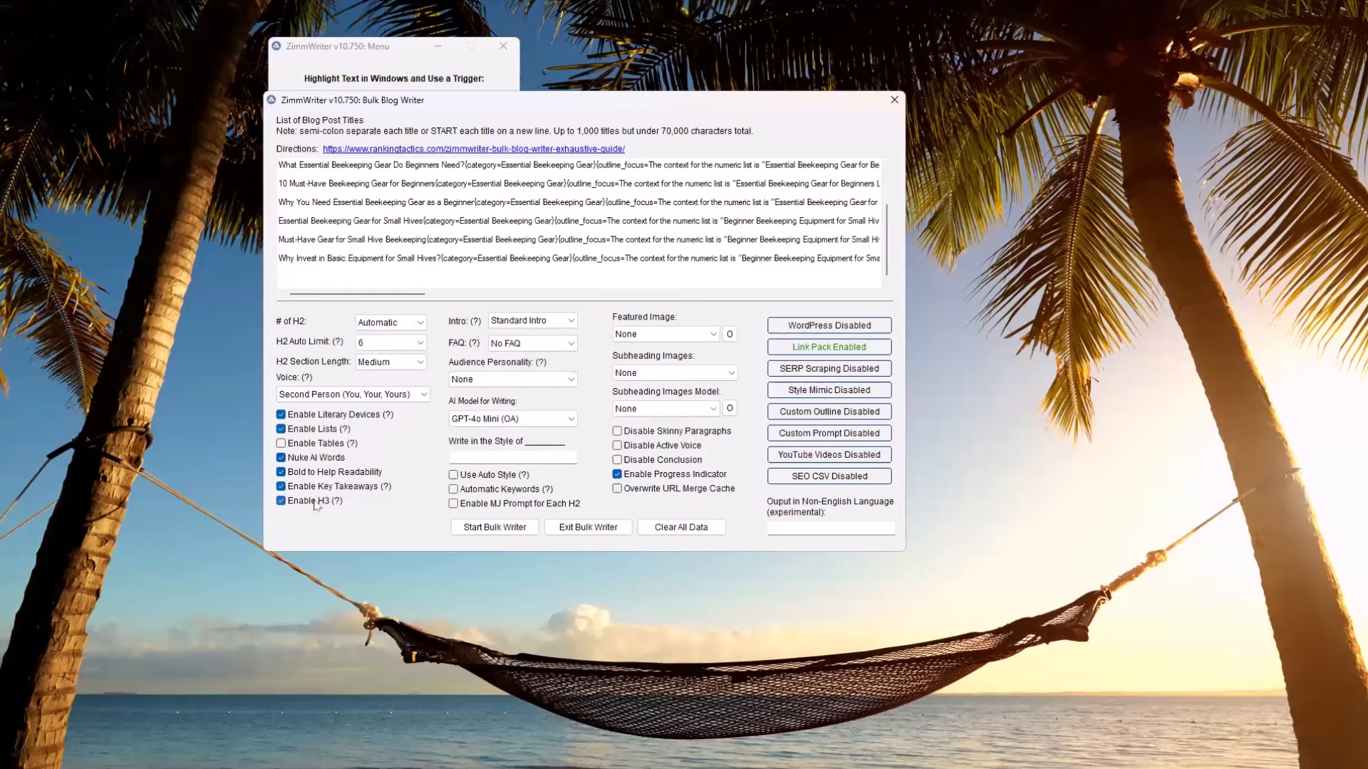
Set the intro type to Search Intent Intro and keep the FAQ option at No FAQ
left_click(571, 323)
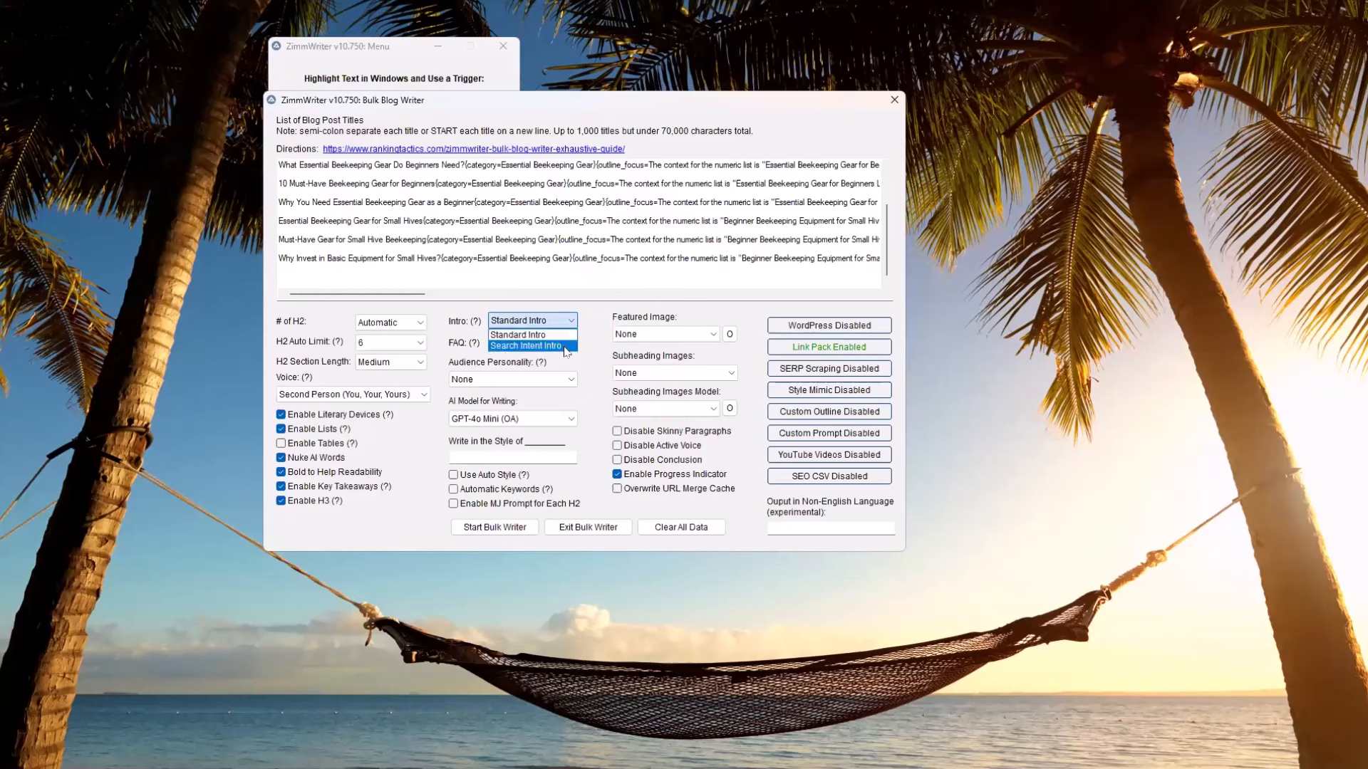
left_click(566, 346)
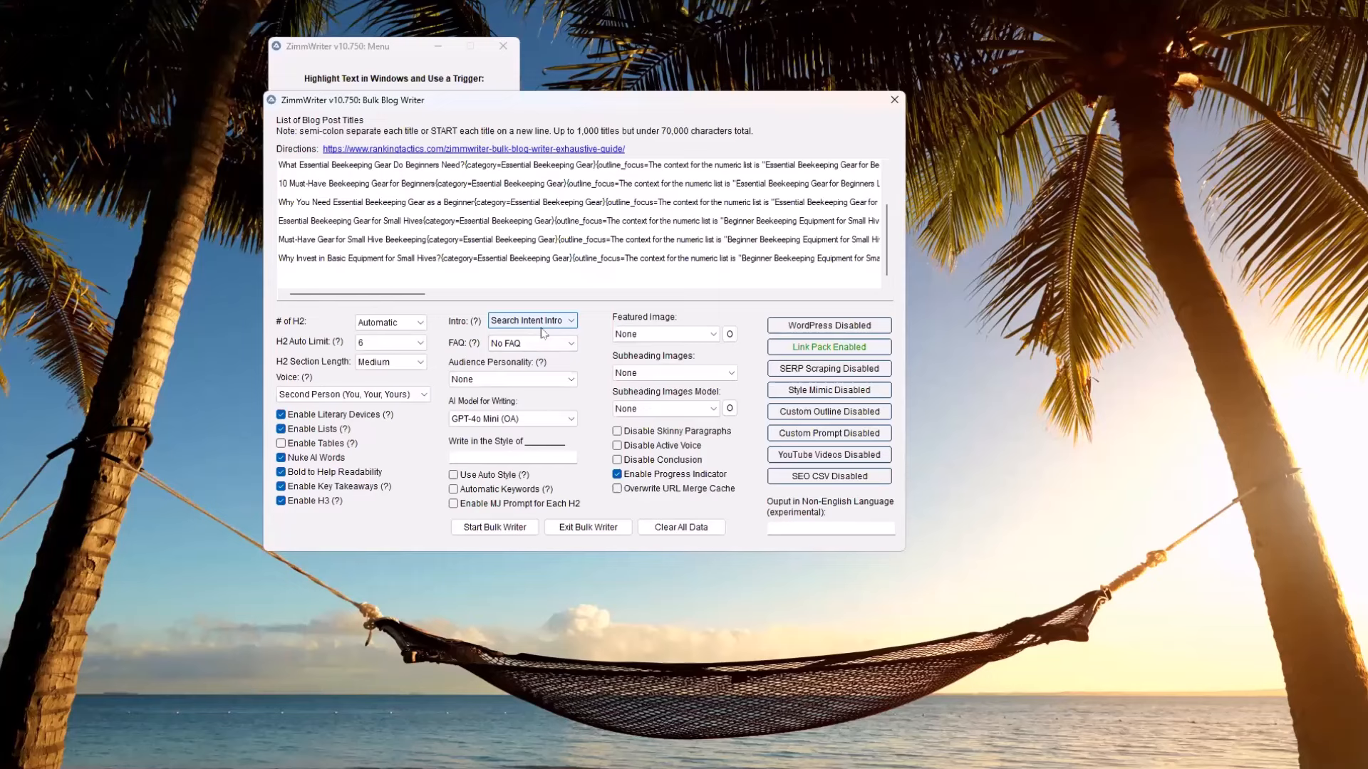
left_click(567, 345)
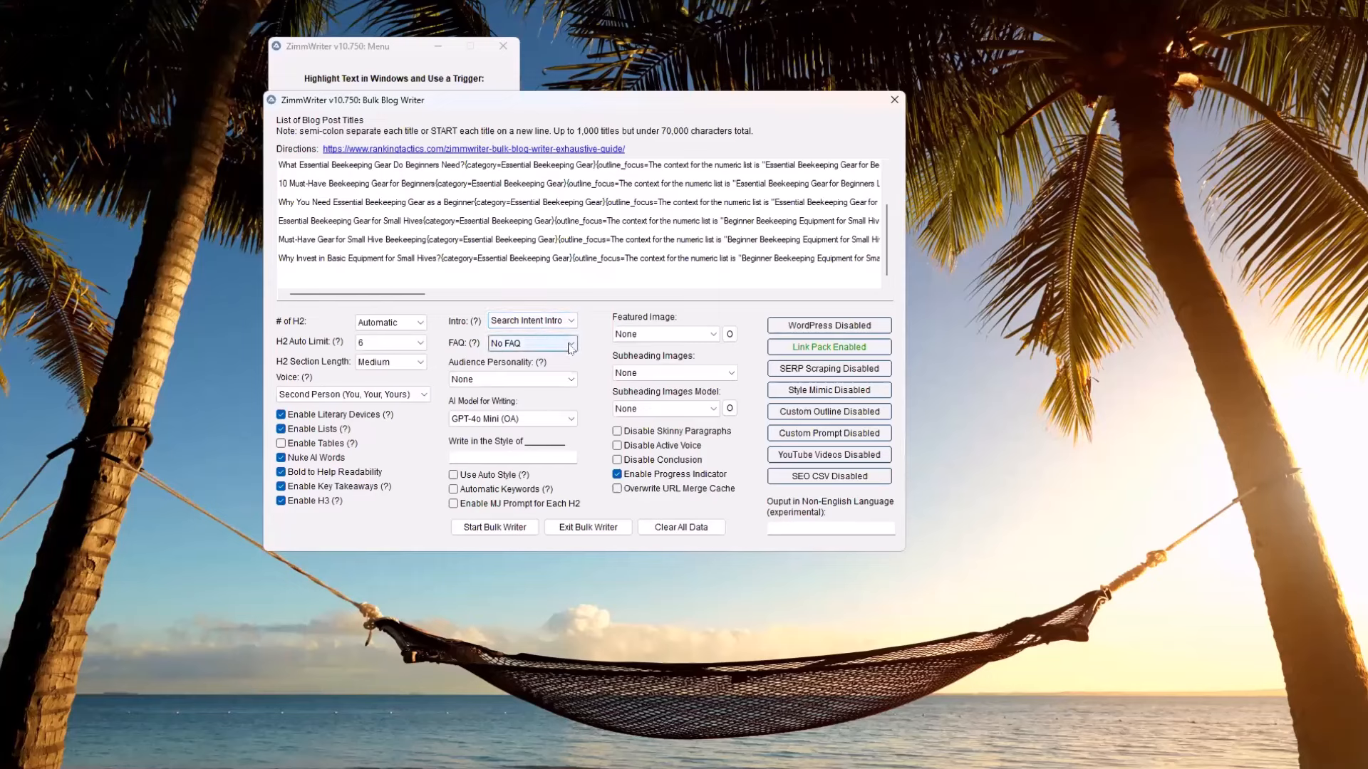
left_click(531, 343)
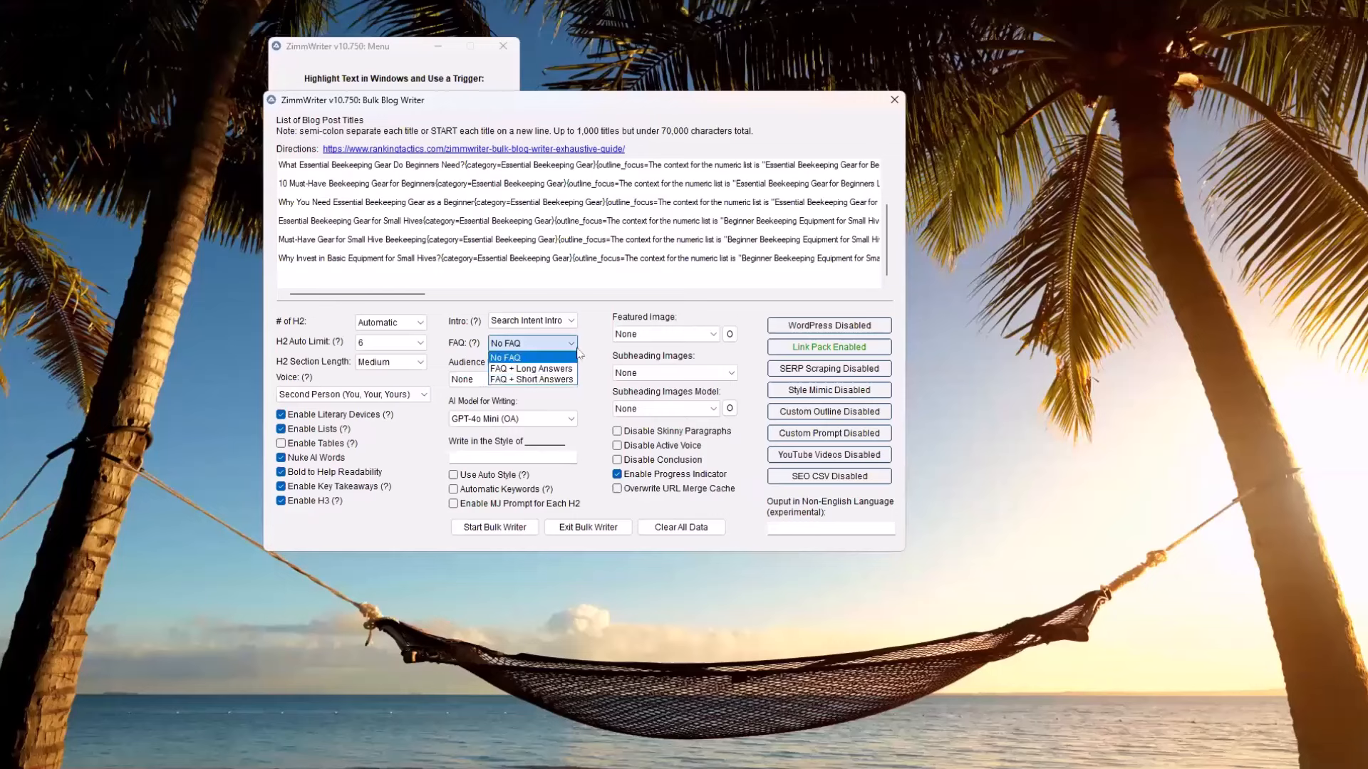
left_click(588, 353)
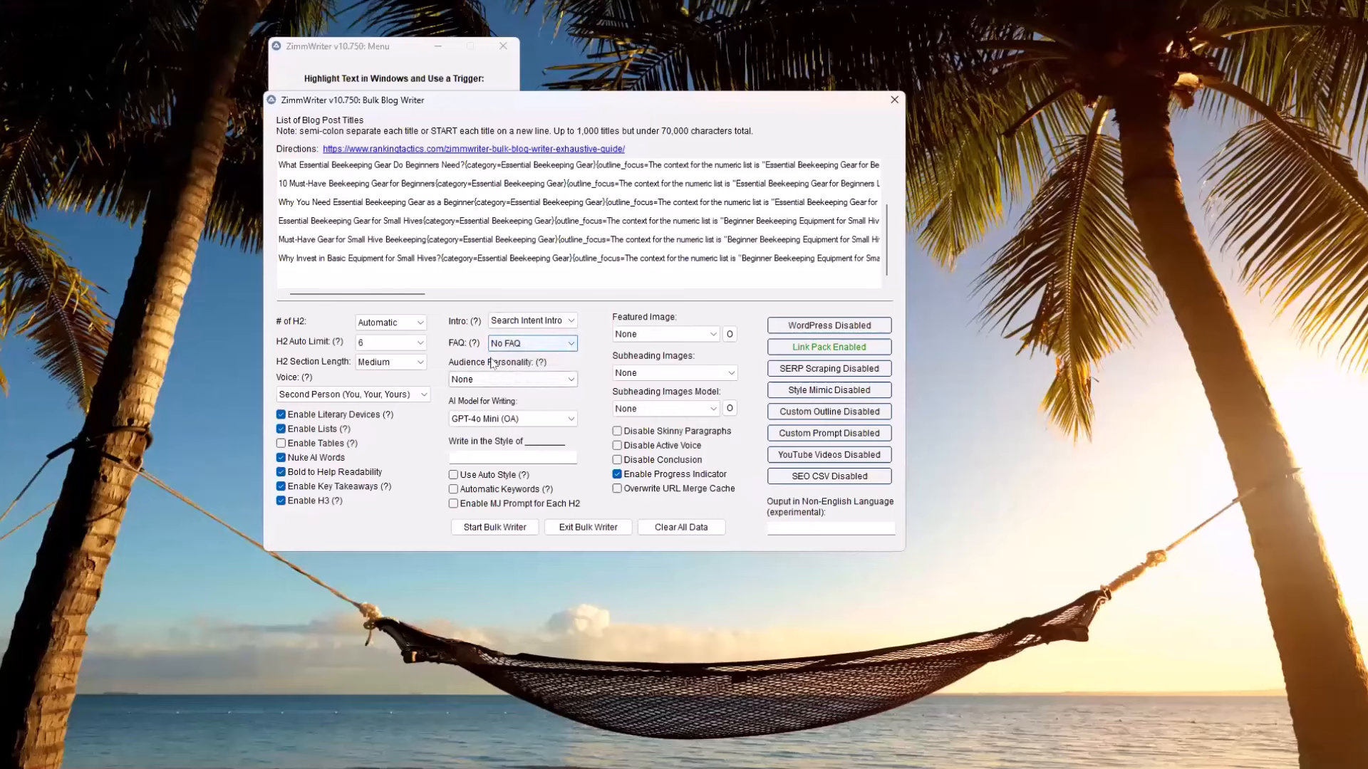
Set the audience personality for the bulk articles to Innocent
left_click(516, 383)
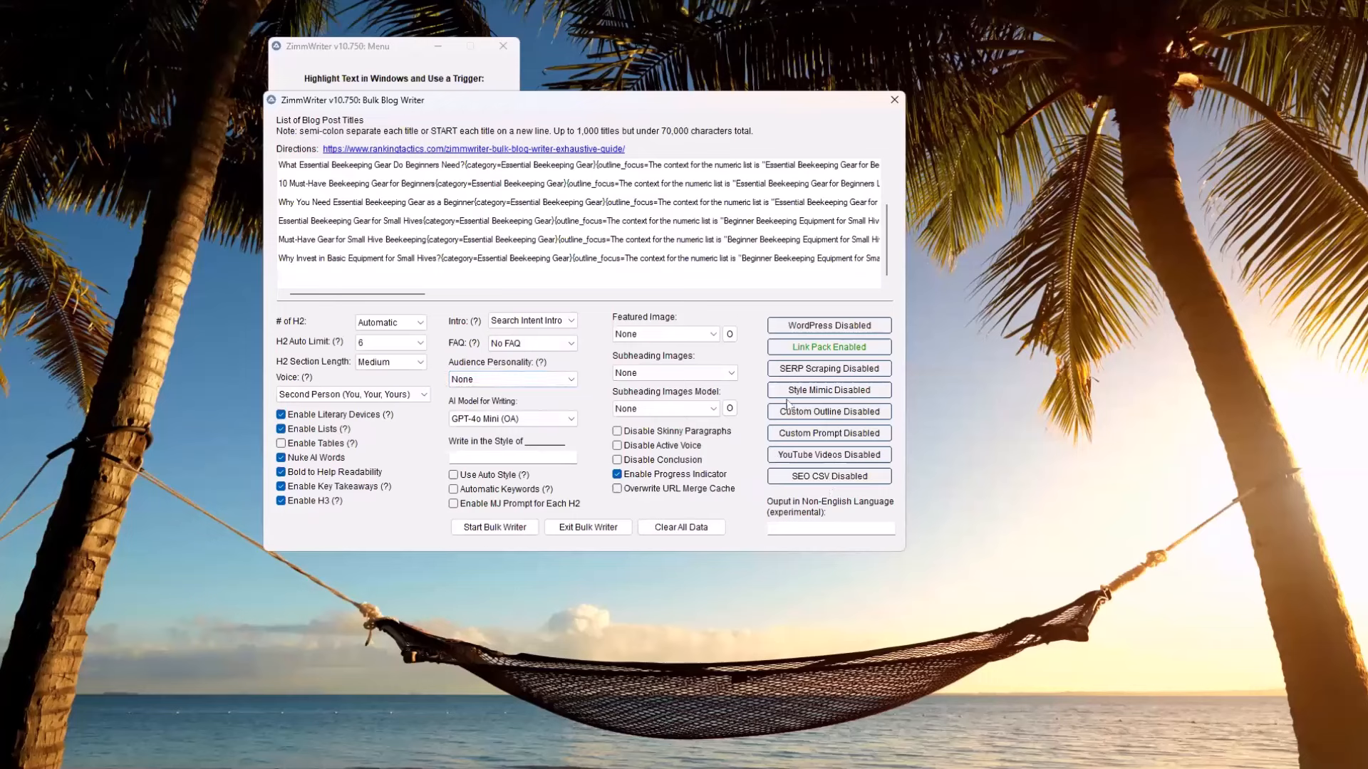
left_click(546, 381)
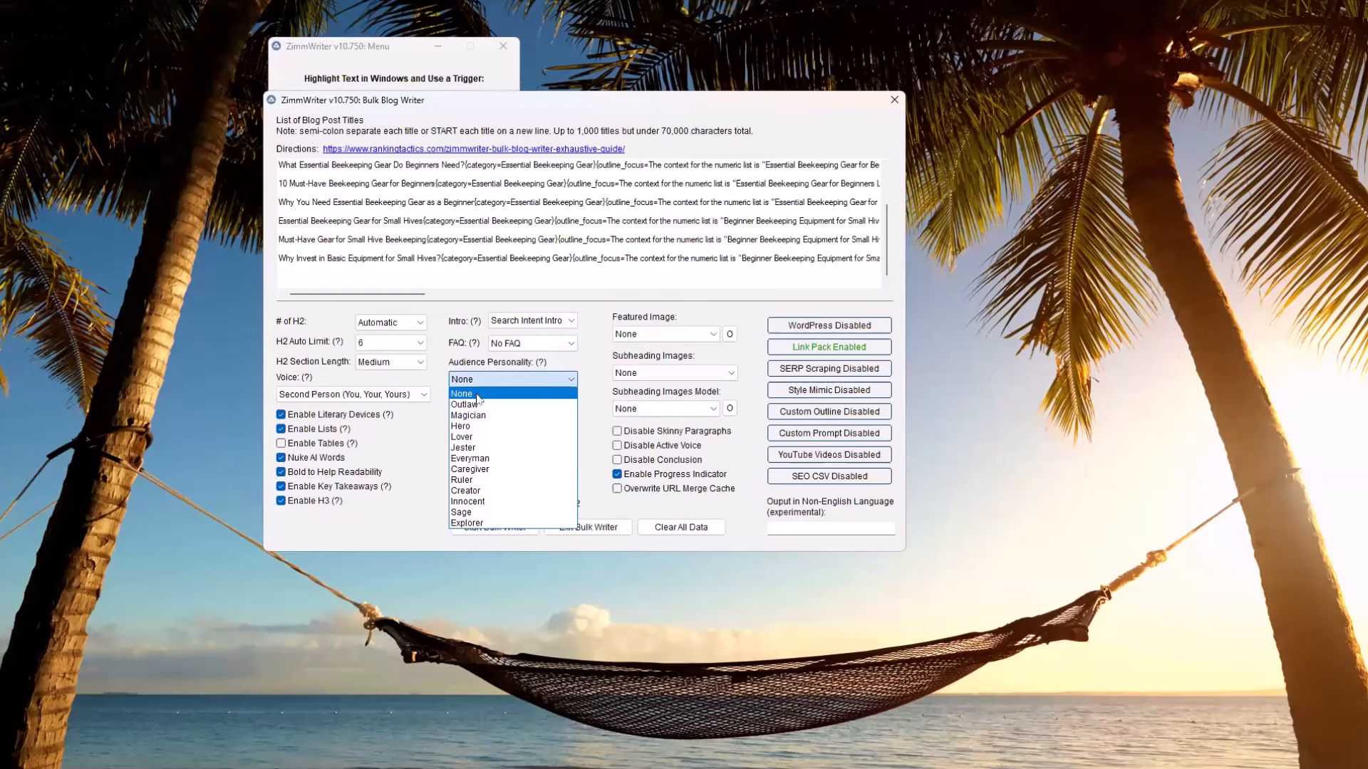
left_click(484, 501)
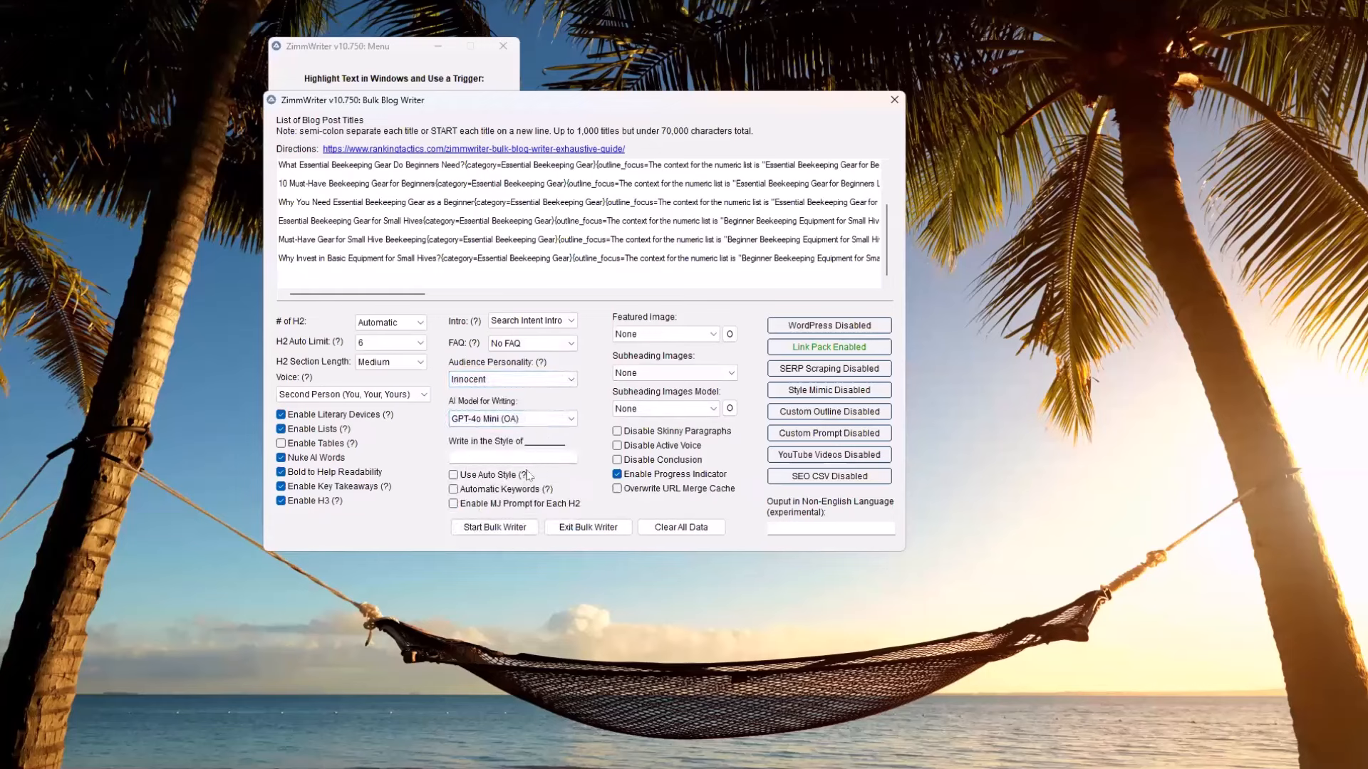
Enable Style Mimic by loading the saved honeybeesuite.com mimic and return to the Bulk Writer
left_click(797, 392)
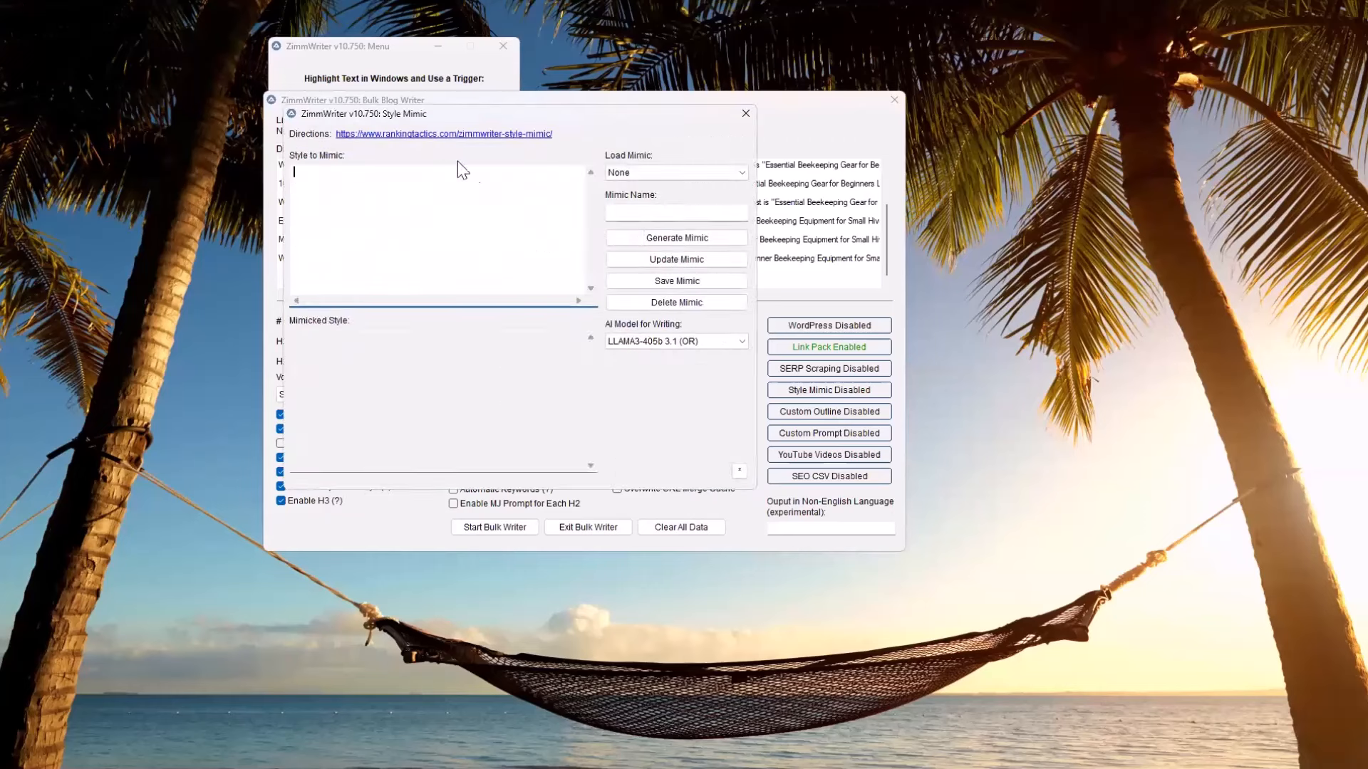
left_click(742, 176)
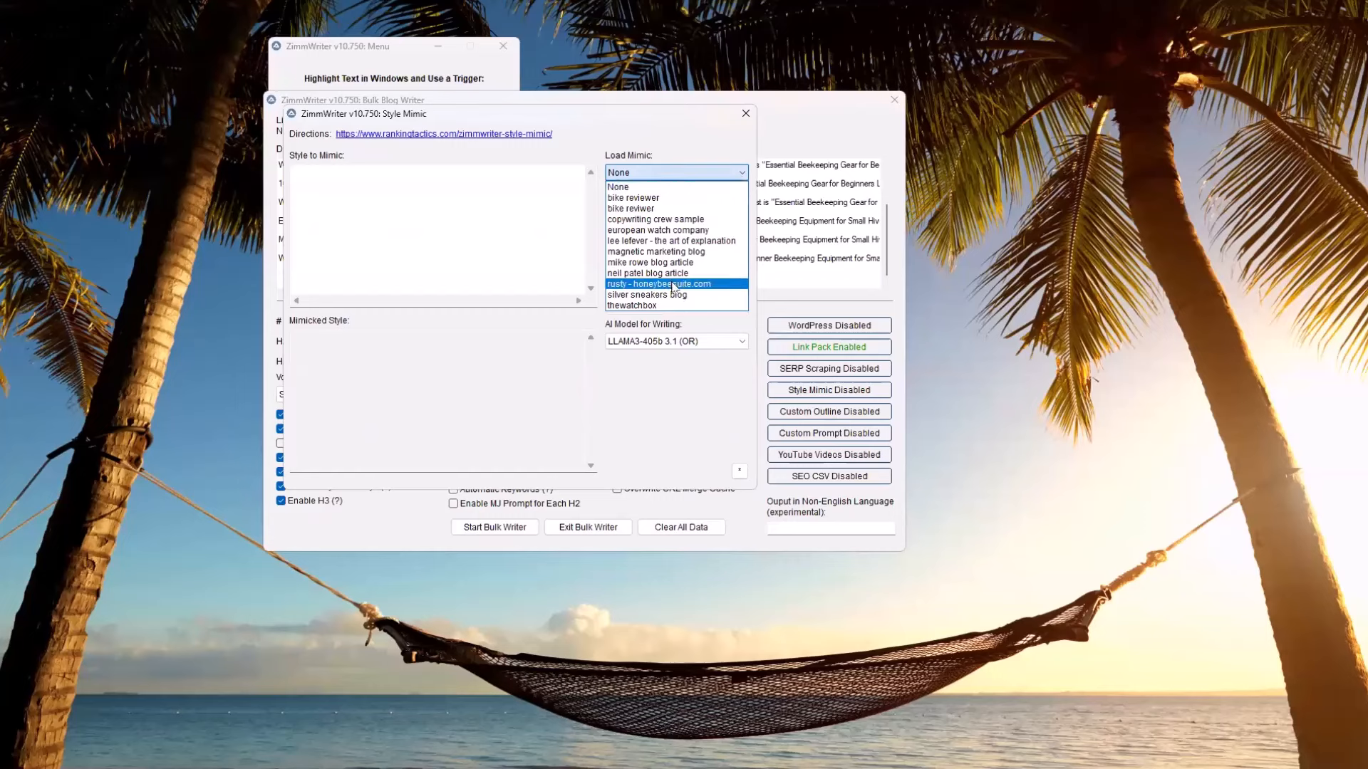
left_click(647, 284)
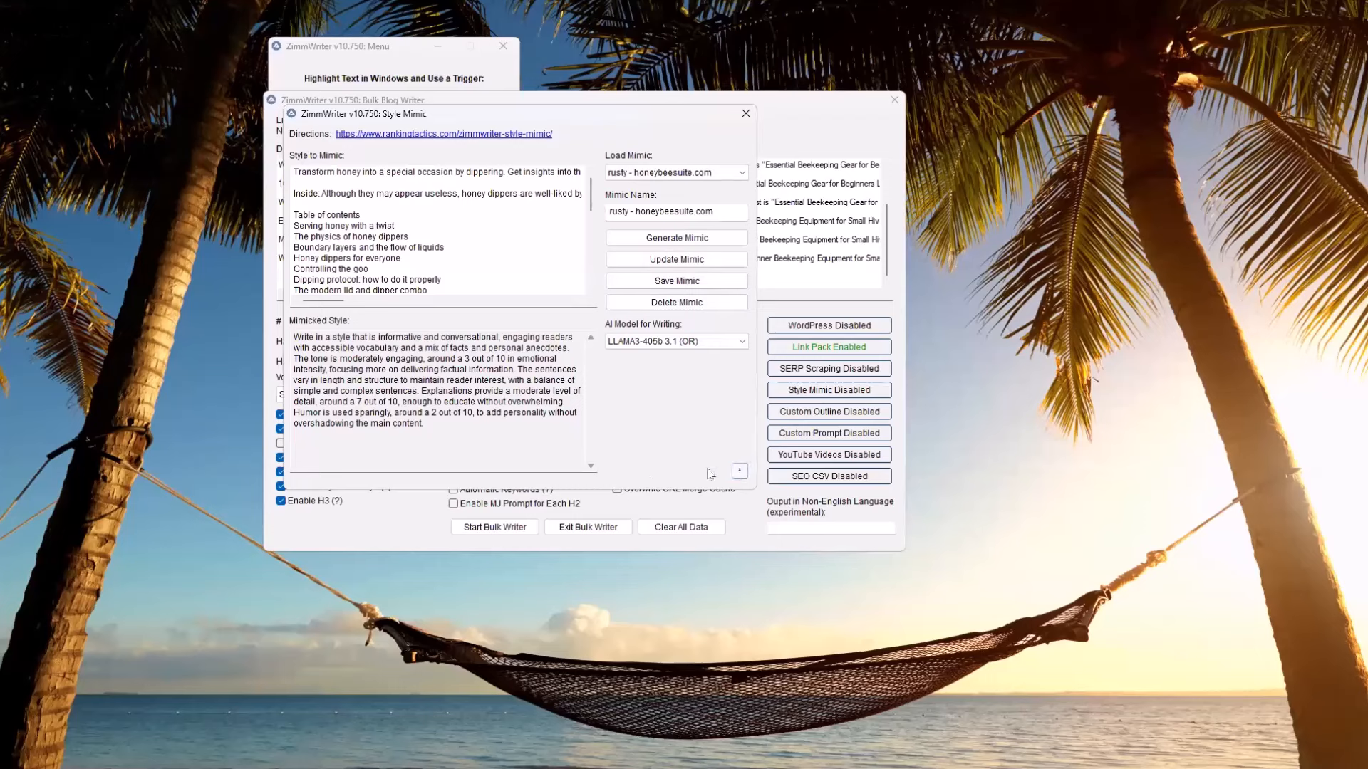
left_click(744, 113)
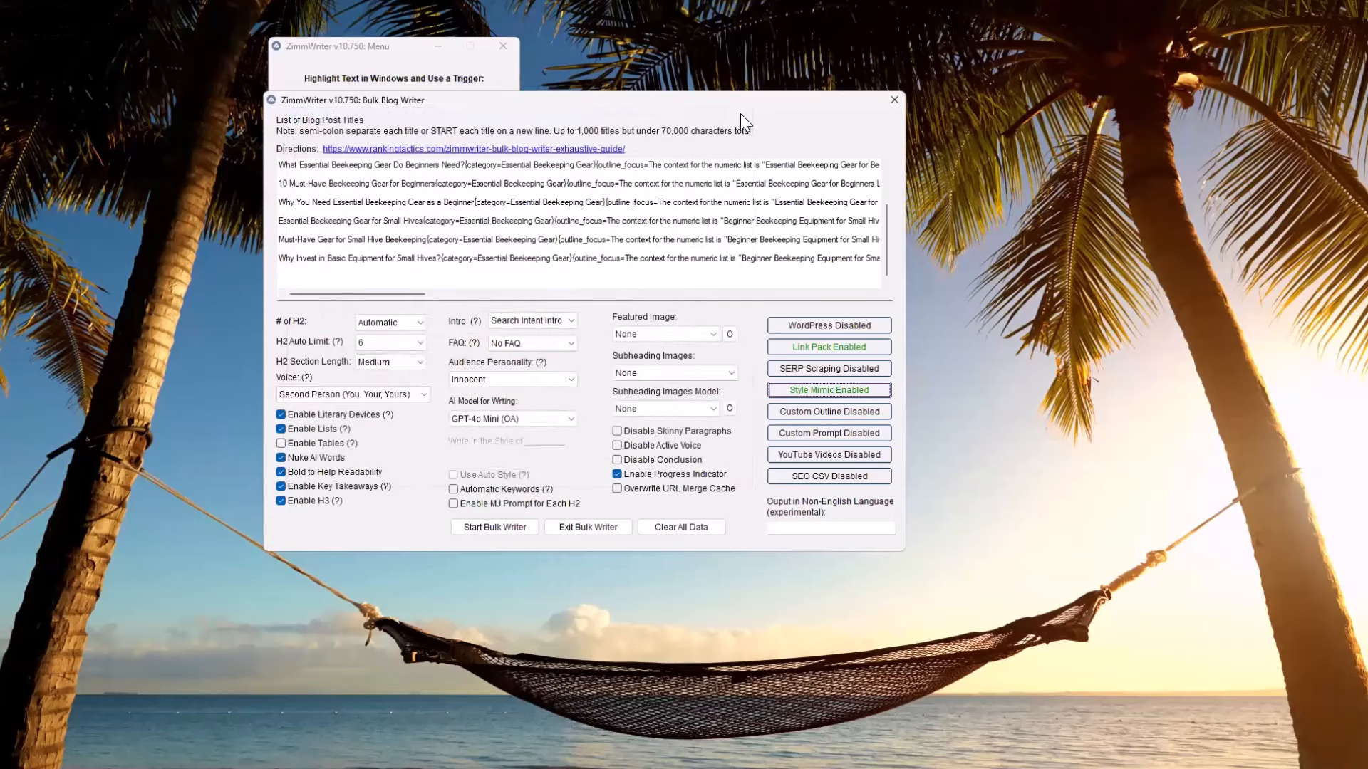
Load the beekeeping link pack and keep its insertion limit per article at 5
left_click(848, 351)
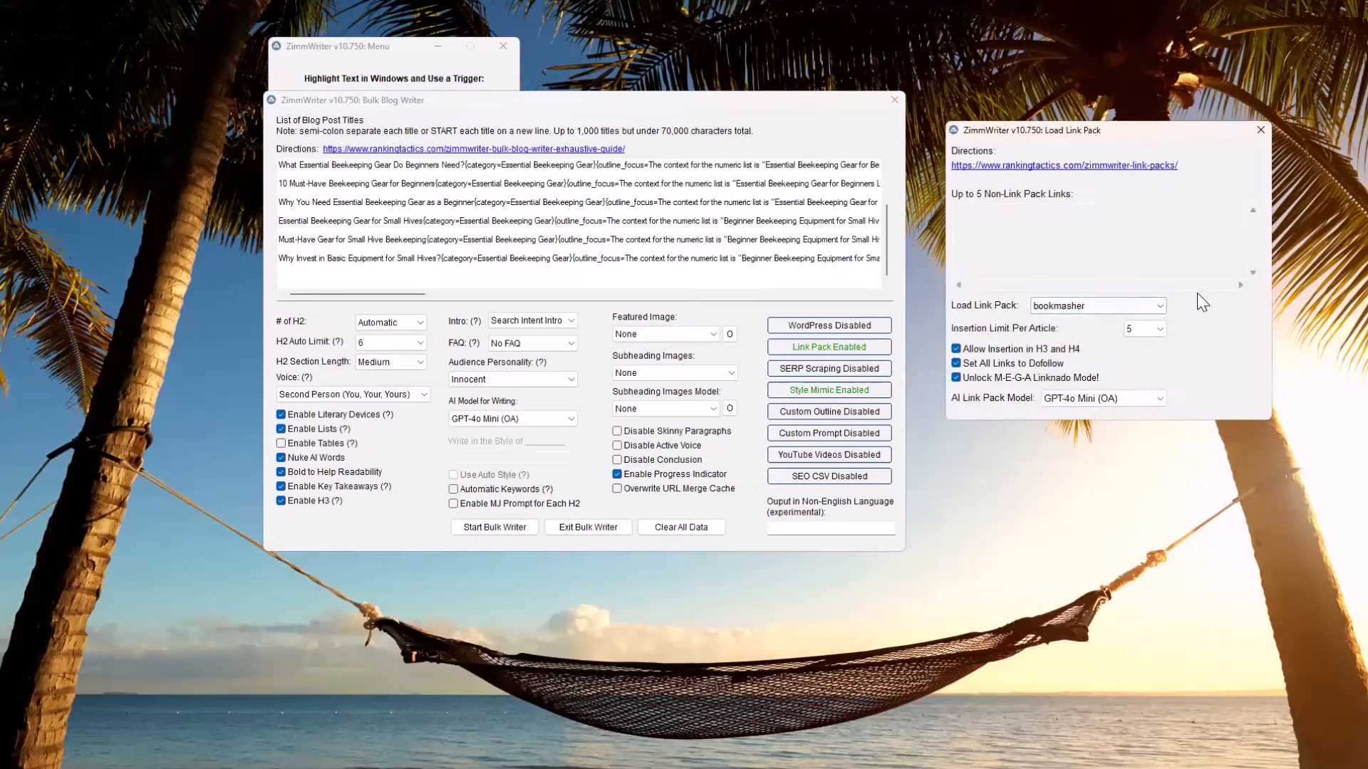
left_click(1151, 310)
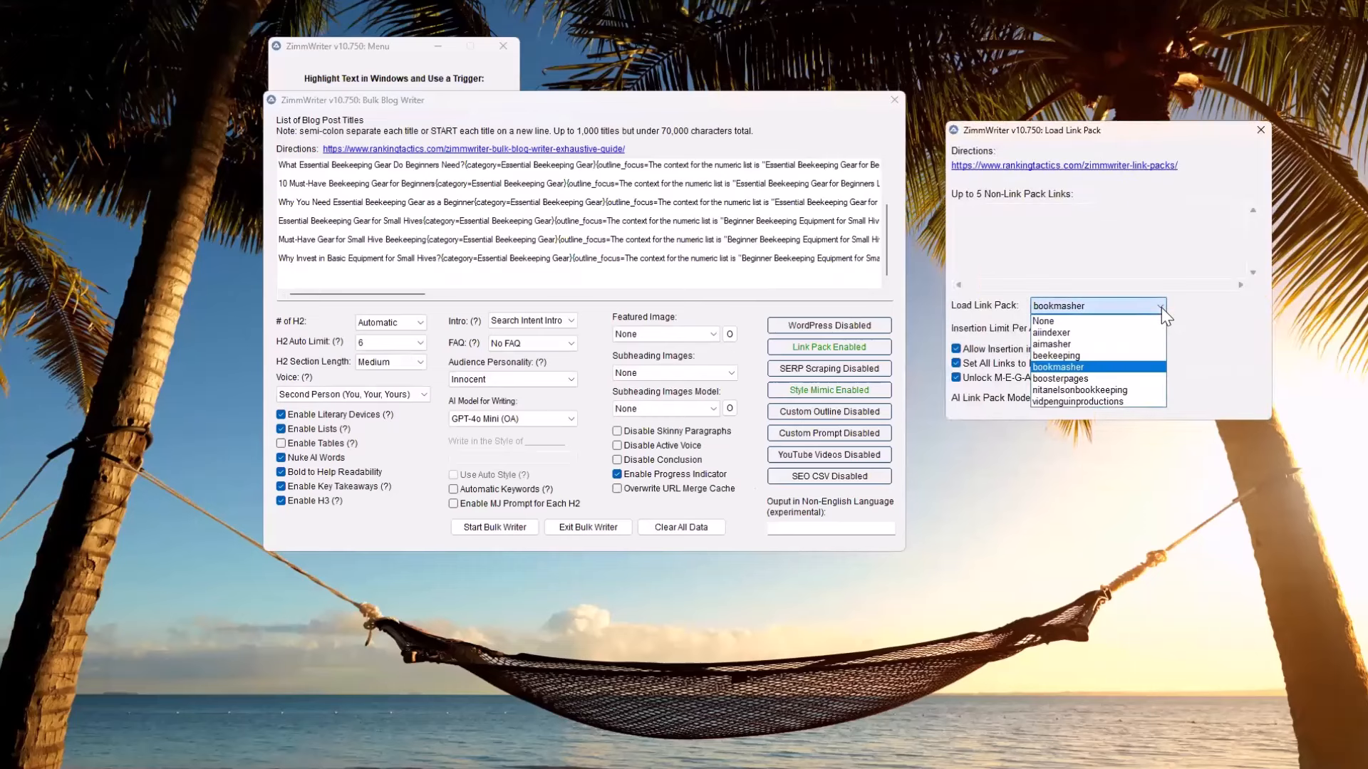
left_click(1083, 353)
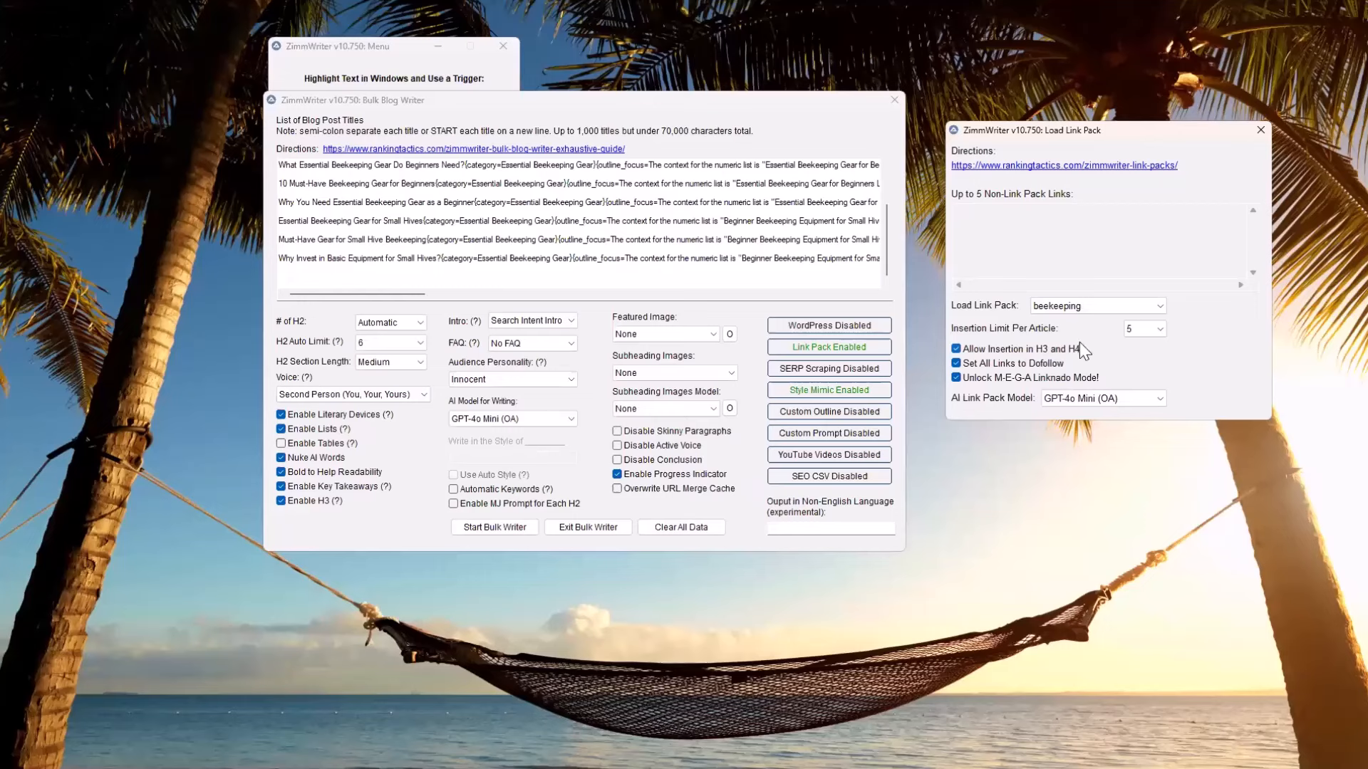
left_click(1158, 330)
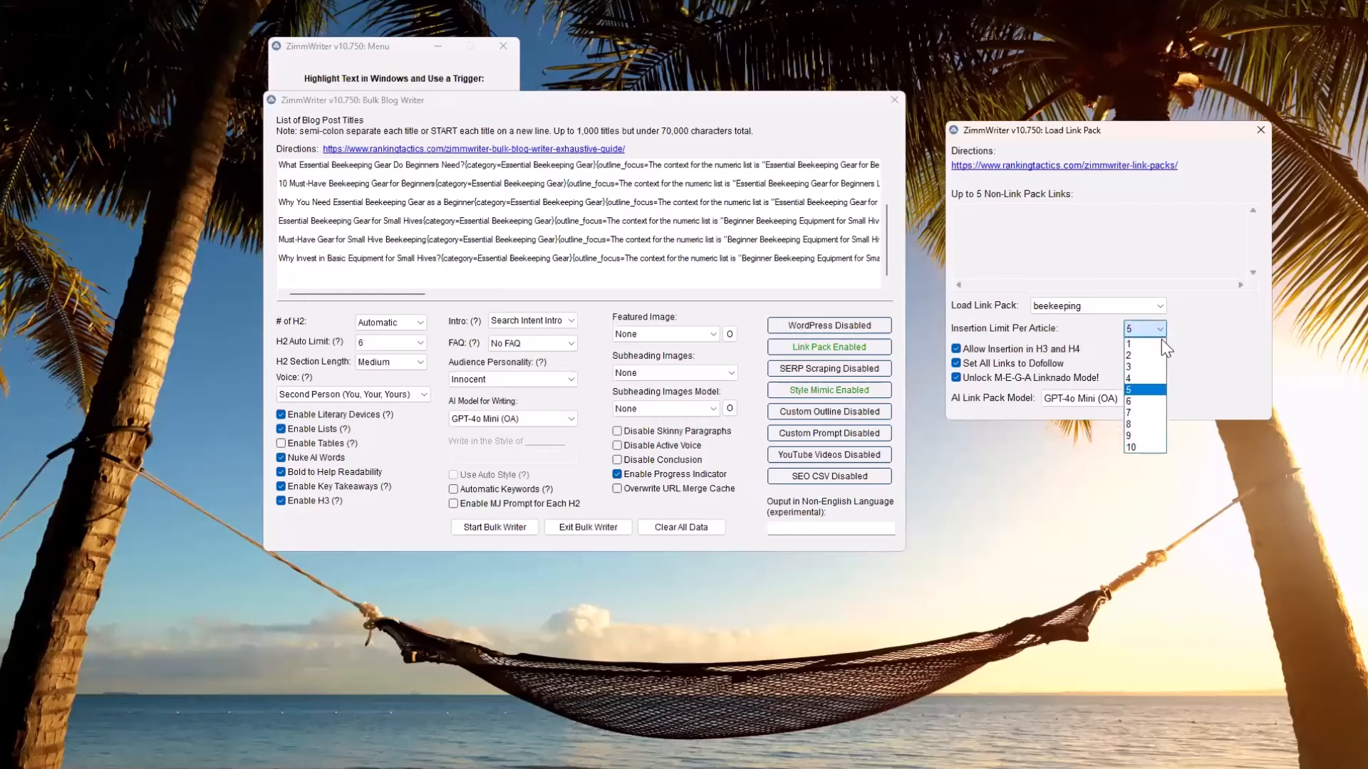
left_click(1131, 392)
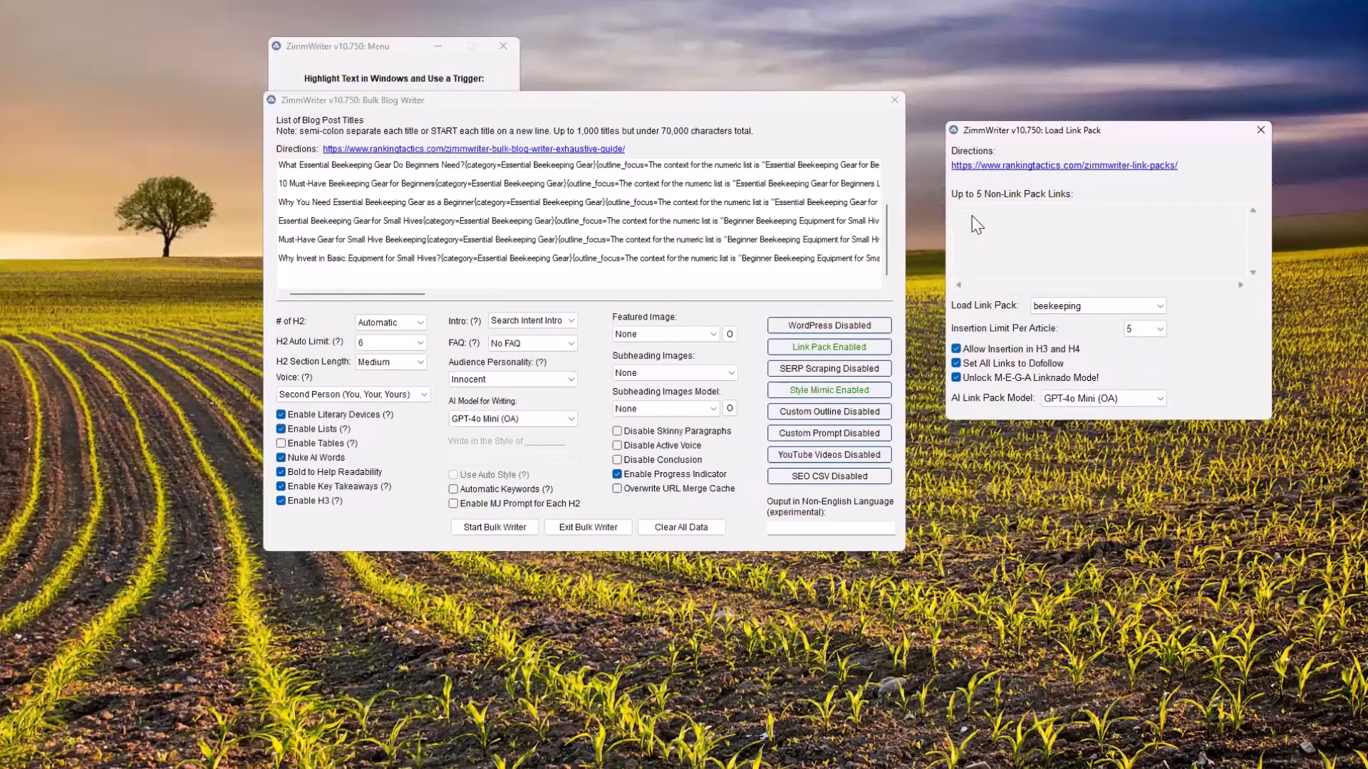
Set the link pack to None to unlock the non-link-pack links field, and reload the beekeeping pack
left_click(1097, 307)
left_click(1090, 320)
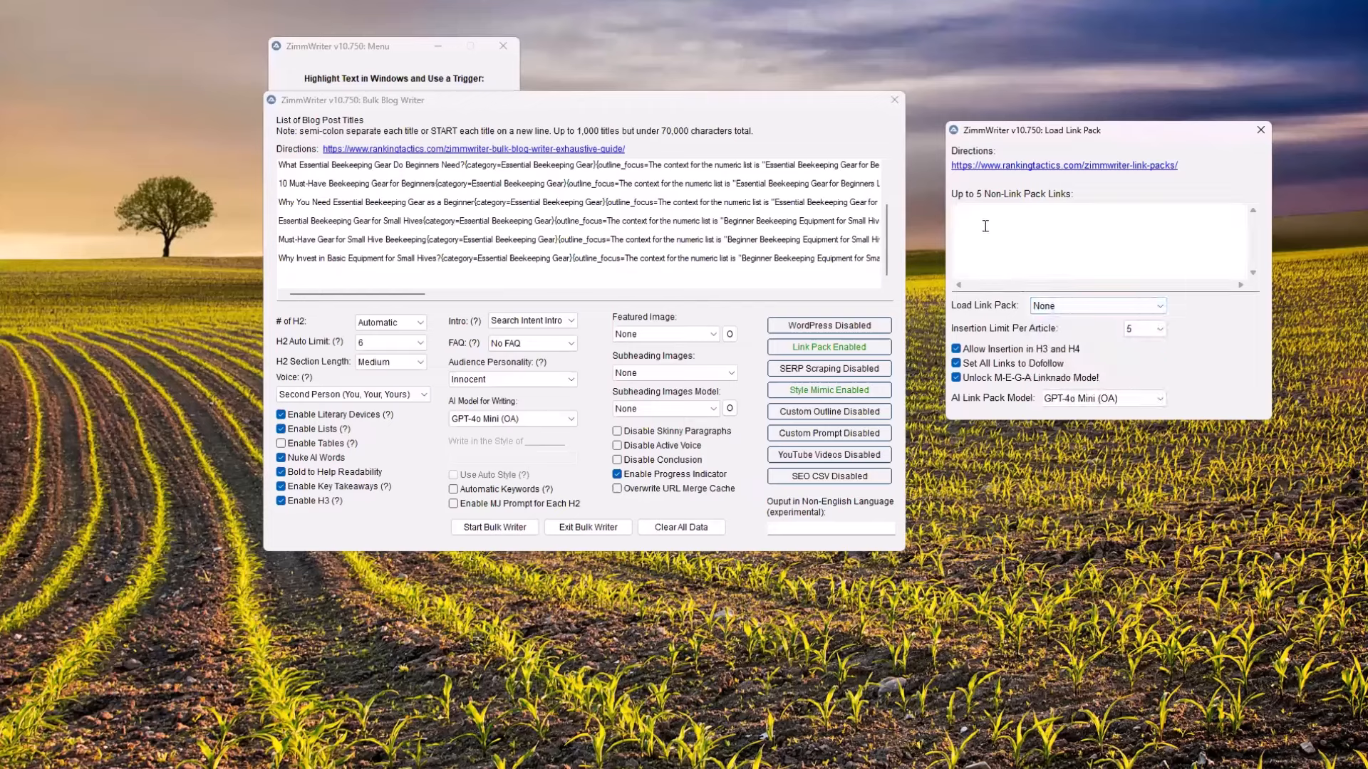
left_click(1158, 307)
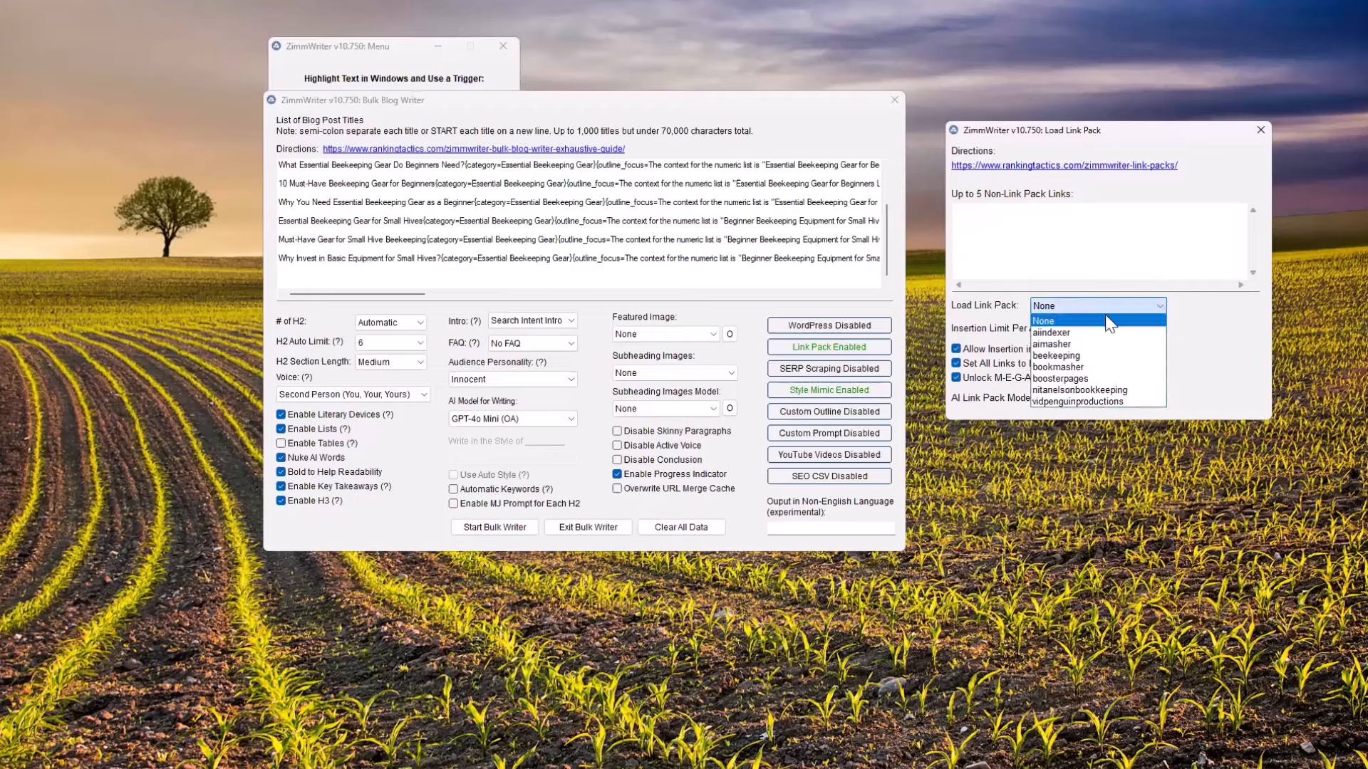
left_click(1072, 354)
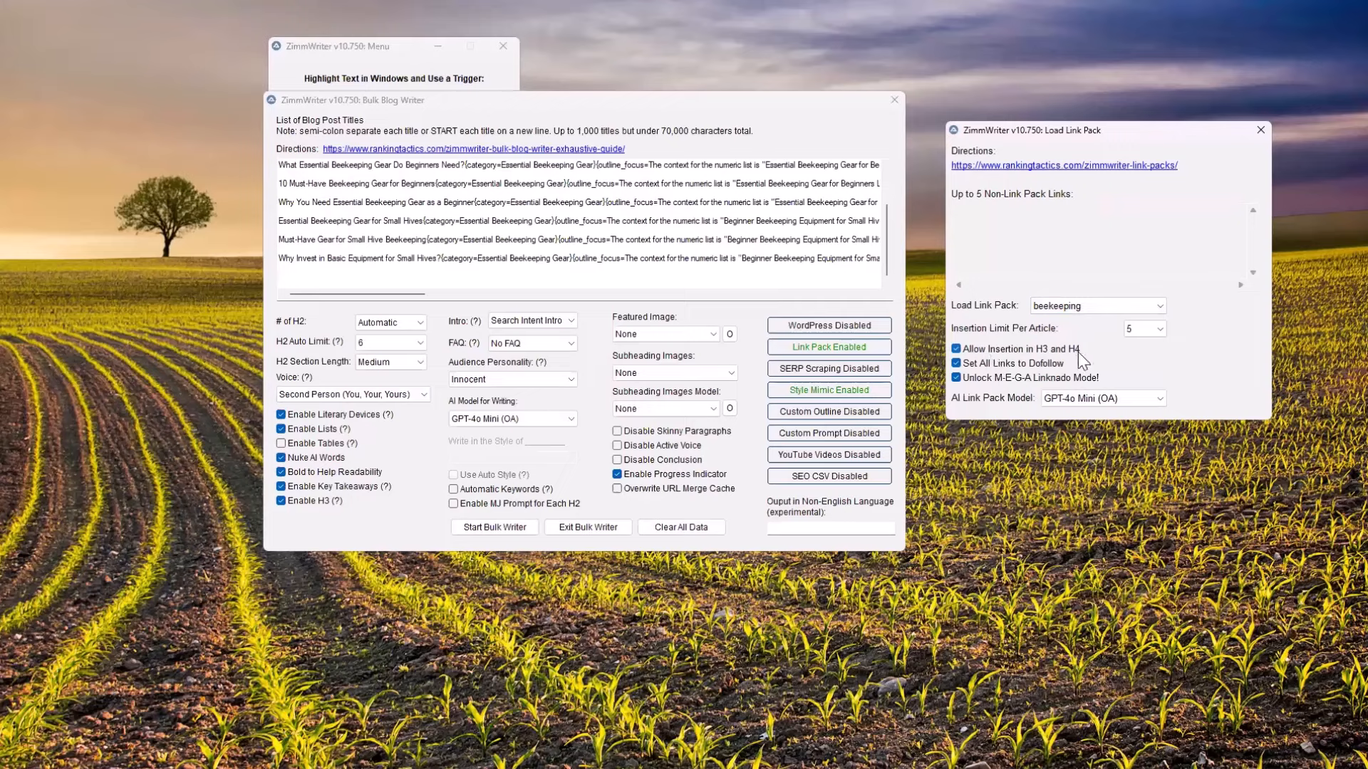
Close the link pack settings with beekeeping loaded and return to the Bulk Blog Writer
mouse_move(295, 507)
left_click(1079, 305)
left_click(956, 377)
left_click(1260, 130)
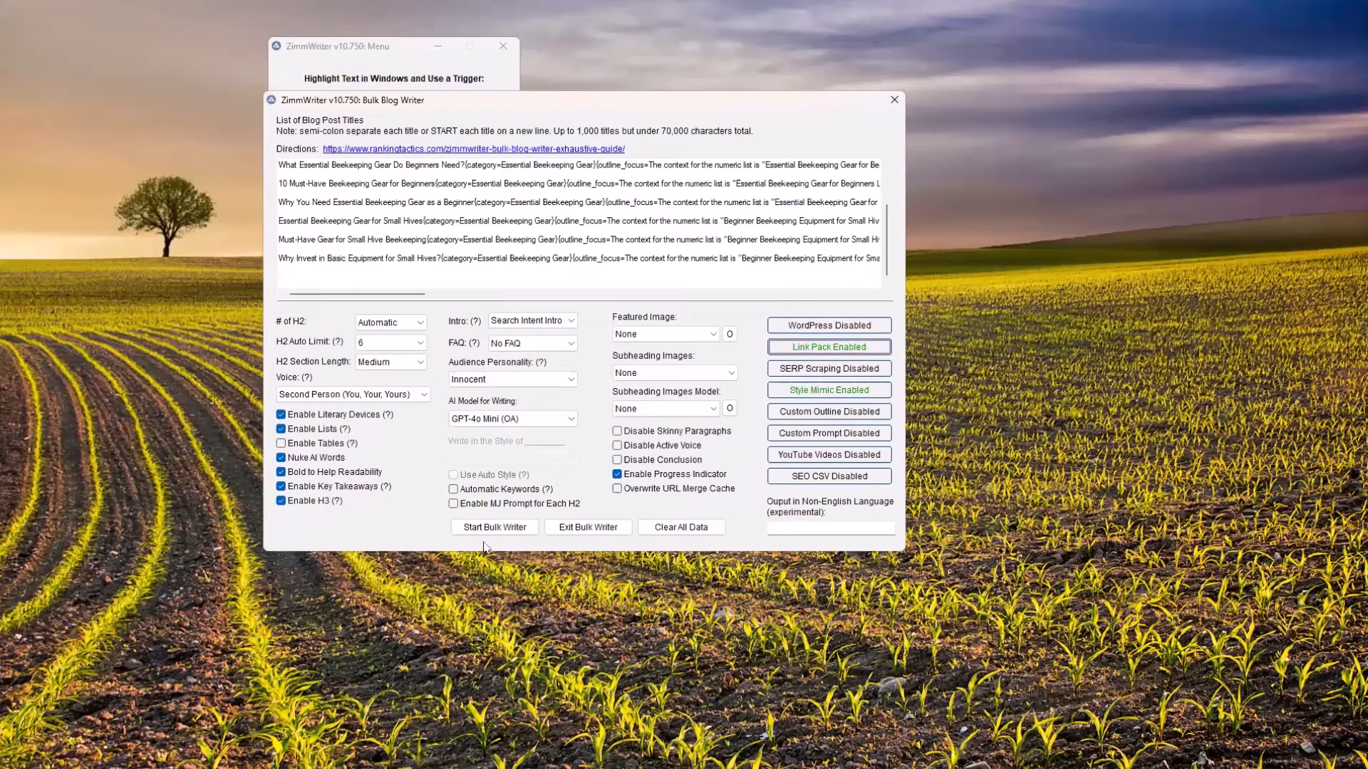
Delete the blog post titles from "10 Must-Have Beekeeping Gear for Beginners" to the list's end, and start the bulk writer
scroll(382, 187, "up", 2)
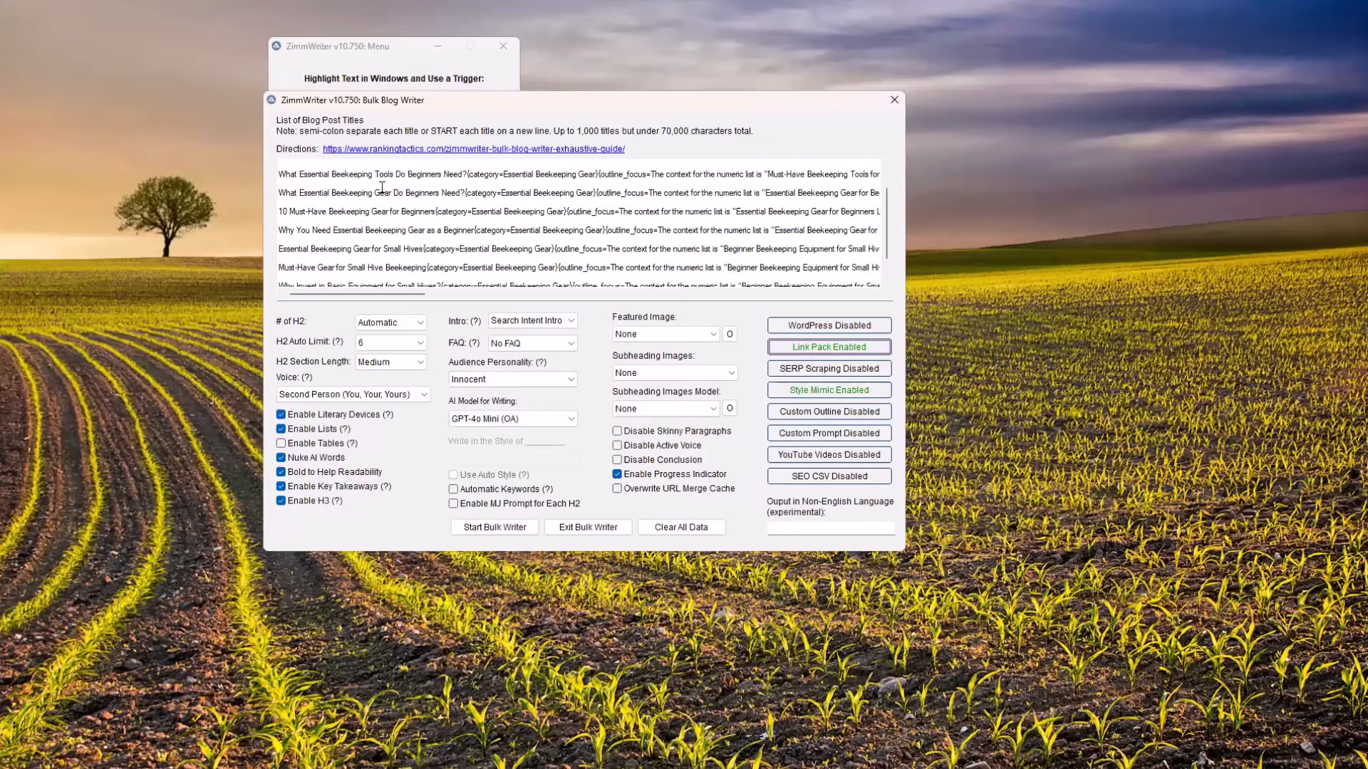
scroll(374, 191, "down", 1)
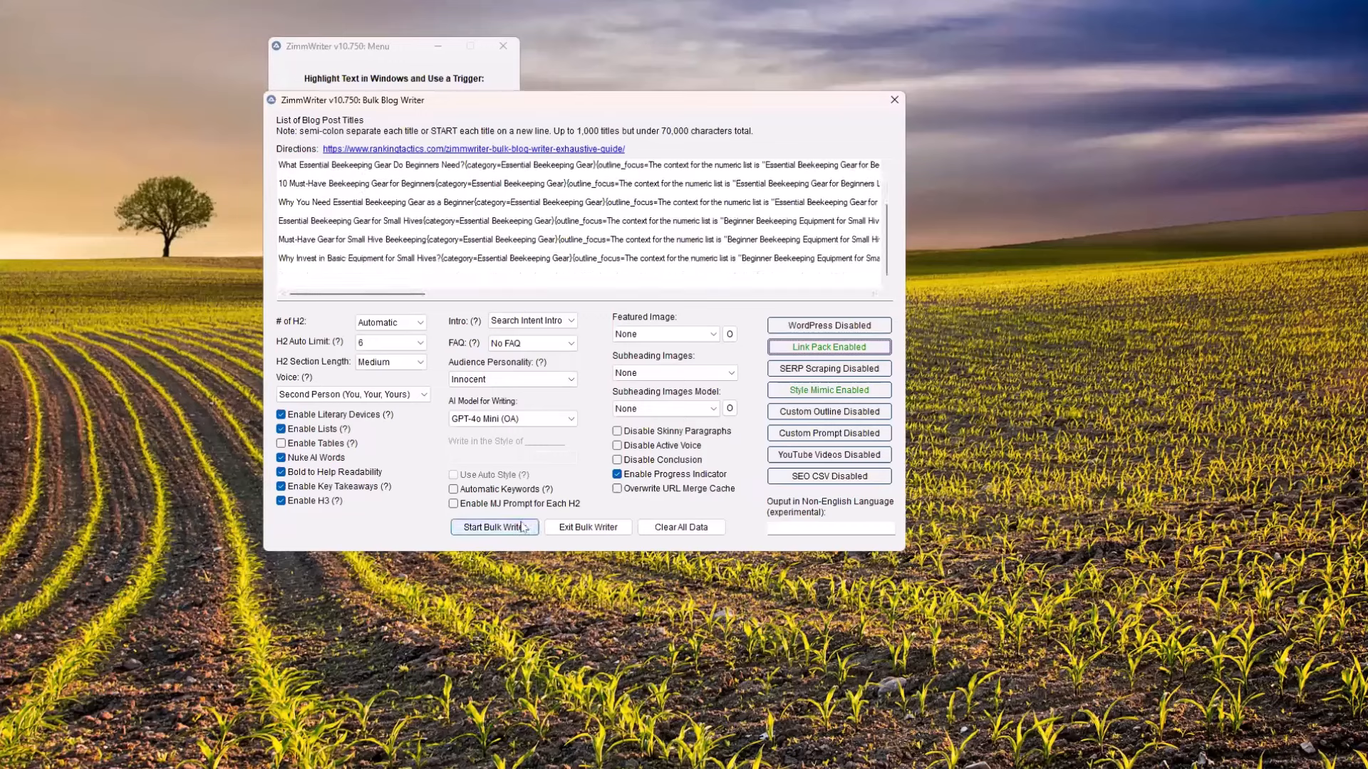
scroll(387, 277, "up", 1)
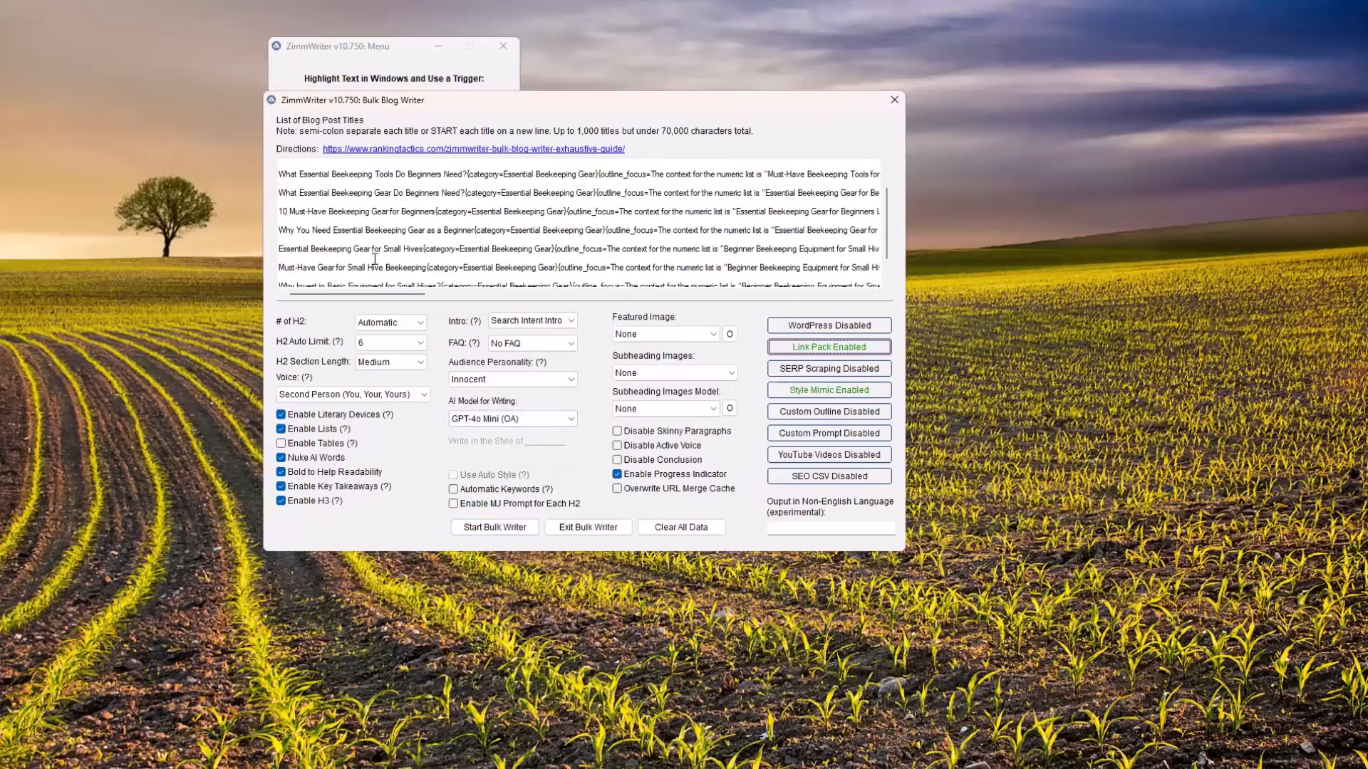
left_click_drag(280, 230, 501, 319)
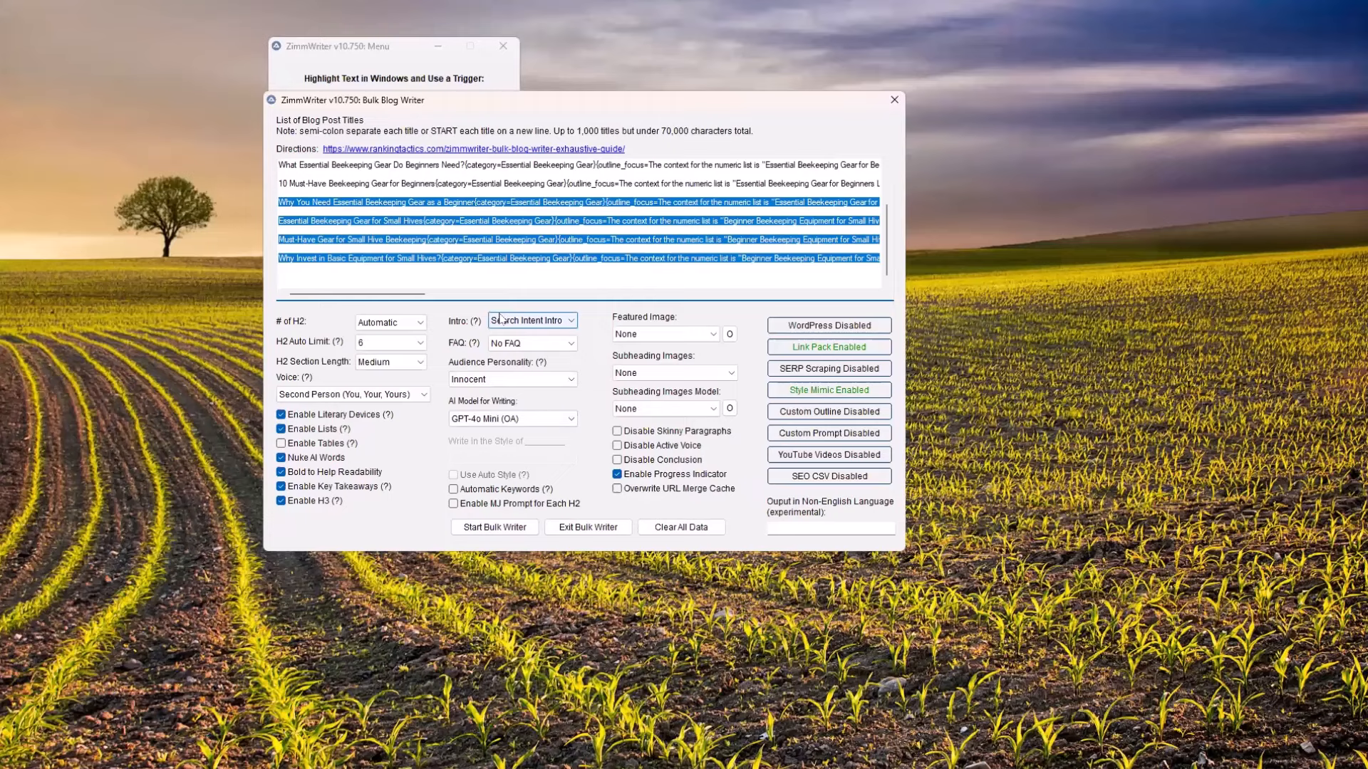
key("Delete")
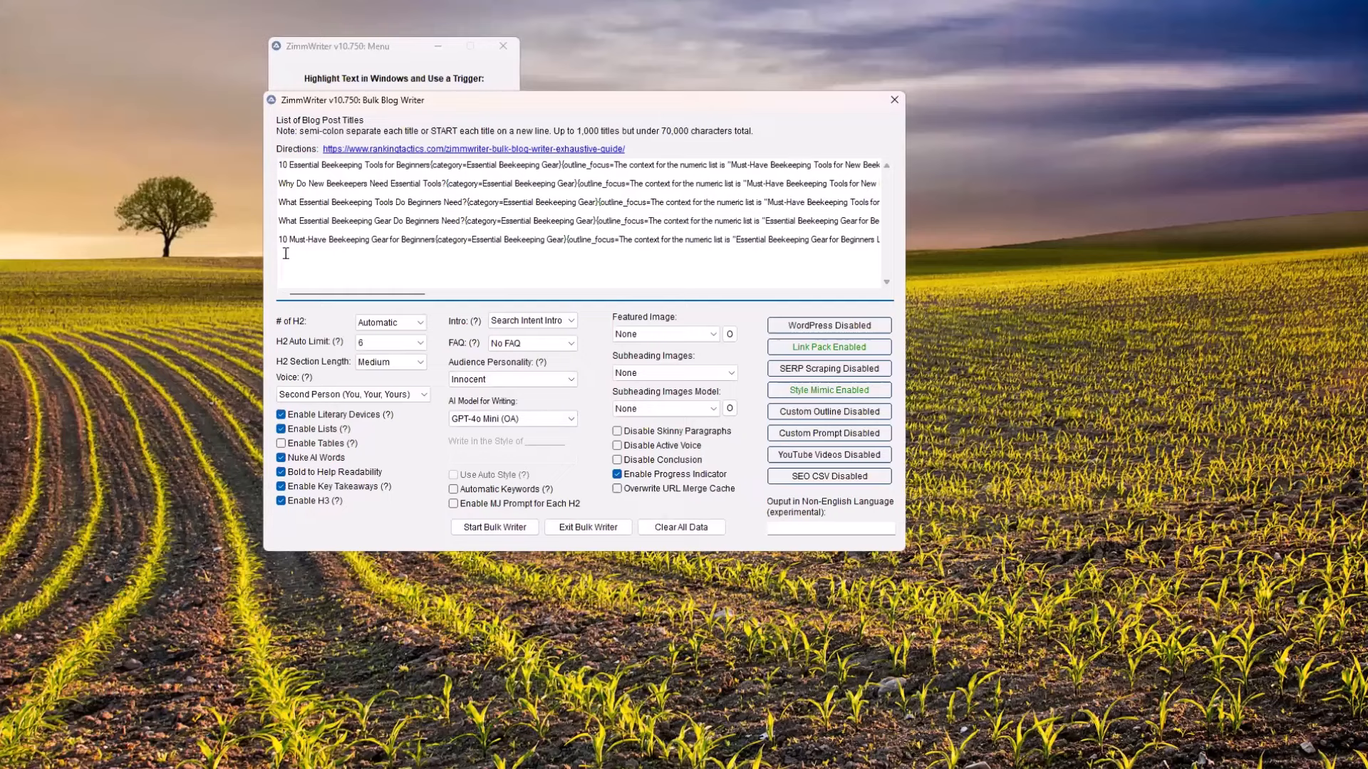
key("shift+Up")
key("Delete")
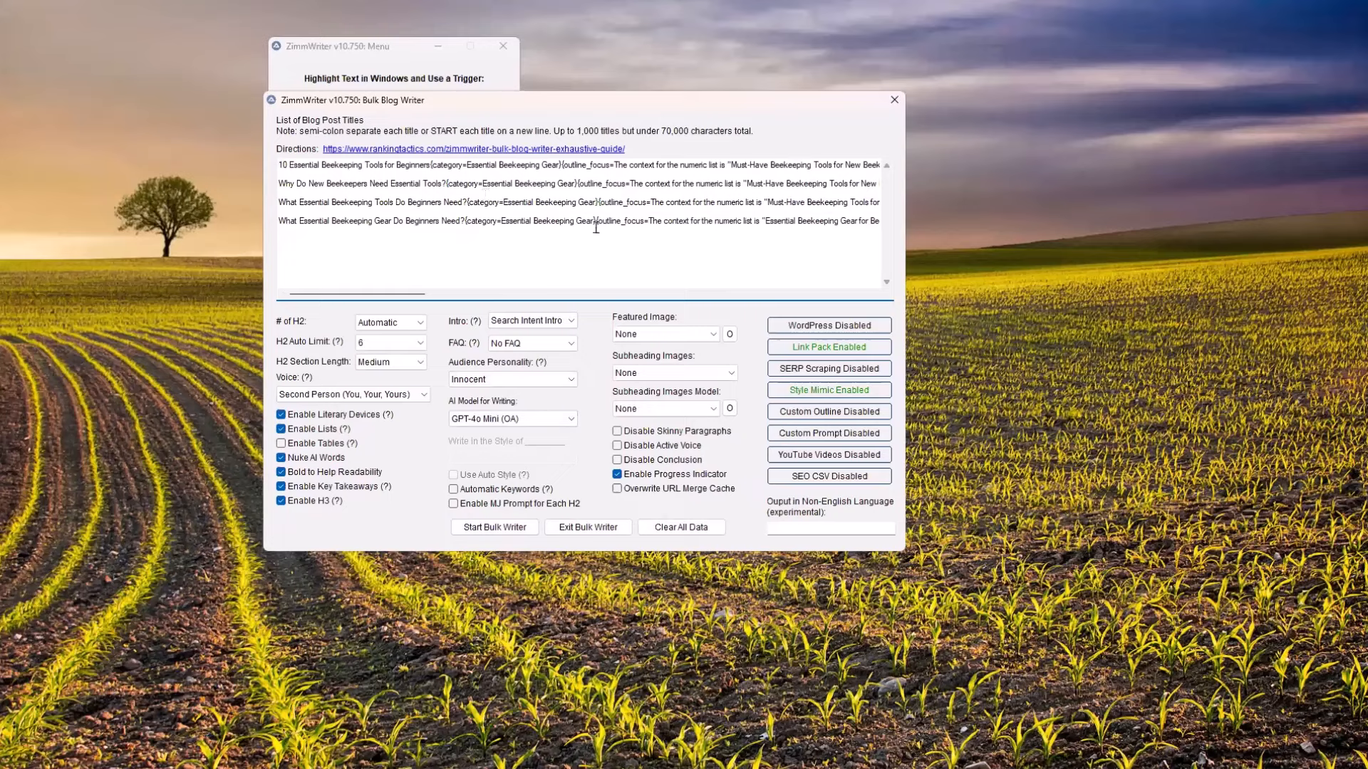
left_click(510, 528)
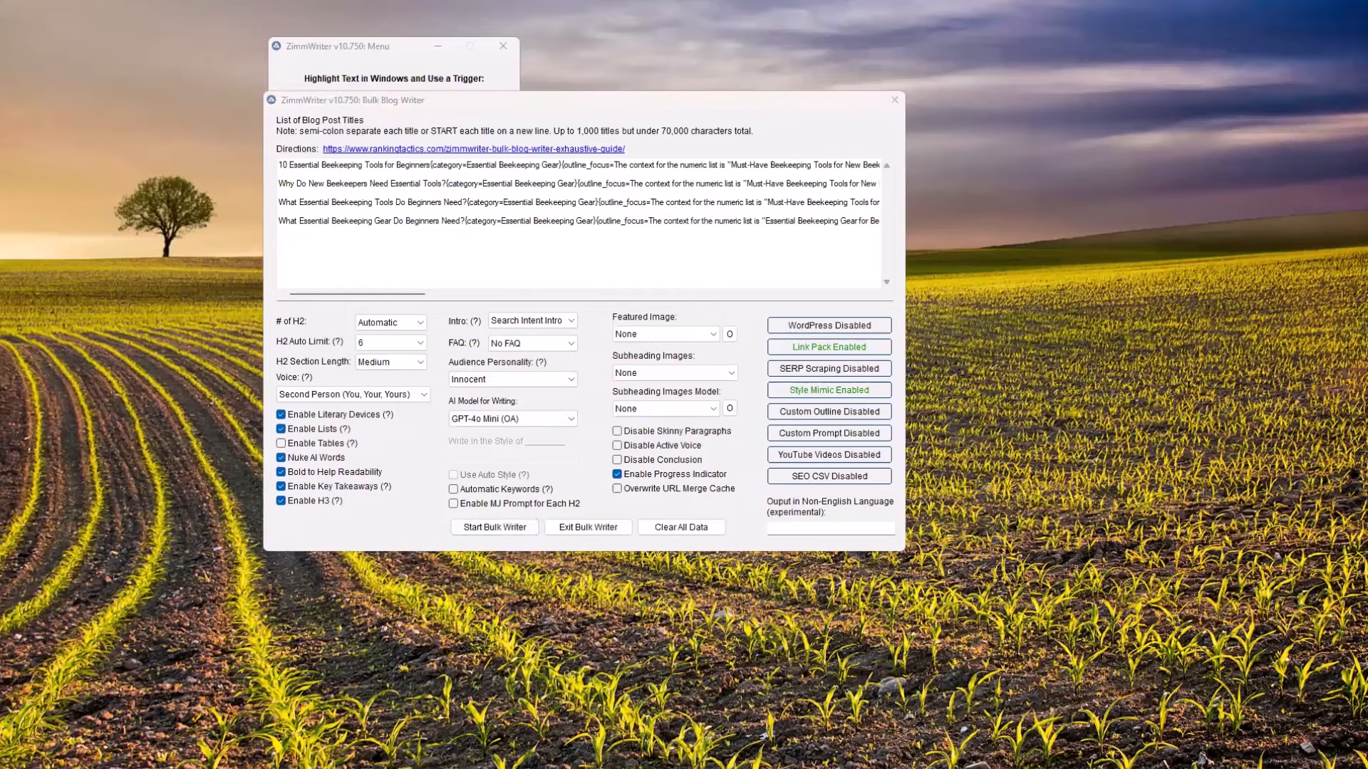
left_click(699, 131)
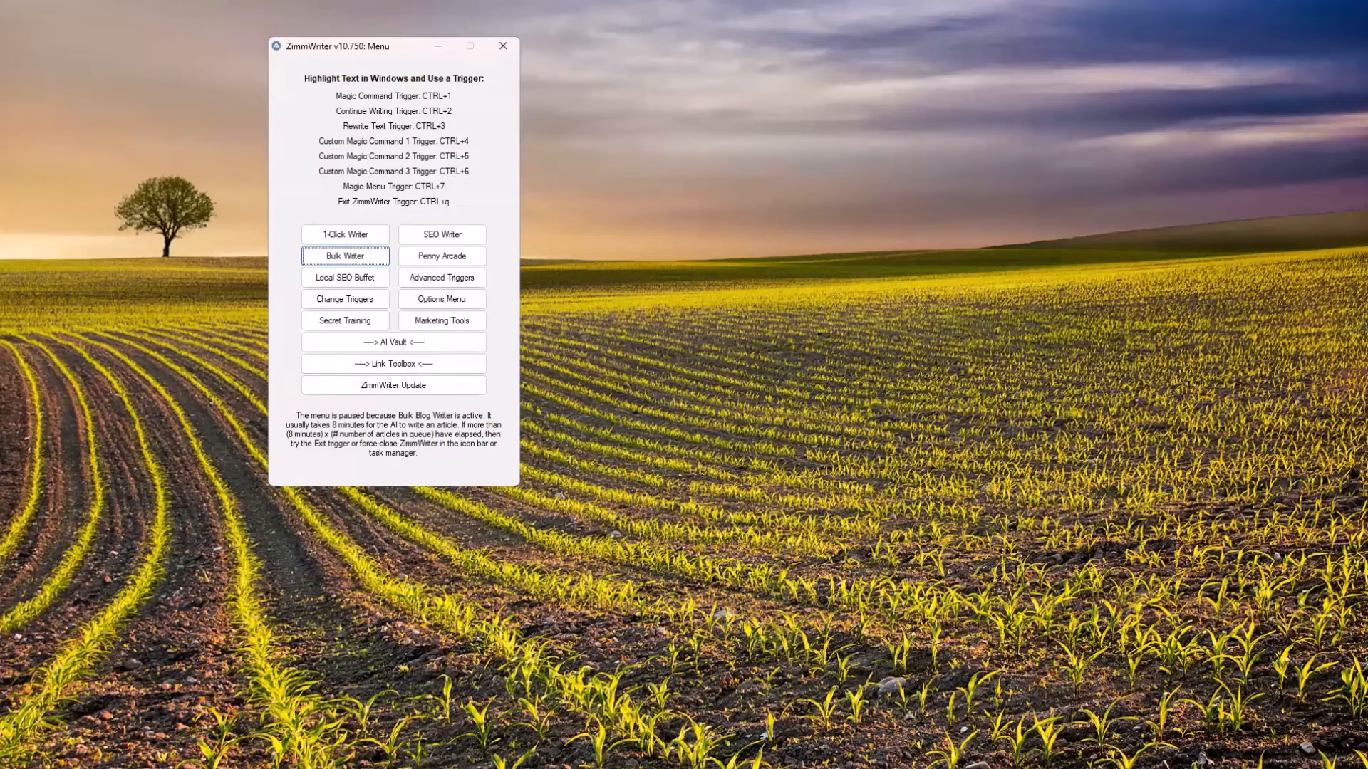
Switch to AiMasher in the browser and open the article "5 AI-Generated Fiction Book Ideas to Spark Inspiration" from My Articles
left_click(734, 764)
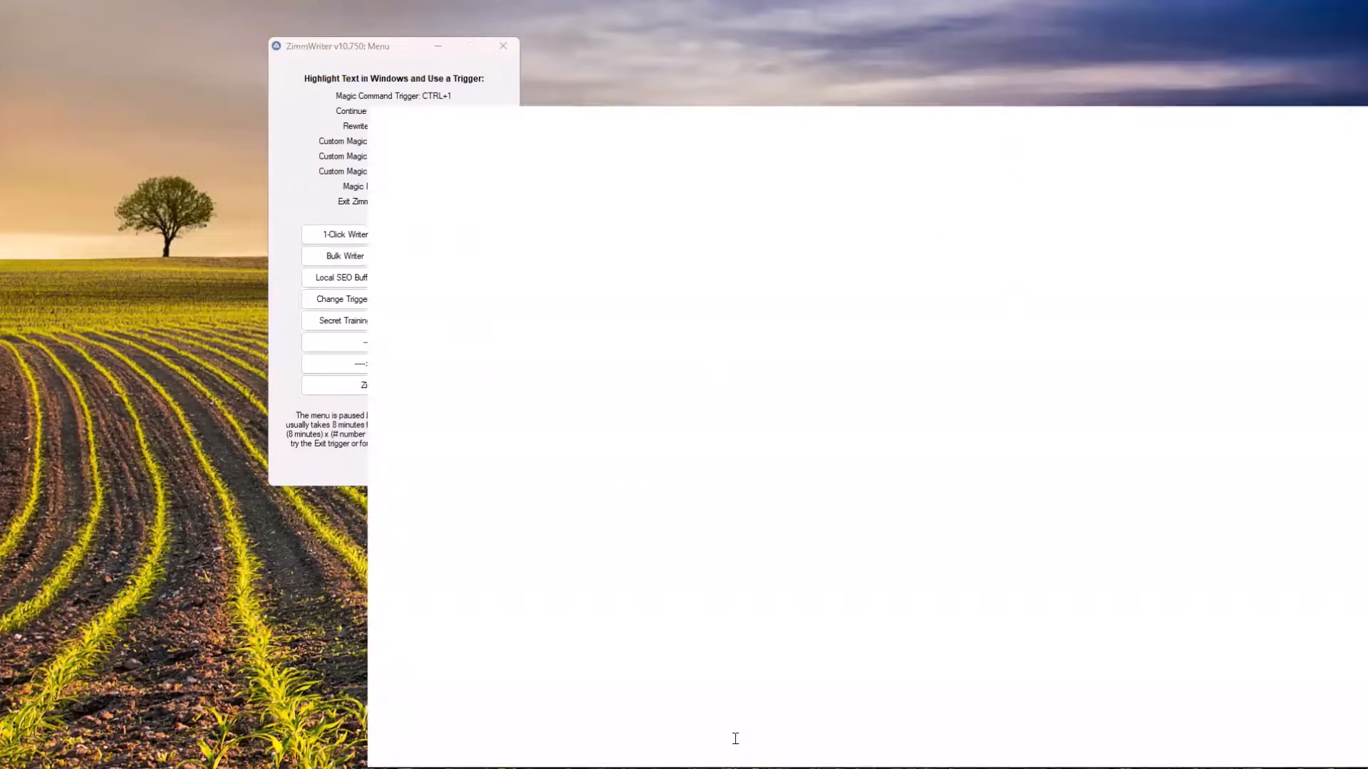
scroll(584, 242, "up", 15)
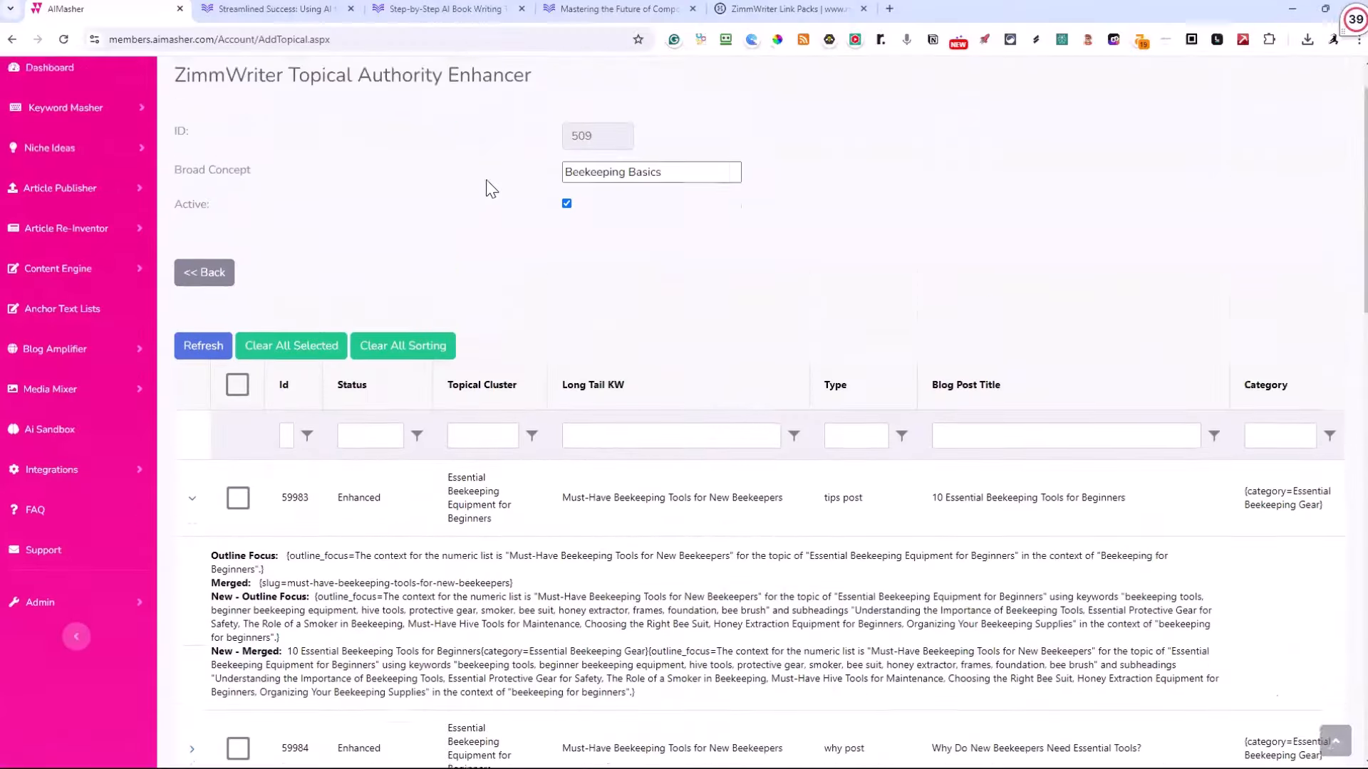
left_click(71, 249)
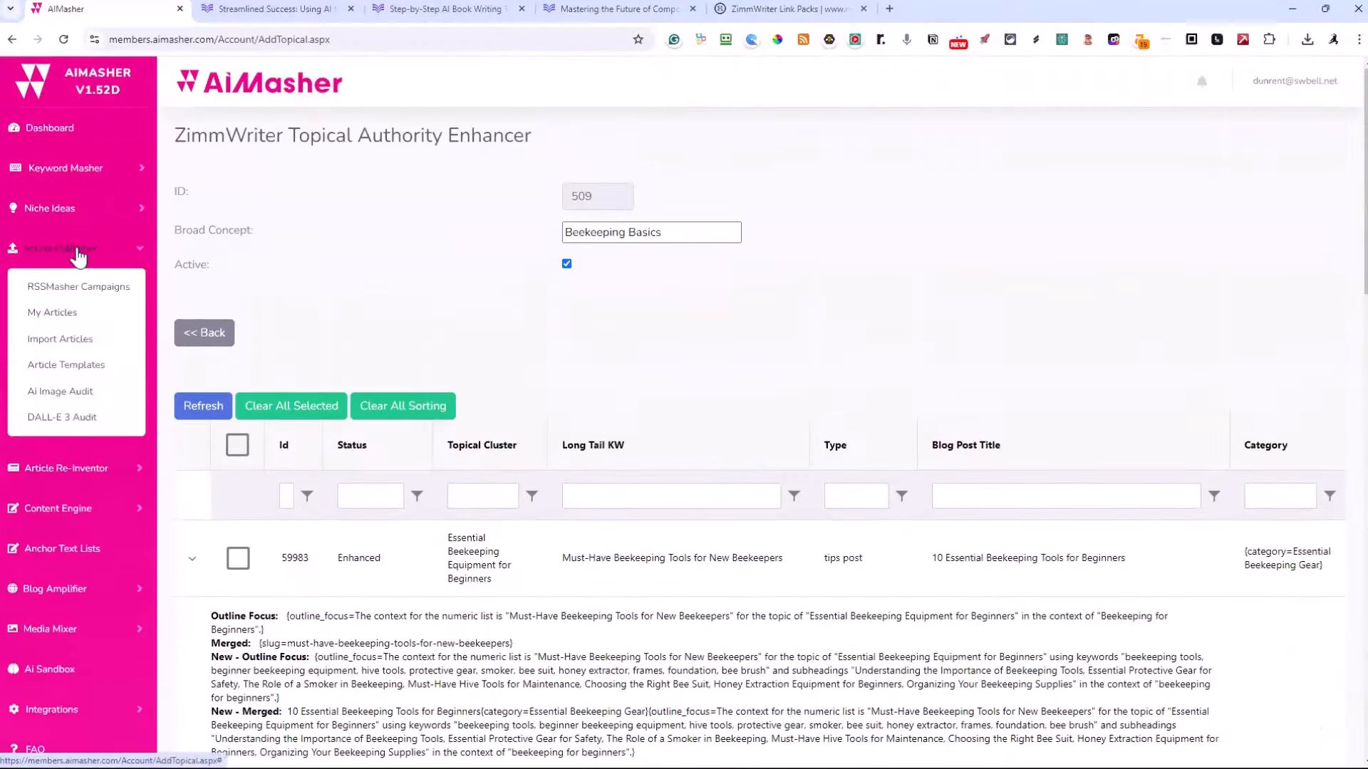
left_click(68, 318)
left_click(261, 337)
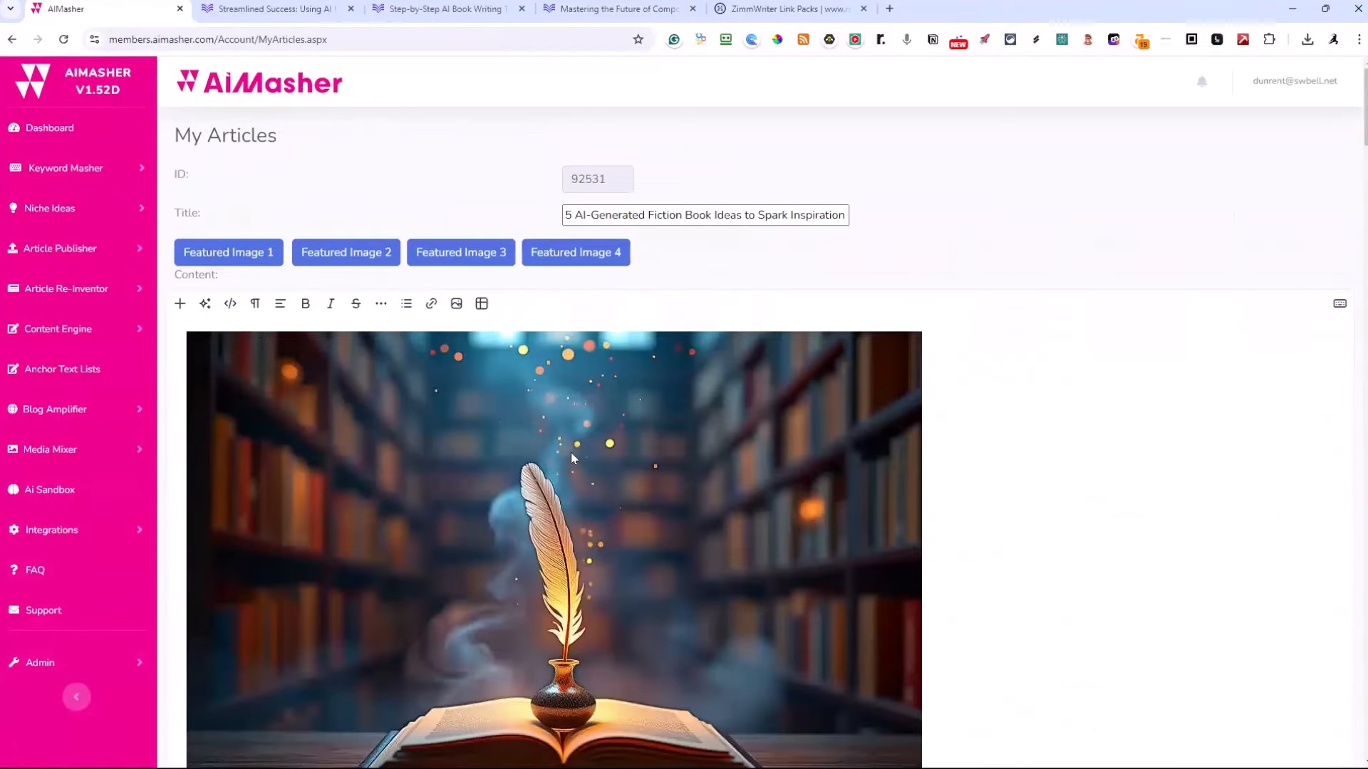
Preview the four featured image options in the article, ending on the first one
scroll(571, 452, "down", 1)
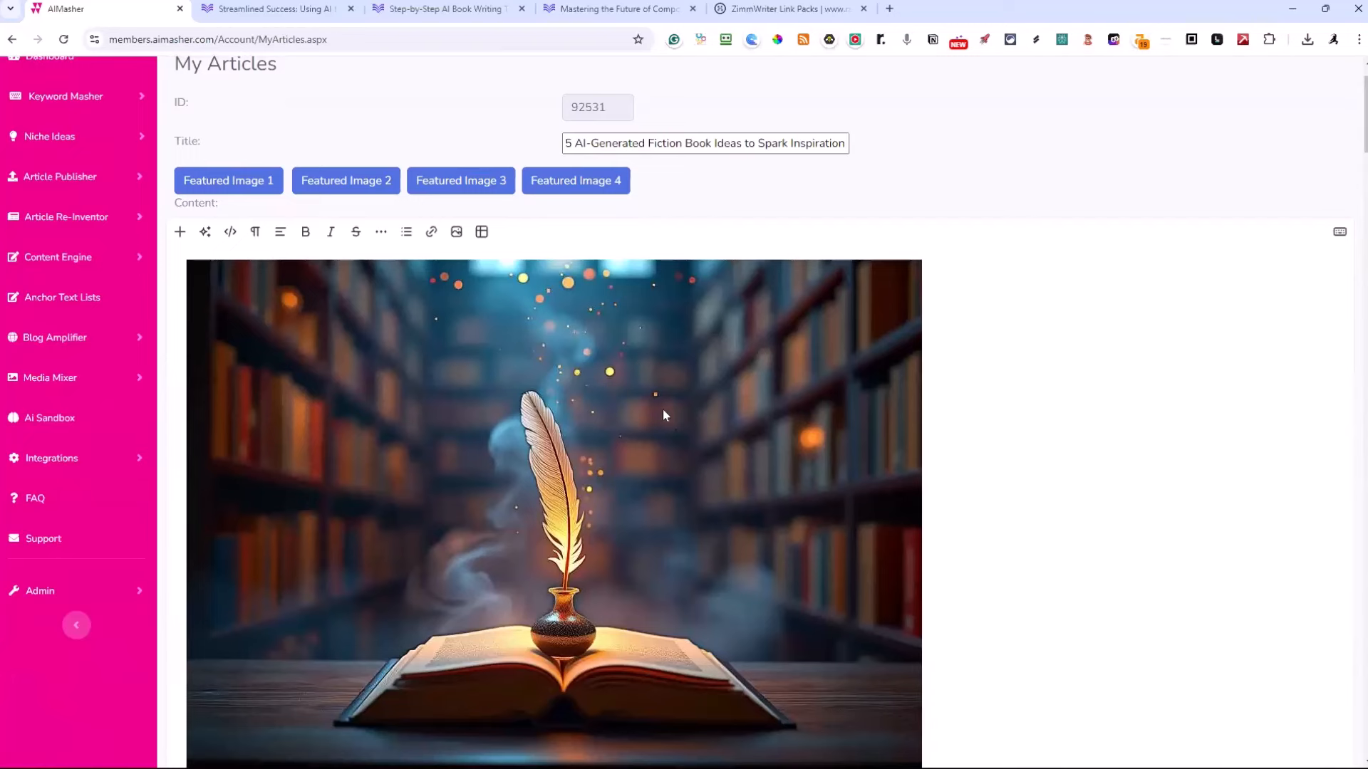
left_click(228, 186)
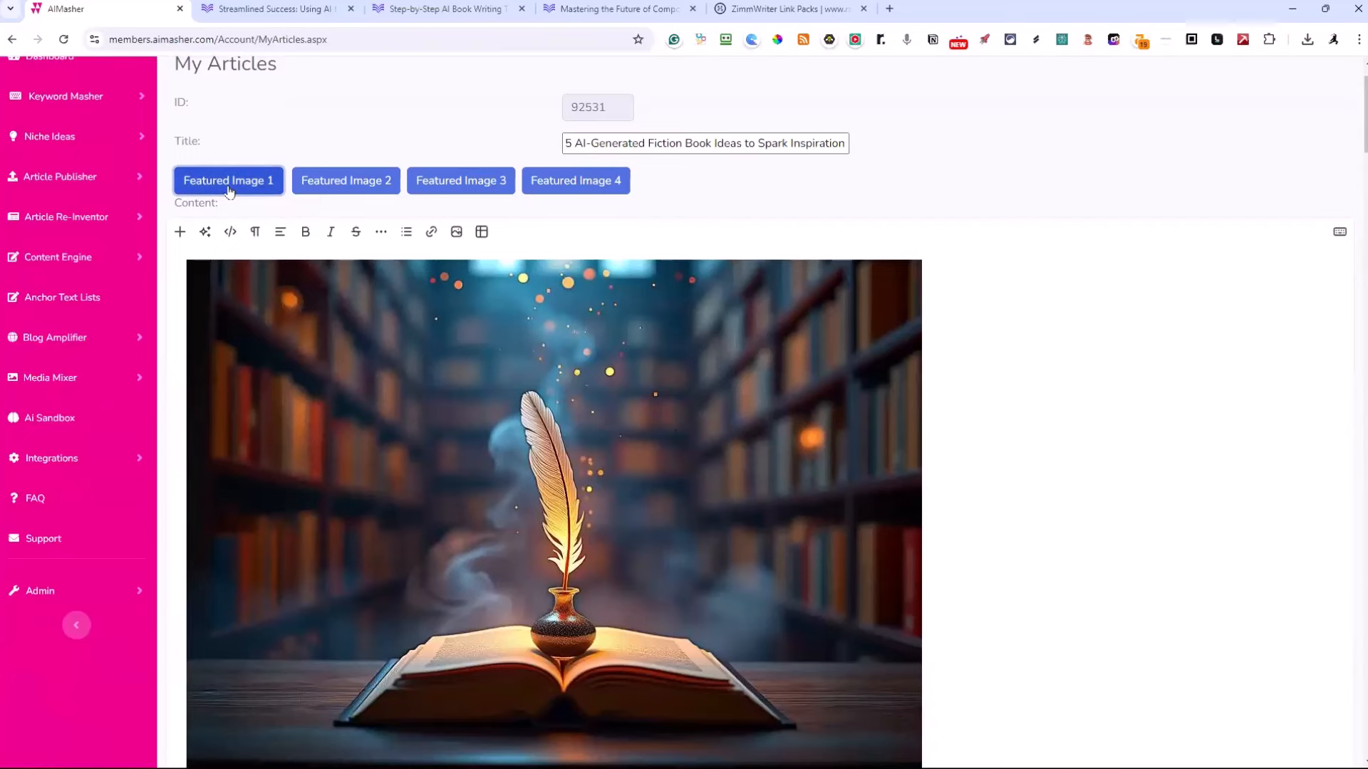
left_click(366, 184)
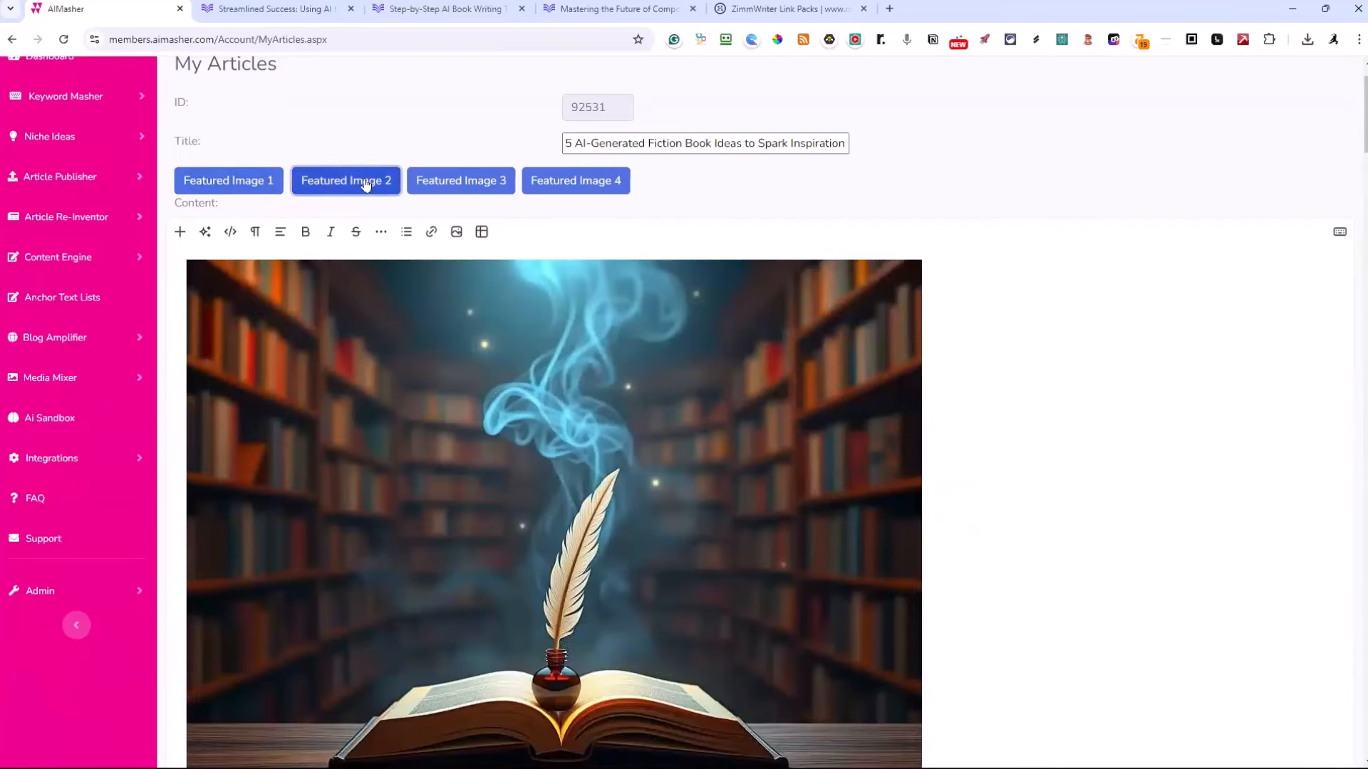
left_click(458, 182)
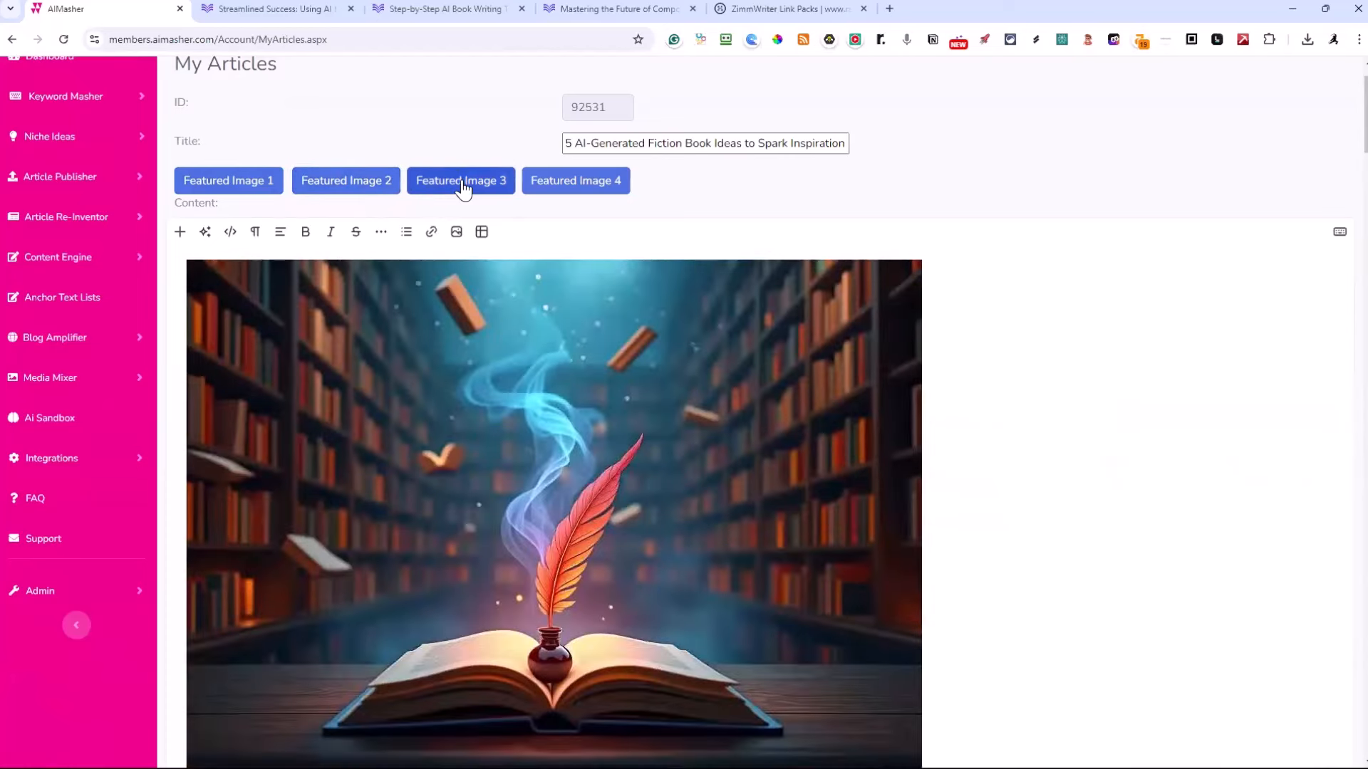
left_click(463, 186)
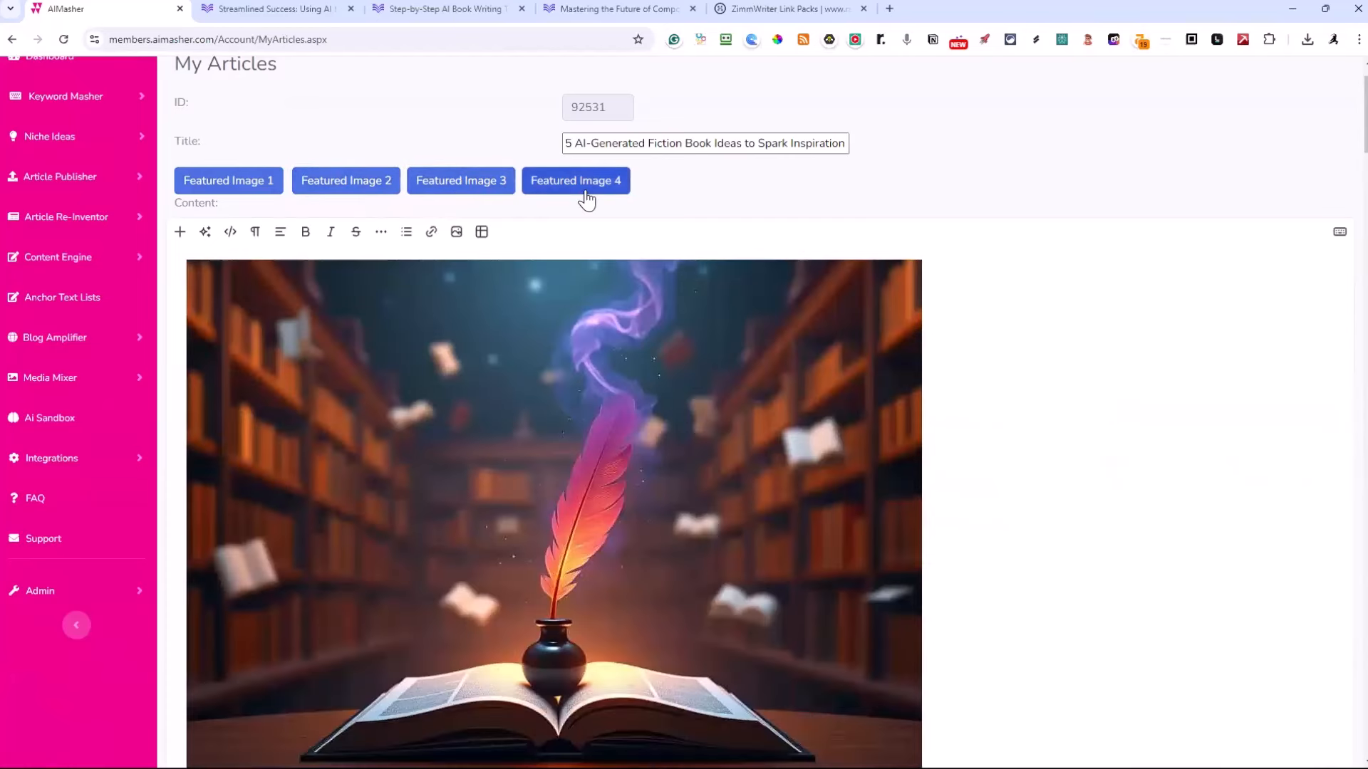
left_click(584, 188)
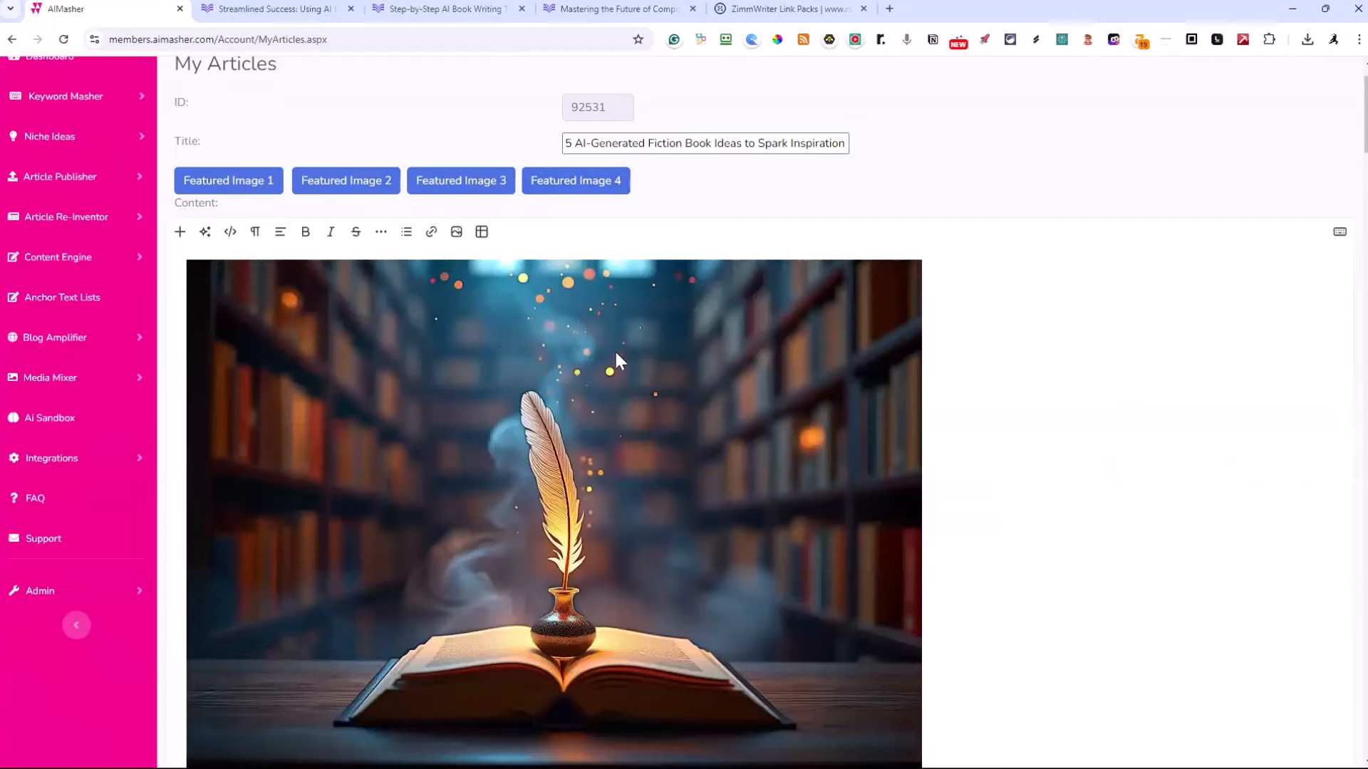
Examine the article's featured image, introduction and AI in Creative Writing section, including the "enhancing productivity" link
scroll(456, 364, "down", 2)
scroll(498, 325, "up", 1)
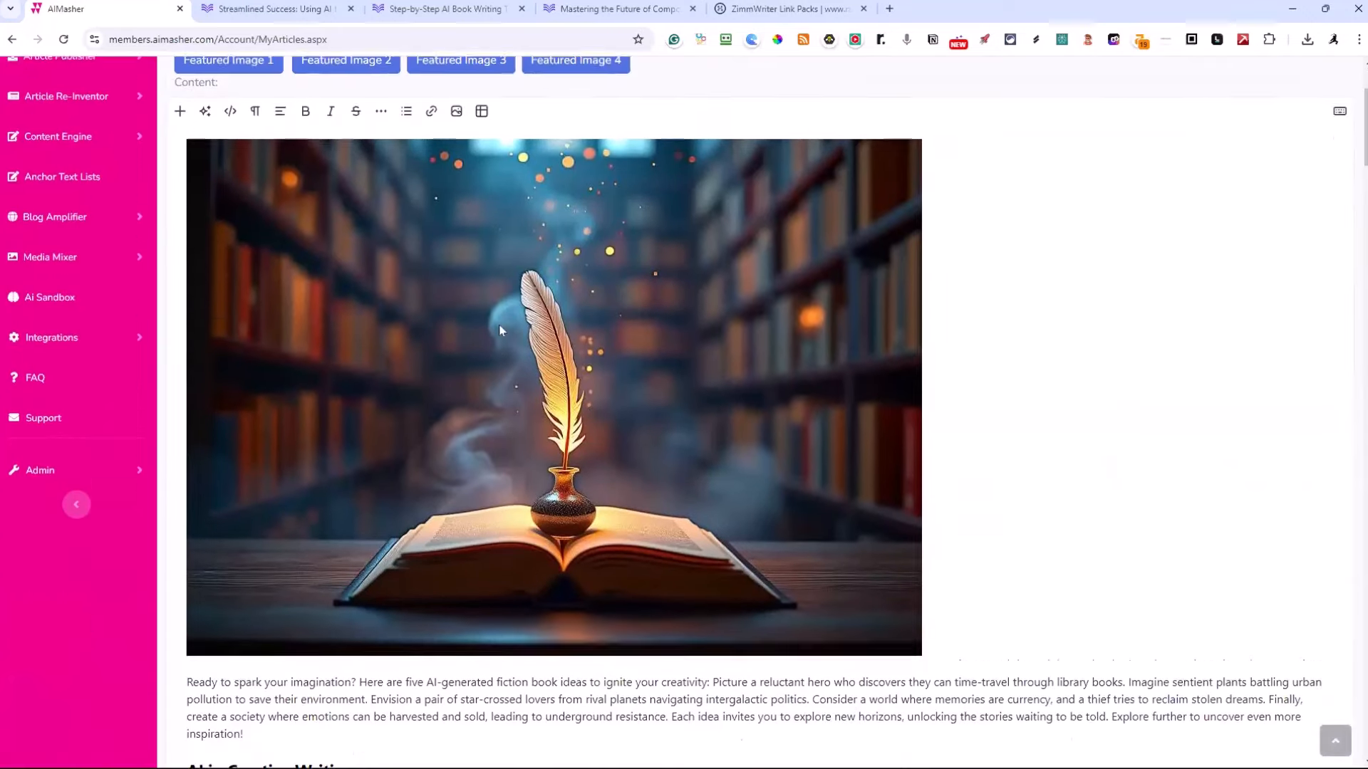
scroll(507, 321, "down", 5)
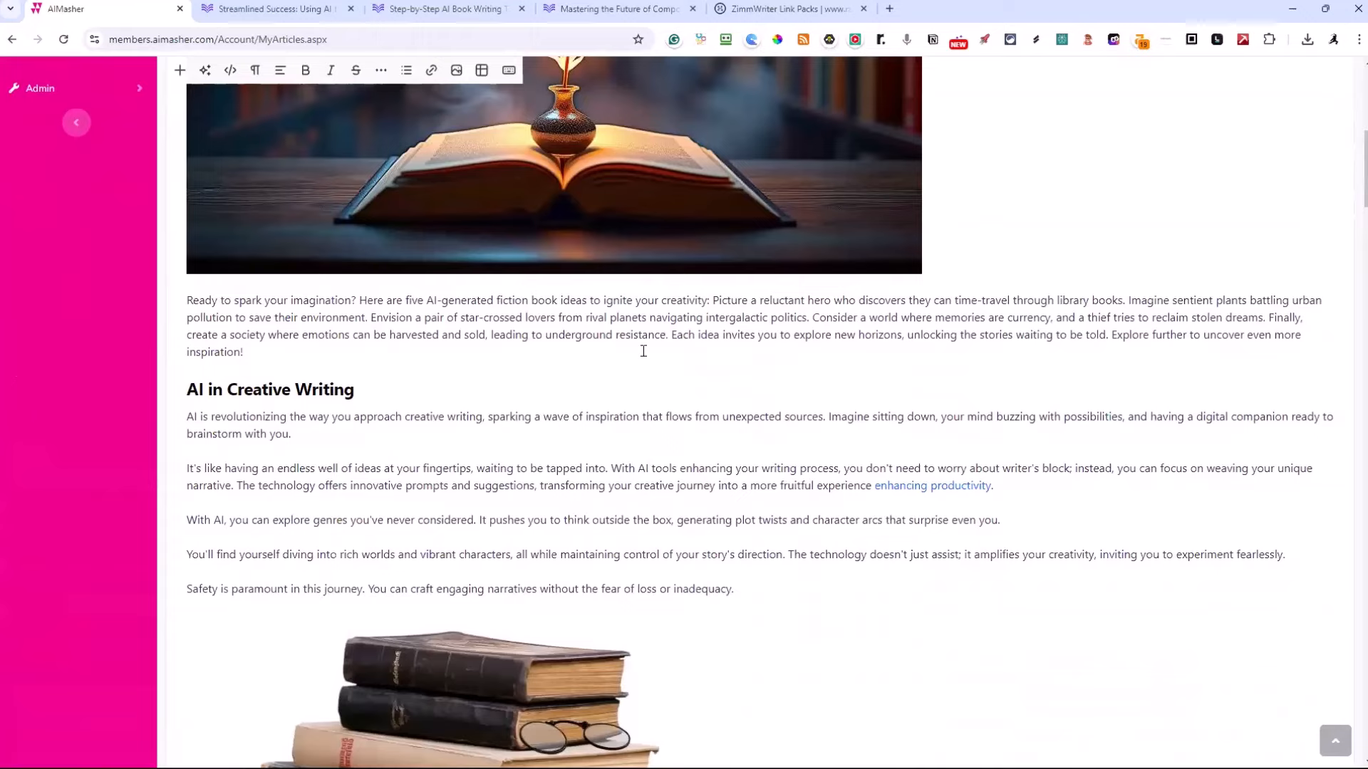
scroll(643, 351, "down", 1)
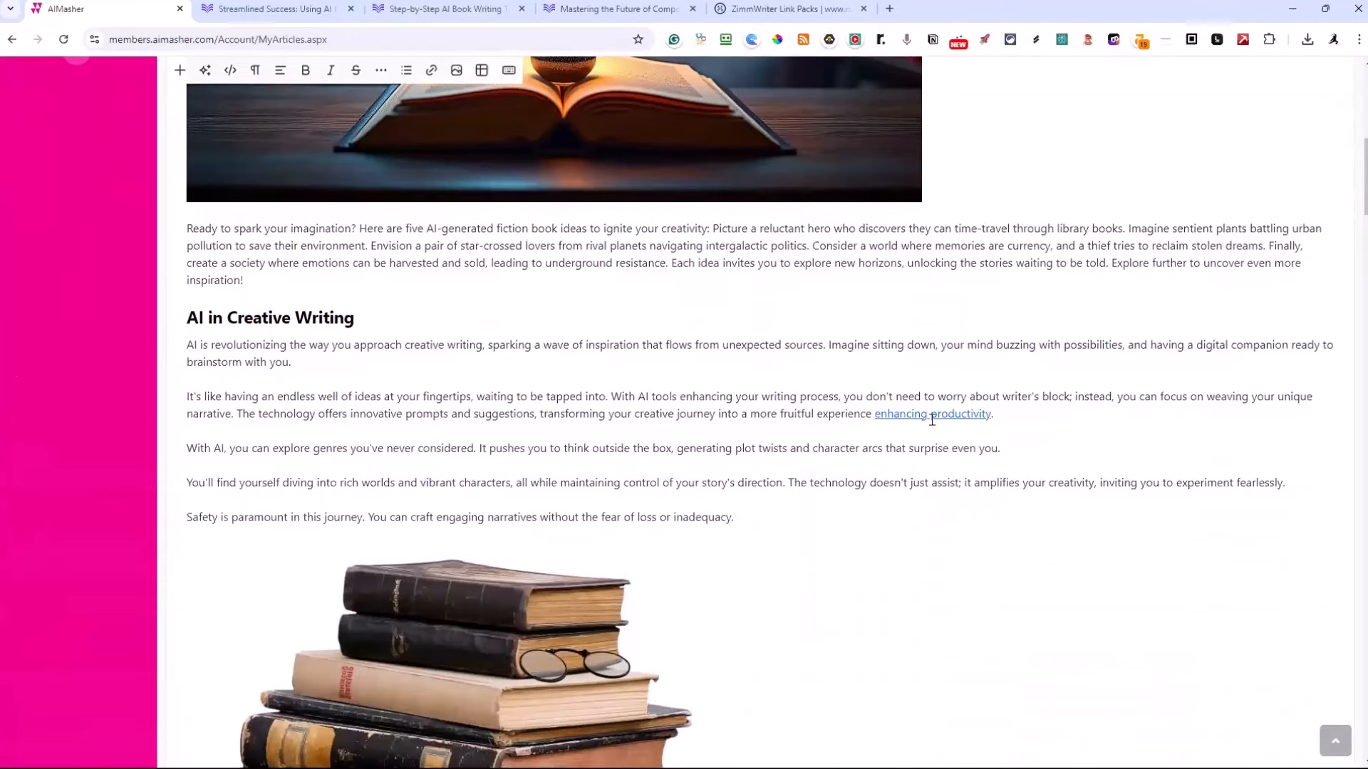
scroll(484, 275, "up", 5)
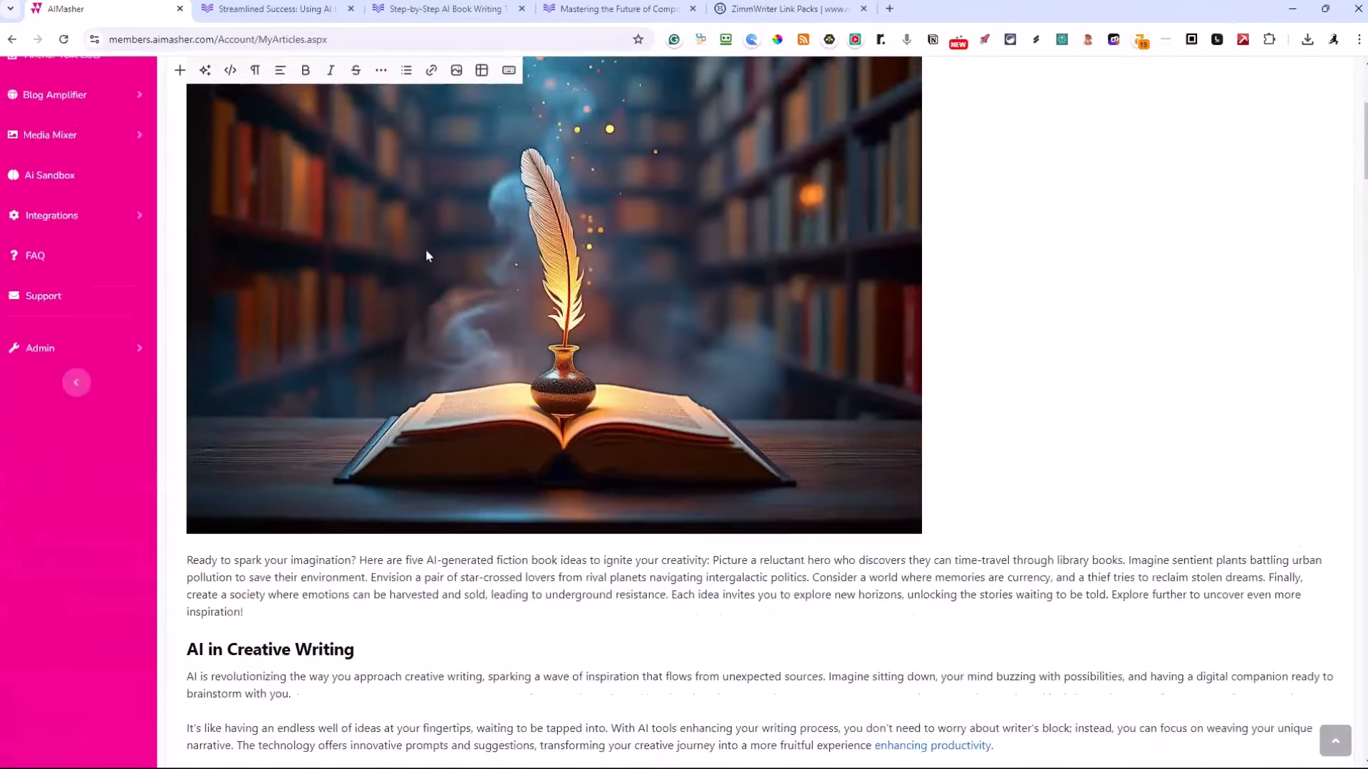
scroll(426, 255, "up", 3)
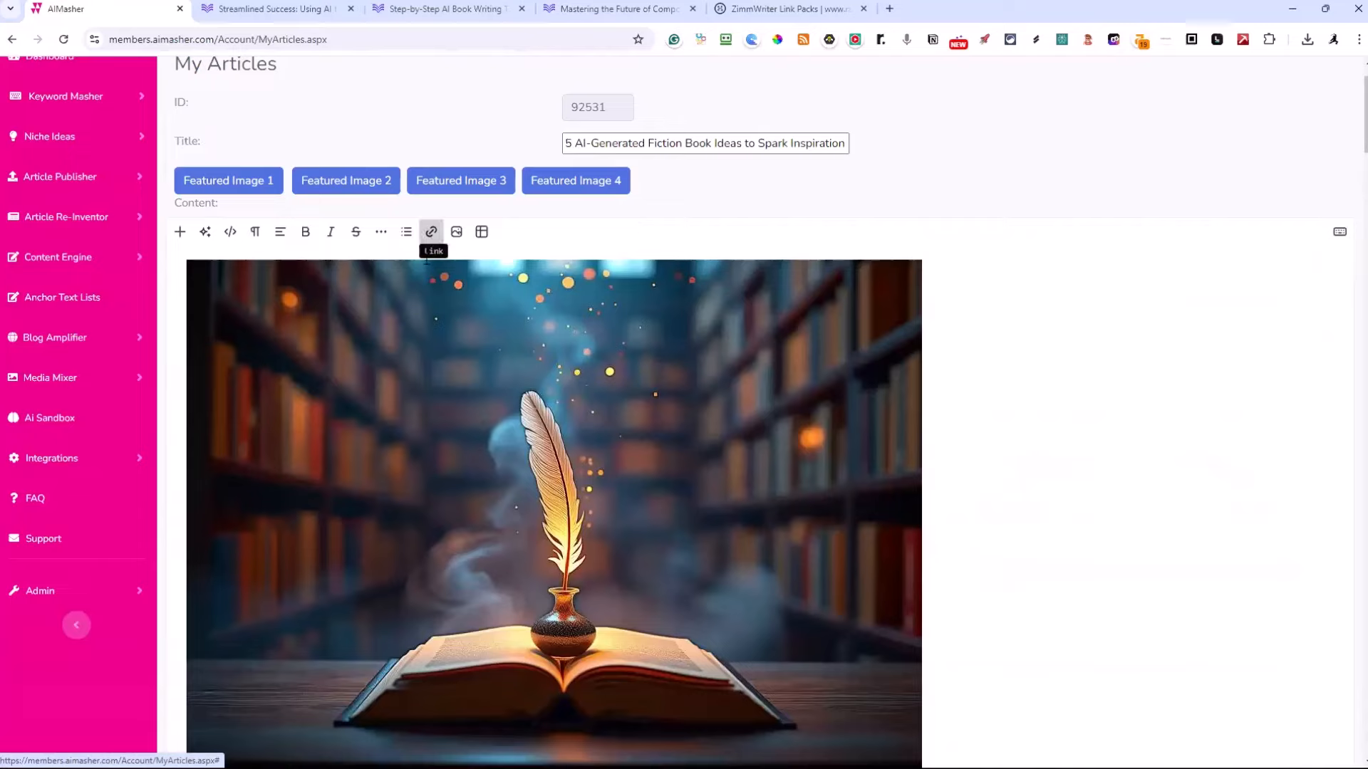
scroll(430, 232, "down", 2)
scroll(370, 250, "up", 2)
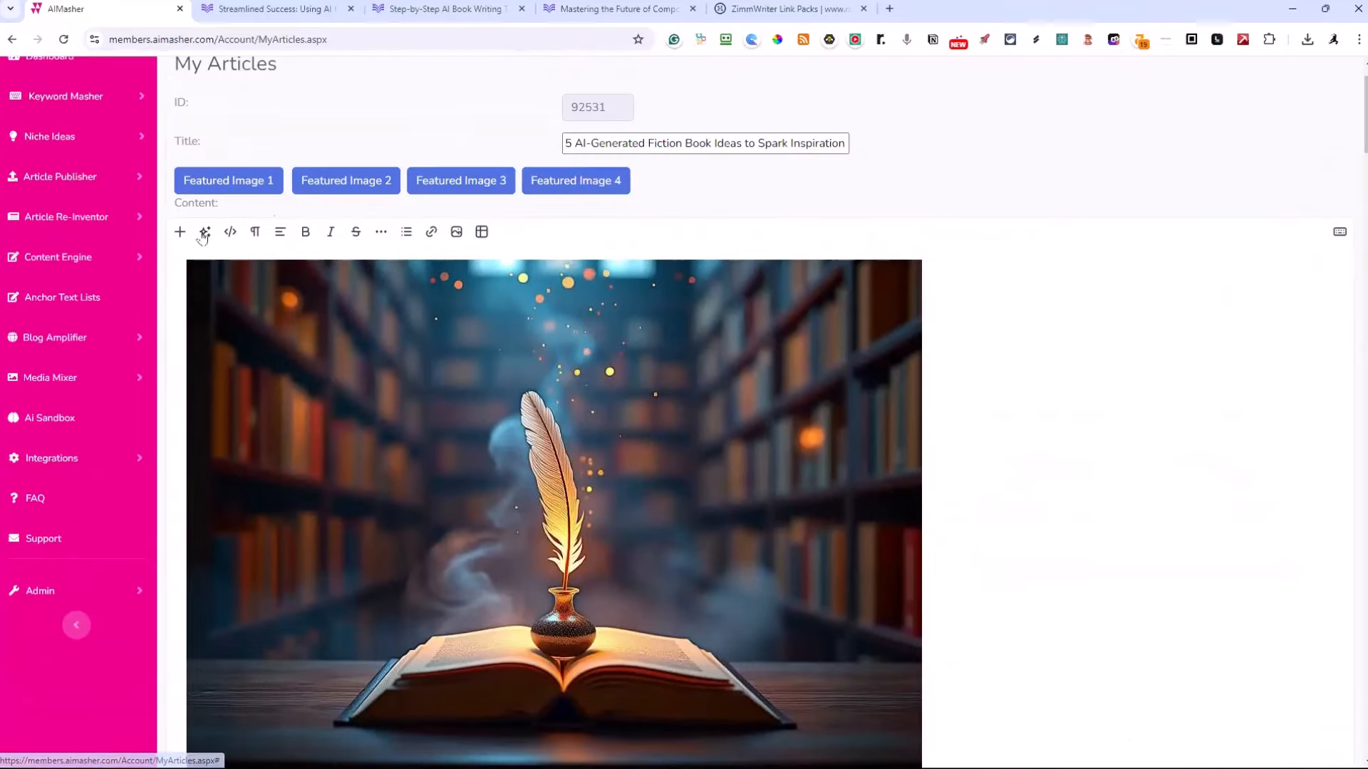
scroll(498, 302, "down", 5)
scroll(499, 308, "down", 3)
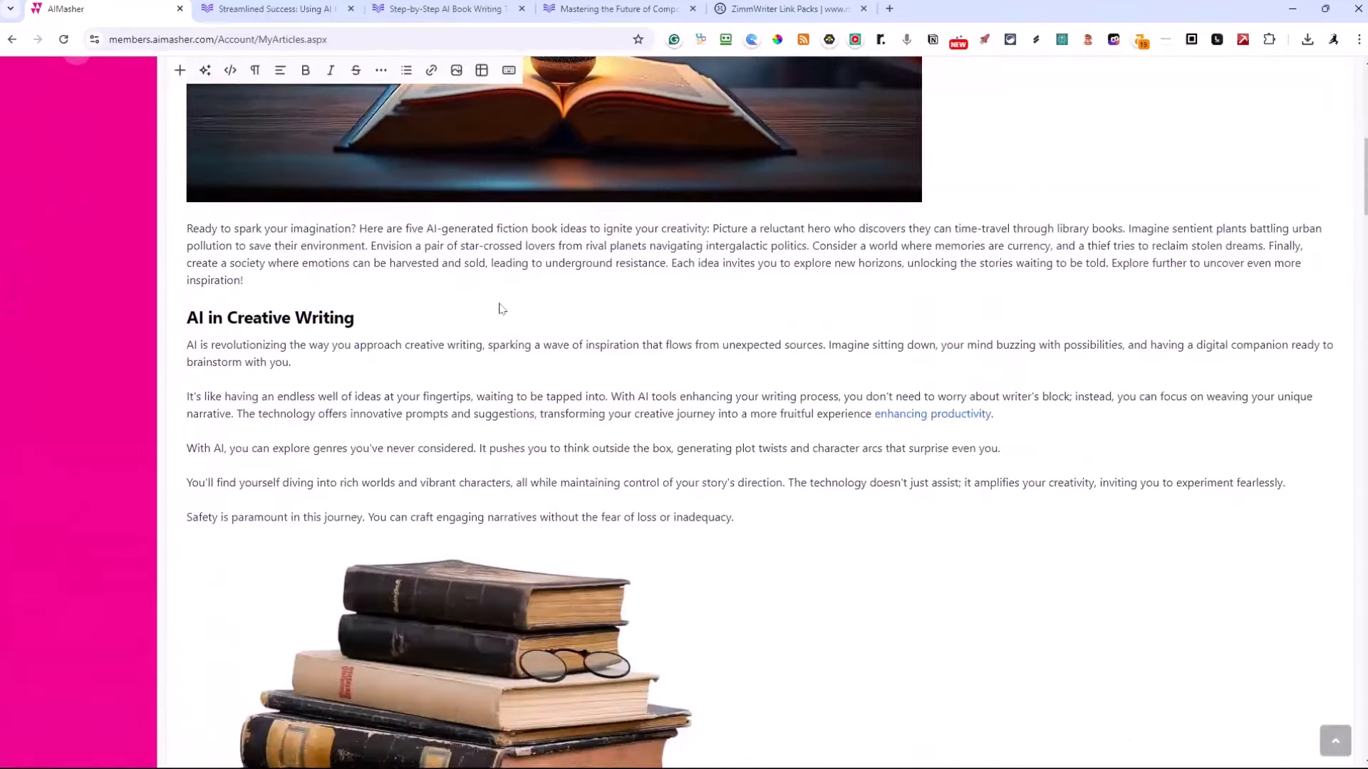
left_click(961, 413)
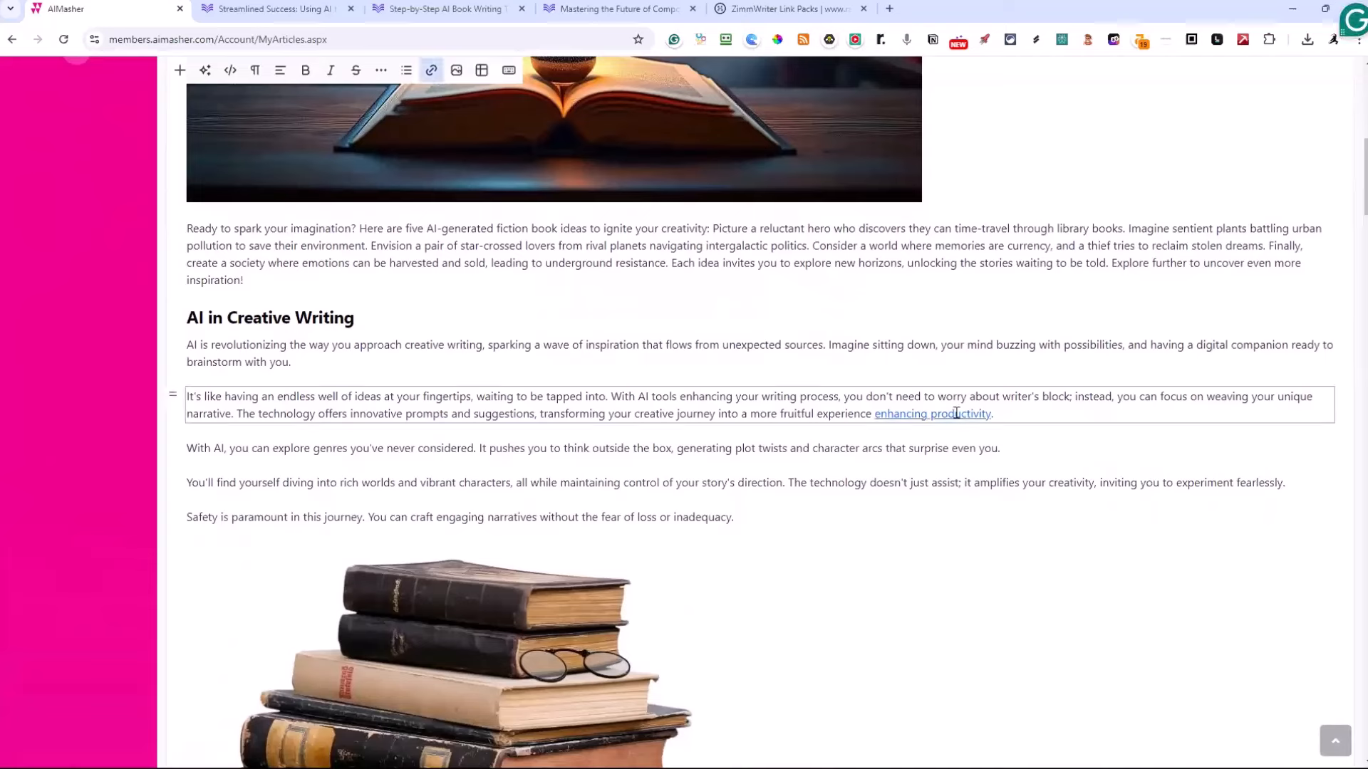
Look over the three linked BookMasher articles: "Streamlined Success", "Step-by-Step AI Book Writing Tutorial" and "Mastering the Future of Composition"
right_click(951, 413)
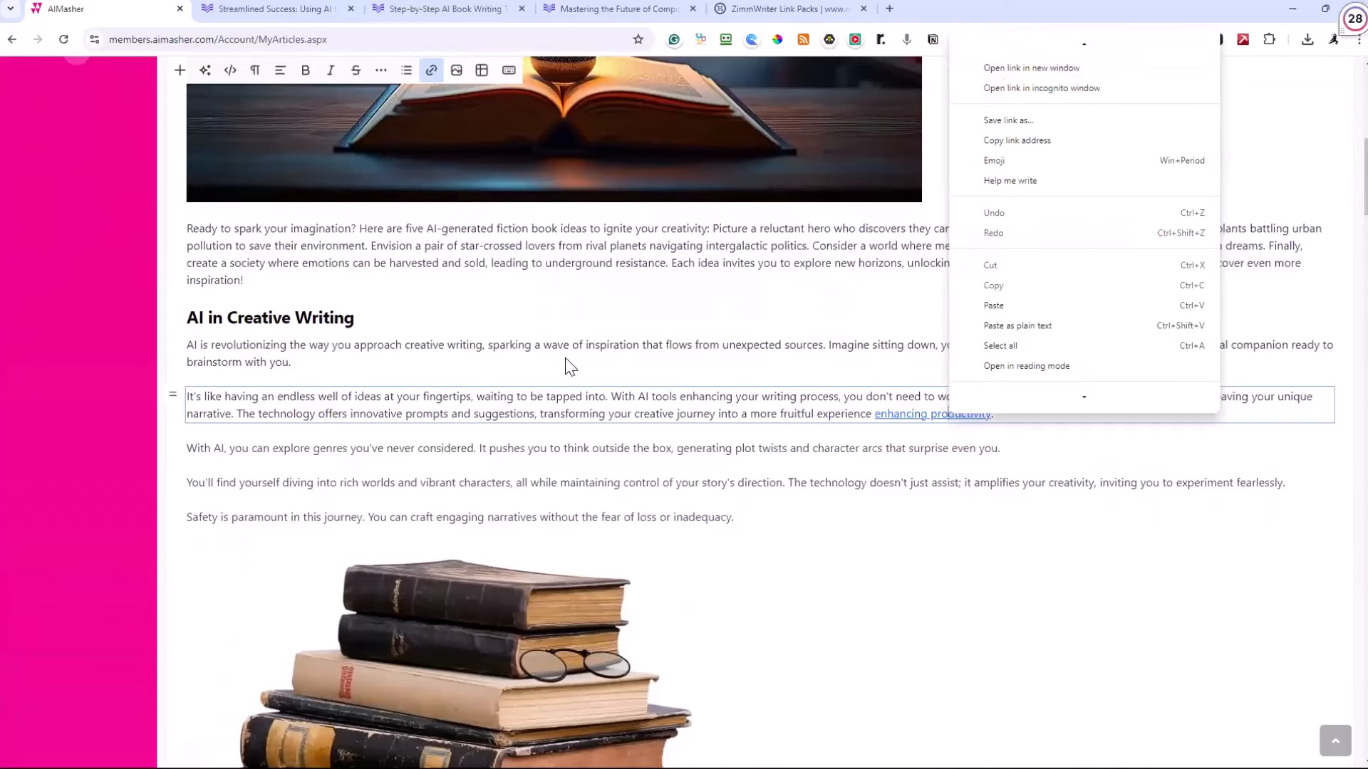
left_click(215, 20)
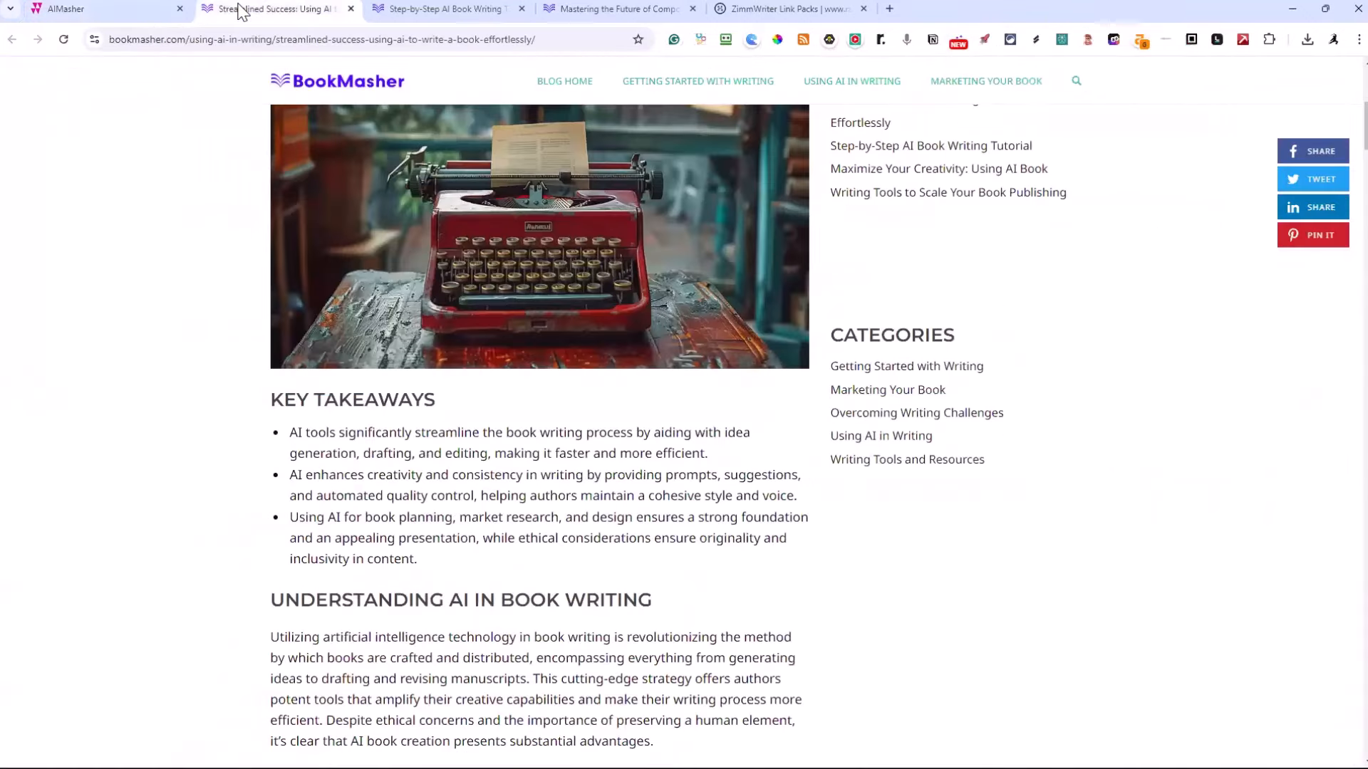
scroll(308, 73, "up", 6)
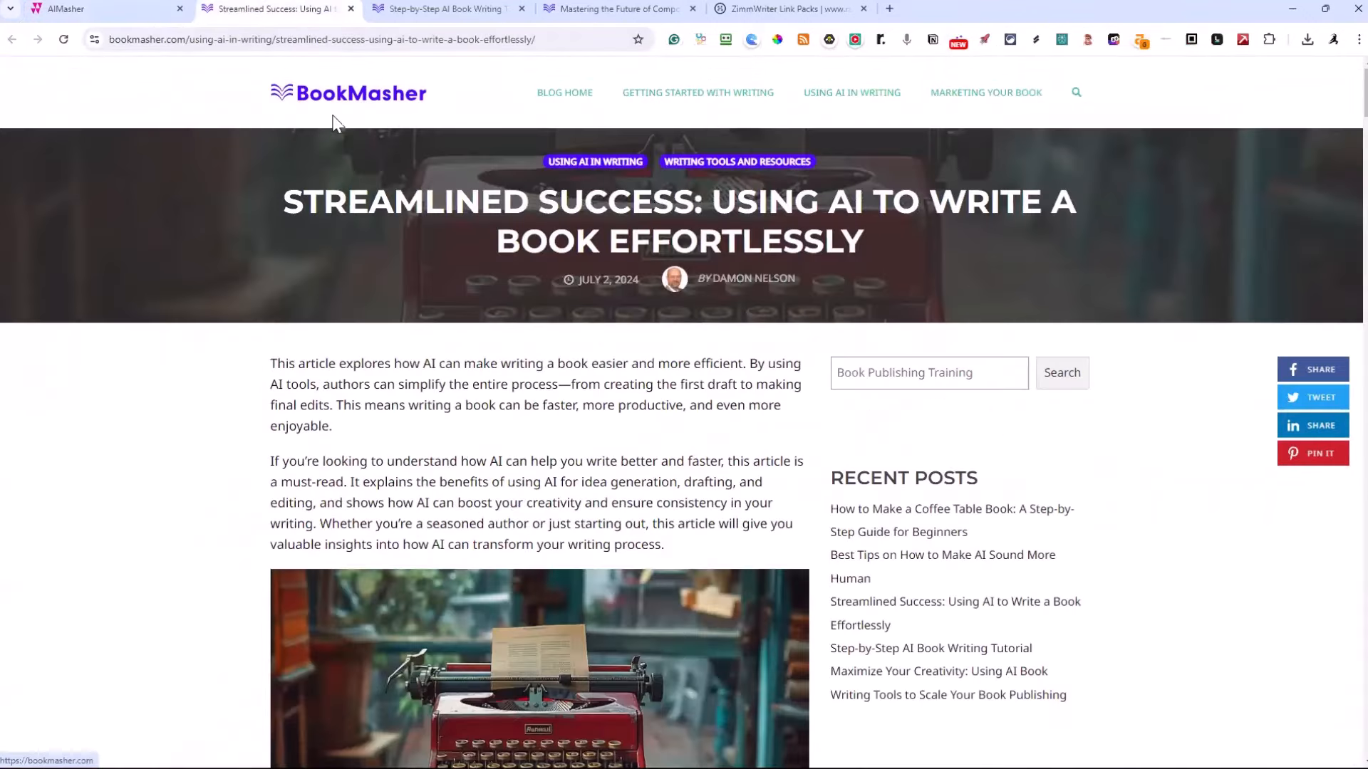
left_click(426, 8)
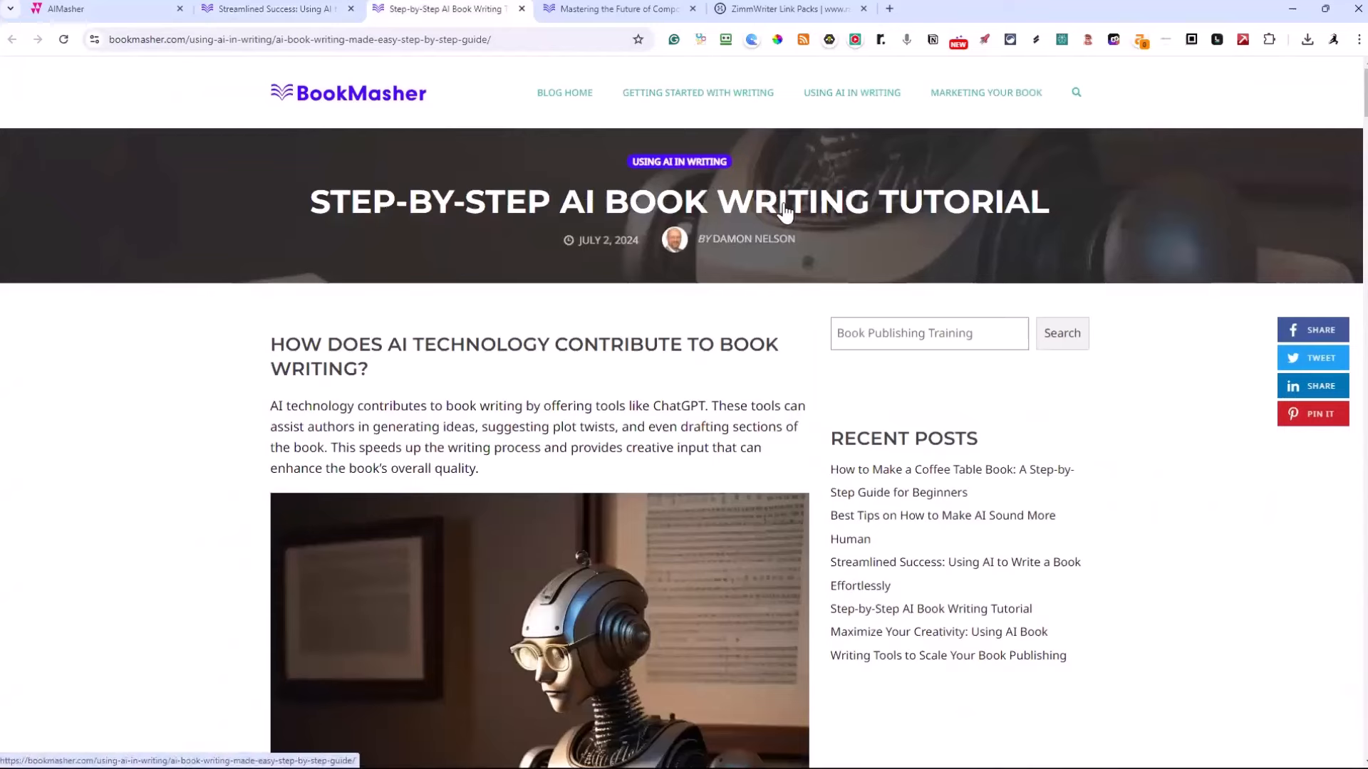
left_click(634, 11)
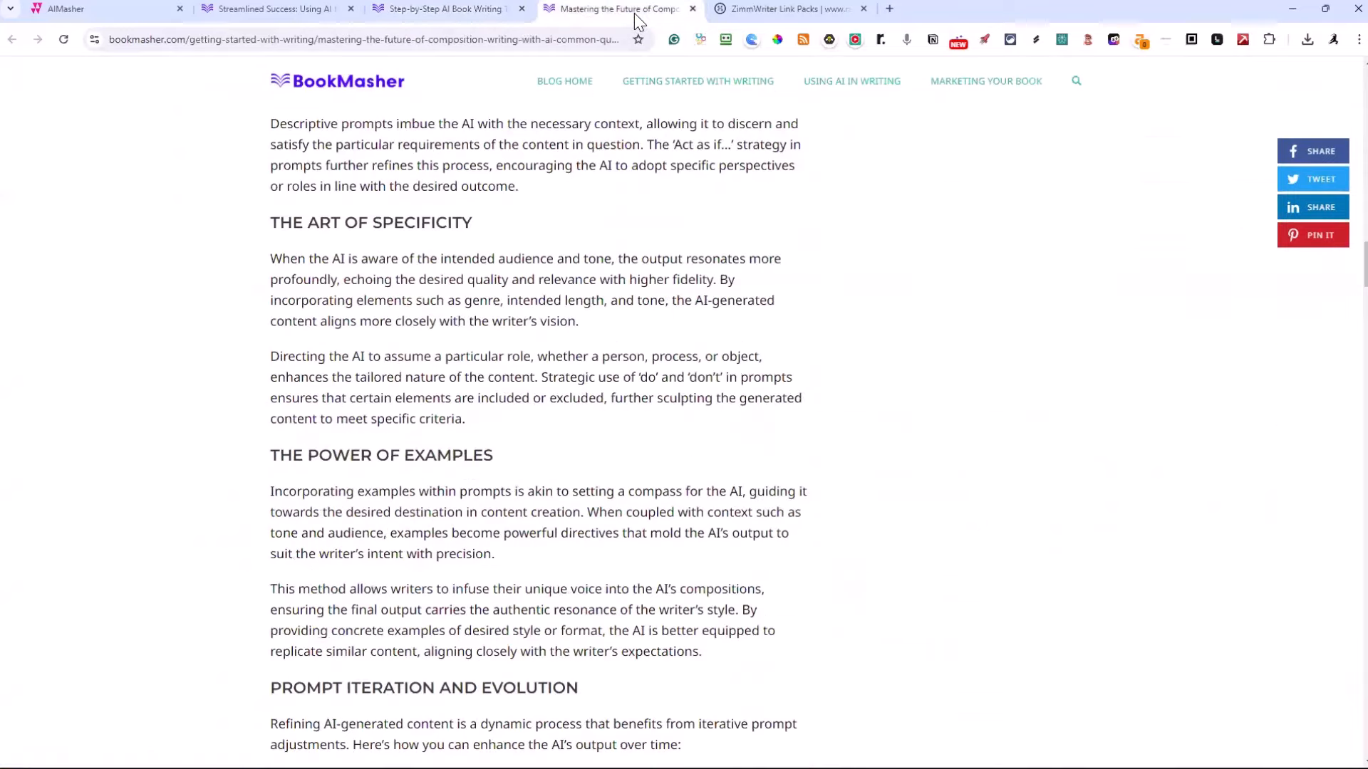
scroll(713, 123, "up", 15)
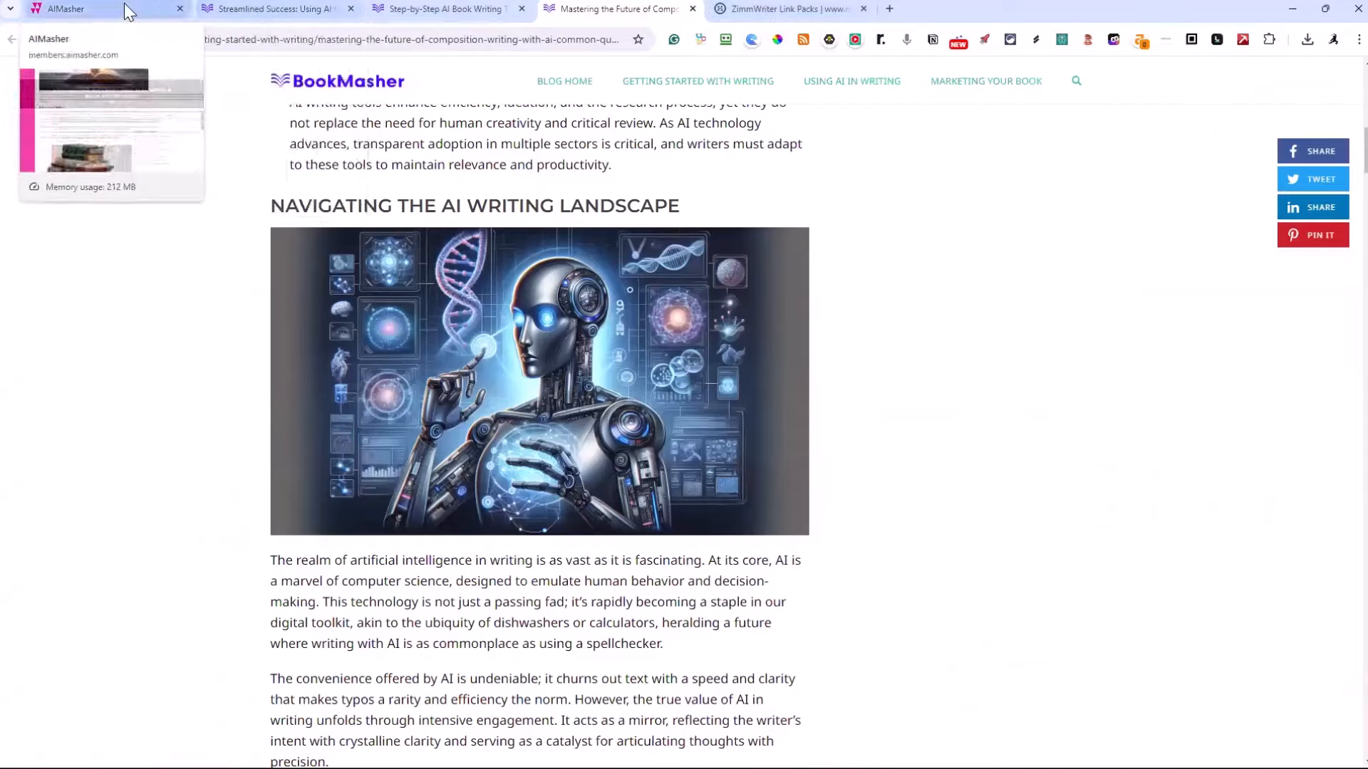
Return to the AiMasher article and examine its images and in-text links down to the Integrating AI in Writing Process section
left_click(68, 9)
scroll(664, 288, "down", 9)
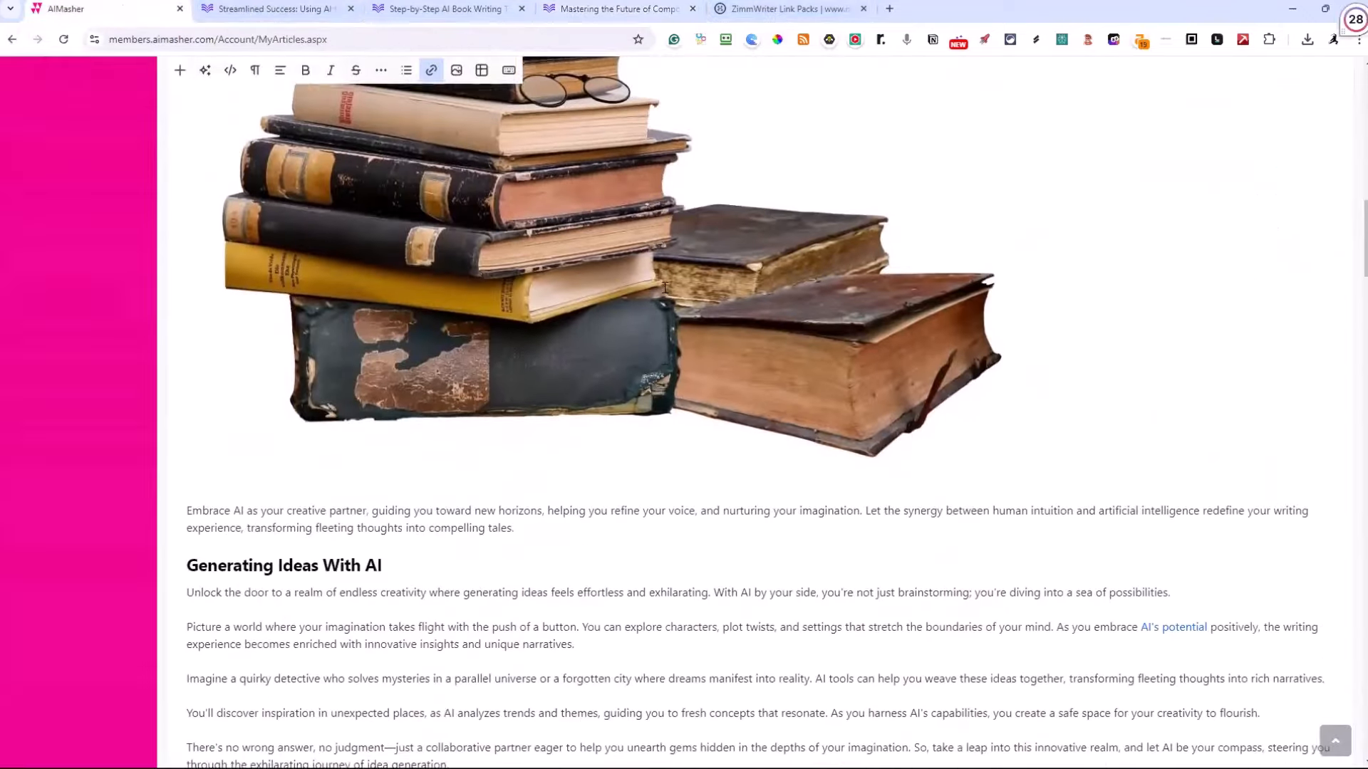
scroll(665, 287, "down", 11)
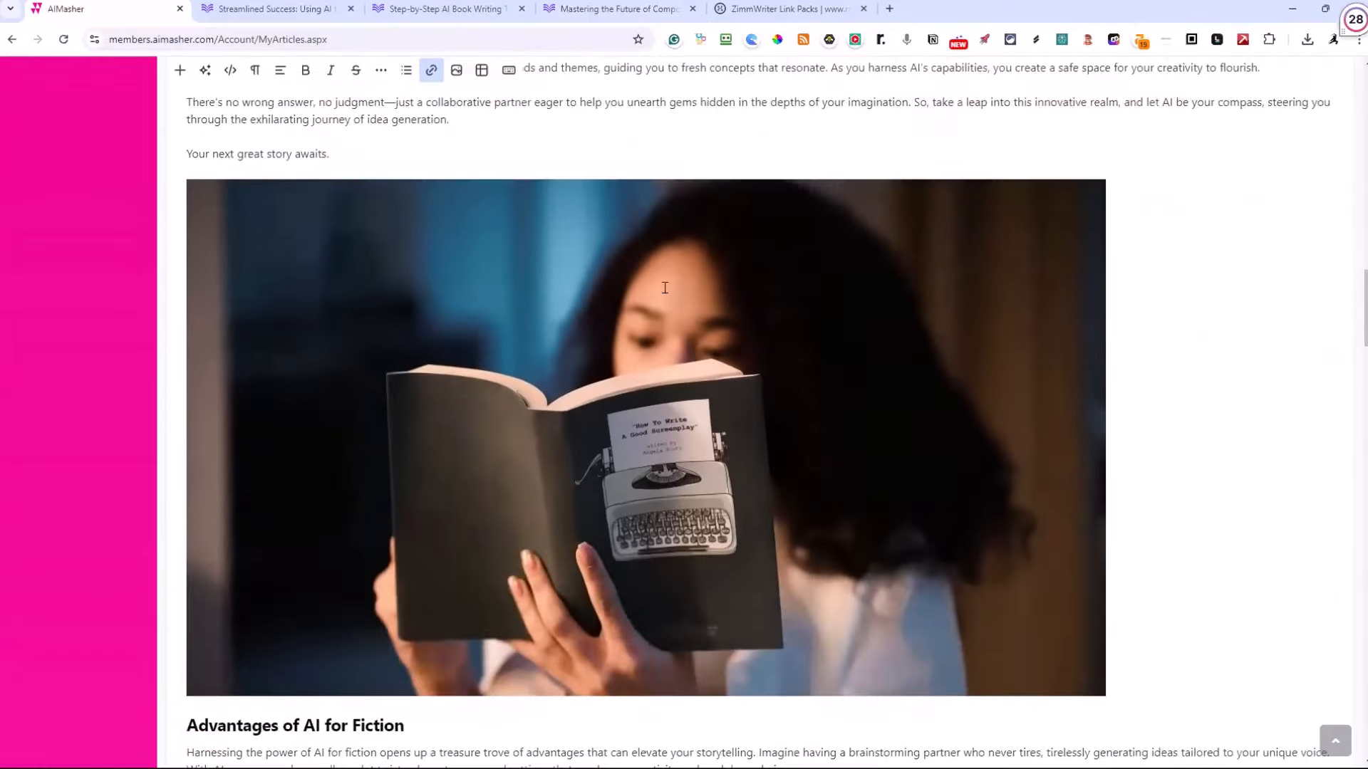
scroll(665, 288, "down", 3)
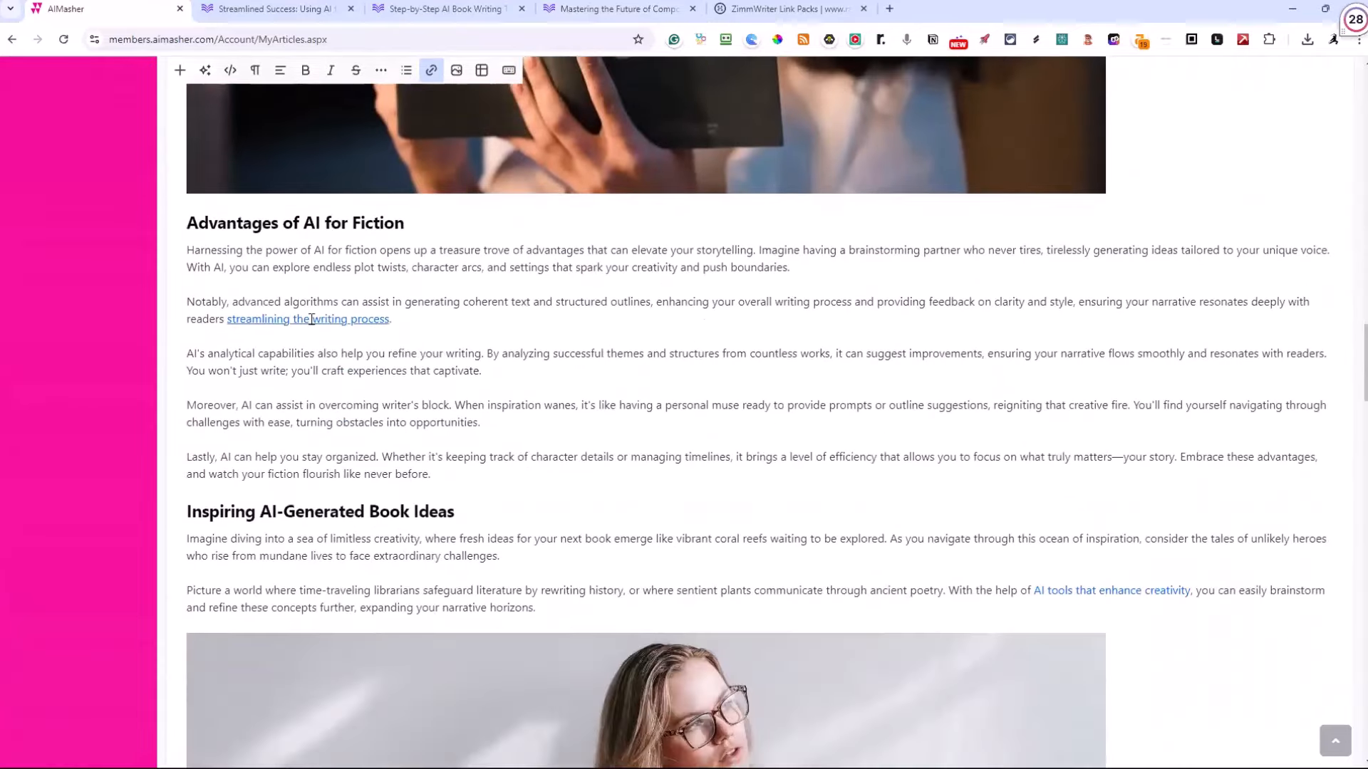
scroll(311, 319, "down", 14)
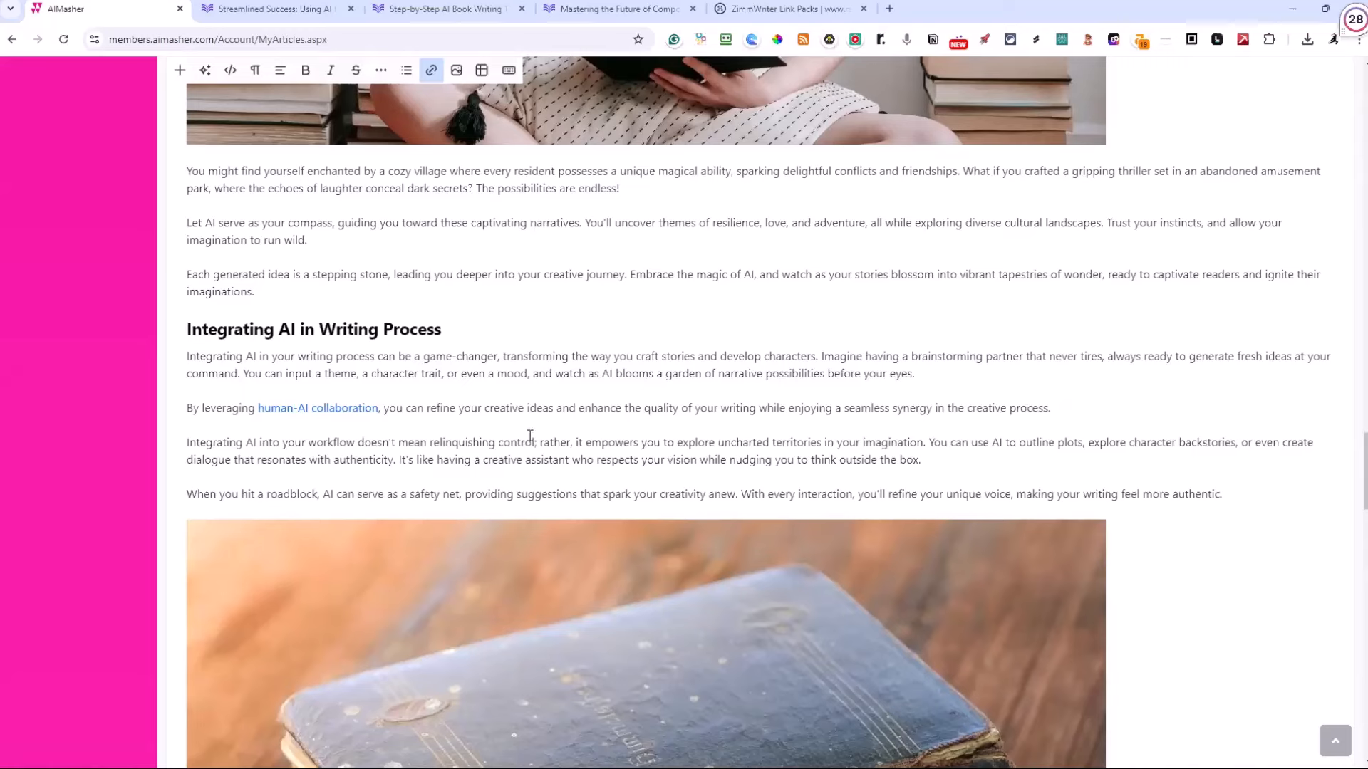
Open the "human-AI collaboration" link from the Integrating AI in Writing Process section in a new tab and view that page
left_click(346, 411)
right_click(346, 411)
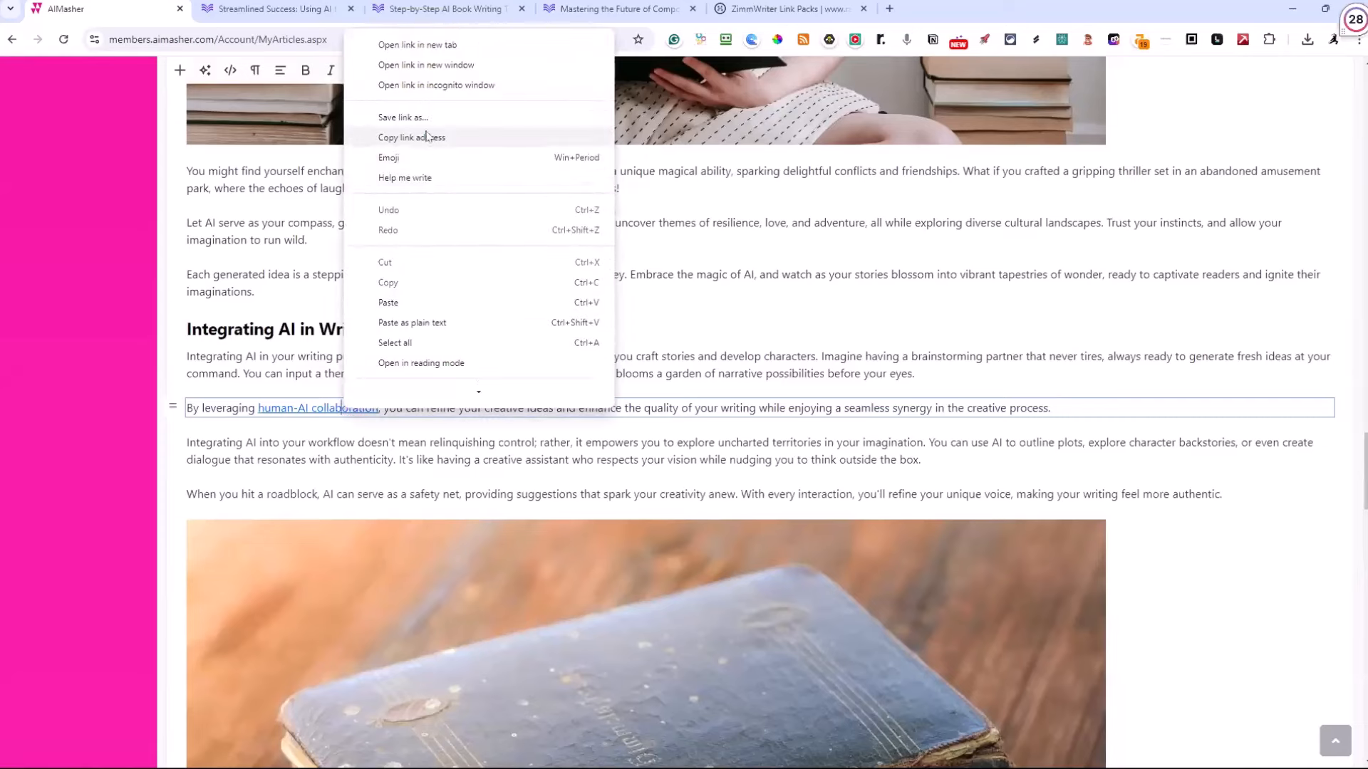
left_click(452, 55)
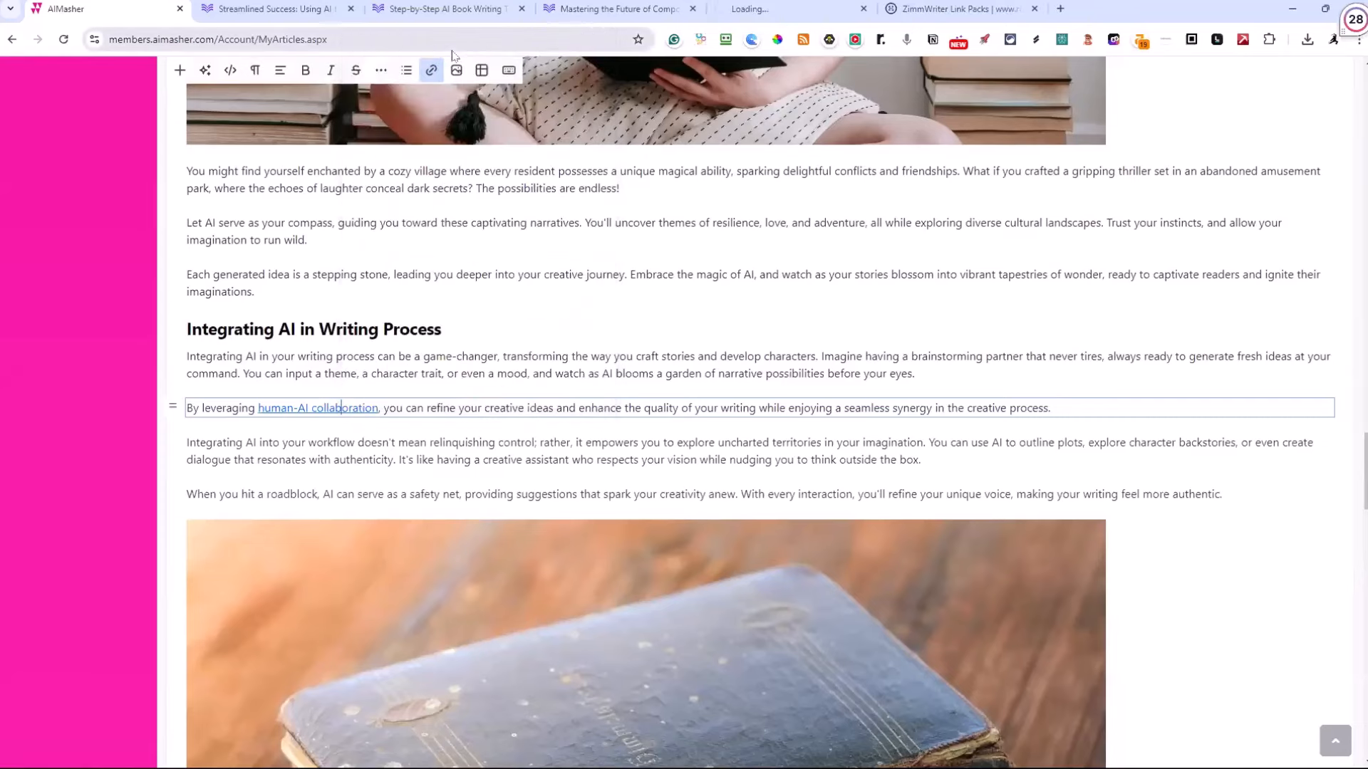
left_click(773, 10)
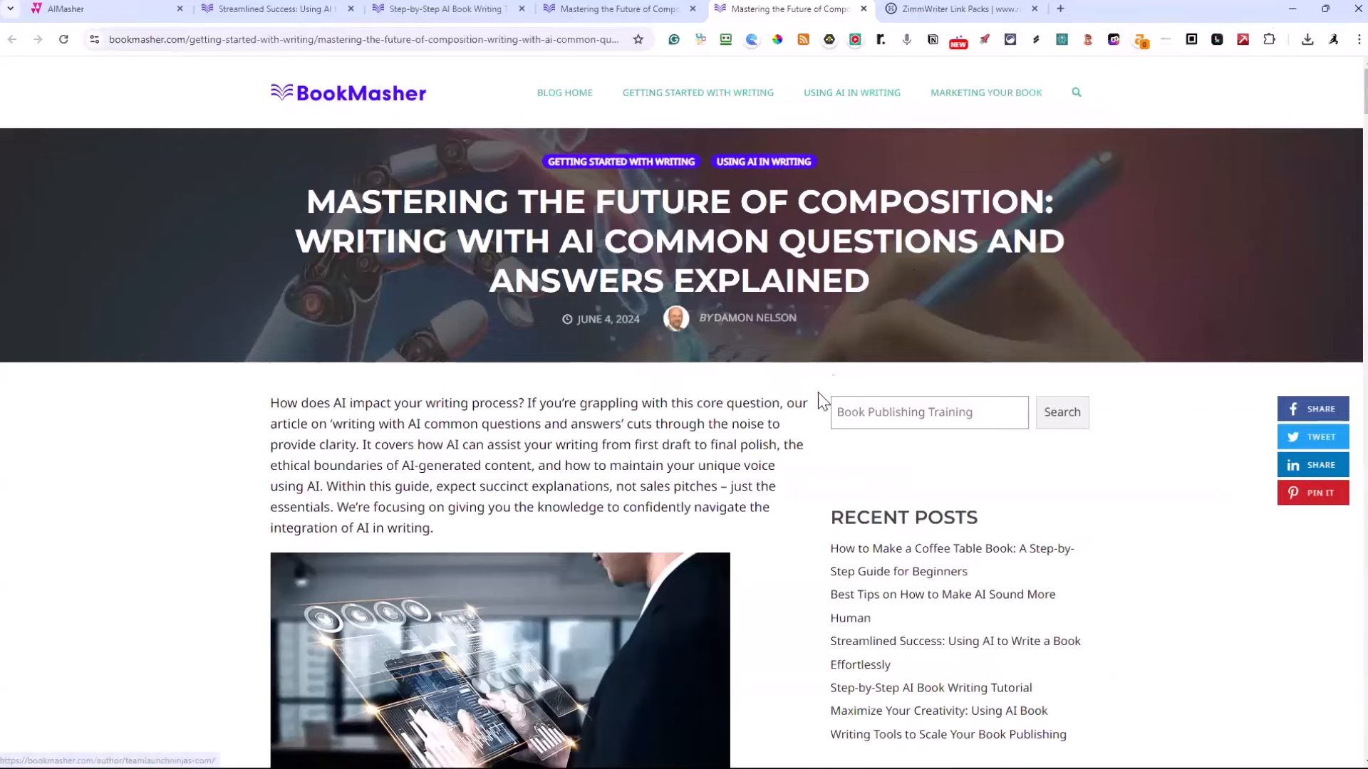
Find the section "The Human-AI Collaboration" in the linked BookMasher article and highlight its heading
scroll(790, 396, "down", 5)
scroll(791, 395, "down", 8)
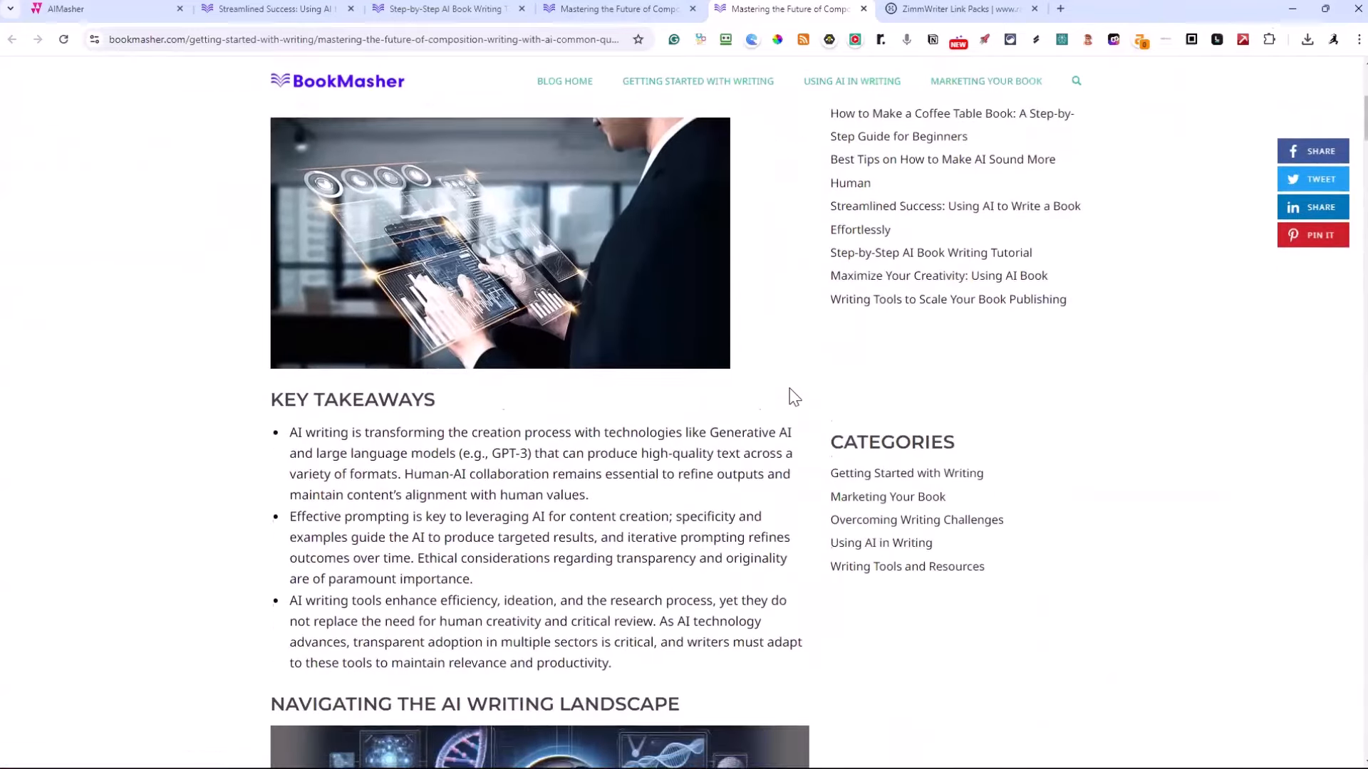
scroll(576, 239, "down", 10)
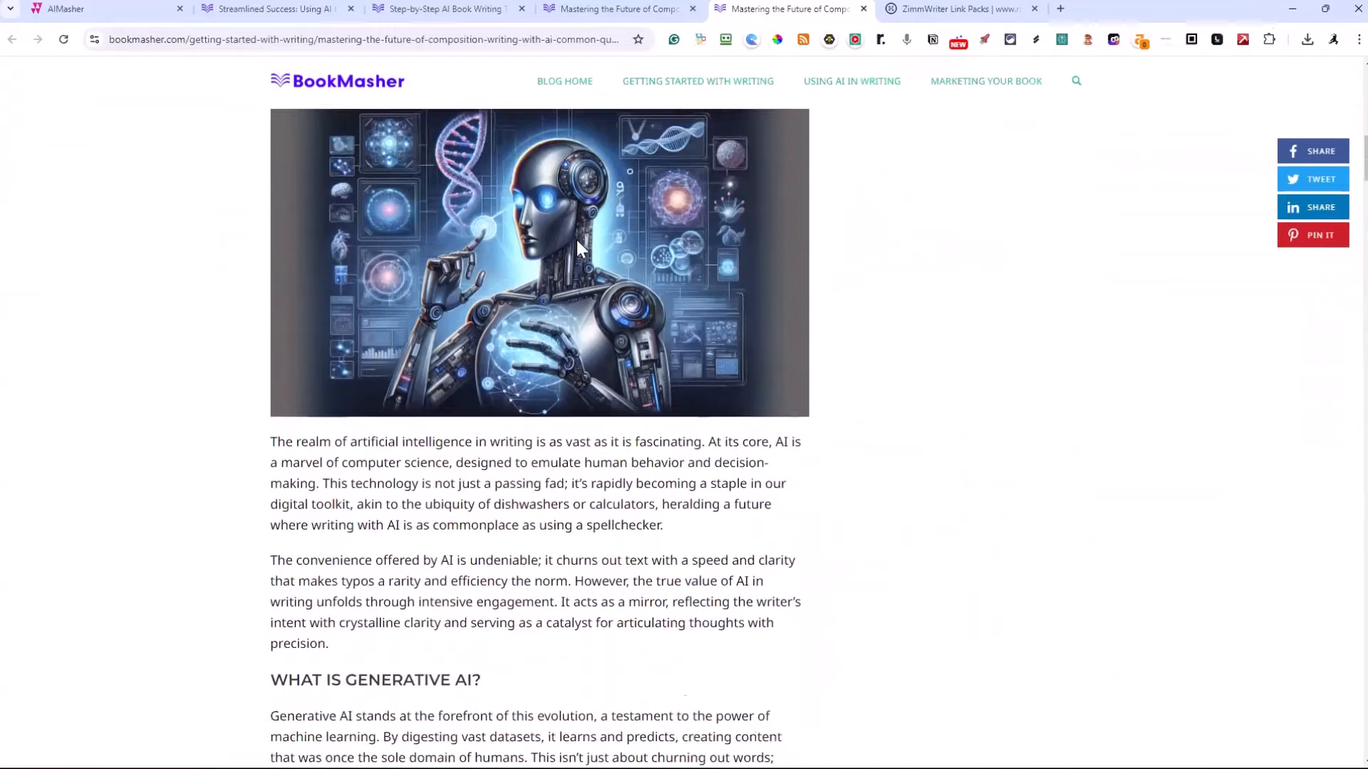
scroll(576, 240, "down", 3)
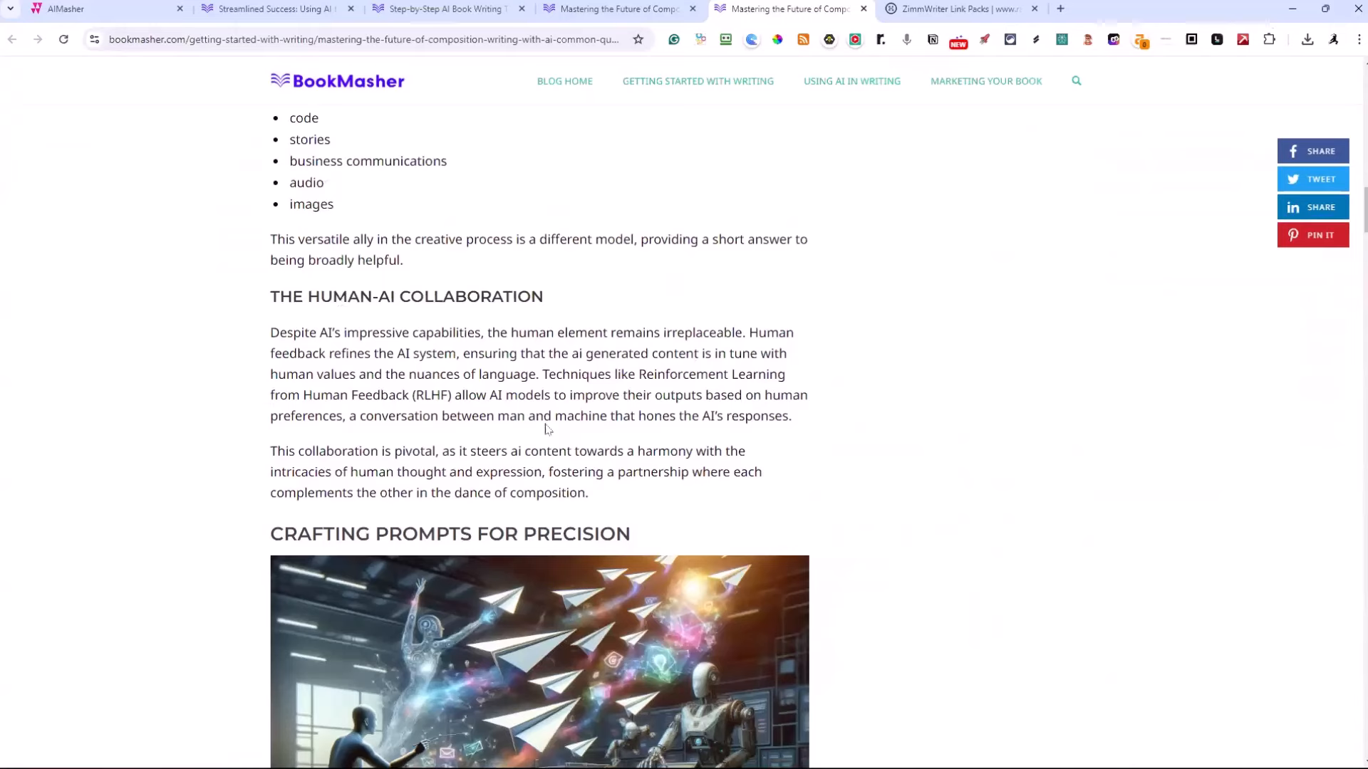
scroll(545, 403, "up", 1)
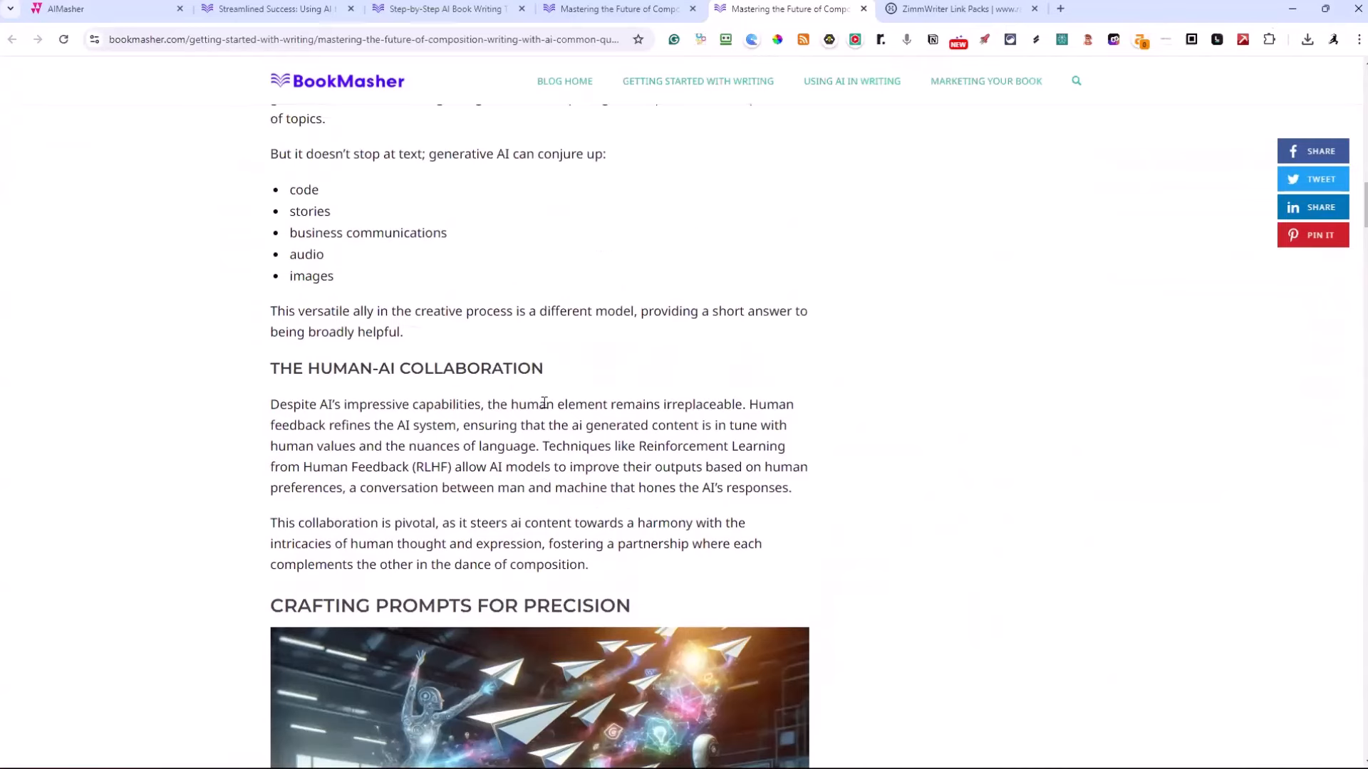
scroll(544, 402, "up", 1)
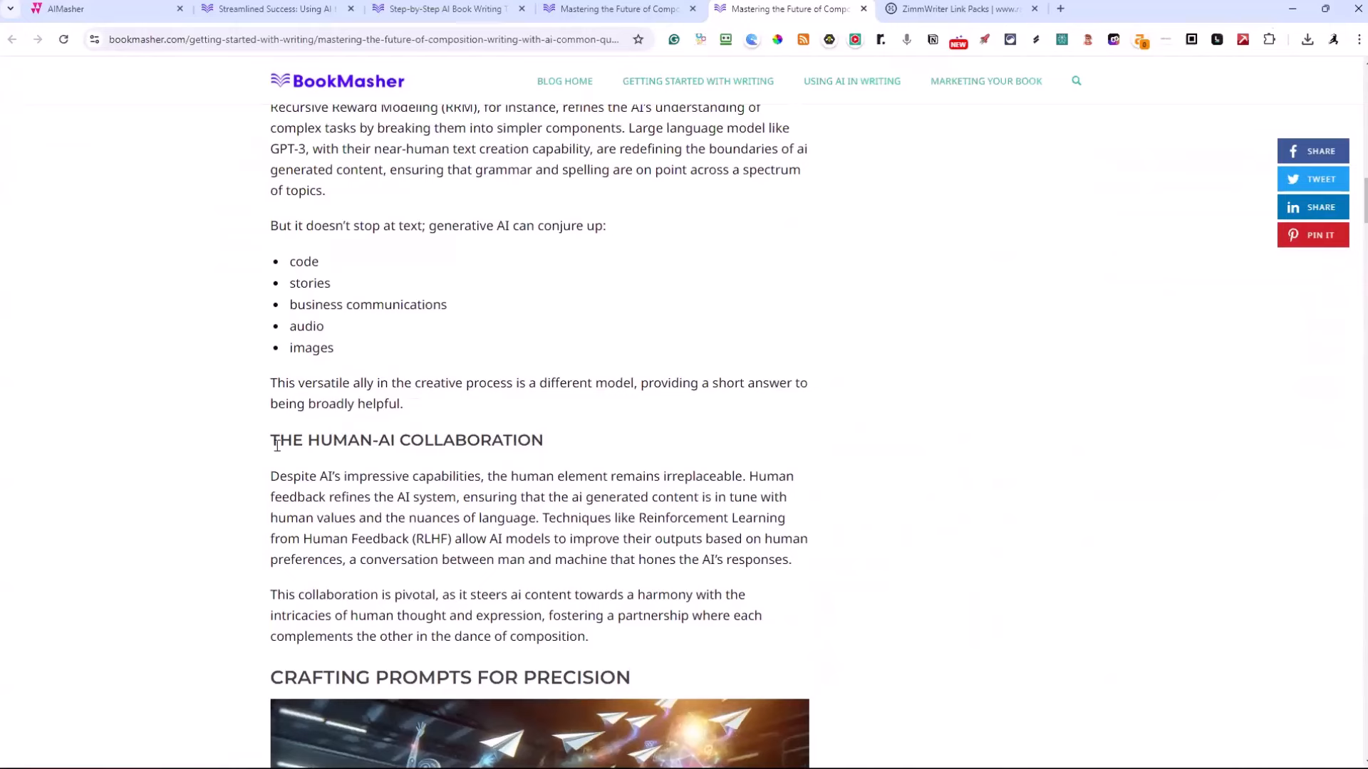
left_click_drag(272, 444, 548, 444)
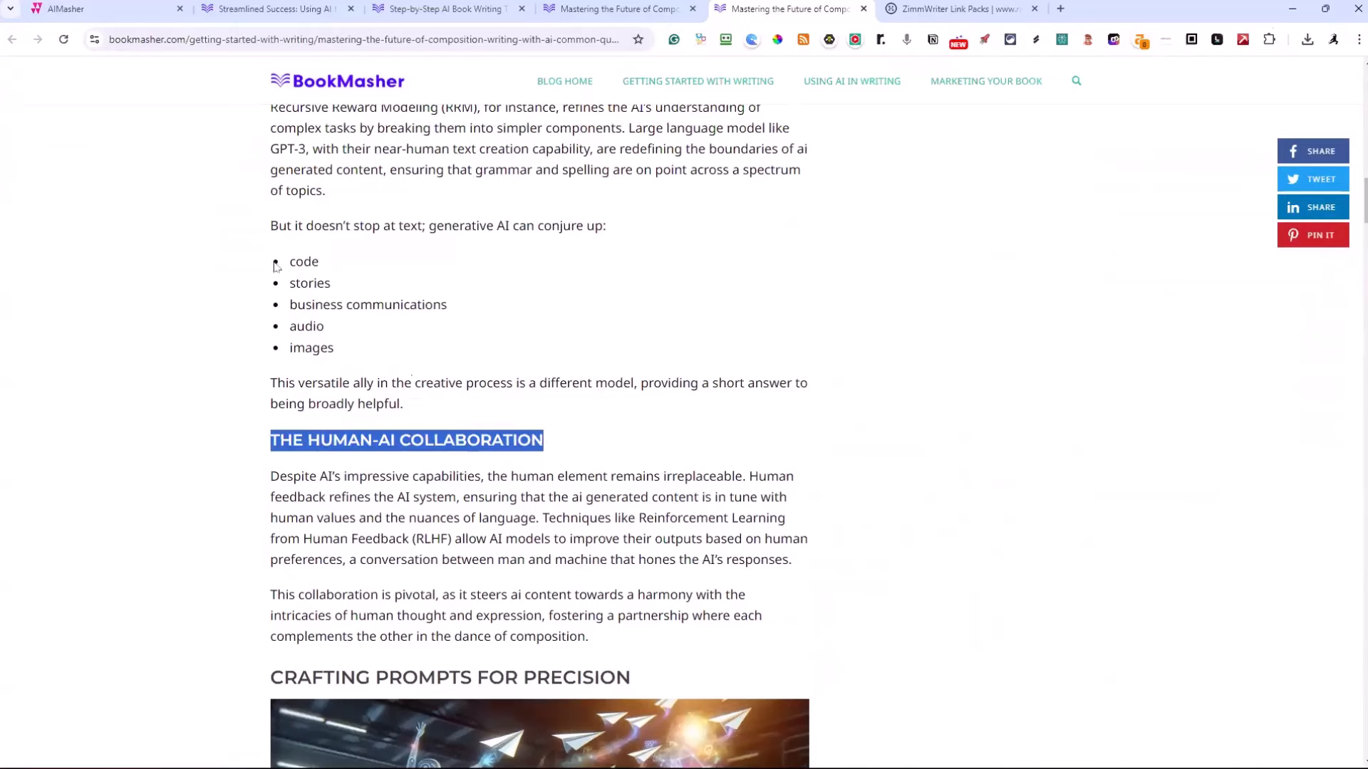
scroll(470, 324, "down", 1)
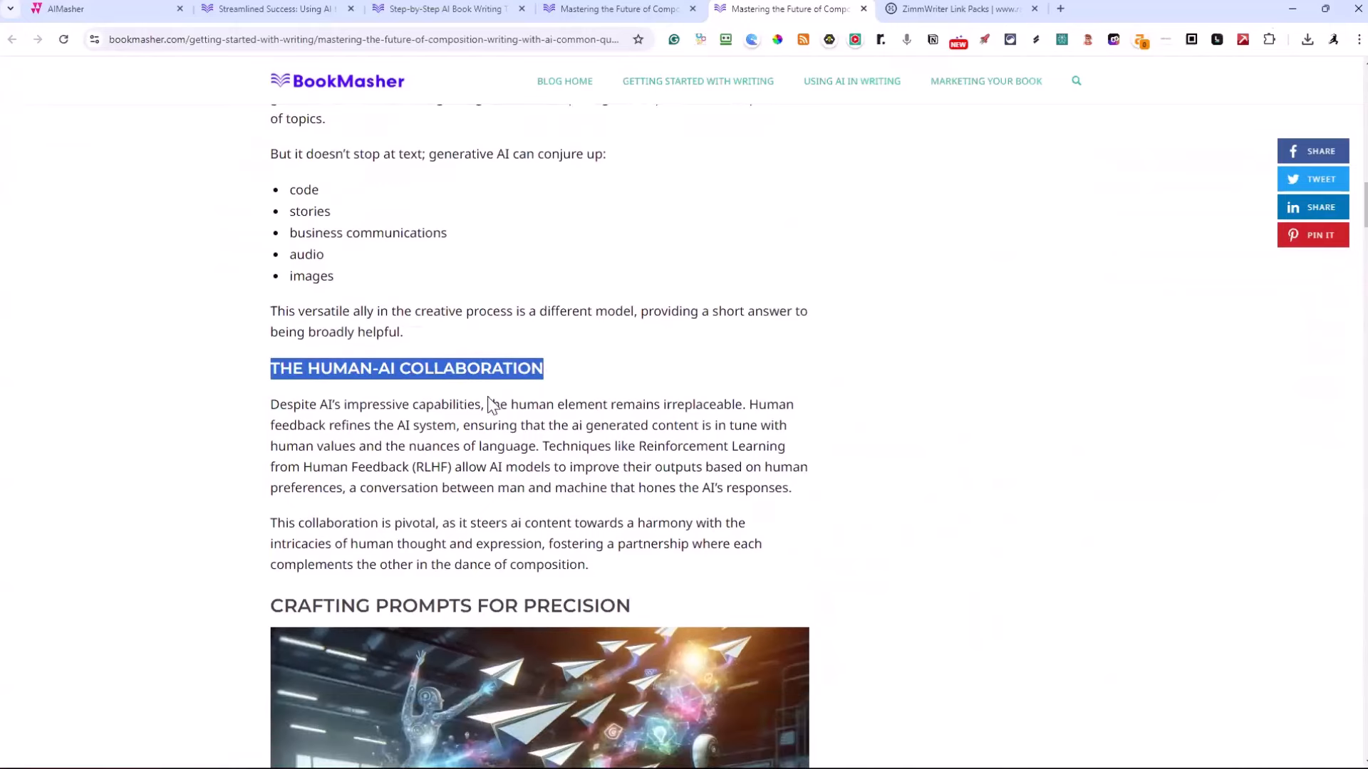
Go back to the AiMasher article and review its sections and links, continuing to the summary and voice-over settings below it
left_click(288, 10)
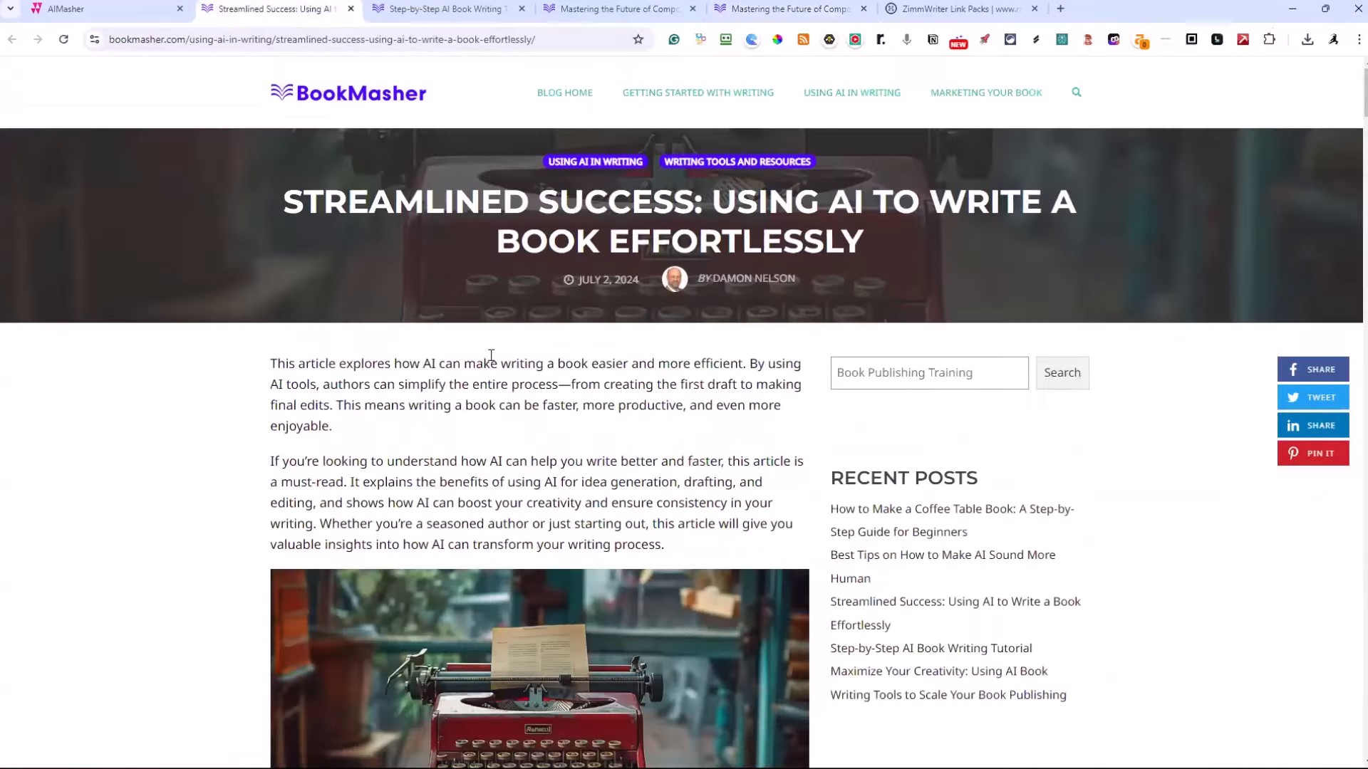
left_click(143, 10)
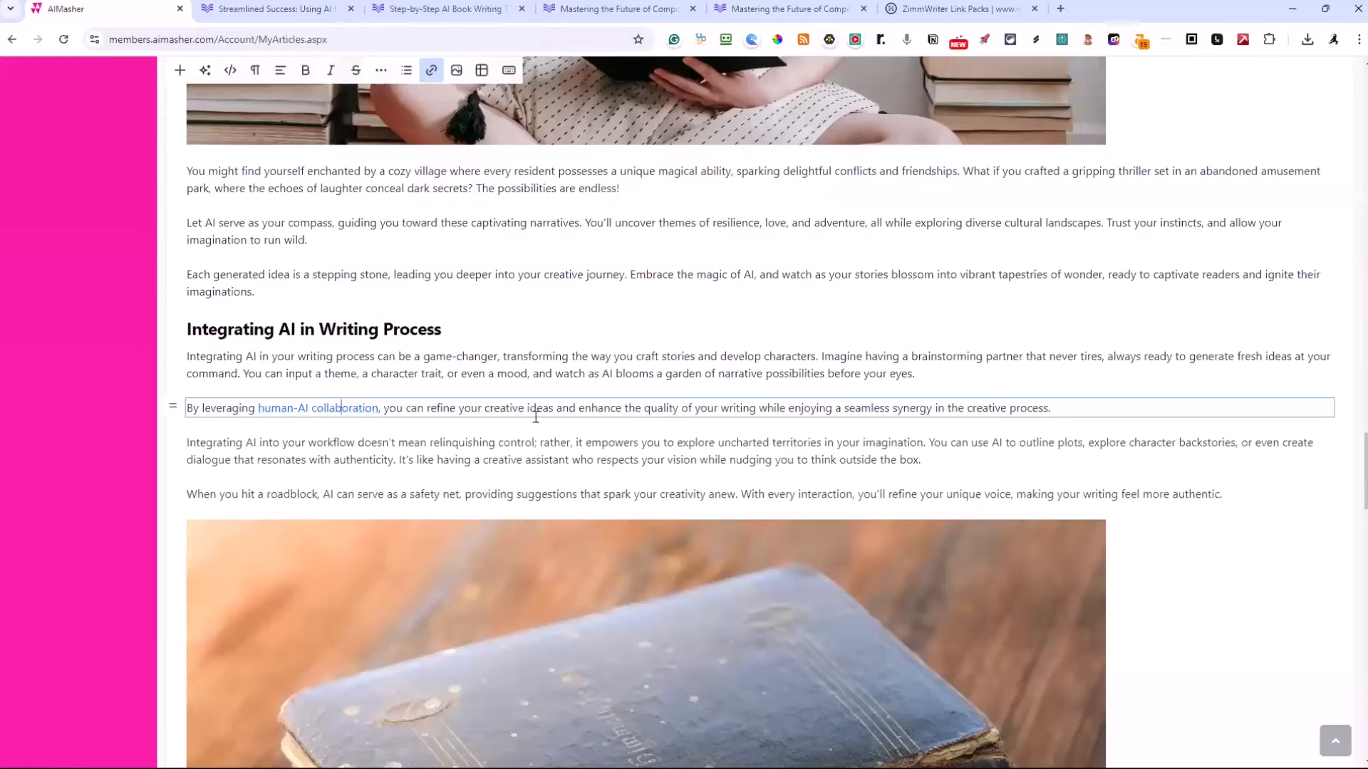
scroll(613, 399, "down", 6)
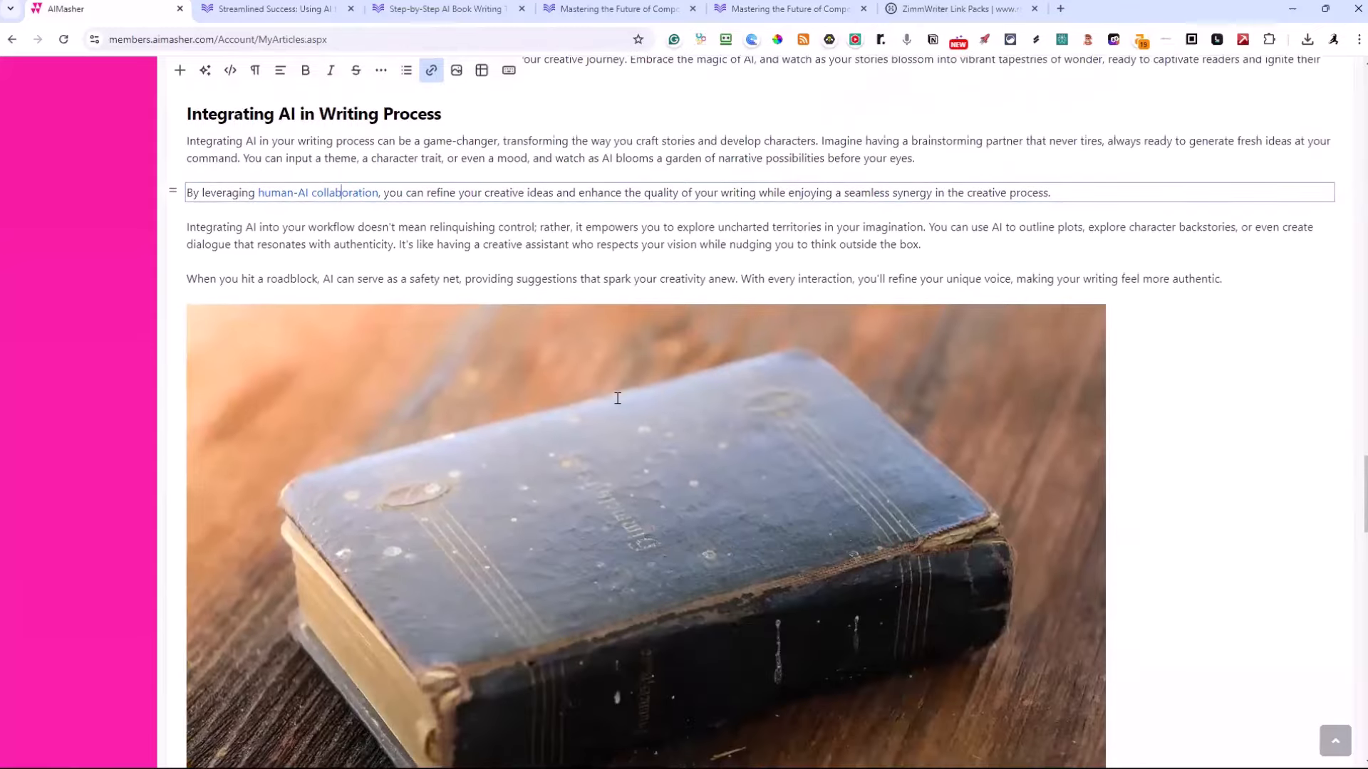
scroll(617, 398, "up", 20)
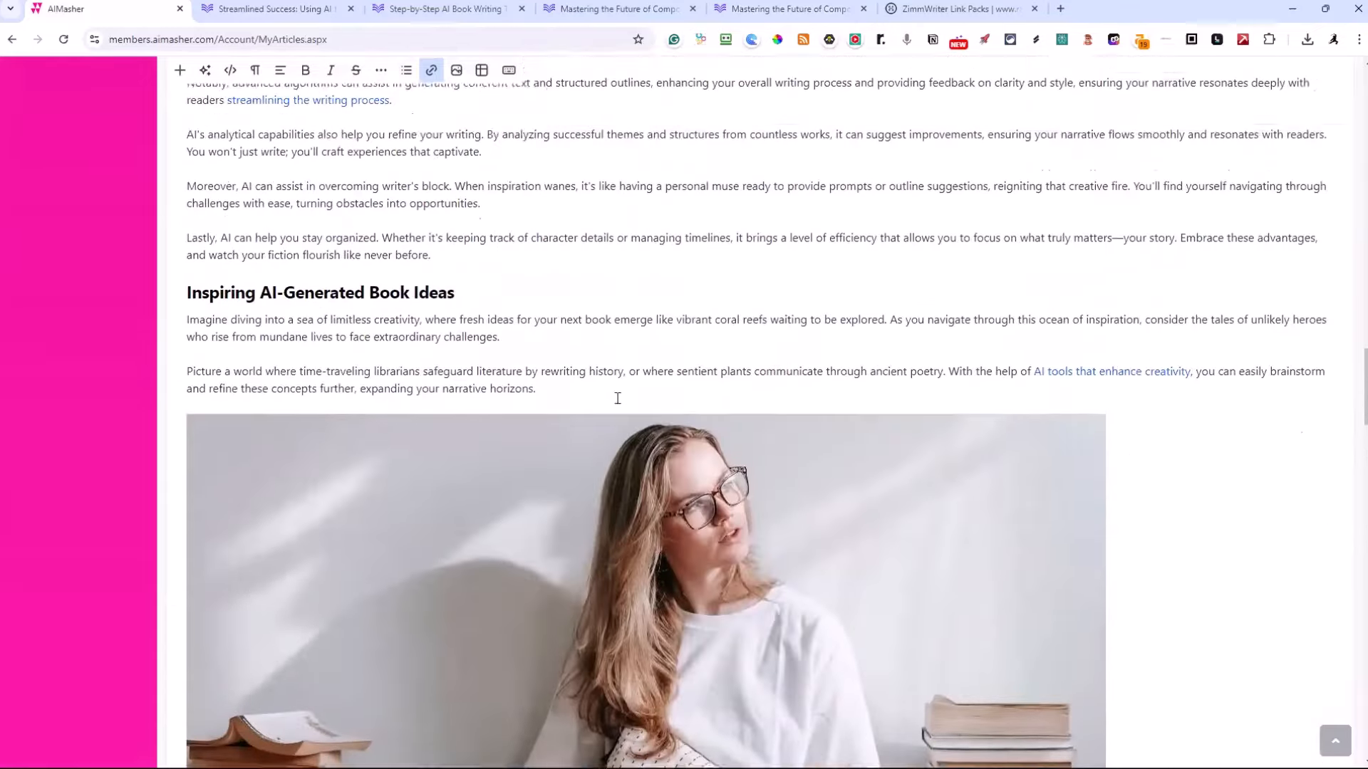
scroll(617, 398, "up", 20)
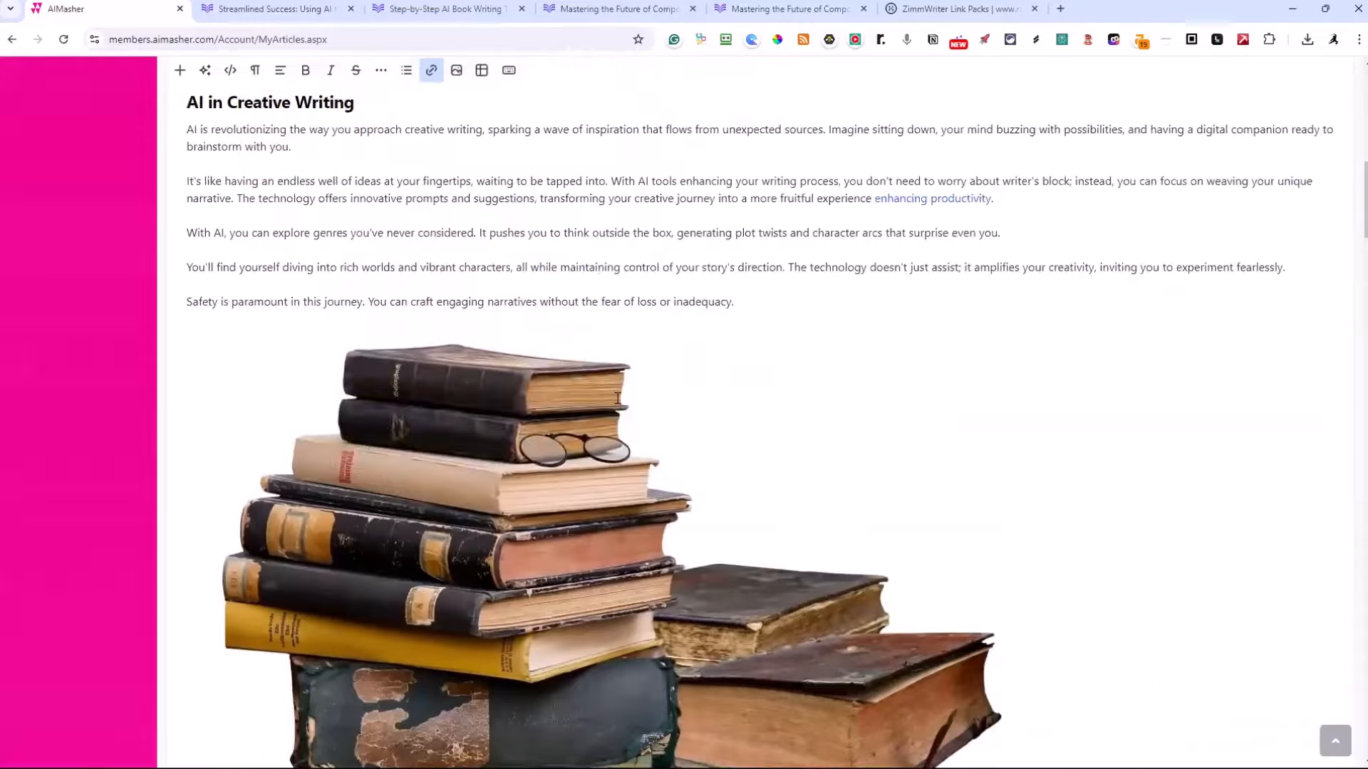
scroll(617, 396, "up", 6)
scroll(619, 393, "down", 12)
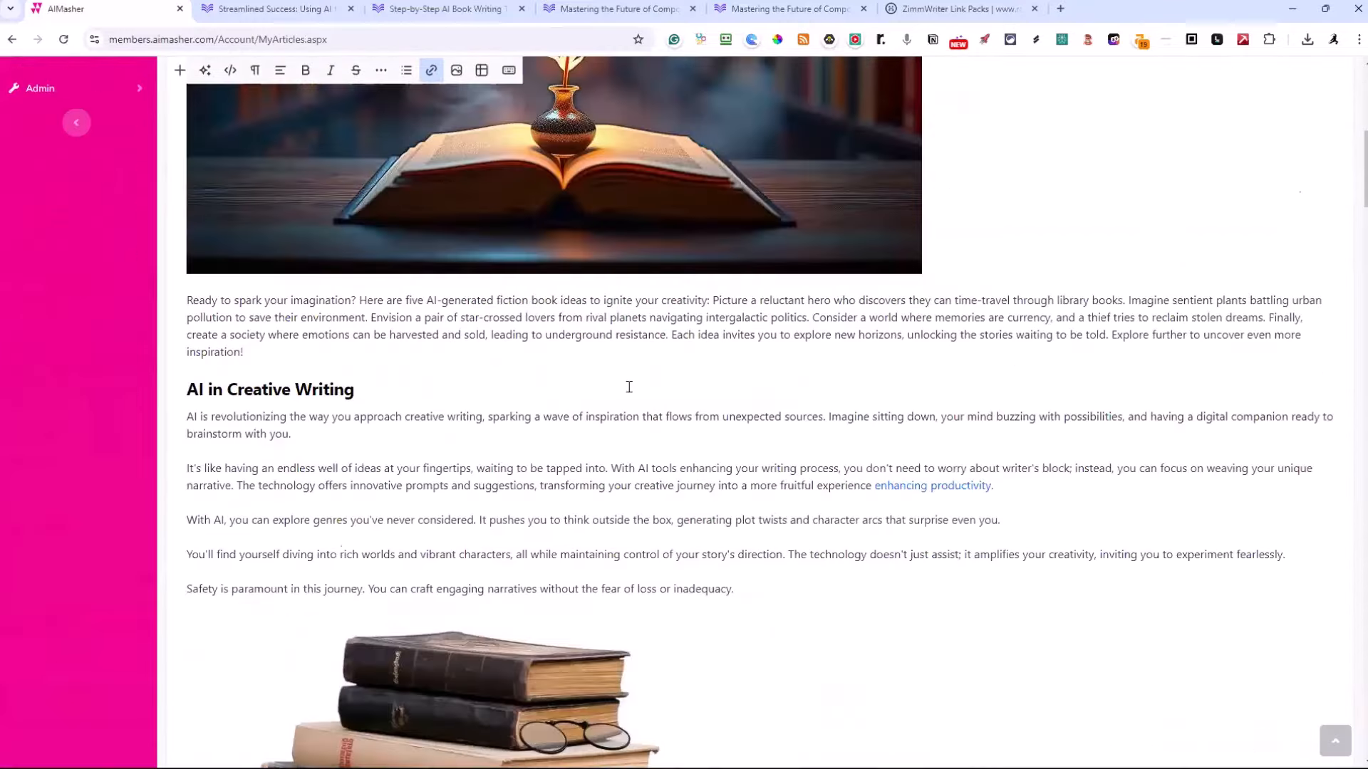
scroll(629, 387, "down", 20)
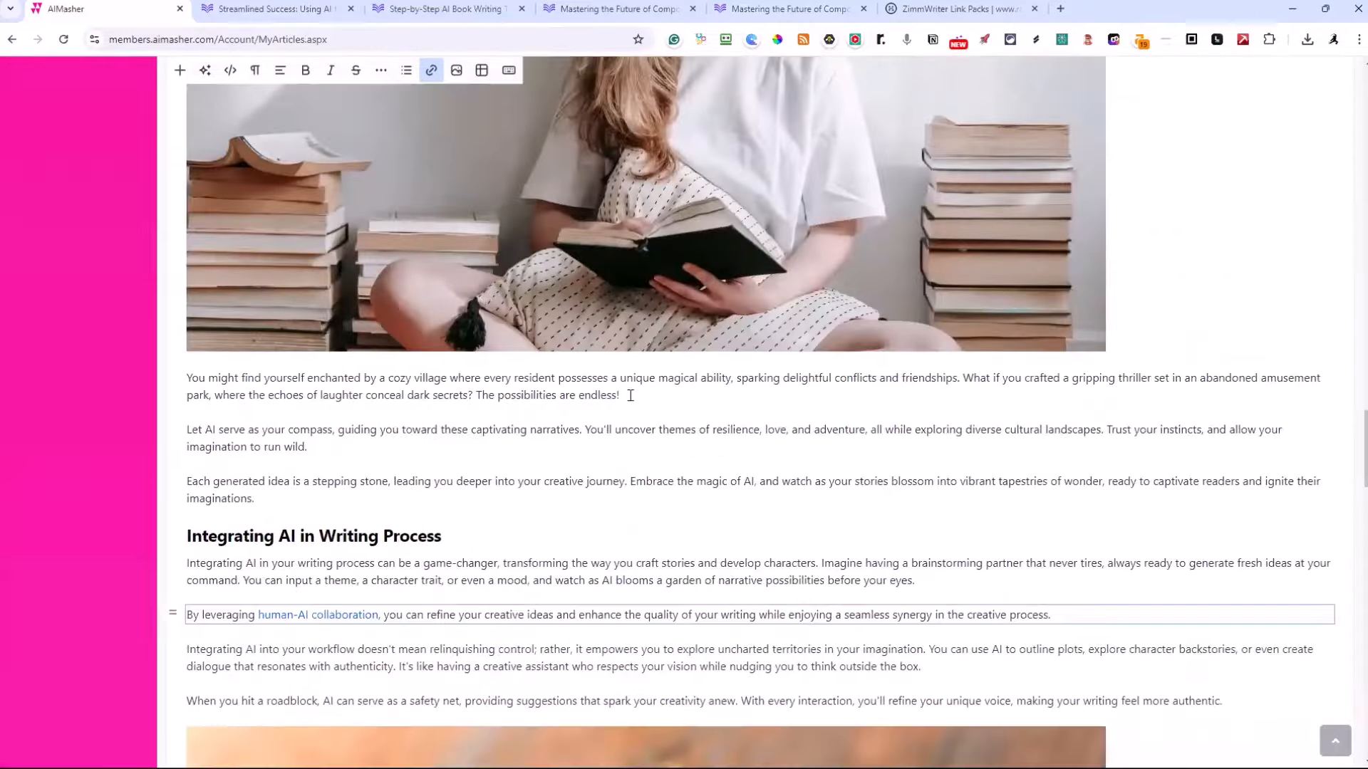
scroll(630, 395, "down", 10)
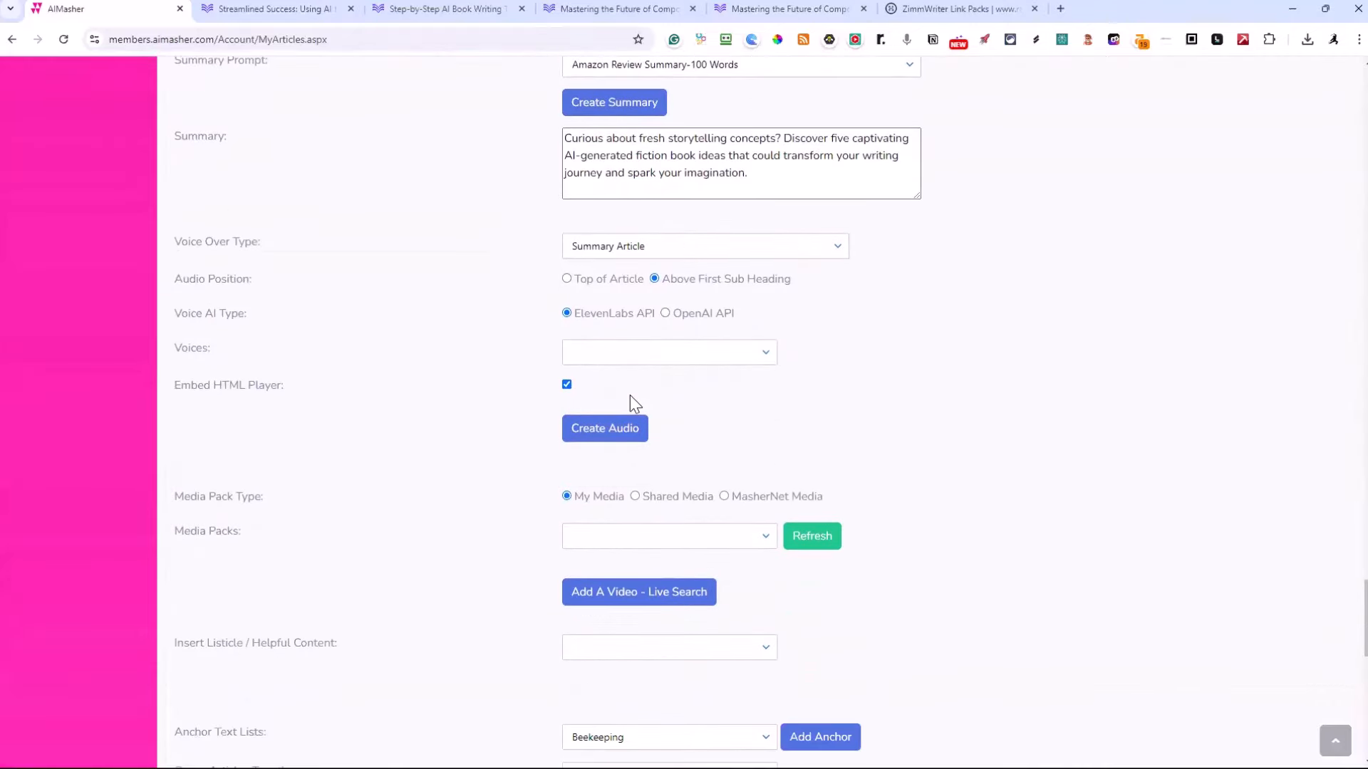
Create a new article summary with the Summary-TMZ-100 Words prompt and enlarge the summary box to show the full text
scroll(641, 284, "up", 3)
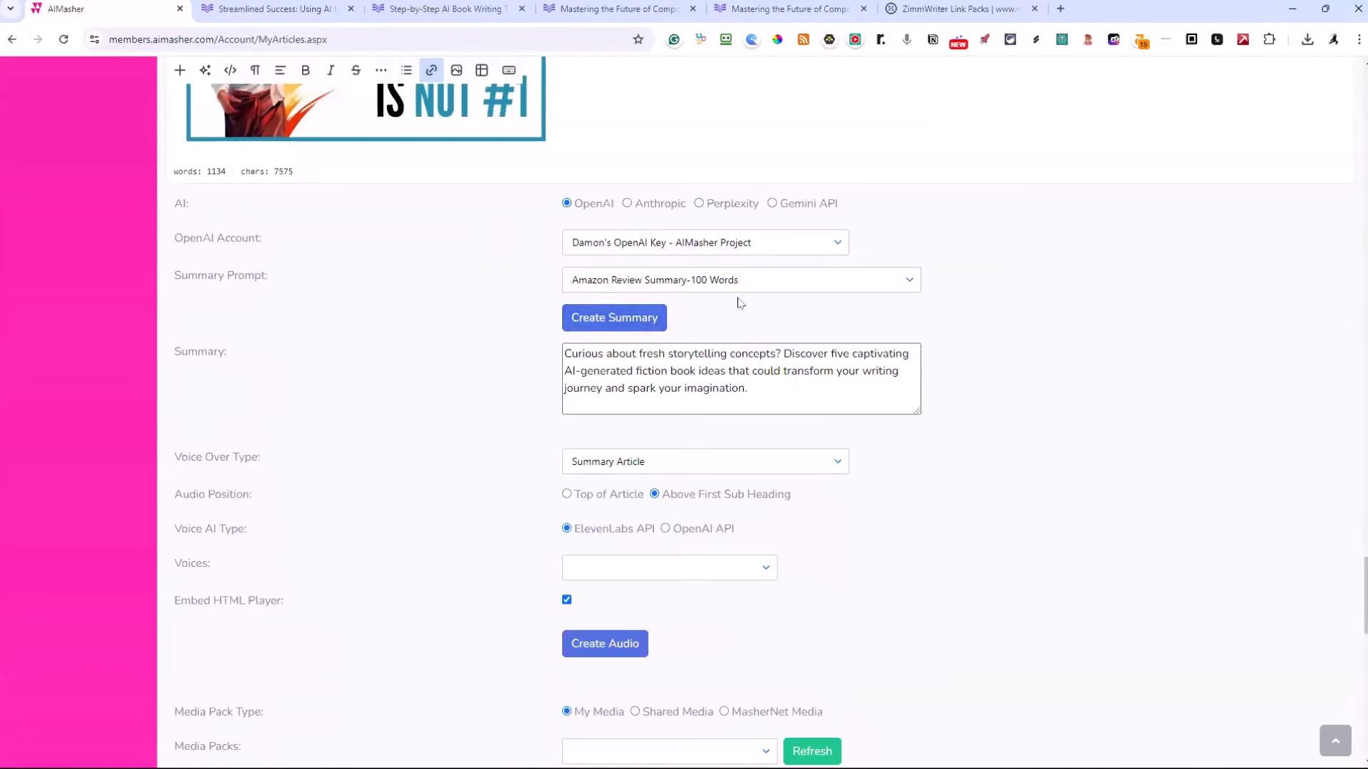
left_click(697, 287)
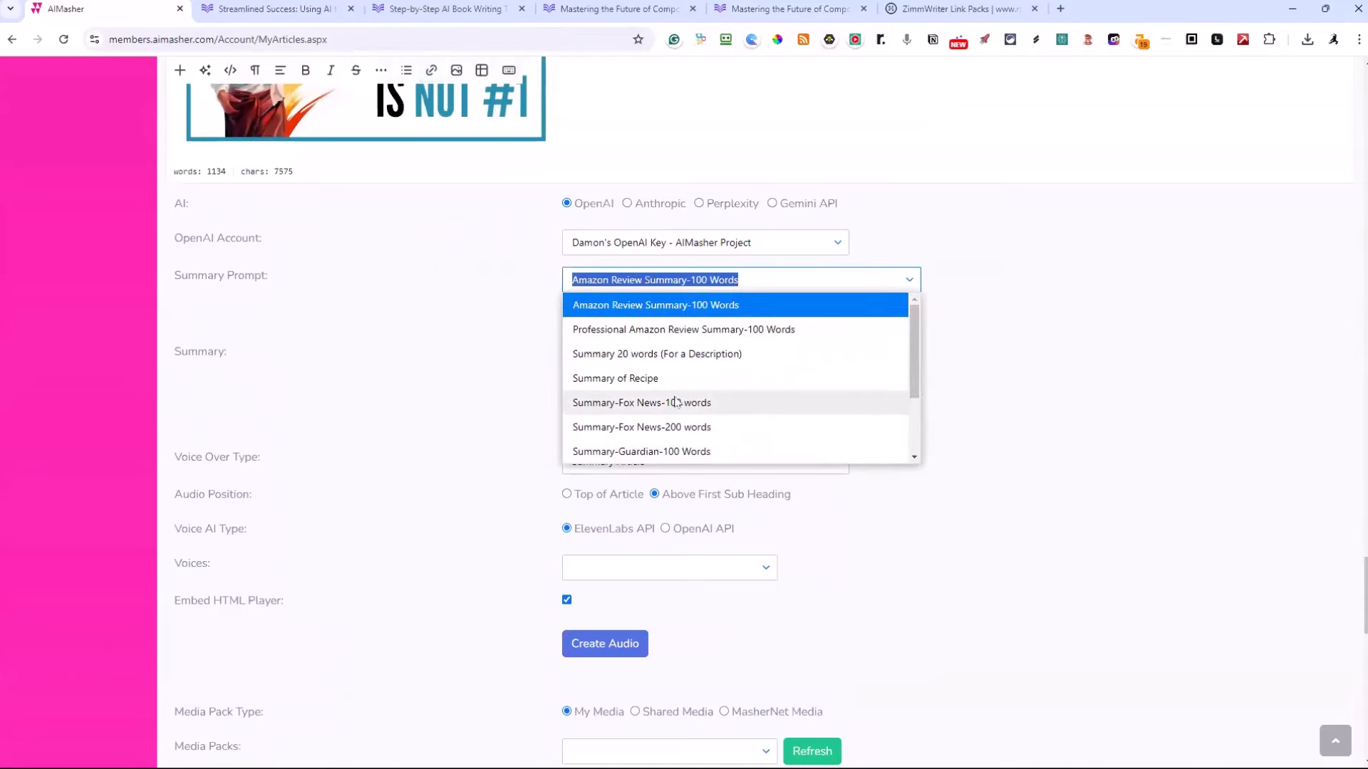
scroll(673, 406, "down", 1)
left_click(633, 428)
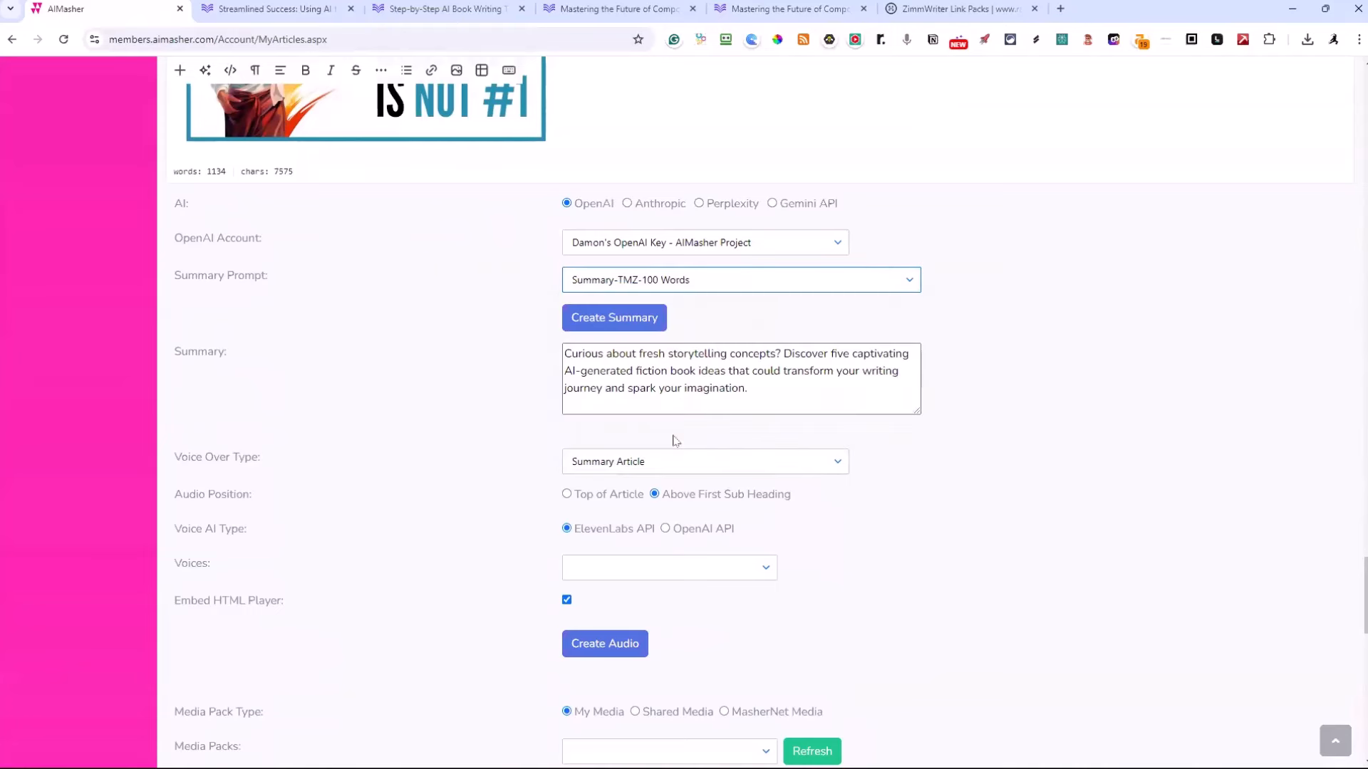
left_click(631, 327)
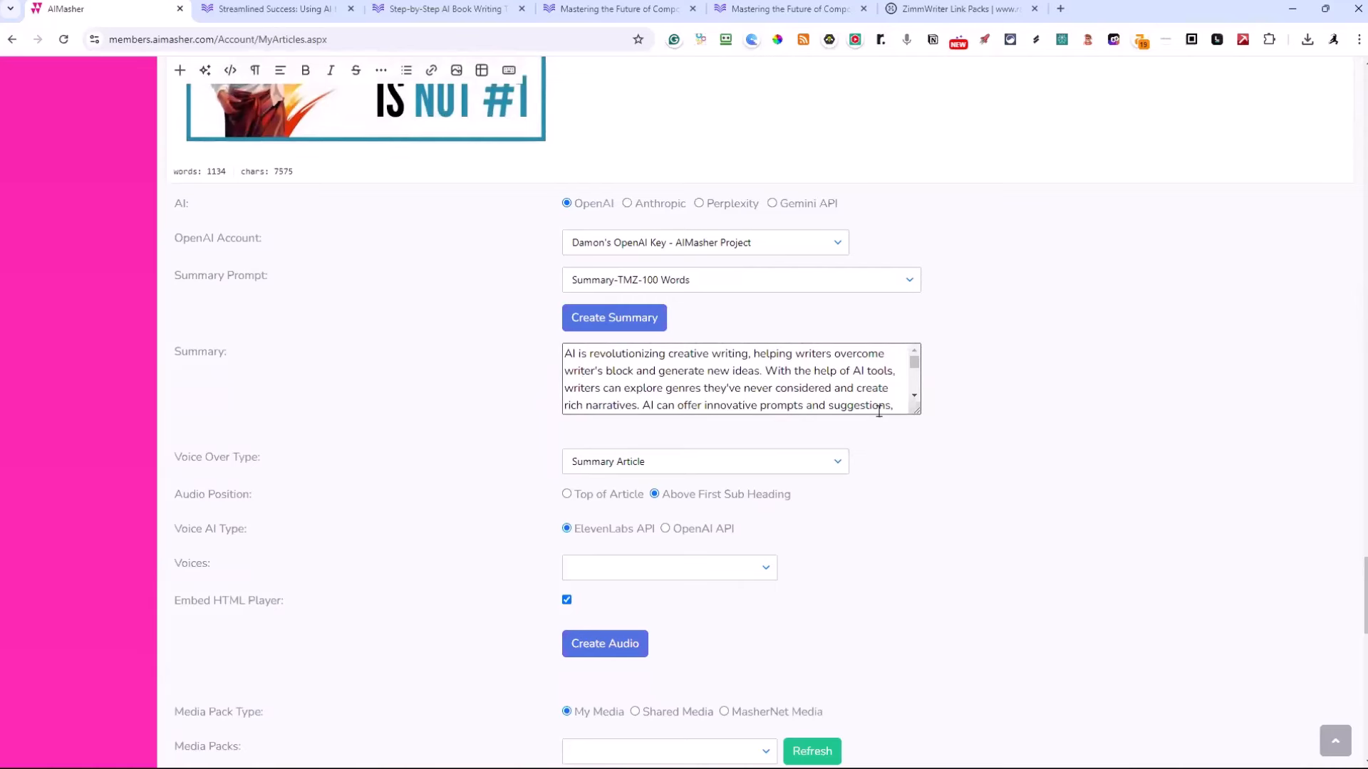
left_click_drag(917, 411, 933, 602)
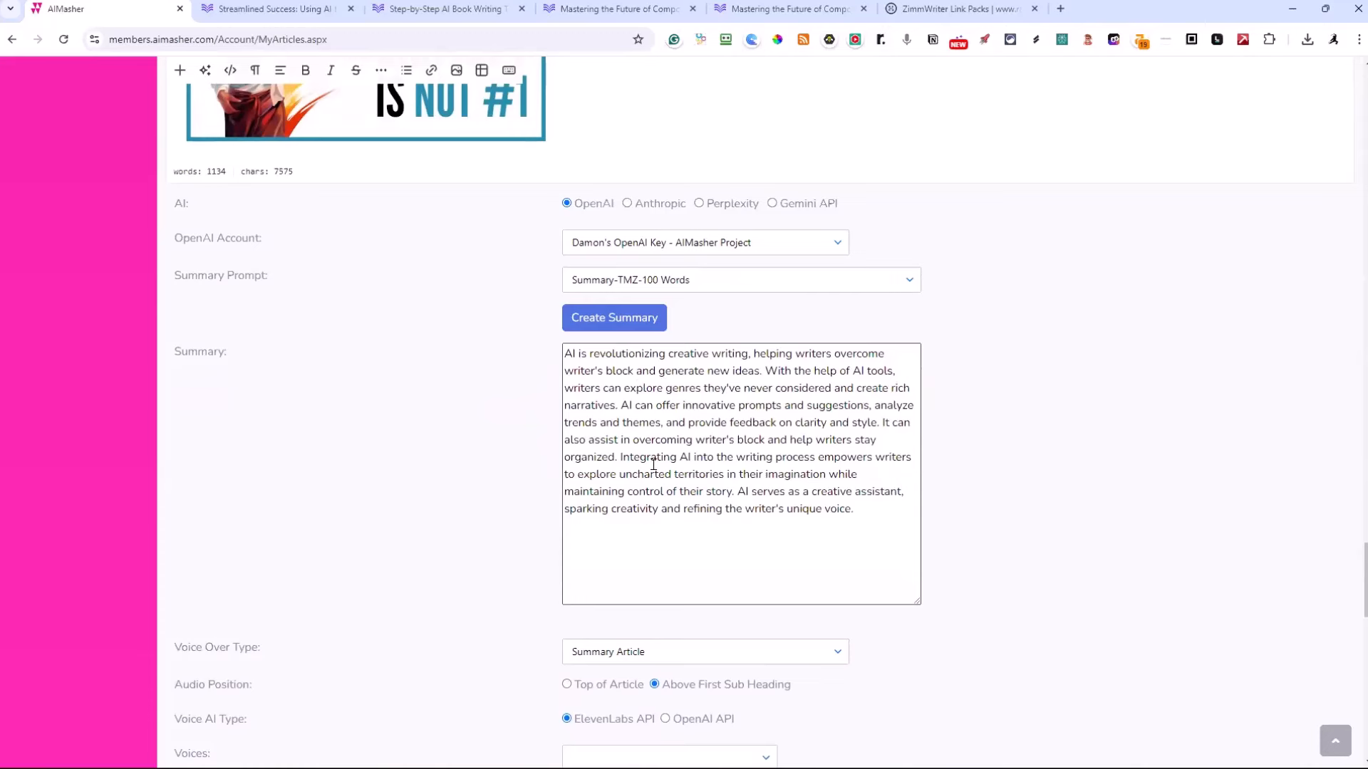
Create the summary voice-over audio with the OpenAI API, using the tts-1 model and the Echo voice
scroll(710, 470, "down", 2)
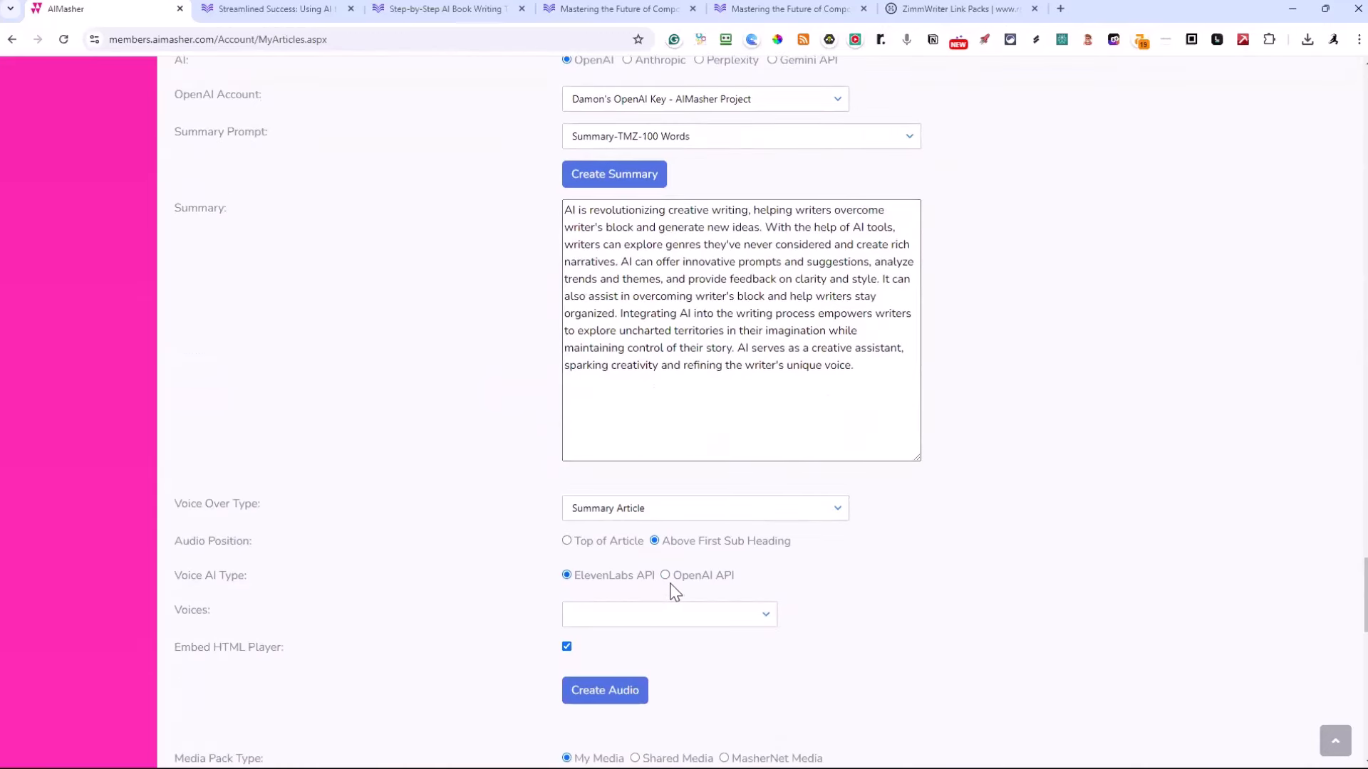
left_click(664, 575)
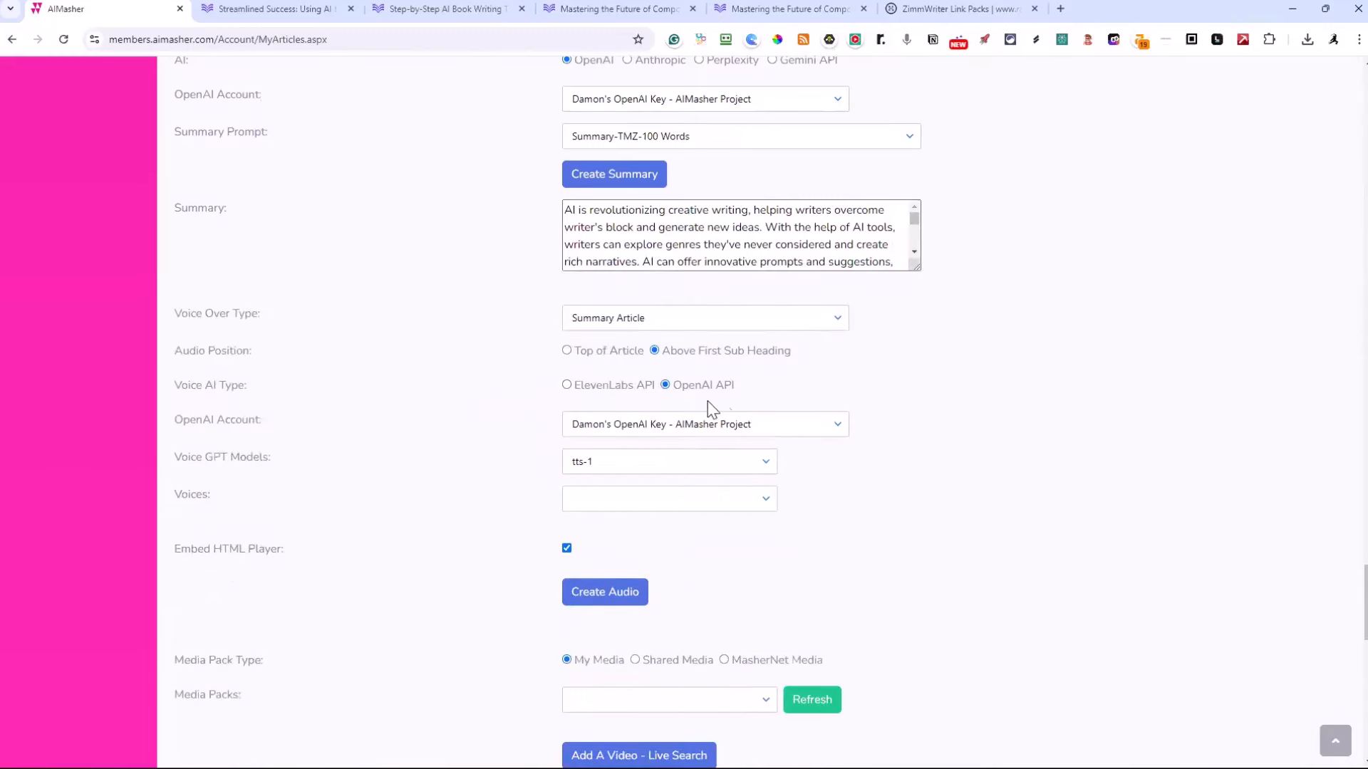
left_click(767, 503)
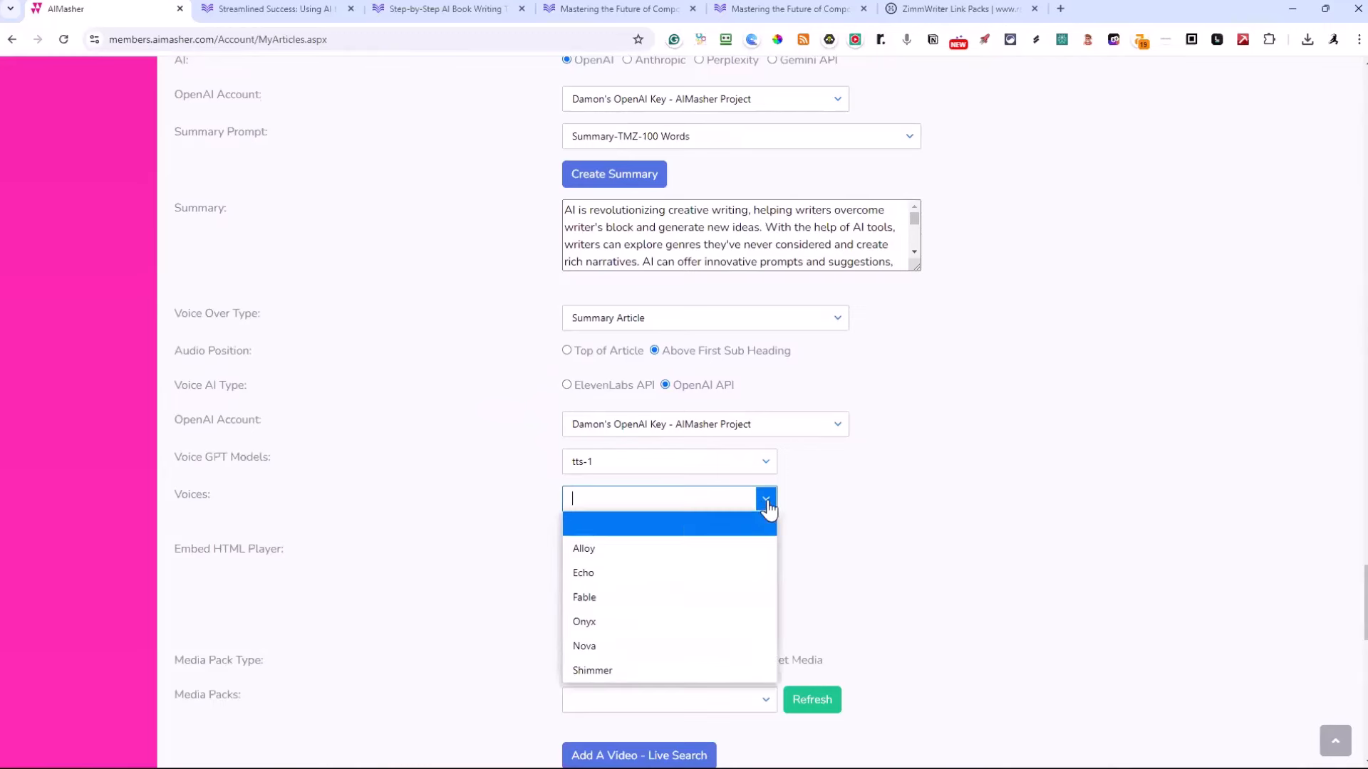
left_click(610, 573)
left_click(595, 602)
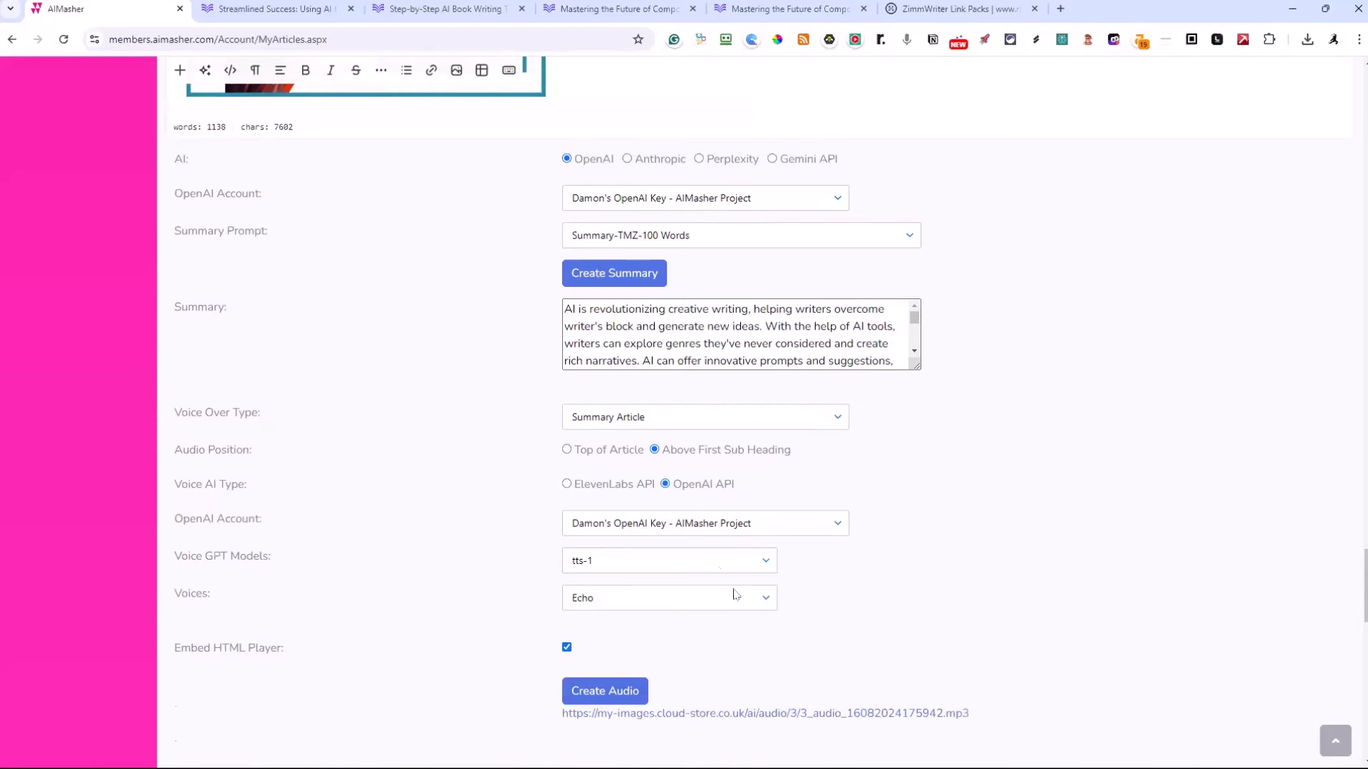
Play the start of the embedded summary audio above the first subheading, pause it, and review the top of the article
scroll(770, 480, "up", 10)
scroll(769, 479, "up", 20)
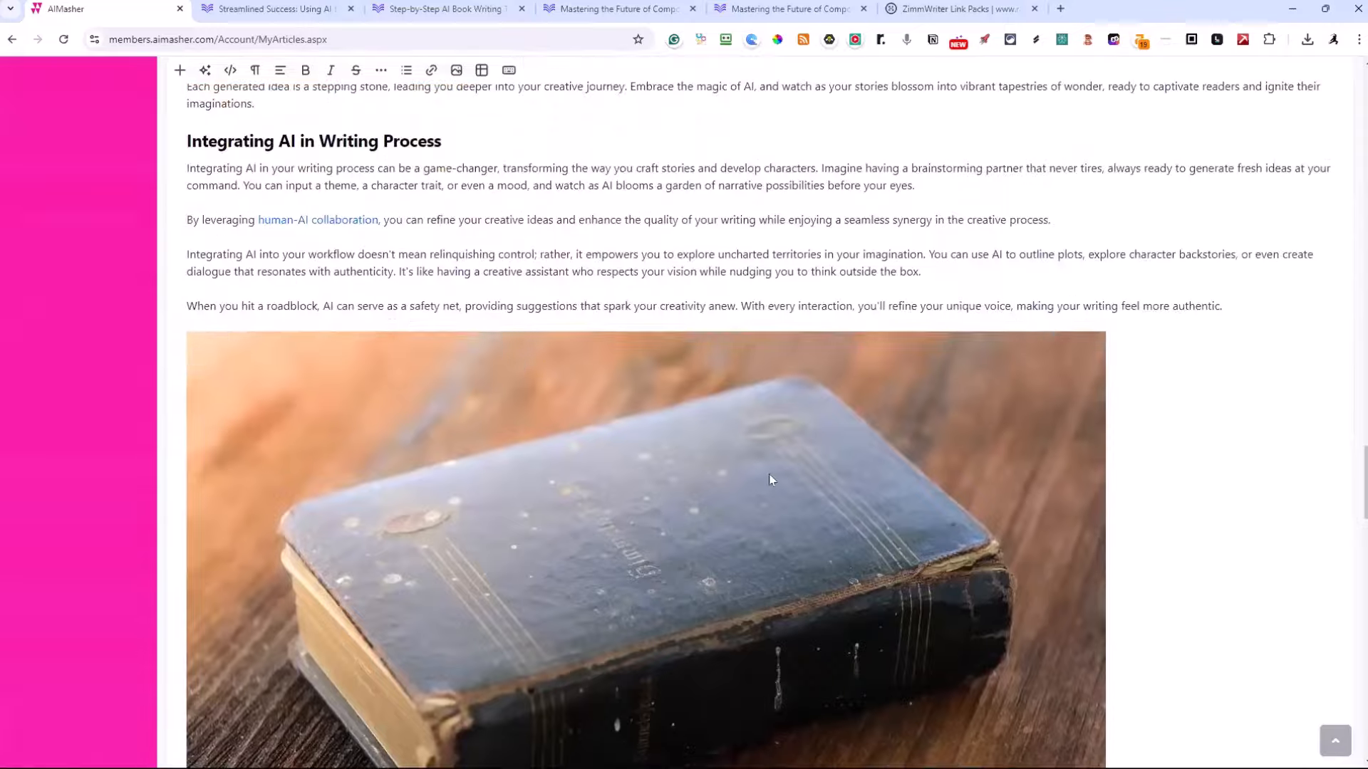
scroll(768, 479, "up", 20)
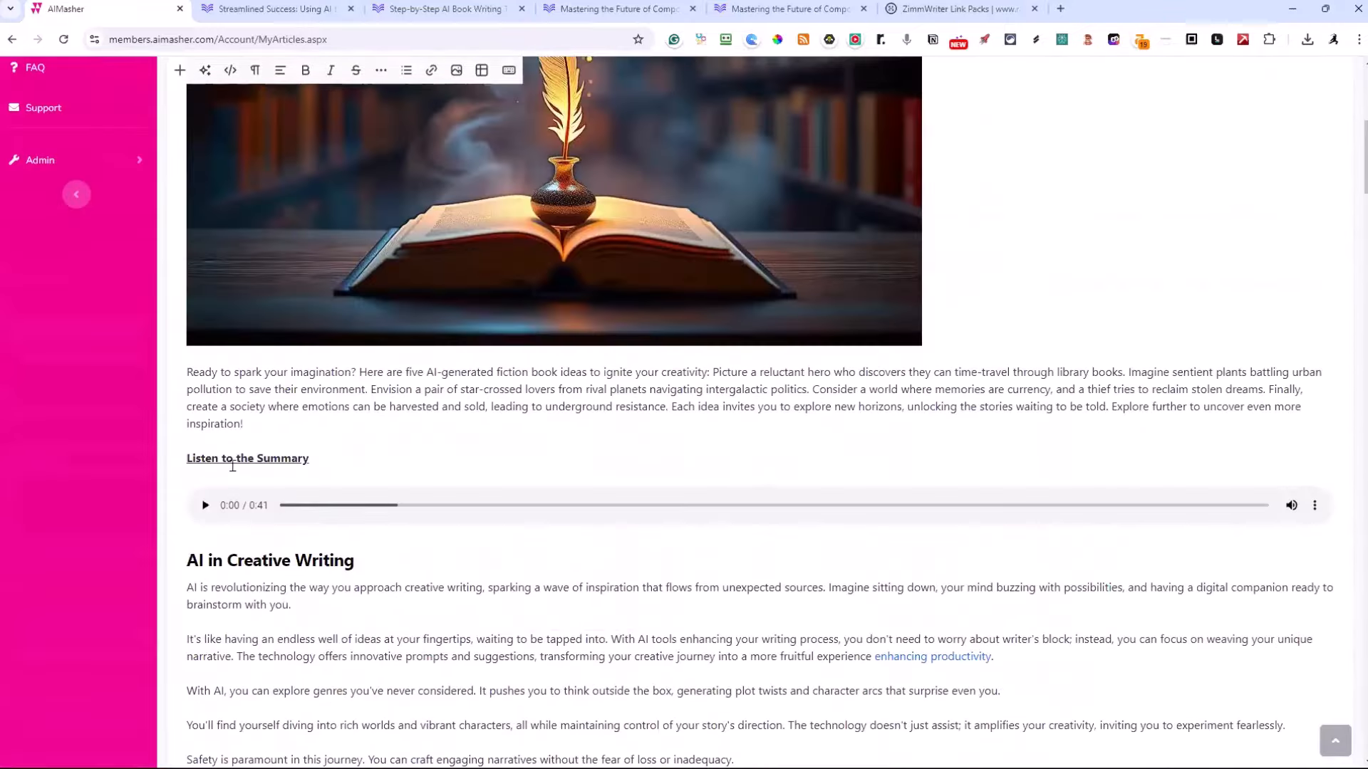
left_click(203, 506)
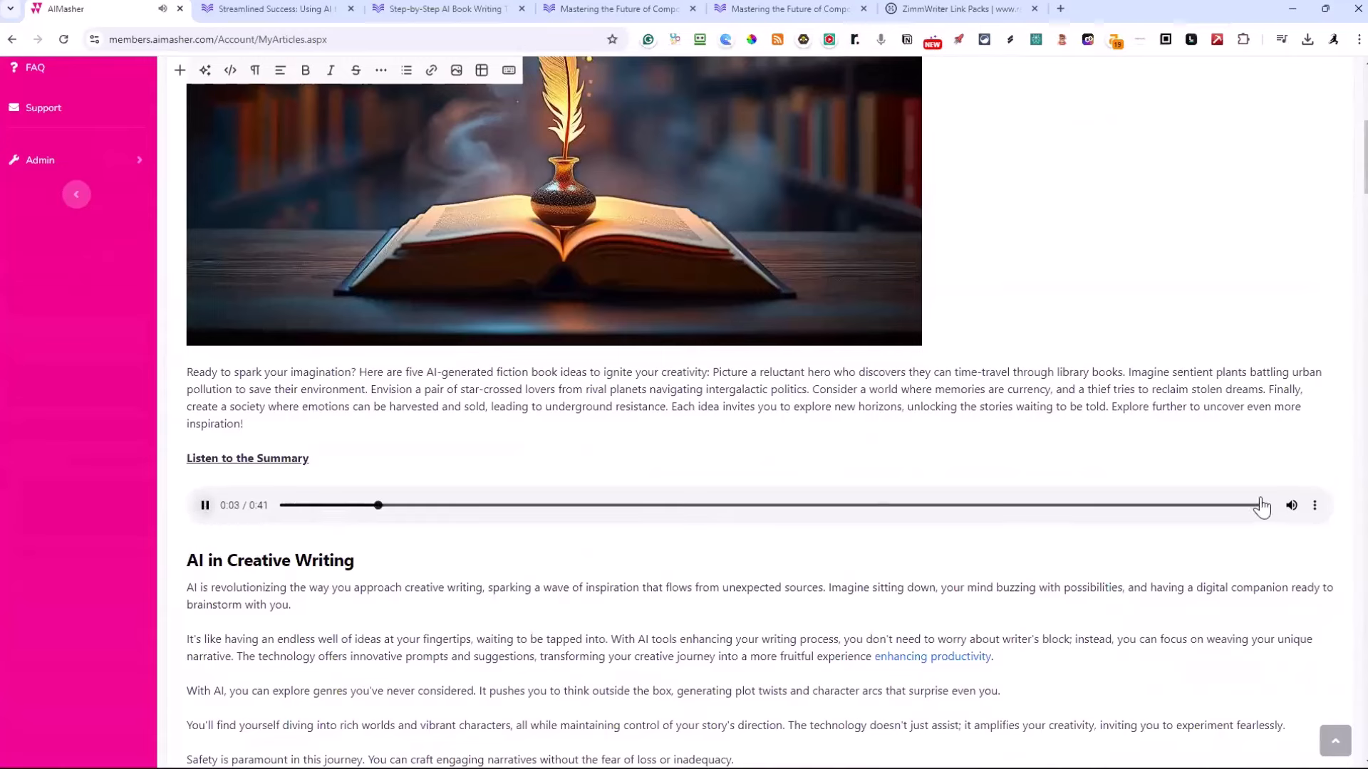
mouse_move(1292, 513)
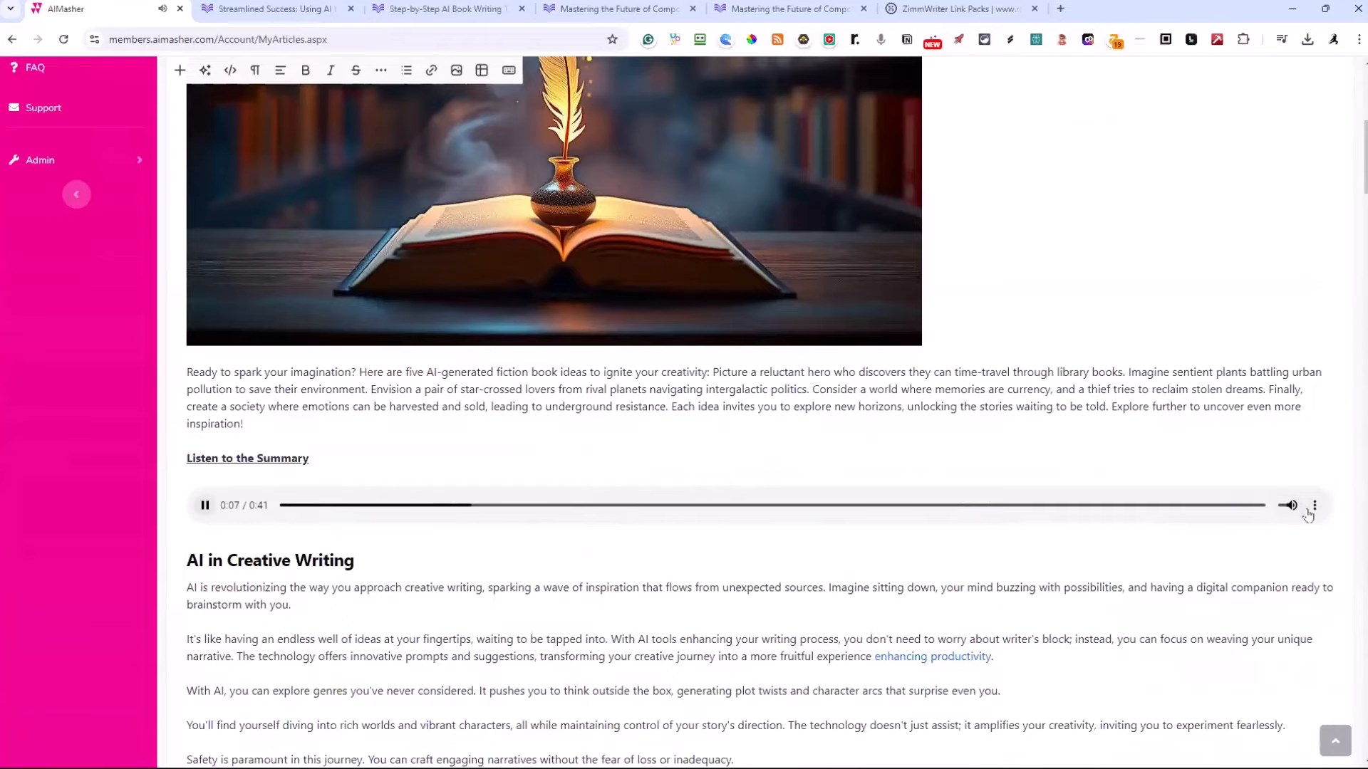
left_click(205, 506)
scroll(641, 426, "up", 5)
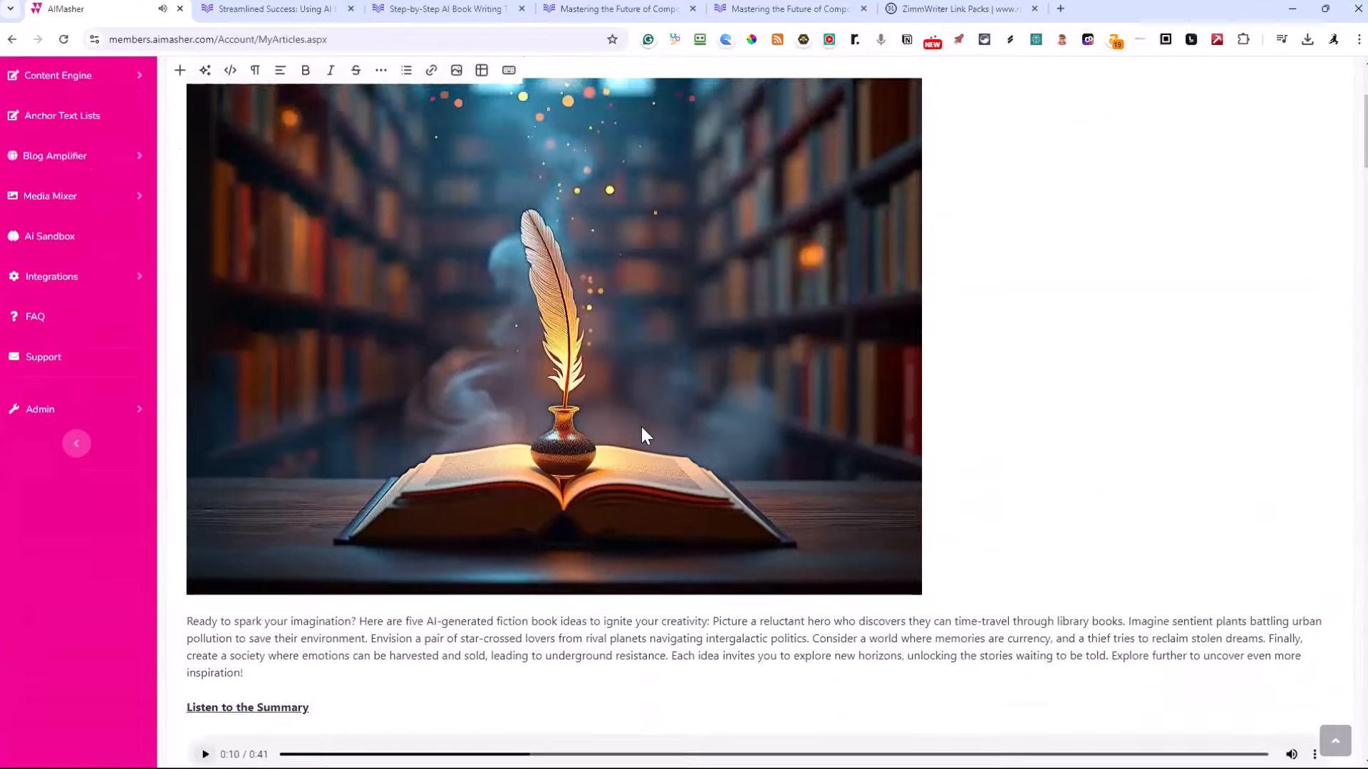
scroll(311, 544, "down", 5)
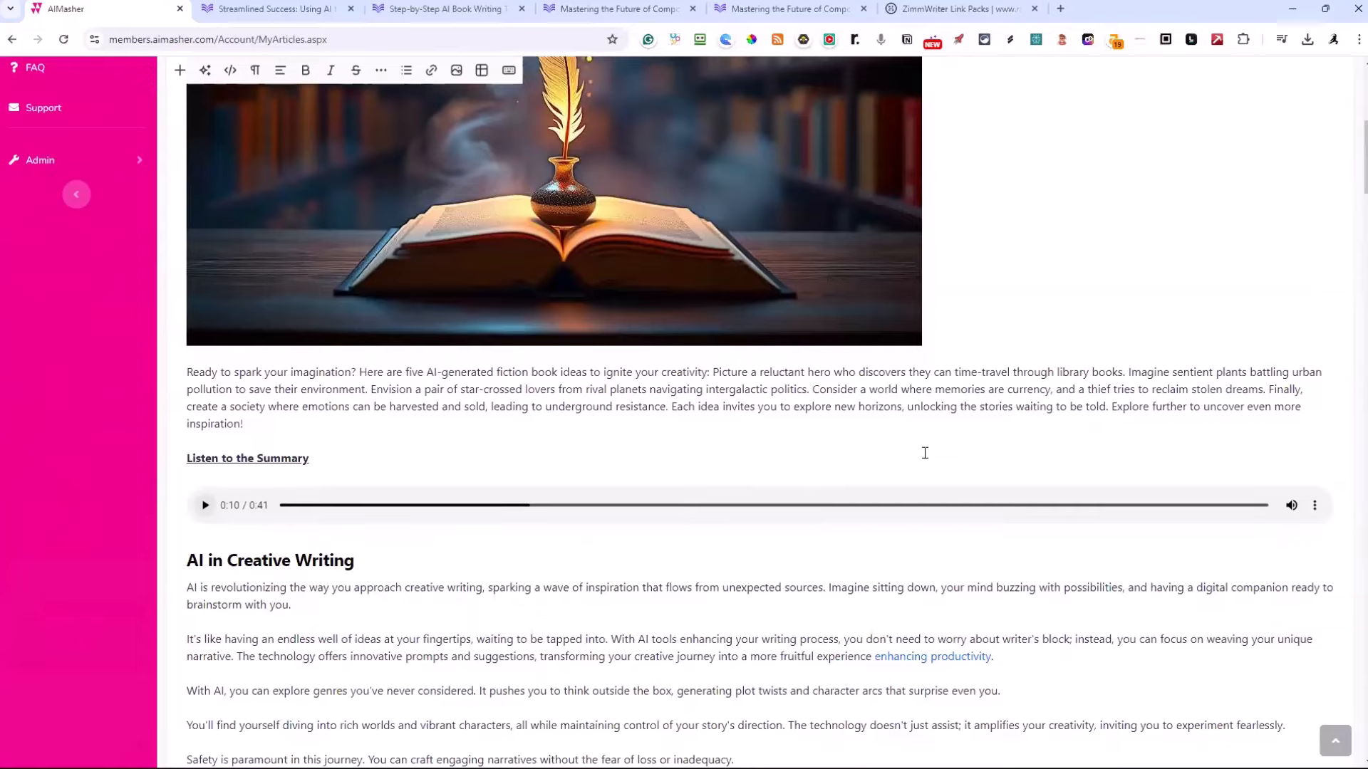
scroll(925, 453, "up", 5)
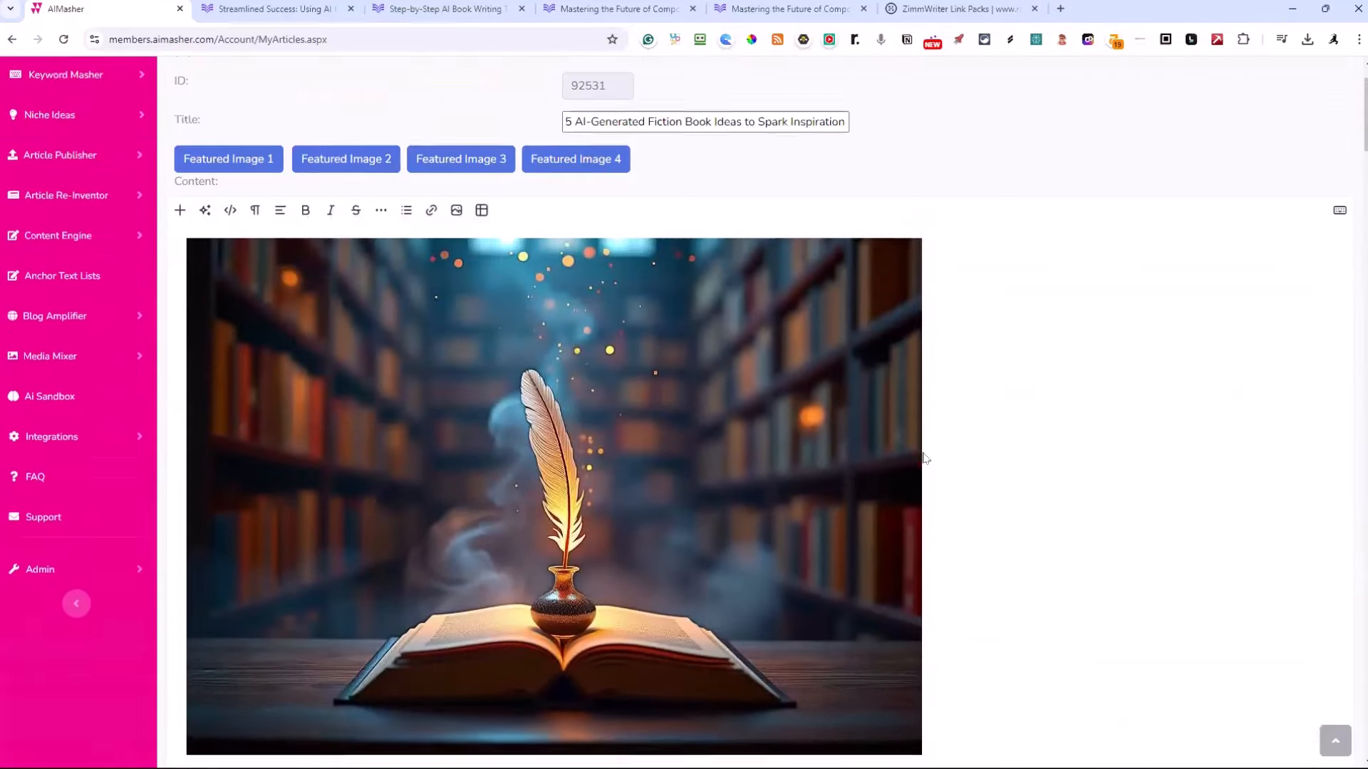
scroll(924, 458, "up", 1)
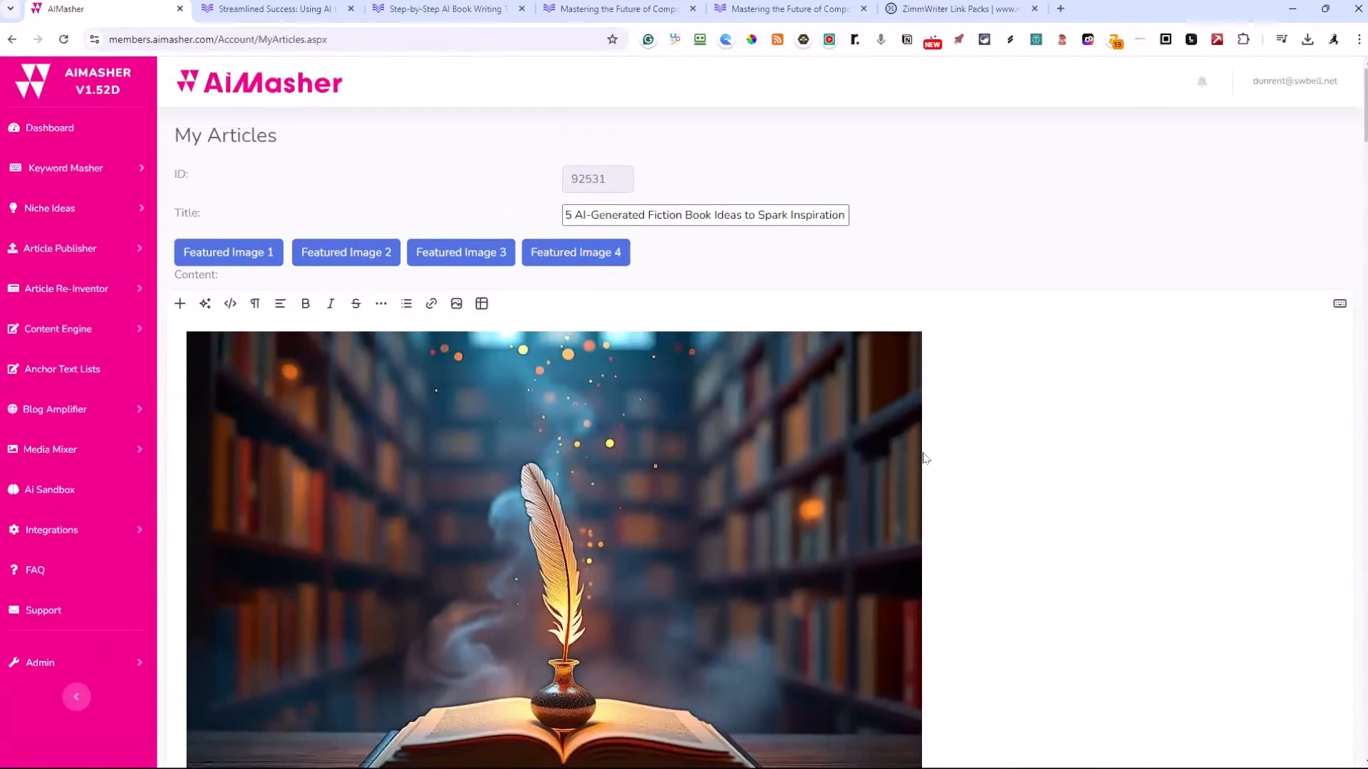
Try to create the summary voice-over again with the ElevenLabs API and the Matilda voice
scroll(925, 458, "down", 20)
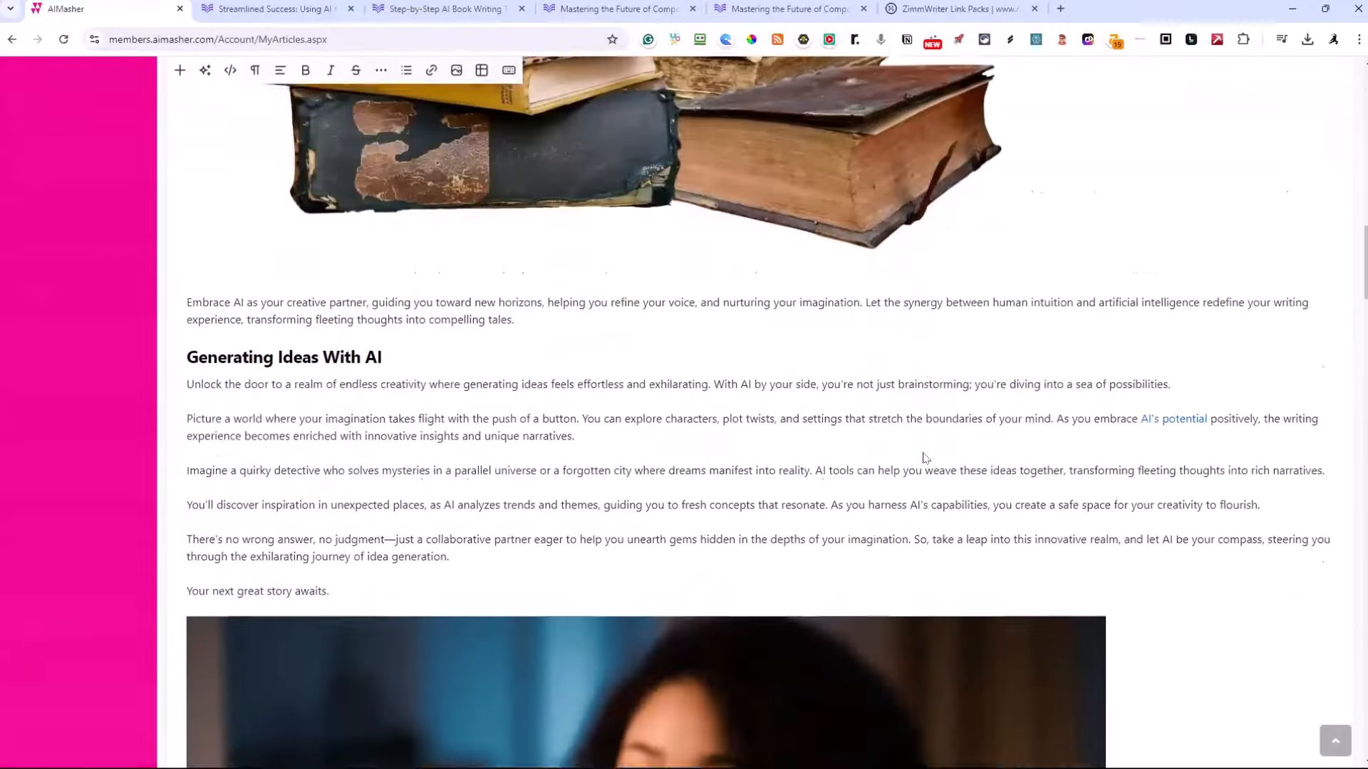
scroll(923, 457, "down", 20)
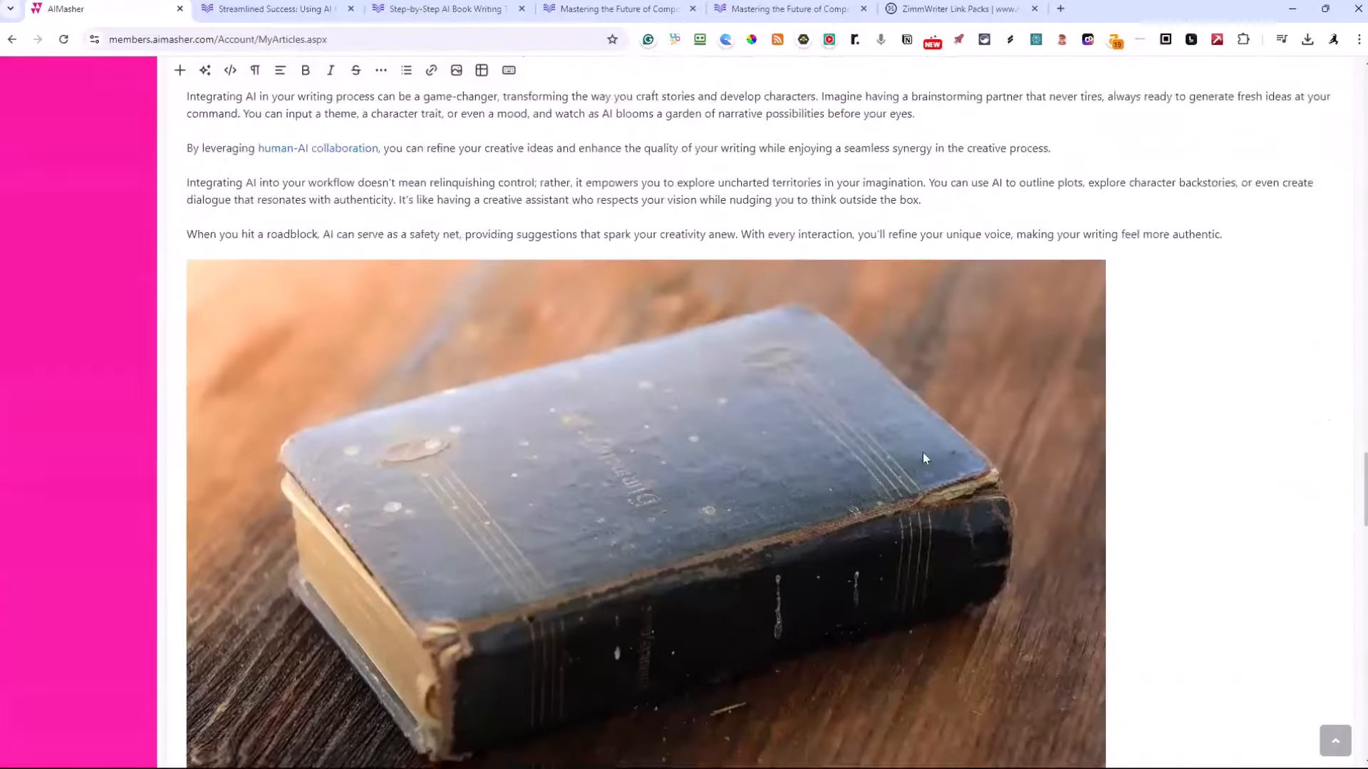
scroll(923, 457, "down", 20)
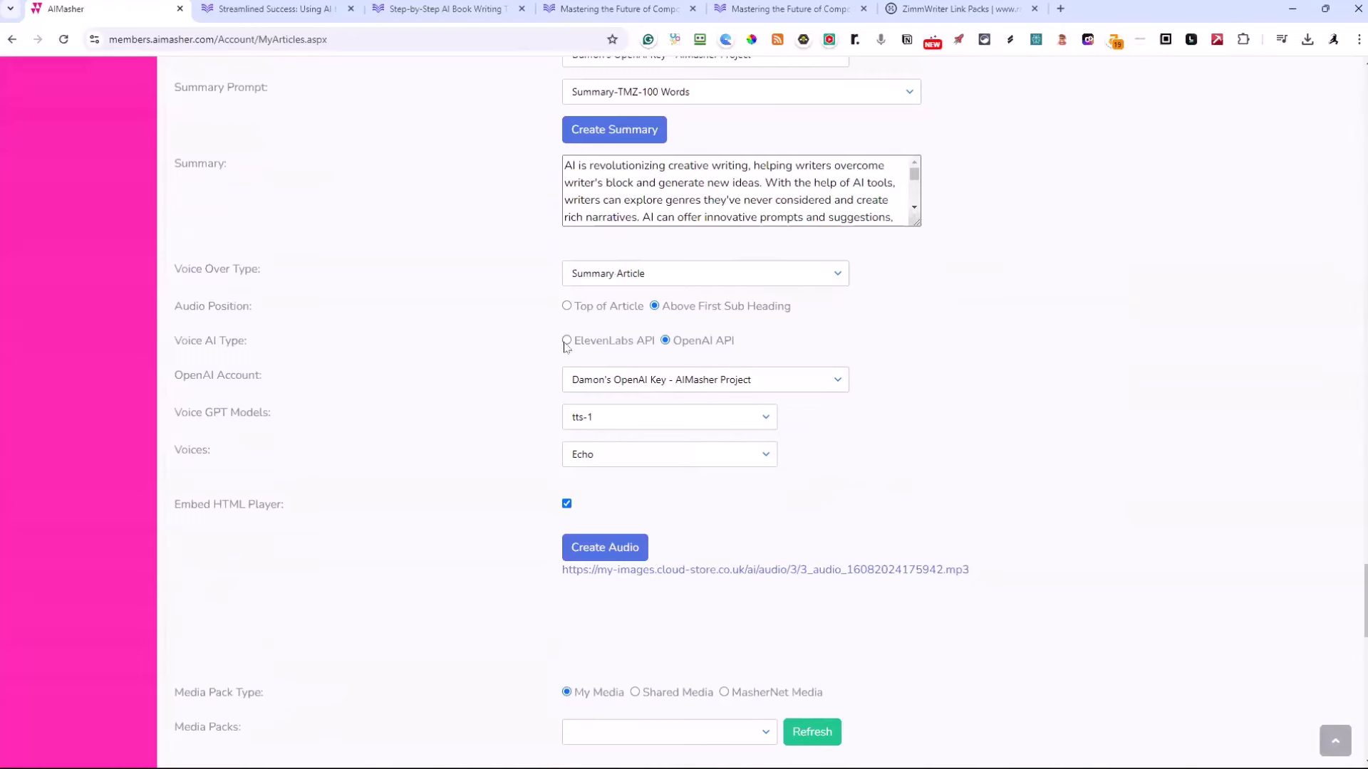
left_click(566, 341)
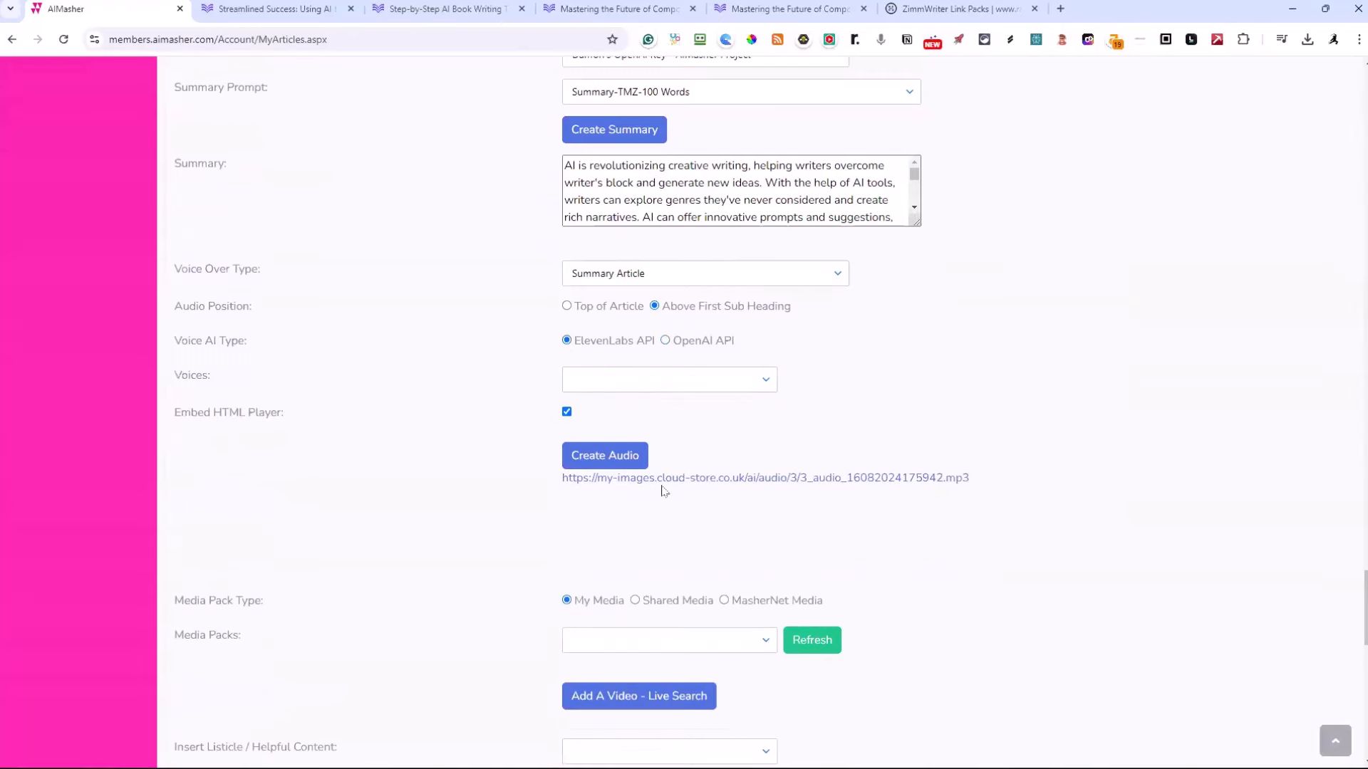
left_click(765, 381)
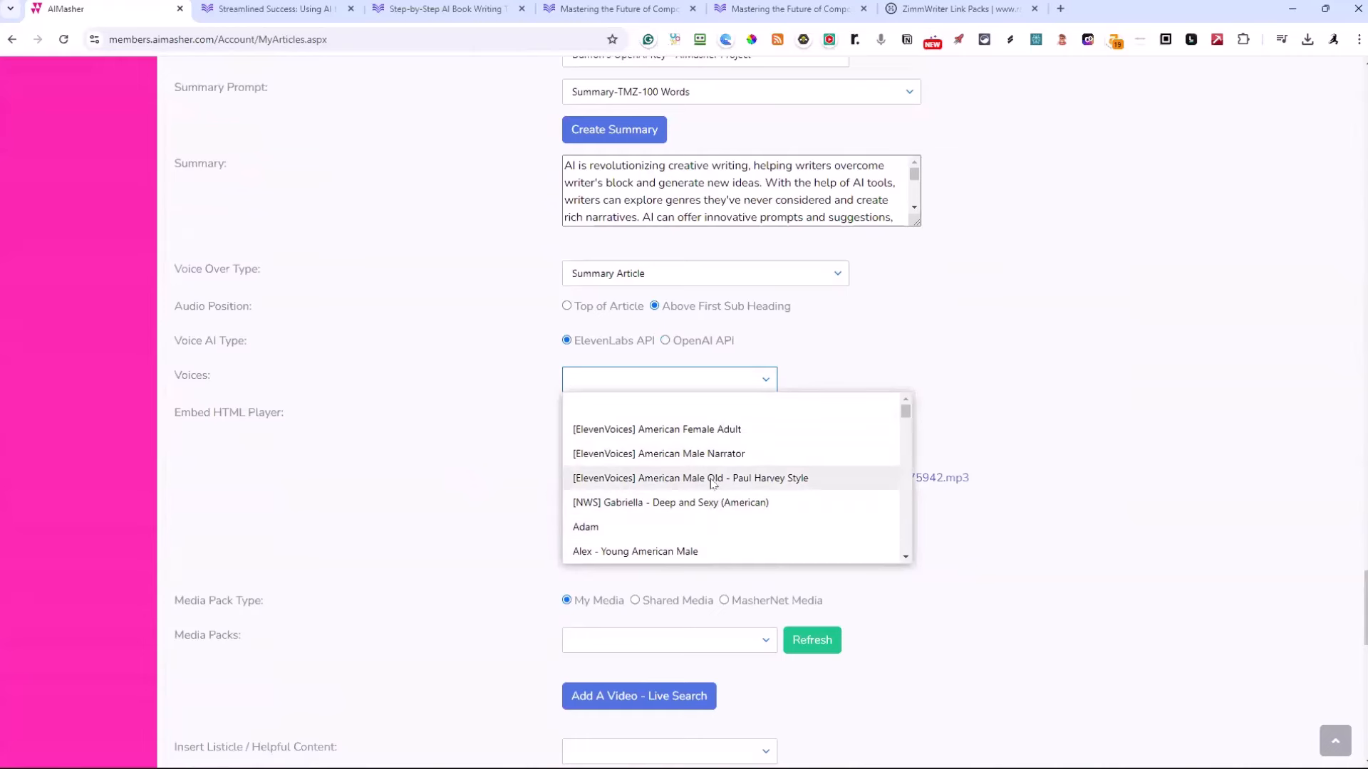
scroll(734, 476, "down", 3)
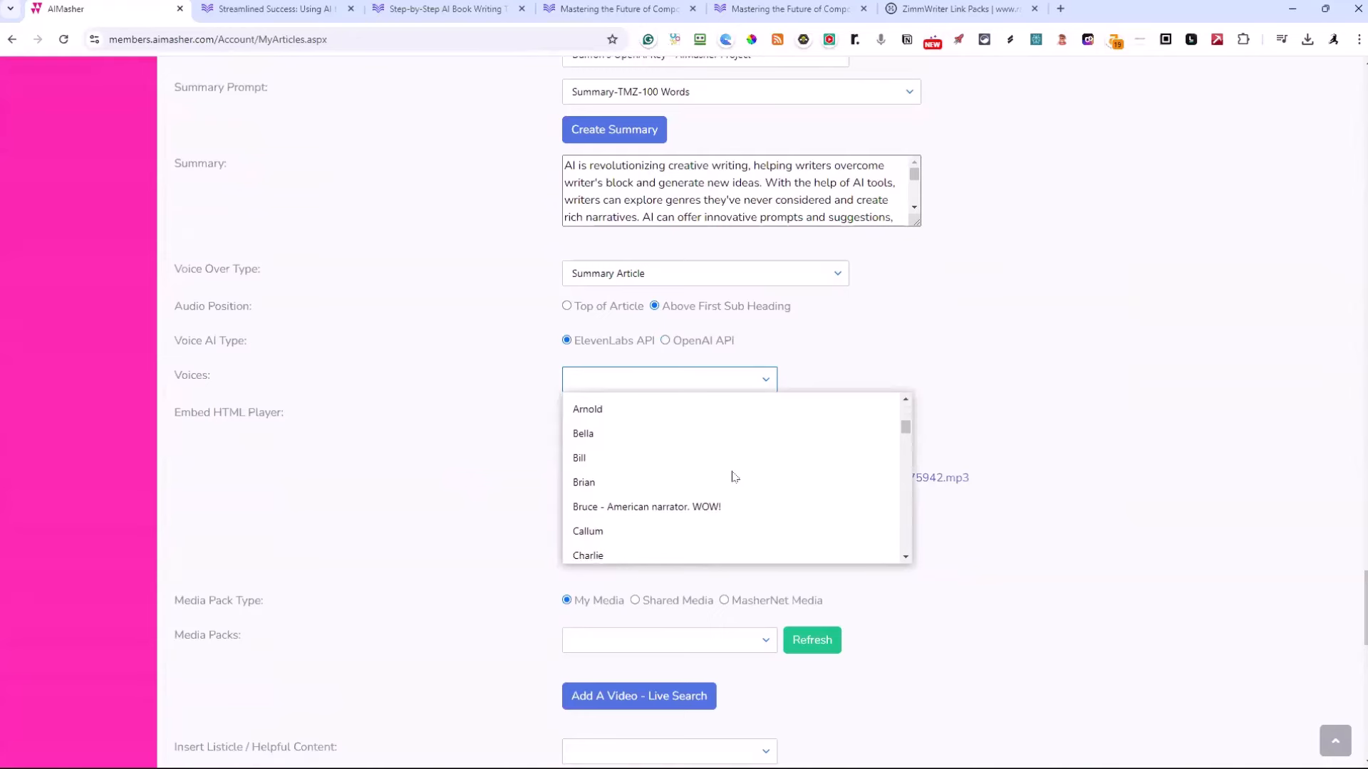
scroll(734, 475, "down", 6)
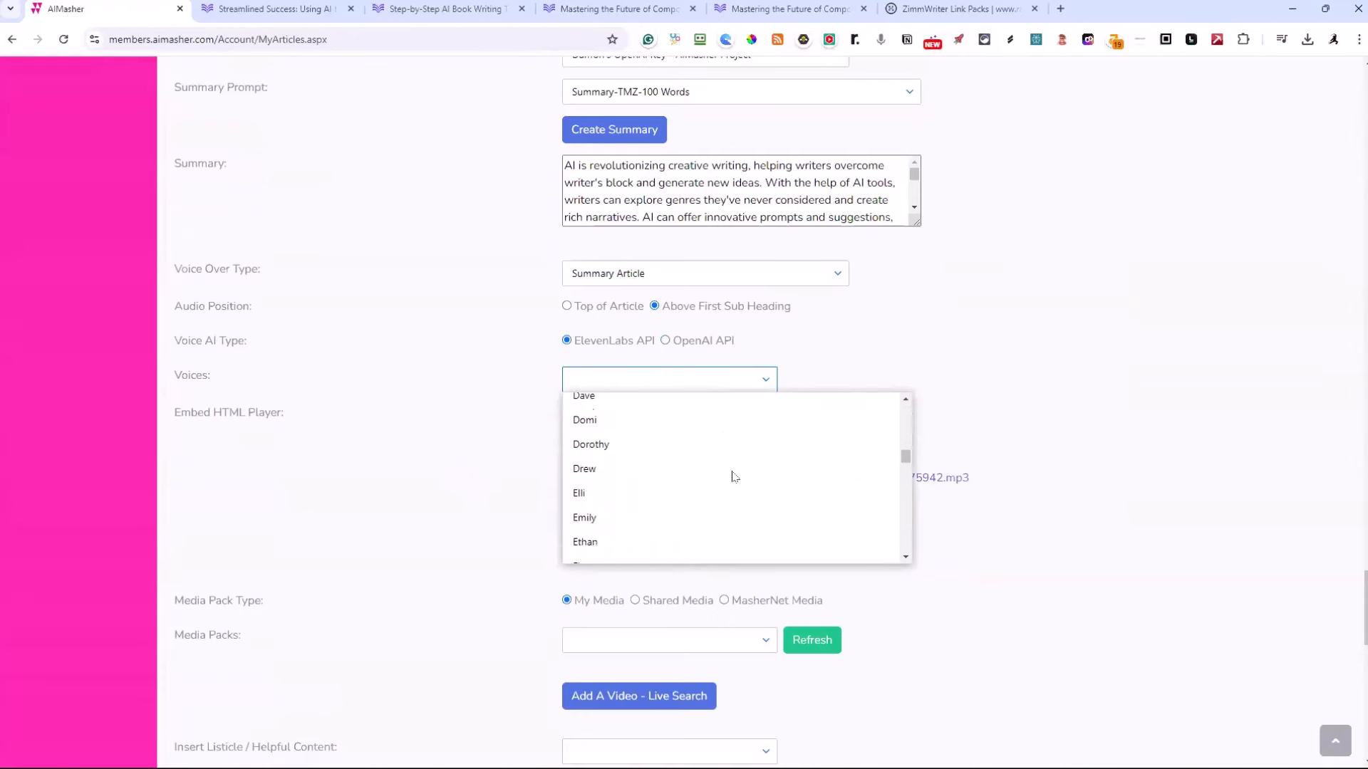
scroll(733, 476, "down", 7)
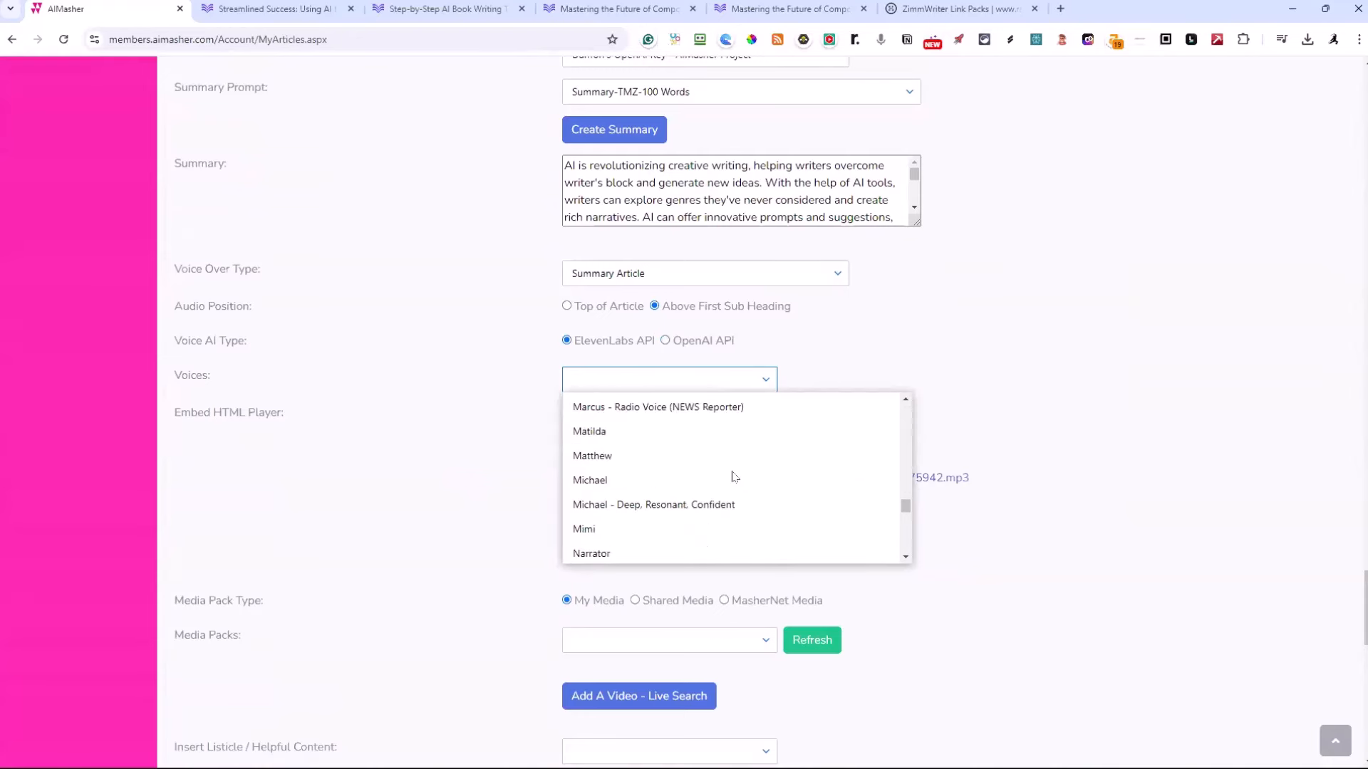
left_click(610, 433)
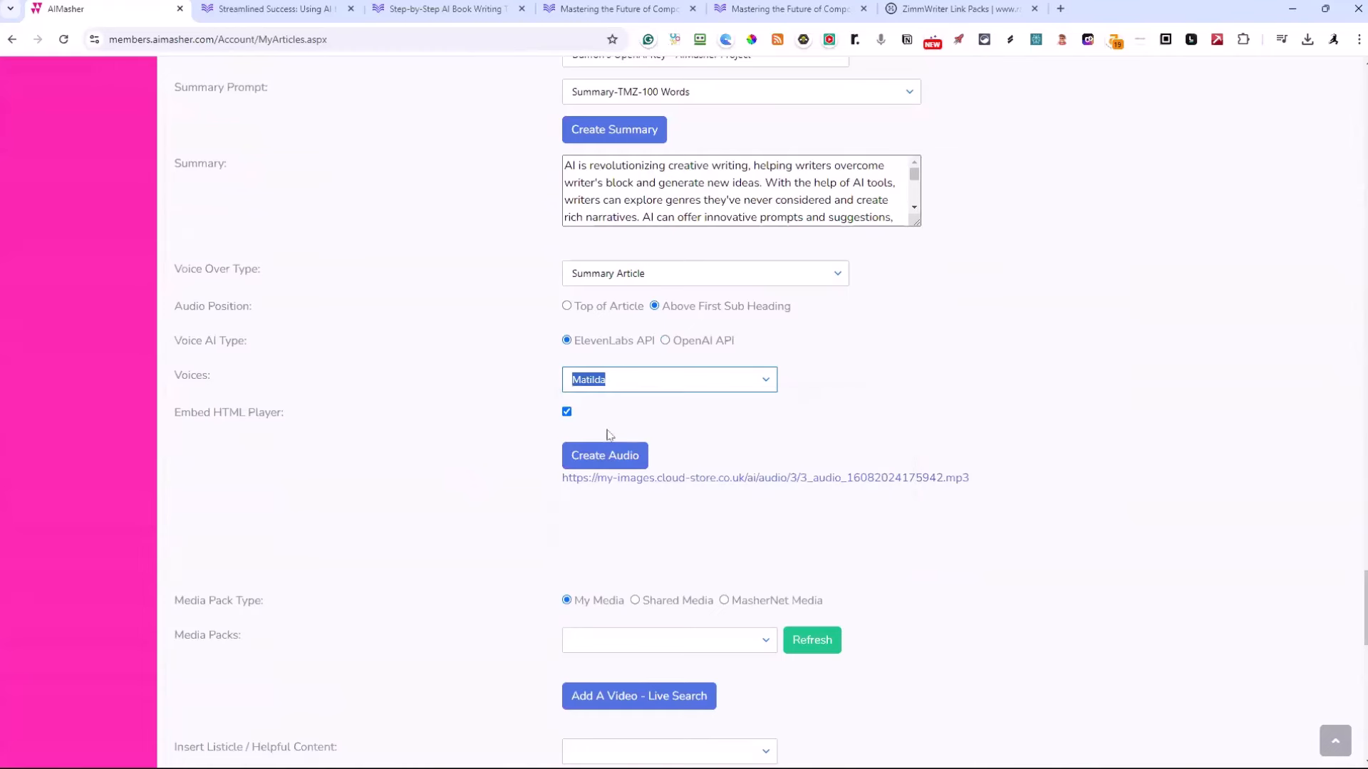
left_click(610, 434)
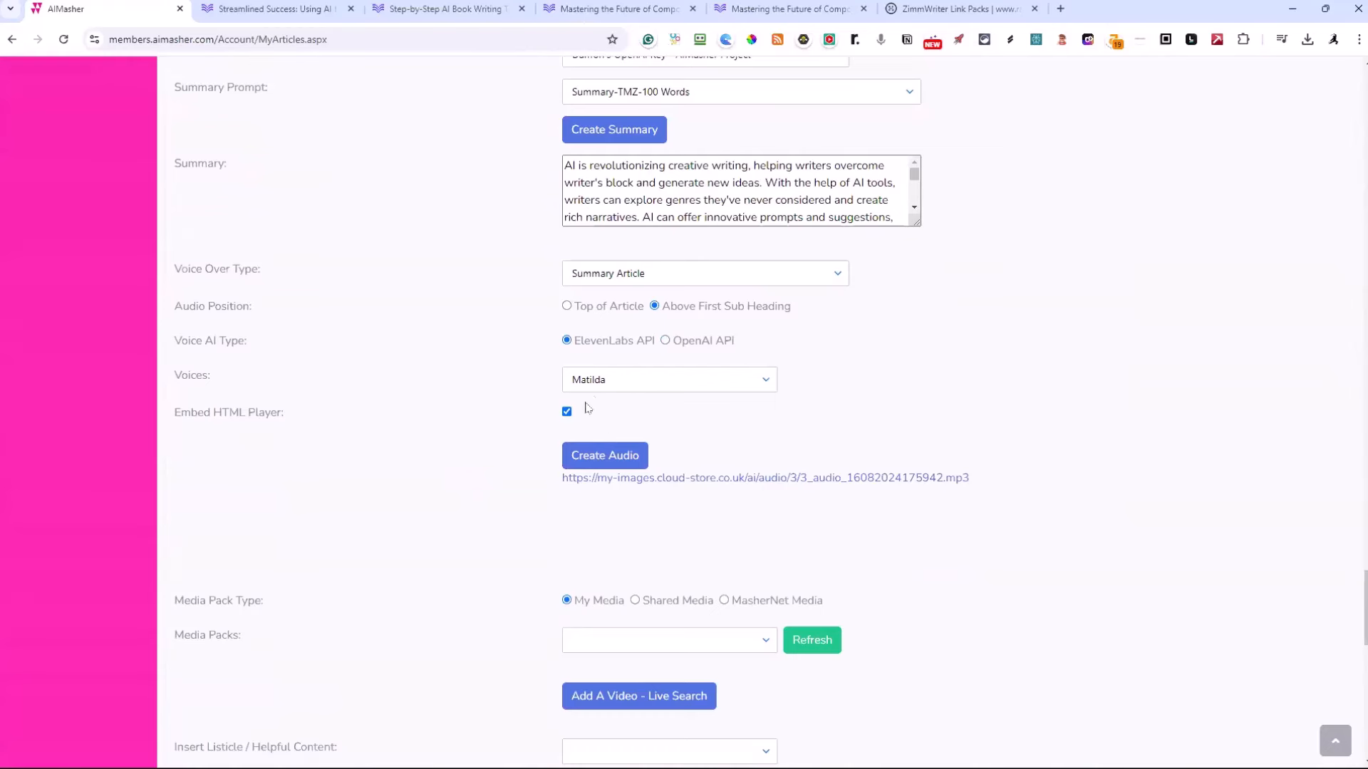
left_click(596, 461)
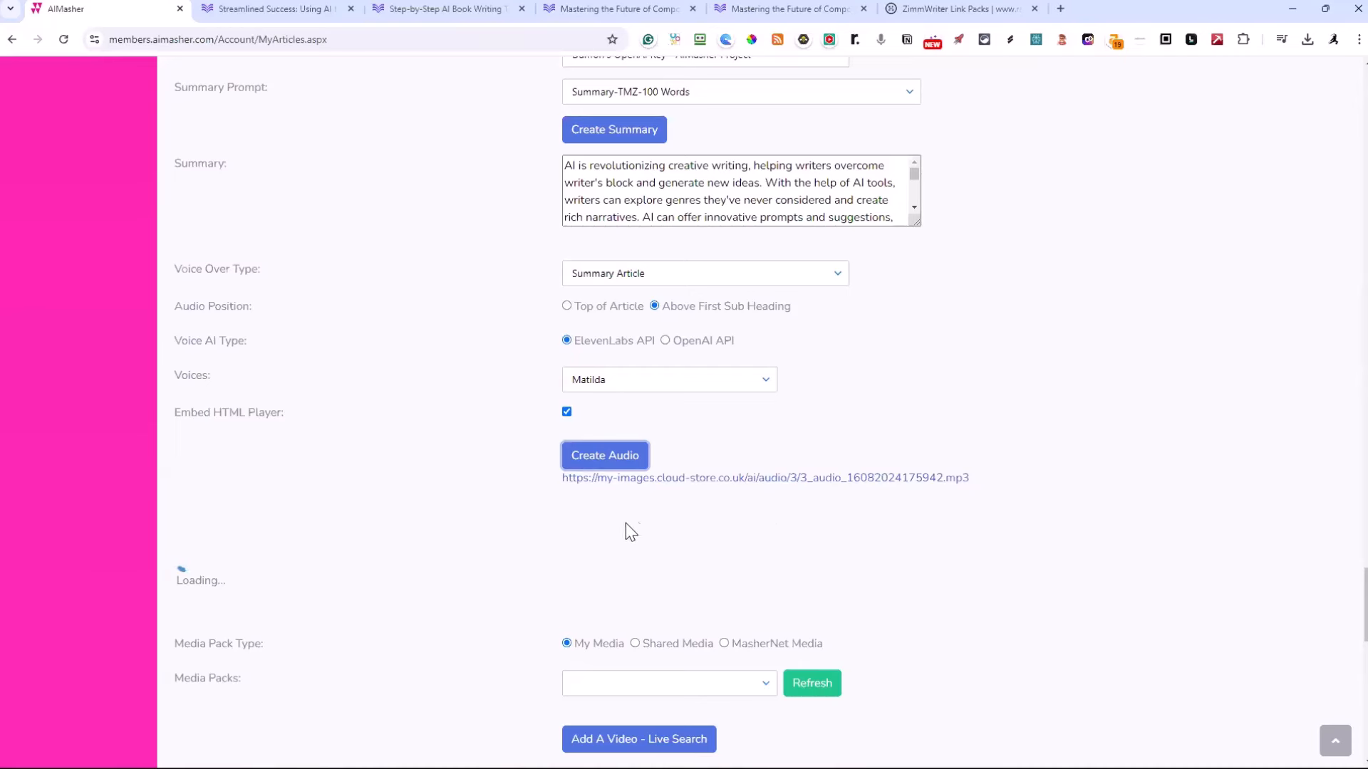
Find the MP3 entry in the article's notes table and highlight its audio URL
scroll(491, 435, "down", 3)
scroll(491, 438, "down", 12)
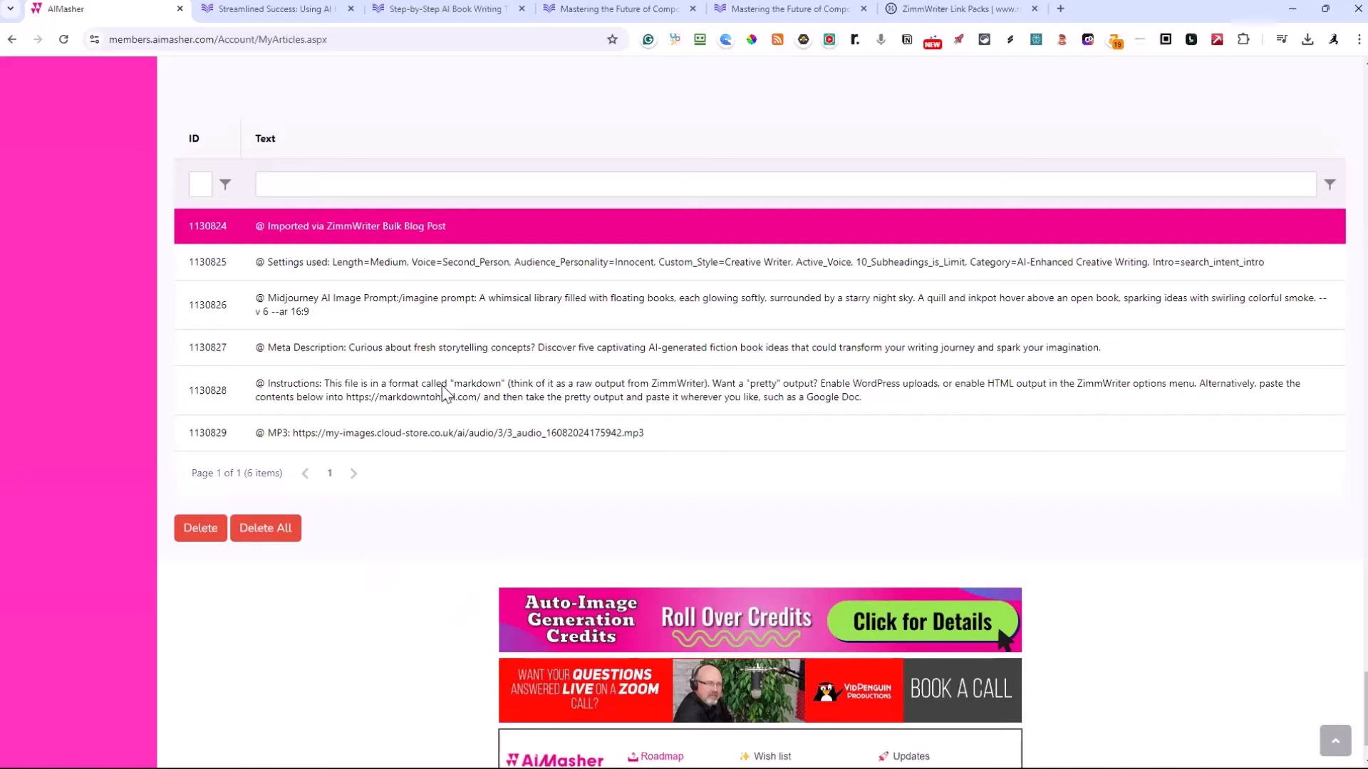
left_click_drag(644, 434, 297, 452)
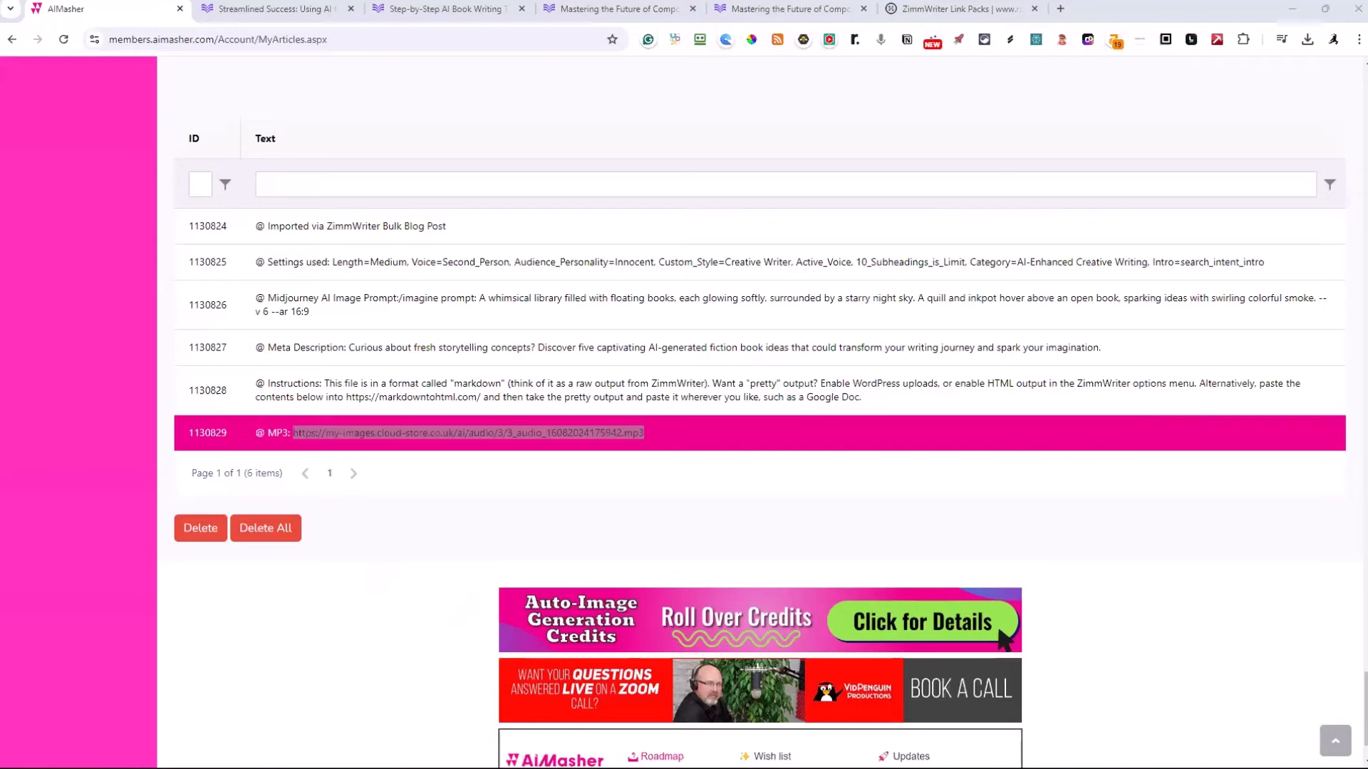
scroll(1033, 120, "up", 12)
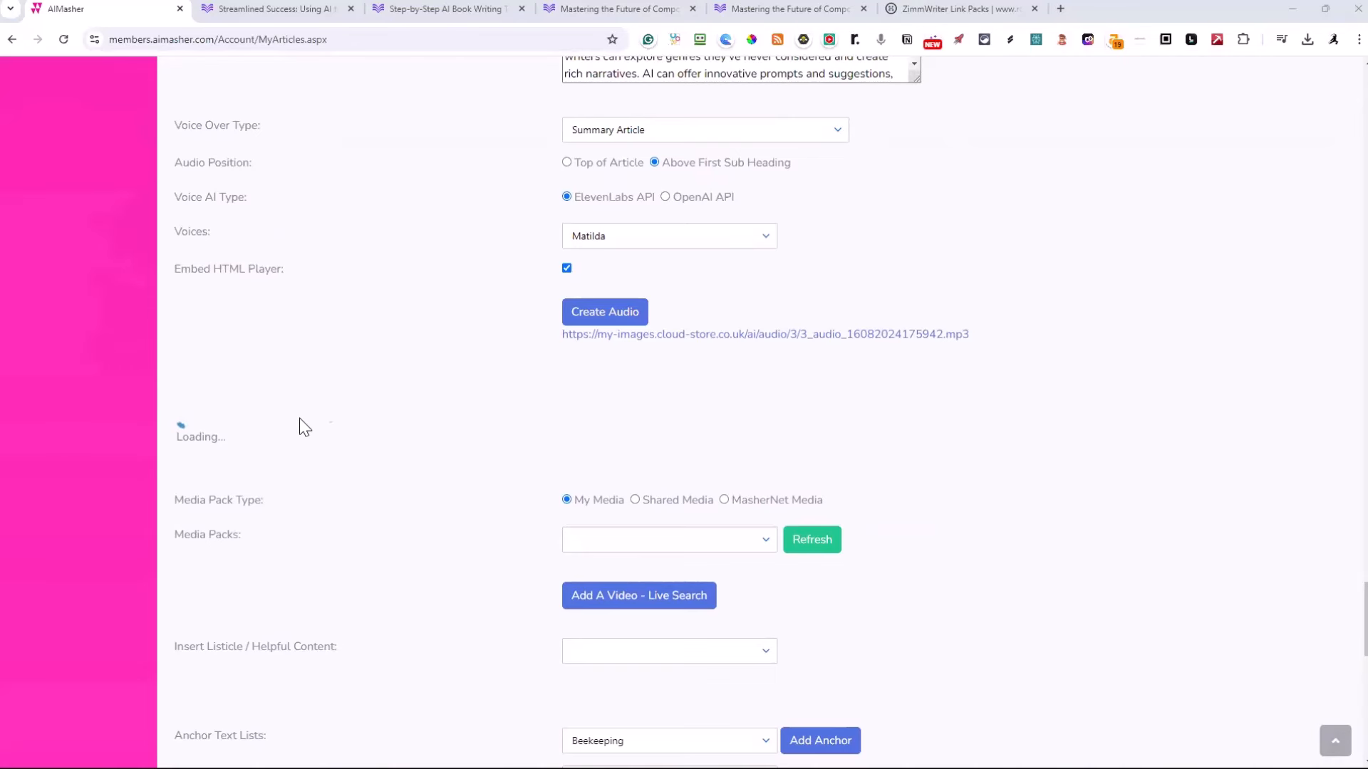
Reload the My Articles page and select the three BookMasher articles 92531, 92530 and 92529
left_click(64, 39)
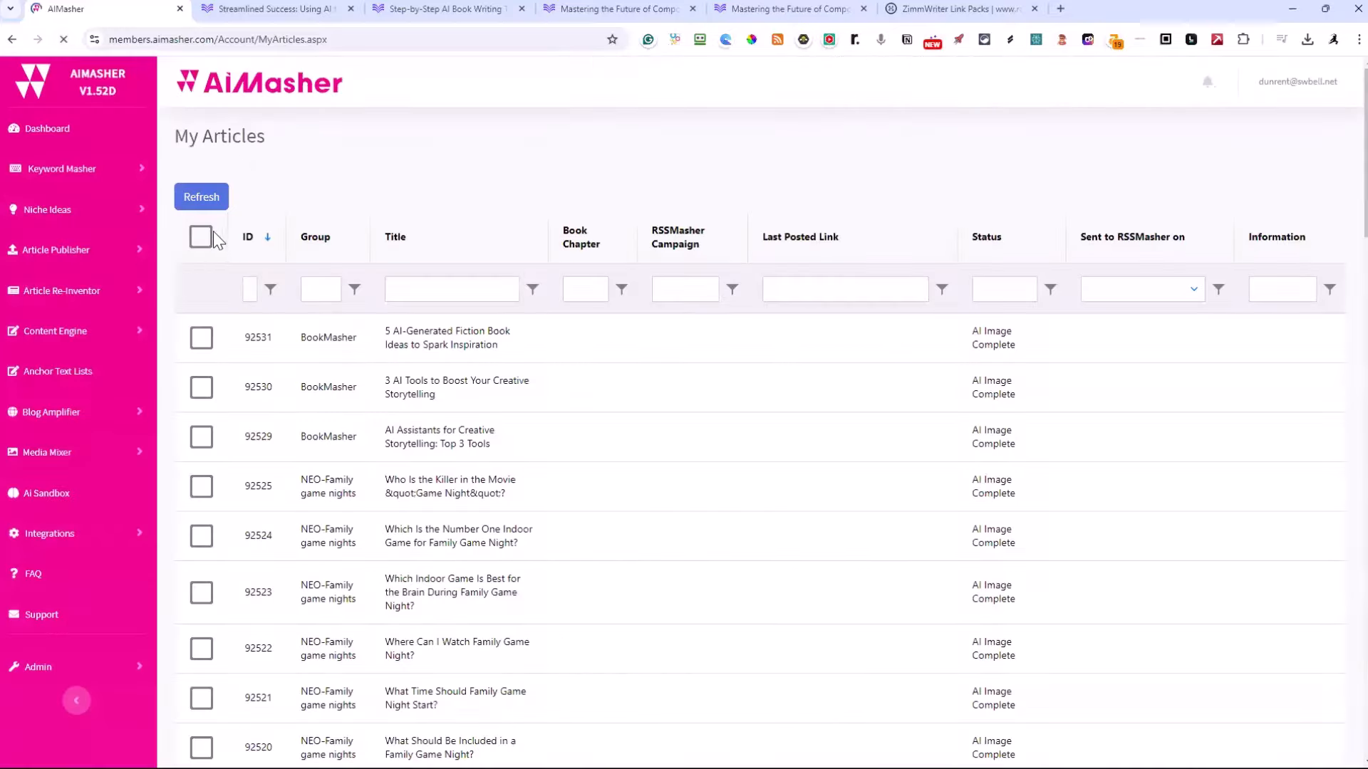
scroll(300, 195, "up", 20)
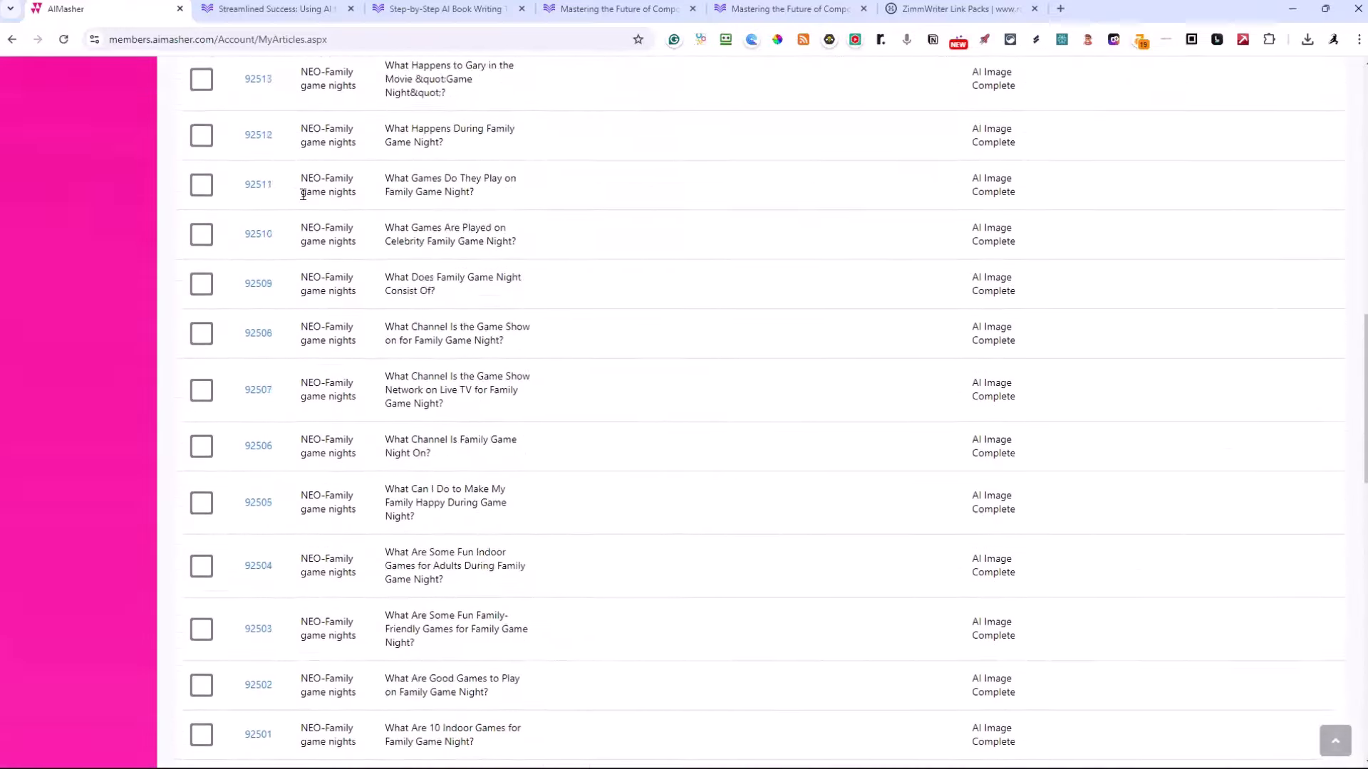
scroll(302, 194, "up", 2)
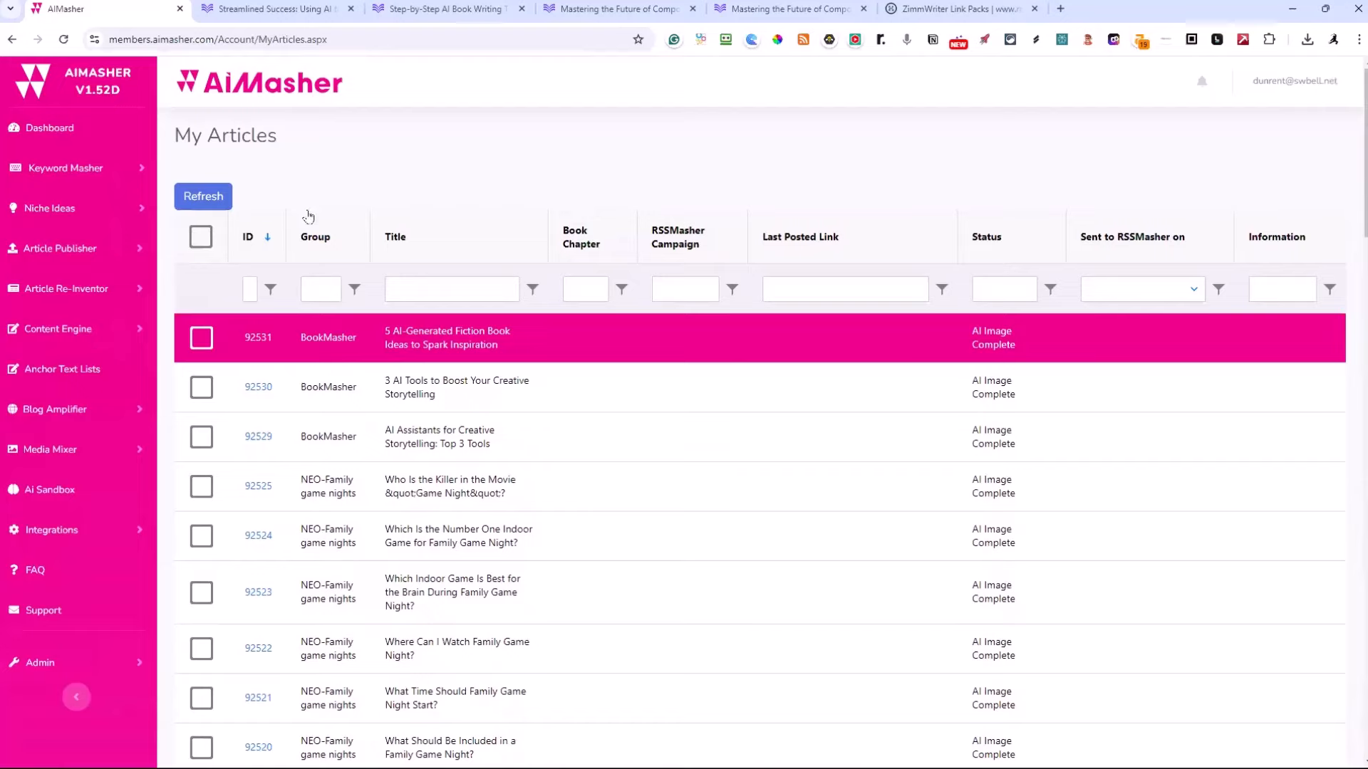
left_click(203, 337)
left_click(204, 385)
left_click(202, 436)
scroll(131, 405, "down", 6)
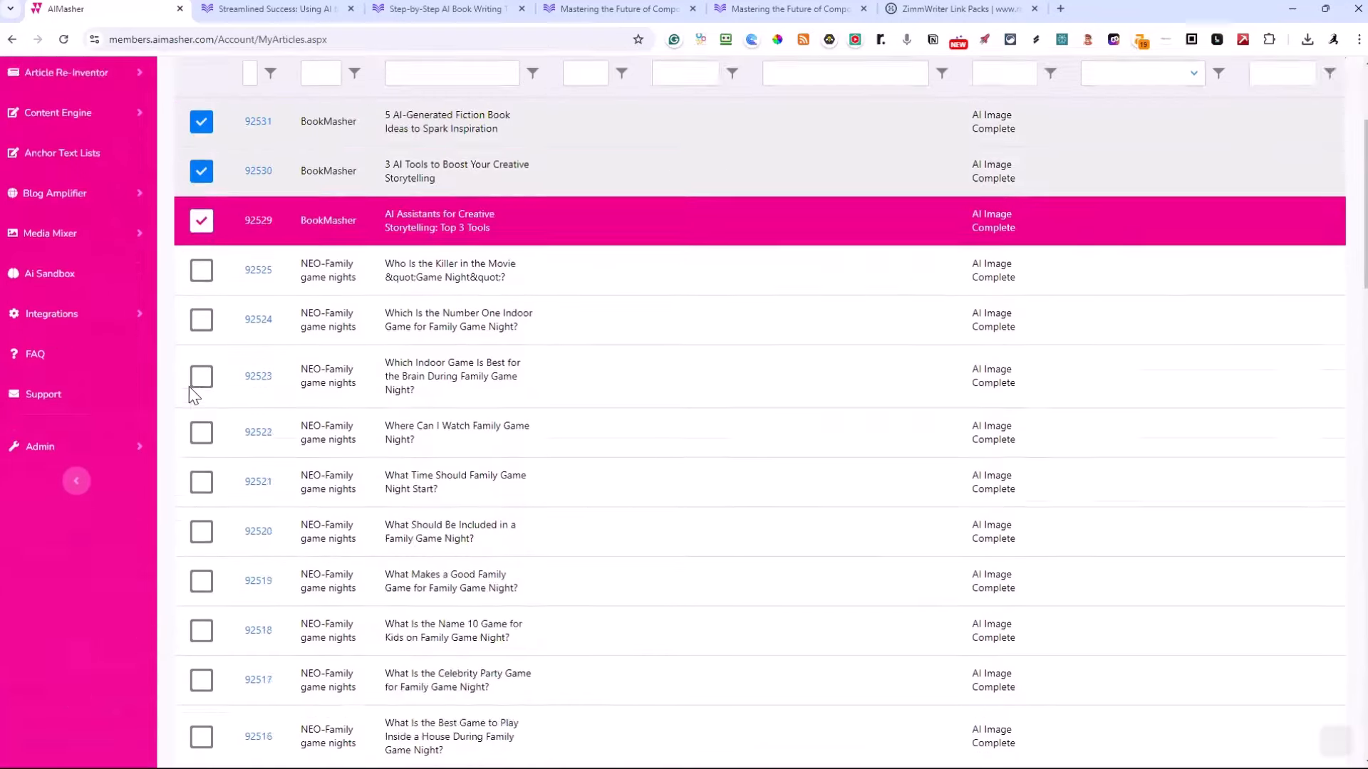
Open the Article Templates page and review the list of saved summary and anchor text templates
scroll(129, 356, "up", 2)
scroll(128, 354, "up", 4)
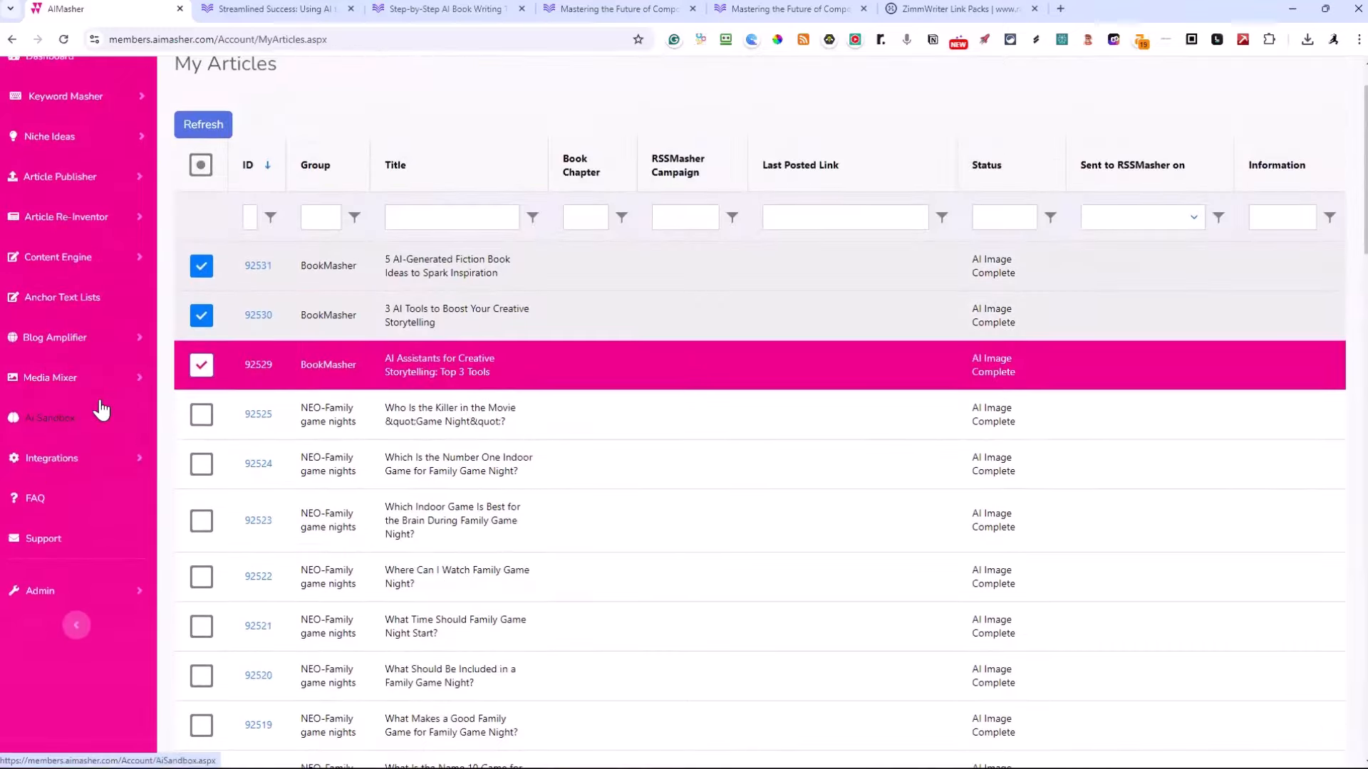
left_click(62, 249)
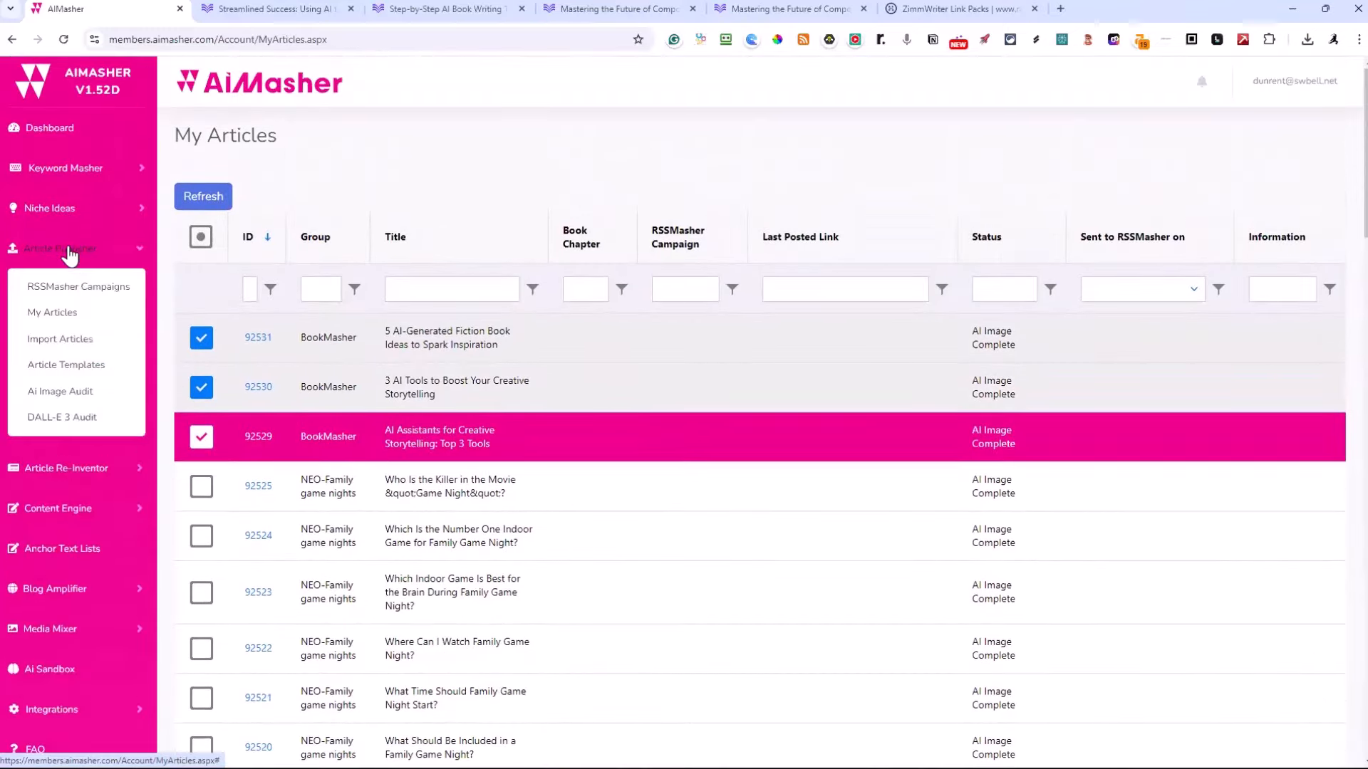
left_click(81, 374)
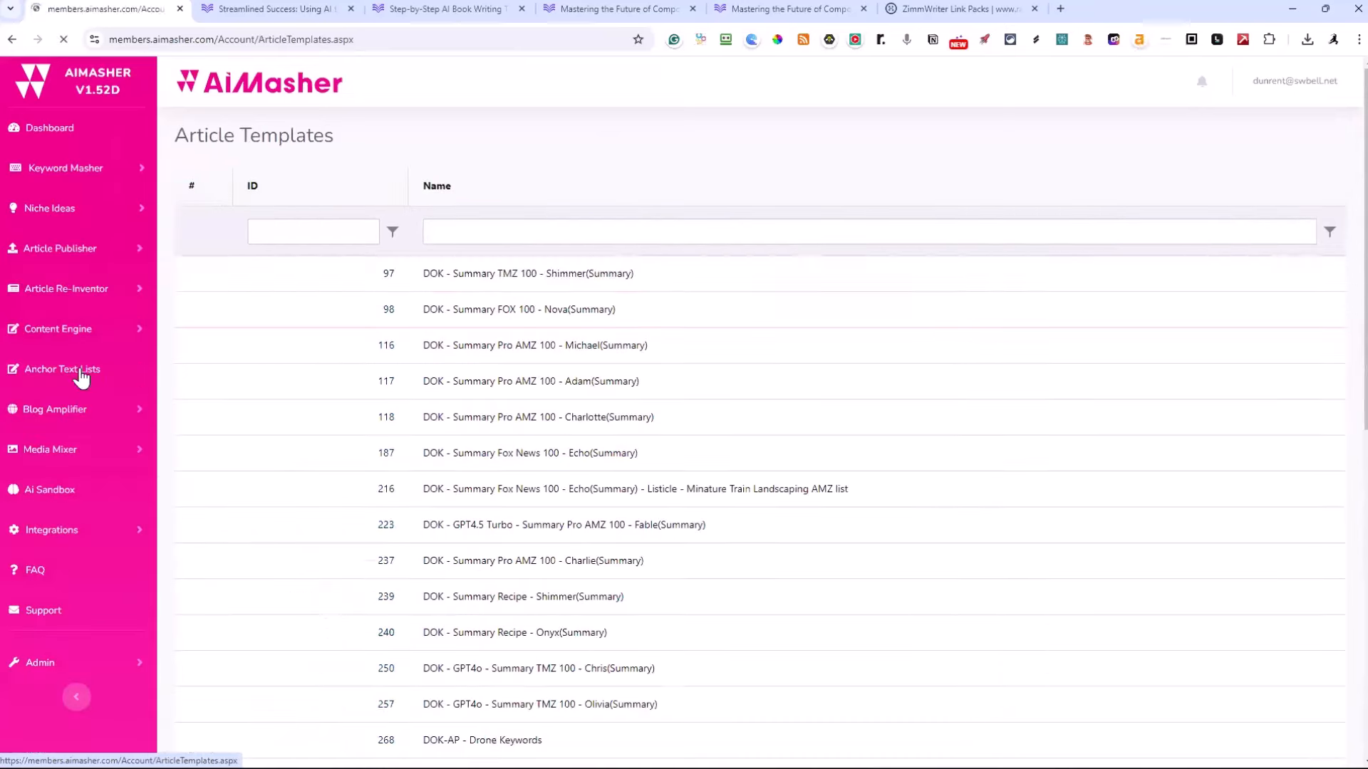
scroll(406, 317, "down", 9)
scroll(456, 313, "up", 1)
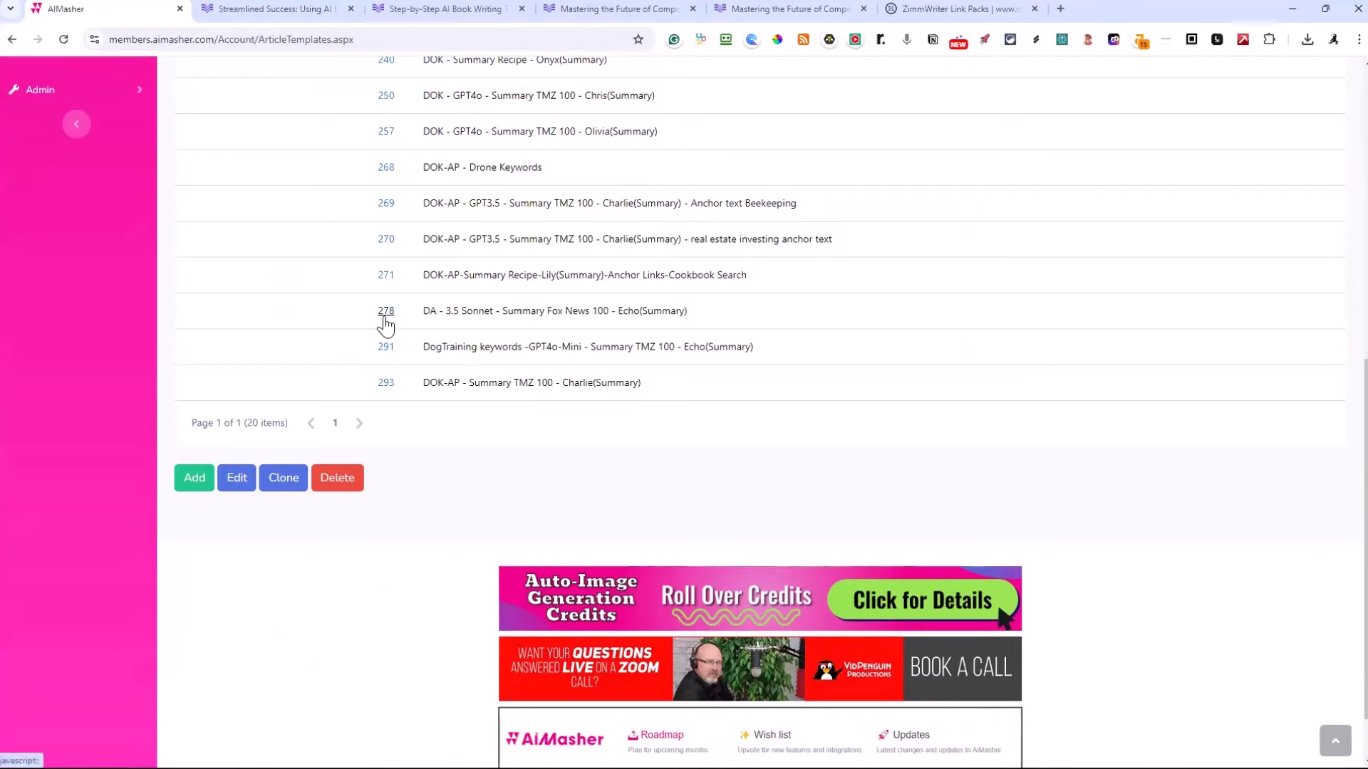
scroll(403, 317, "up", 2)
scroll(399, 214, "down", 1)
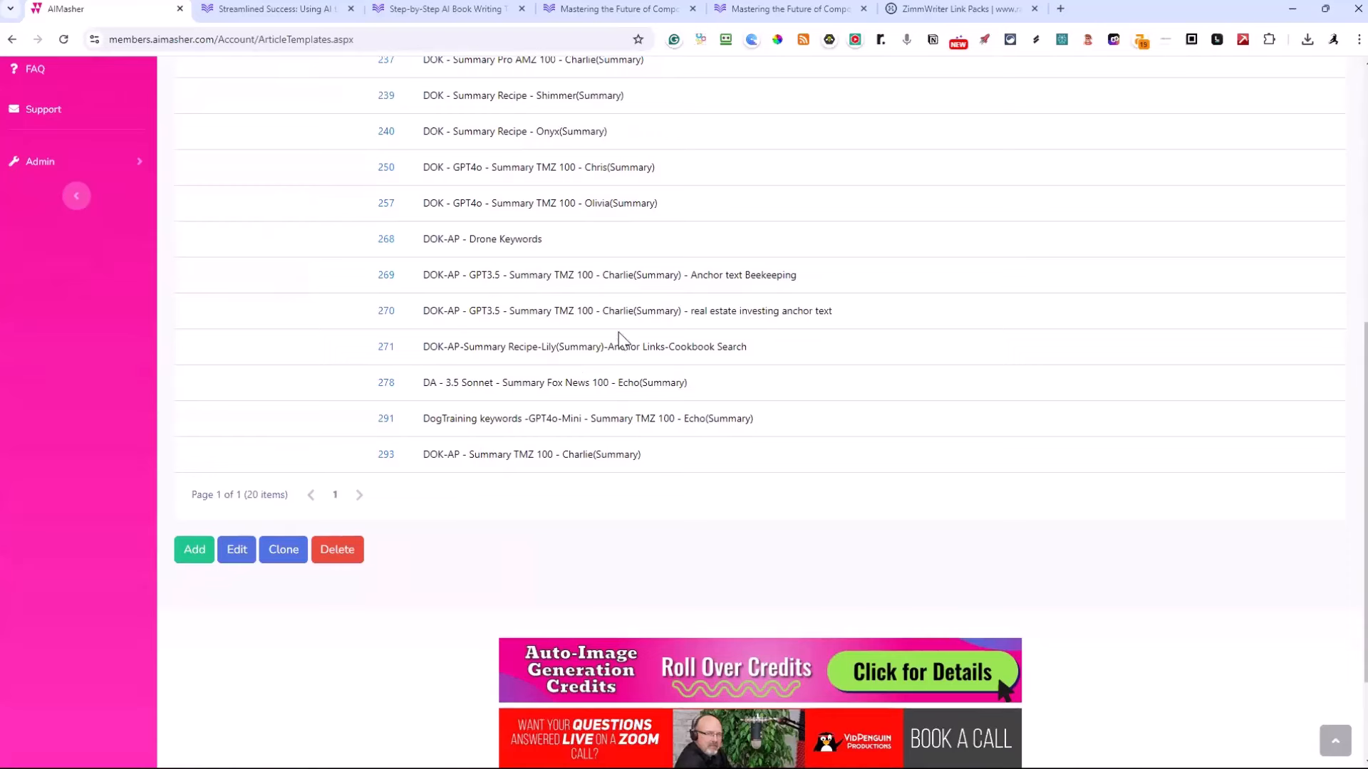
Leave the article templates list and open the Dashboard to view the member data and integrations overview
scroll(640, 385, "up", 3)
scroll(502, 223, "up", 4)
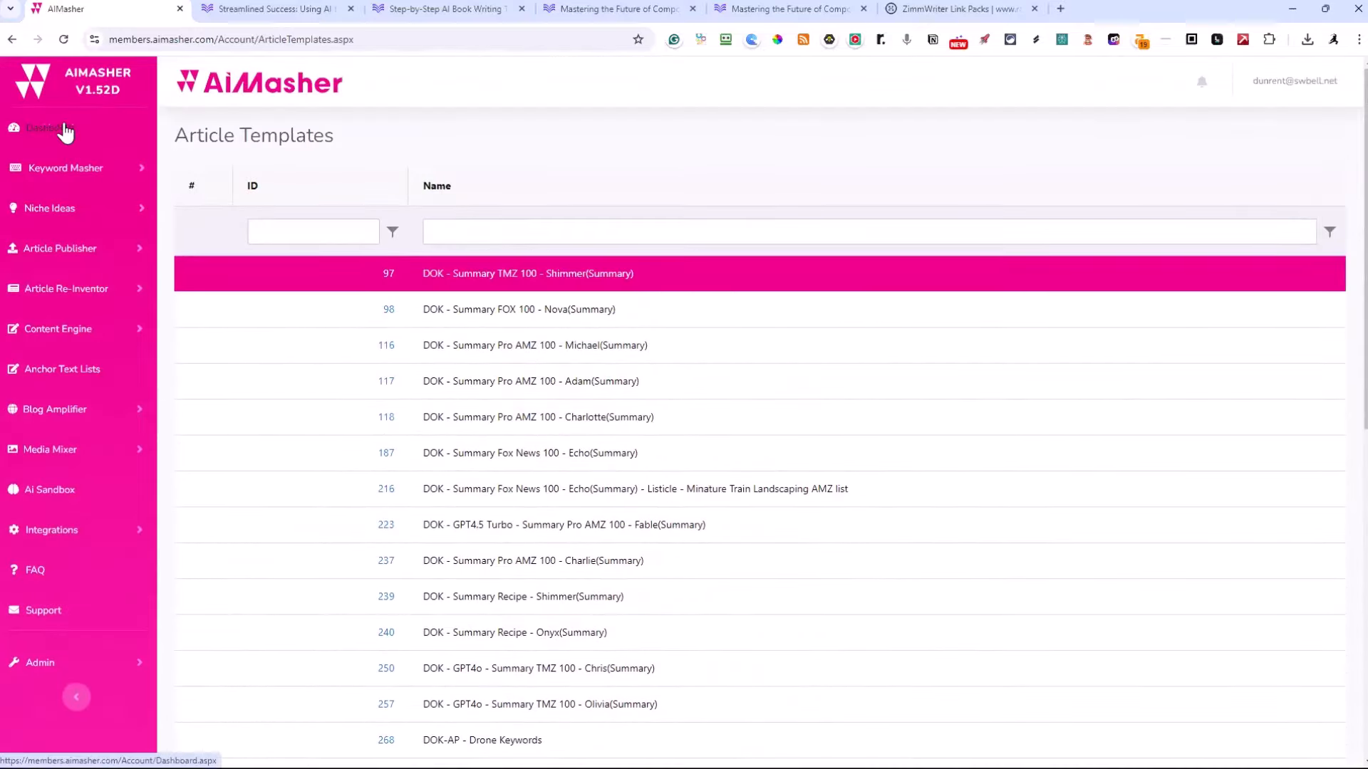
left_click(61, 128)
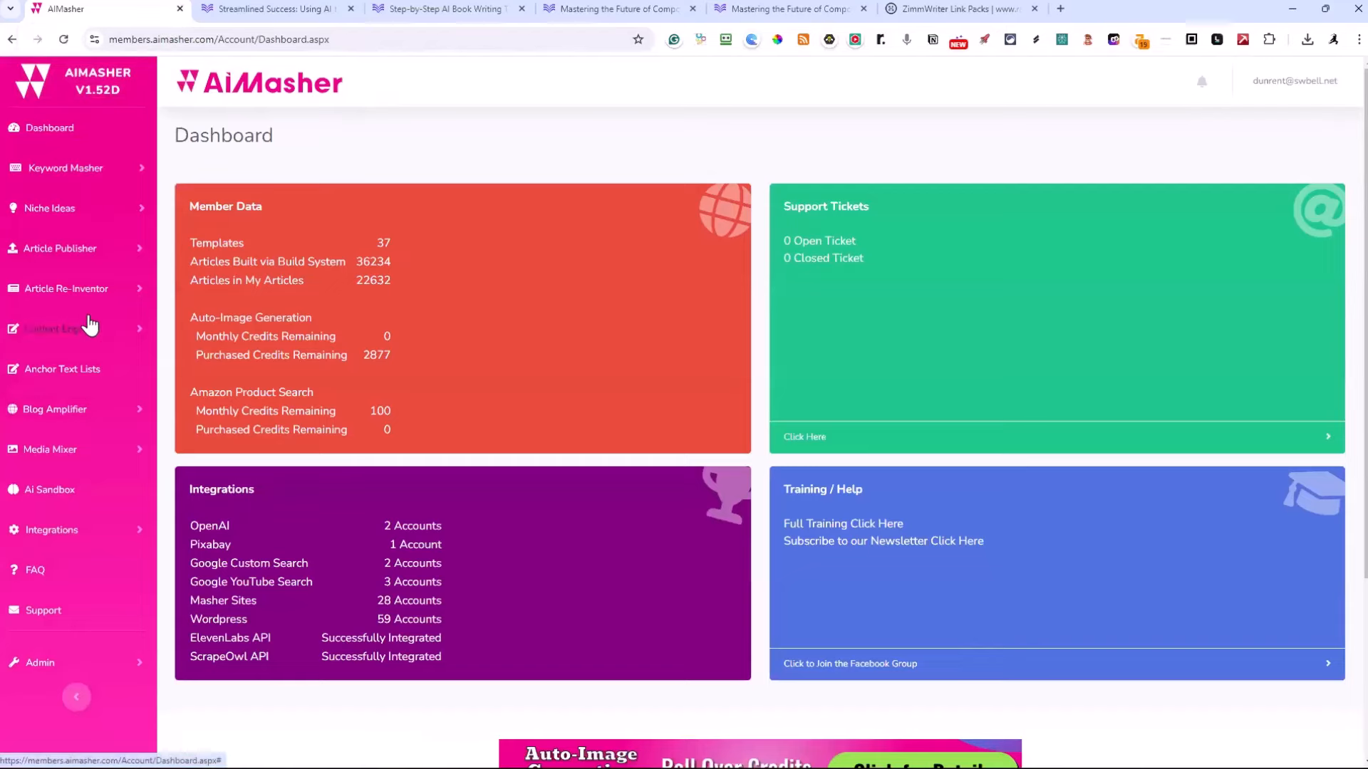
Open the Import Articles page and choose the ZimmWriter Bulk Blog Post import template
left_click(72, 253)
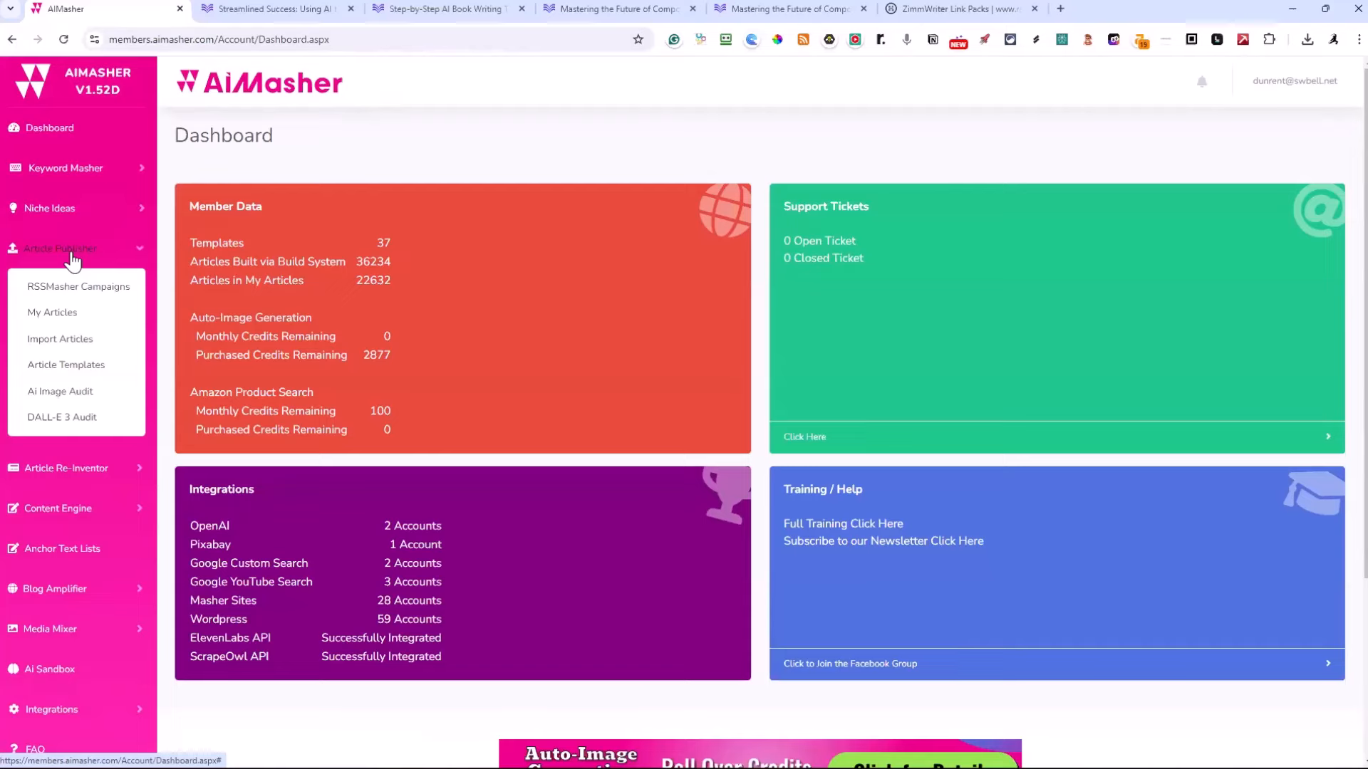
left_click(93, 343)
left_click(662, 213)
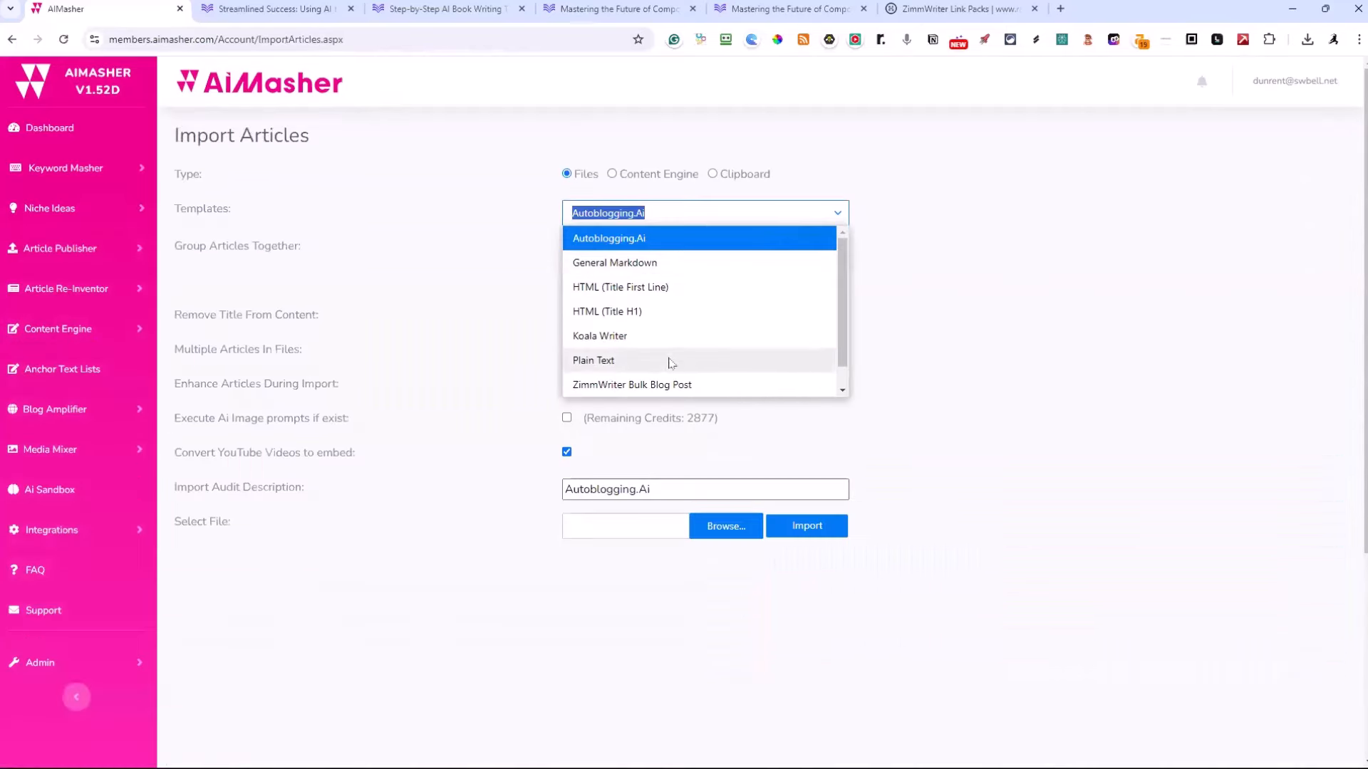
left_click(658, 386)
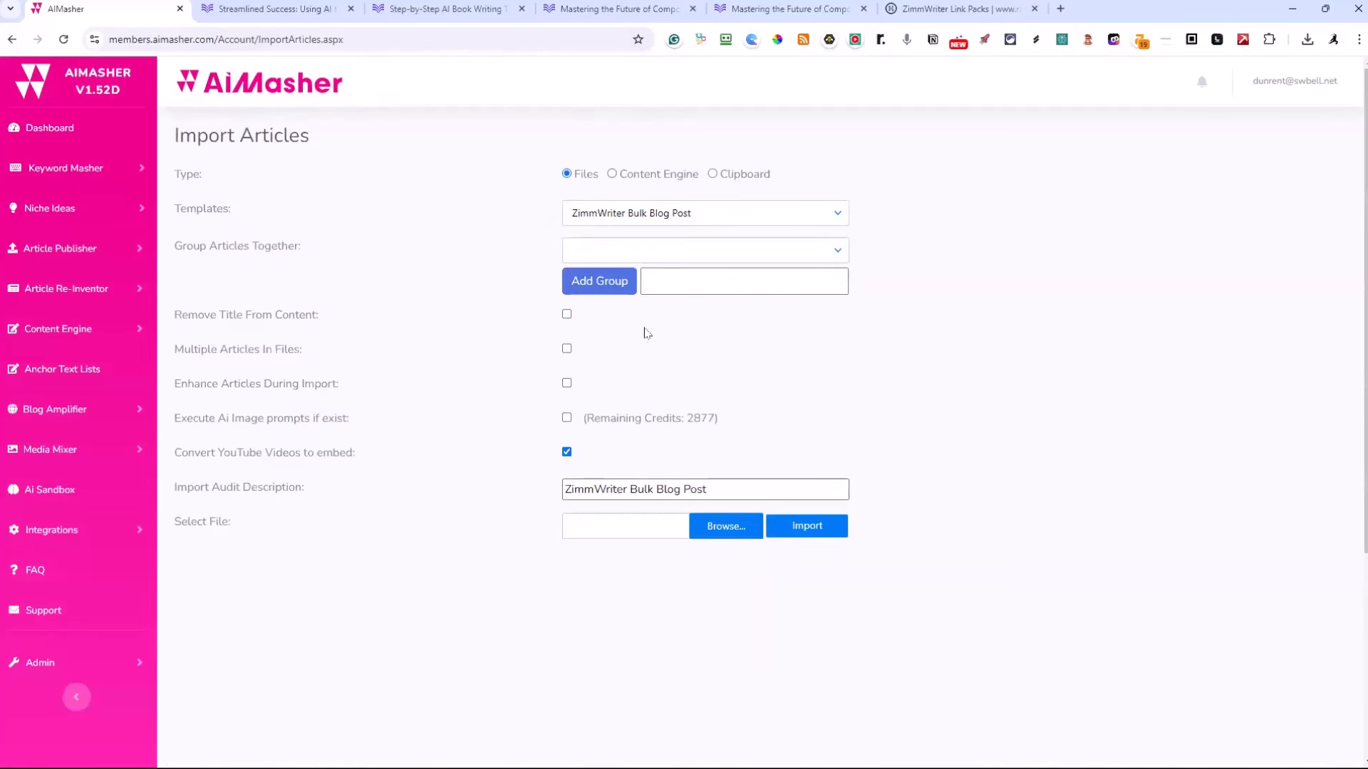
Search the article groups for "beek" and assign the import to the NEO-Beekeeping group
left_click(656, 276)
left_click(627, 249)
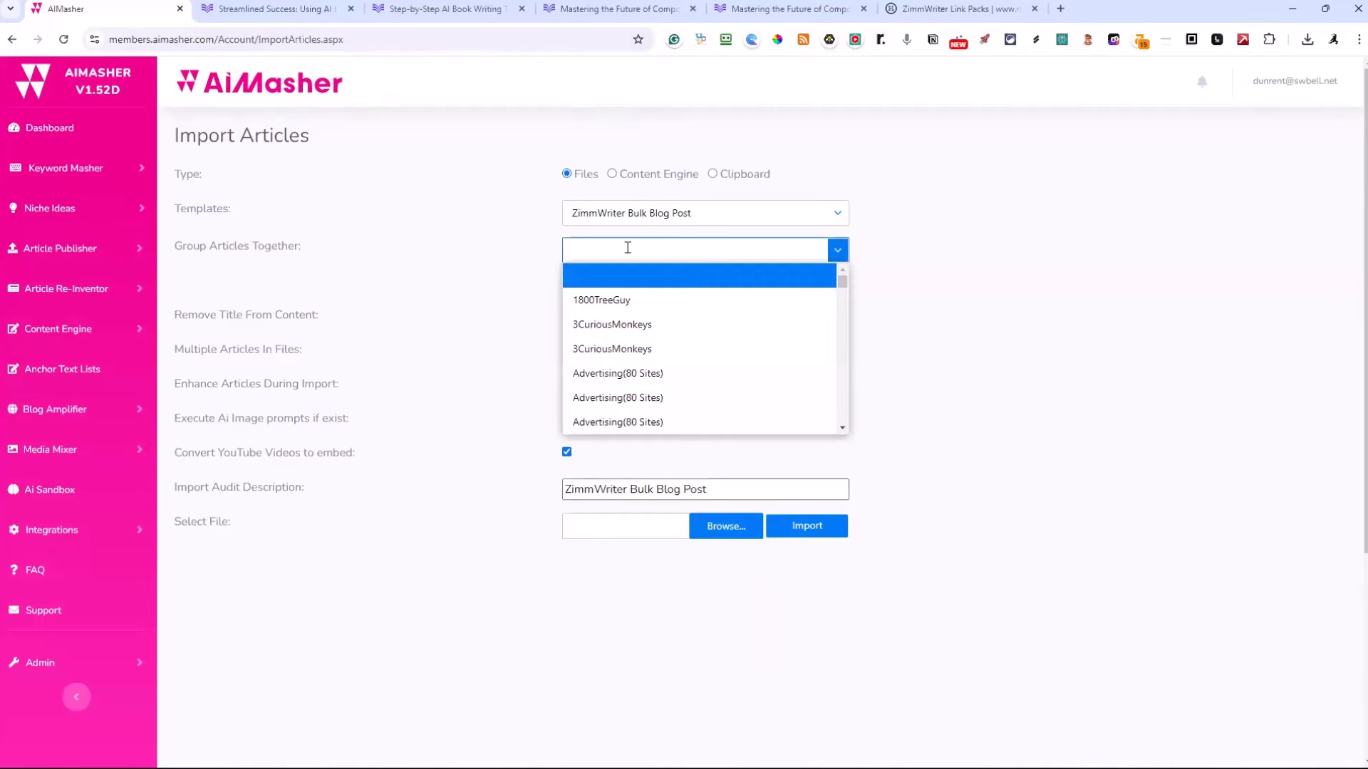
type("beek")
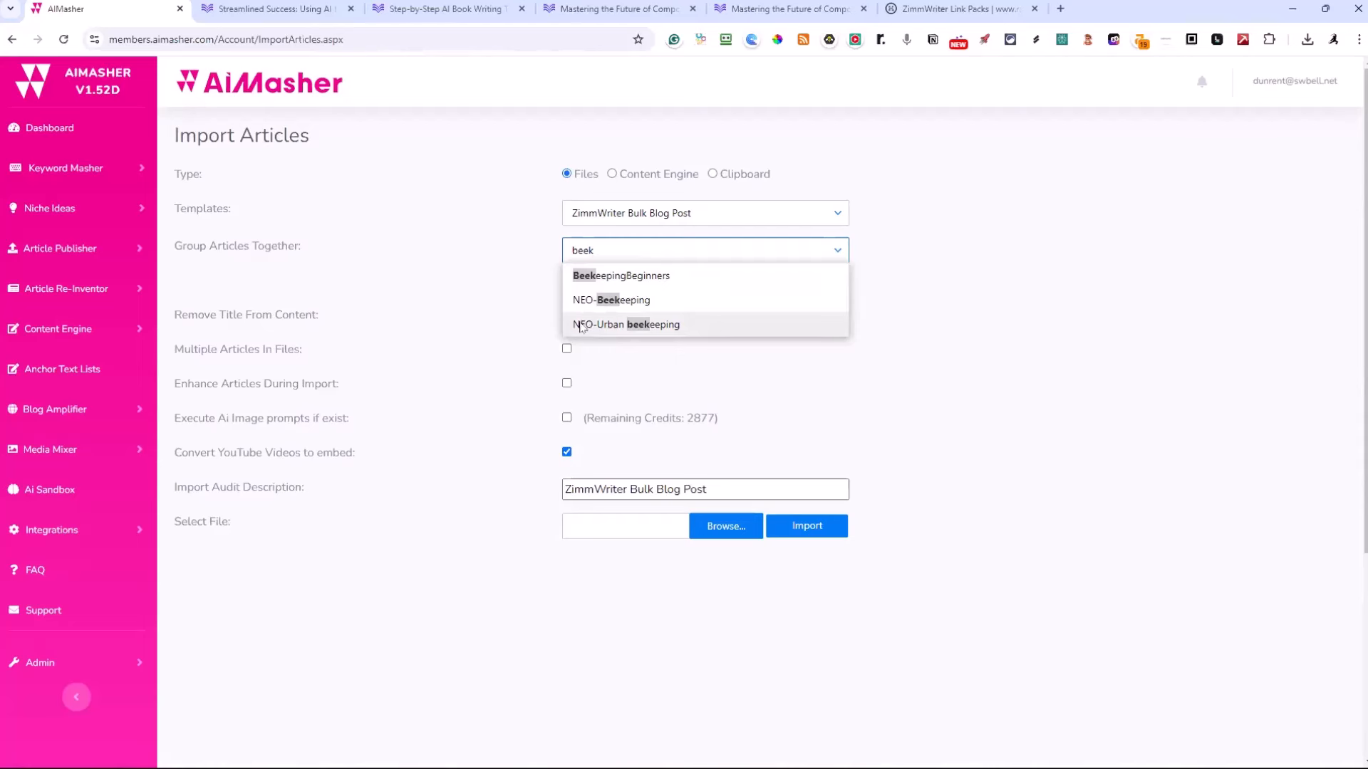
left_click(589, 300)
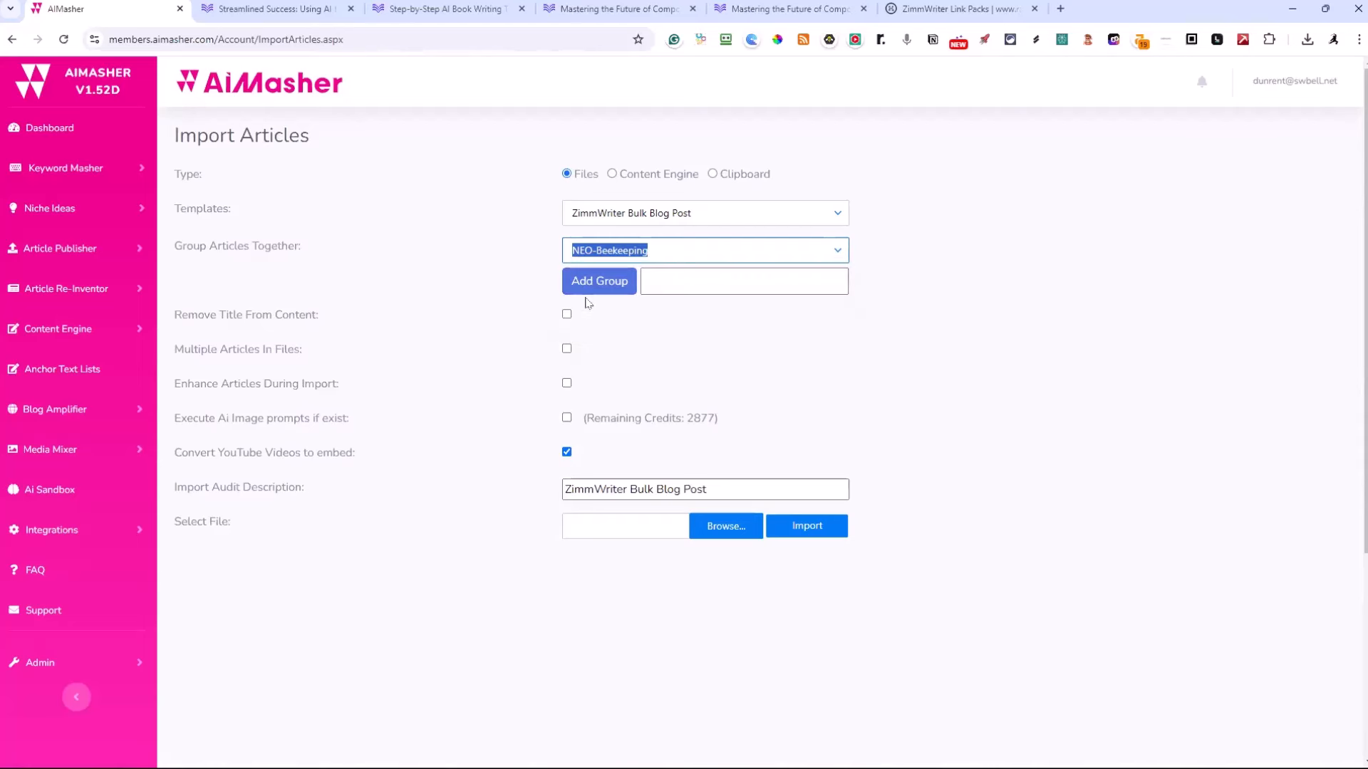
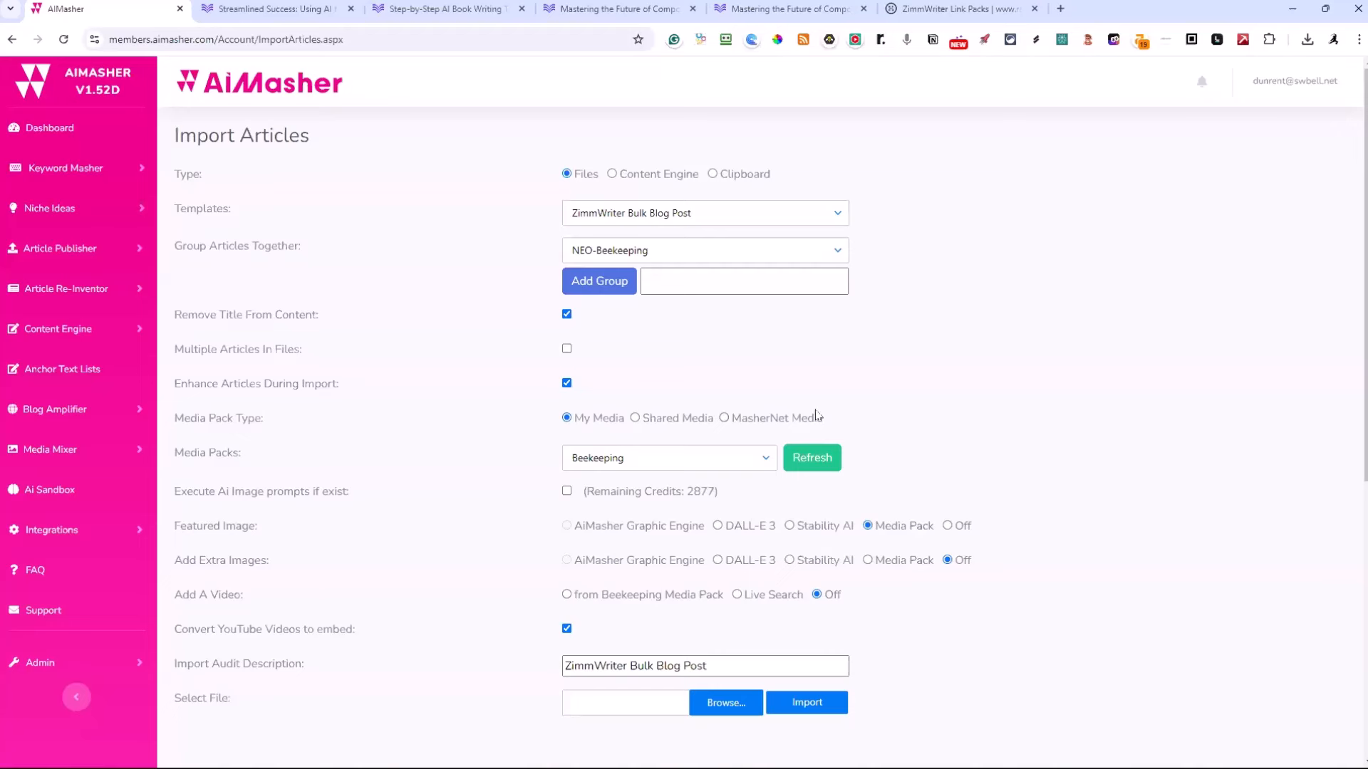
Enable executing AI image prompts during the import and choose Flux as the AiMasher Graphic Engine model
left_click(567, 491)
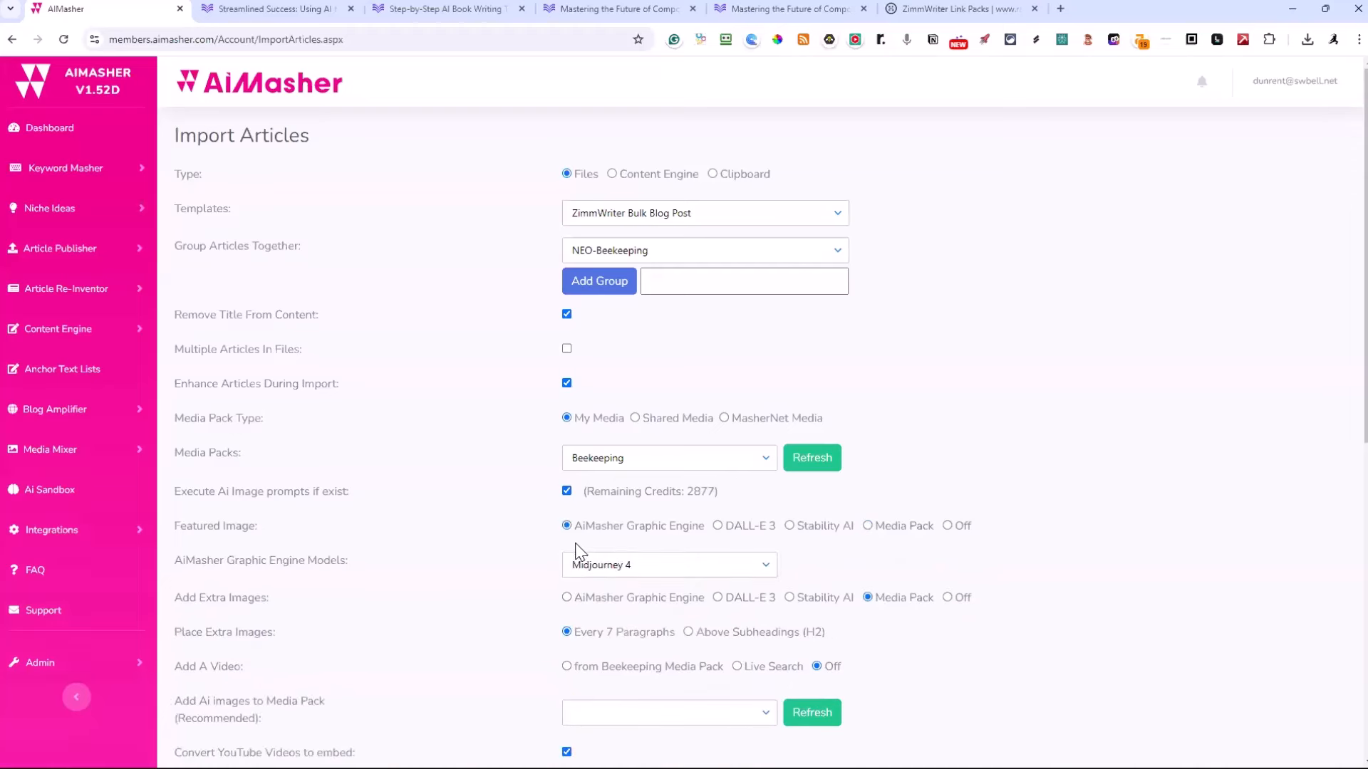
left_click(676, 567)
scroll(705, 600, "down", 3)
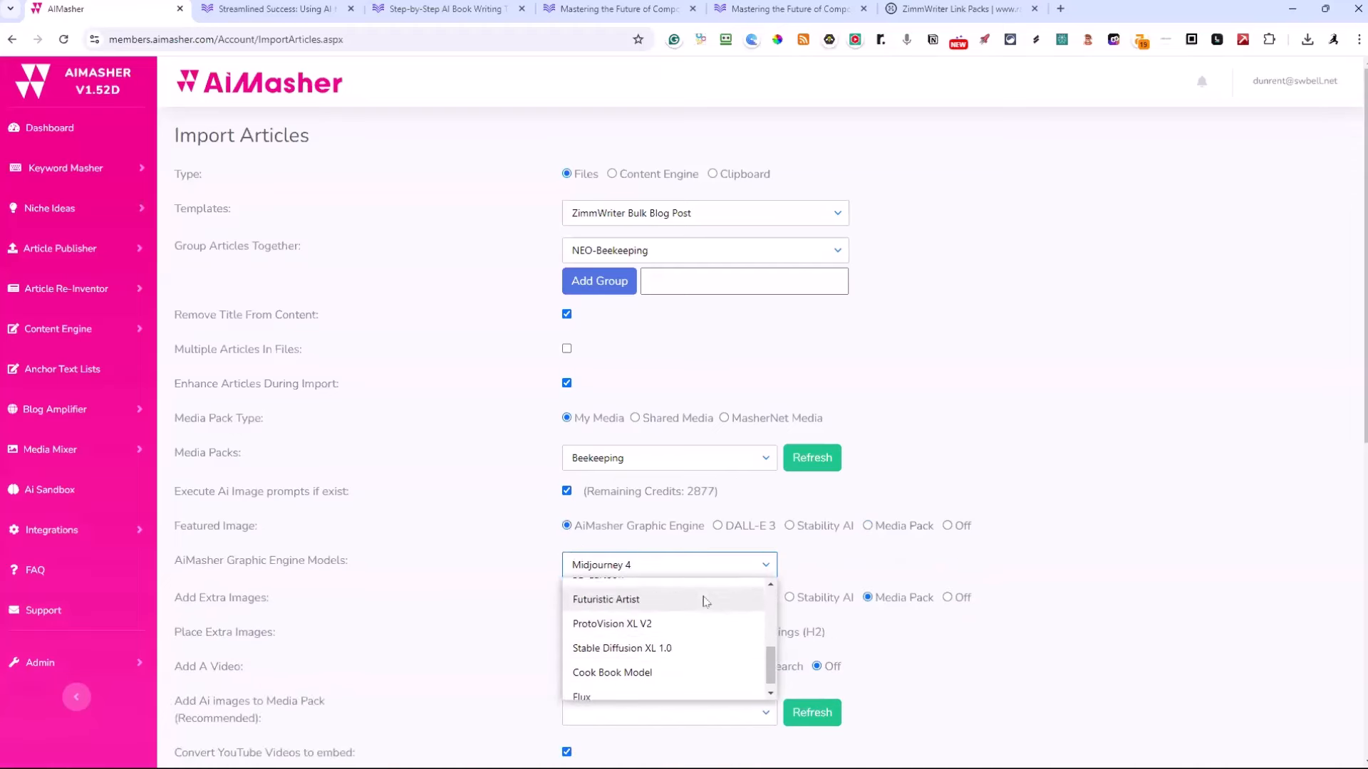
left_click(605, 695)
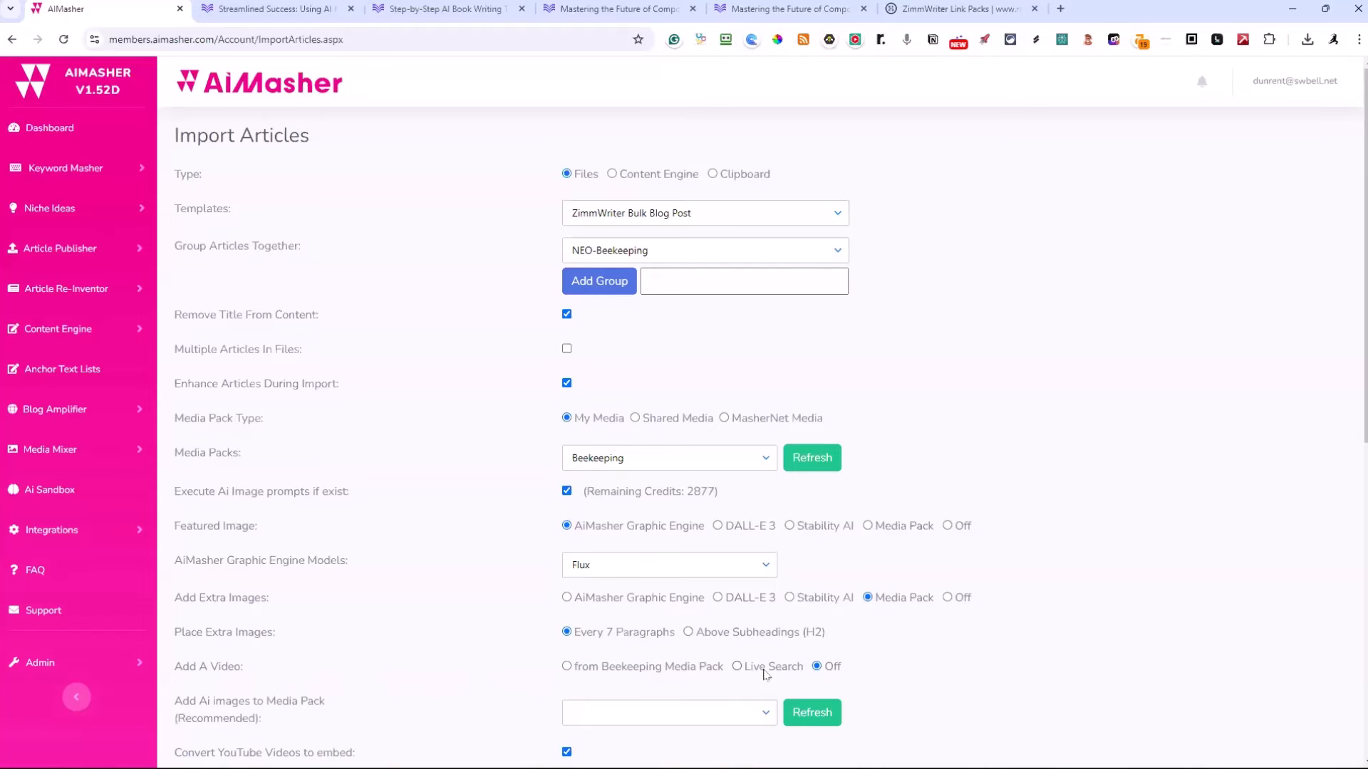
Search the media packs for "ai-bee" and set AI-Beekeeping as the pack that receives the AI images
scroll(949, 568, "down", 3)
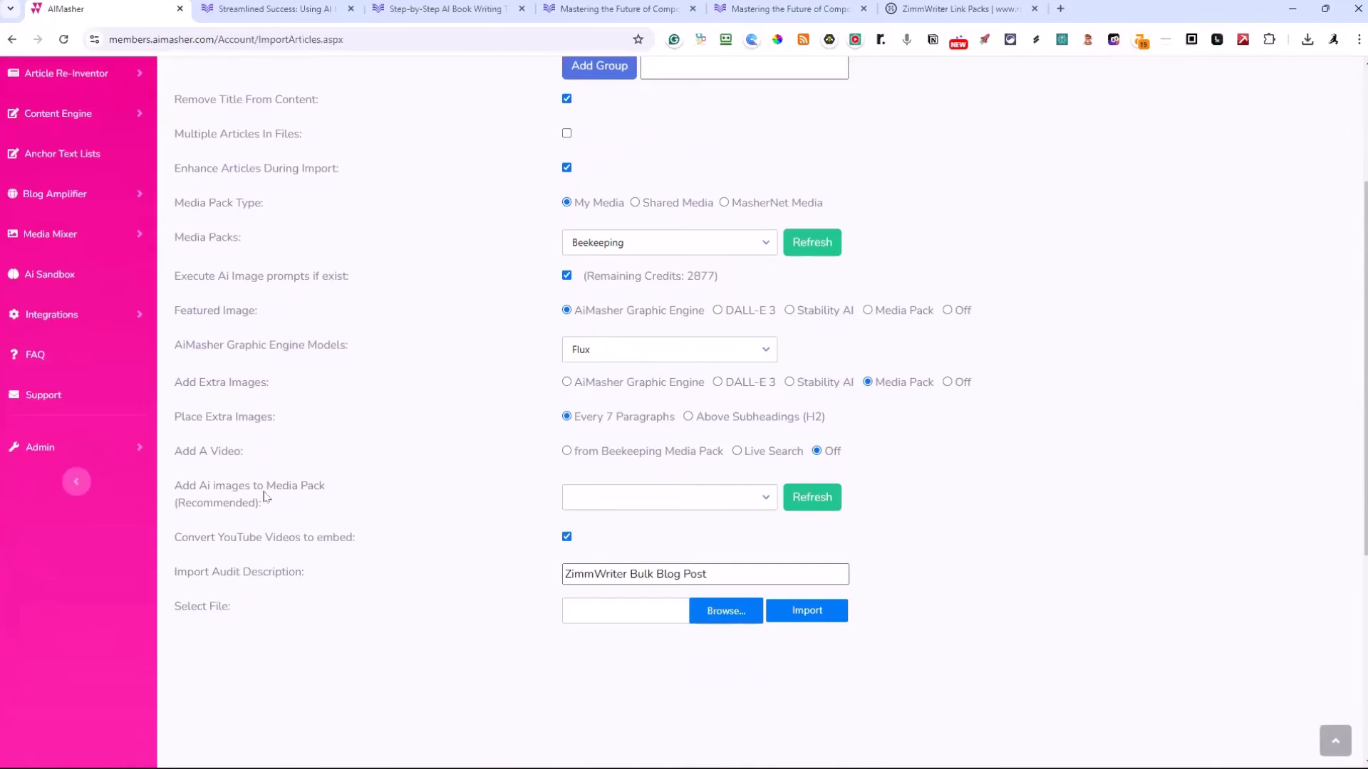
left_click(765, 498)
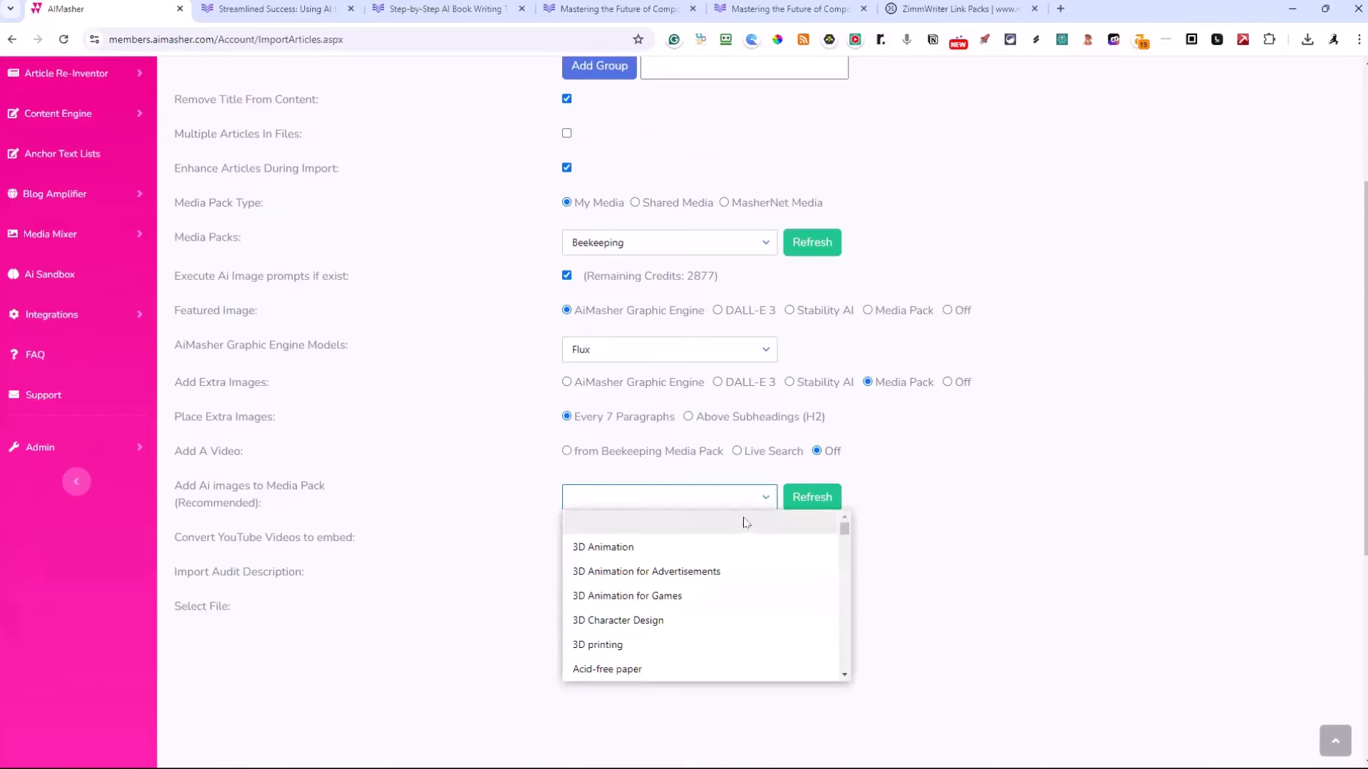
type("ai")
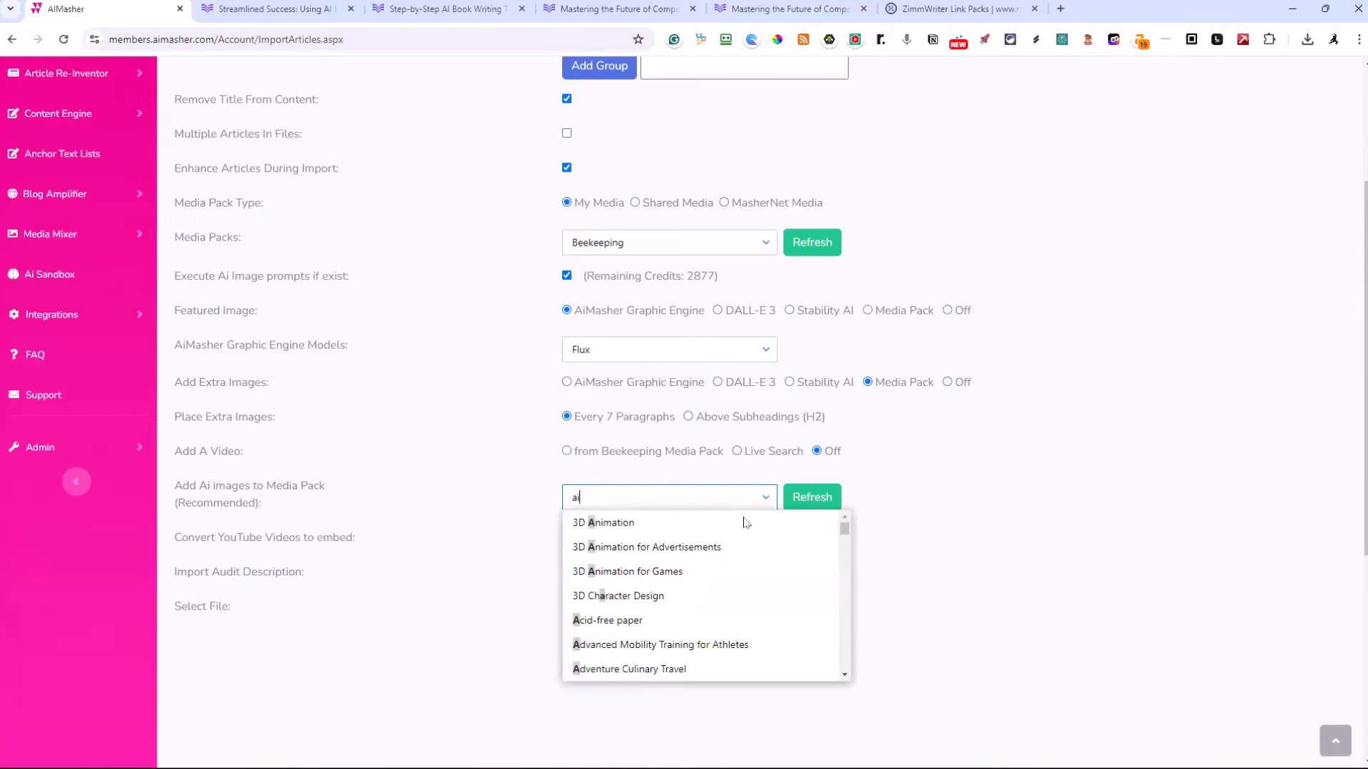
type("-")
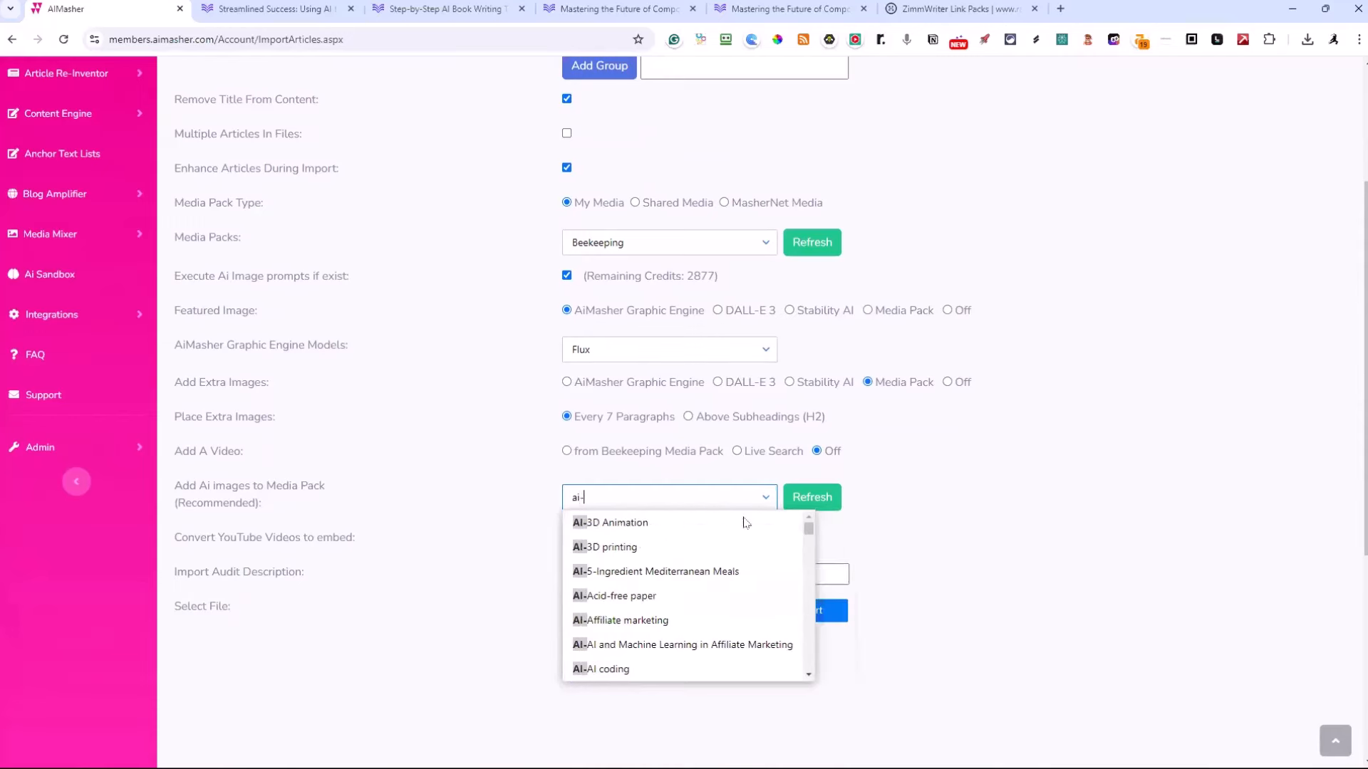
type("bee")
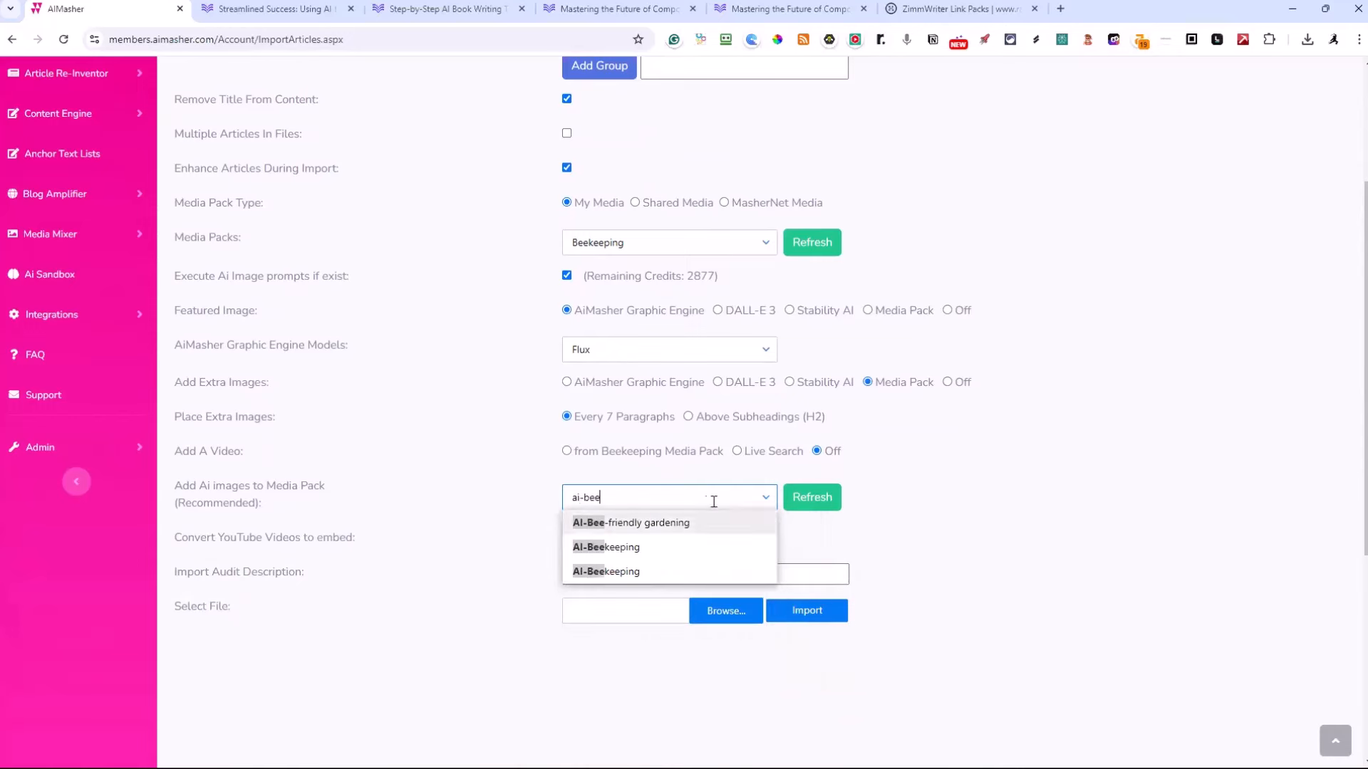
left_click(614, 553)
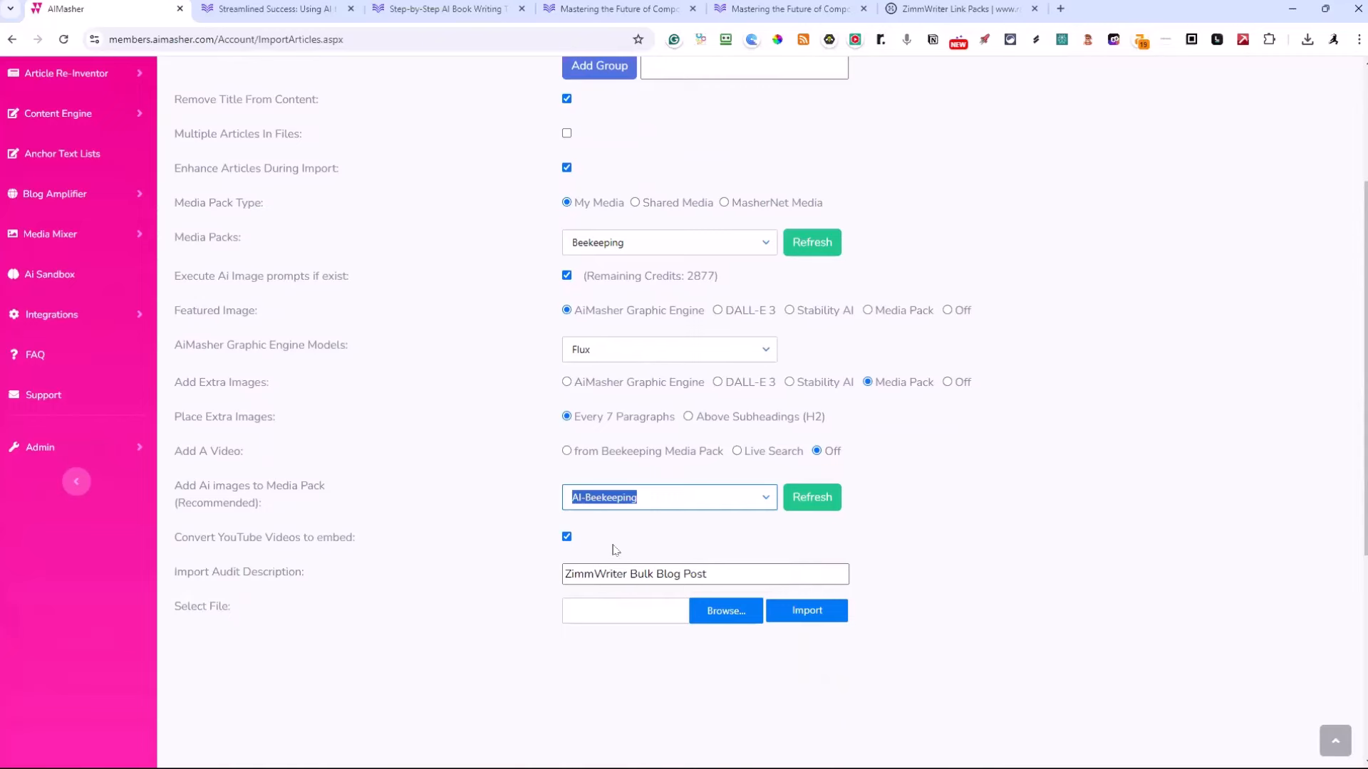
Choose the three beekeeping text files from the ZimmWriter_Output folder and import them
left_click(614, 549)
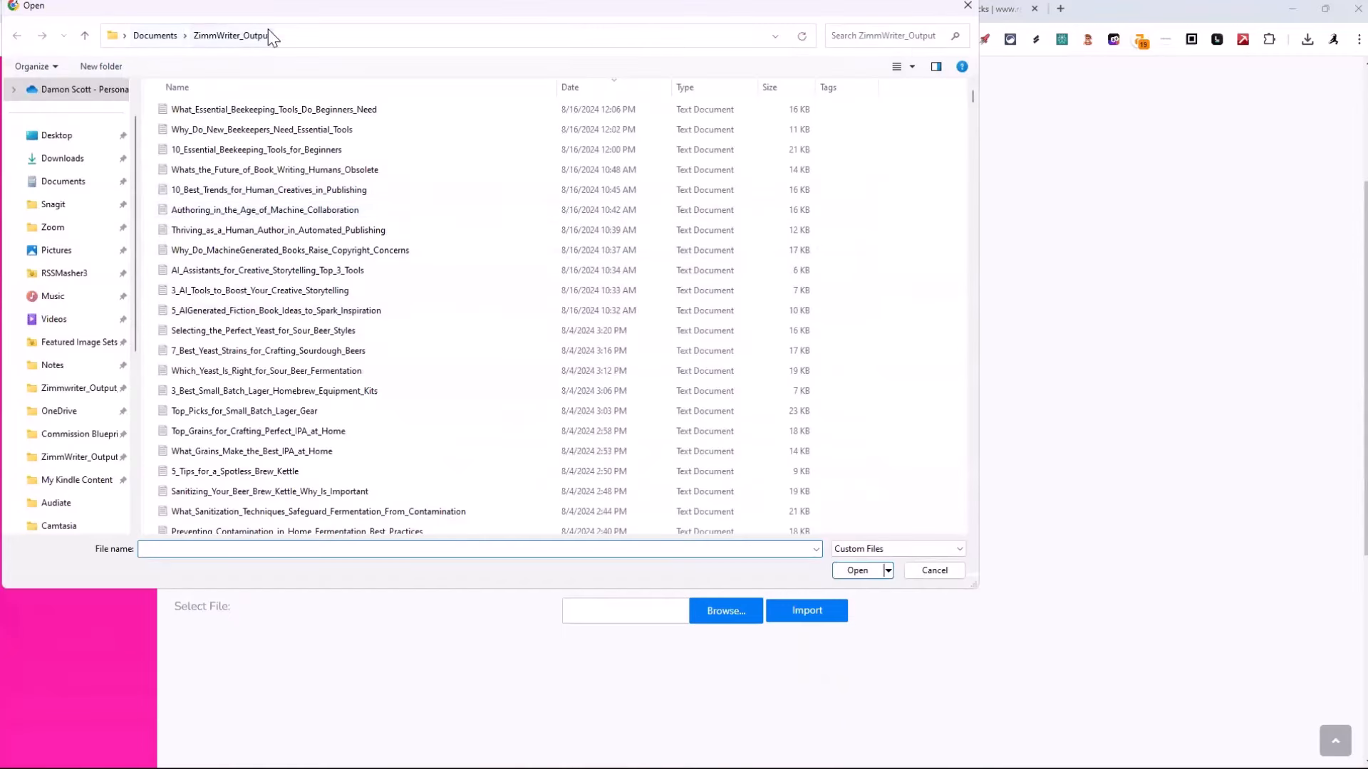
left_click(260, 112)
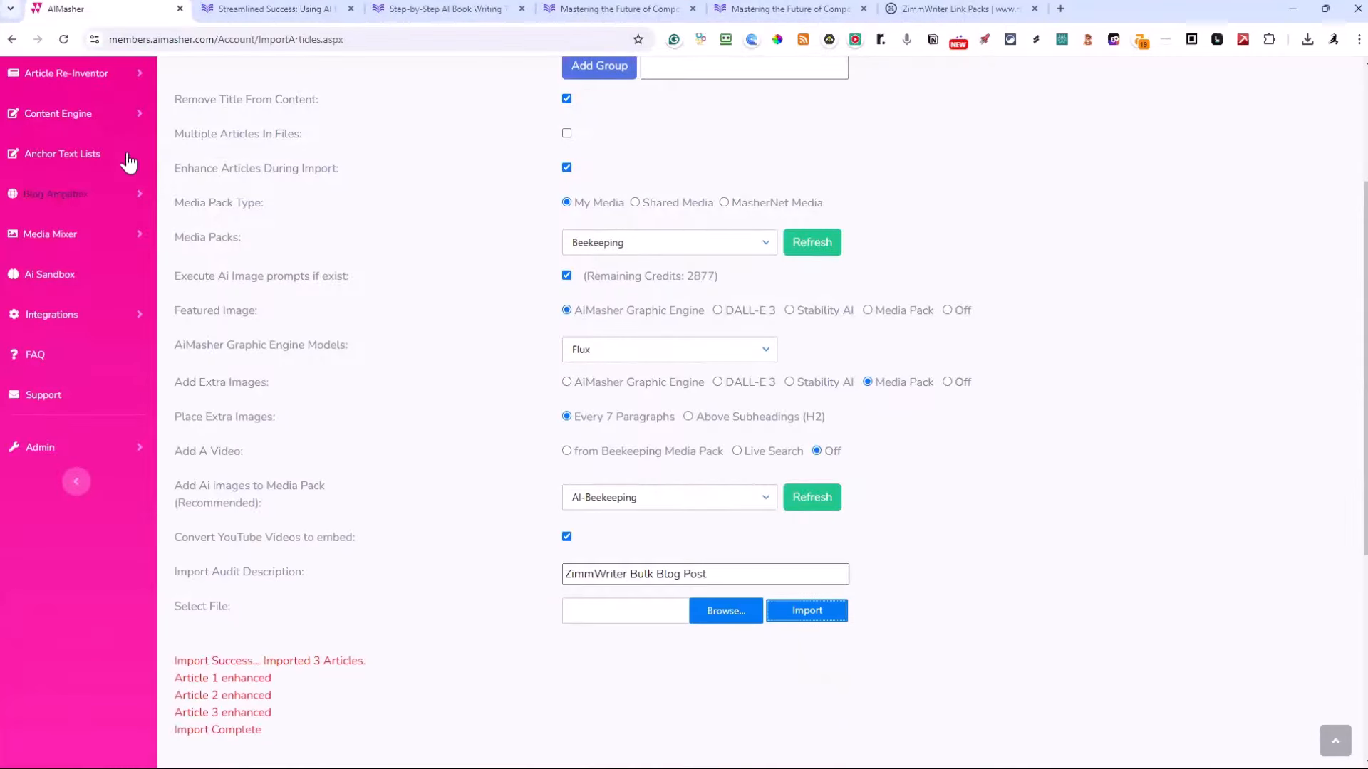
Go to My Articles and open the imported article "10 Essential Beekeeping Tools for Beginners"
scroll(70, 75, "up", 3)
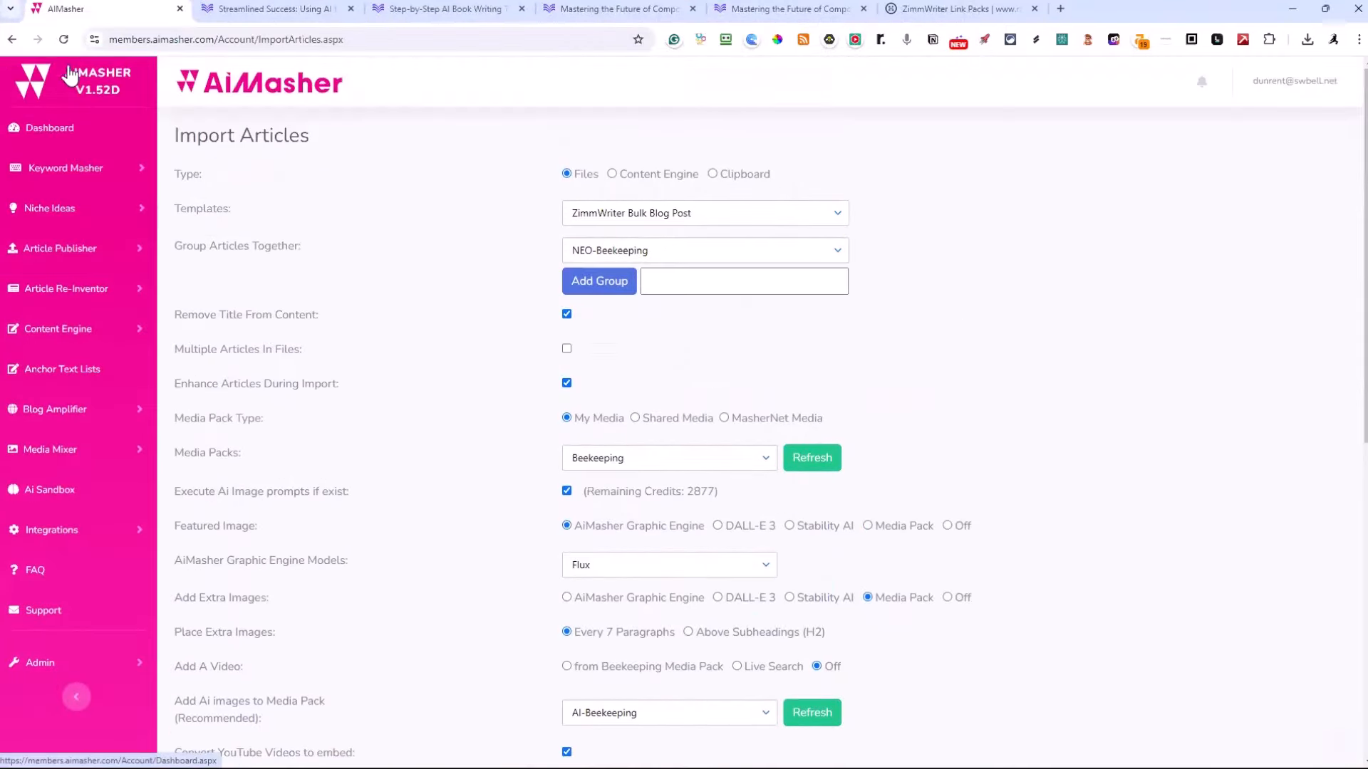
left_click(71, 251)
left_click(59, 325)
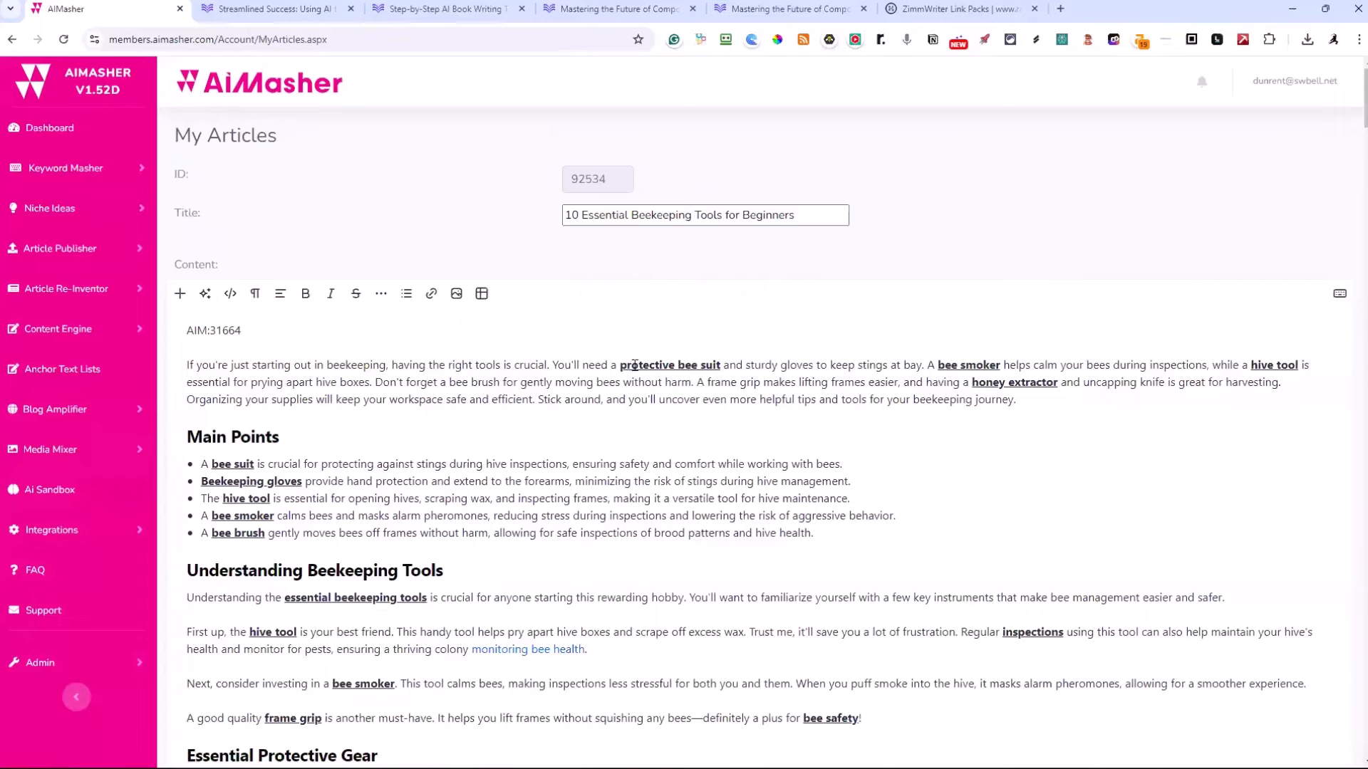
Open the article's "monitoring bee health" link in a new tab and switch to the linked page
scroll(633, 410, "down", 3)
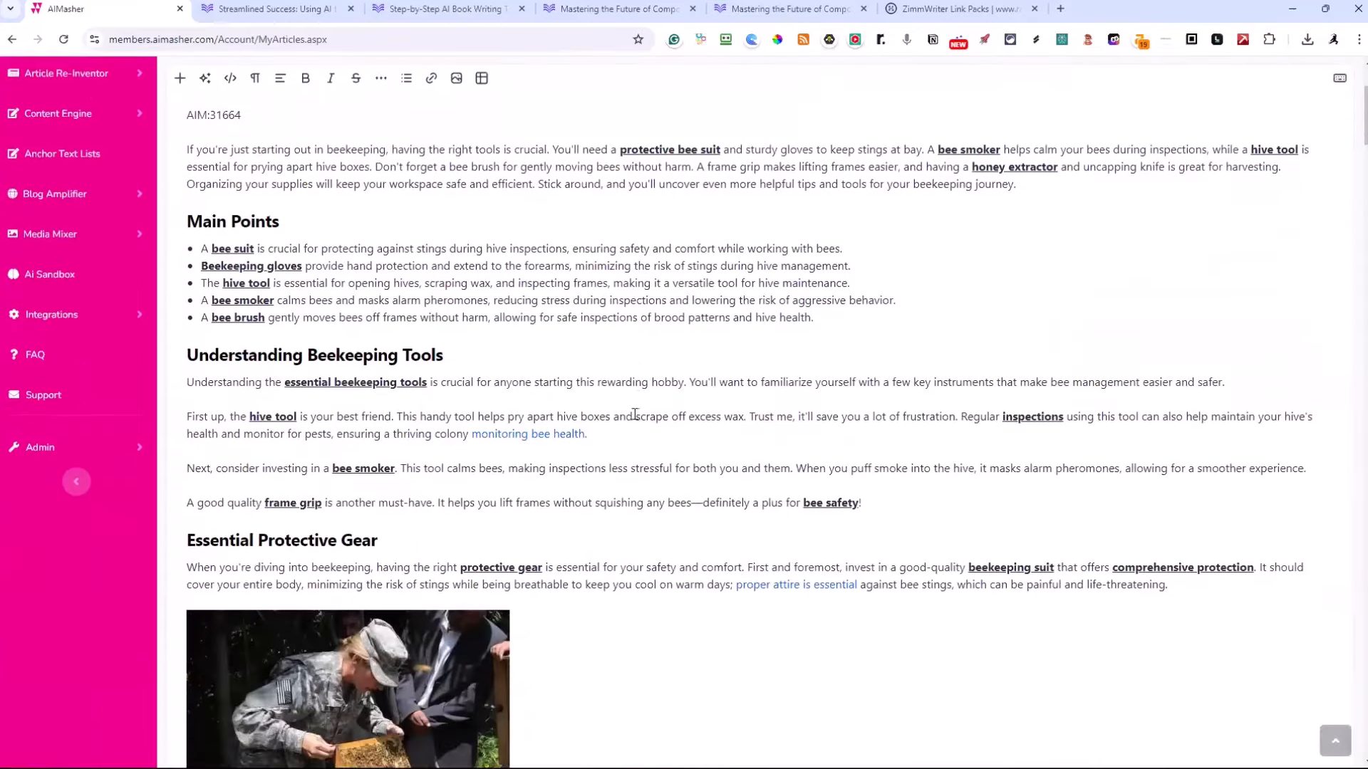
left_click(529, 434)
right_click(529, 434)
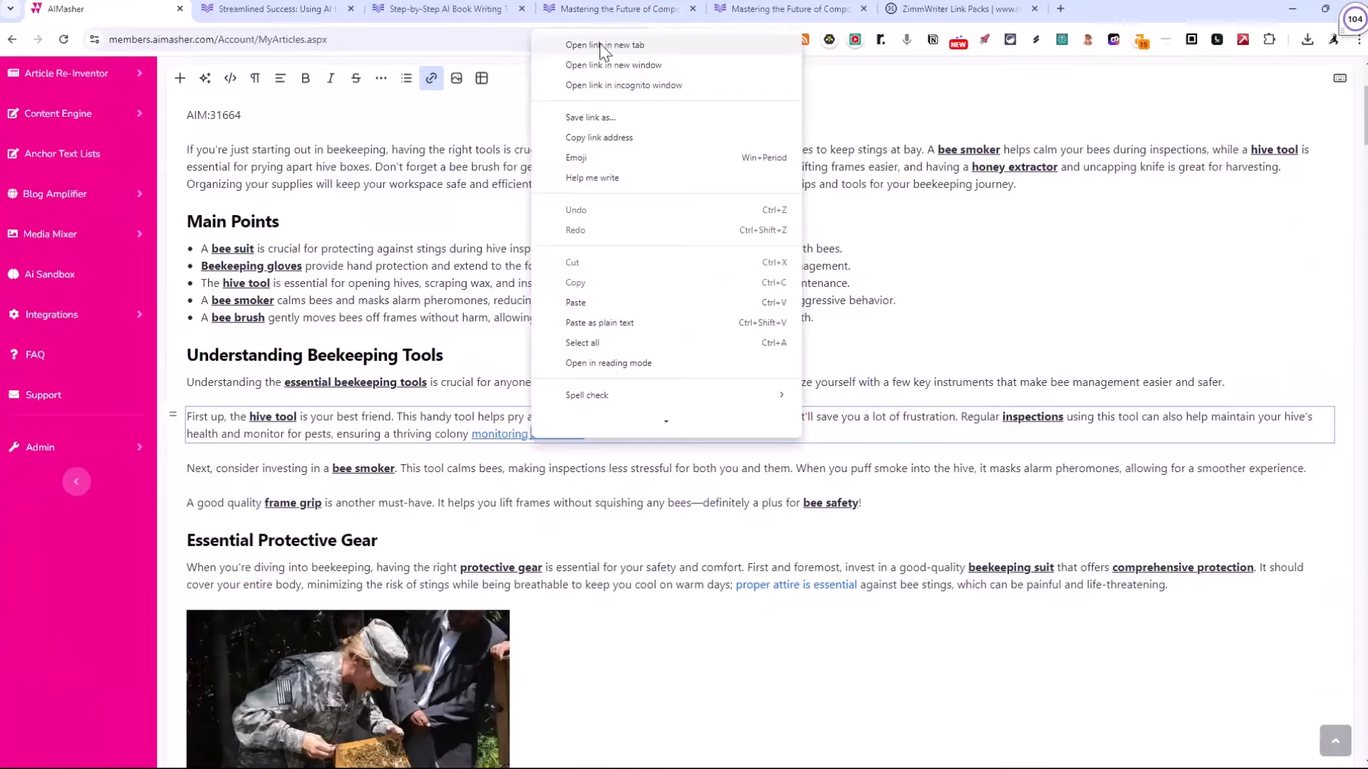
left_click(602, 44)
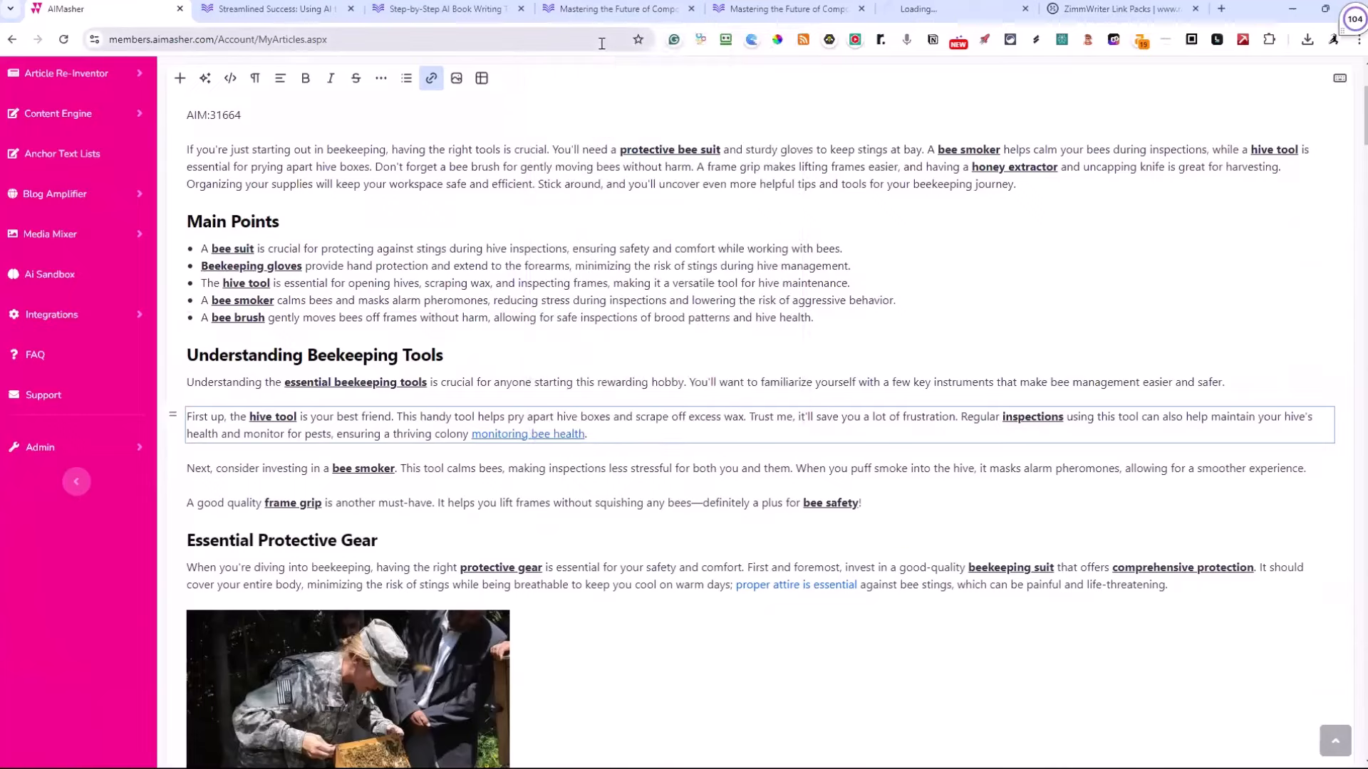
left_click(929, 8)
Read through the linked Home Sweet Hive post, compare it with the article's anchor text, and return to the AiMasher article
scroll(515, 450, "down", 4)
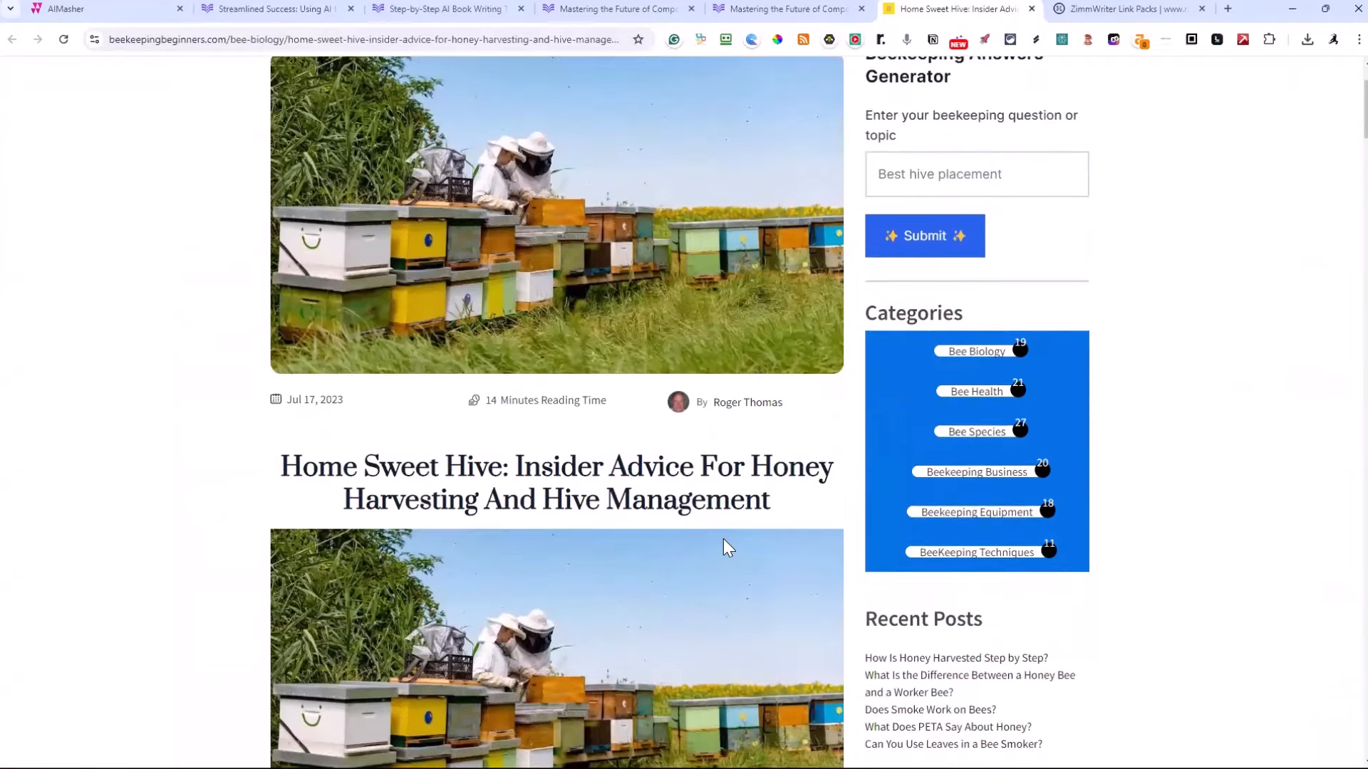
scroll(710, 510, "down", 10)
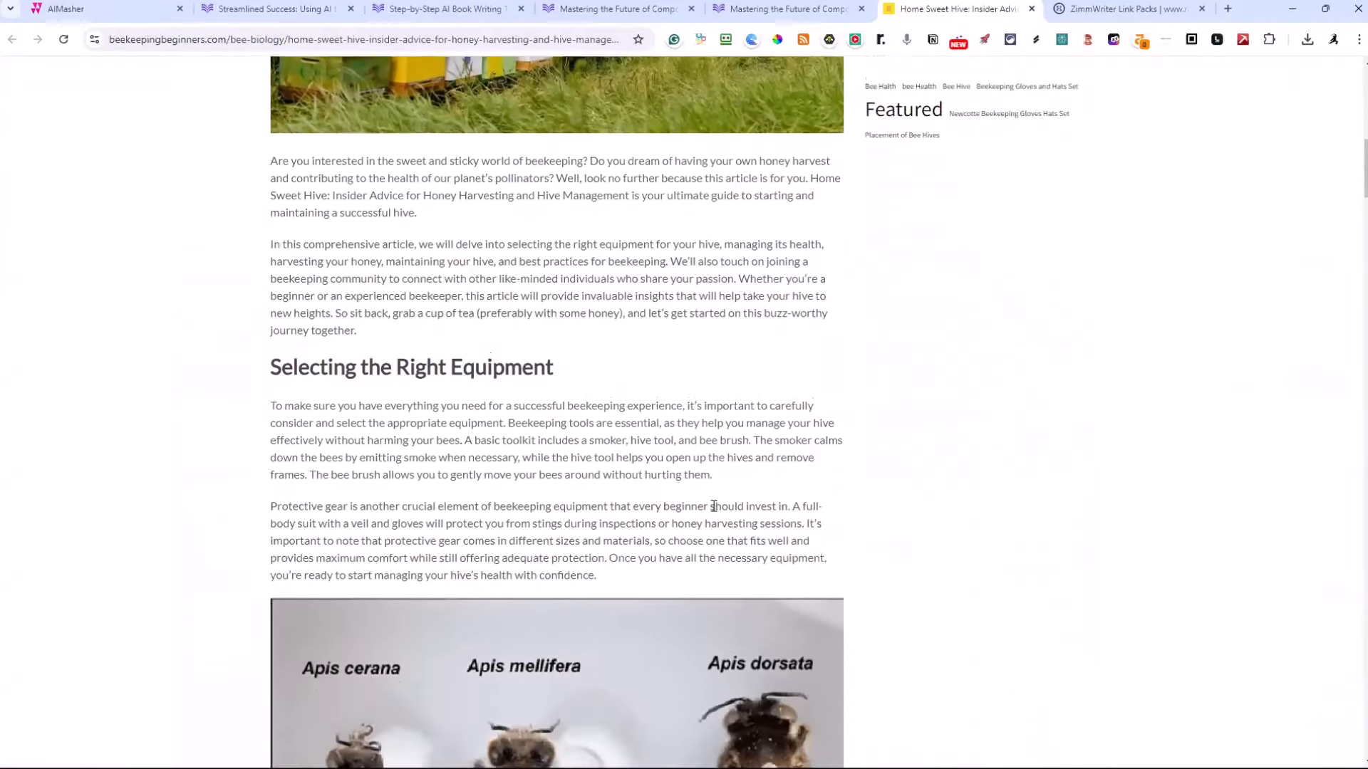
scroll(714, 508, "down", 12)
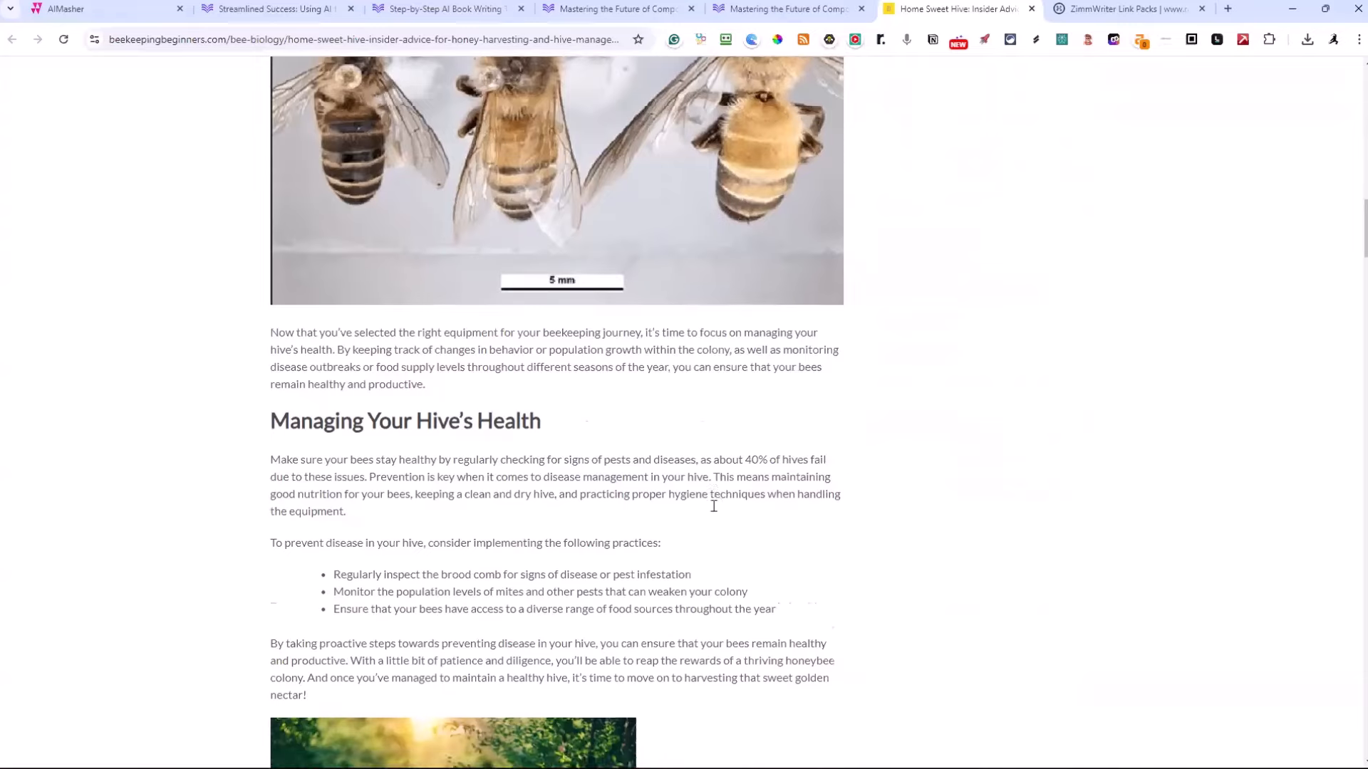
scroll(595, 457, "down", 20)
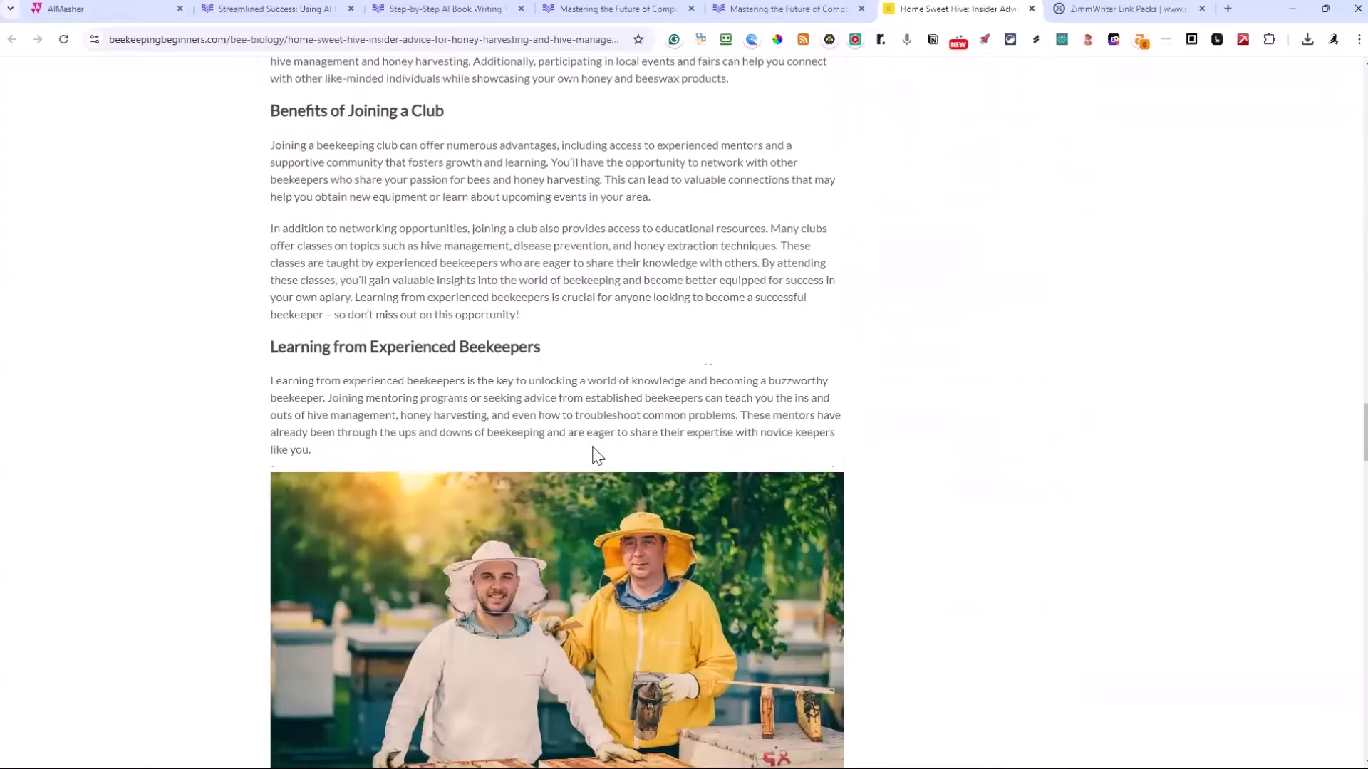
scroll(594, 451, "up", 6)
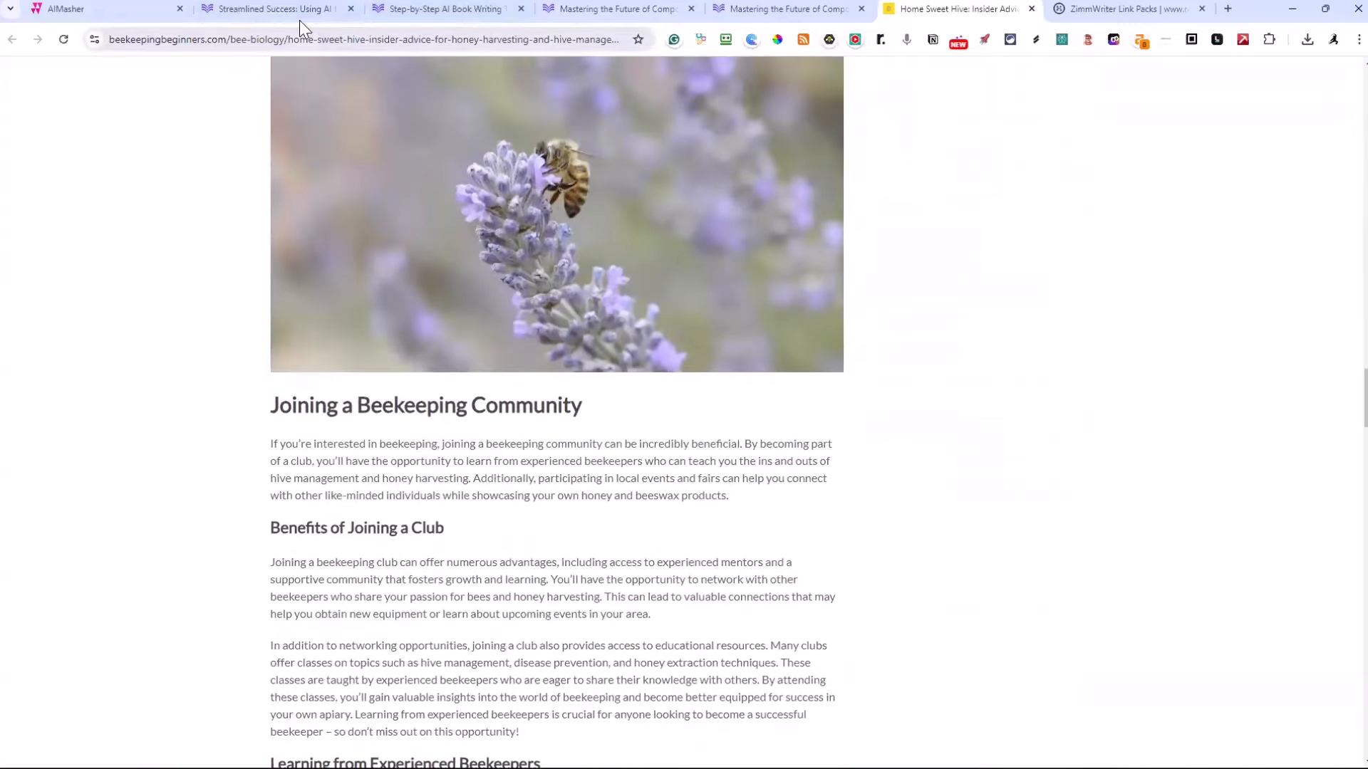
left_click(125, 17)
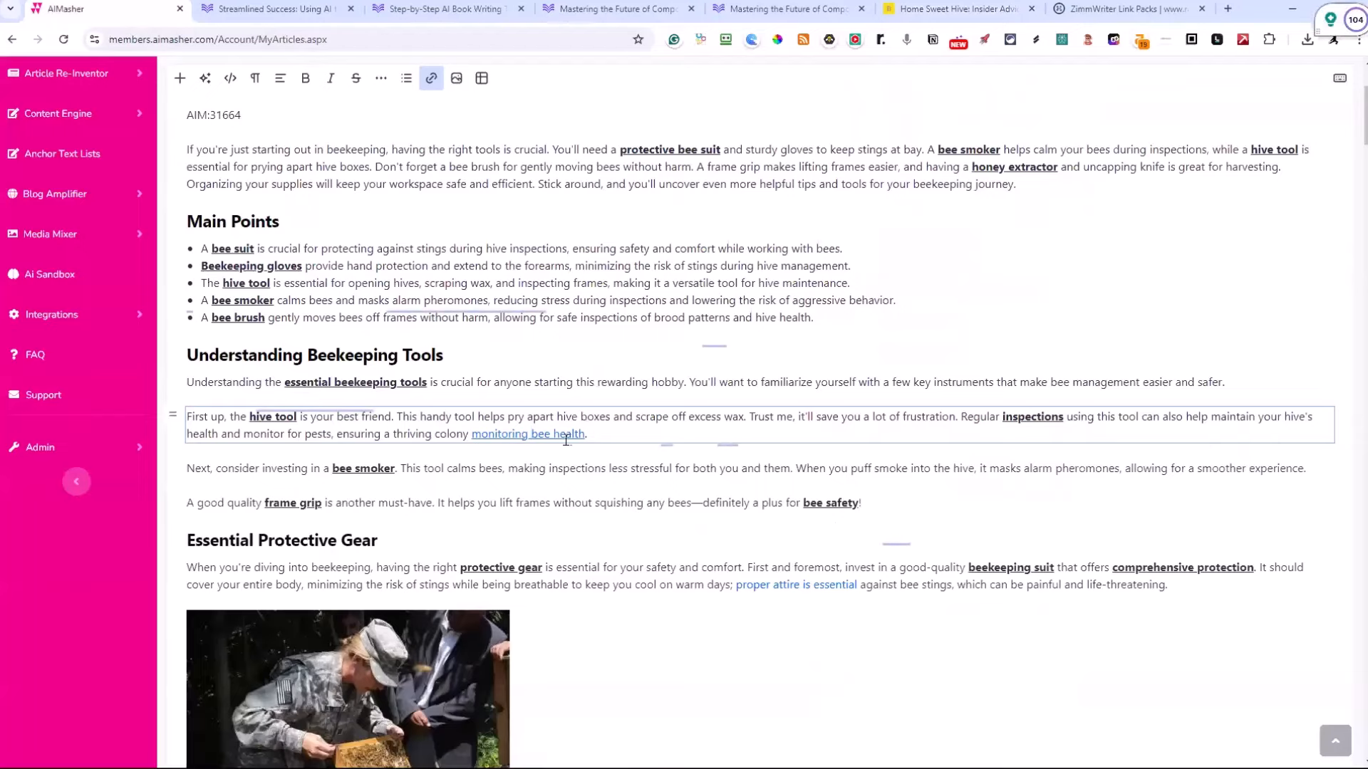
left_click(947, 10)
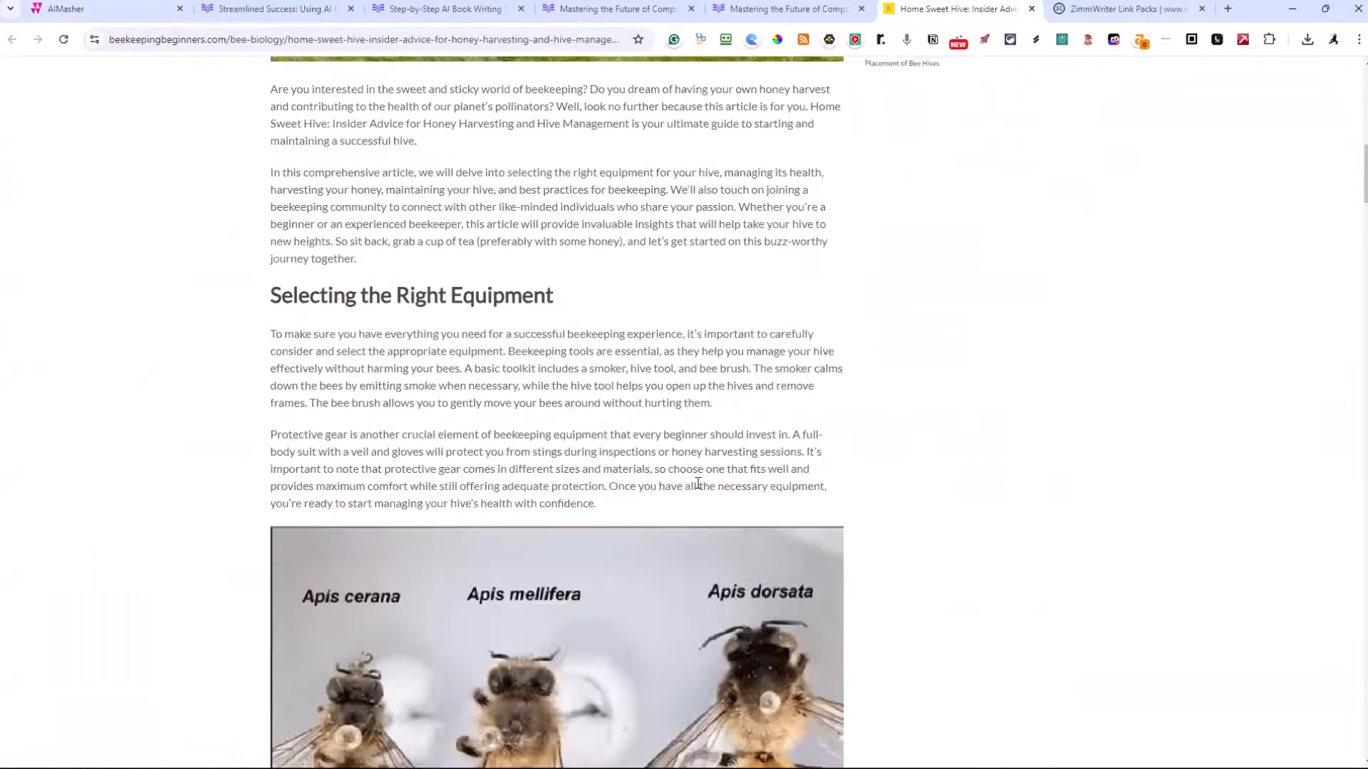
scroll(698, 479, "up", 6)
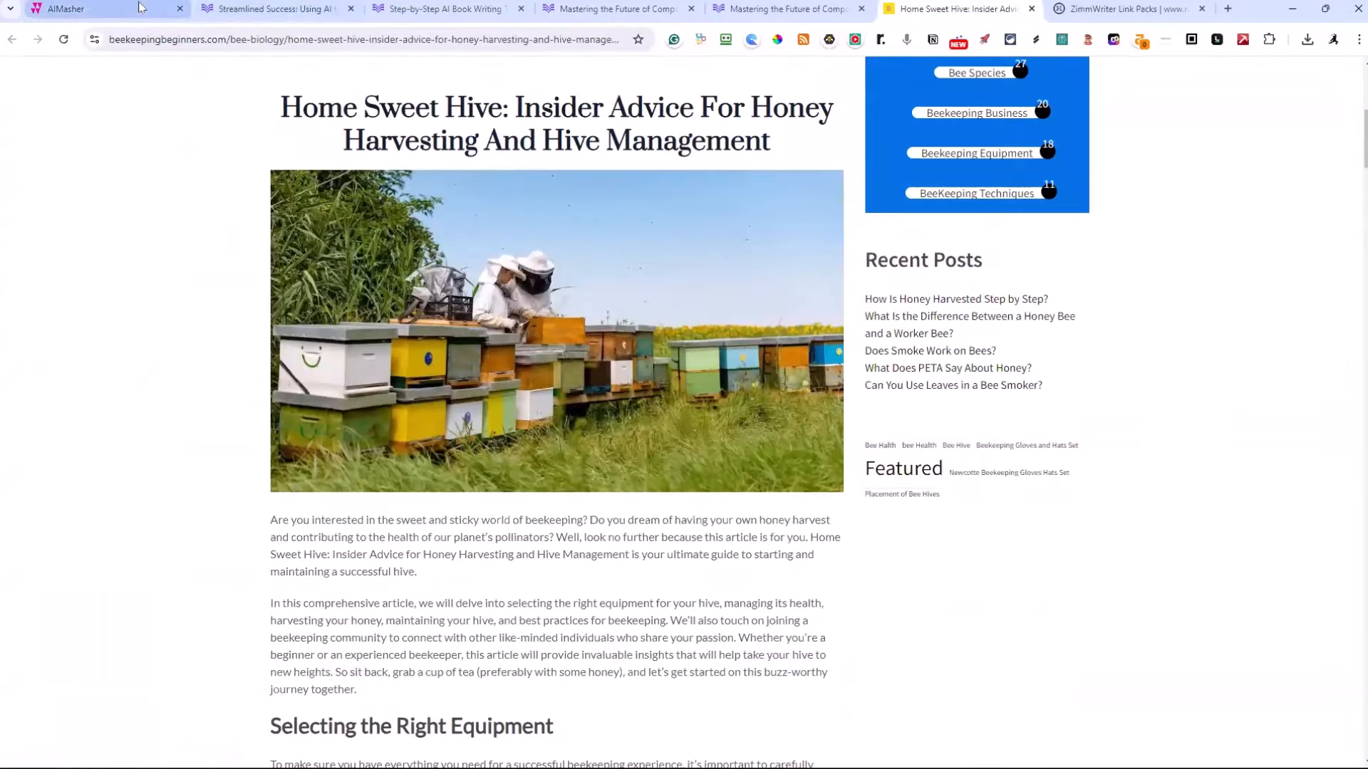
left_click(114, 10)
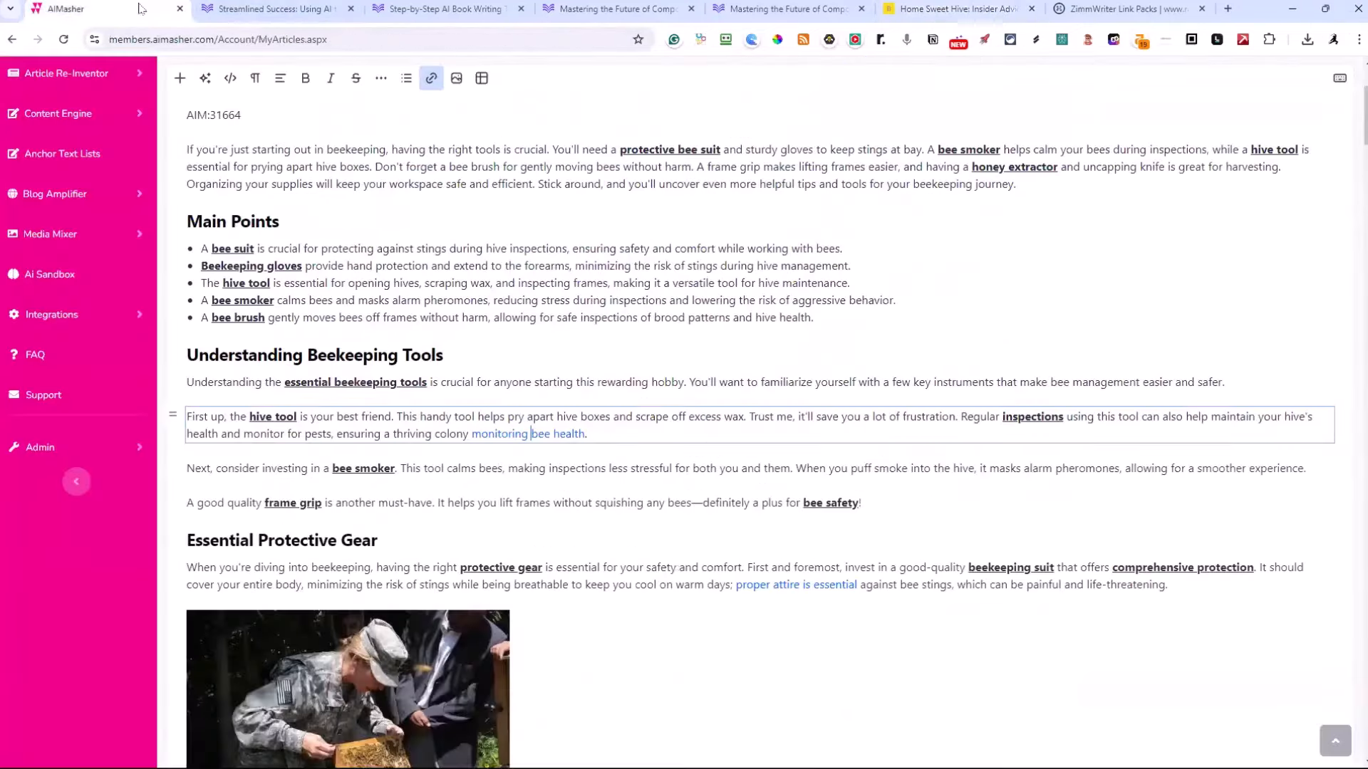
Open the "proper attire is essential" link in a new tab, view the linked page, and return to the AiMasher article
left_click(801, 585)
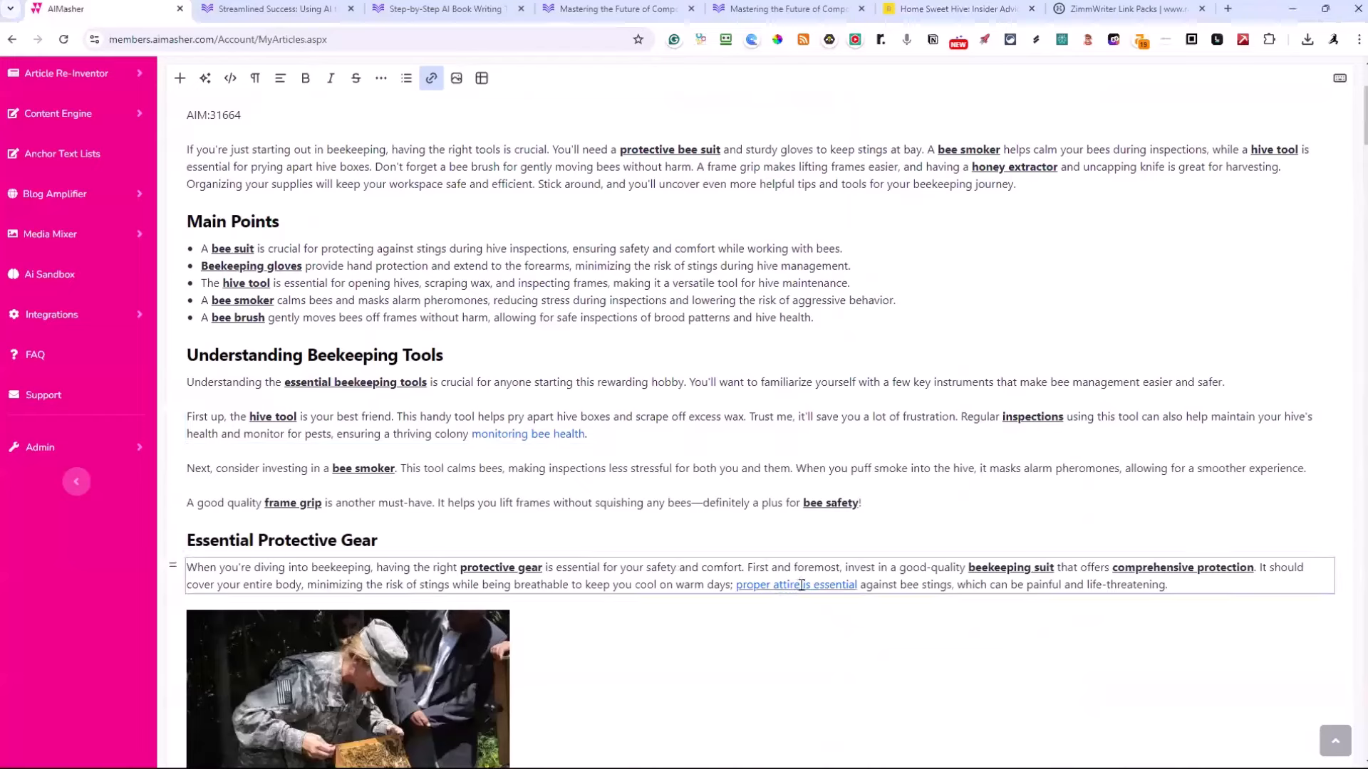
right_click(802, 585)
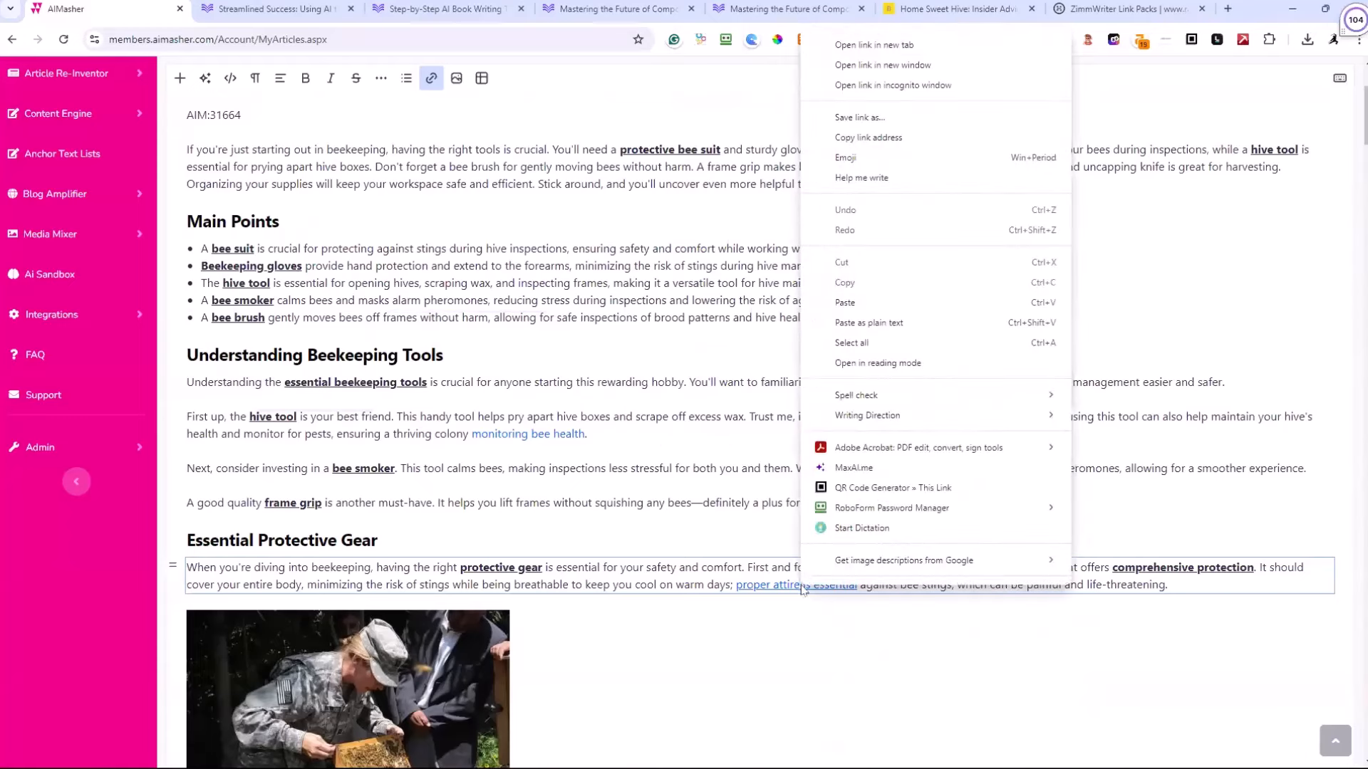
left_click(850, 47)
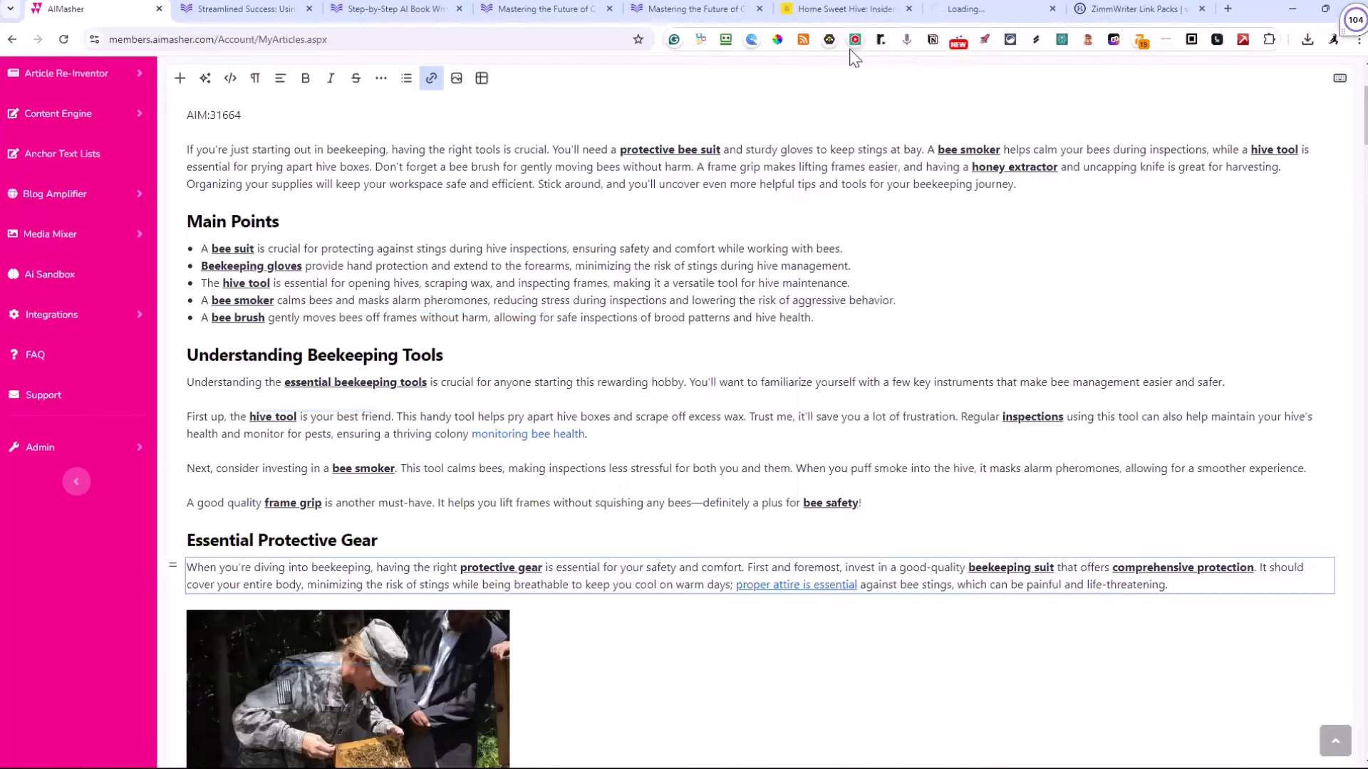
left_click(981, 14)
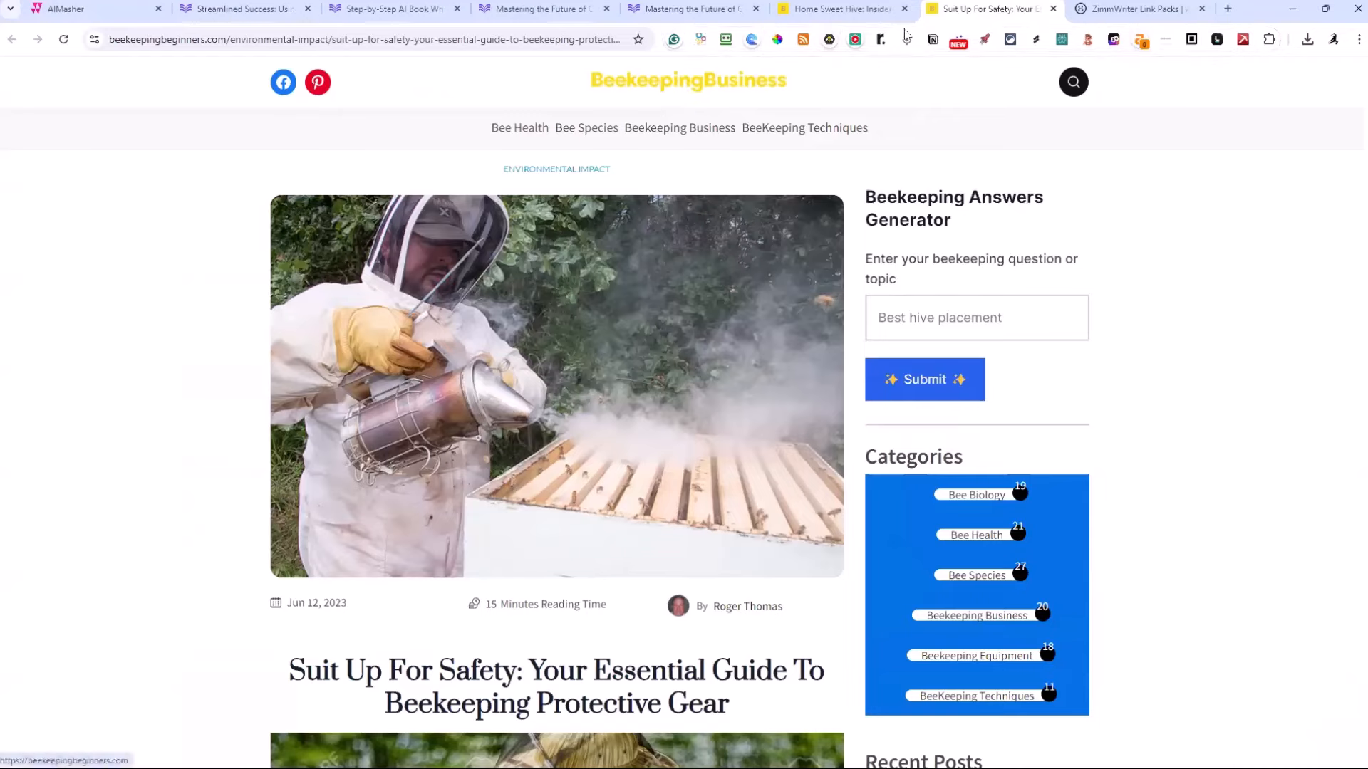
left_click(86, 9)
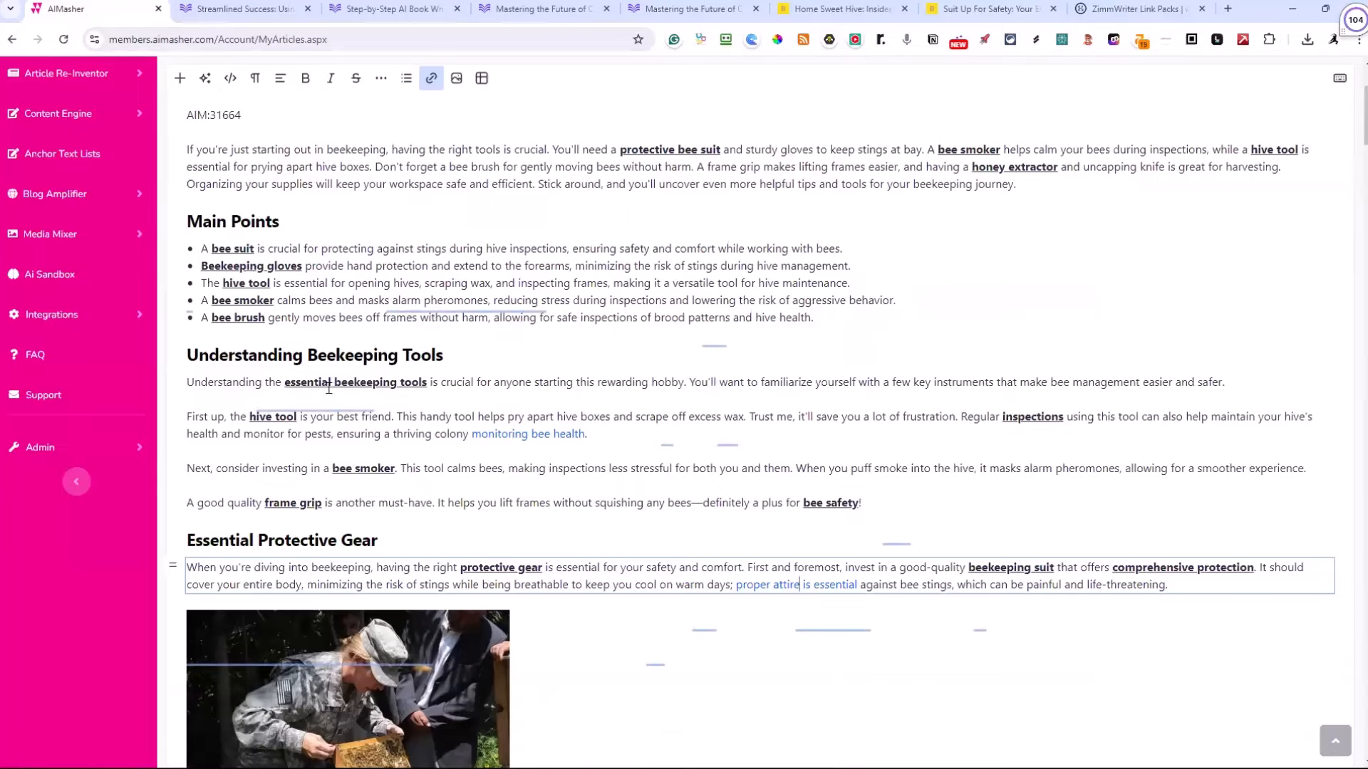
Review the beekeeping tools article from the introduction to the conclusion, checking its links and inserted media pack images
scroll(162, 403, "down", 1)
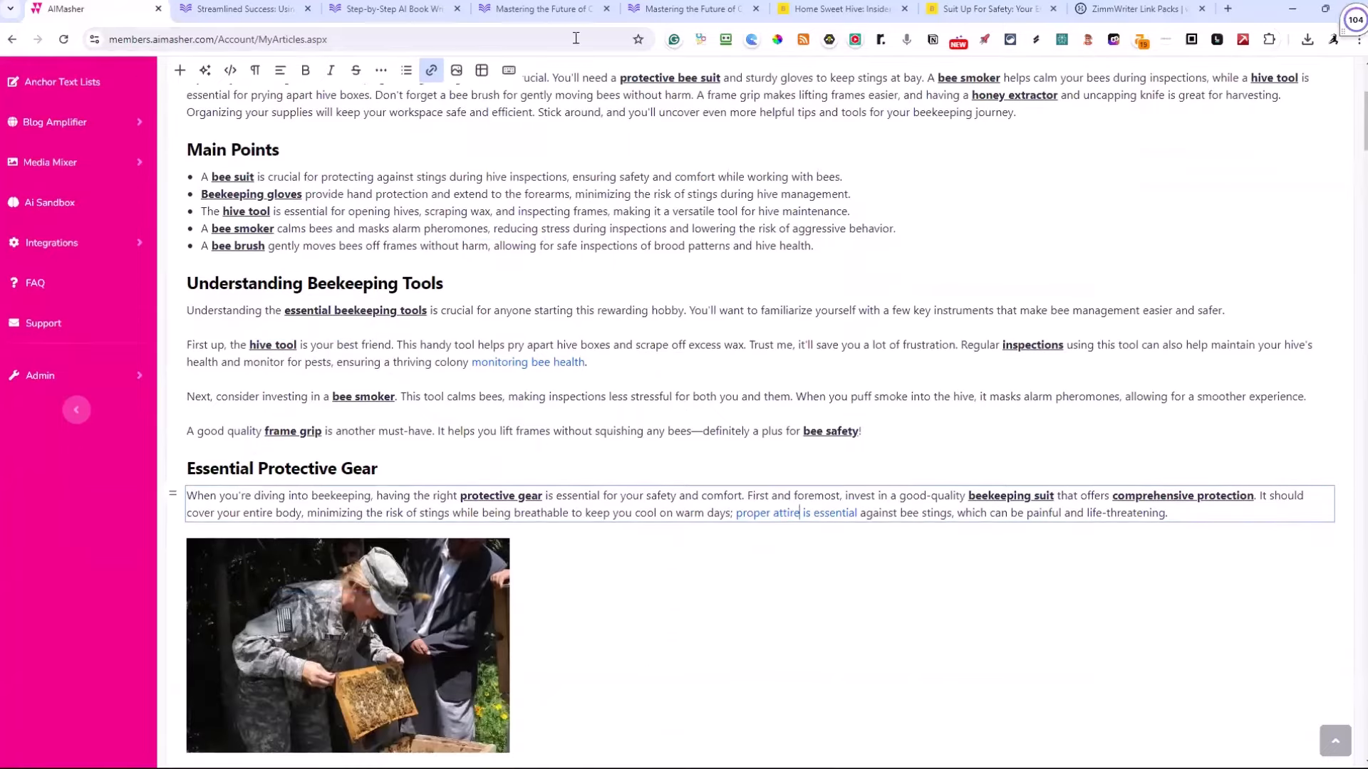
scroll(656, 363, "up", 4)
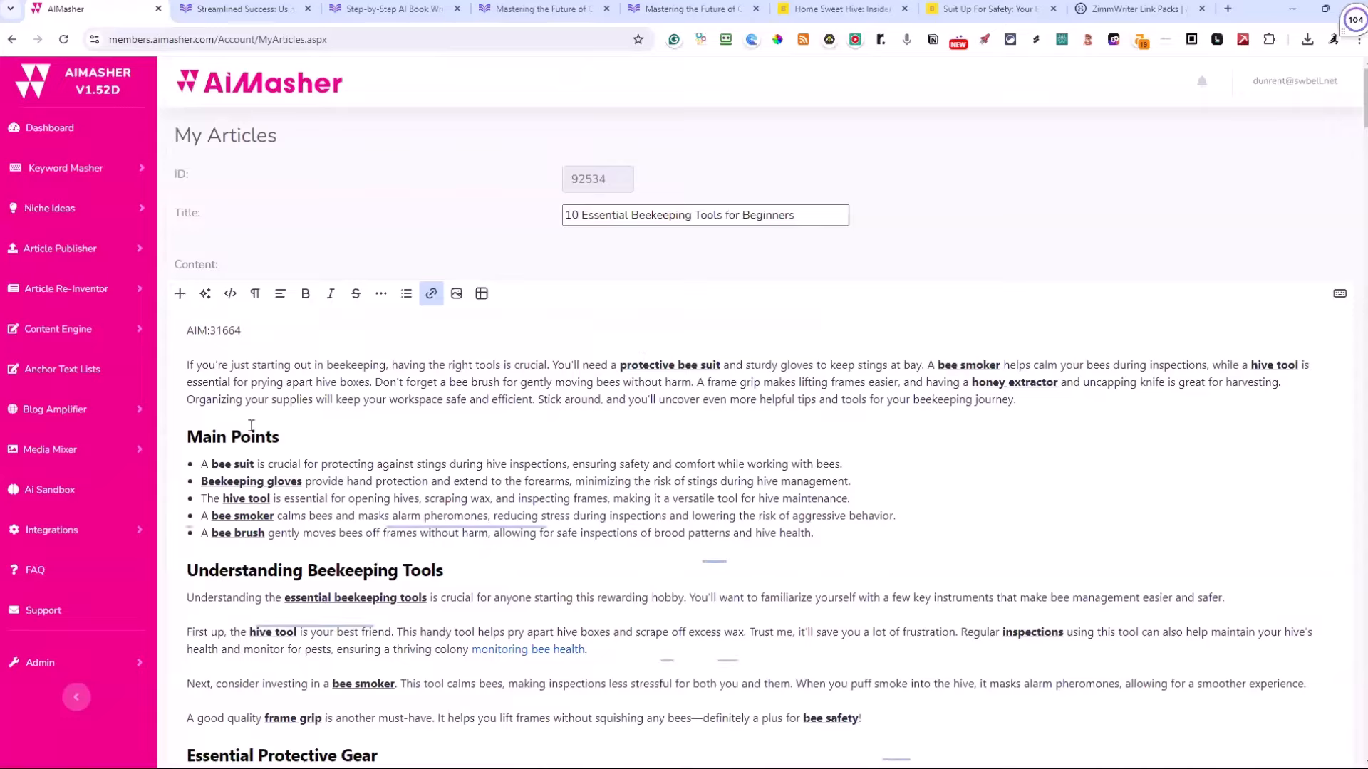
scroll(274, 388, "down", 20)
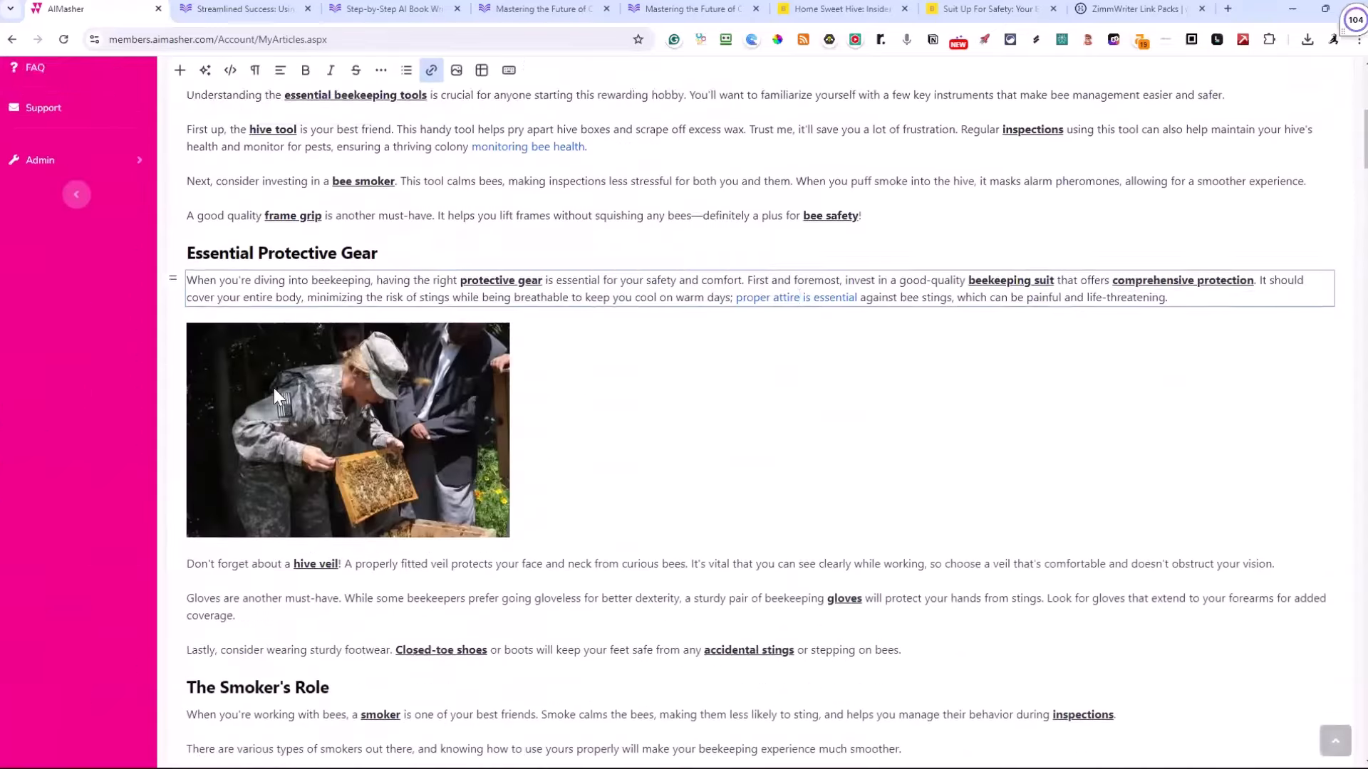
scroll(299, 408, "down", 20)
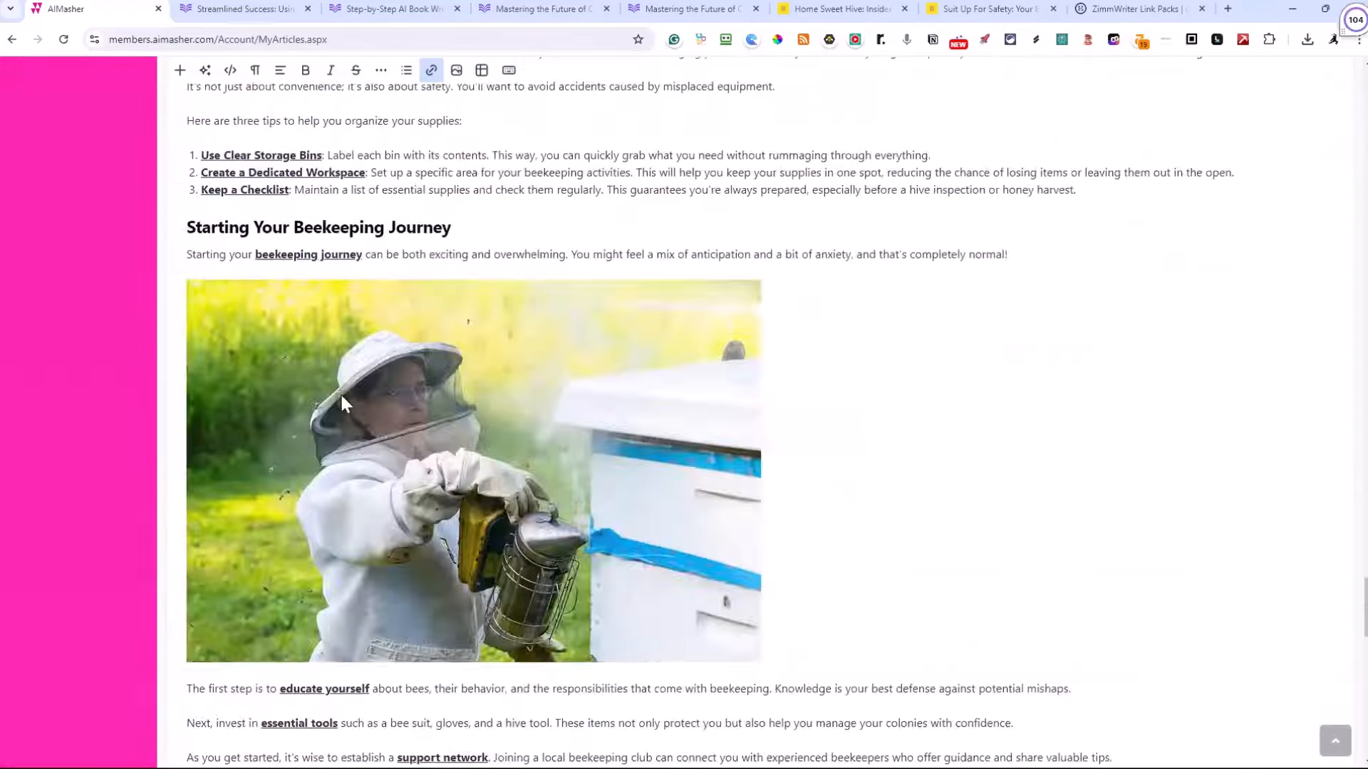
scroll(332, 417, "up", 4)
scroll(440, 429, "down", 3)
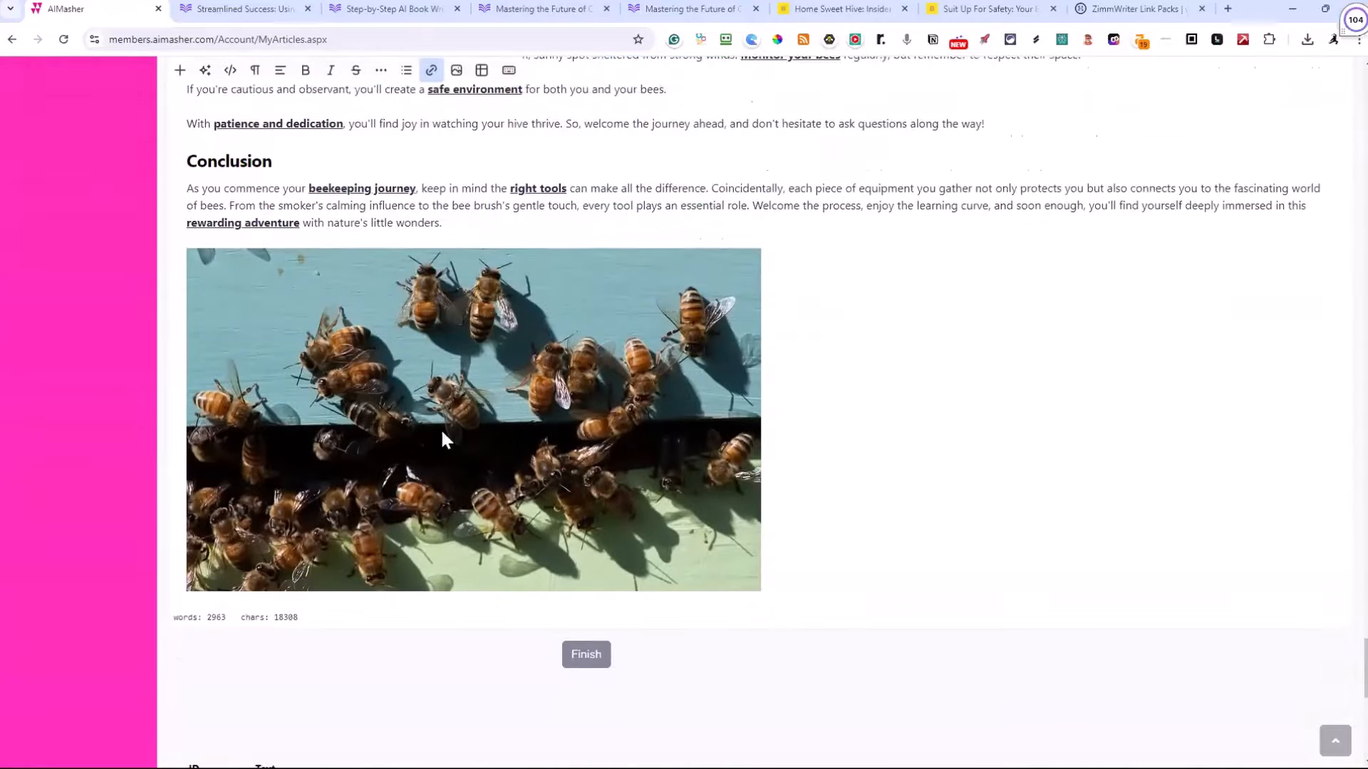
scroll(614, 418, "up", 8)
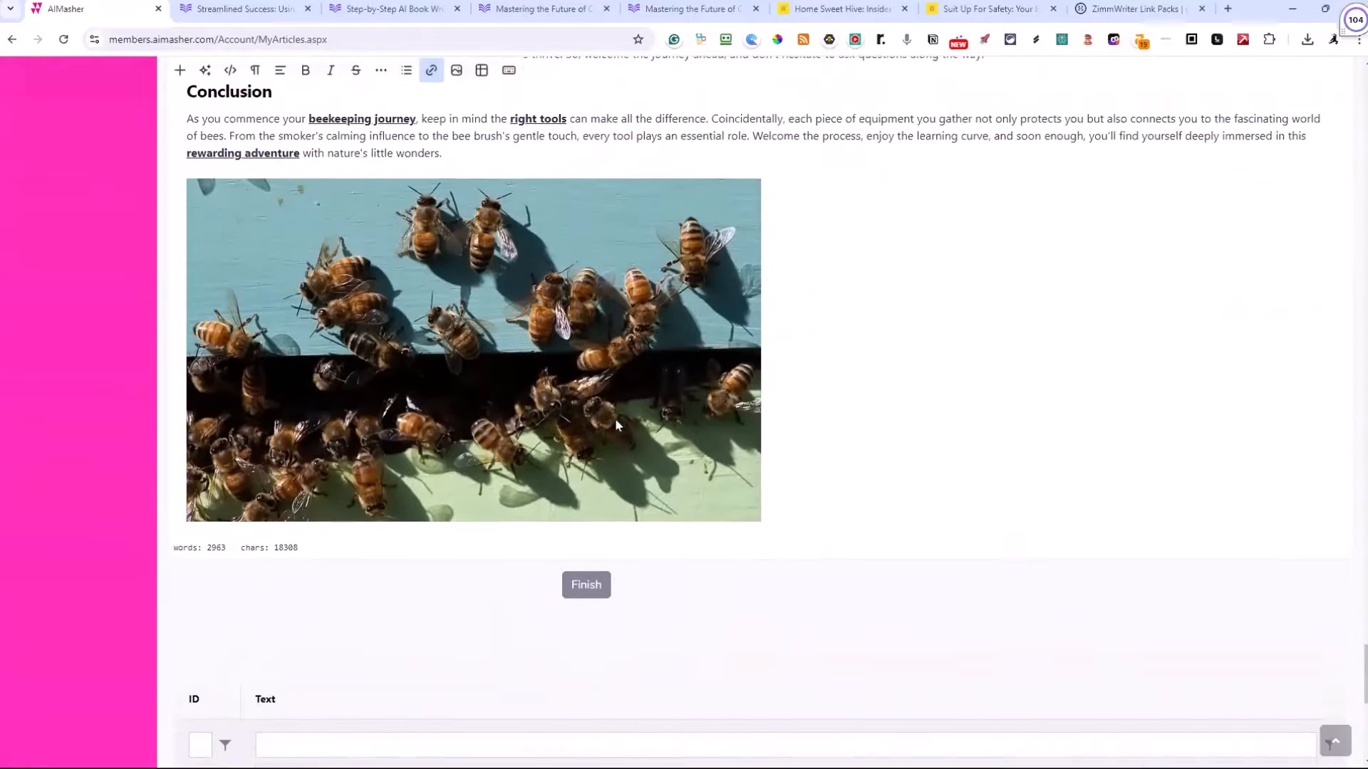
Recheck the beekeeping tools article from conclusion to introduction, view its imported ZimmWriter notes, and finish to return to the article list
scroll(616, 425, "up", 15)
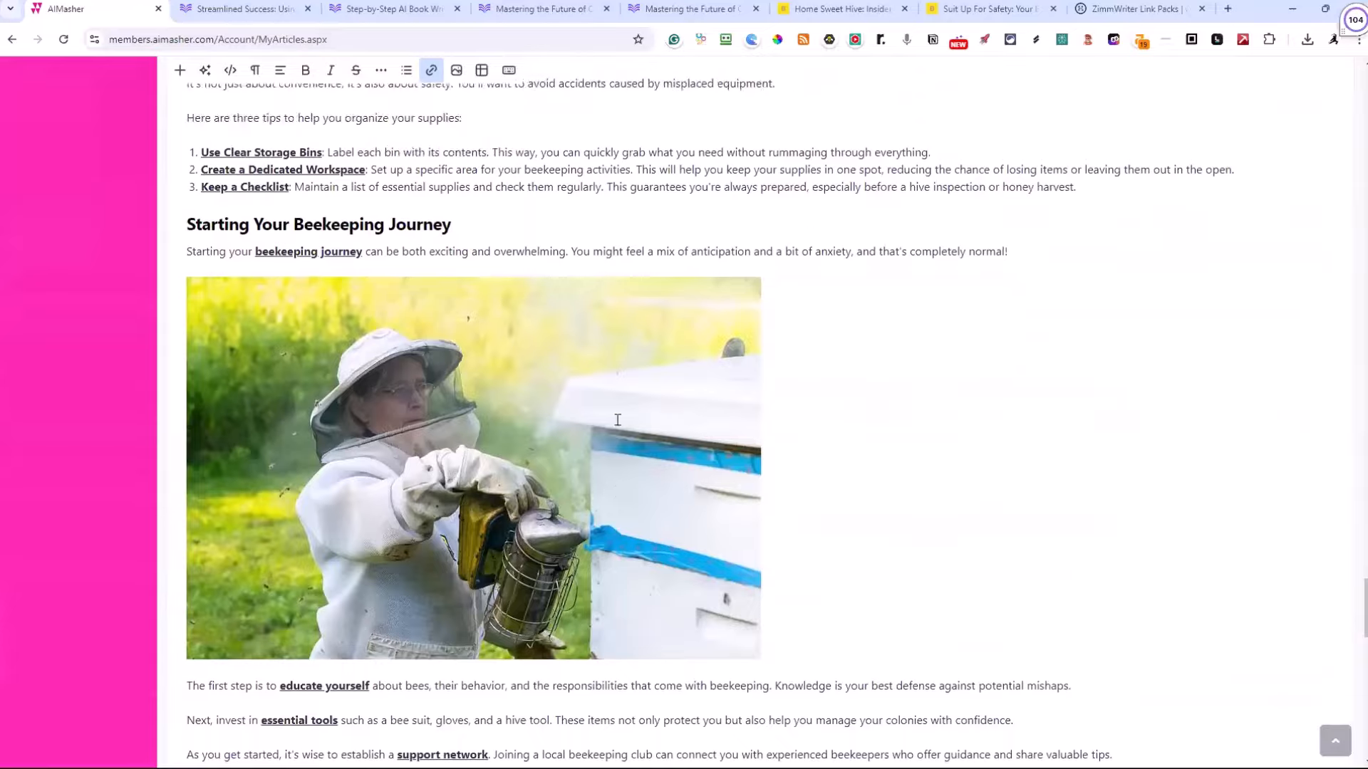
scroll(618, 420, "up", 11)
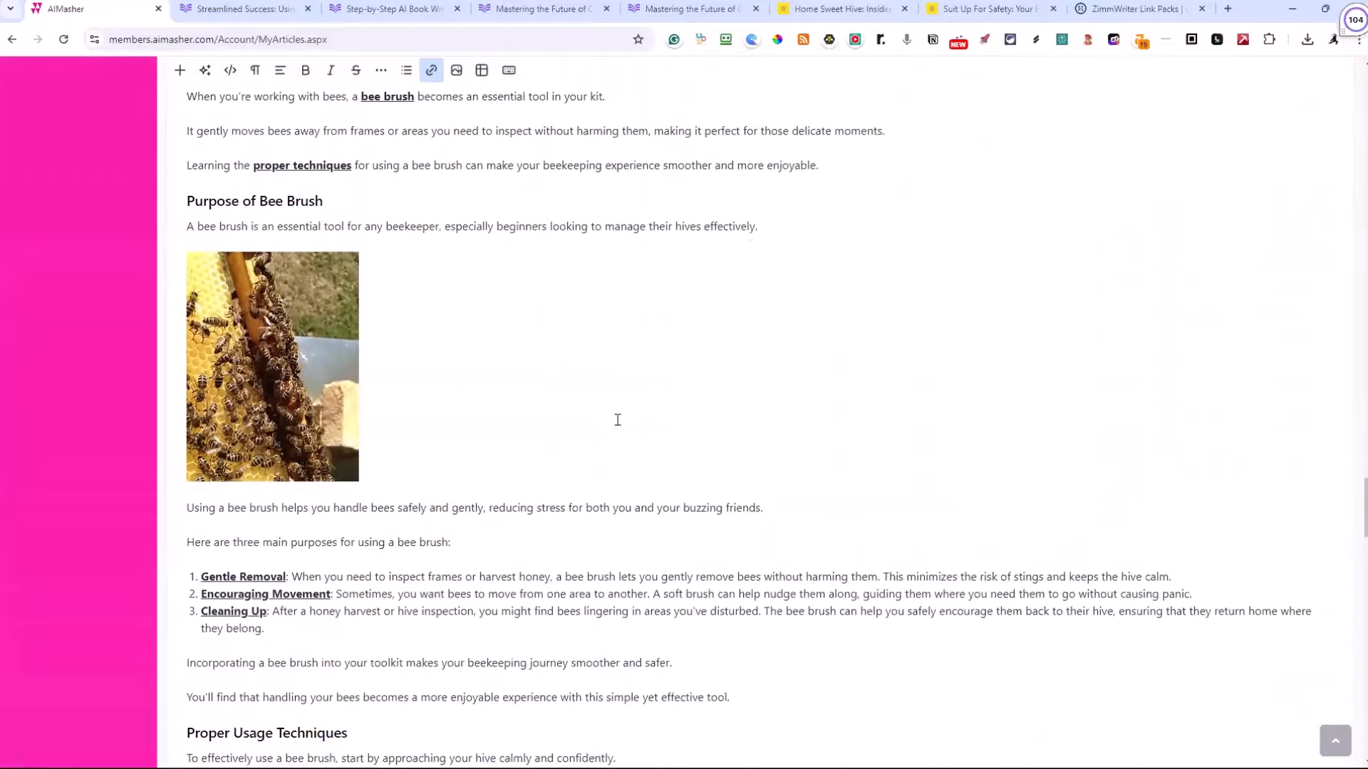
scroll(617, 421, "up", 20)
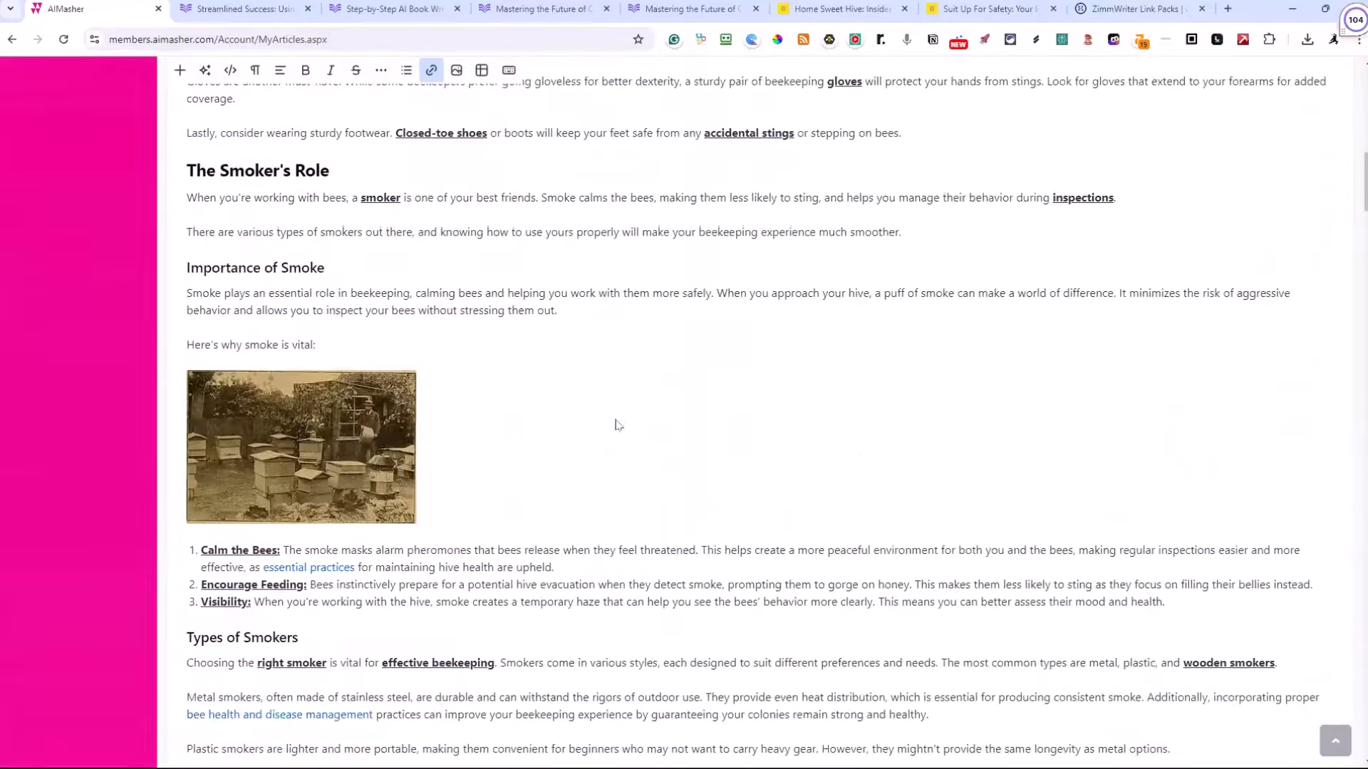
scroll(618, 425, "up", 5)
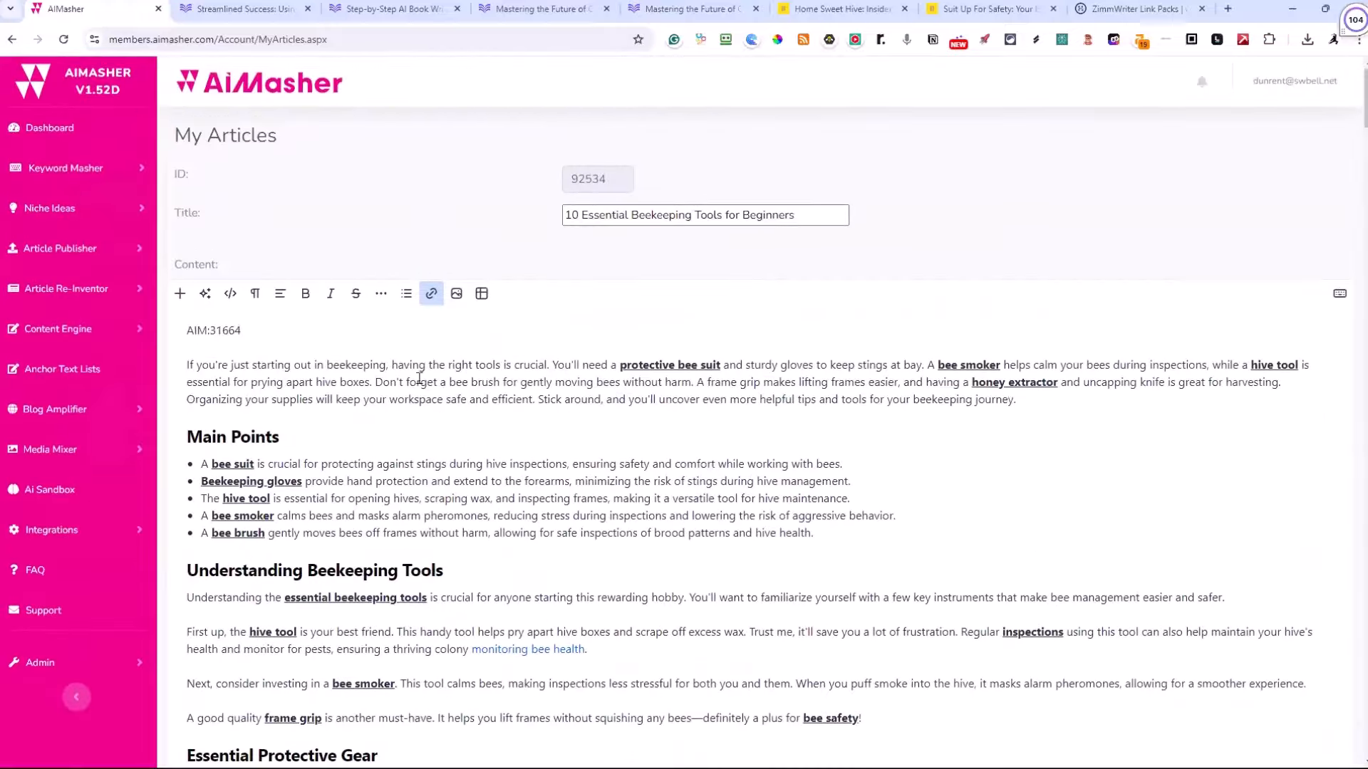
scroll(419, 378, "down", 6)
scroll(195, 319, "up", 6)
scroll(344, 294, "down", 20)
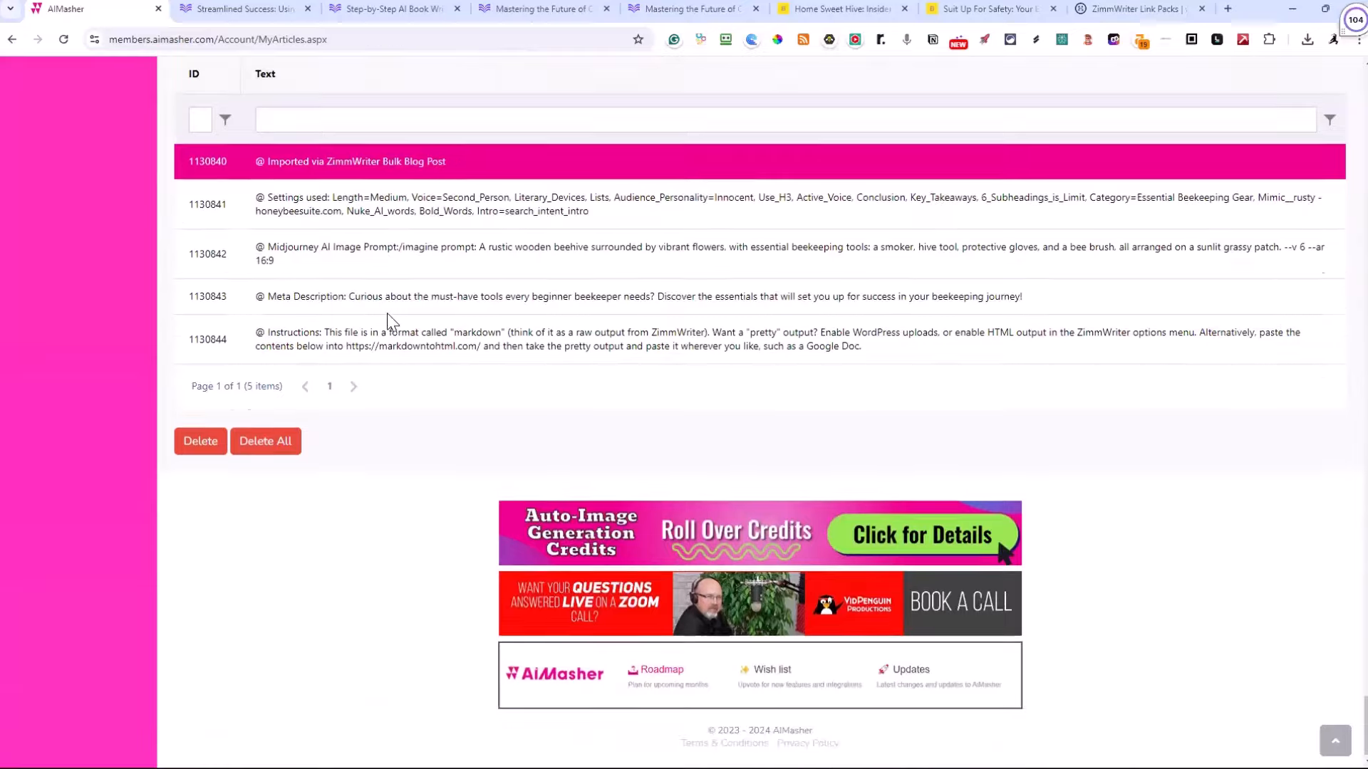
scroll(387, 313, "up", 7)
left_click(571, 390)
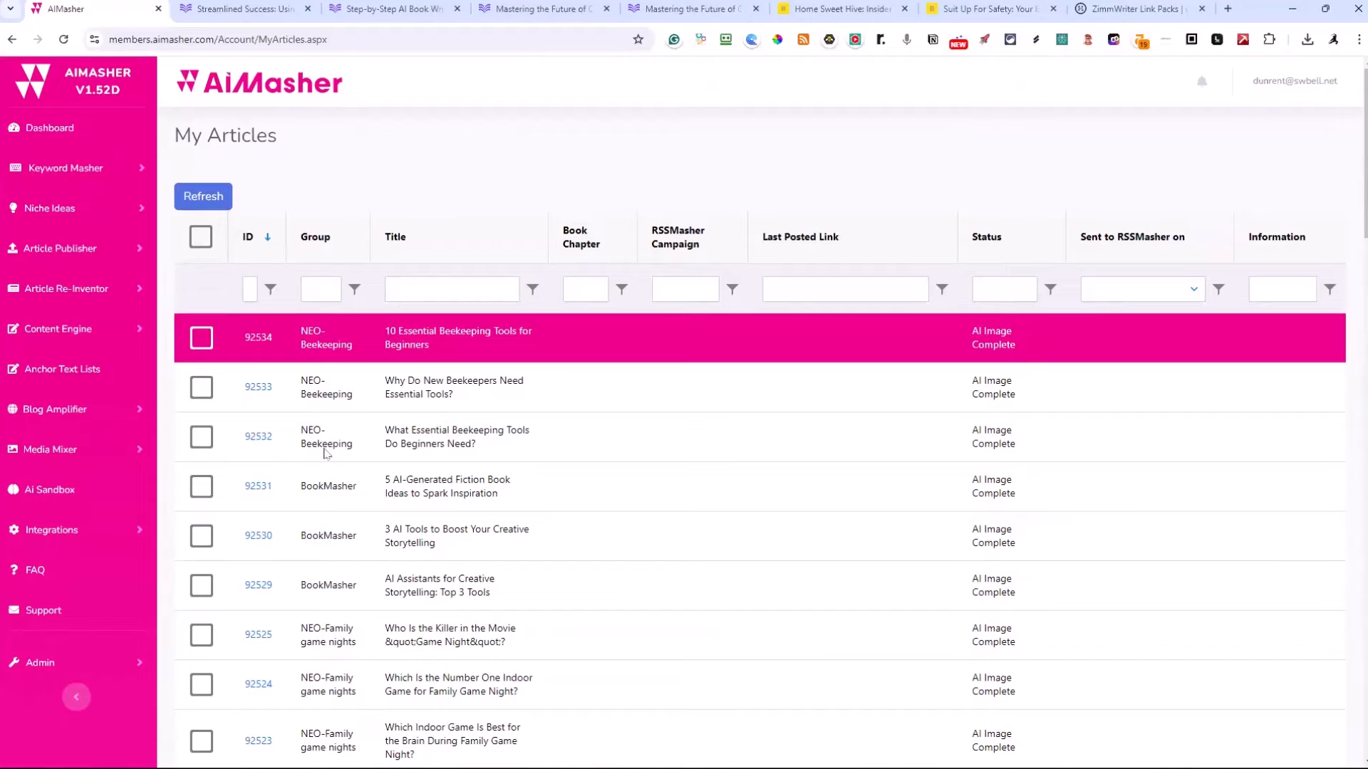
Open the article "What Essential Beekeeping Tools Do Beginners Need?" and review its featured image, introduction and links down to the key hive tools section
left_click(256, 436)
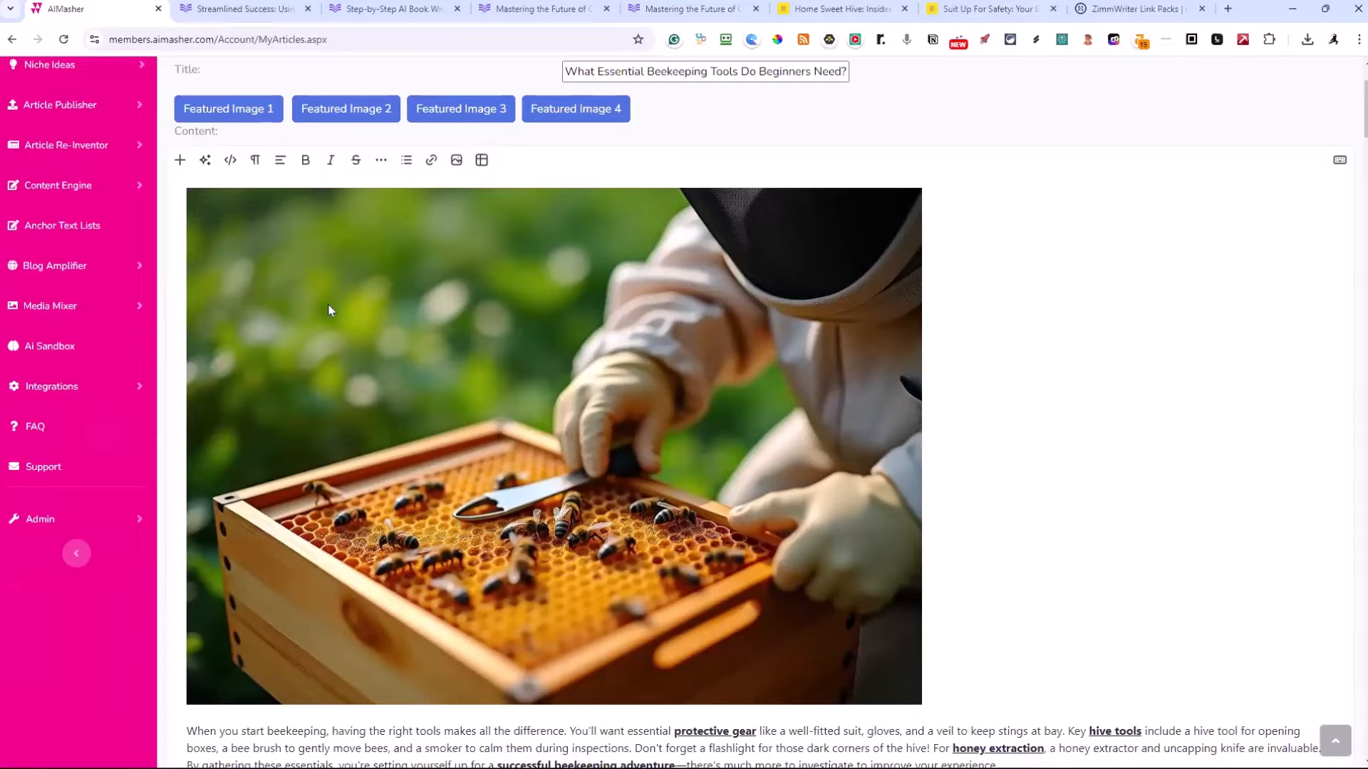
scroll(330, 311, "down", 5)
scroll(329, 306, "up", 4)
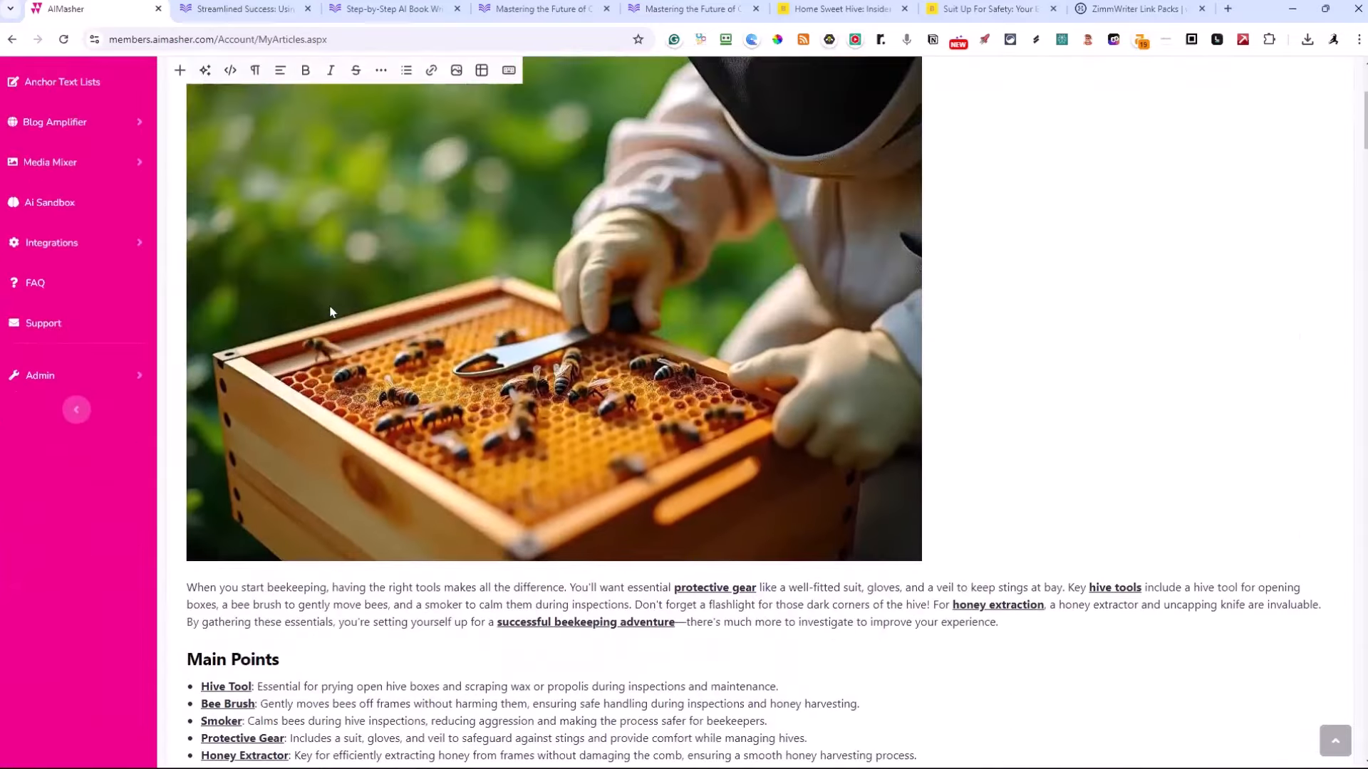
scroll(330, 311, "up", 1)
scroll(446, 340, "down", 3)
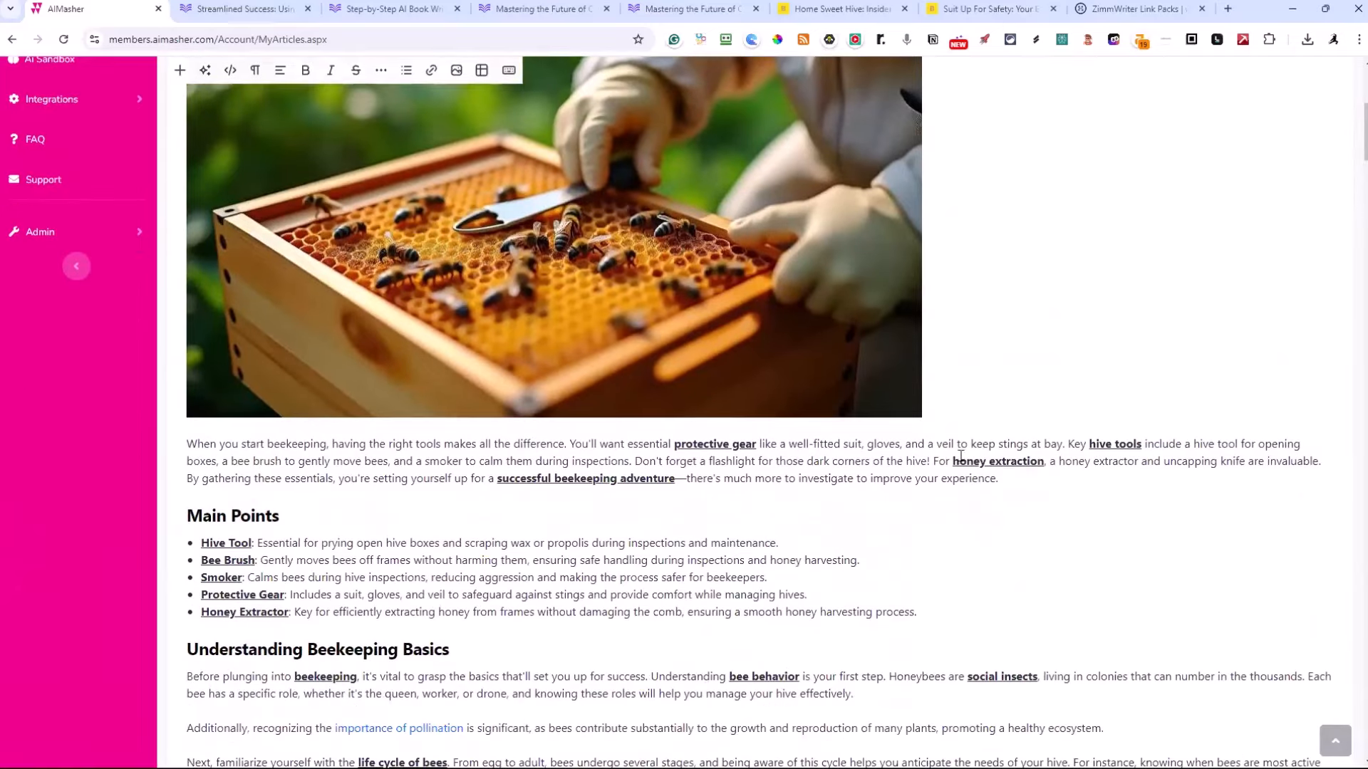
scroll(960, 456, "down", 5)
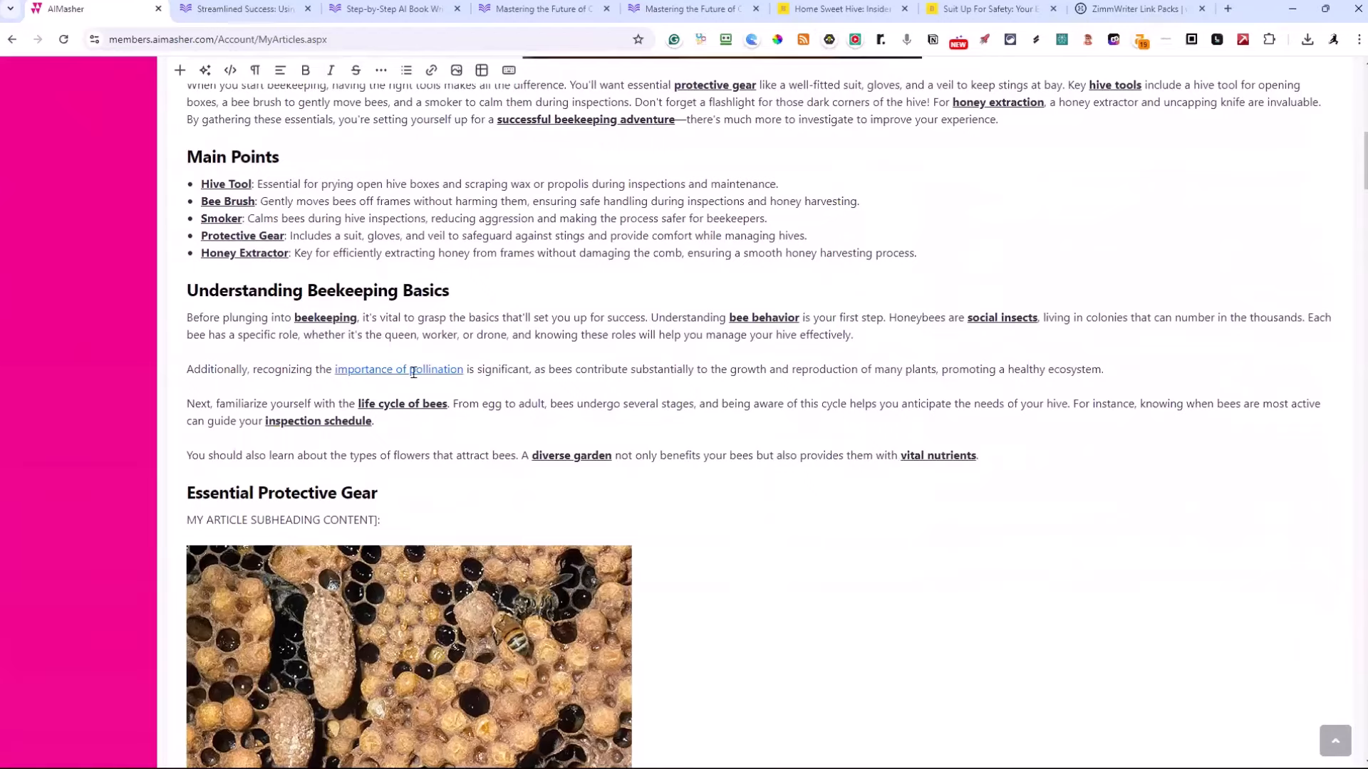
scroll(403, 371, "down", 10)
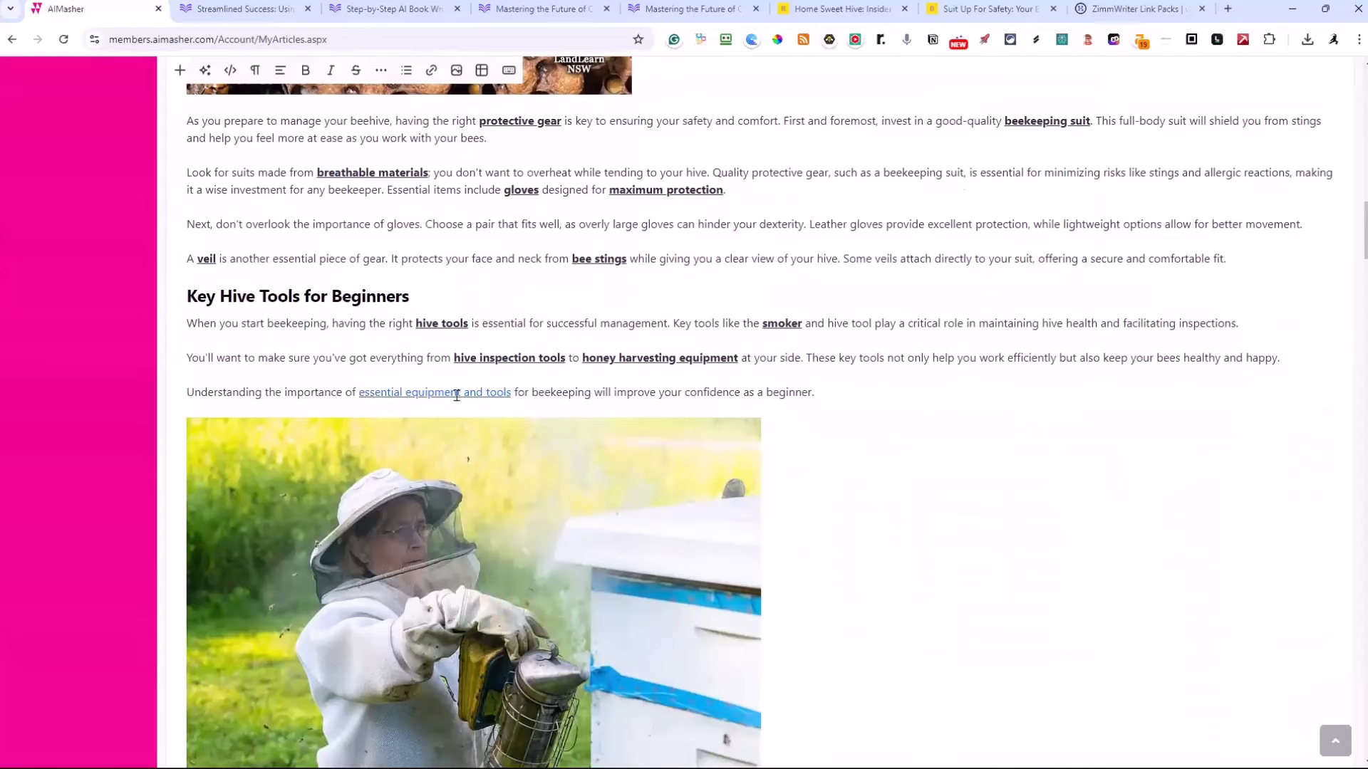
Open the "essential equipment and tools" link in a new tab, view the linked page, and return to the AiMasher article
right_click(456, 395)
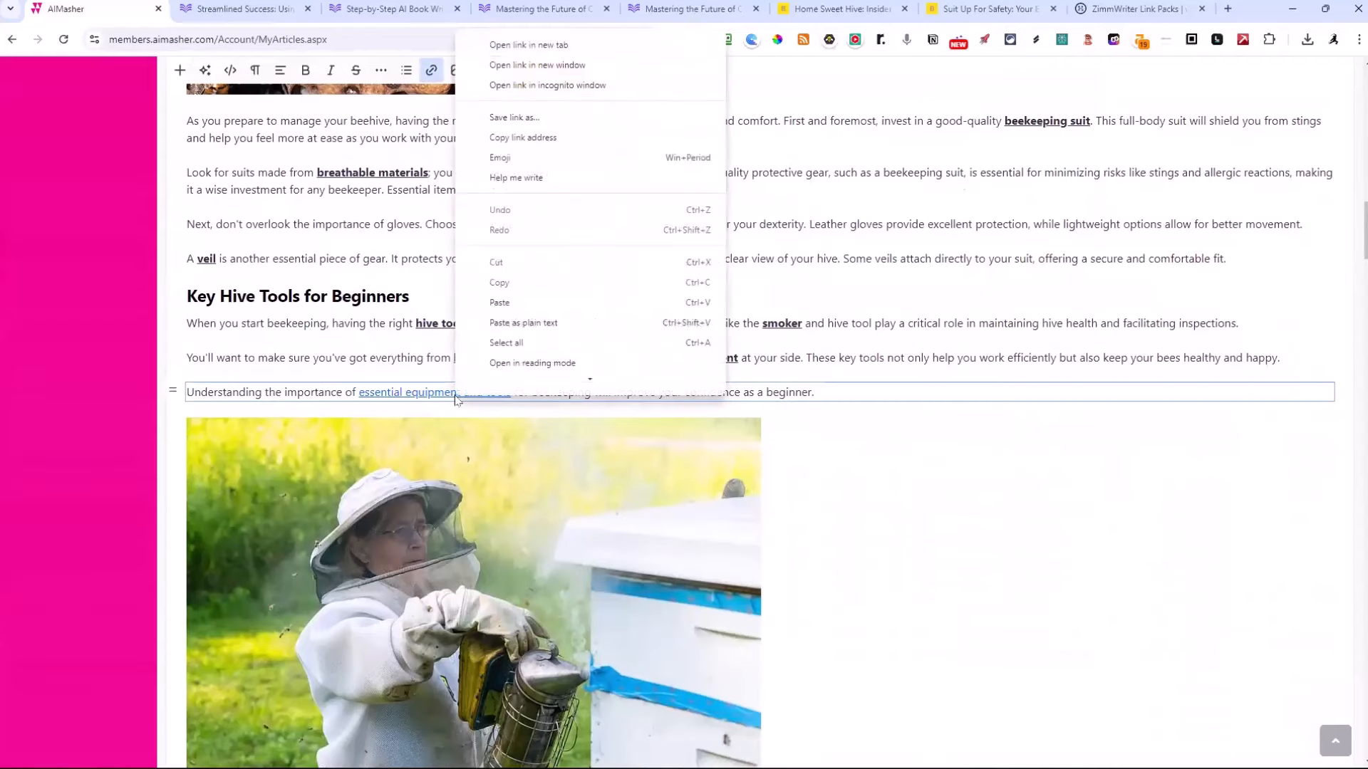
left_click(525, 51)
left_click(1011, 8)
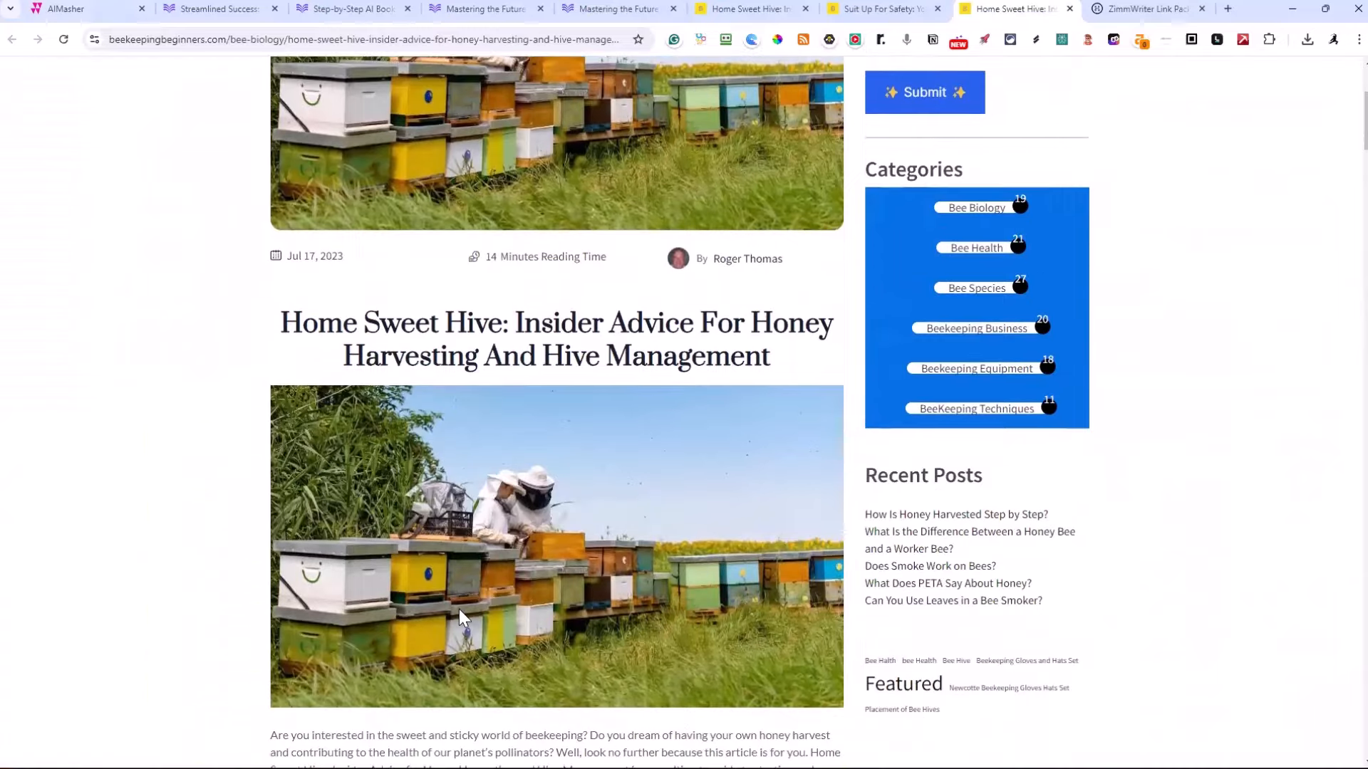
scroll(458, 609, "down", 3)
scroll(429, 577, "down", 6)
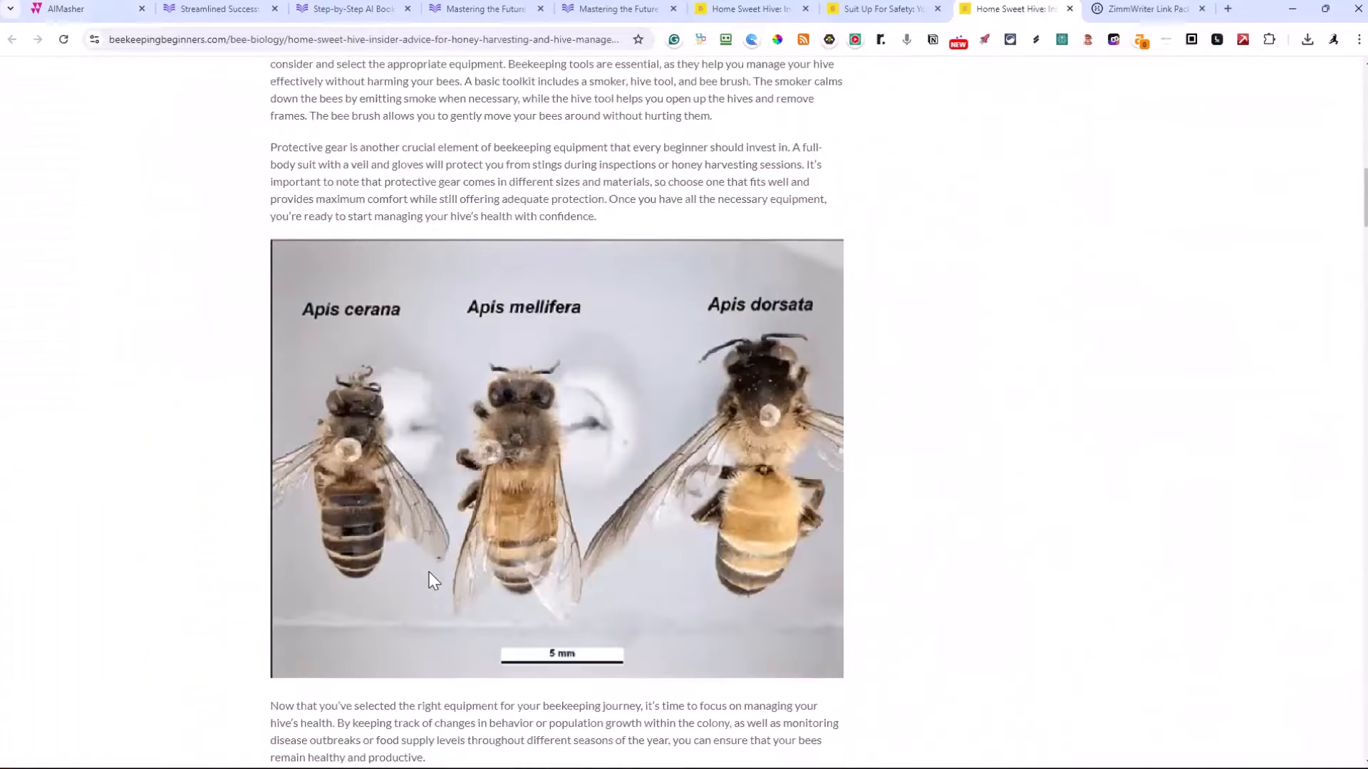
scroll(429, 579, "up", 8)
key("ctrl+1")
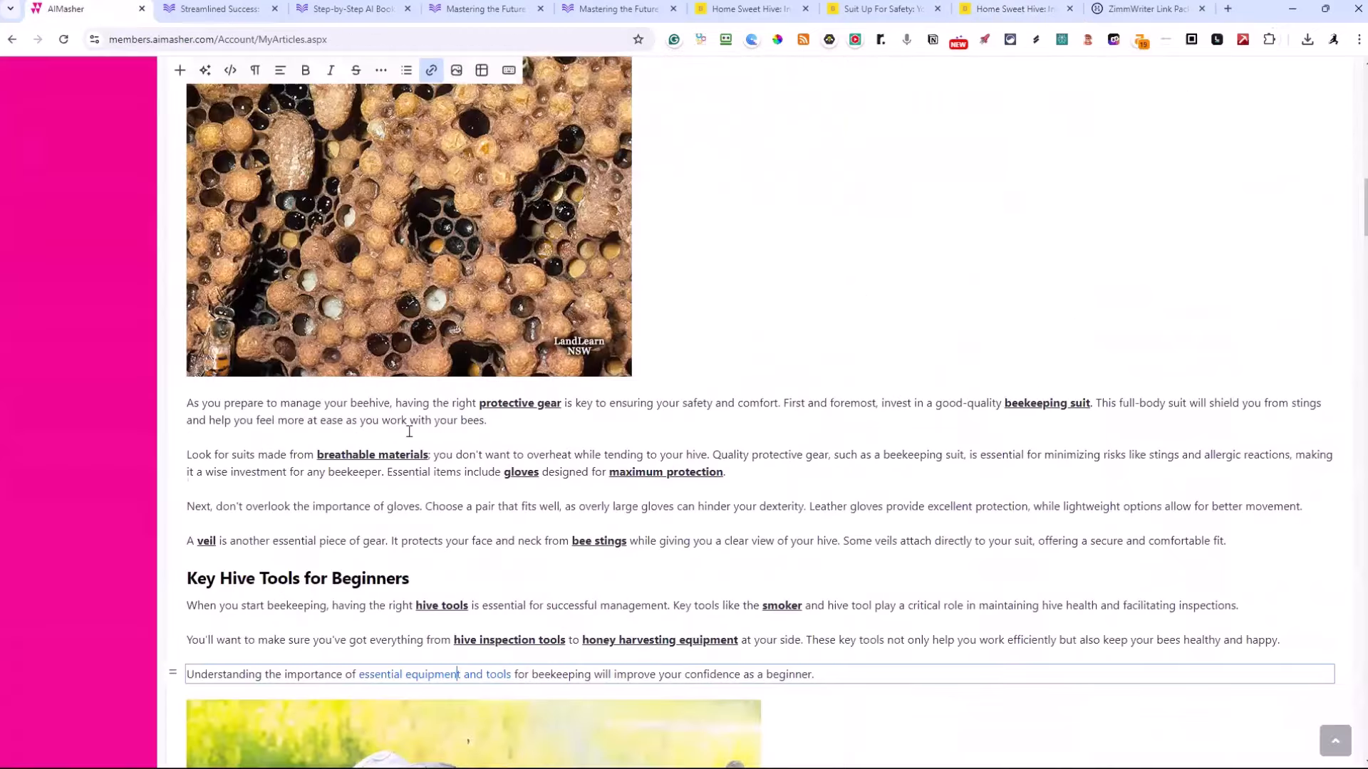
Review the article's remaining links and images, and switch its featured image to the beekeeper beside a smoking metal pot
scroll(409, 431, "down", 10)
scroll(409, 431, "down", 15)
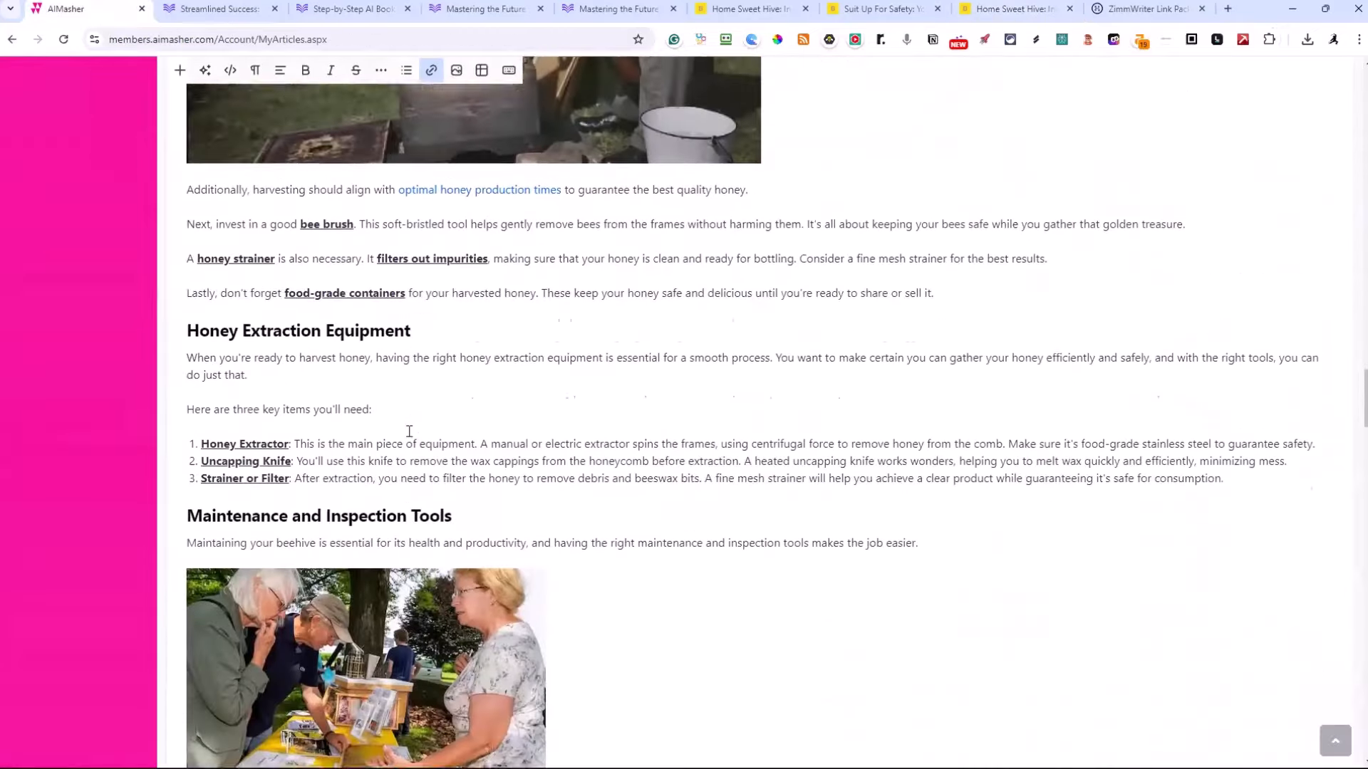
scroll(410, 435, "down", 5)
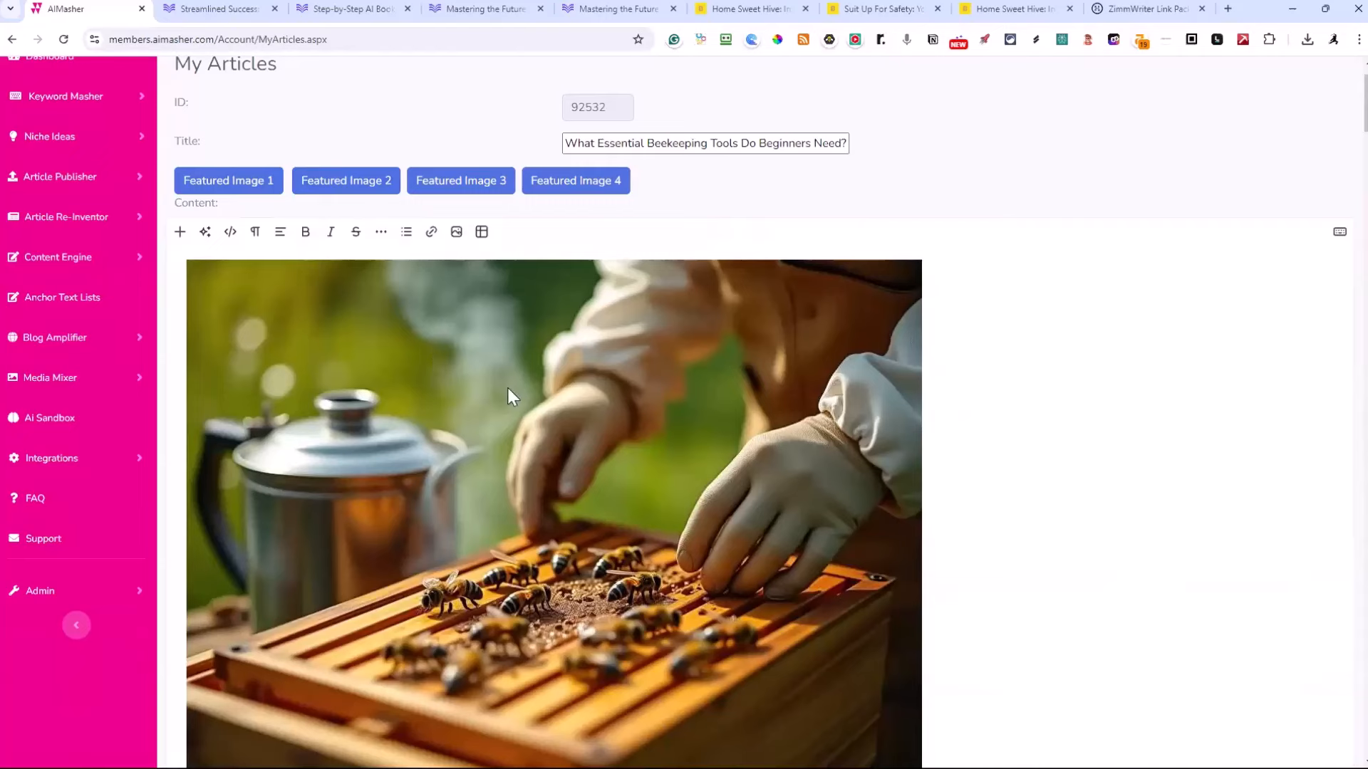
Compare the chosen featured image with the media pack images and links in the article's opening sections
scroll(508, 389, "down", 1)
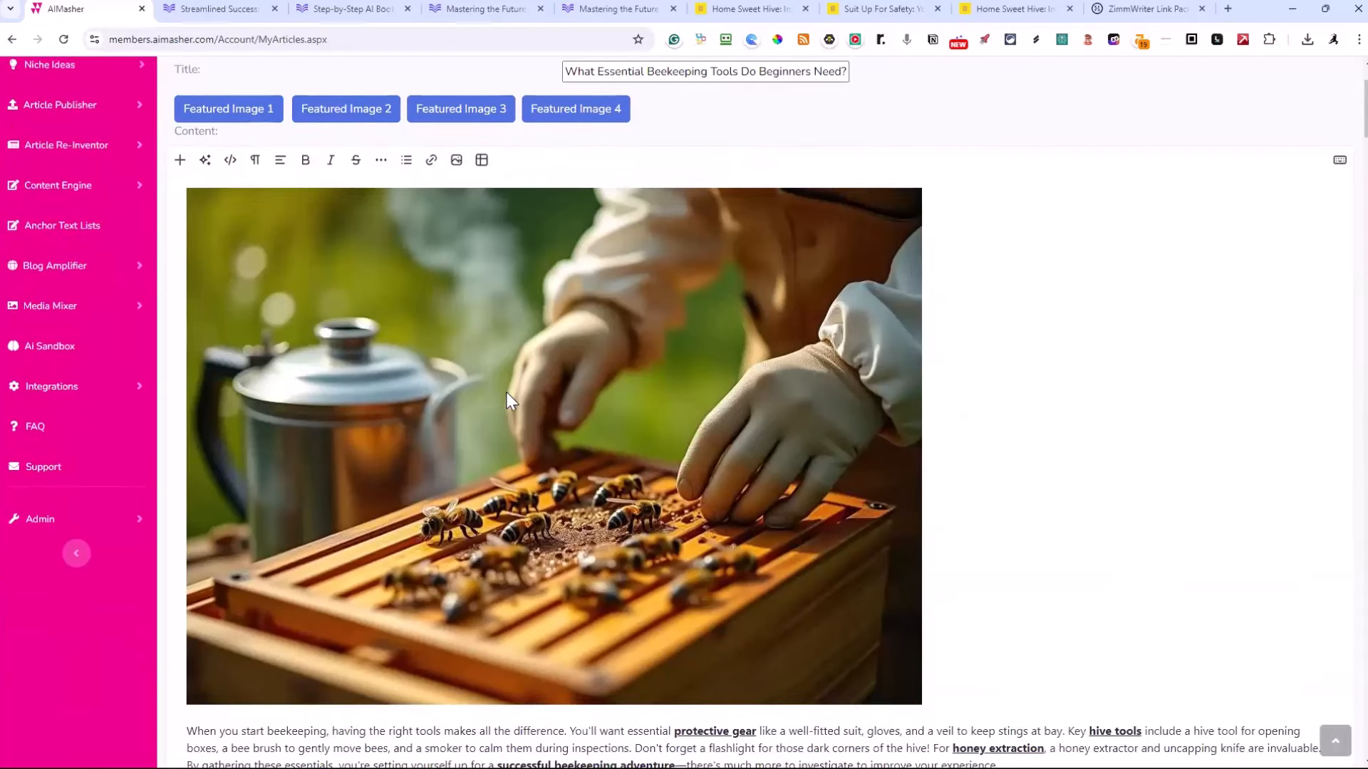
scroll(503, 394, "down", 10)
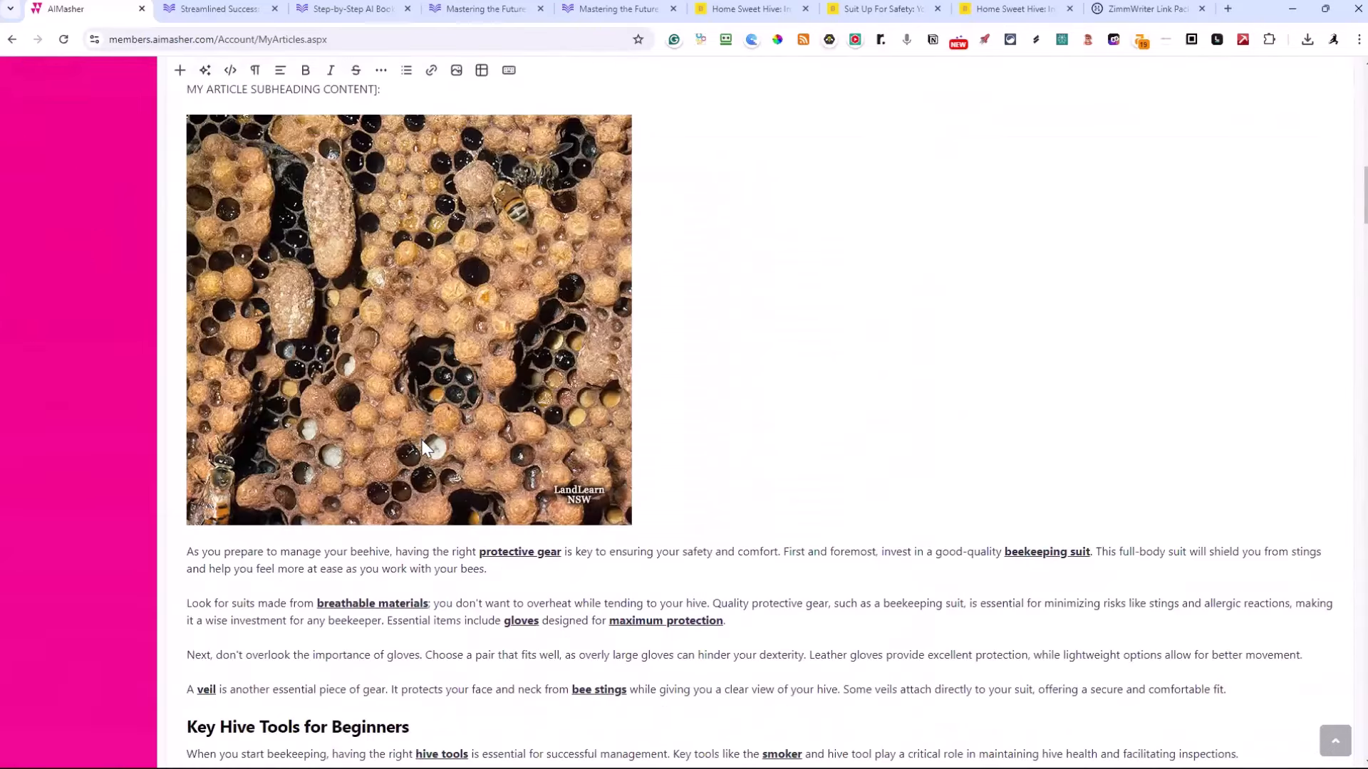
scroll(423, 454, "up", 2)
scroll(422, 447, "down", 9)
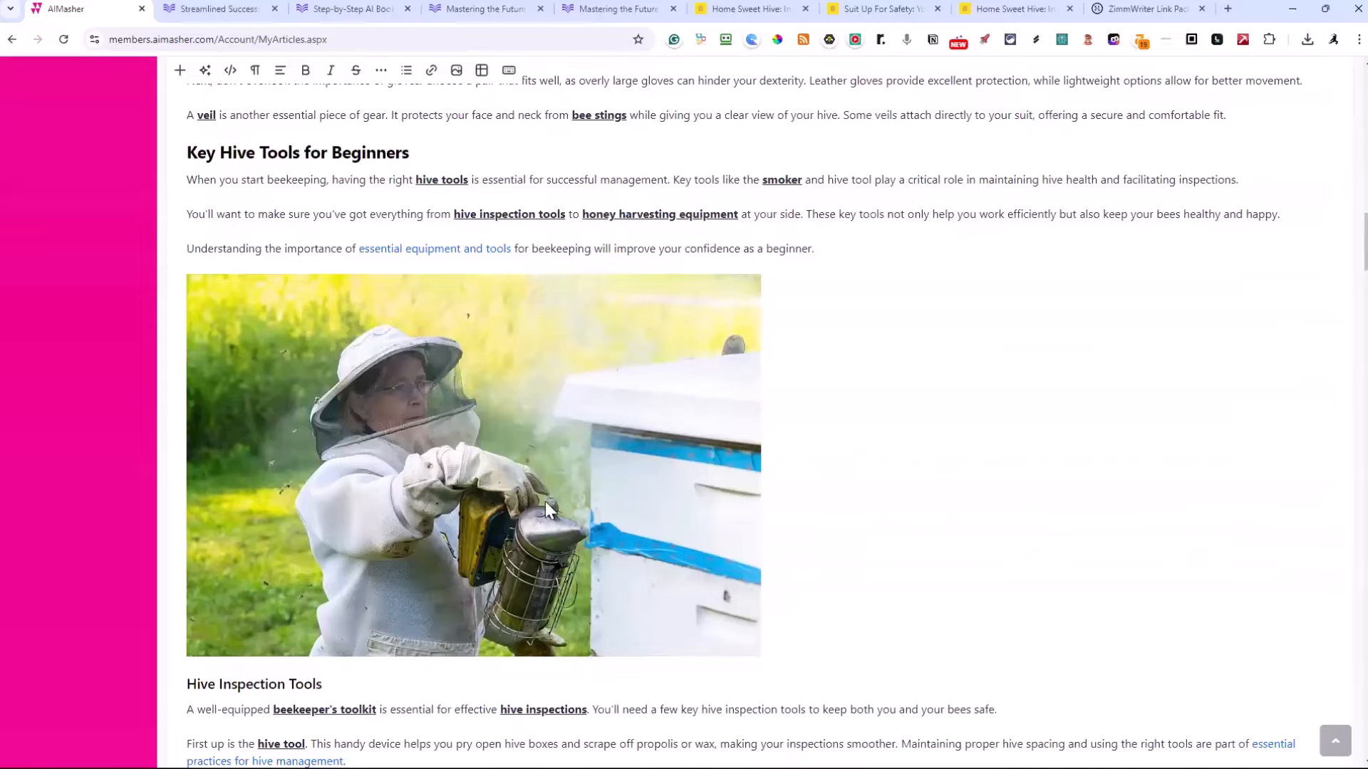
scroll(544, 500, "up", 15)
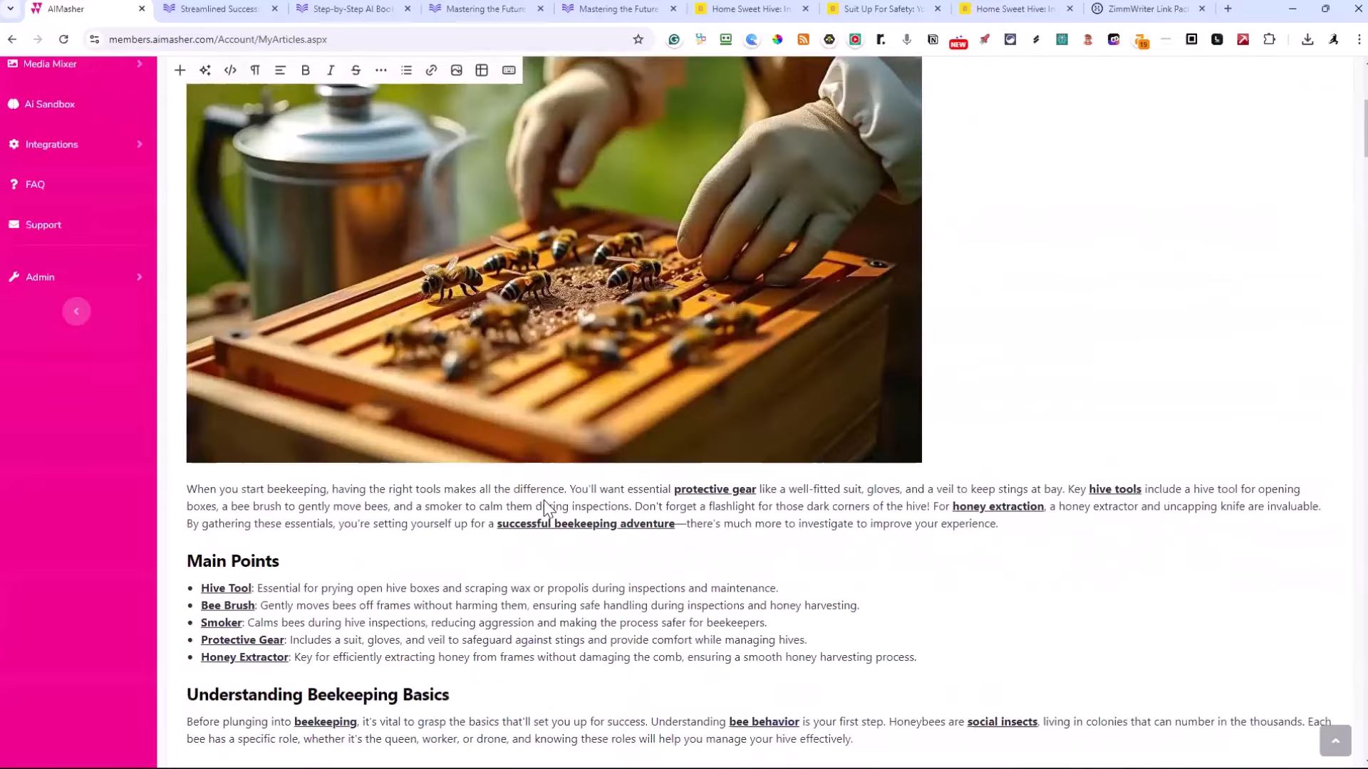
scroll(544, 500, "up", 4)
scroll(544, 500, "down", 1)
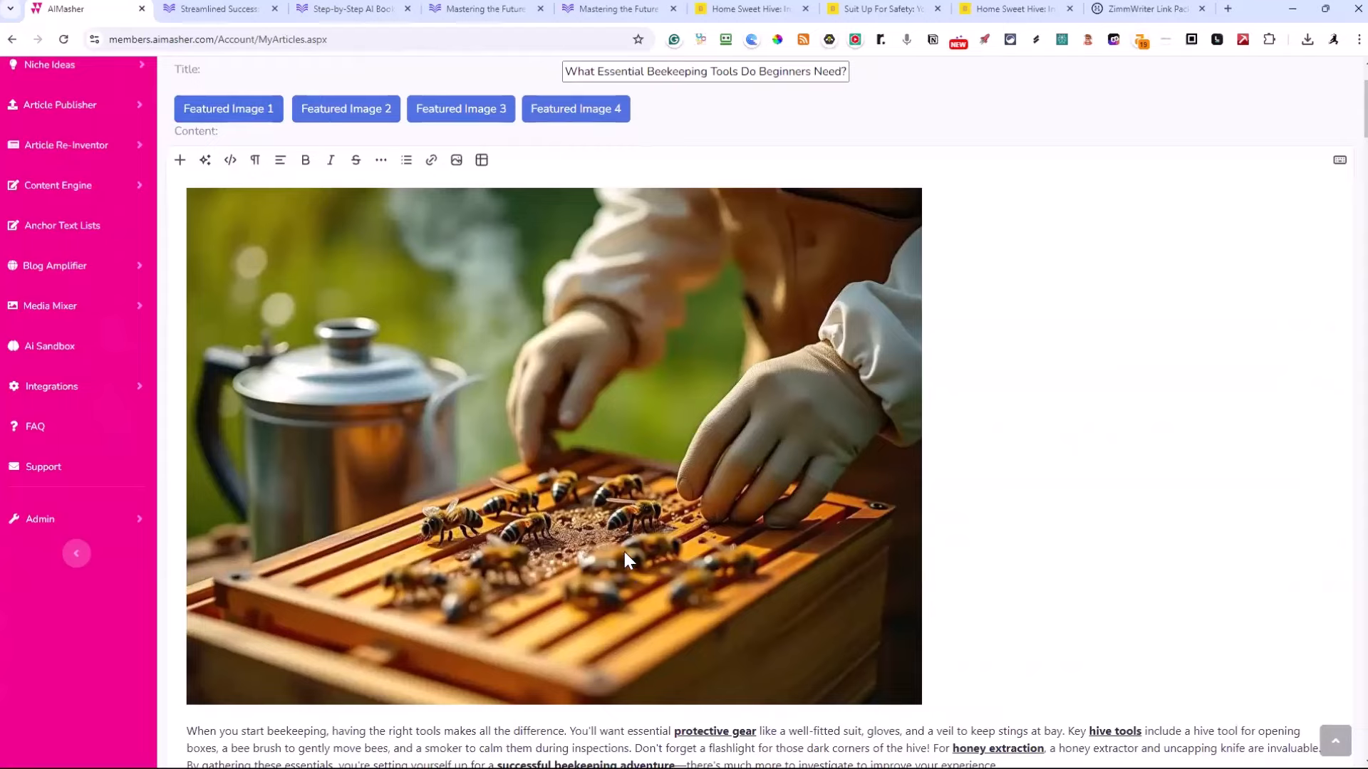
Update the article and finish editing to return to the article list
scroll(630, 562, "down", 14)
scroll(636, 488, "down", 20)
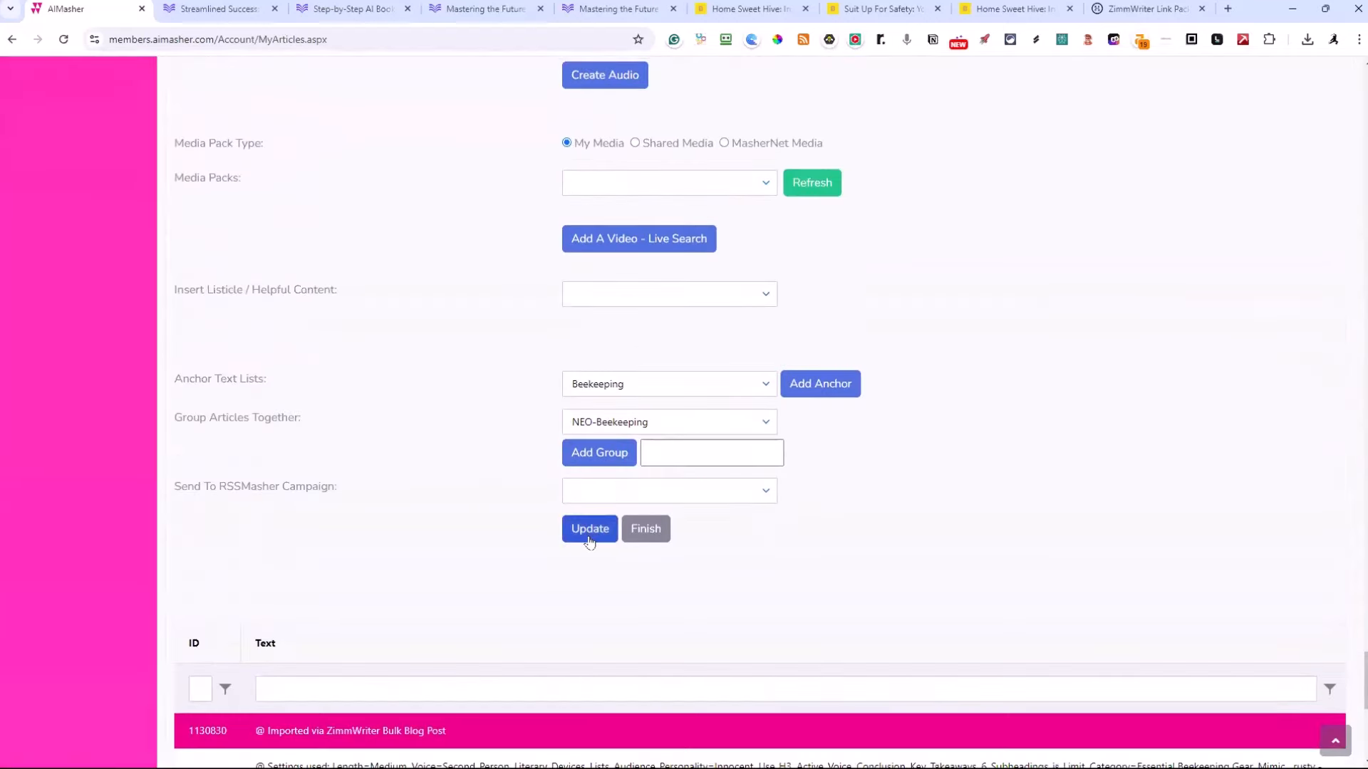
left_click(590, 536)
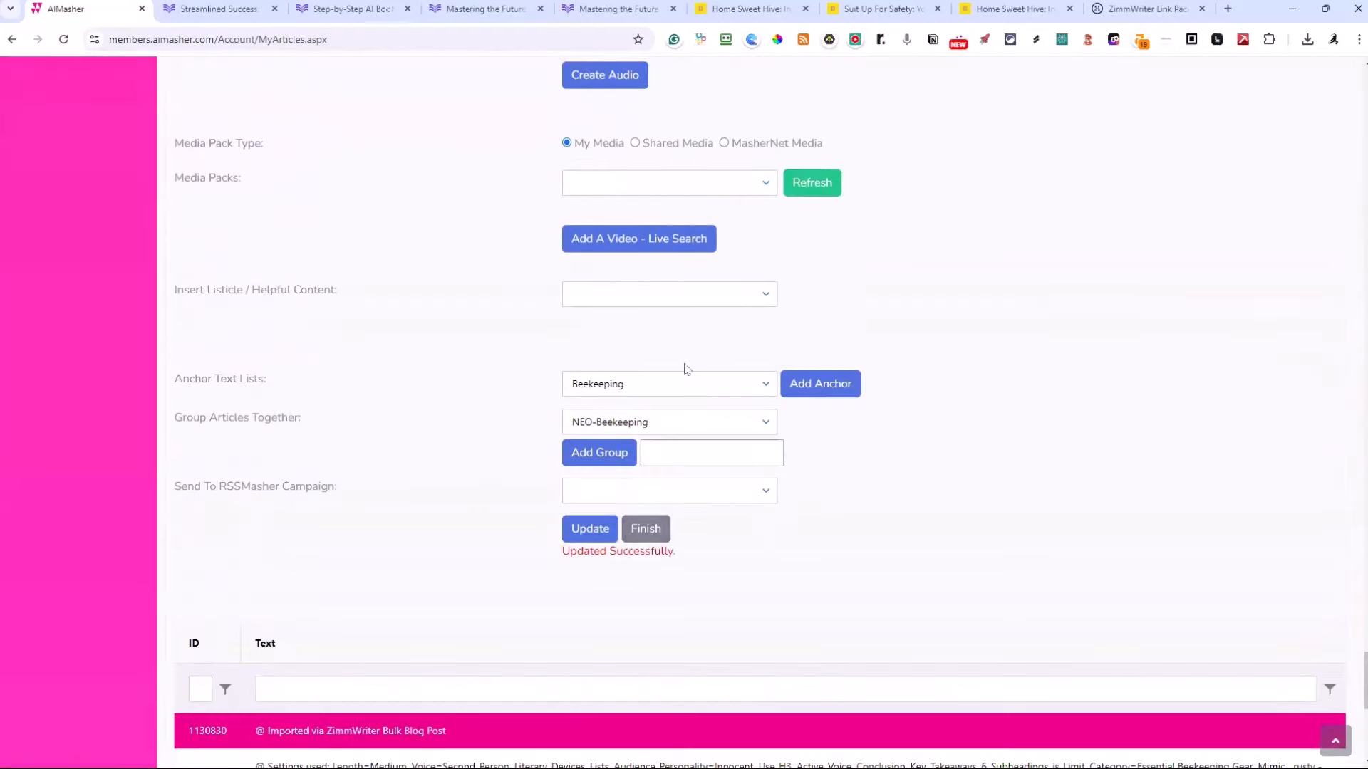
left_click(641, 539)
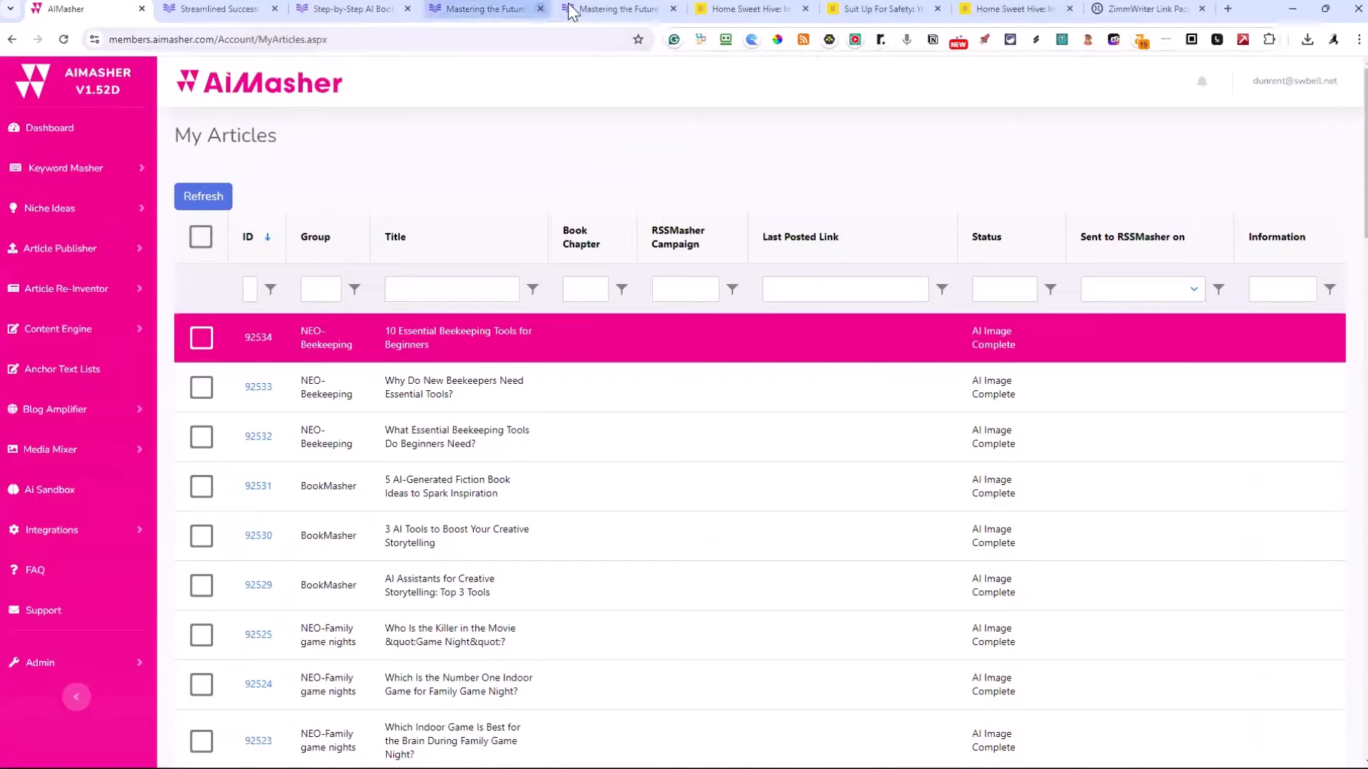
Minimize the browser and close the ZimmWriter output window
left_click(741, 9)
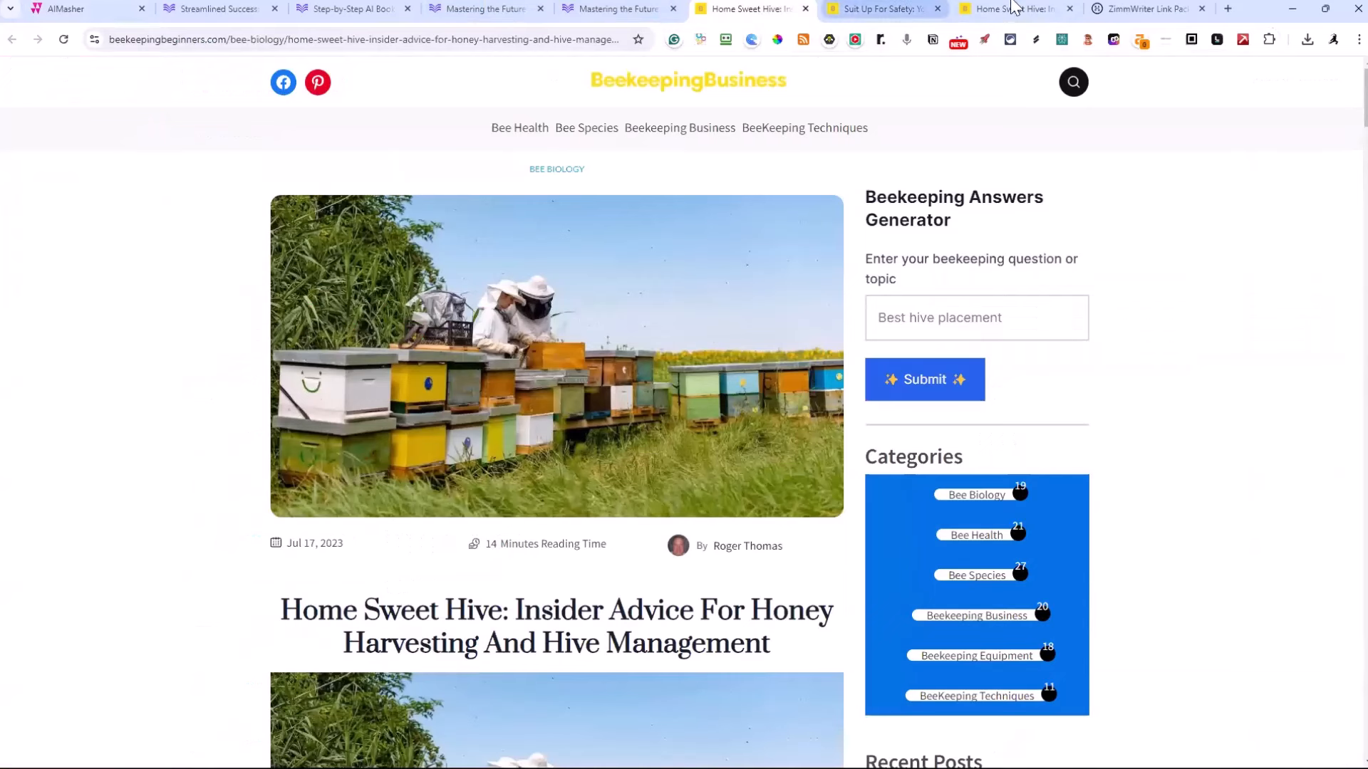
left_click(1292, 10)
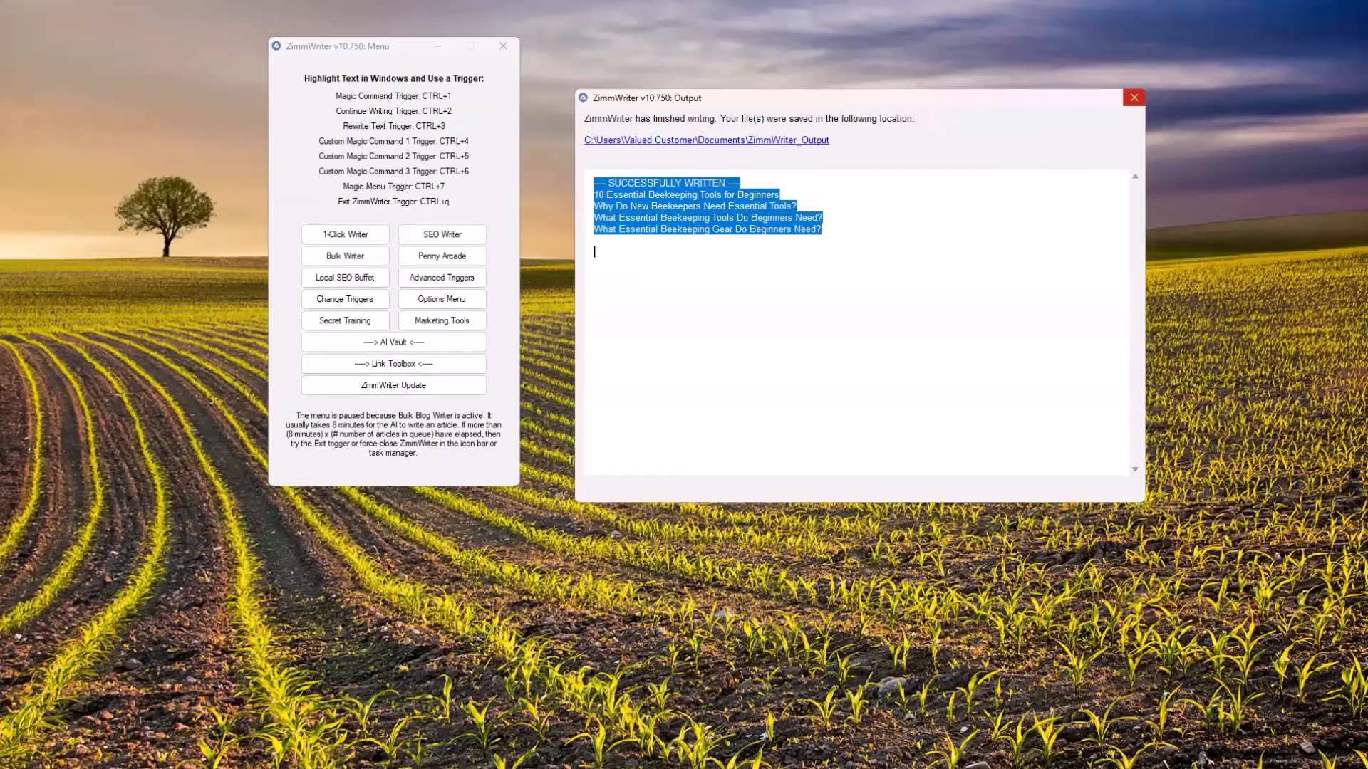
left_click(1133, 98)
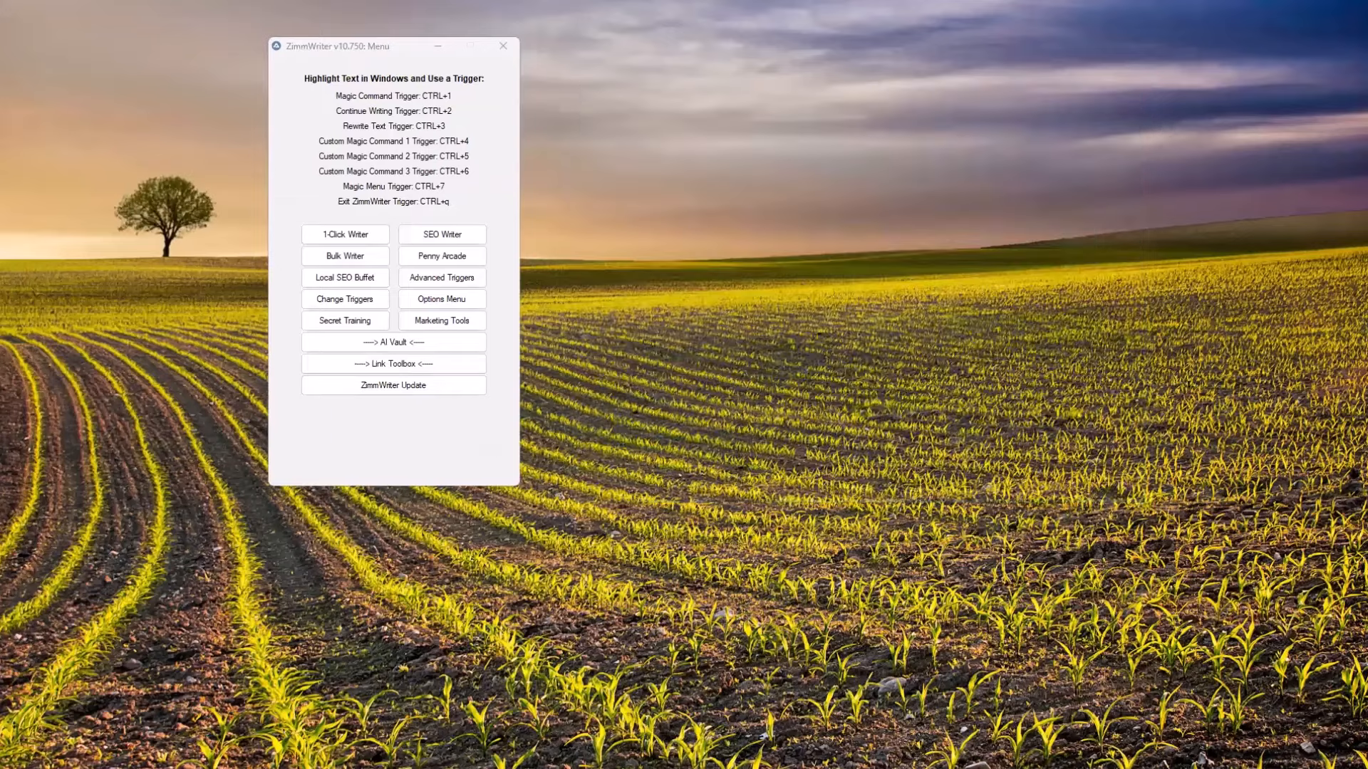
Switch to Notepad and review the beekeeping URL list, covering the beekeepingbeginners.com links and the external resource links at its end
key("alt+Tab")
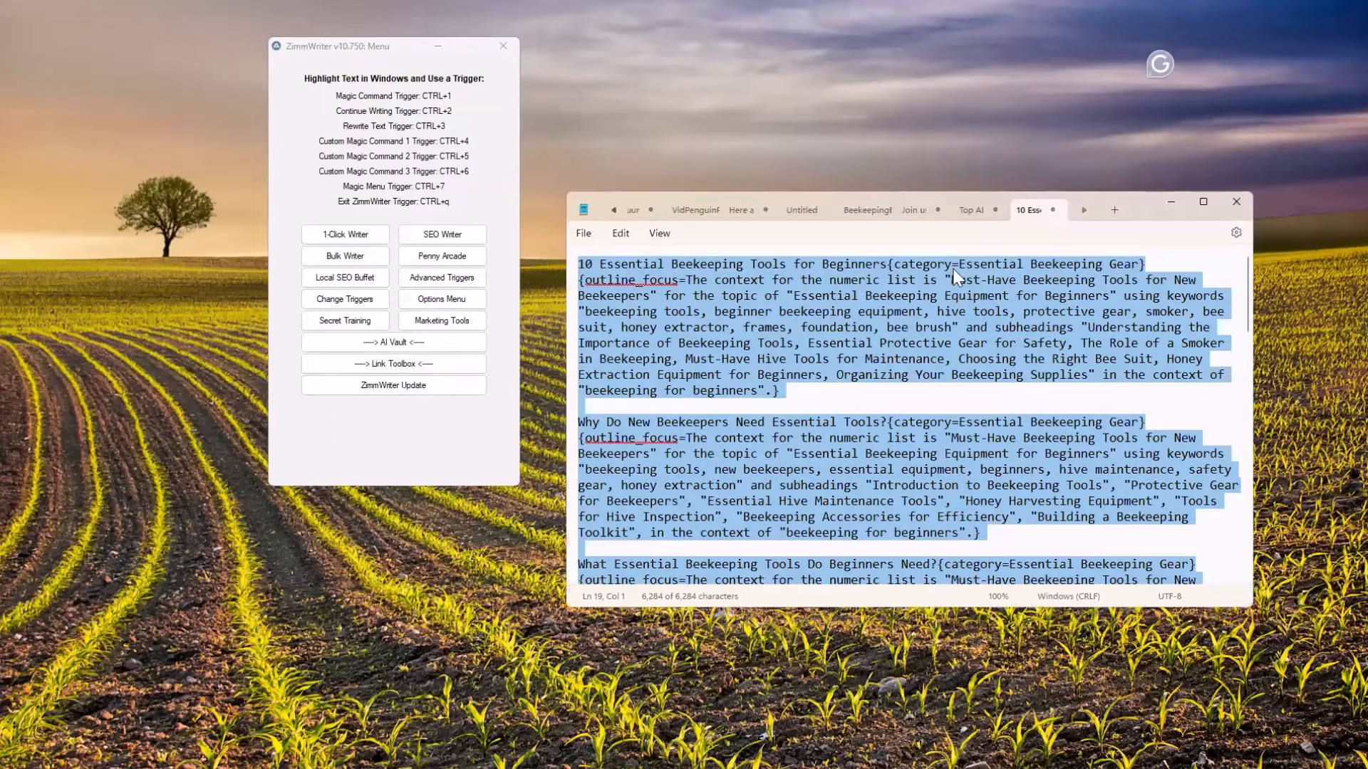
left_click(862, 209)
scroll(846, 385, "up", 2)
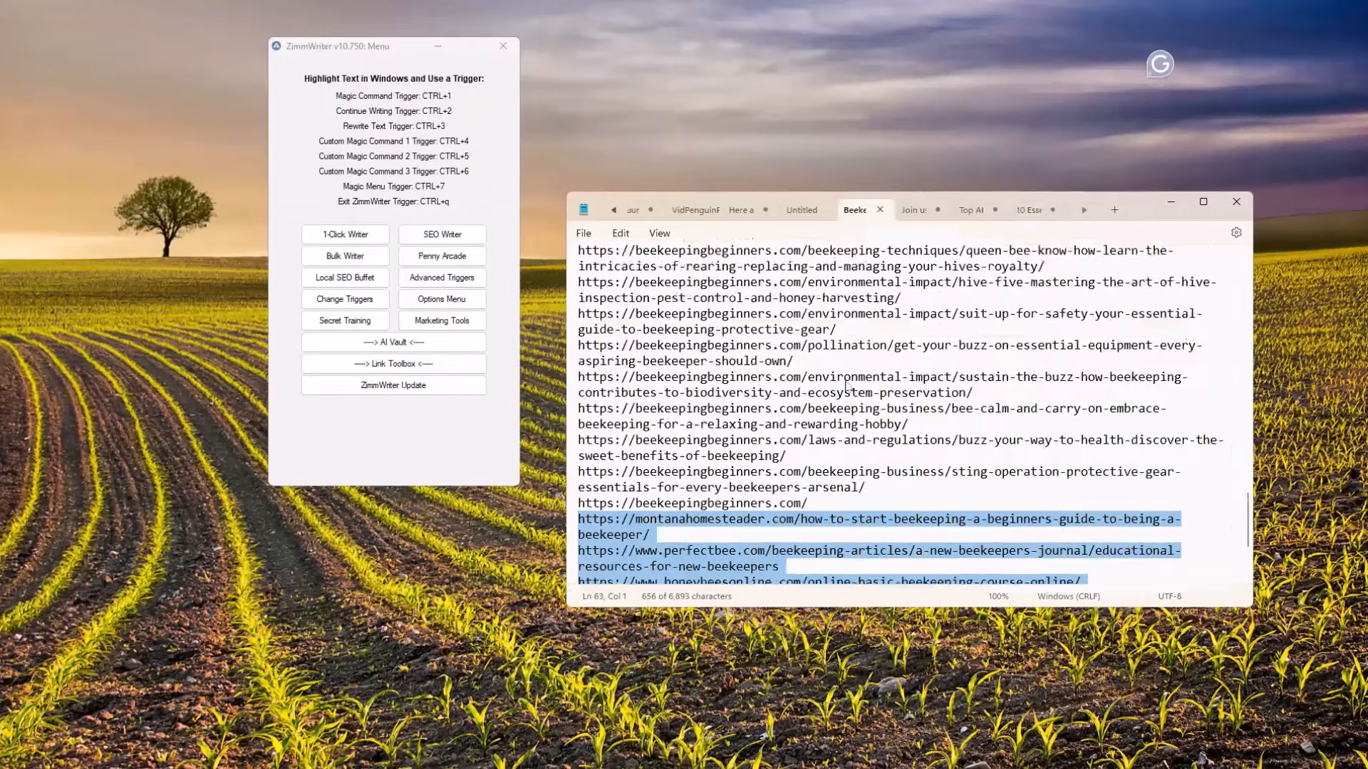
scroll(845, 385, "up", 15)
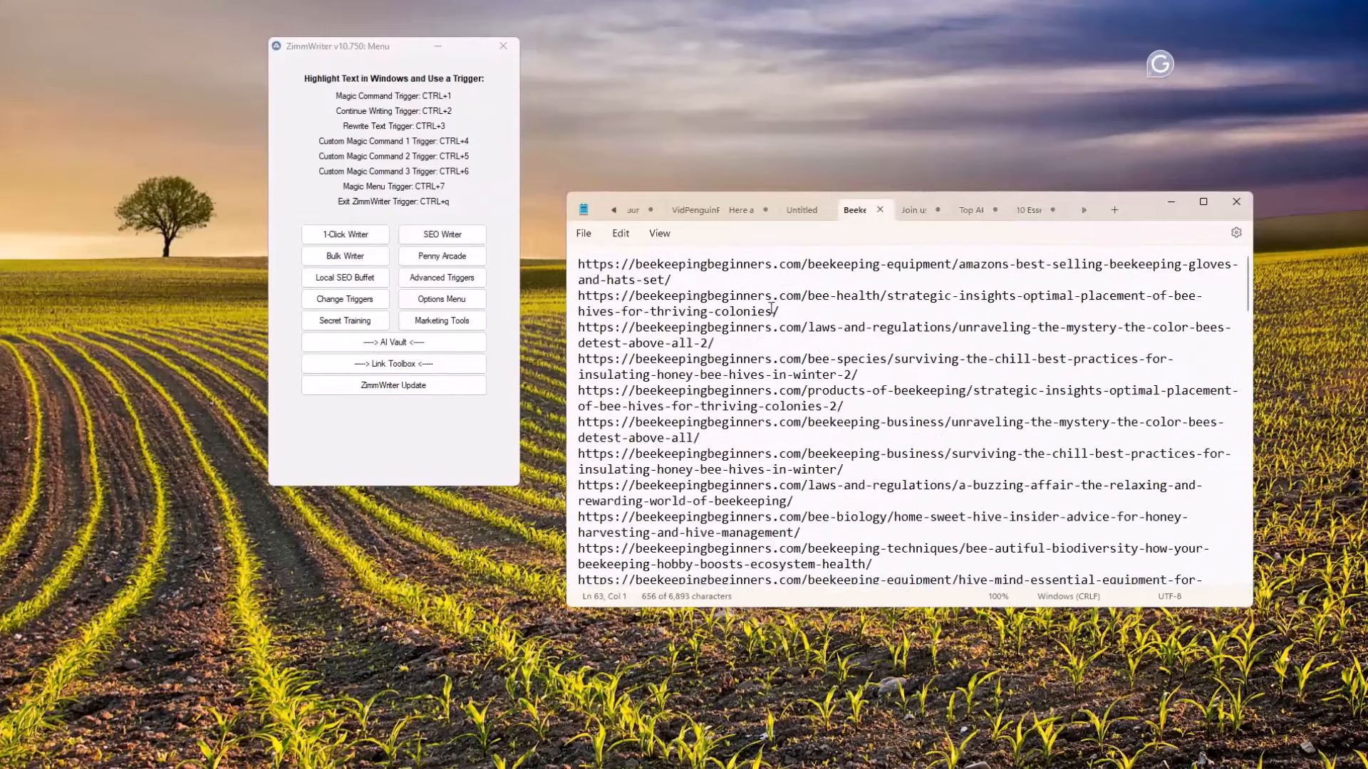
scroll(884, 386, "down", 10)
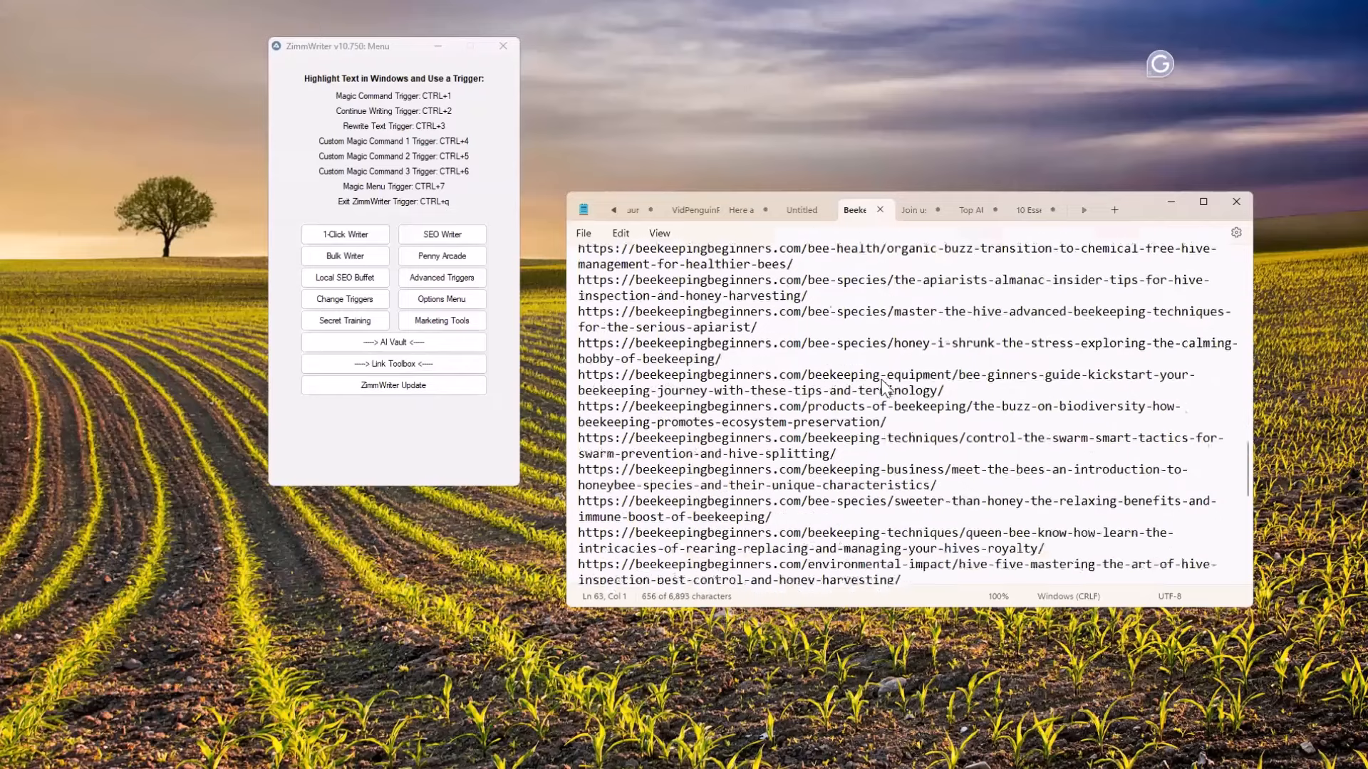
scroll(882, 387, "down", 5)
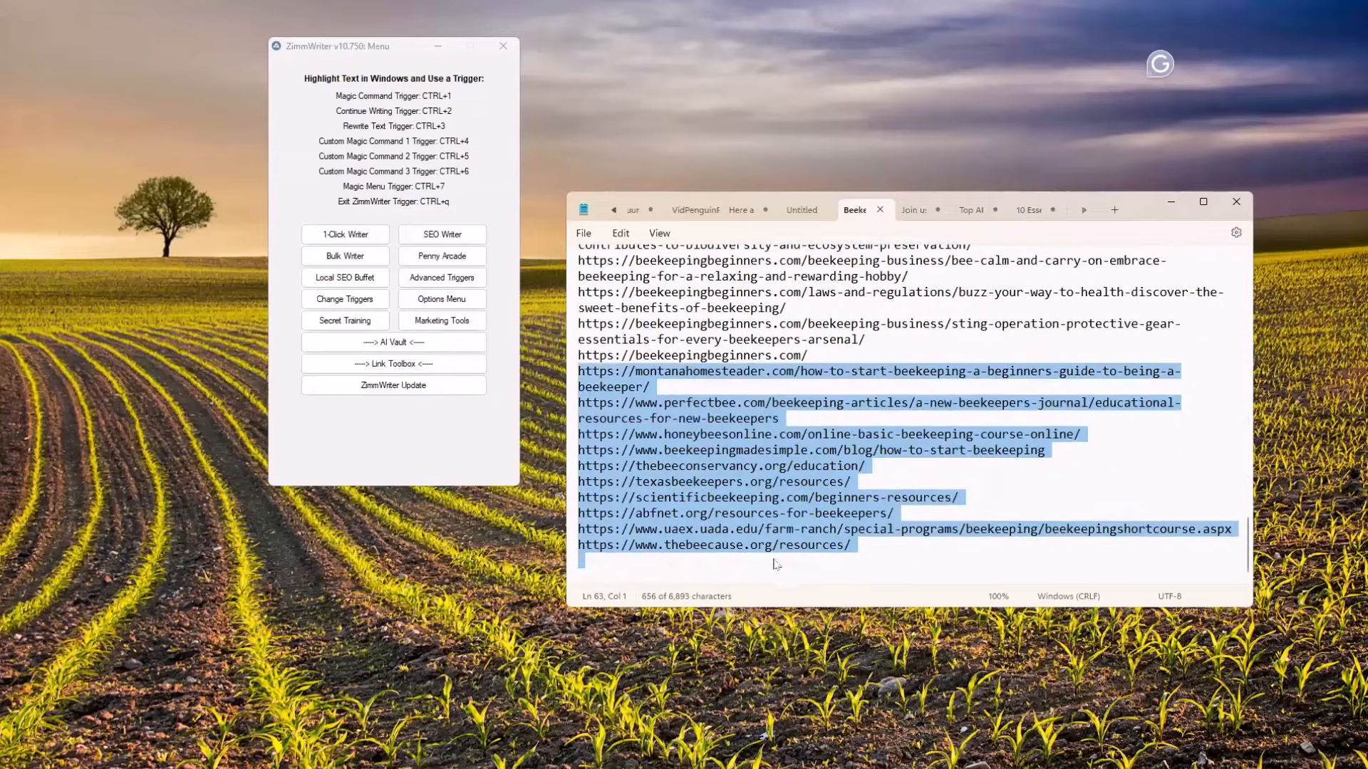
left_click(607, 569)
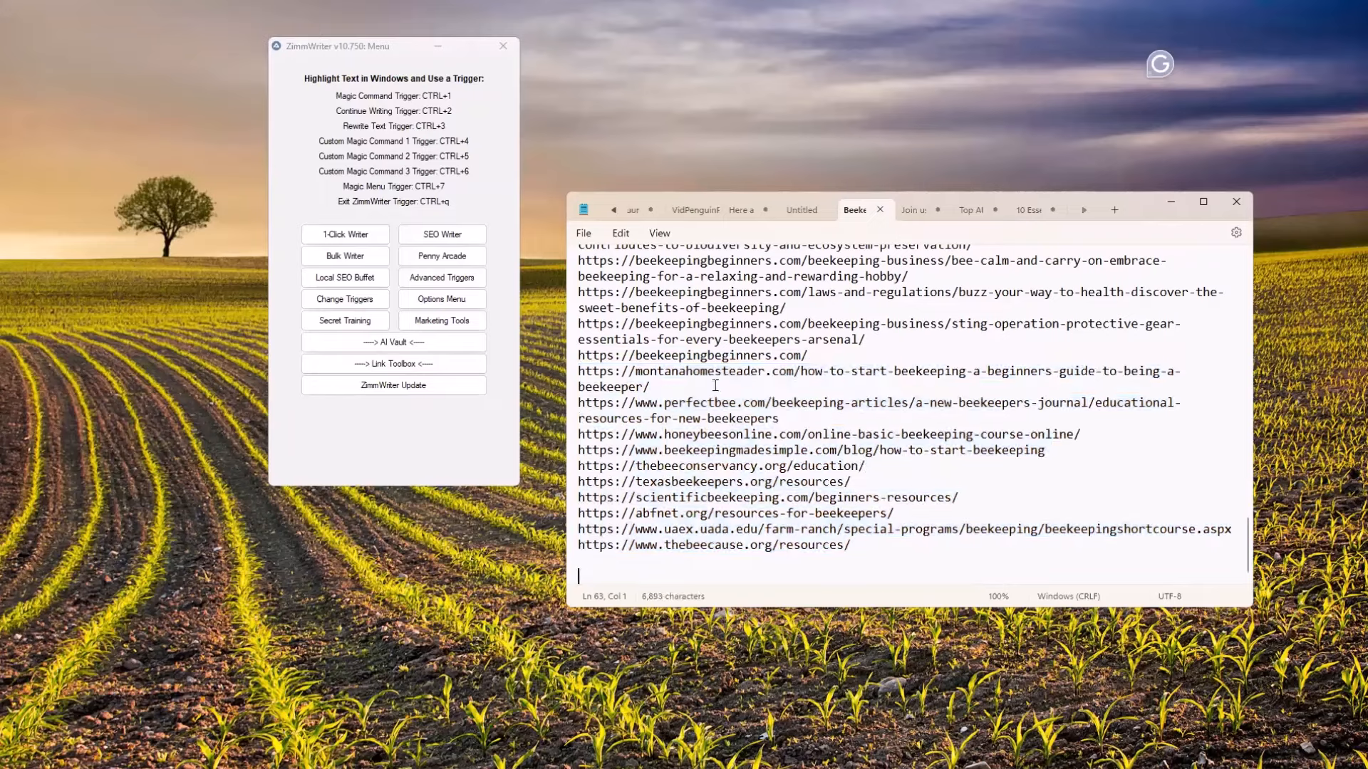
scroll(715, 385, "up", 15)
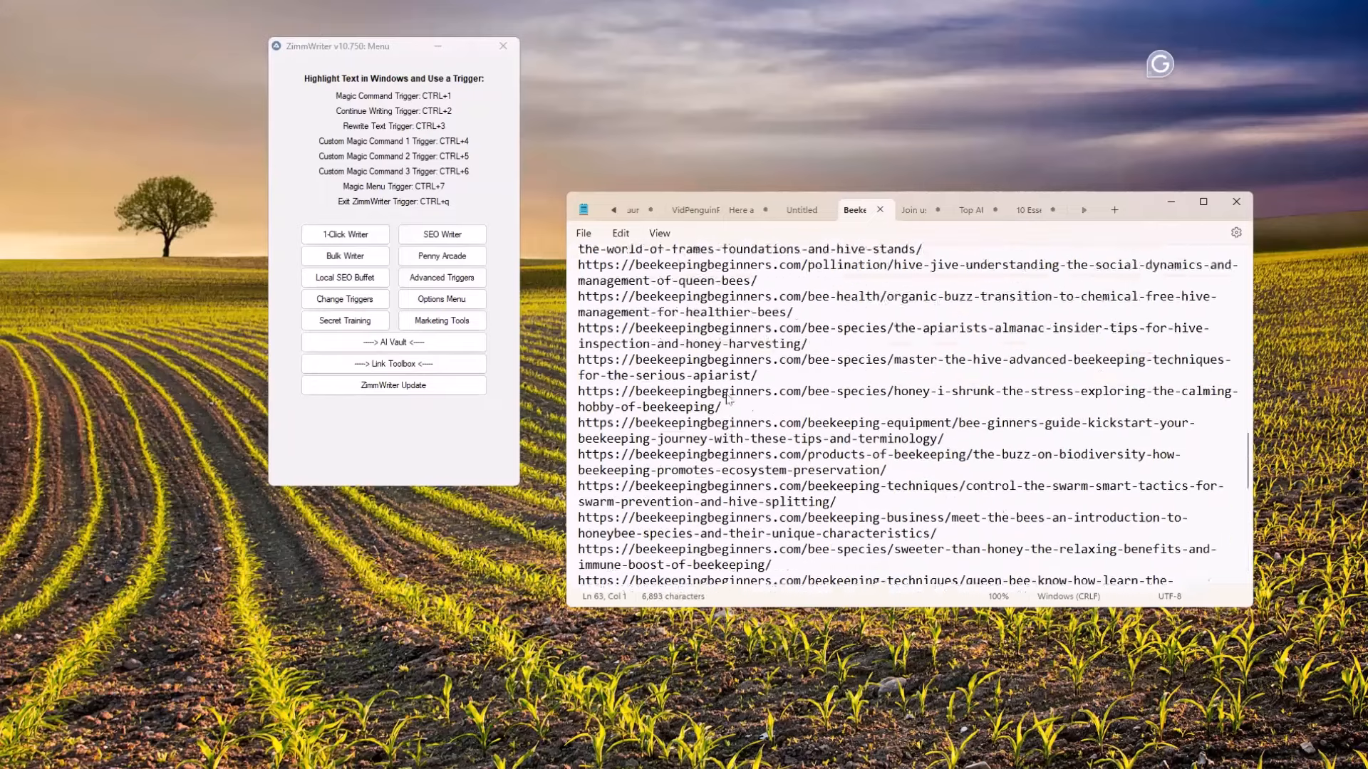
scroll(728, 399, "up", 15)
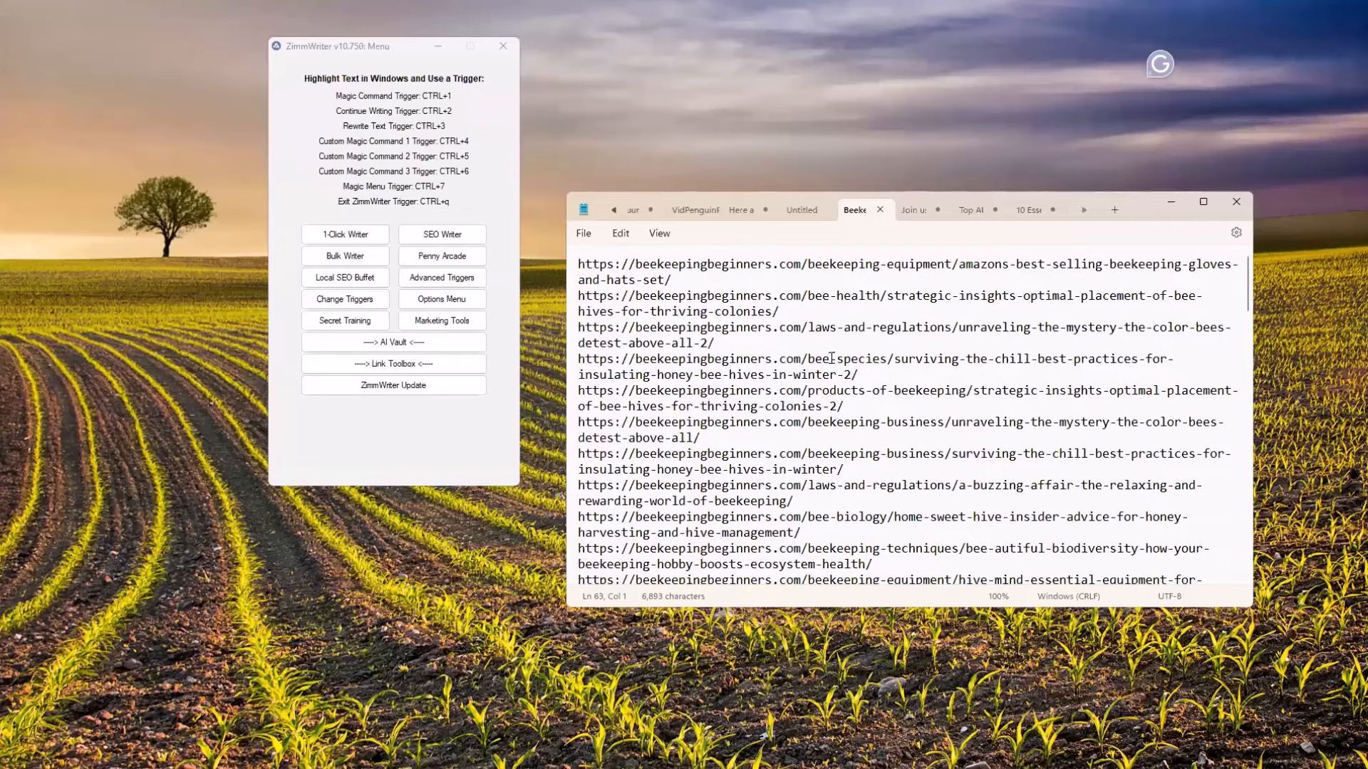
Switch to the Gamma link packs presentation, advance from "Demo Time" to "Questions?", and go back to the "Link Packs: Side-Hustle Ideas" slide
left_click(849, 70)
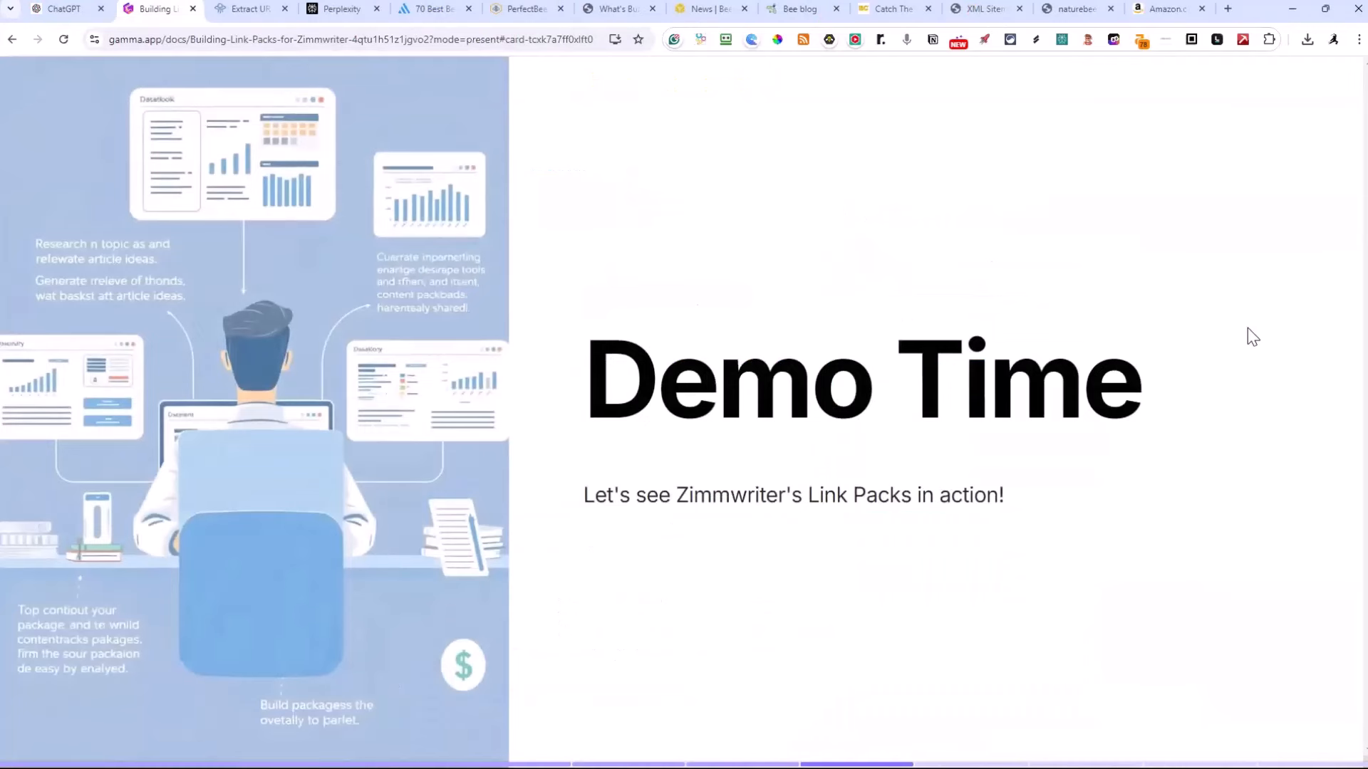
key("Right")
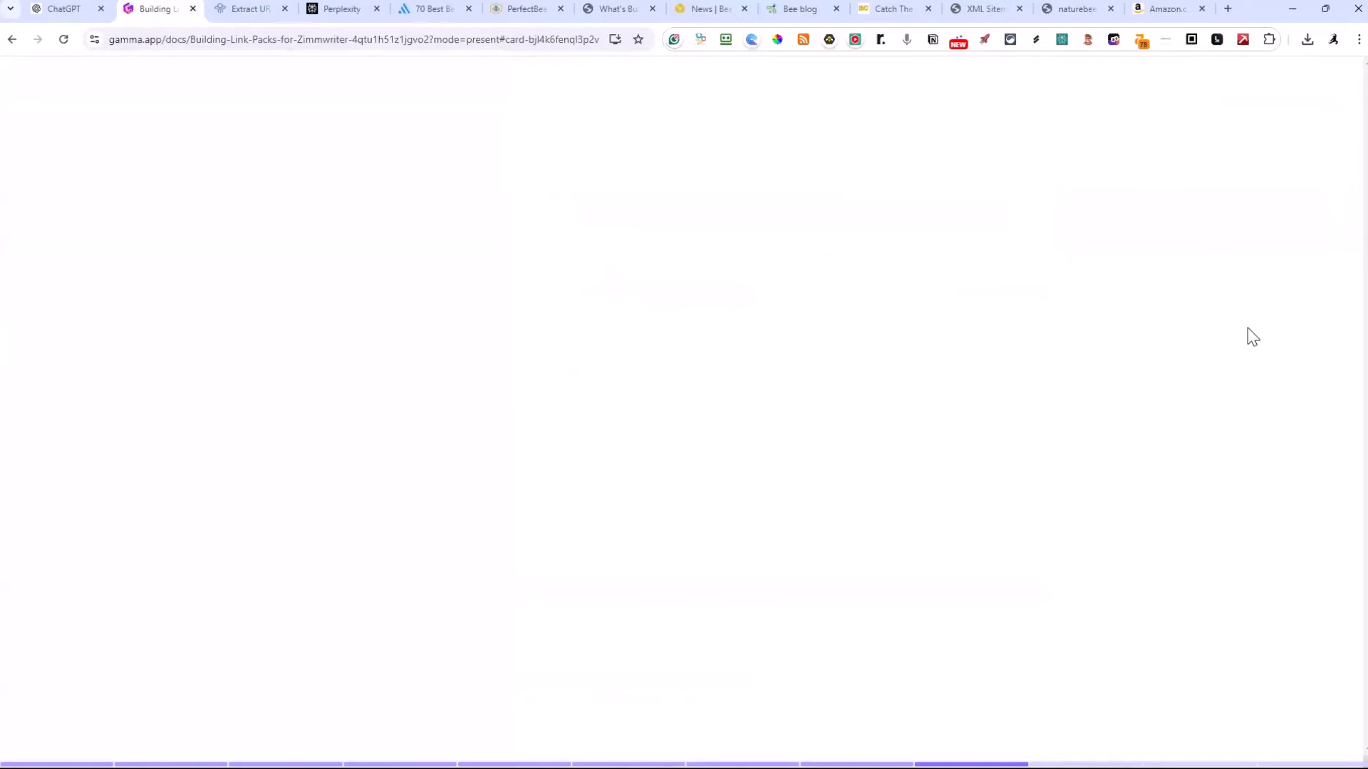
key("Right")
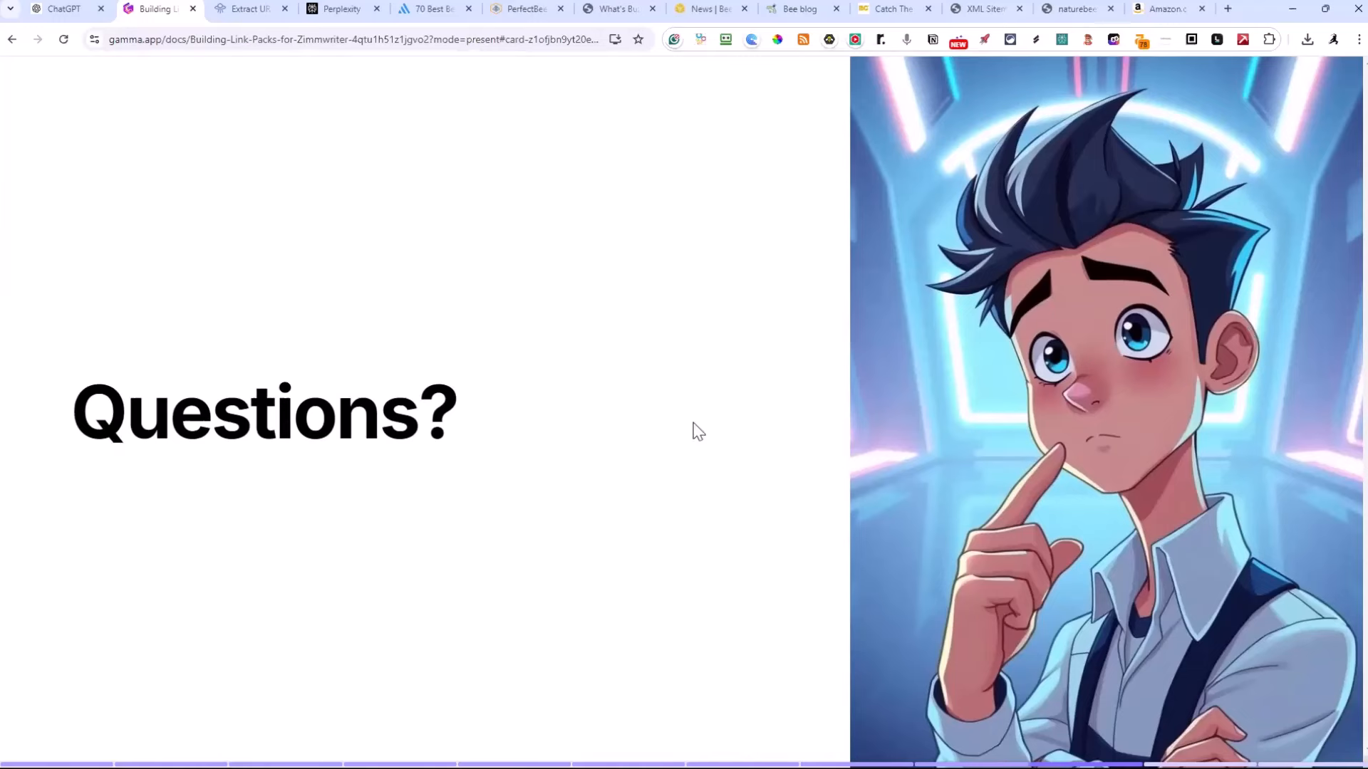
key("Left")
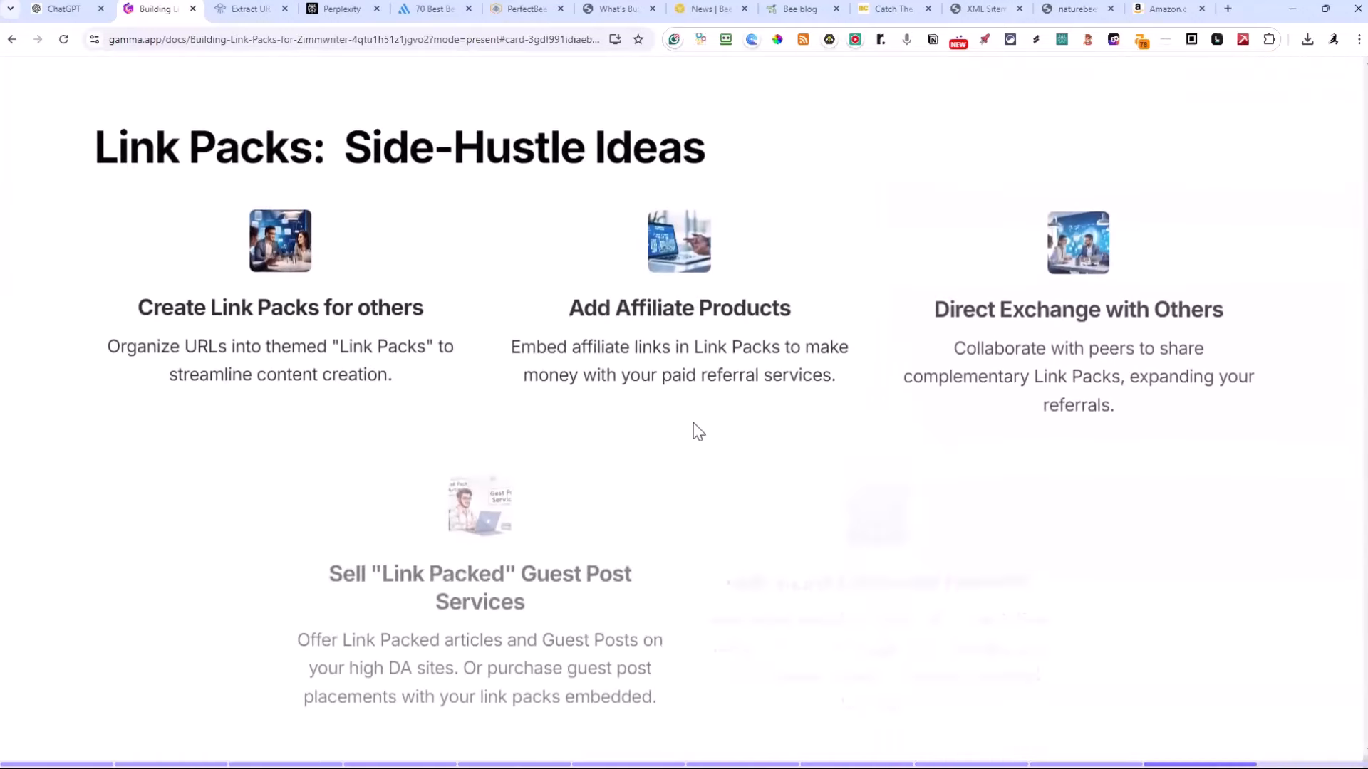